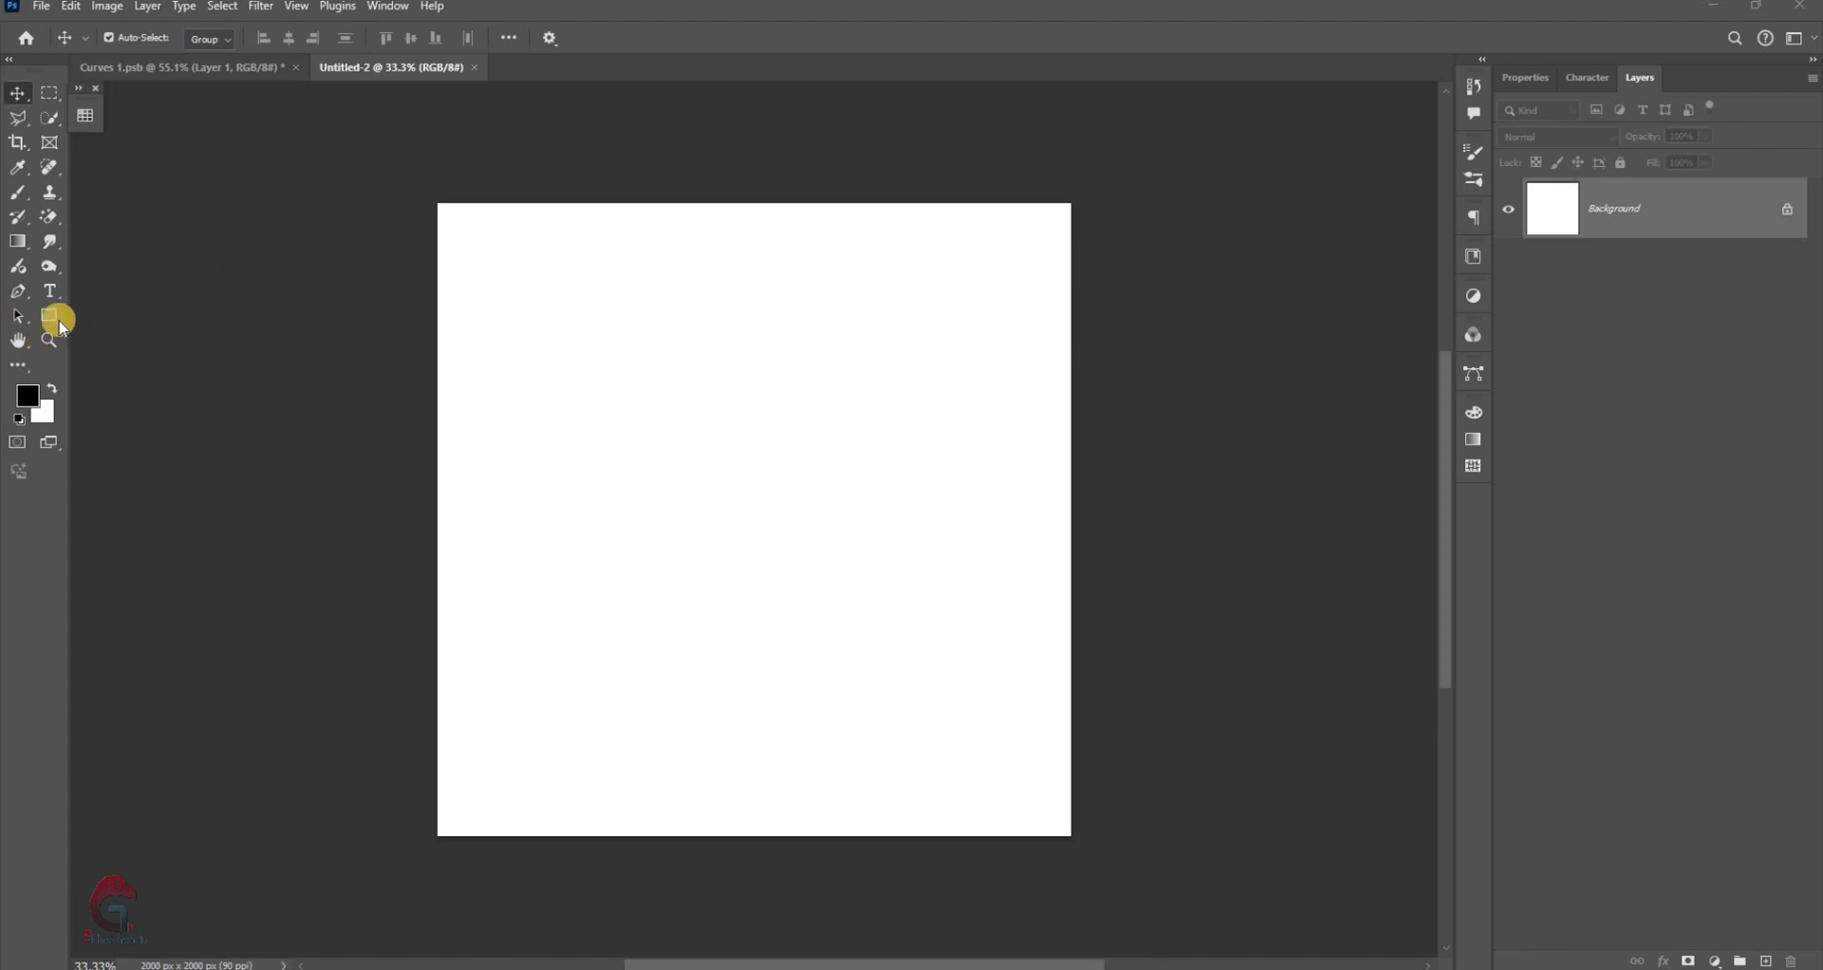
Draw a wide, thin Rectangle 1 bar near the canvas top and fill it dark maroon
{"action": "left_click_drag", "start_coordinate": [52, 321], "coordinate": [139, 323]}
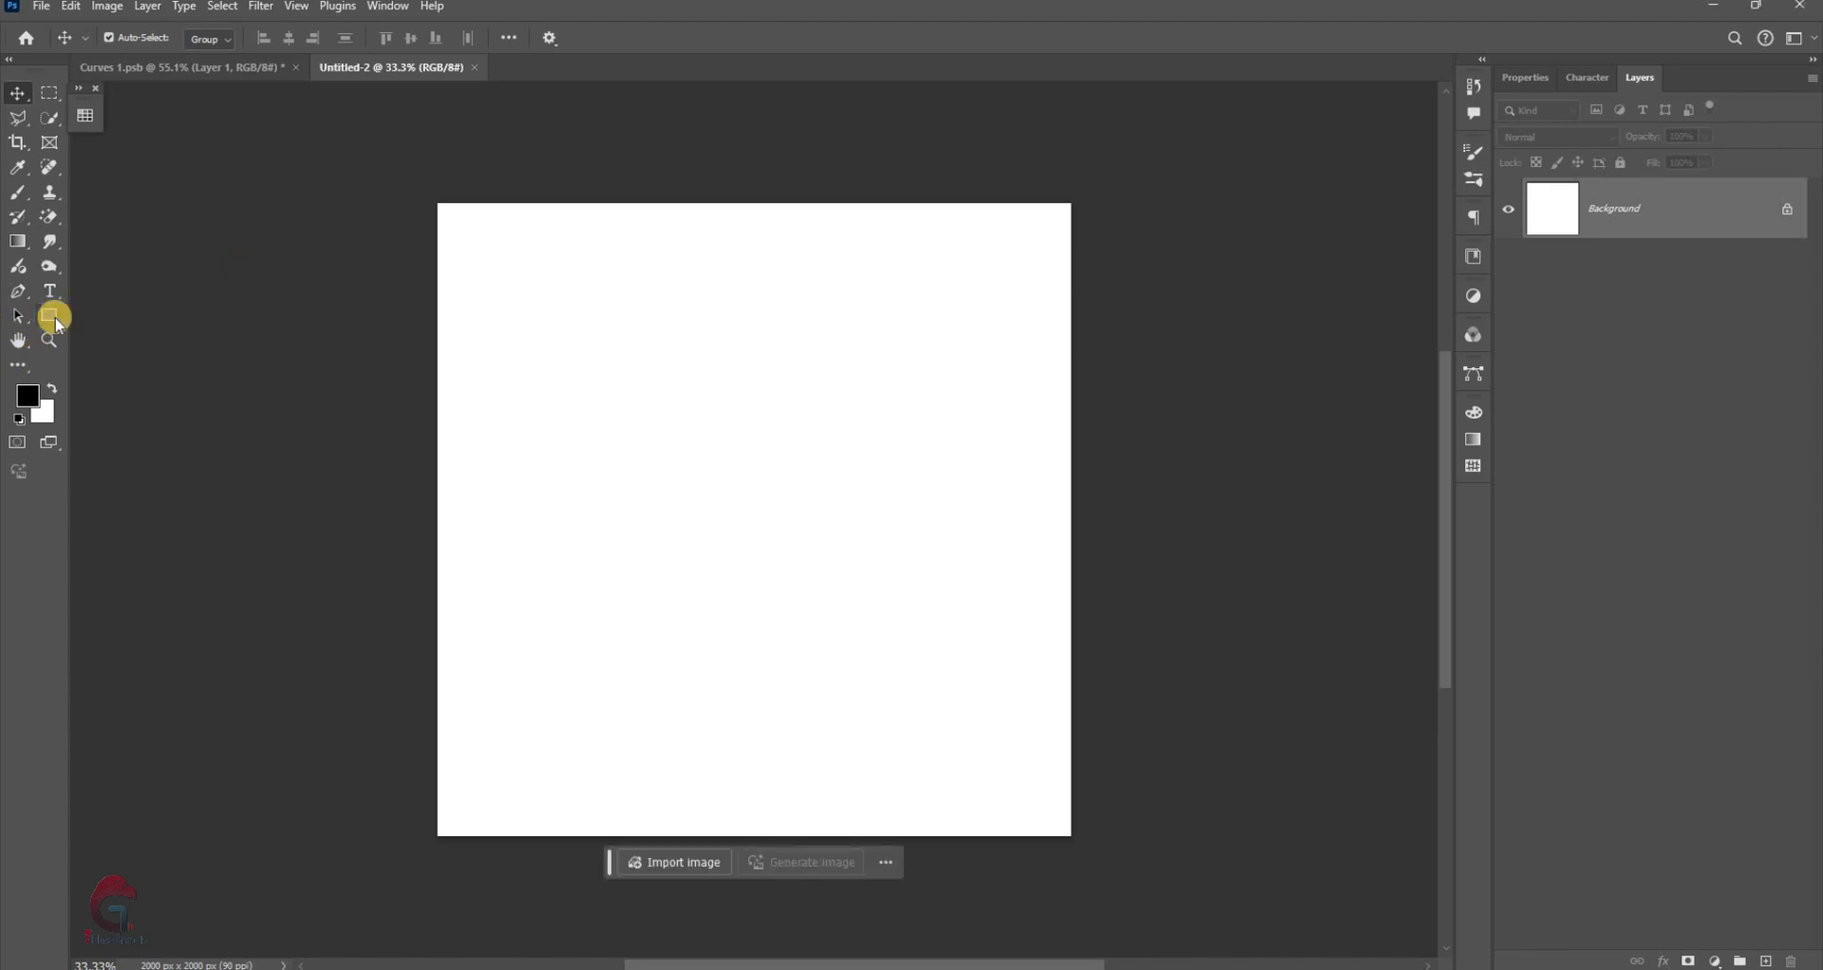
{"action": "left_click", "coordinate": [637, 340]}
{"action": "left_click_drag", "start_coordinate": [573, 309], "coordinate": [977, 349]}
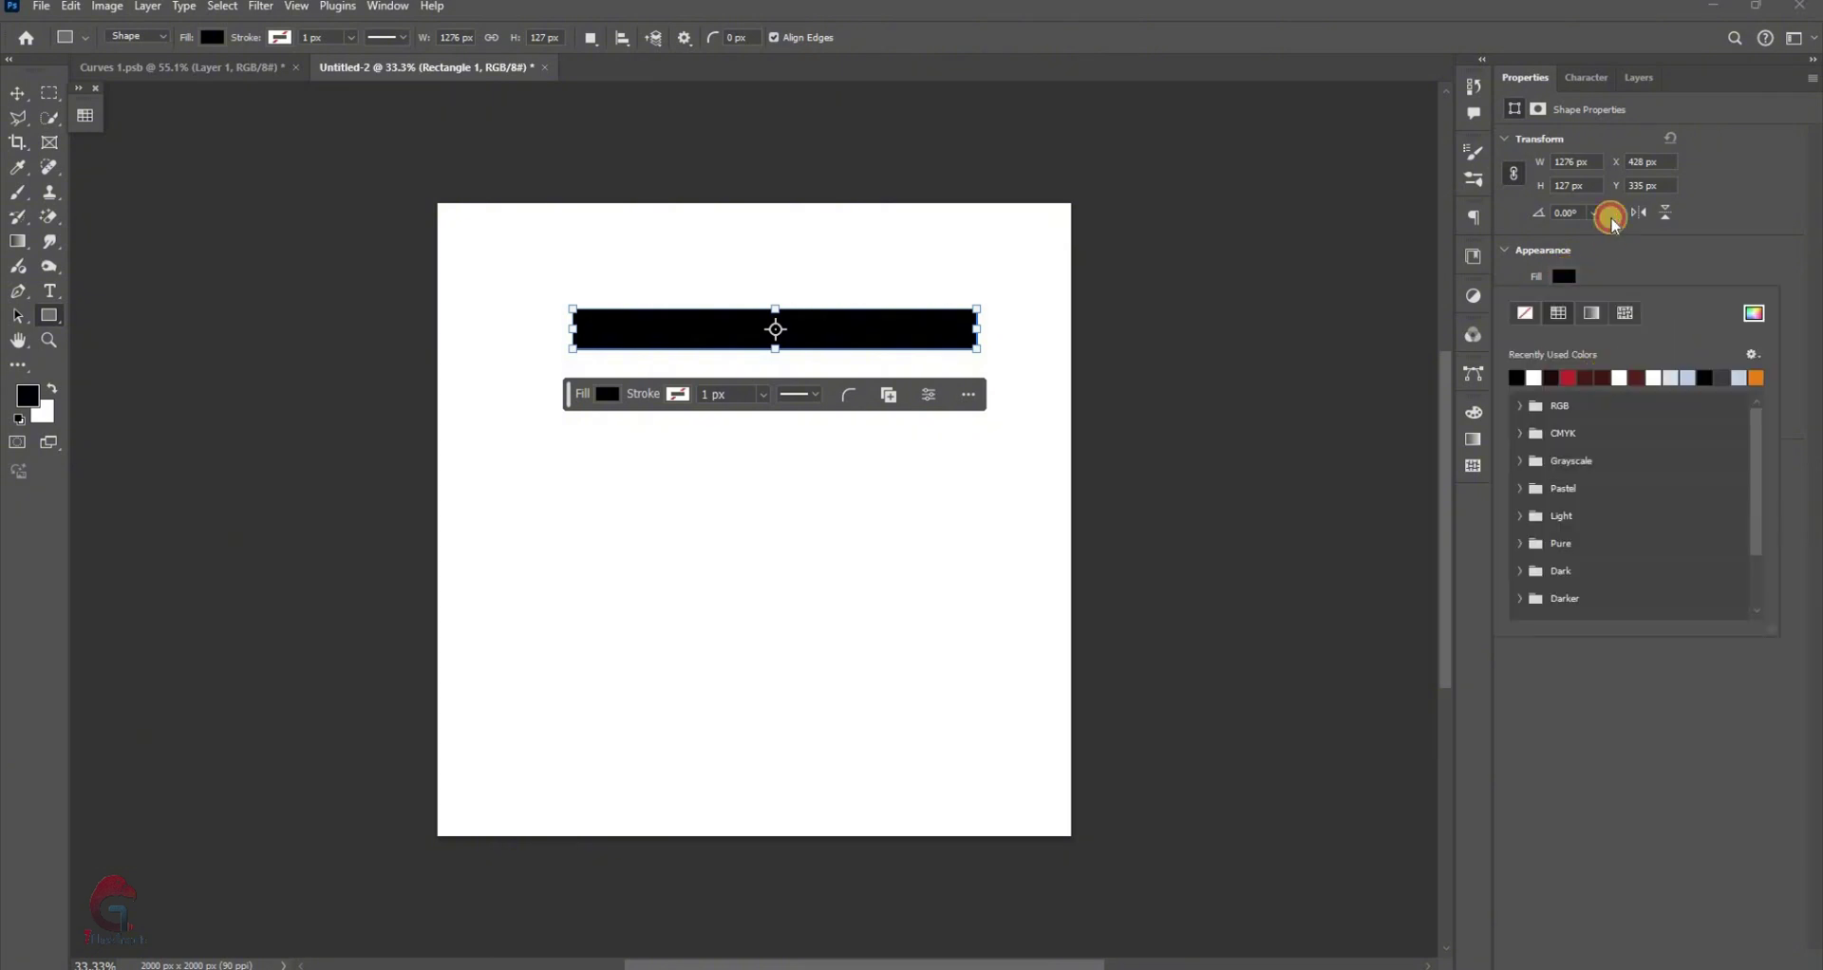
{"action": "left_click", "coordinate": [1640, 77]}
{"action": "left_click", "coordinate": [17, 95]}
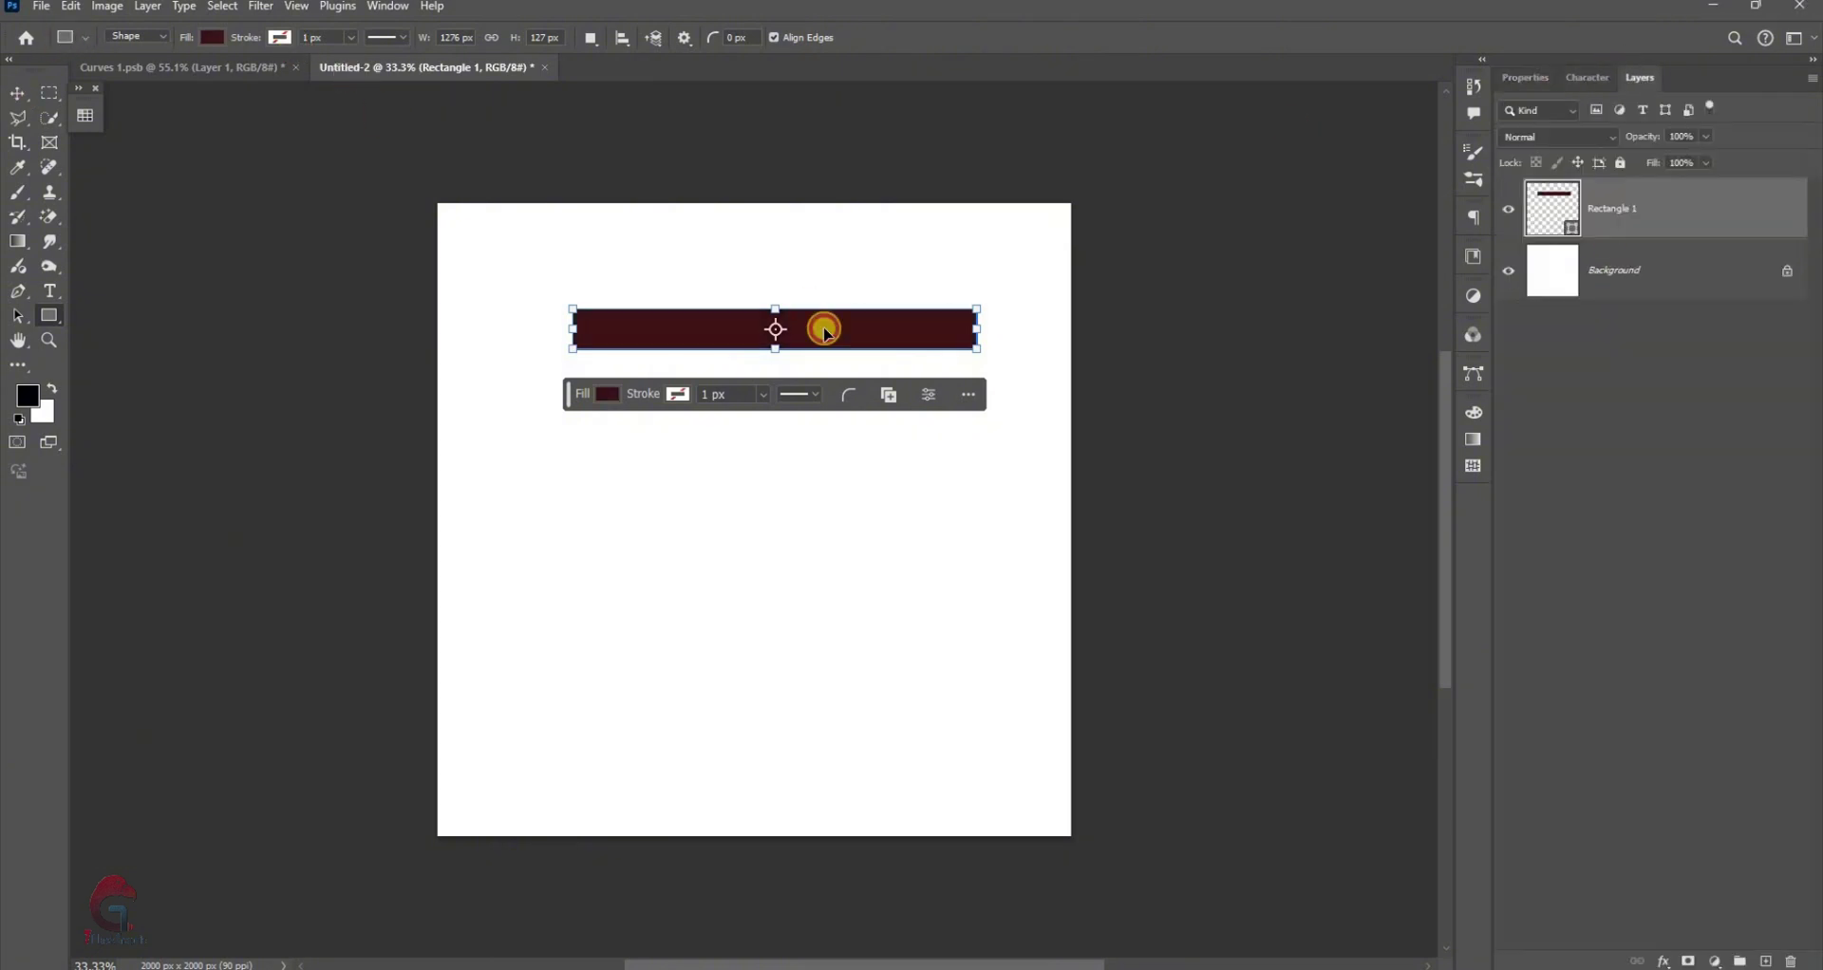
Centre the top bar and add a copy rotated 90° as the right-side bar
{"action": "scroll", "coordinate": [843, 358], "scroll_direction": "up", "scroll_amount": 2}
{"action": "mouse_move", "coordinate": [842, 351]}
{"action": "left_mouse_down"}
{"action": "mouse_move", "coordinate": [813, 390]}
{"action": "mouse_move", "coordinate": [966, 279]}
{"action": "mouse_move", "coordinate": [900, 714]}
{"action": "left_mouse_up"}
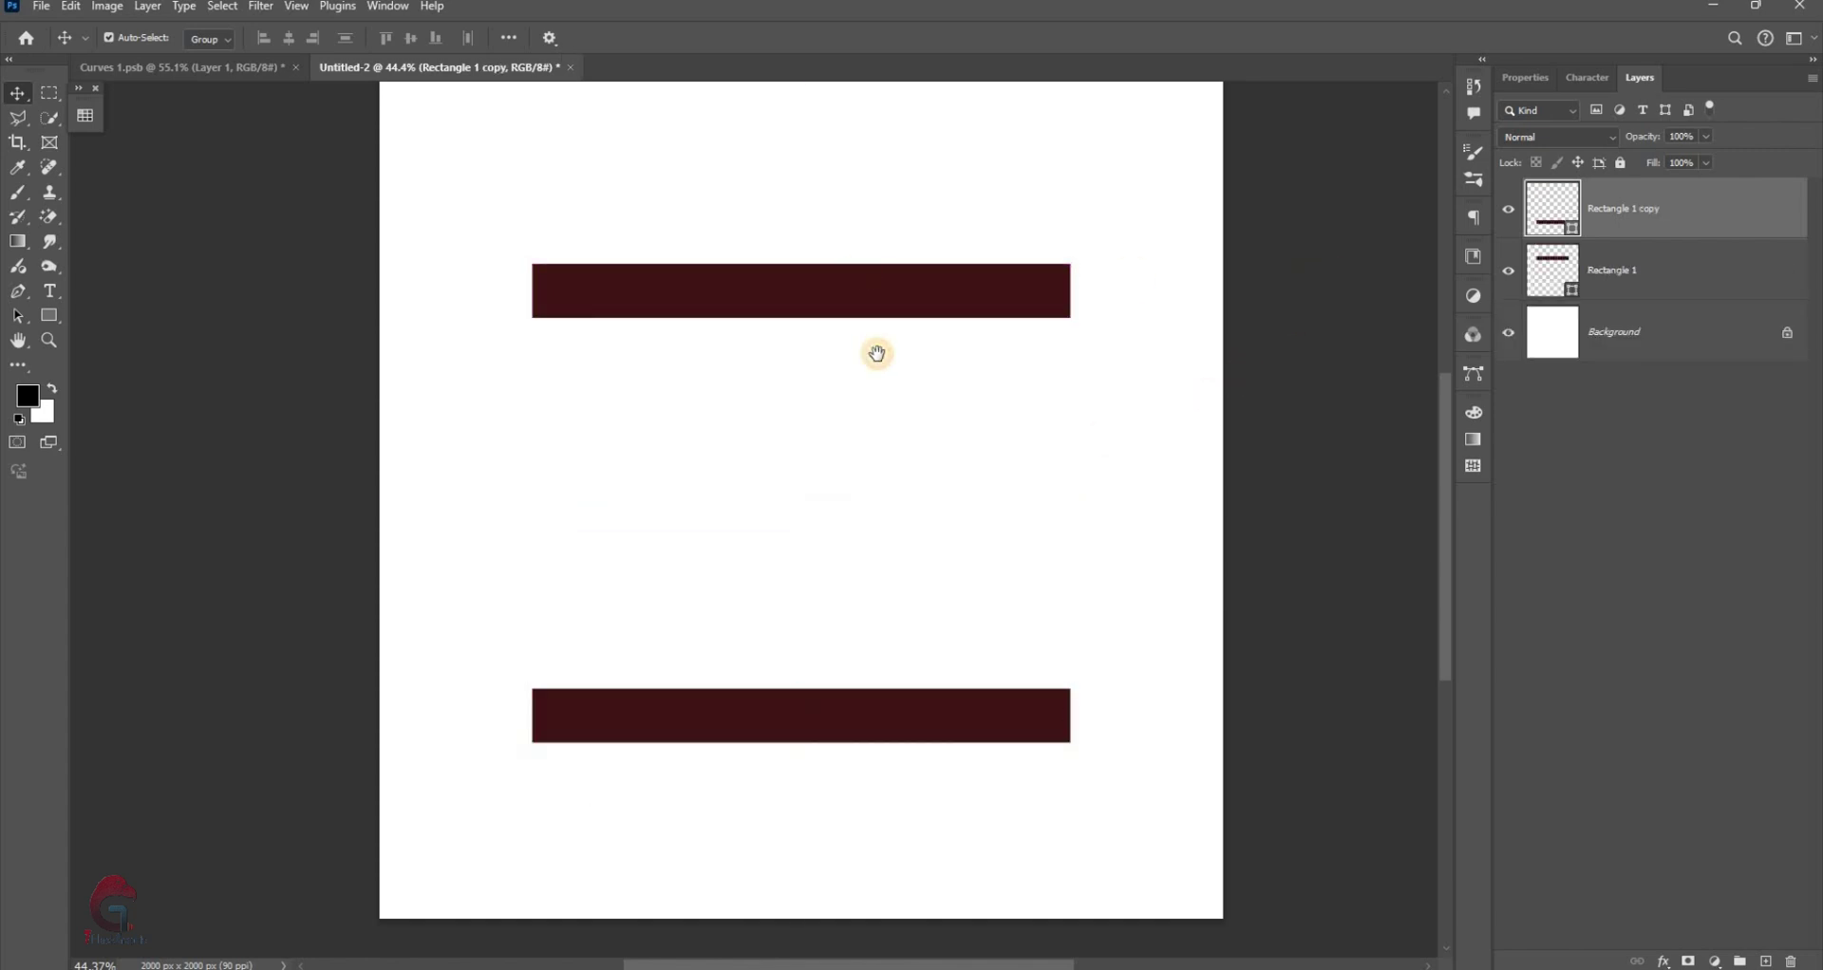
{"action": "scroll", "coordinate": [875, 355], "scroll_direction": "up", "scroll_amount": 1}
{"action": "mouse_move", "coordinate": [875, 332]}
{"action": "left_mouse_down"}
{"action": "mouse_move", "coordinate": [880, 288]}
{"action": "mouse_move", "coordinate": [988, 281]}
{"action": "left_mouse_up"}
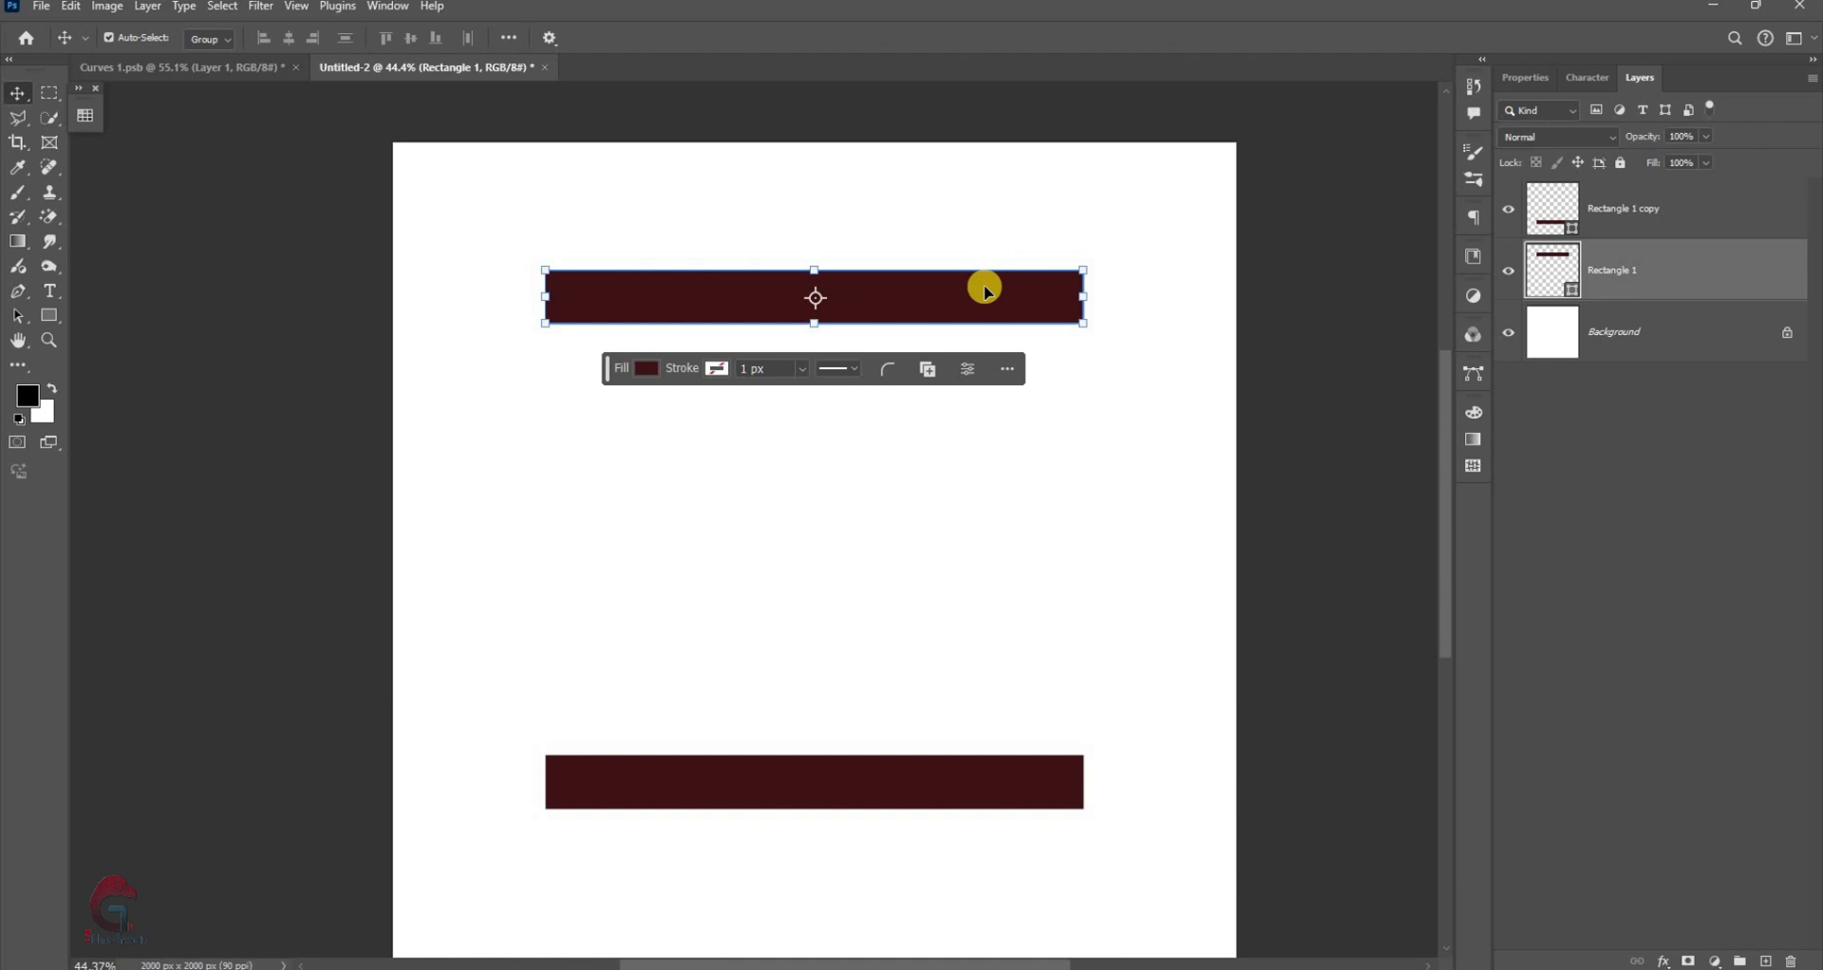
{"action": "key", "text": "ctrl+j"}
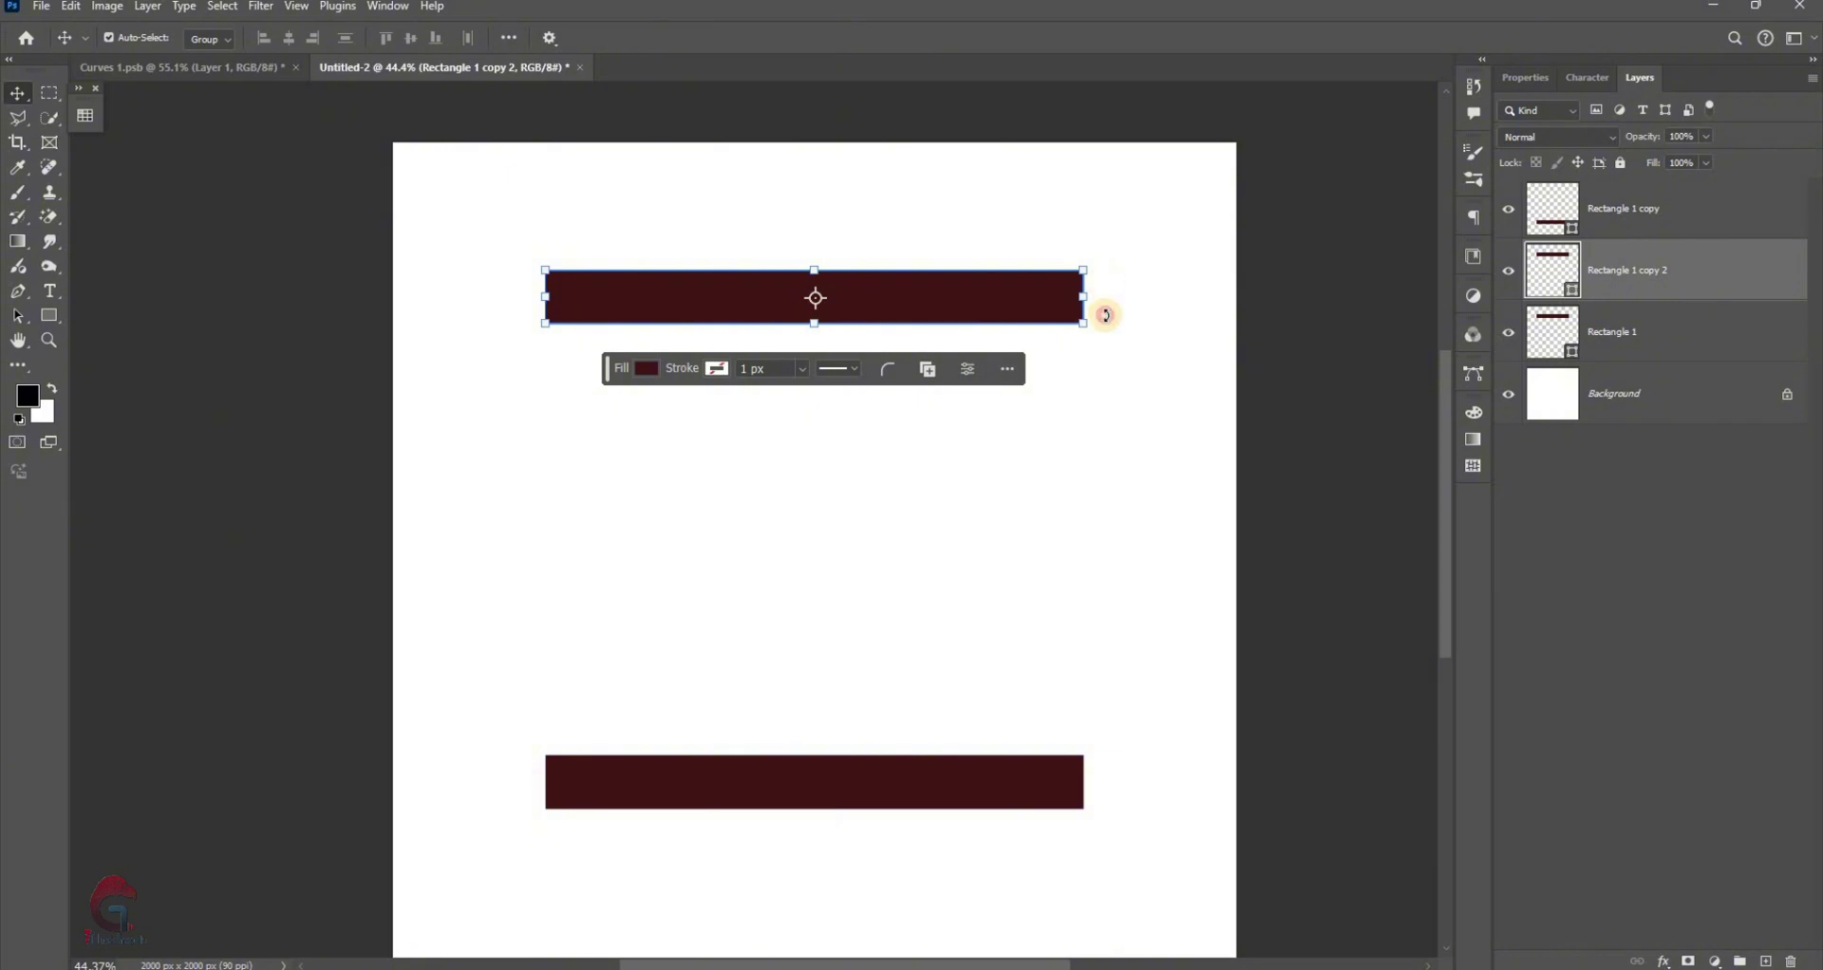
{"action": "mouse_move", "coordinate": [996, 460]}
{"action": "left_mouse_down"}
{"action": "mouse_move", "coordinate": [801, 367]}
{"action": "mouse_move", "coordinate": [1050, 611]}
{"action": "left_mouse_up"}
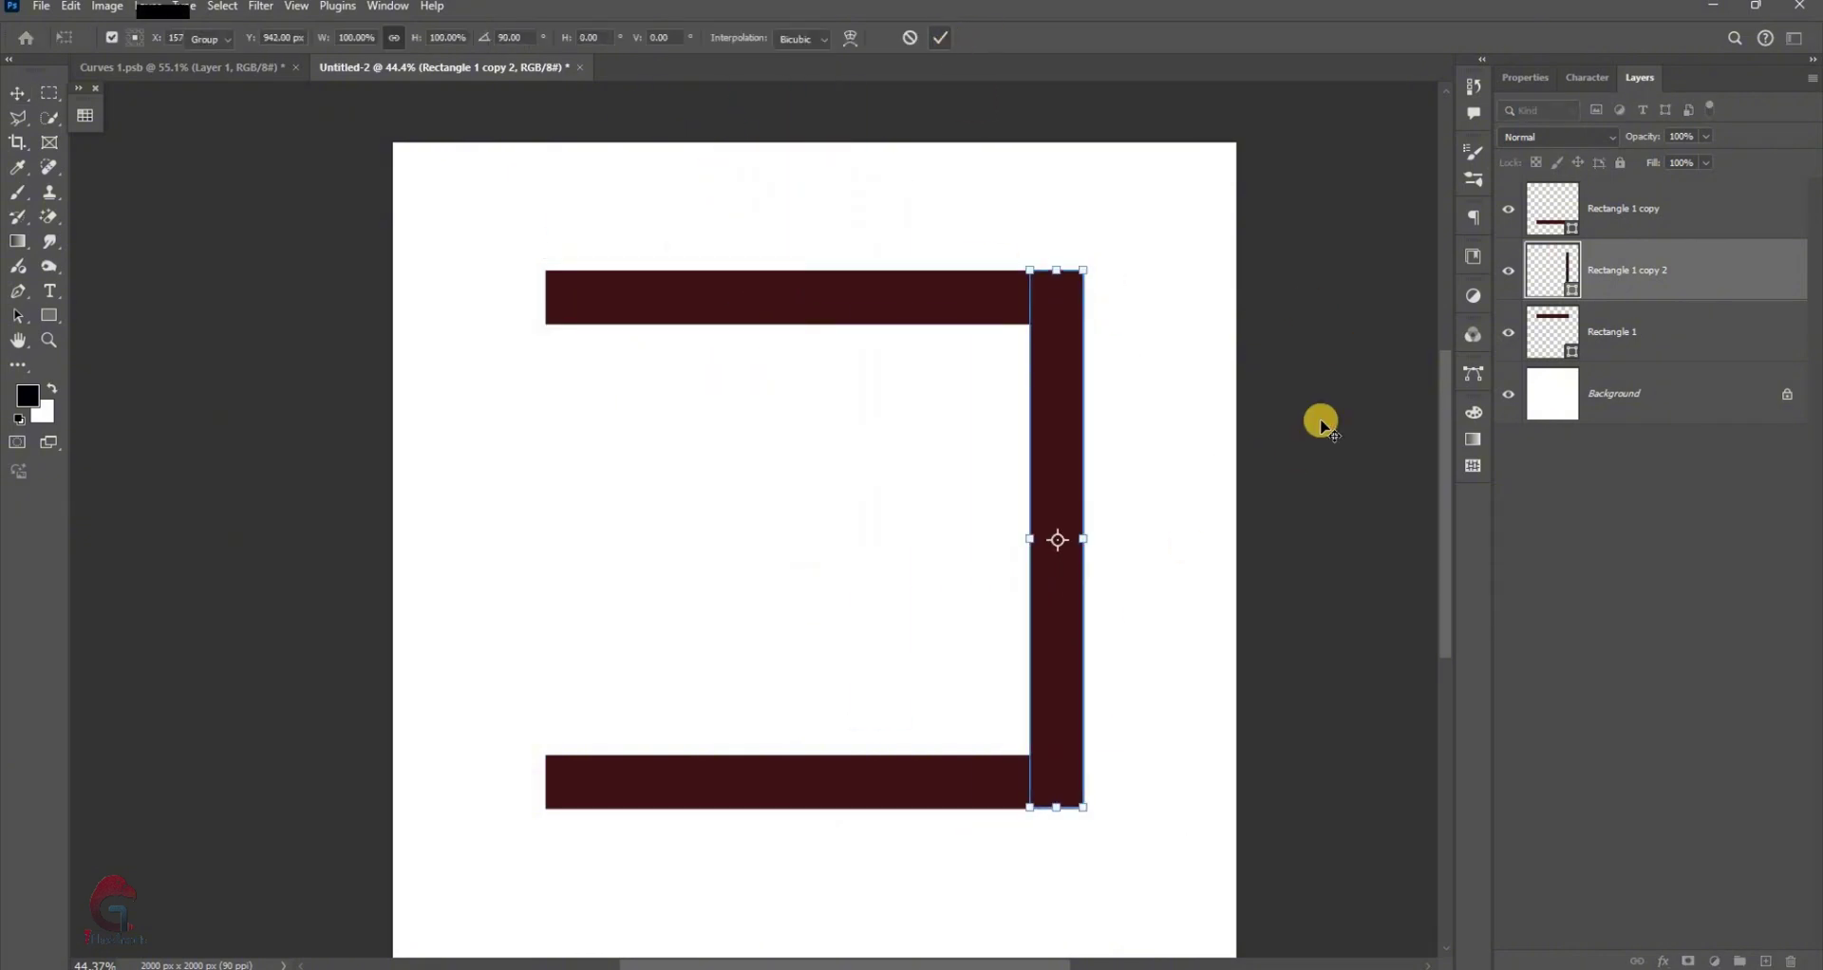
{"action": "left_click", "coordinate": [1702, 300]}
Select the top, right and bottom bars together and centre the bracket on the canvas
{"action": "left_click_drag", "start_coordinate": [1641, 208], "coordinate": [1099, 460]}
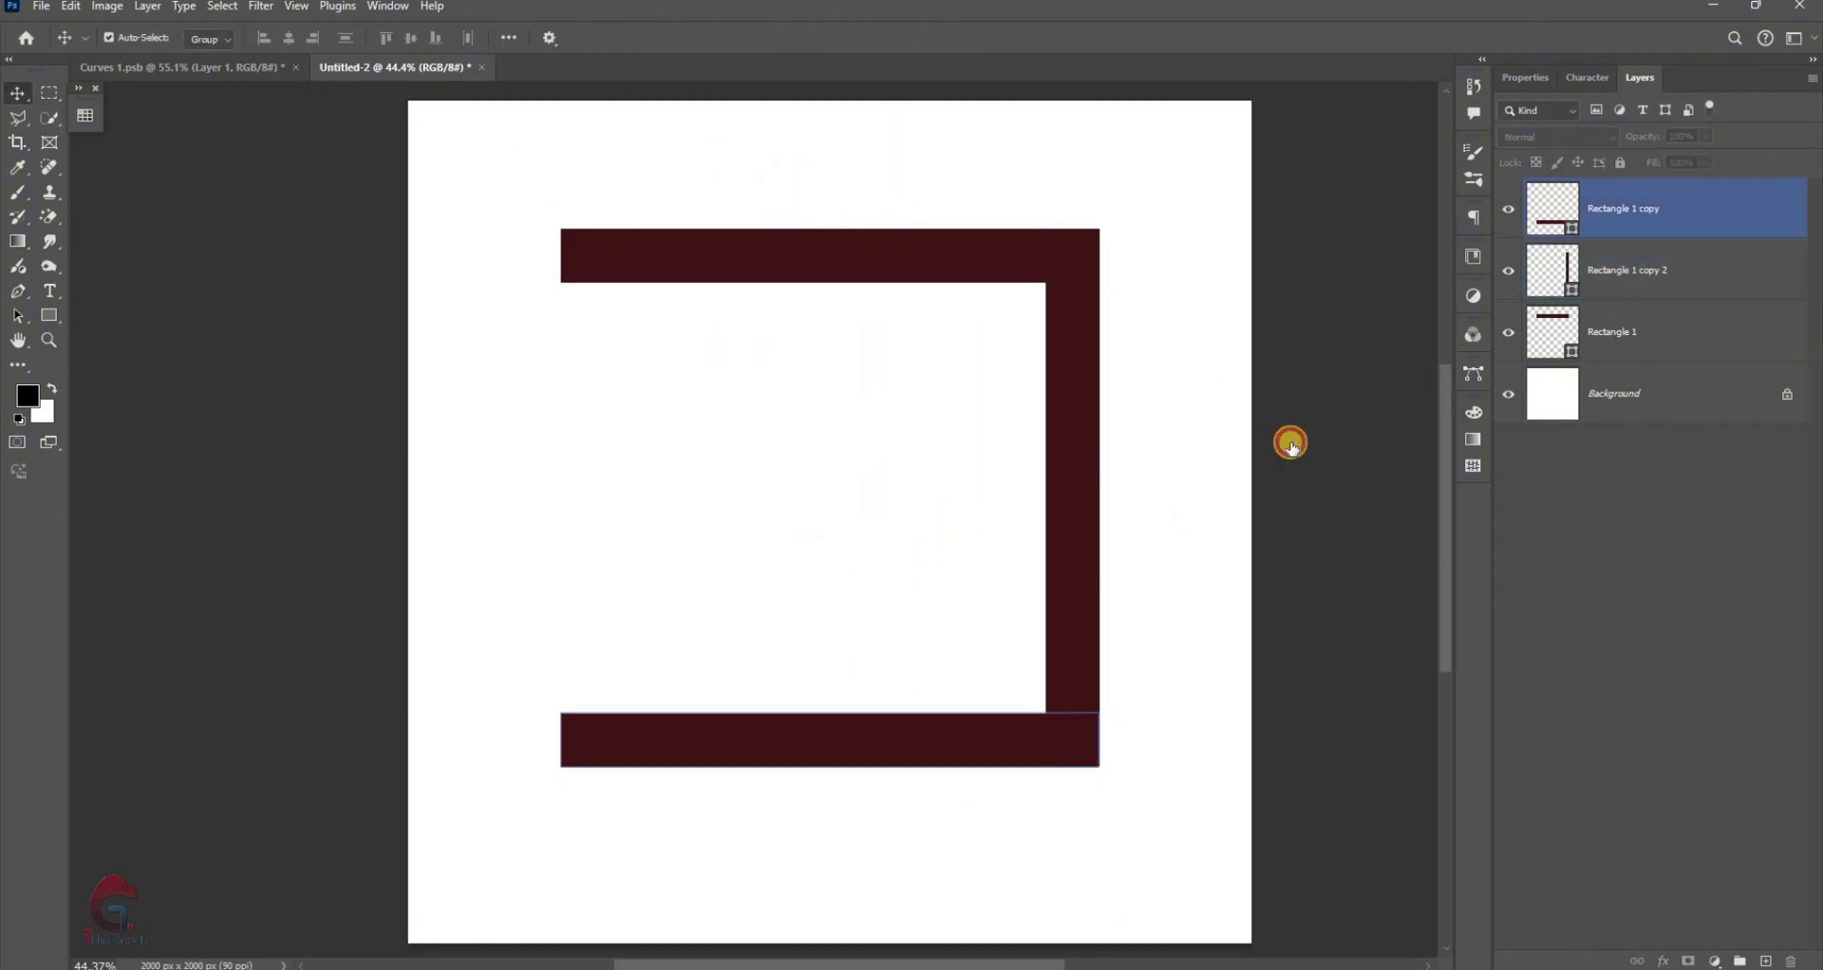
{"action": "left_click", "coordinate": [1615, 332]}
{"action": "left_click", "coordinate": [1628, 276], "text": "shift"}
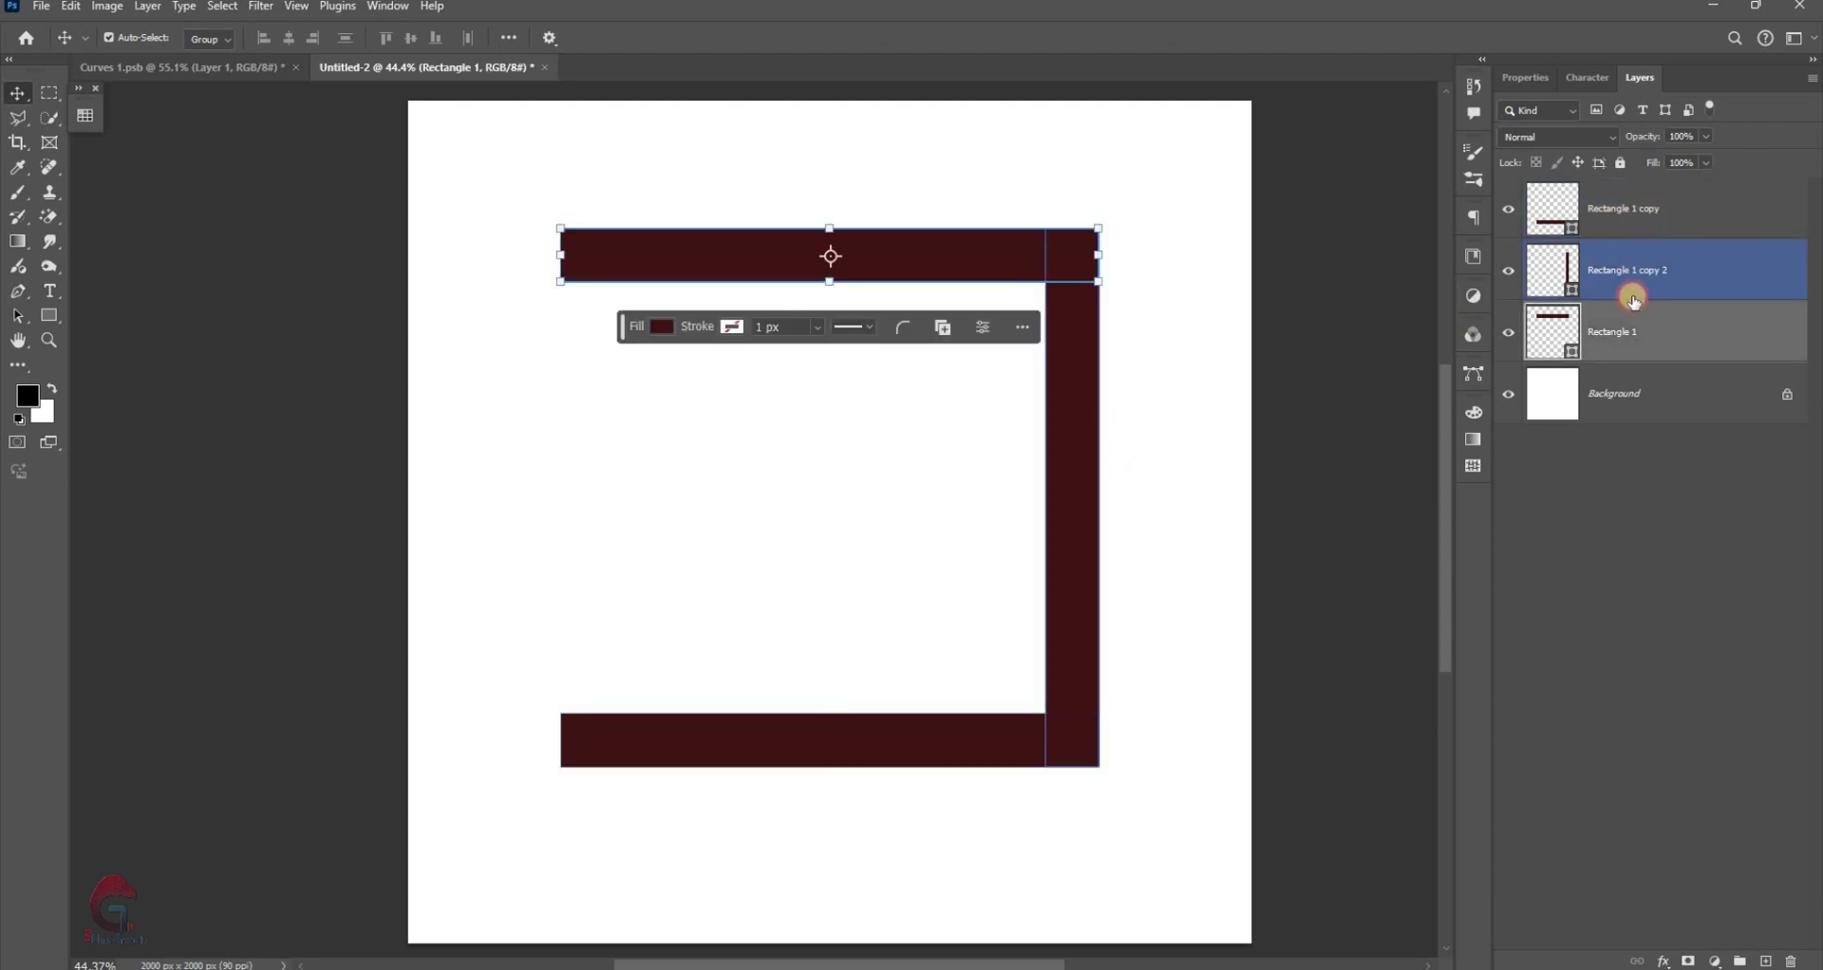
{"action": "left_click", "coordinate": [1627, 211], "text": "shift"}
{"action": "left_click_drag", "start_coordinate": [1062, 415], "coordinate": [1062, 460]}
{"action": "scroll", "coordinate": [1310, 427], "scroll_direction": "down", "scroll_amount": 1}
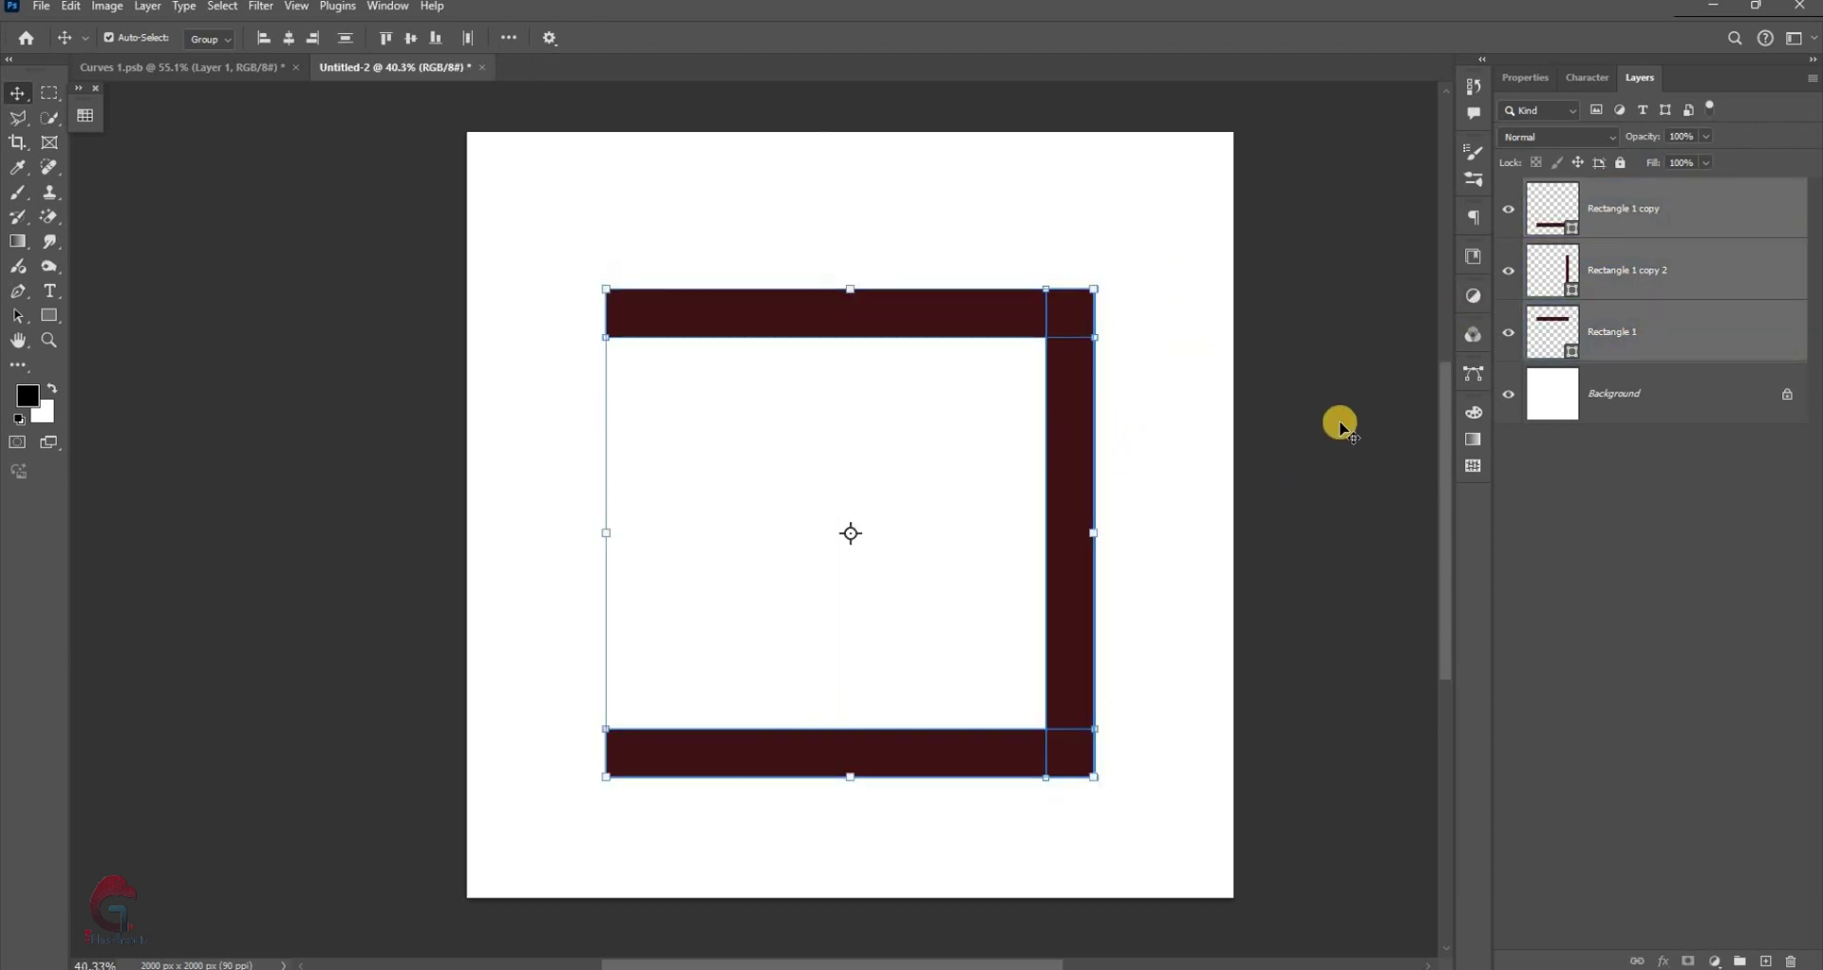
{"action": "left_click_drag", "start_coordinate": [1648, 208], "coordinate": [1647, 327]}
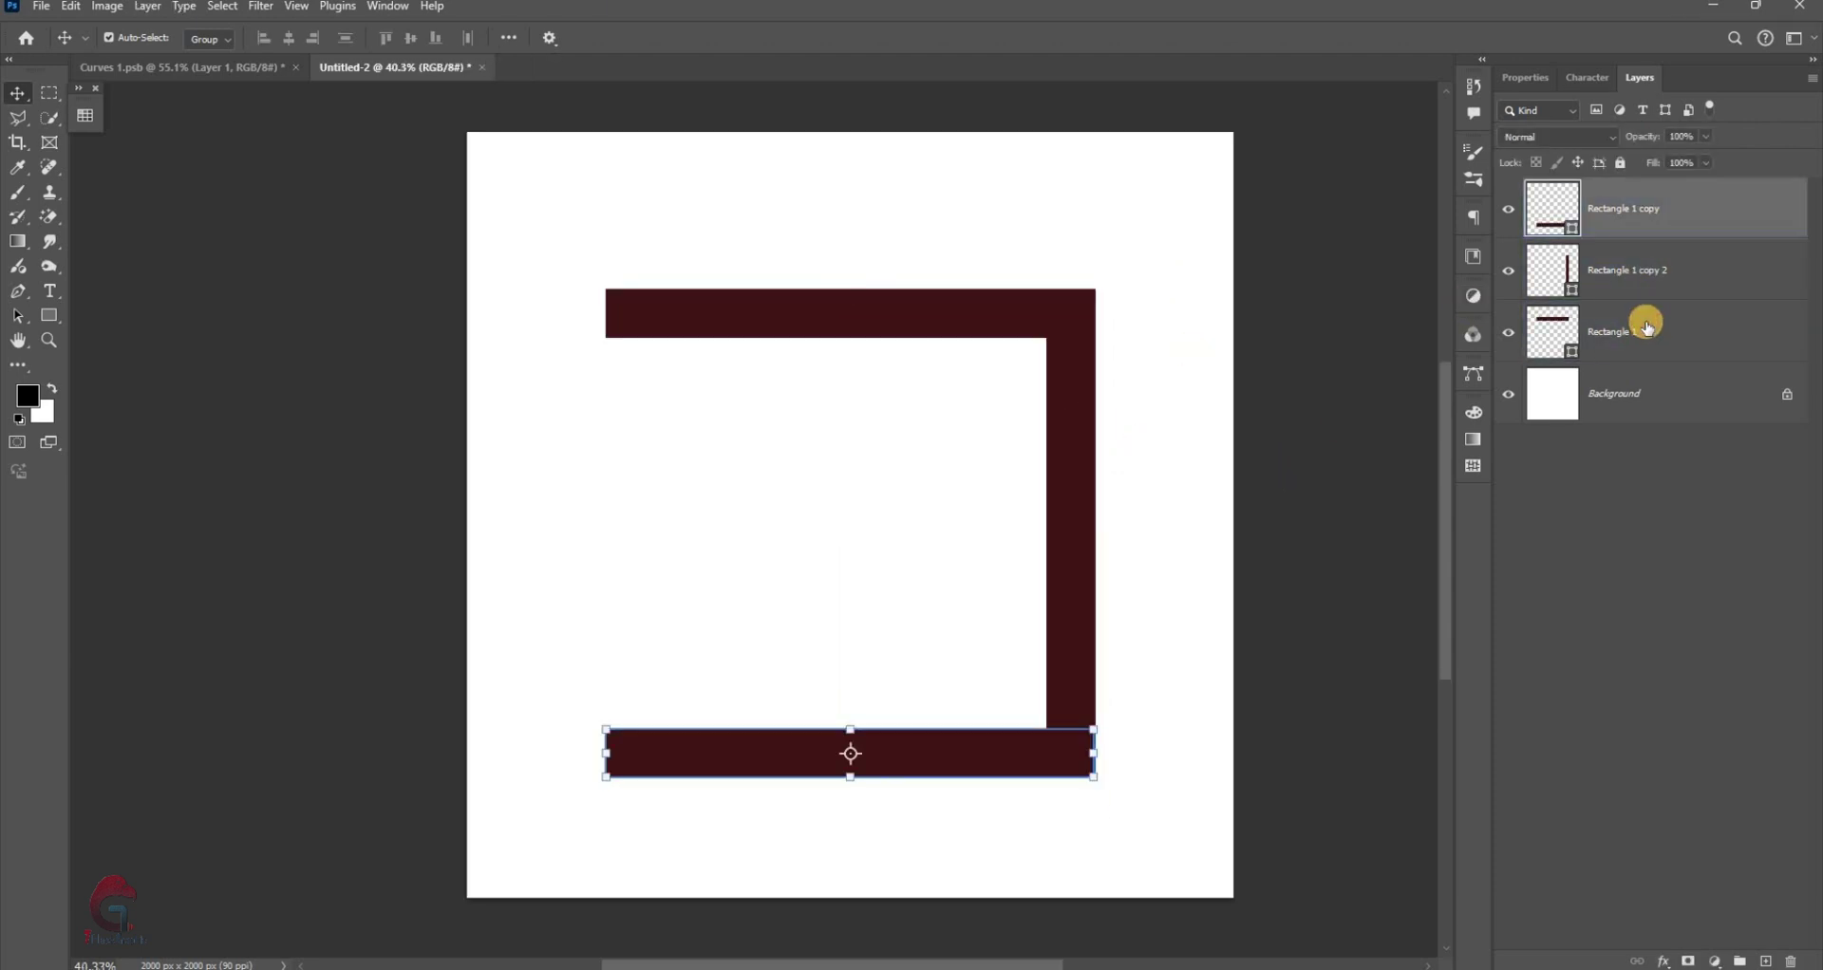
Merge the three bars into one shape layer and add an empty new layer
{"action": "left_click", "coordinate": [1640, 221]}
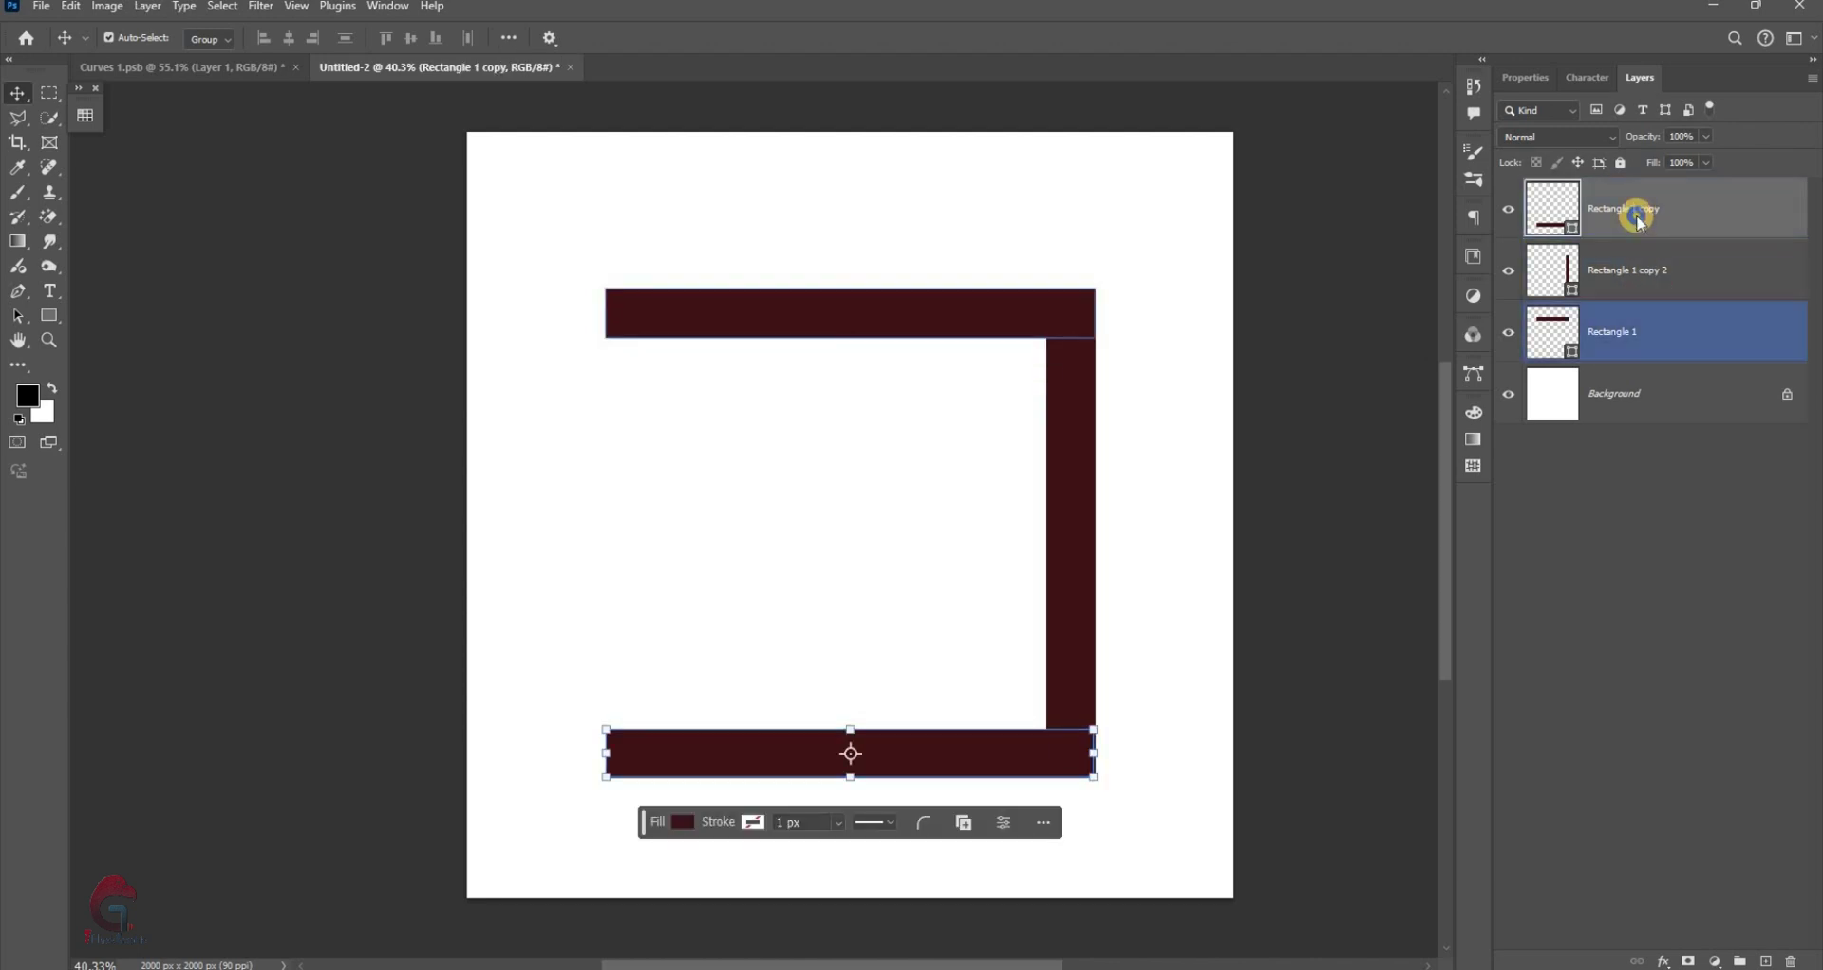
{"action": "right_click", "coordinate": [1665, 414]}
{"action": "left_click", "coordinate": [1672, 863]}
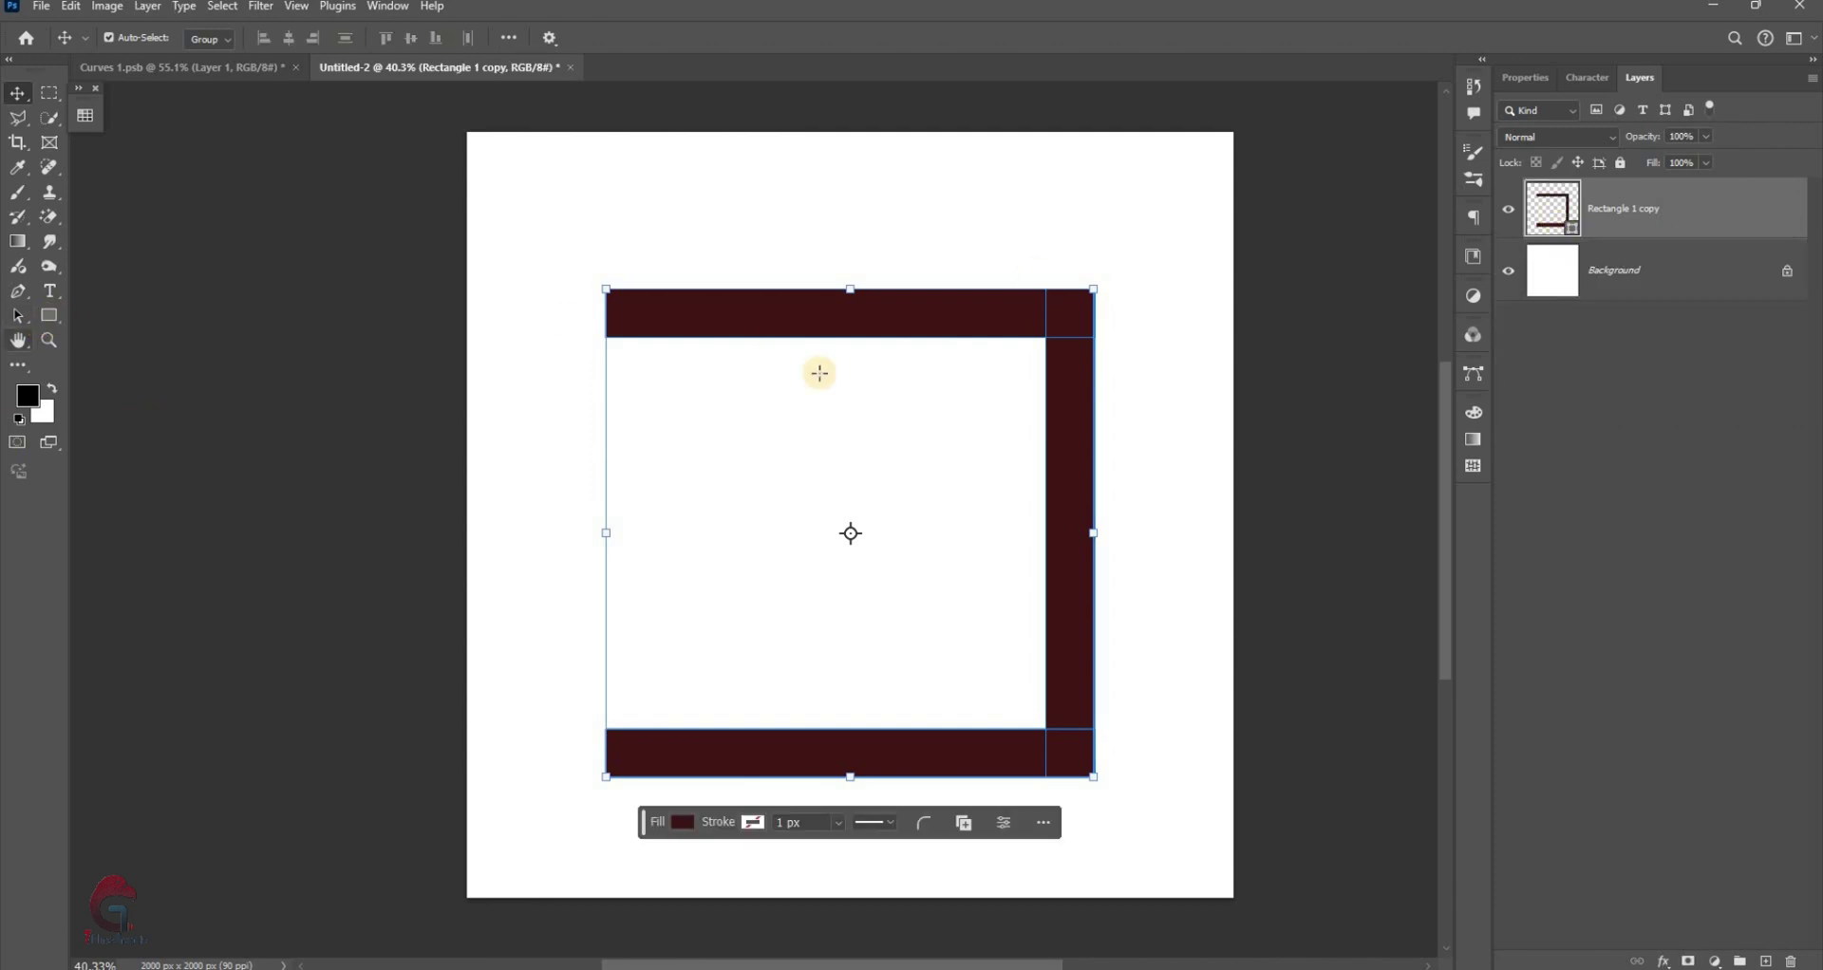
{"action": "key", "text": "u"}
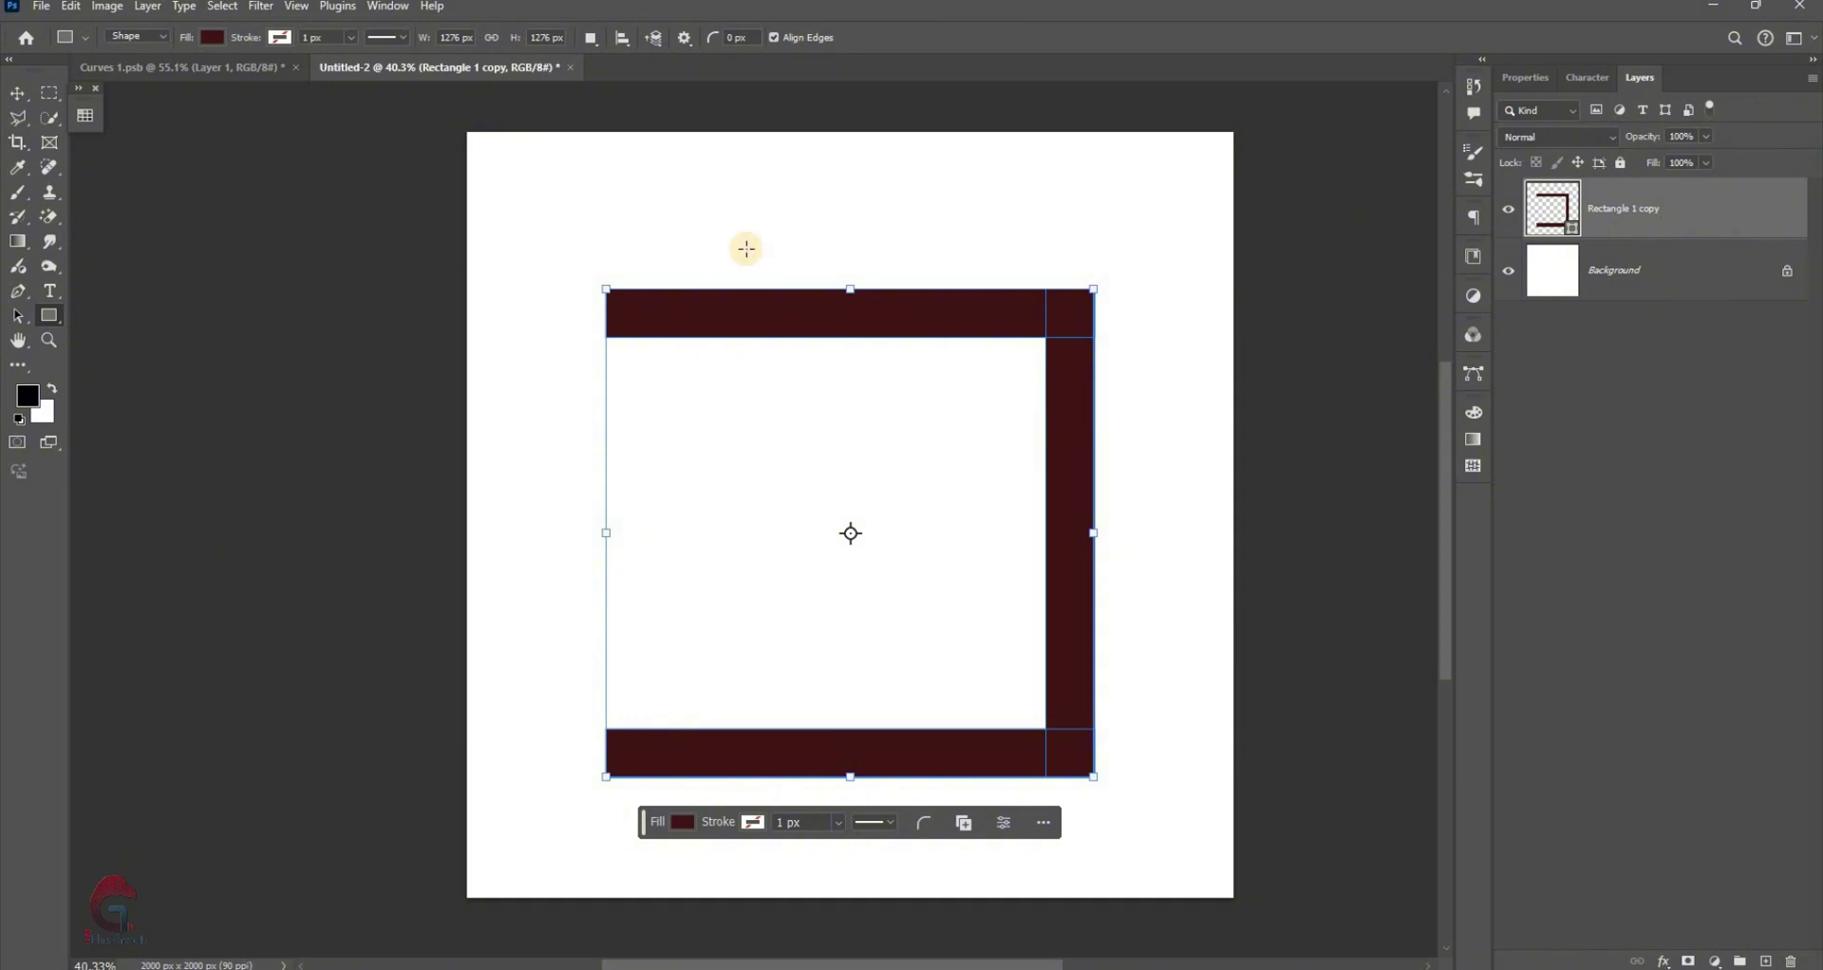
{"action": "key", "text": "ctrl+shift+alt+n"}
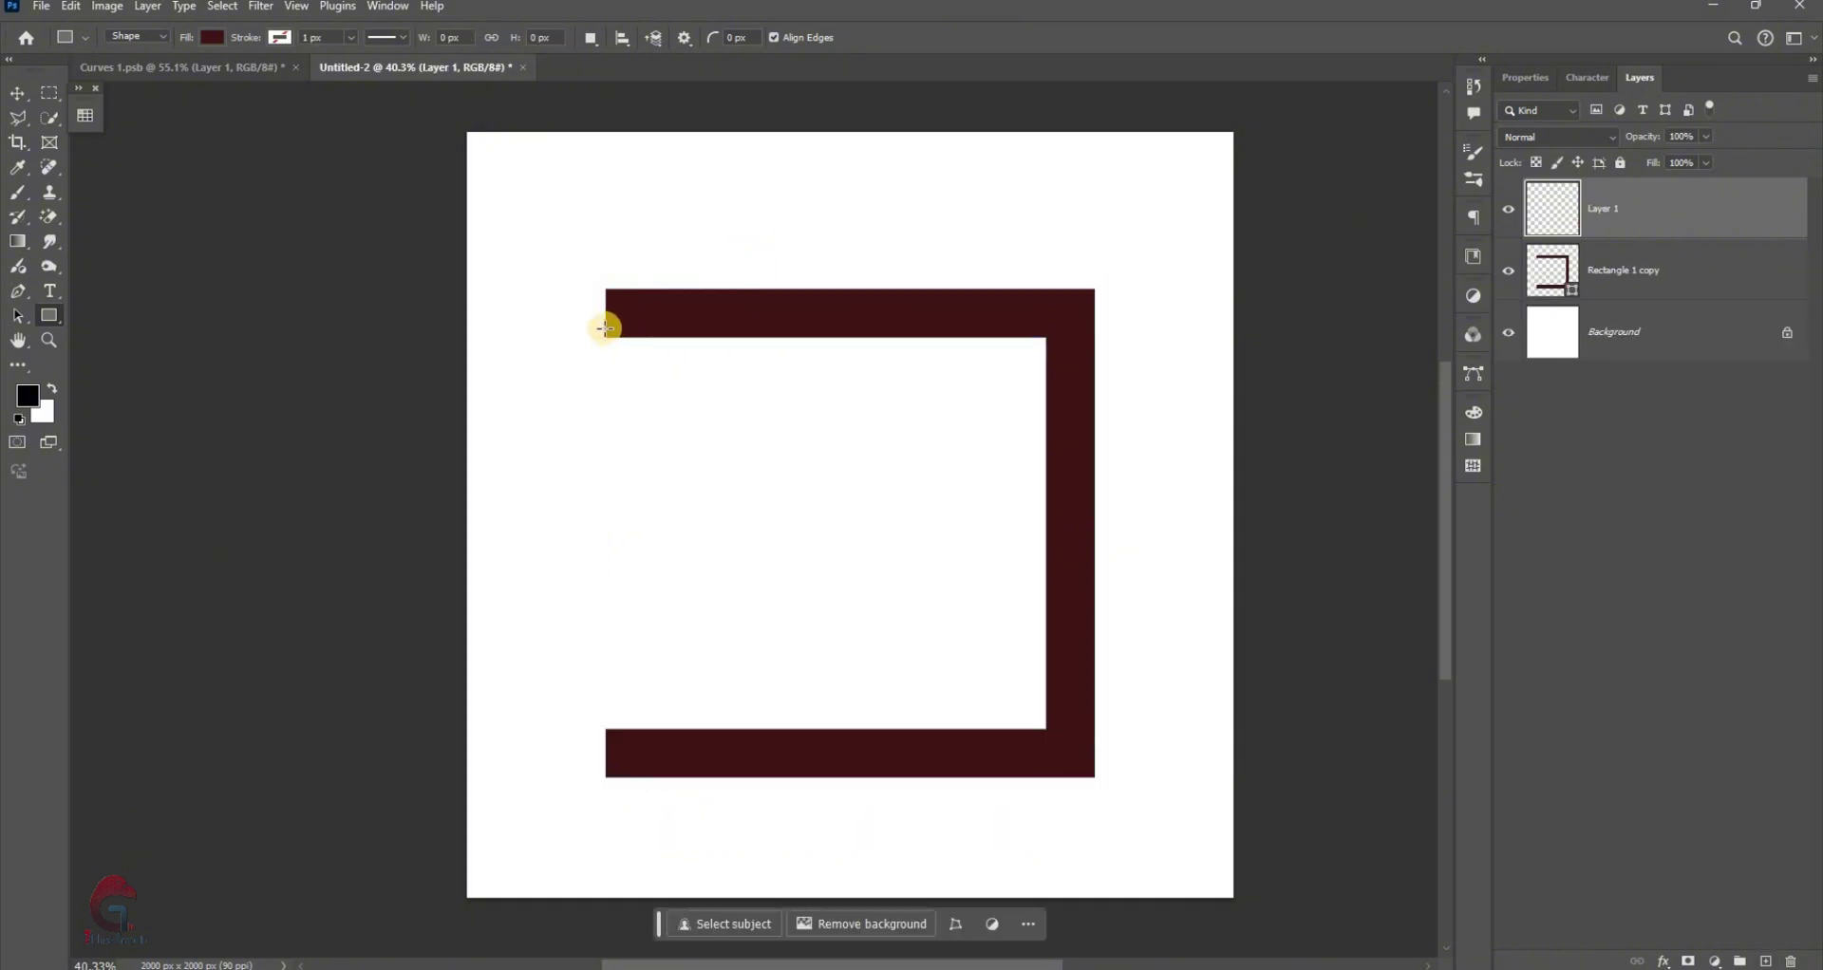
Draw a red rectangle just beneath the bracket's top bar
{"action": "scroll", "coordinate": [600, 326], "scroll_direction": "up", "scroll_amount": 3}
{"action": "left_click_drag", "start_coordinate": [594, 339], "coordinate": [1234, 483]}
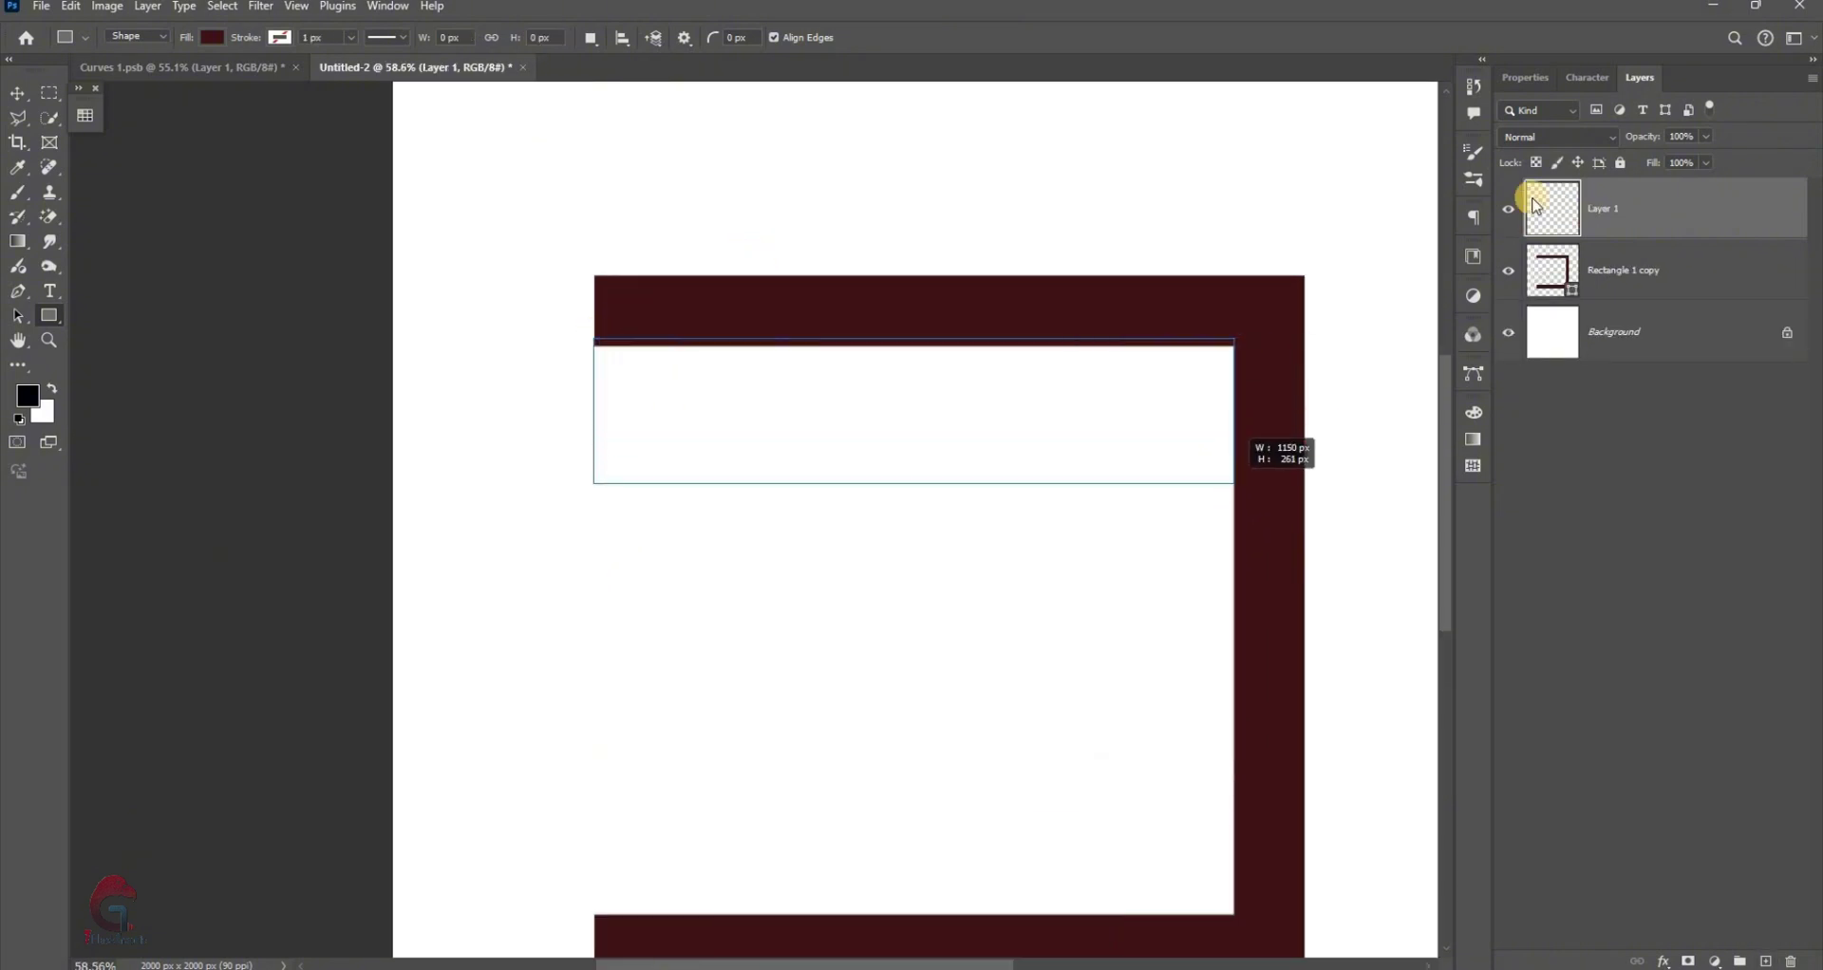
{"action": "left_click", "coordinate": [1564, 276]}
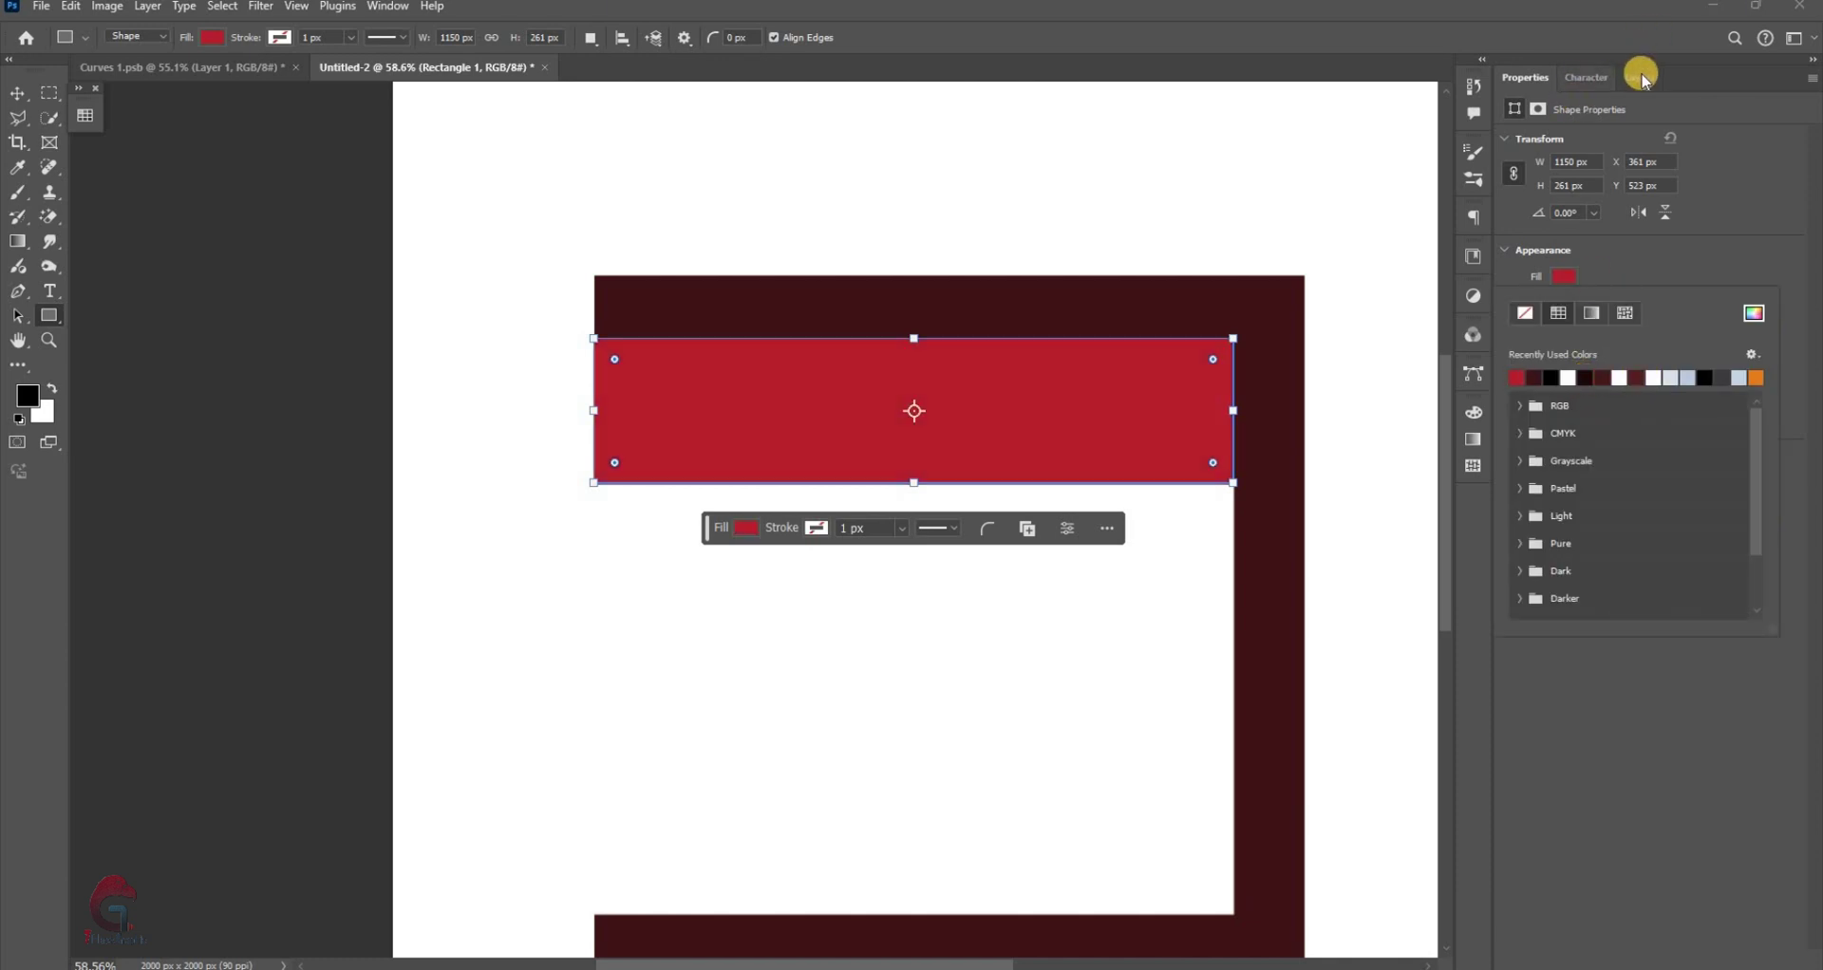
{"action": "key", "text": "Escape"}
{"action": "key", "text": "F7"}
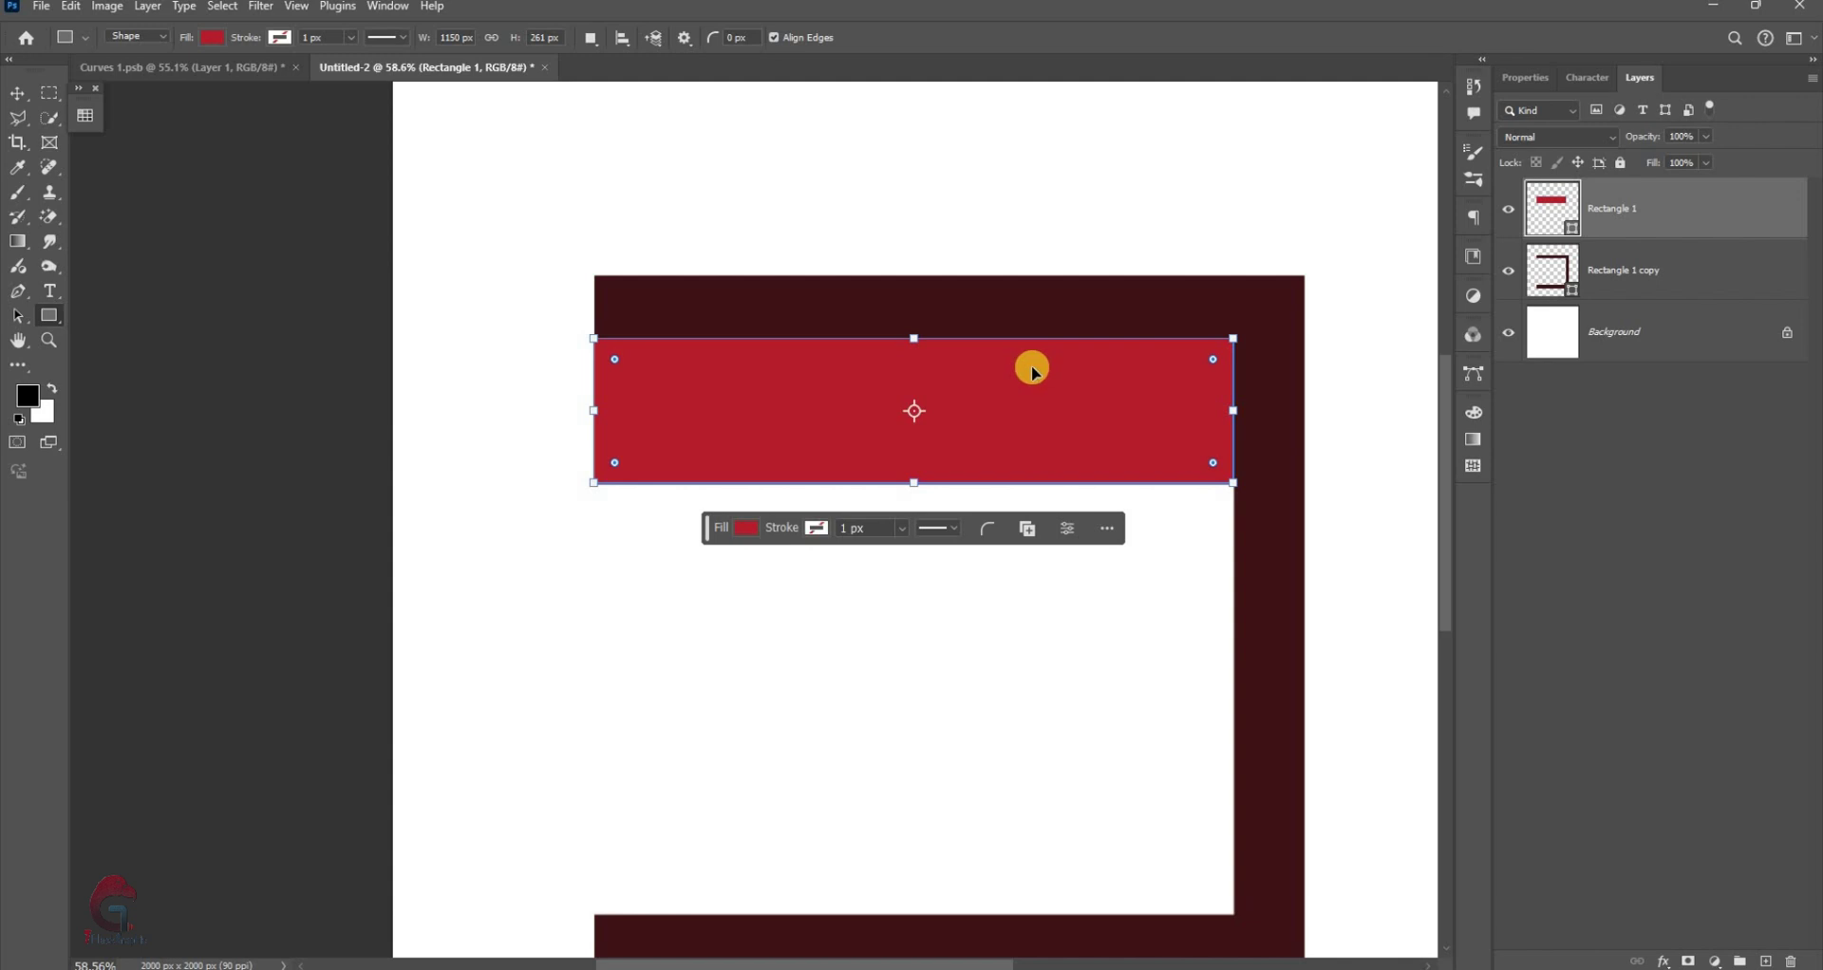
Taper the red rectangle with Perspective, then shorten it with Distort into a trapezoid
{"action": "key", "text": "ctrl+t"}
{"action": "right_click", "coordinate": [998, 823]}
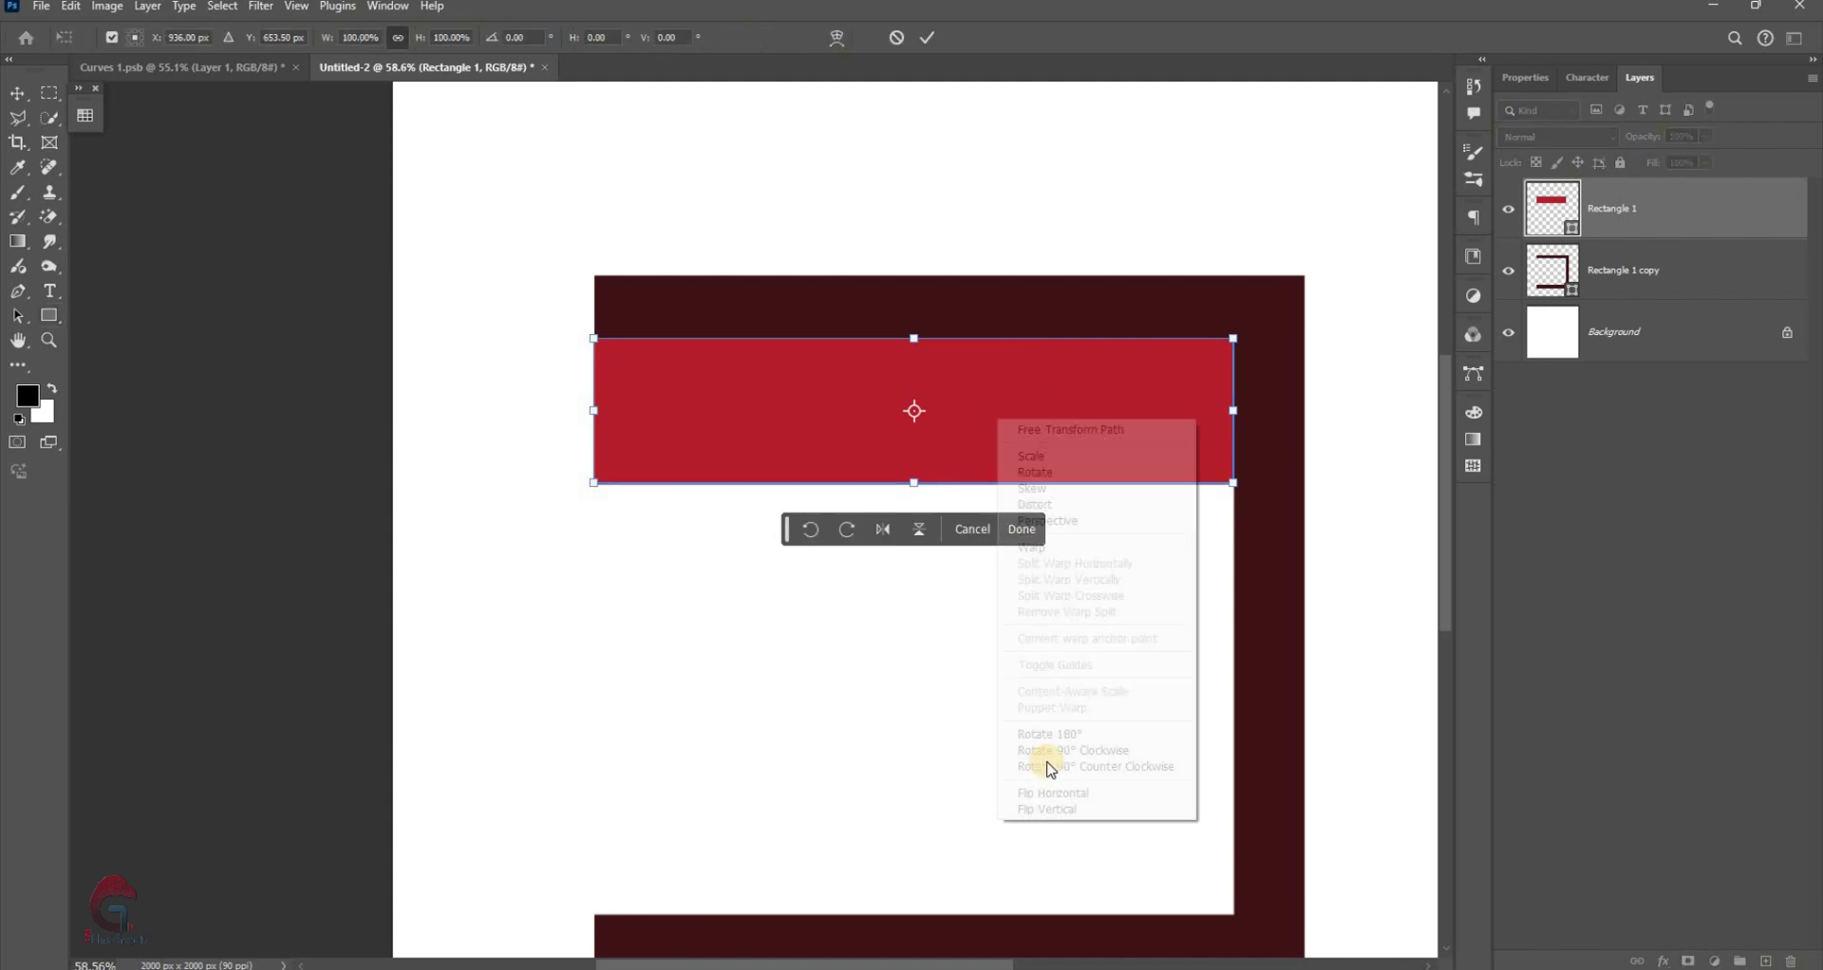
{"action": "left_click", "coordinate": [1064, 524]}
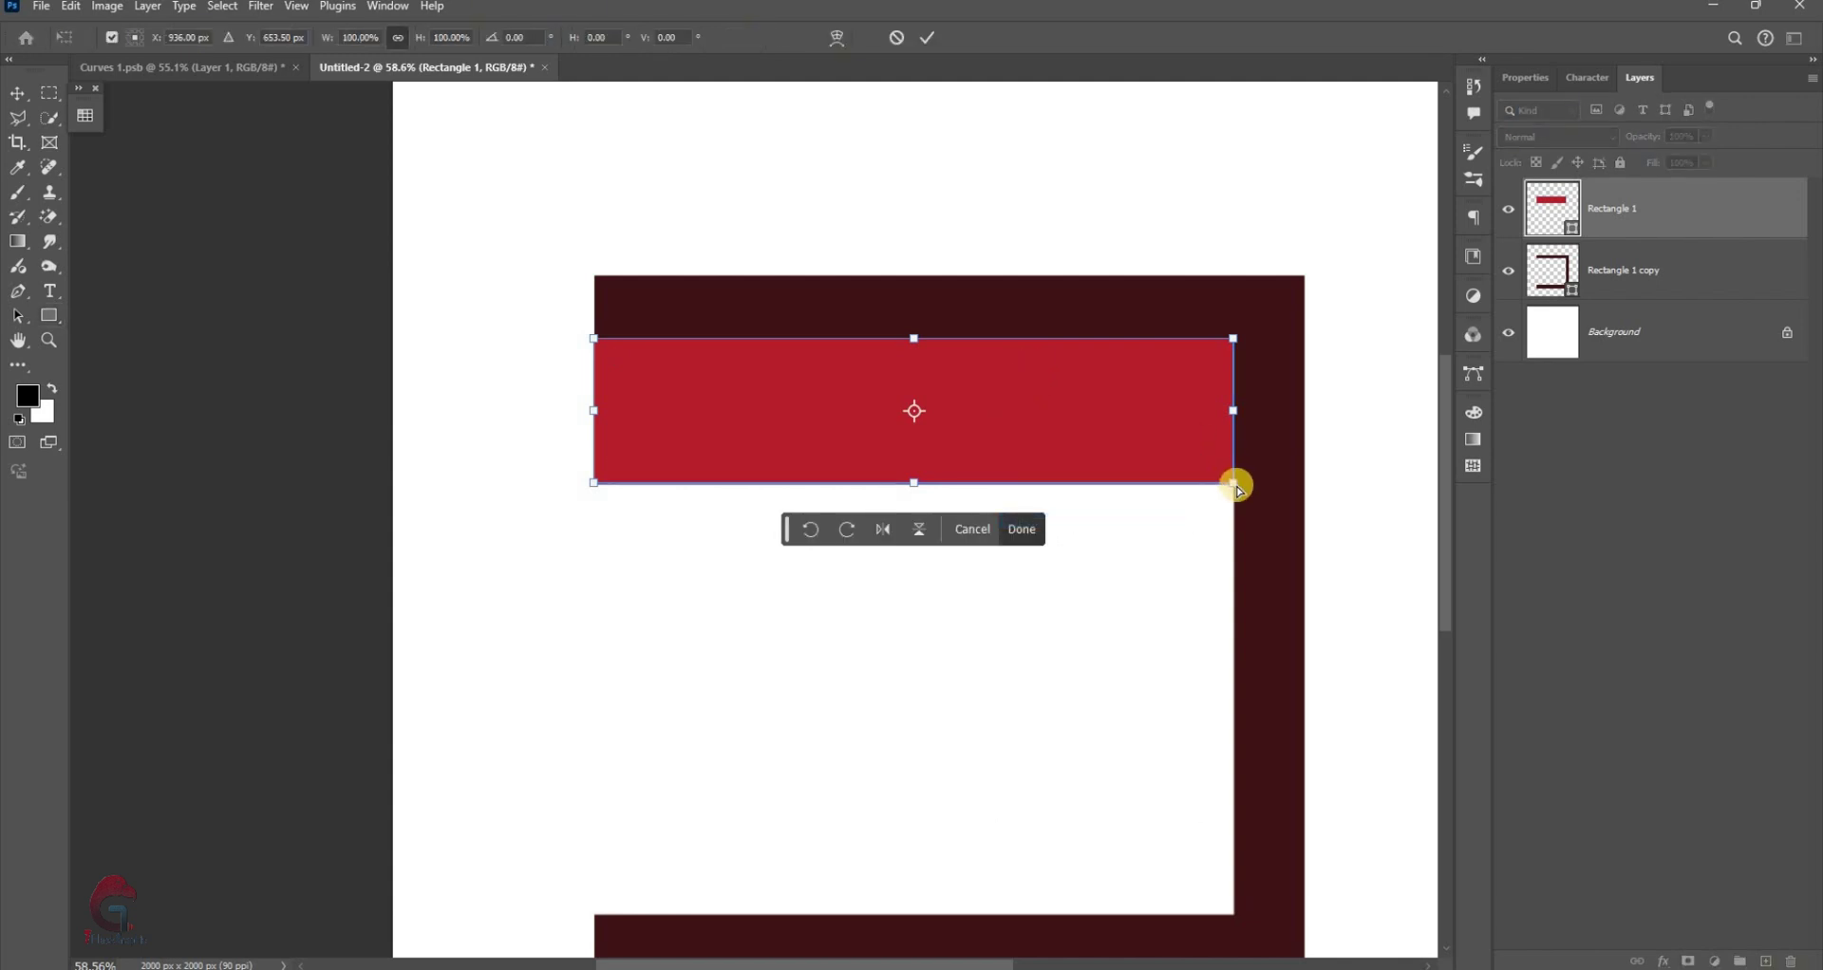
{"action": "left_click_drag", "start_coordinate": [1182, 483], "coordinate": [1184, 477]}
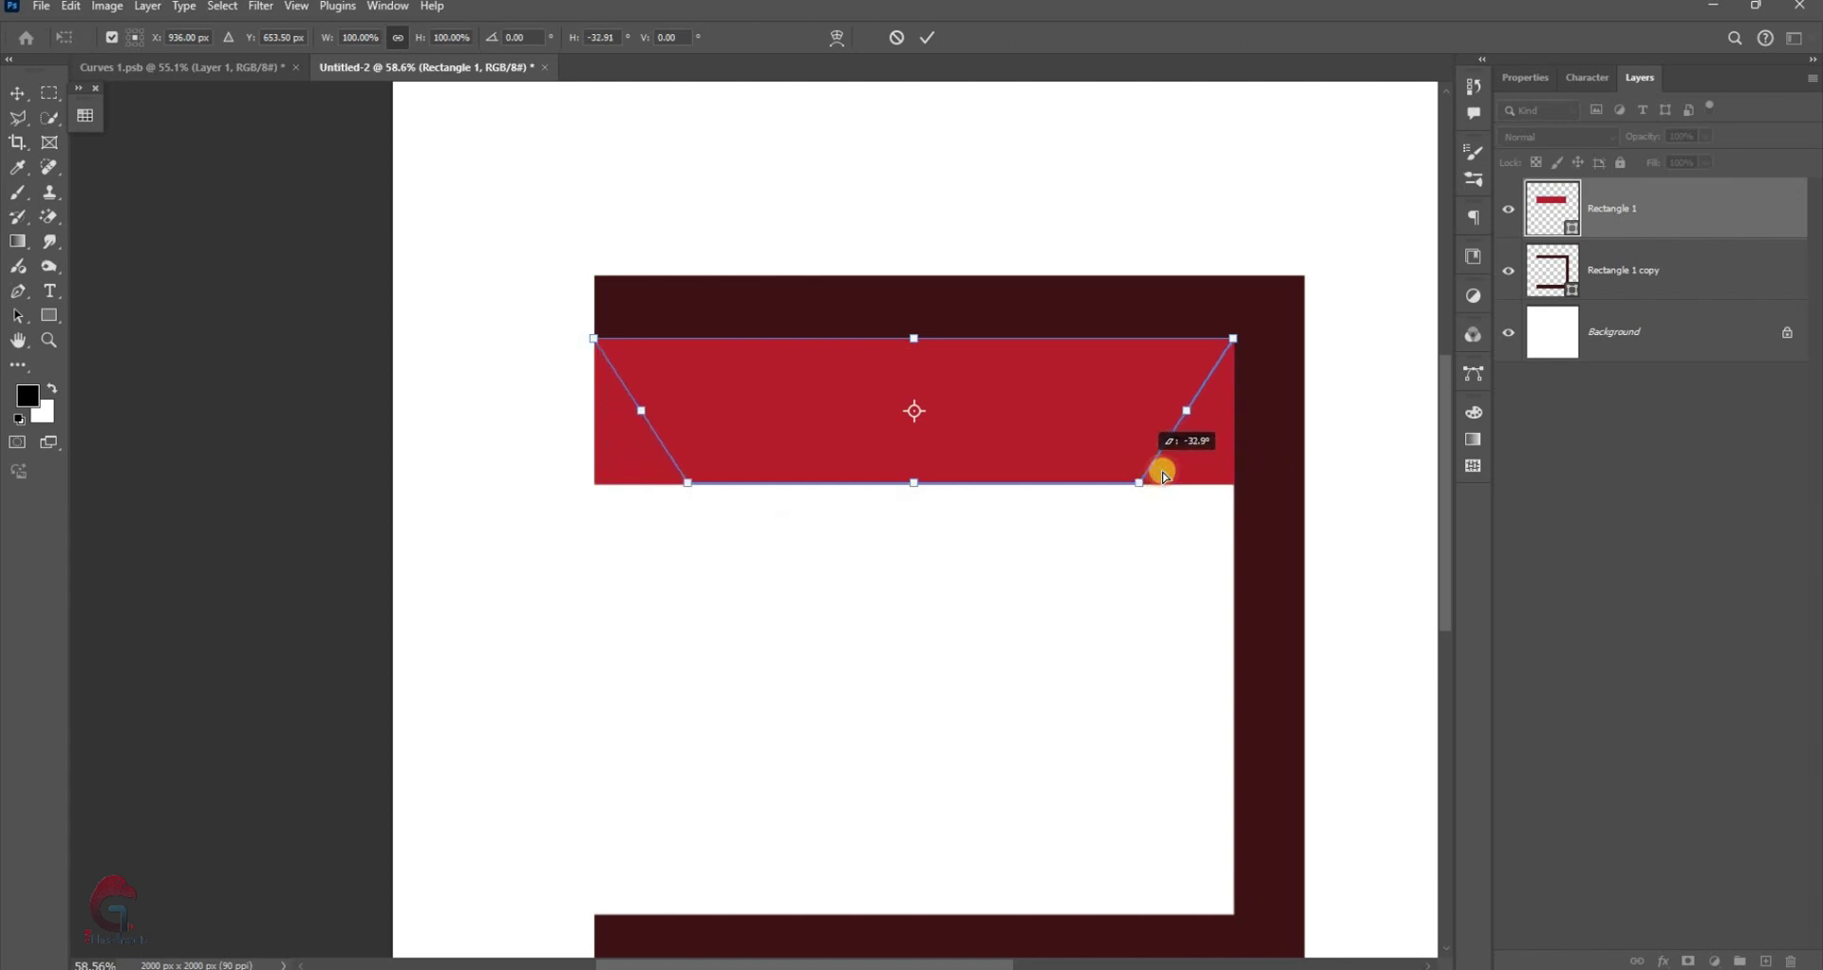
{"action": "left_click_drag", "start_coordinate": [1185, 477], "coordinate": [1175, 465]}
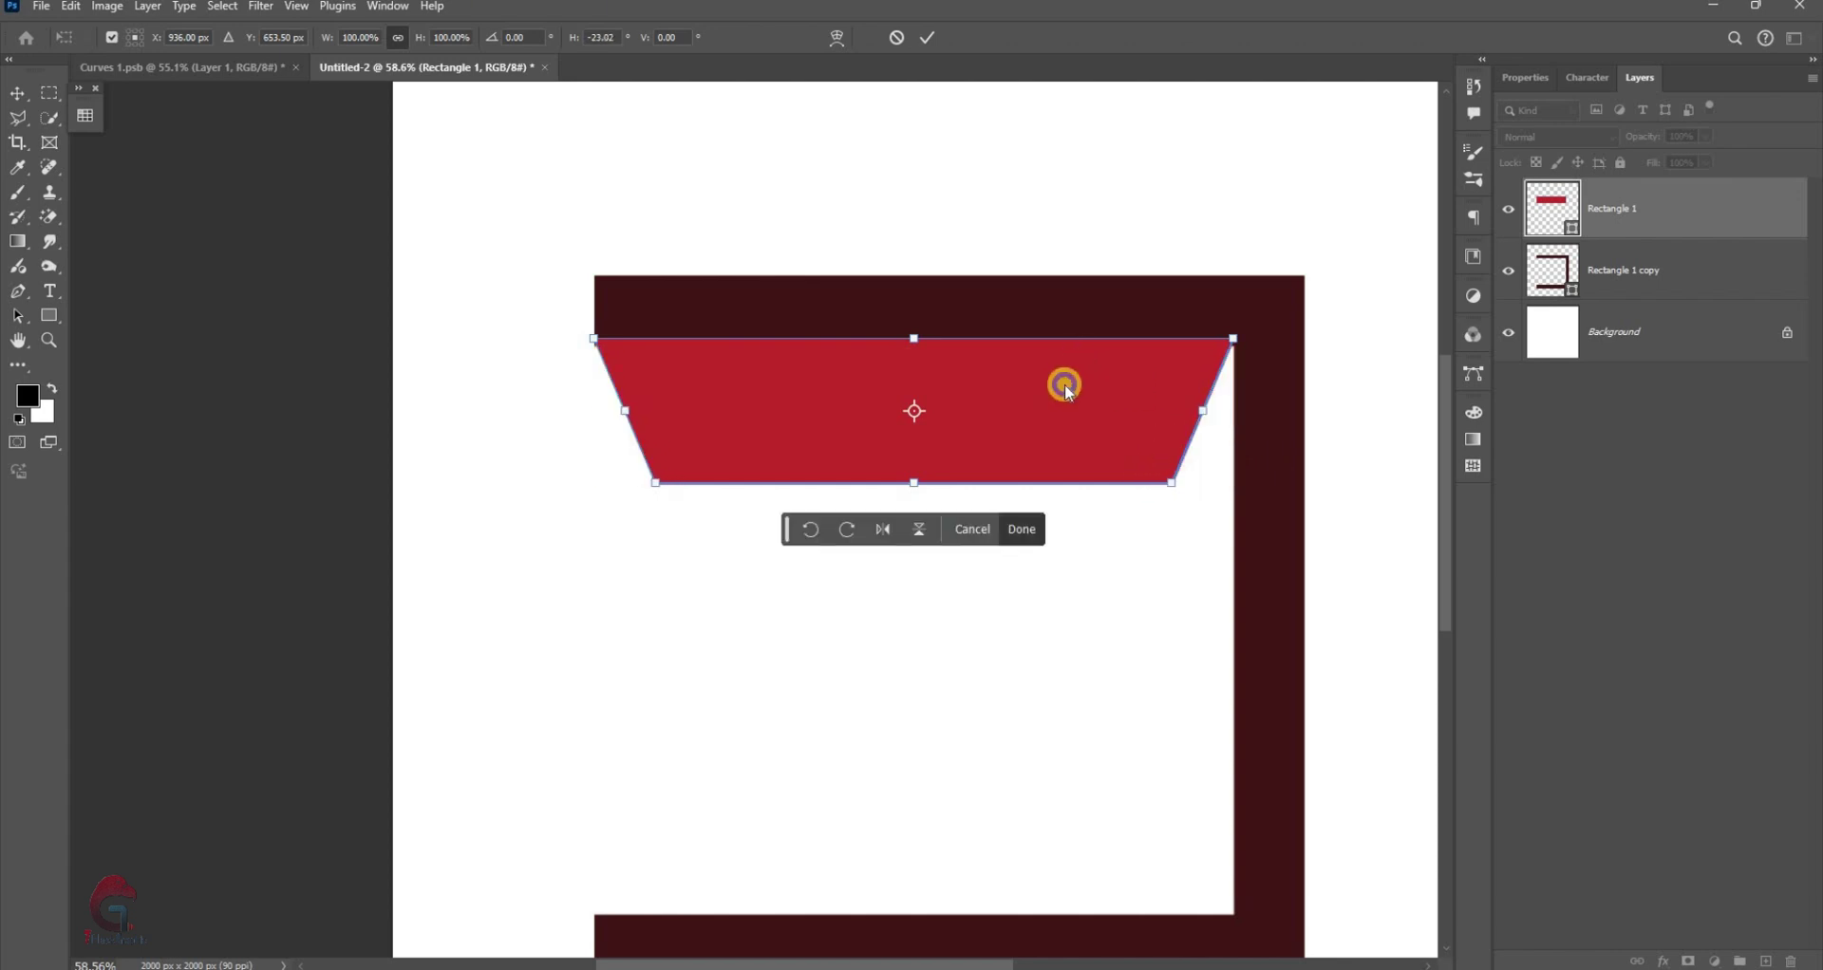
{"action": "right_click", "coordinate": [1061, 386]}
{"action": "left_click", "coordinate": [1090, 468]}
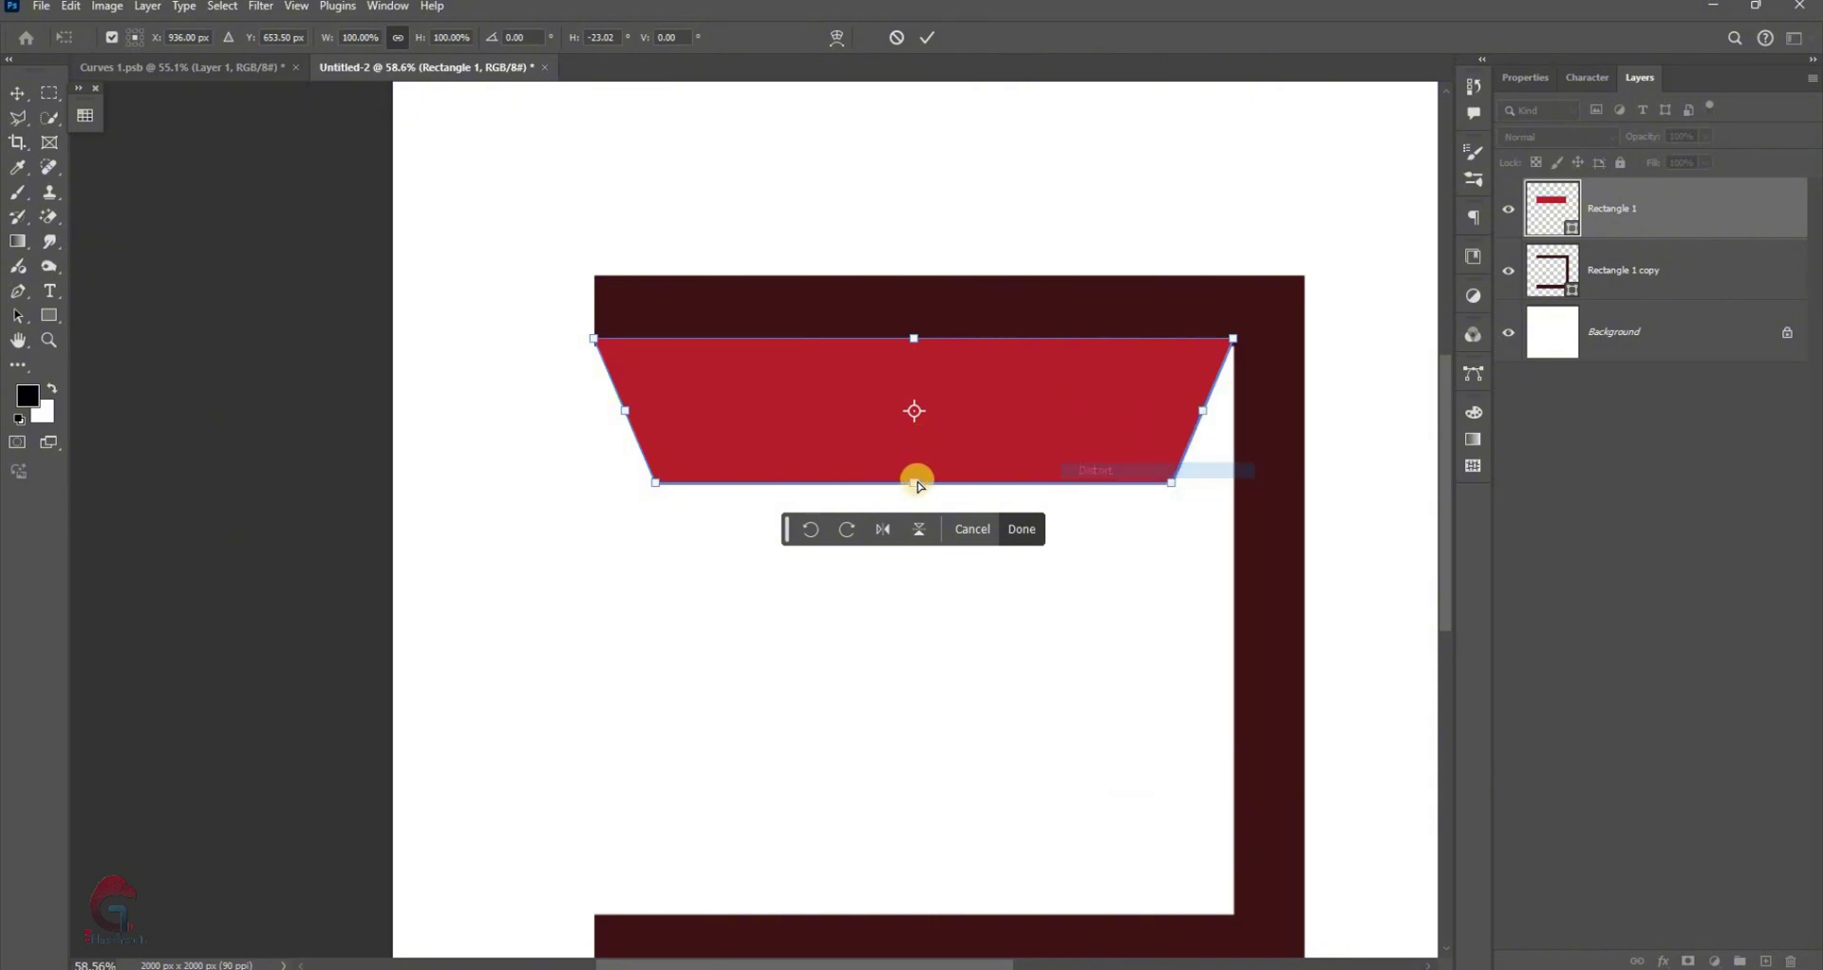
{"action": "left_click_drag", "start_coordinate": [917, 442], "coordinate": [914, 434]}
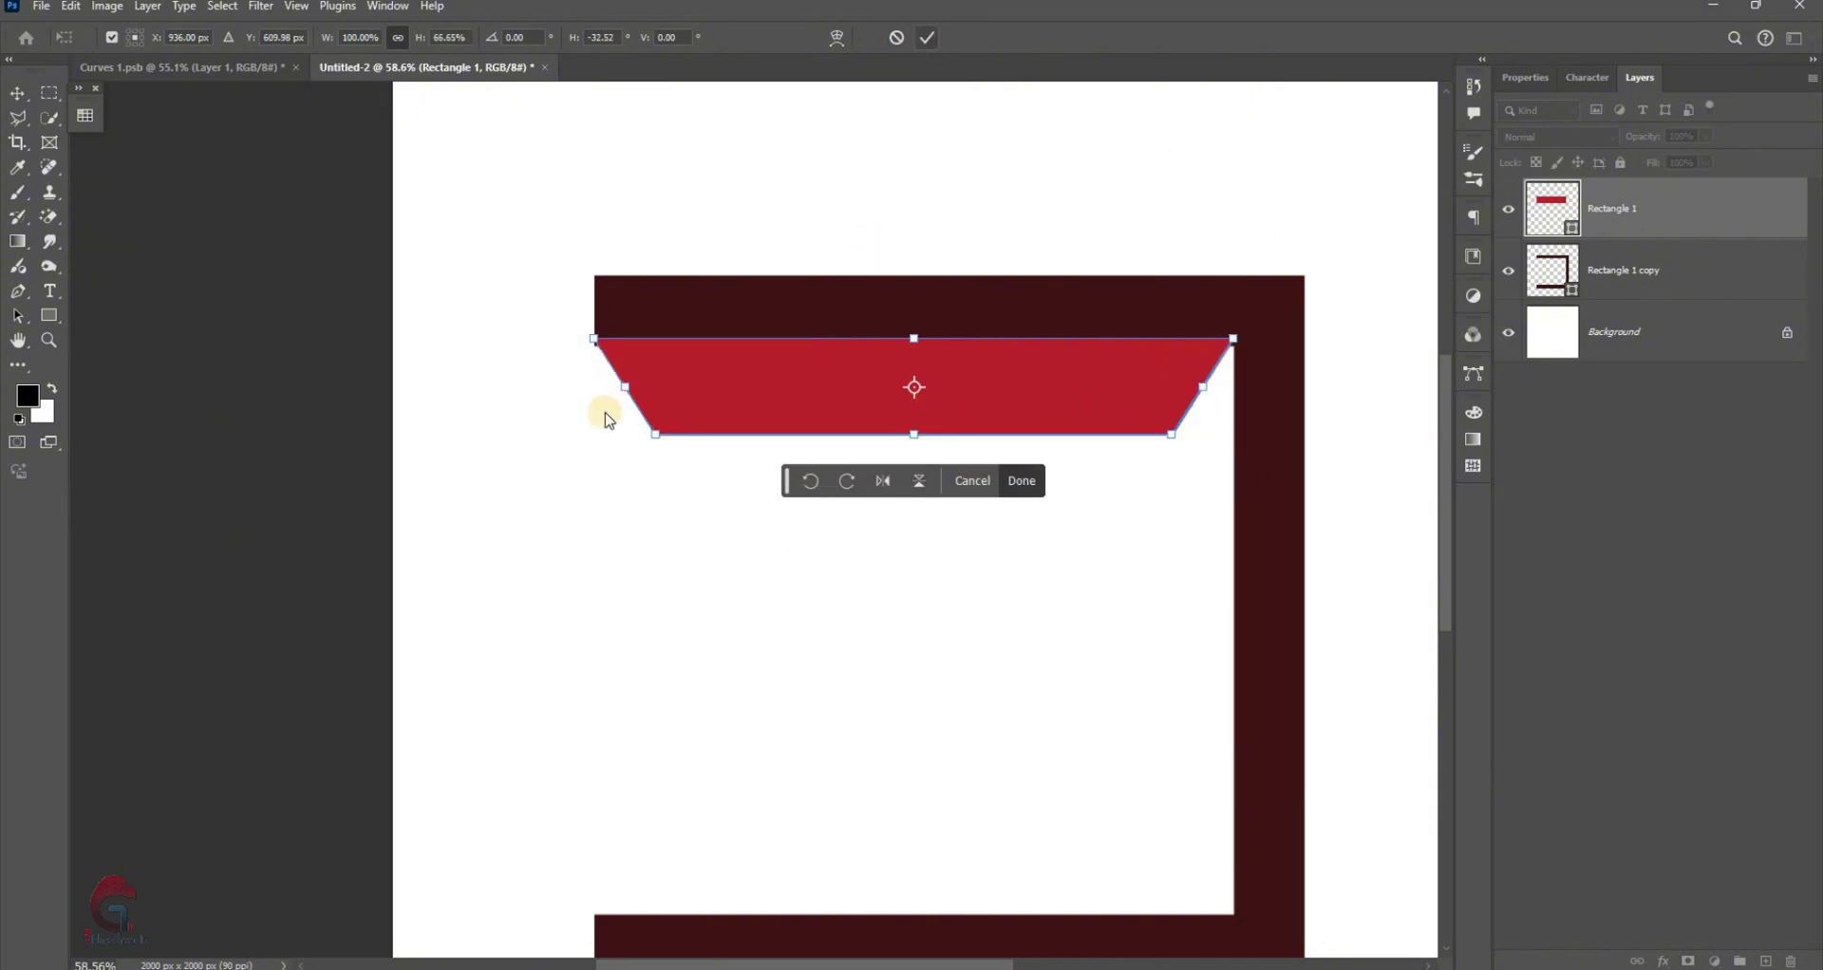
{"action": "key", "text": "Return"}
{"action": "left_click", "coordinate": [837, 359]}
Place a flipped copy of the red trapezoid above the bottom bar, then duplicate it again
{"action": "scroll", "coordinate": [840, 342], "scroll_direction": "up", "scroll_amount": 3}
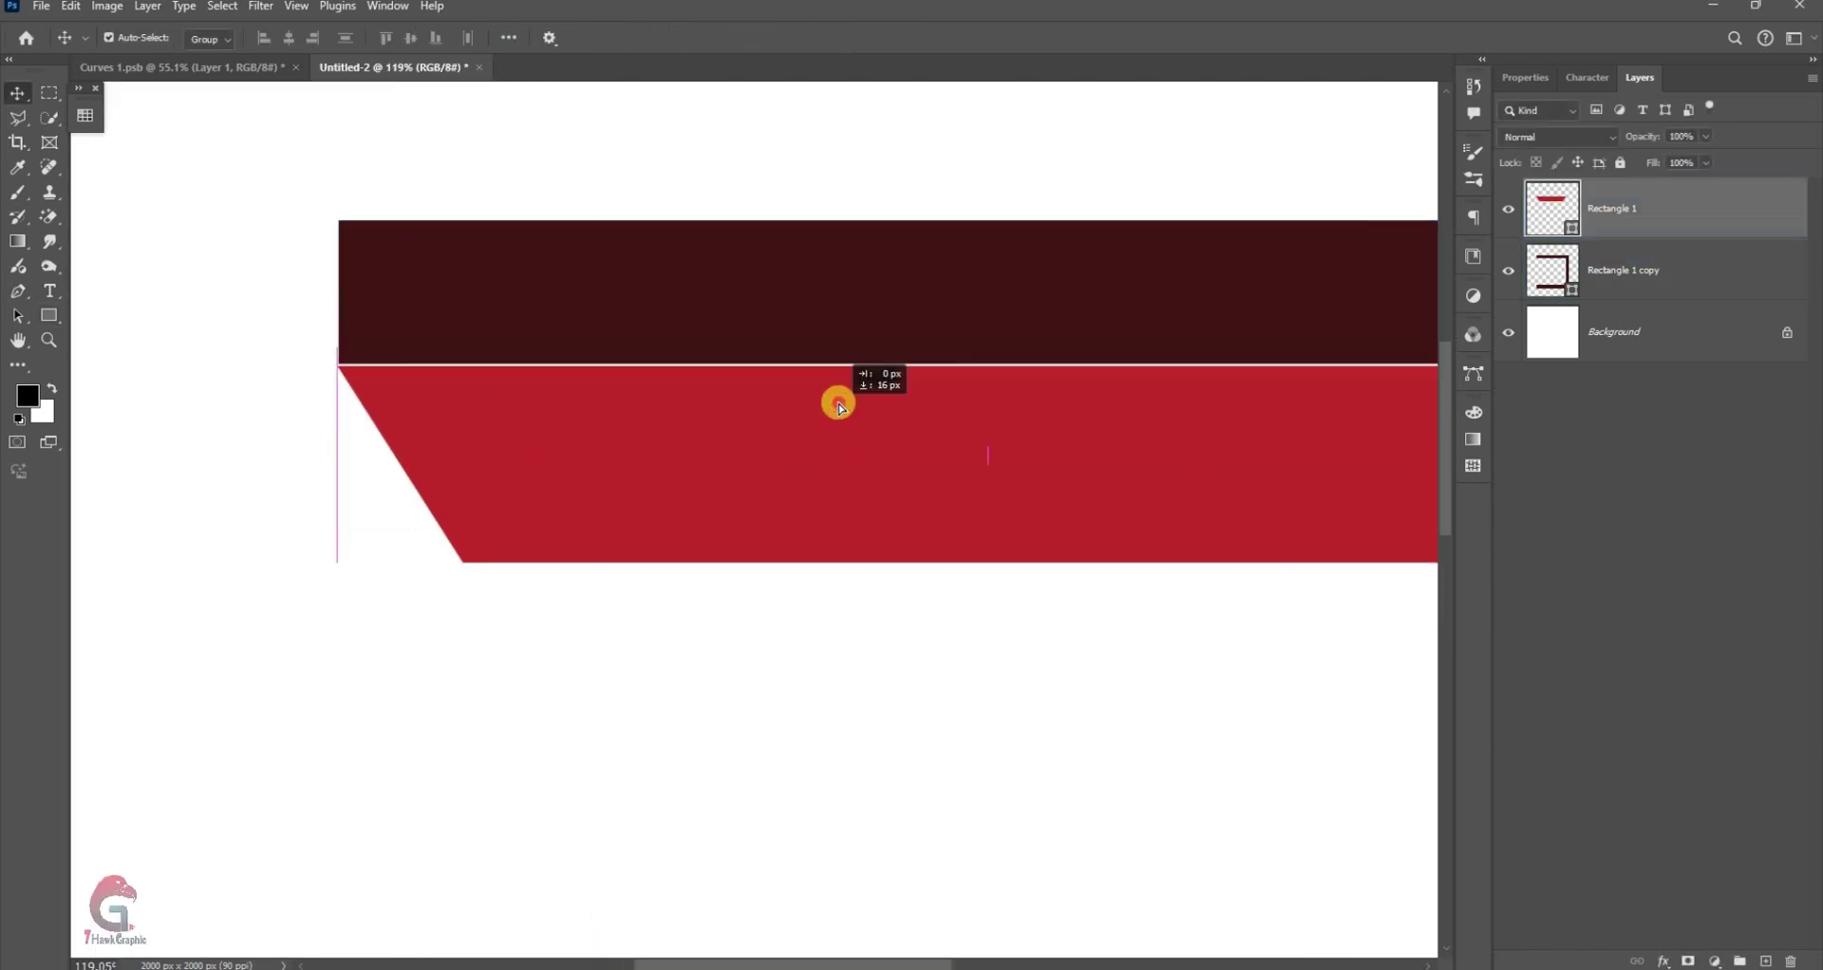
{"action": "scroll", "coordinate": [771, 327], "scroll_direction": "down", "scroll_amount": 3}
{"action": "left_click", "coordinate": [862, 368]}
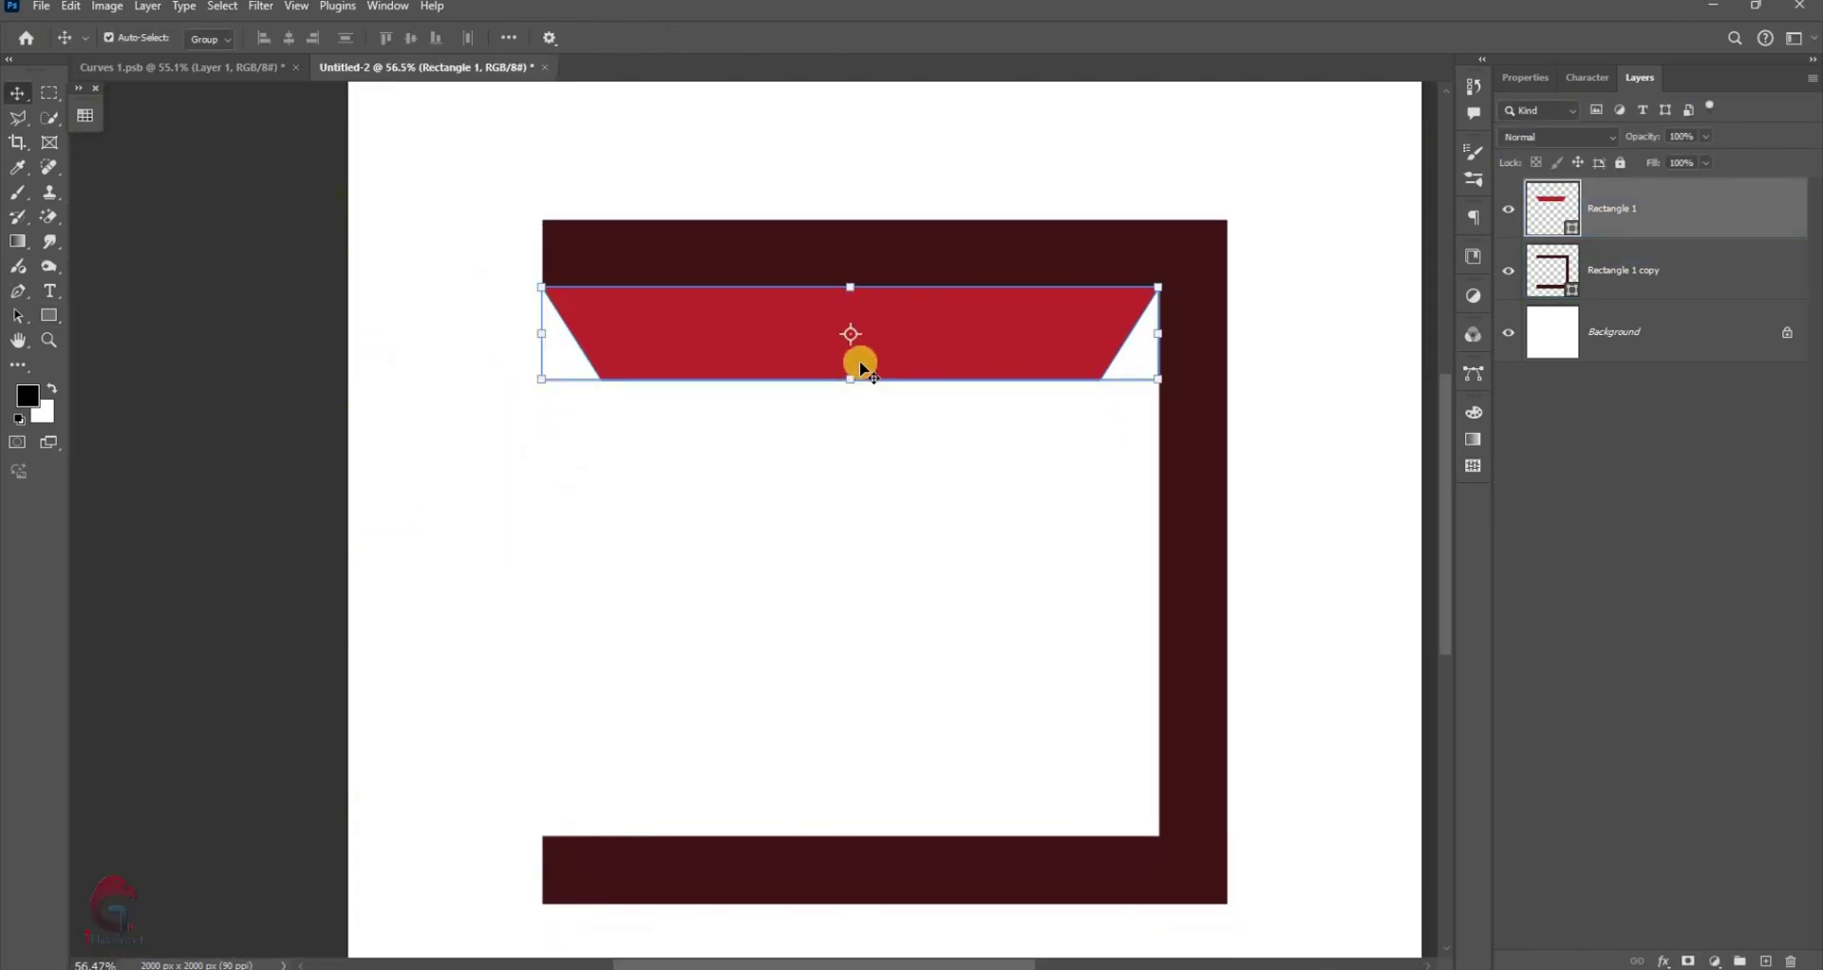
{"action": "key", "text": "ctrl+j"}
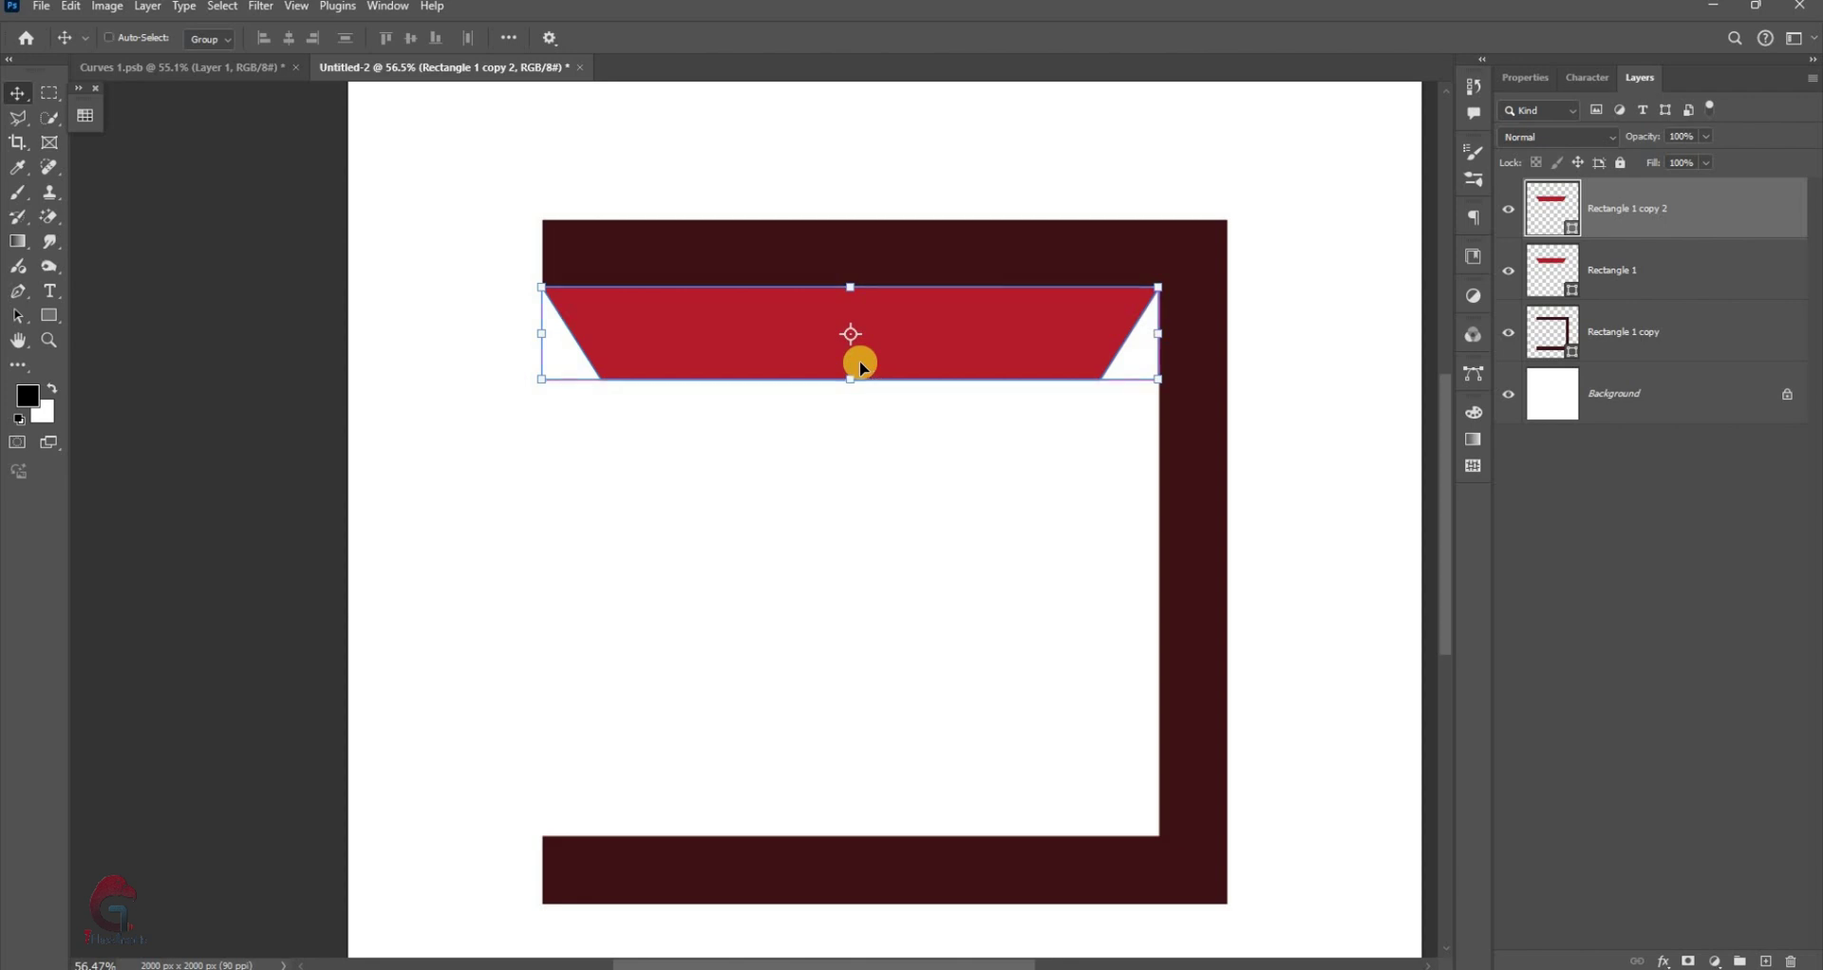
{"action": "key", "text": "ctrl+t"}
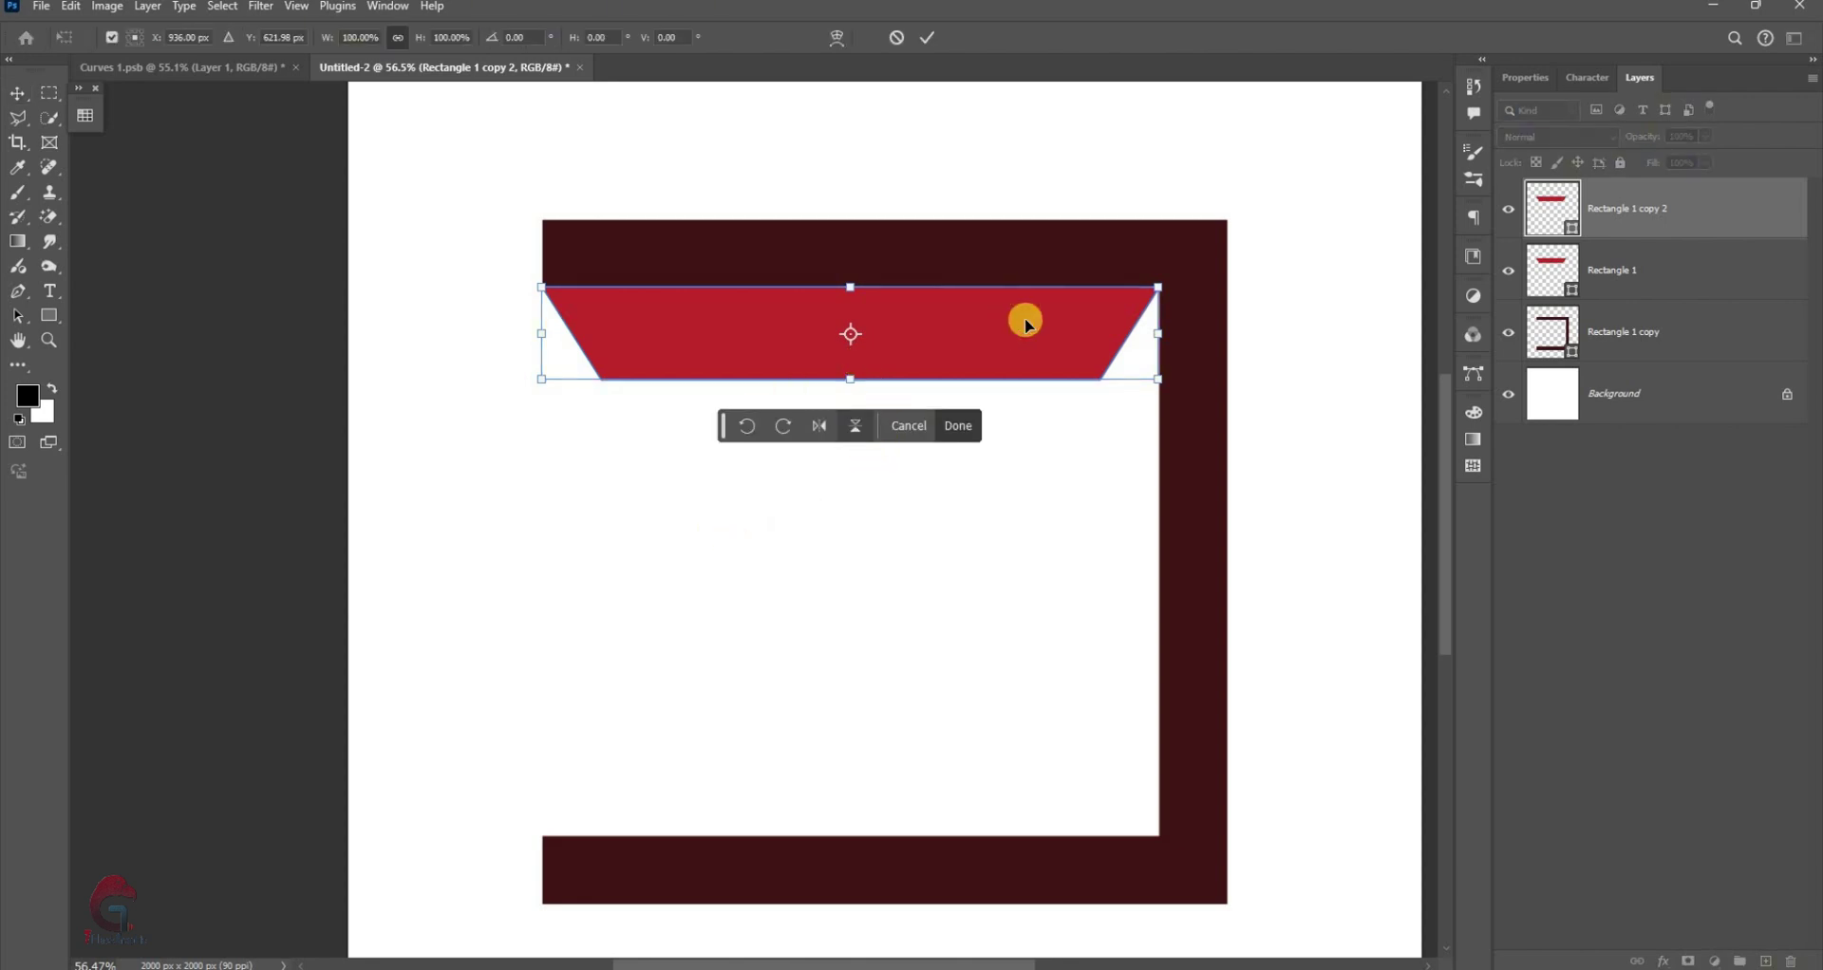
{"action": "left_click_drag", "start_coordinate": [1020, 545], "coordinate": [1026, 764]}
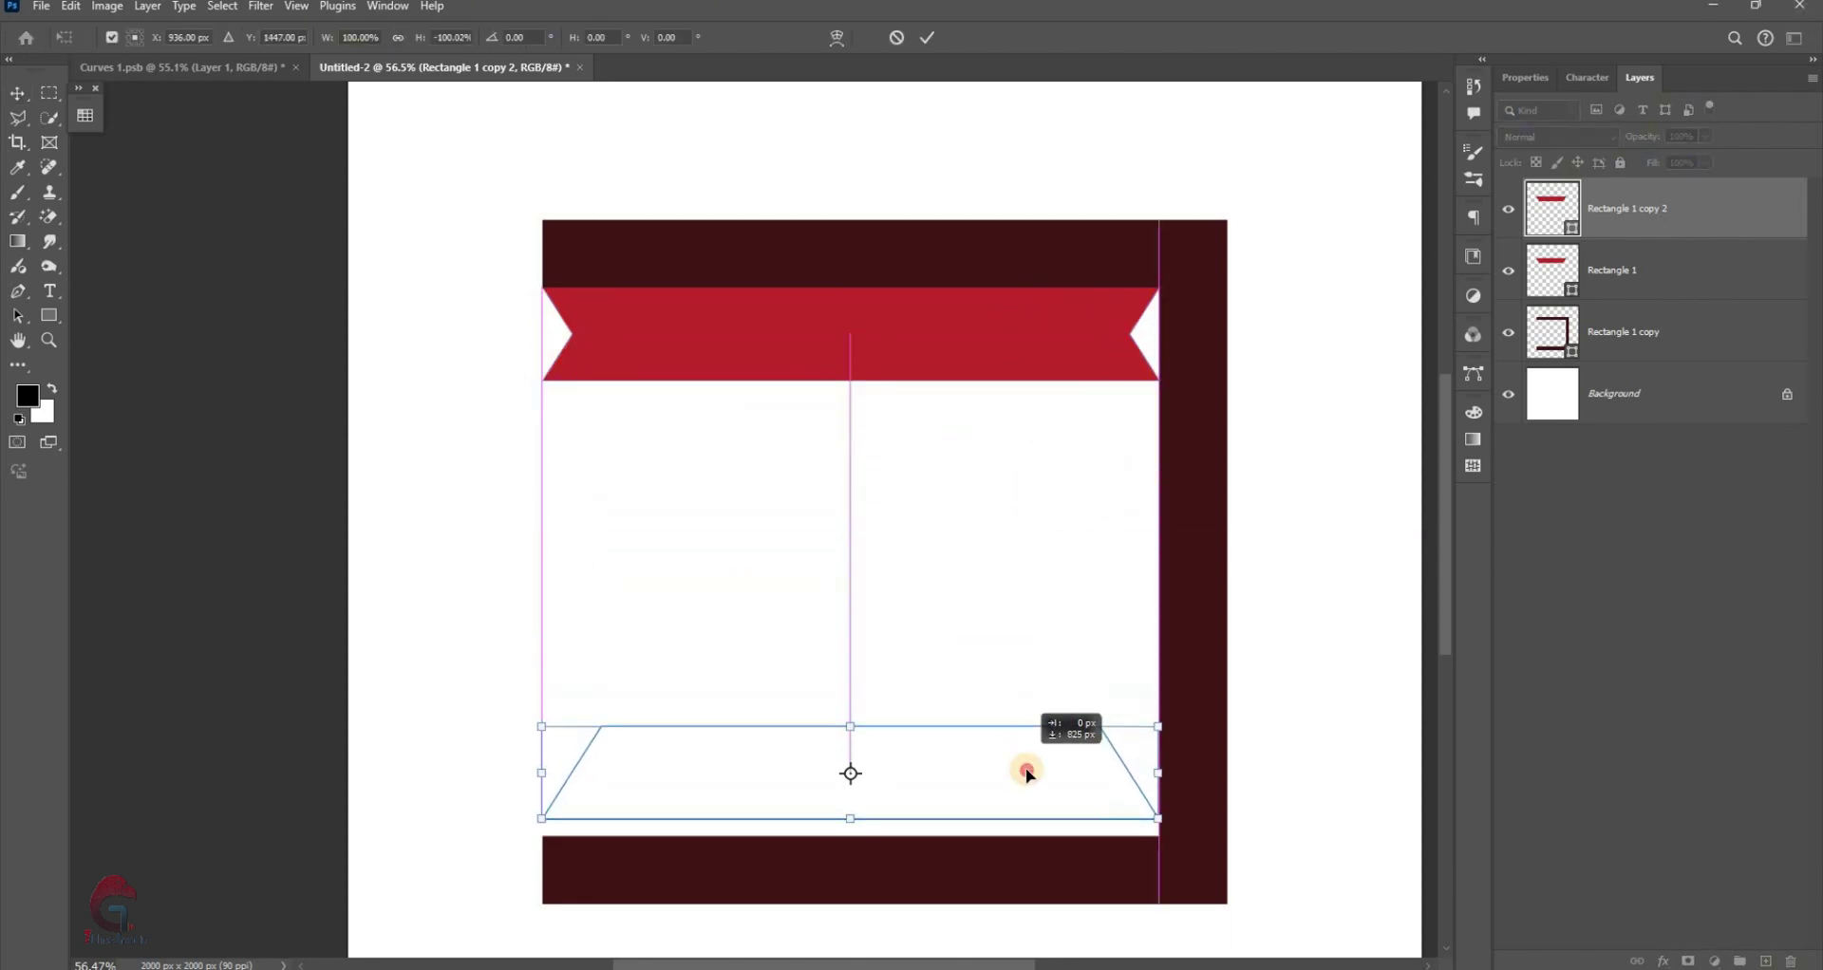
{"action": "key", "text": "Return"}
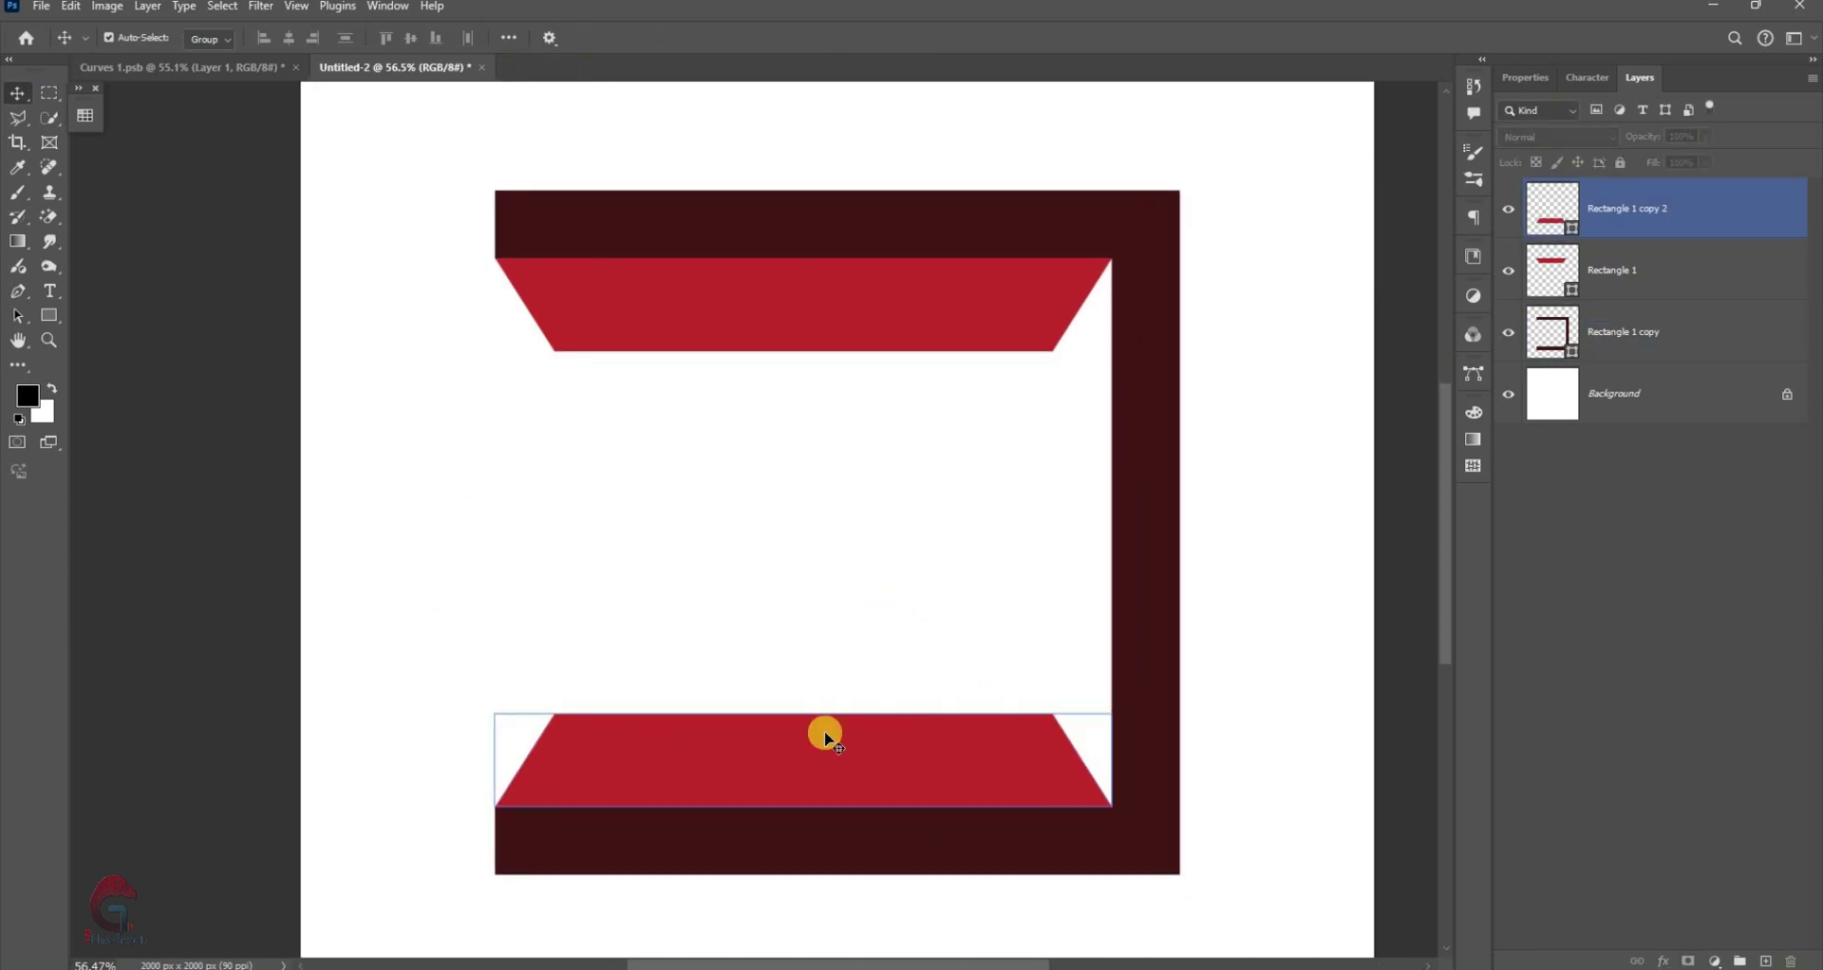
{"action": "key", "text": "ctrl+j"}
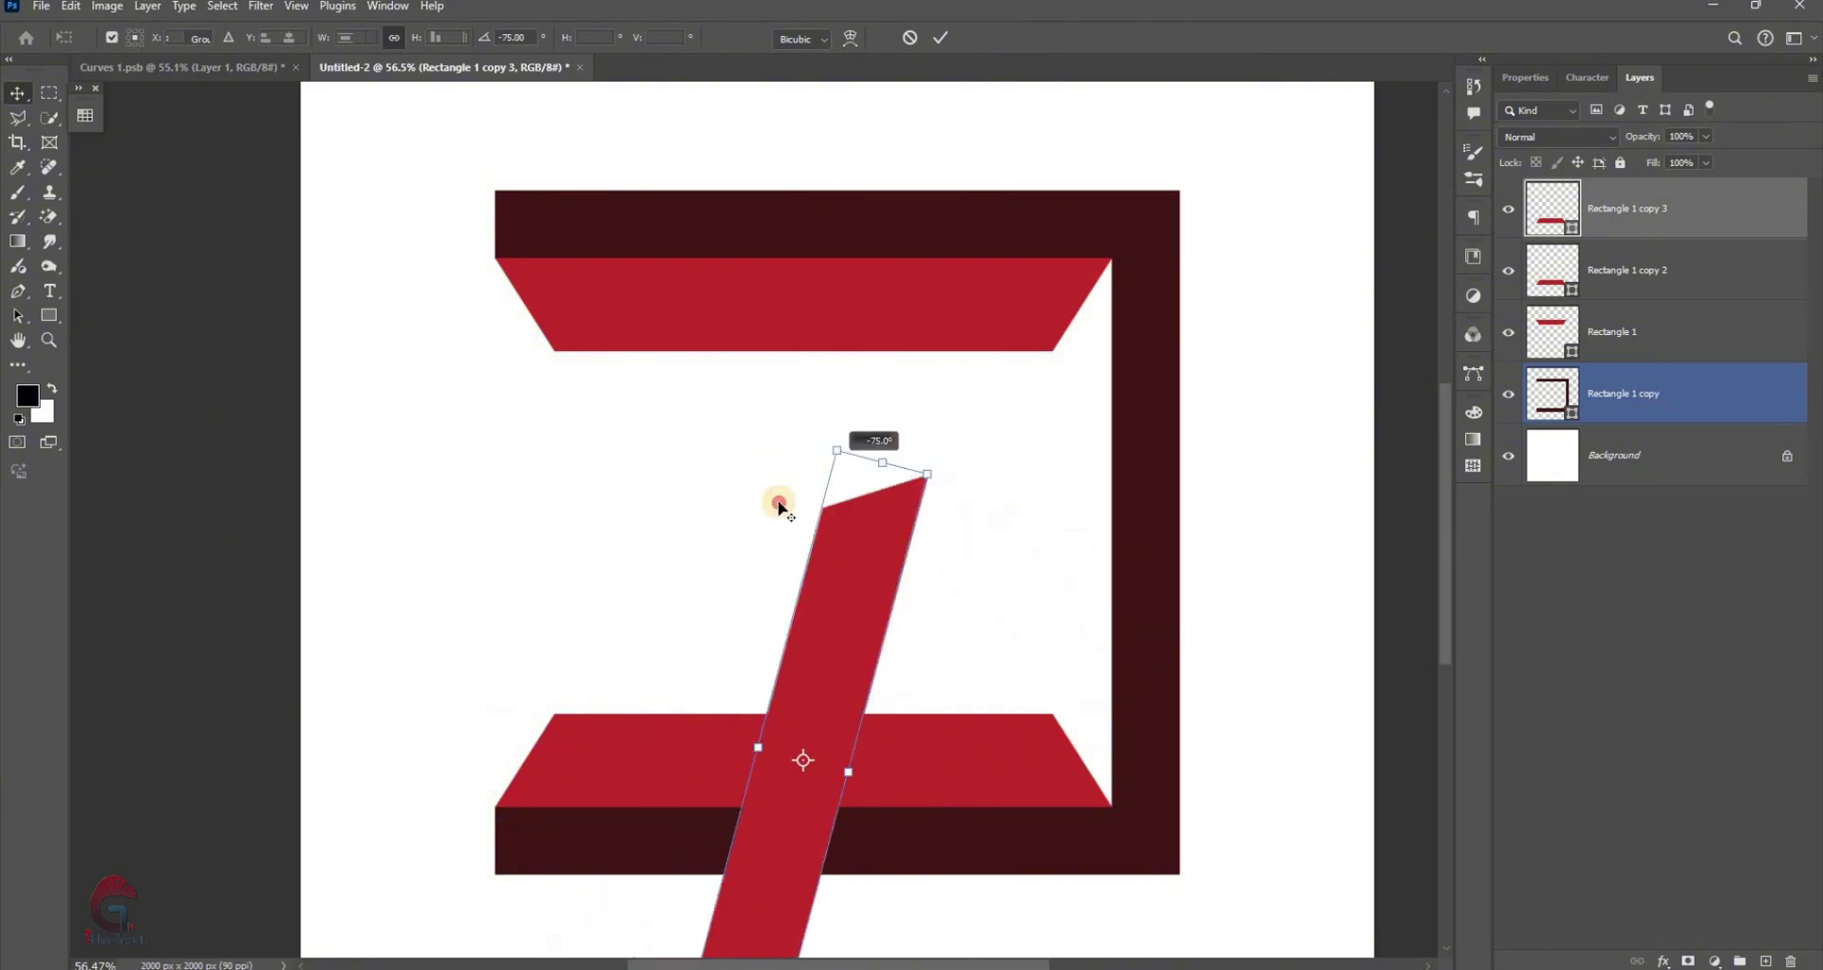
Rotate the copy -90°, move it to the frame's right edge, and shorten it to fit
{"action": "left_click_drag", "start_coordinate": [906, 486], "coordinate": [782, 652]}
{"action": "left_click_drag", "start_coordinate": [956, 516], "coordinate": [1049, 465]}
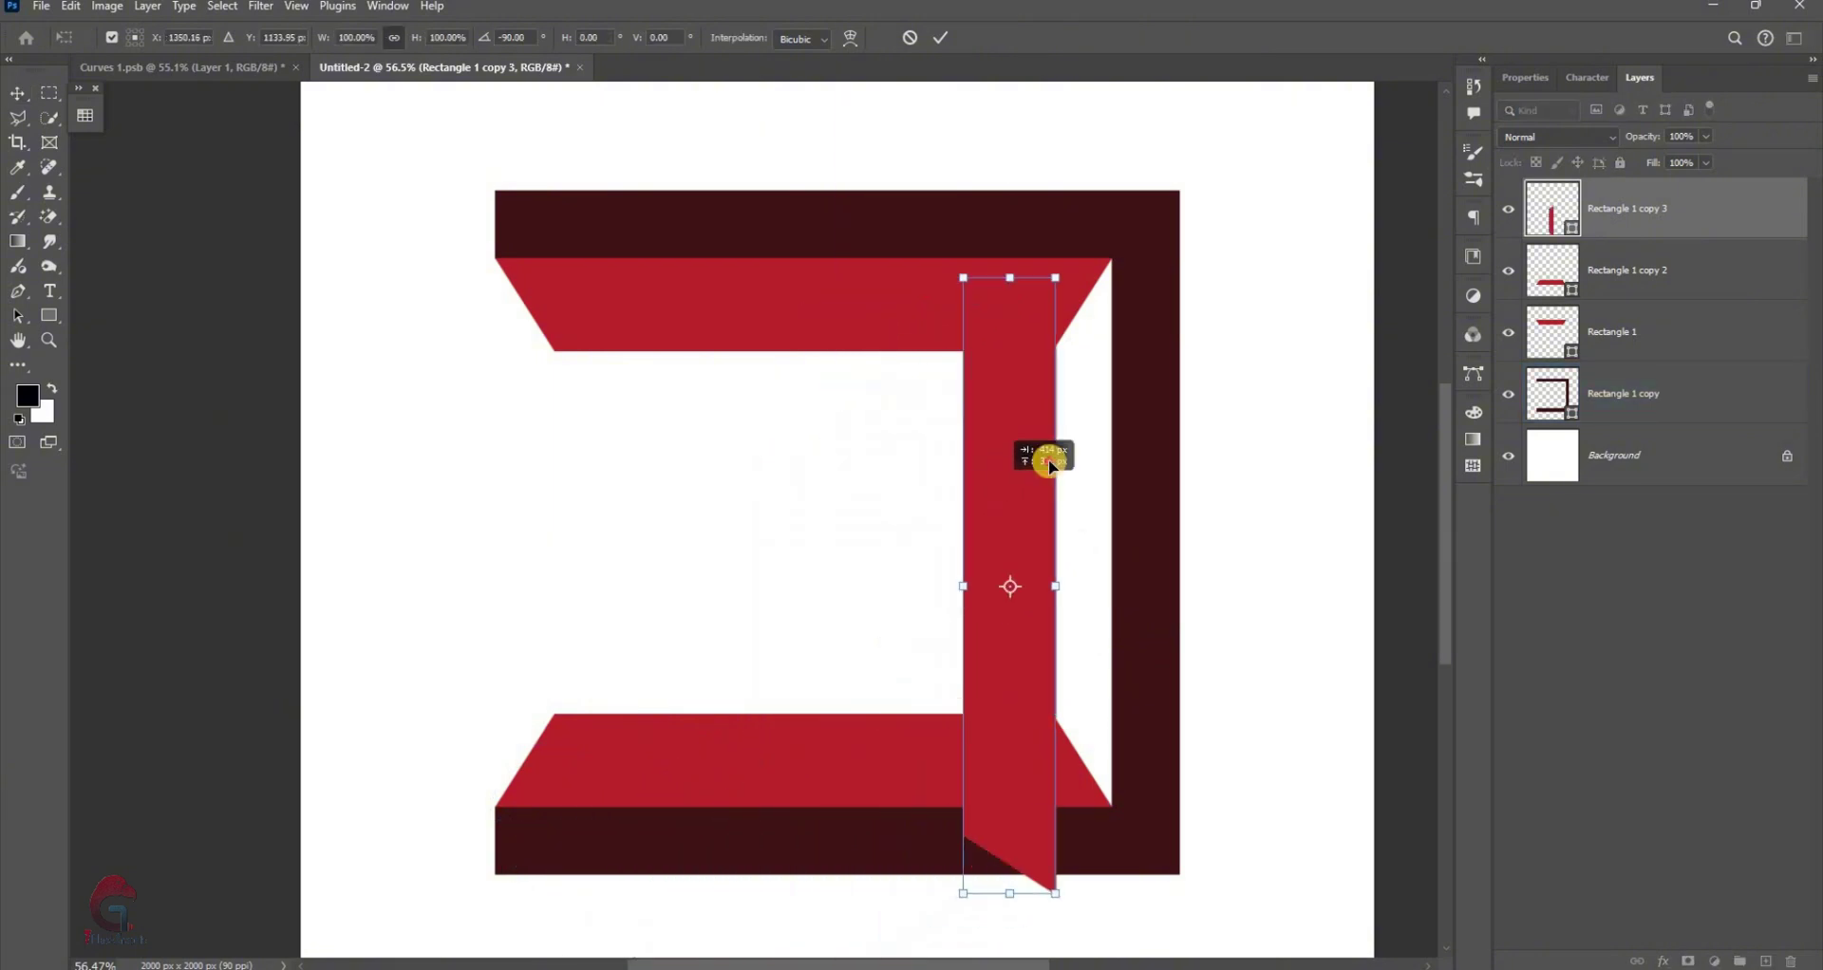
{"action": "left_click", "coordinate": [940, 38]}
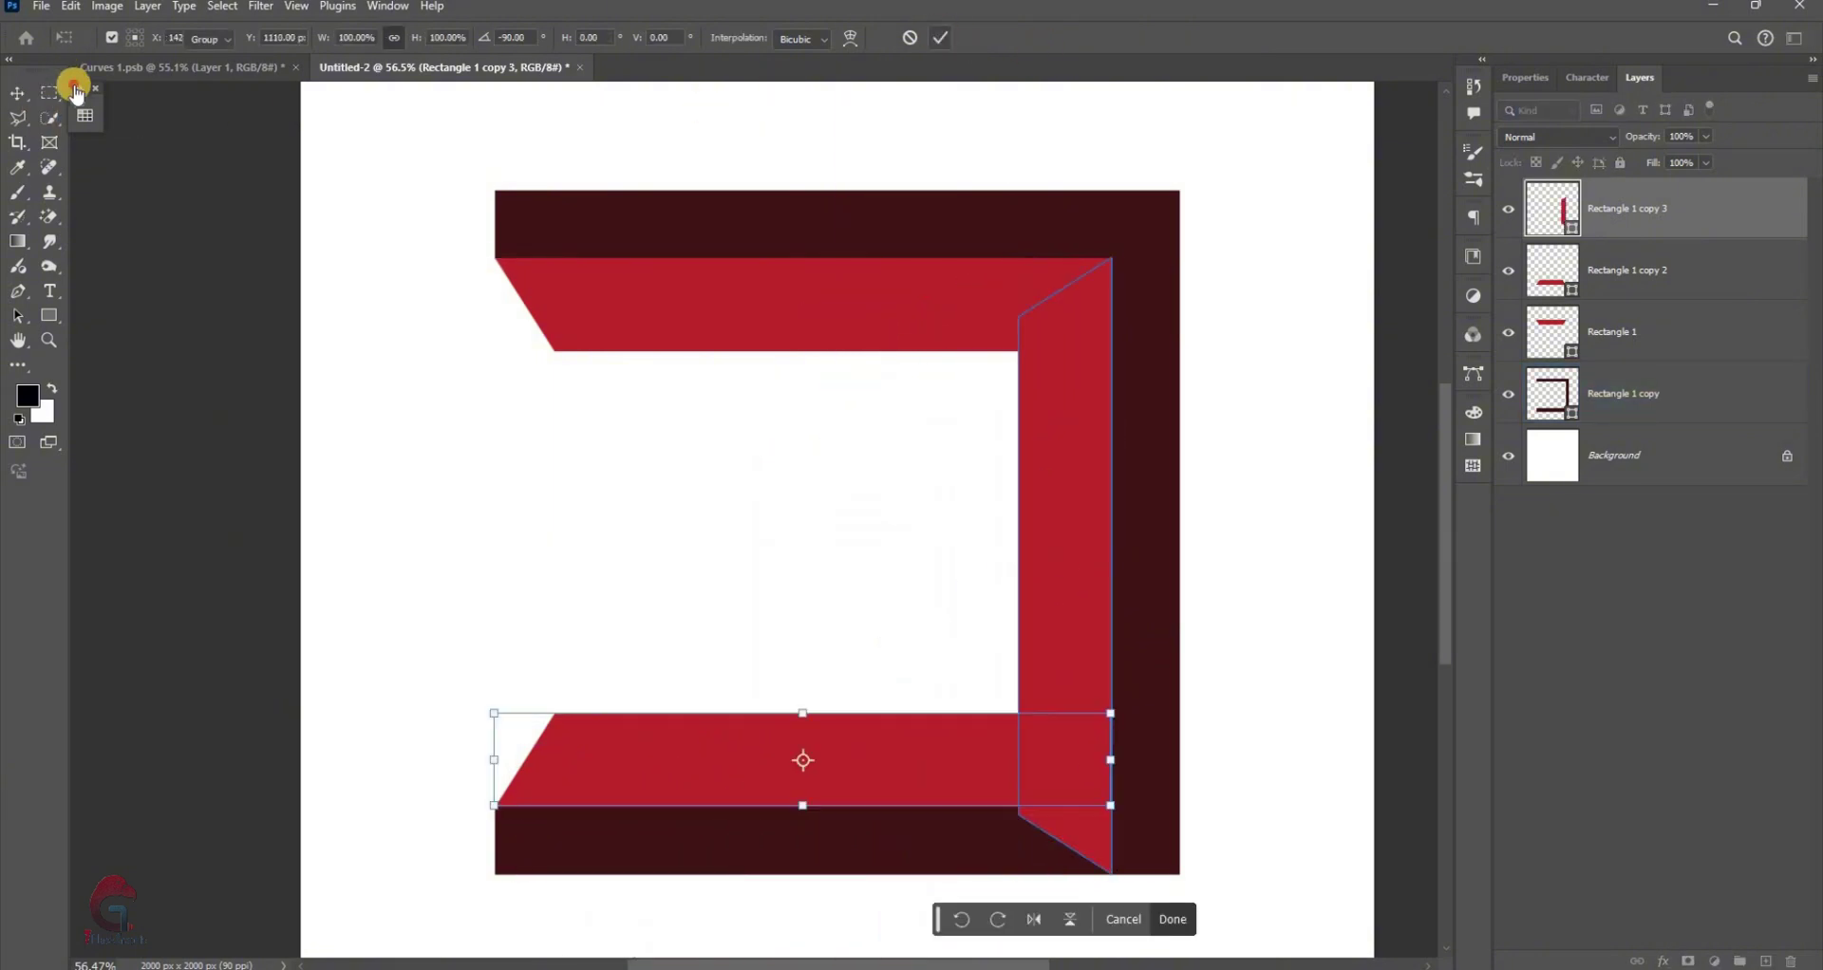
{"action": "left_click", "coordinate": [84, 115]}
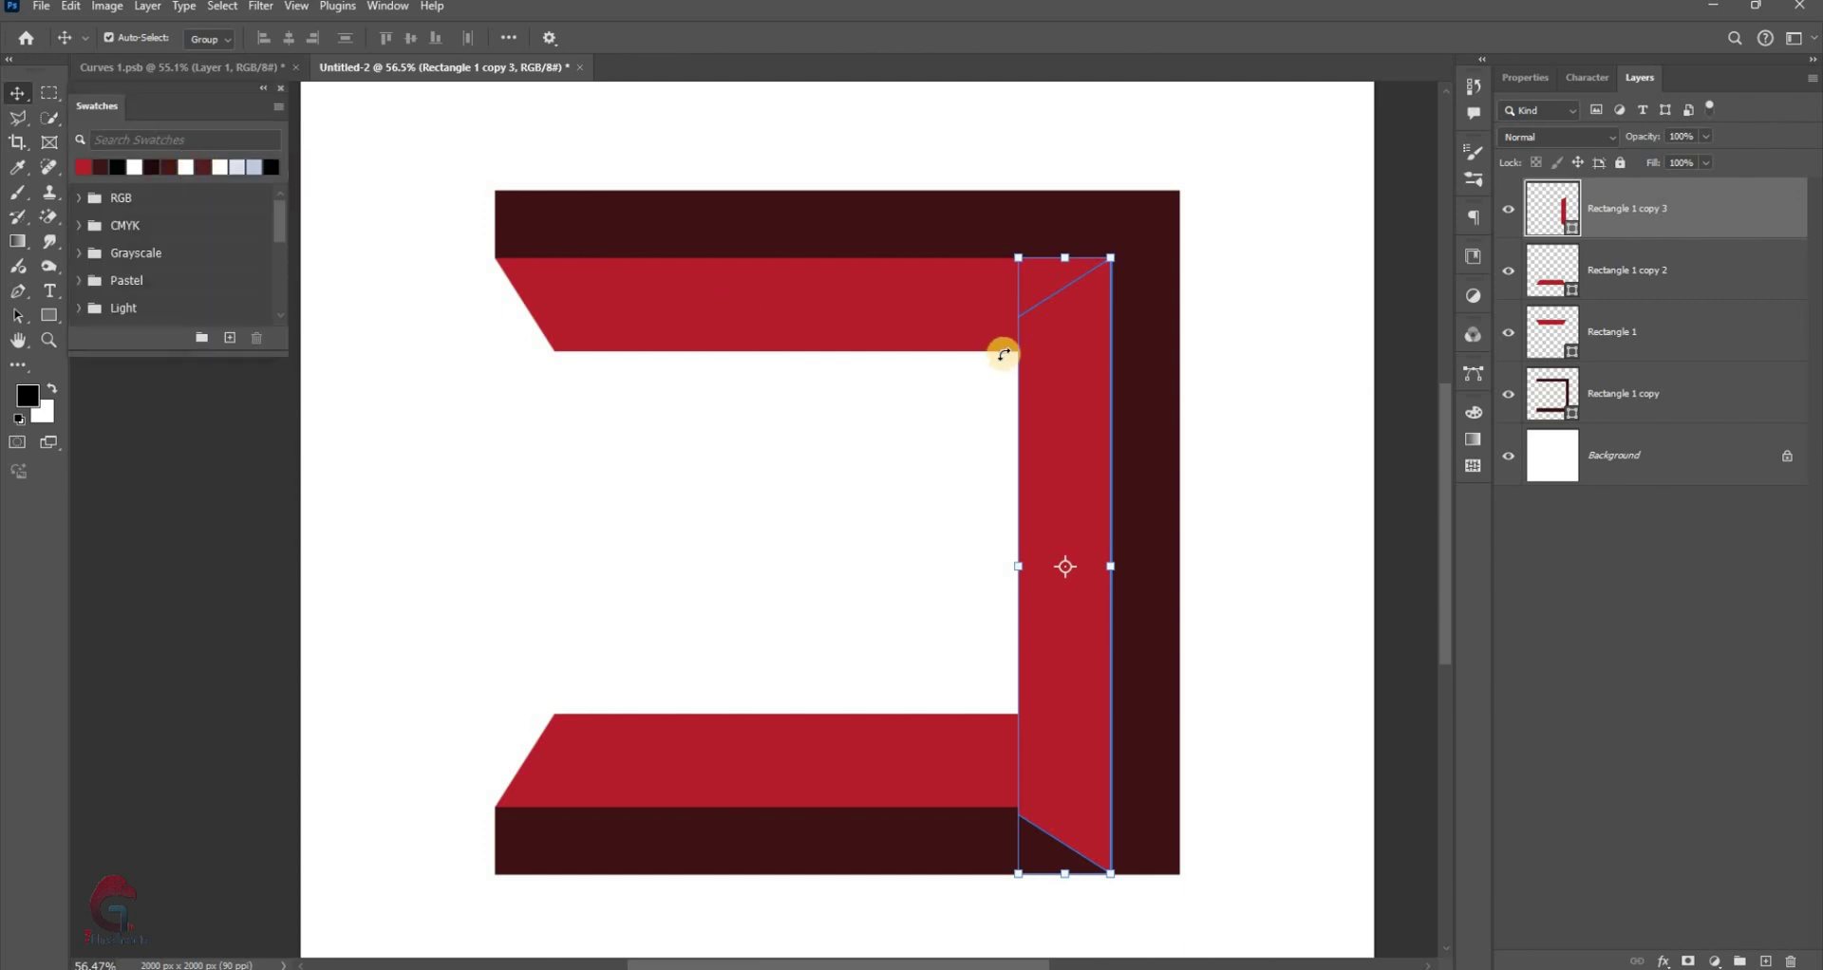
{"action": "scroll", "coordinate": [1030, 504], "scroll_direction": "up", "scroll_amount": 2}
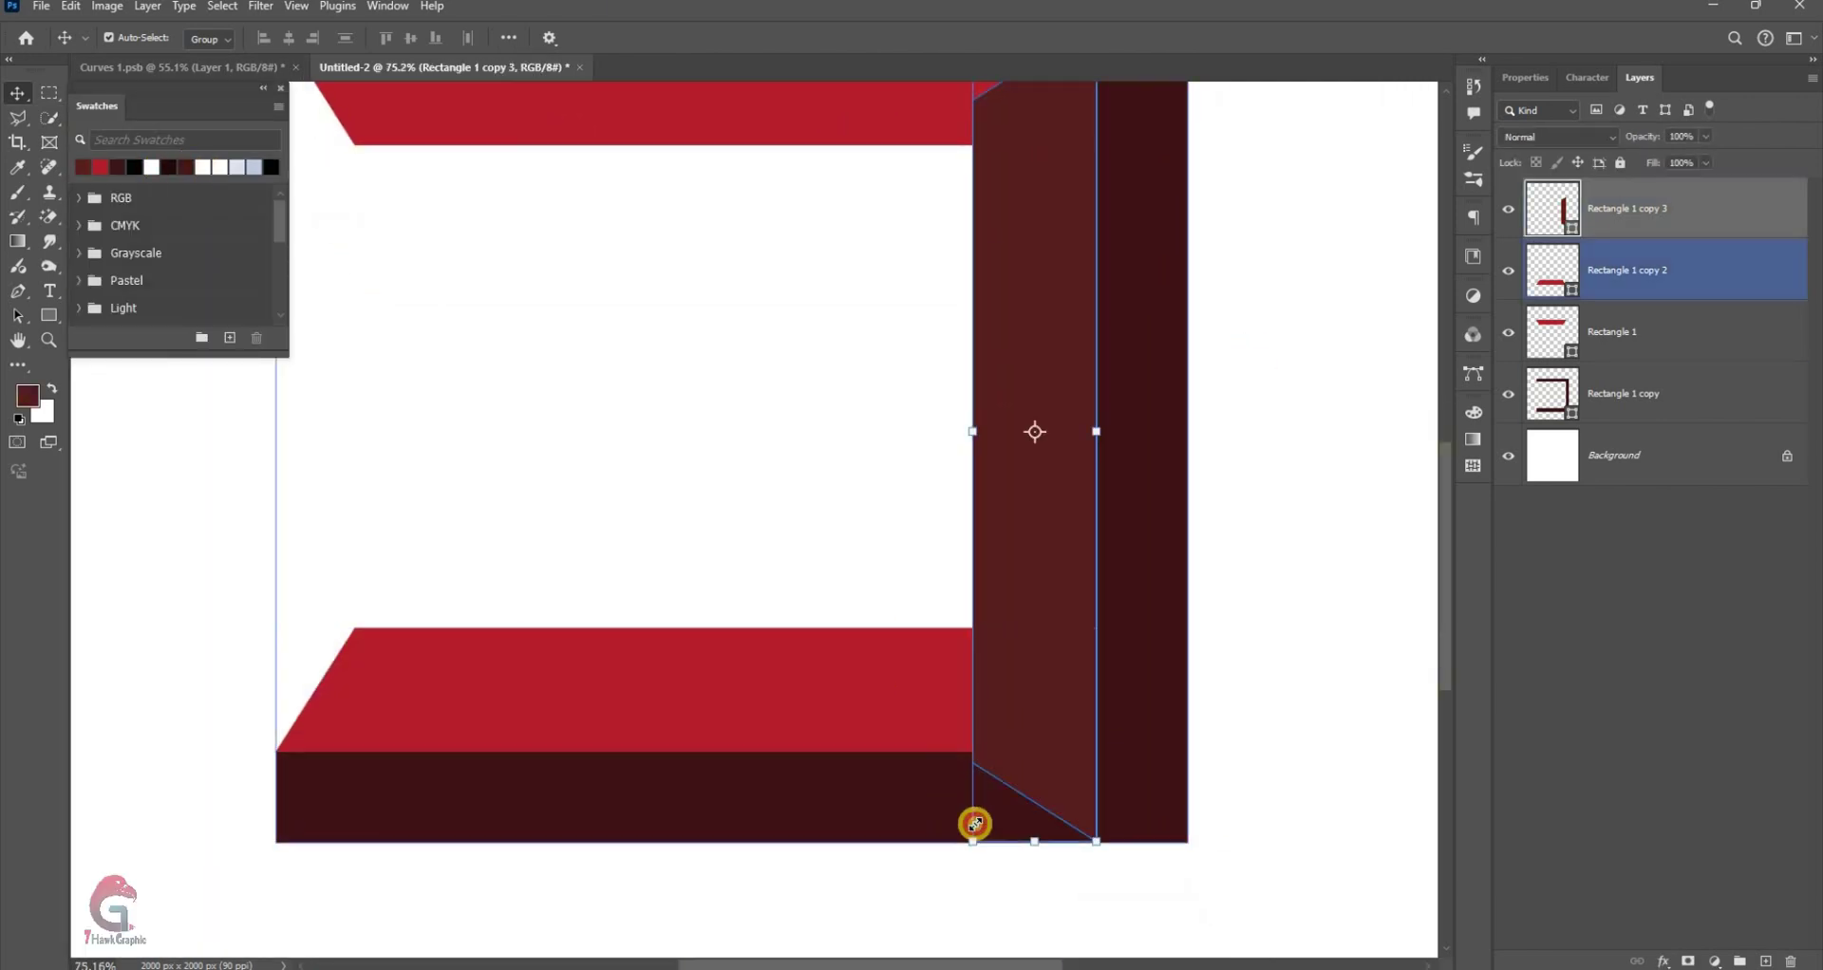
{"action": "left_click_drag", "start_coordinate": [975, 824], "coordinate": [985, 733]}
{"action": "scroll", "coordinate": [984, 727], "scroll_direction": "down", "scroll_amount": 1}
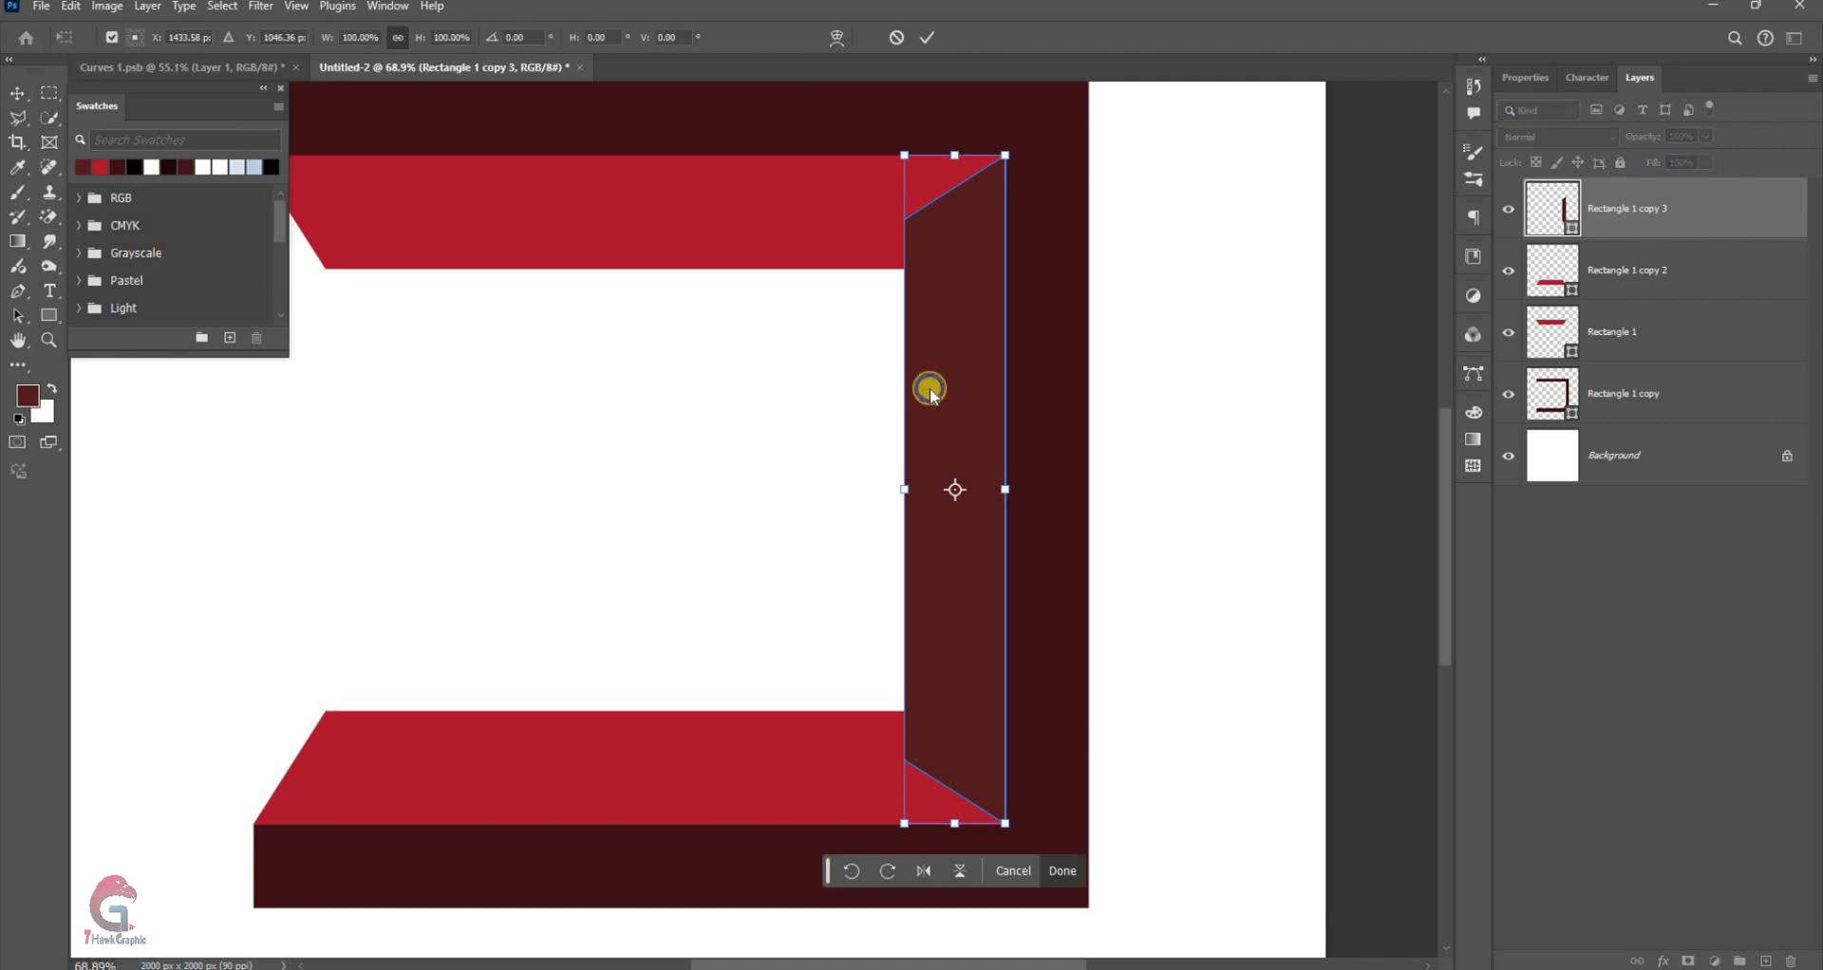
Angle the right-side bar with Perspective into a tapered wall panel
{"action": "right_click", "coordinate": [1012, 487]}
{"action": "left_click", "coordinate": [981, 482]}
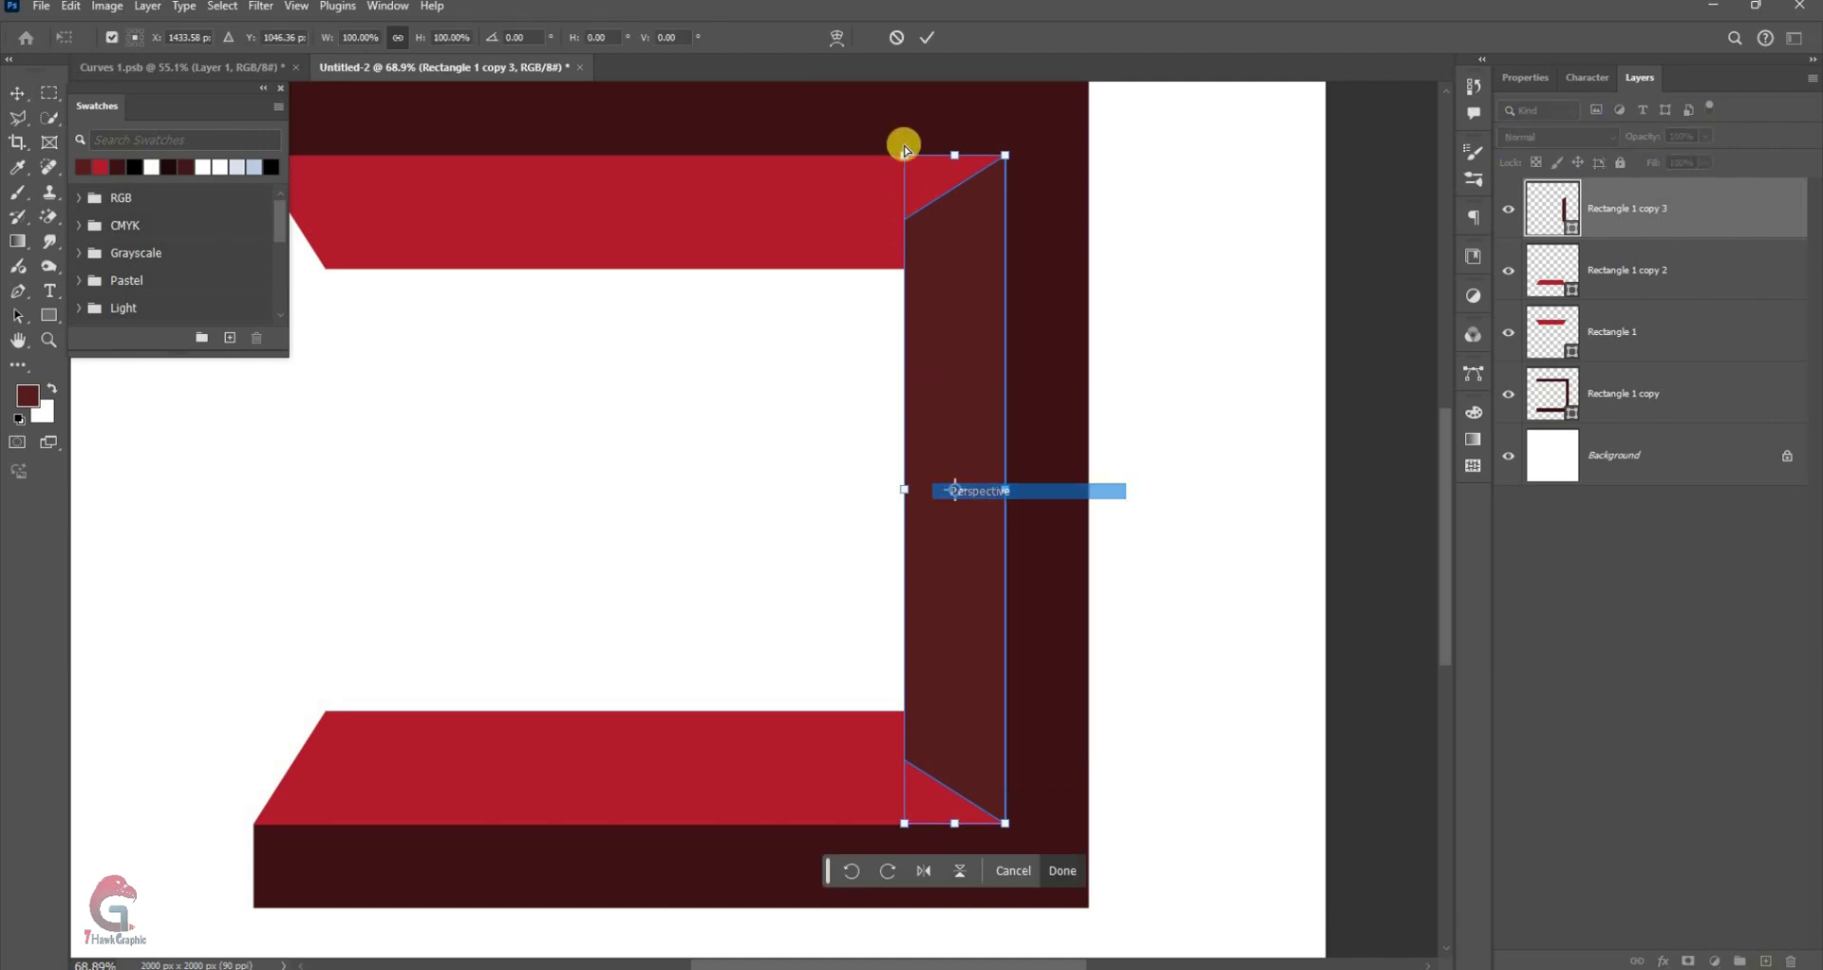
{"action": "left_click_drag", "start_coordinate": [906, 174], "coordinate": [902, 217]}
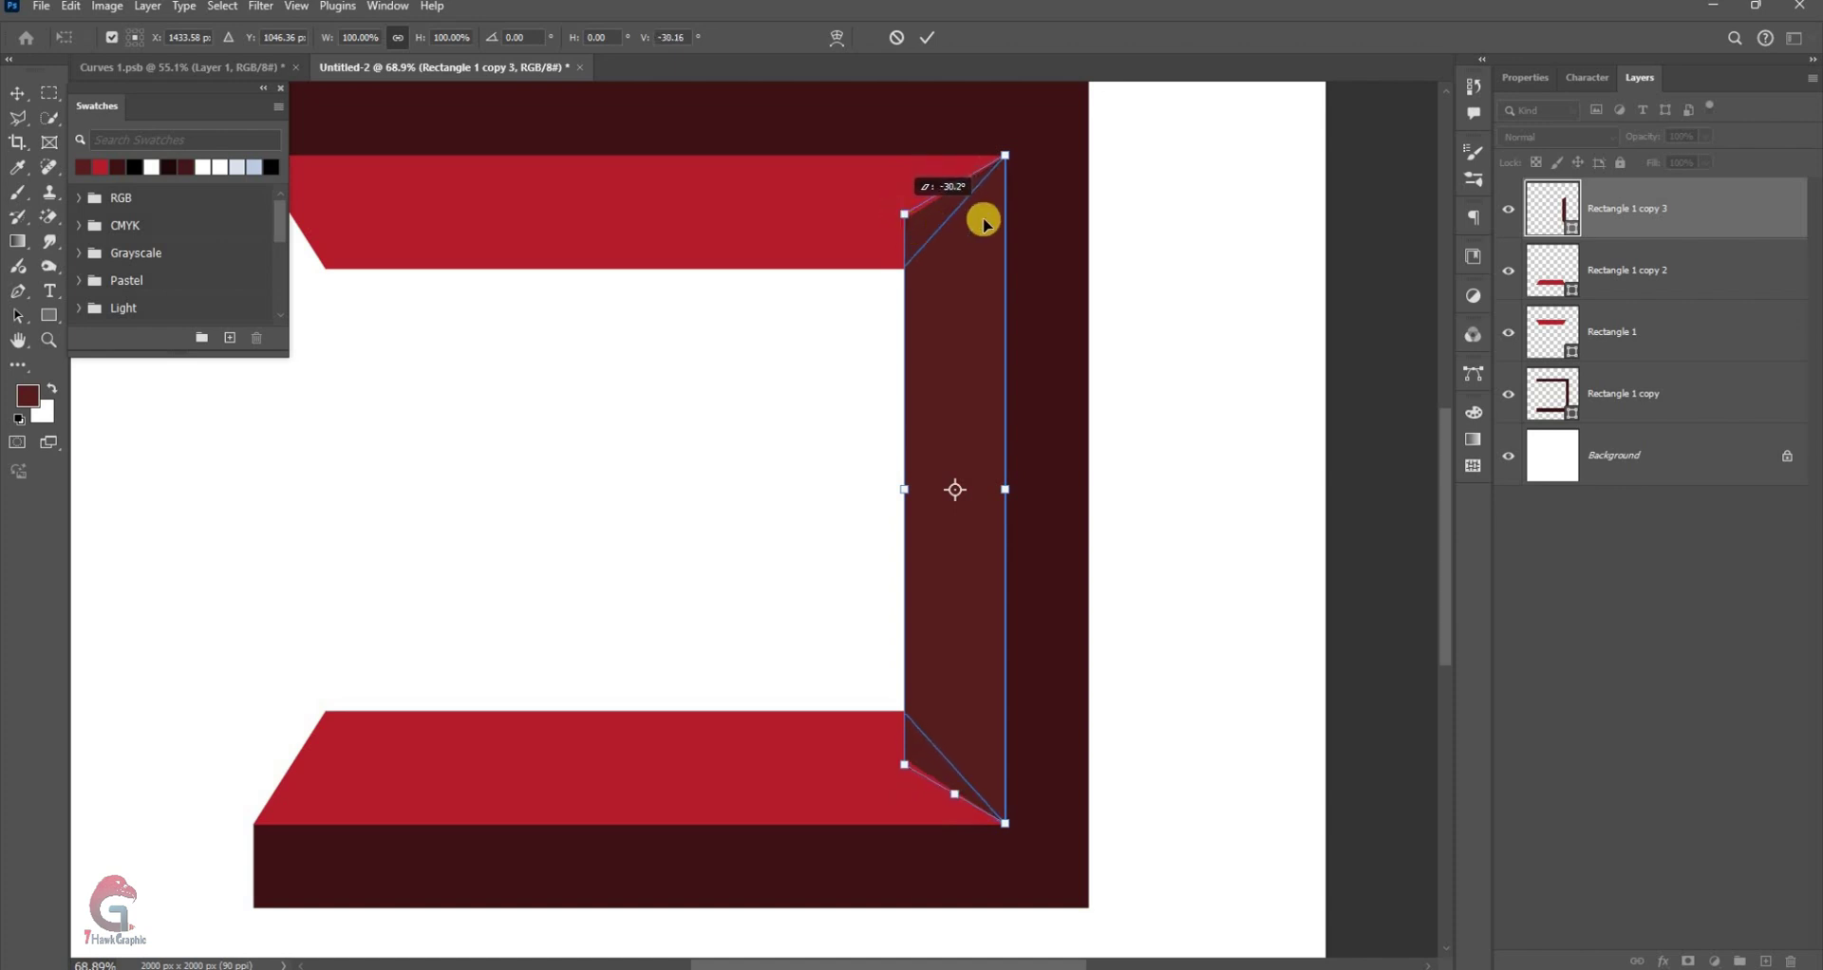
{"action": "left_click", "coordinate": [927, 37]}
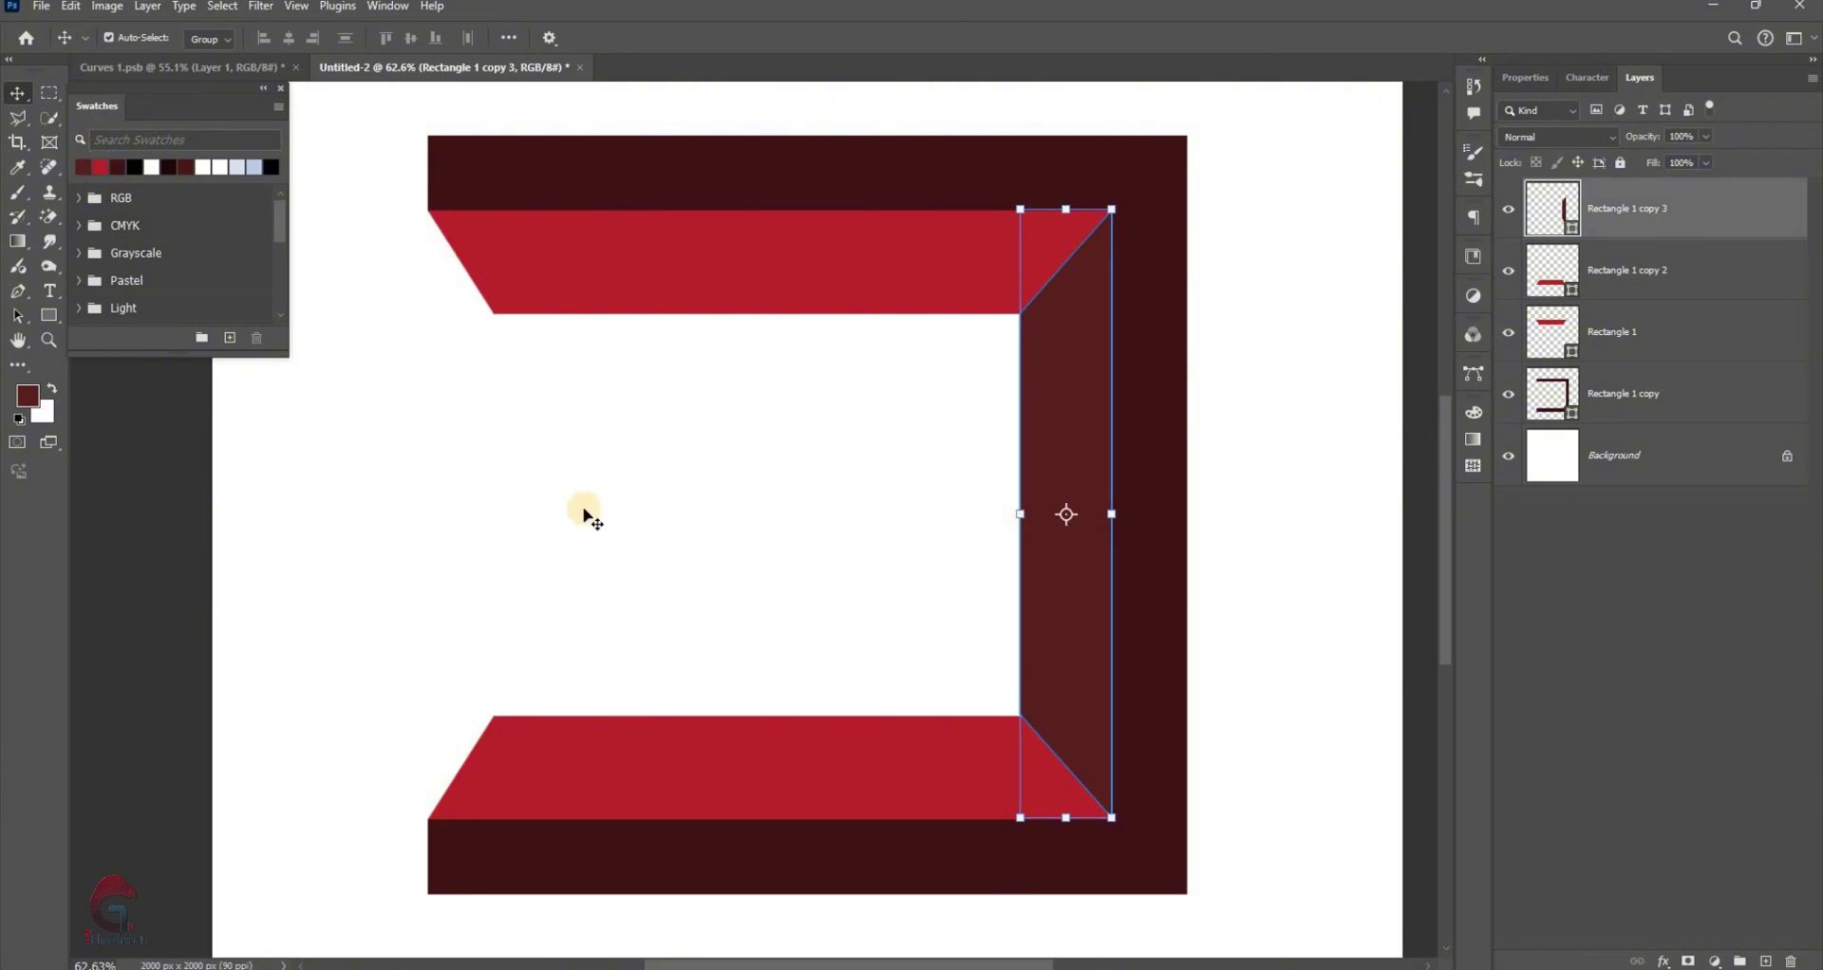
Add a maroon (#722629) Solid Color fill layer above the Background
{"action": "key", "text": "ctrl+0"}
{"action": "left_click", "coordinate": [1668, 456]}
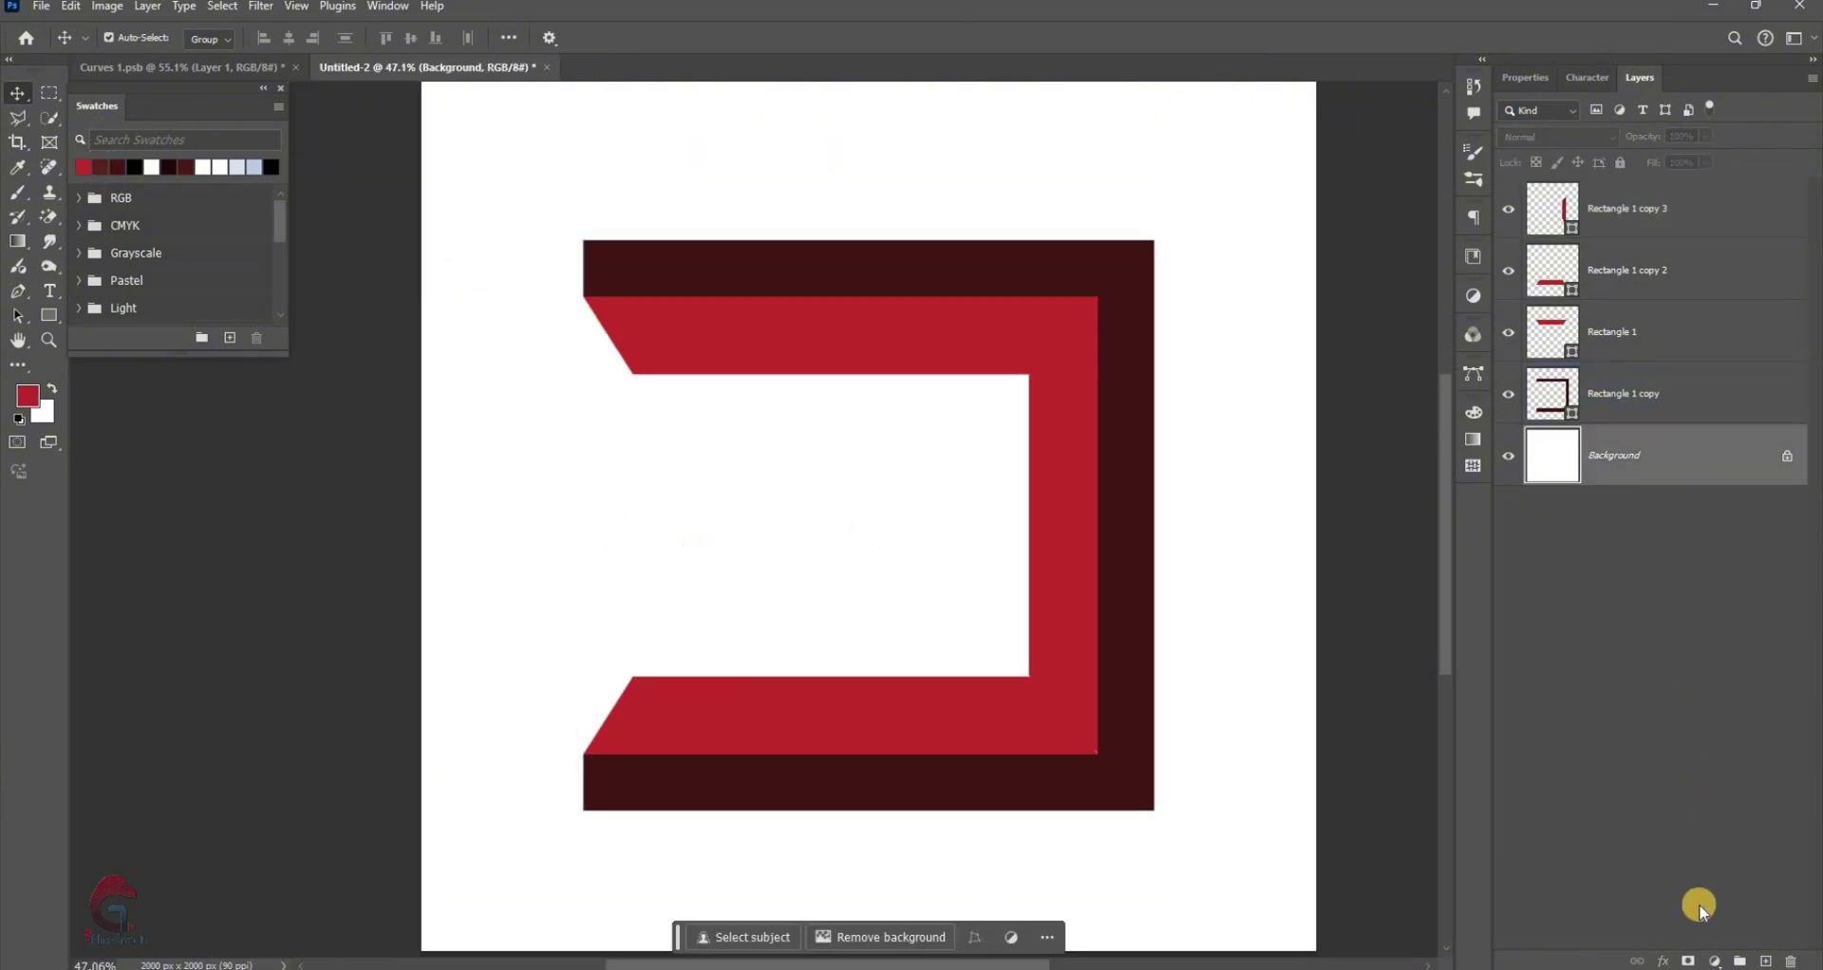
{"action": "left_click", "coordinate": [1714, 962]}
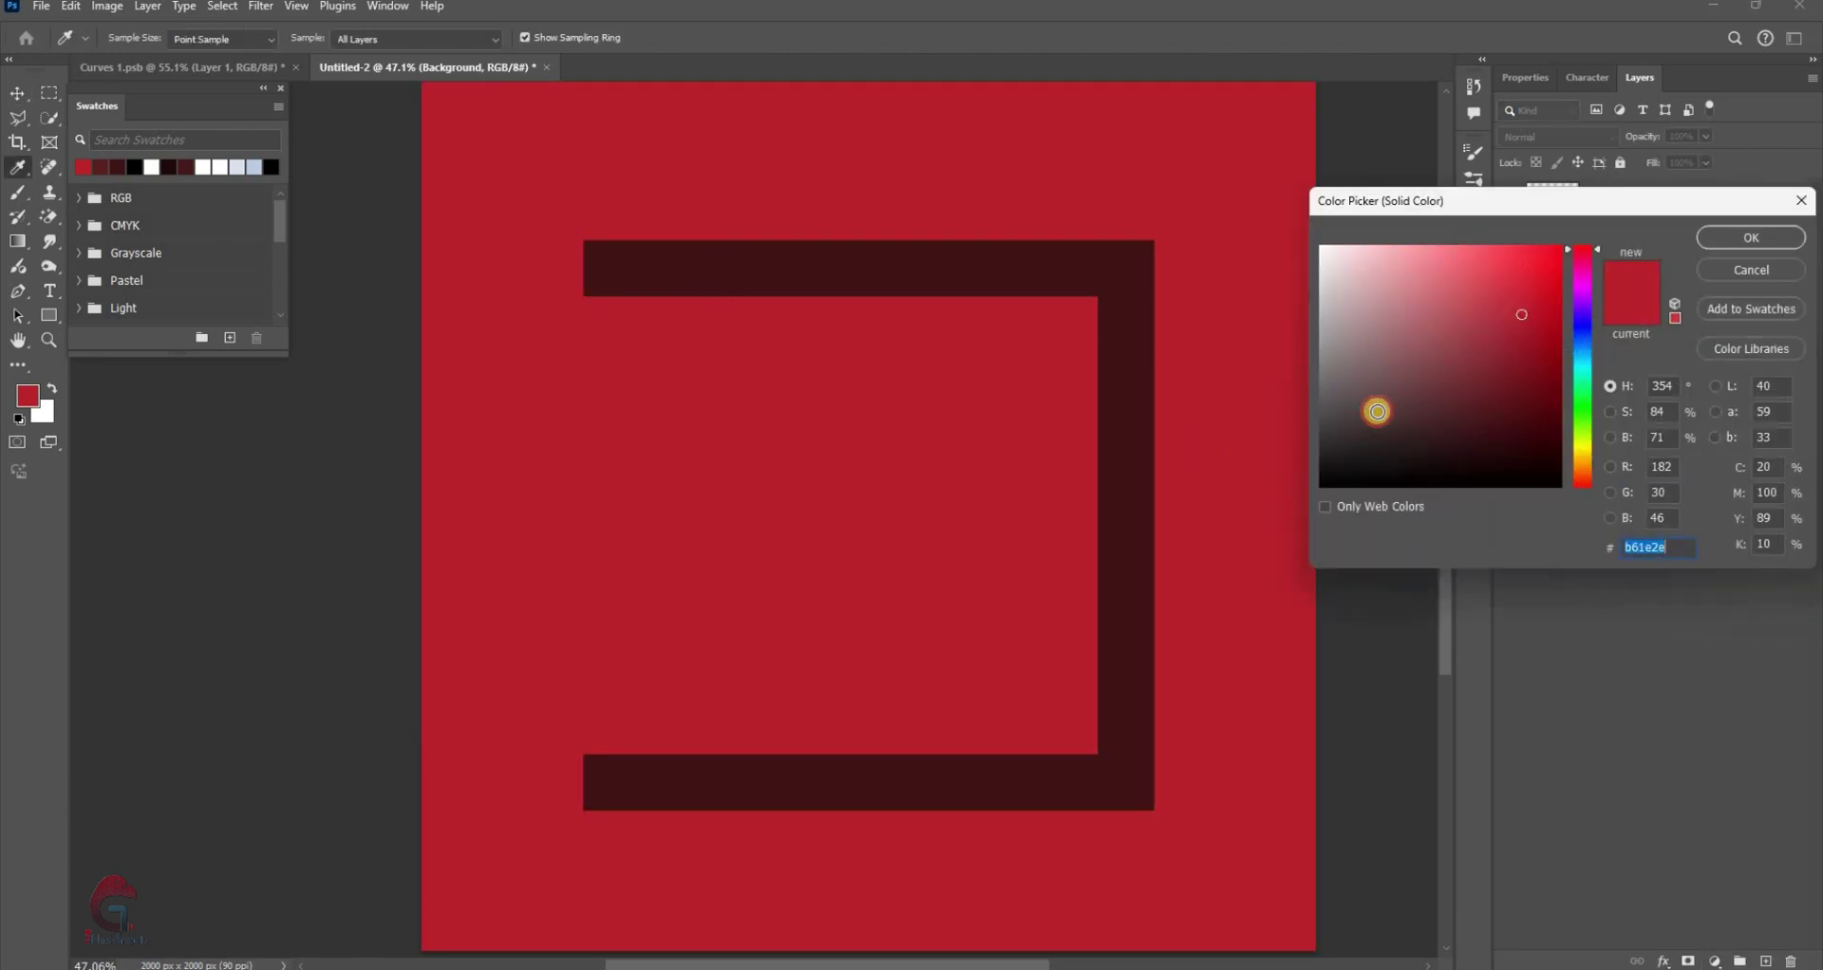
{"action": "left_click", "coordinate": [1487, 428]}
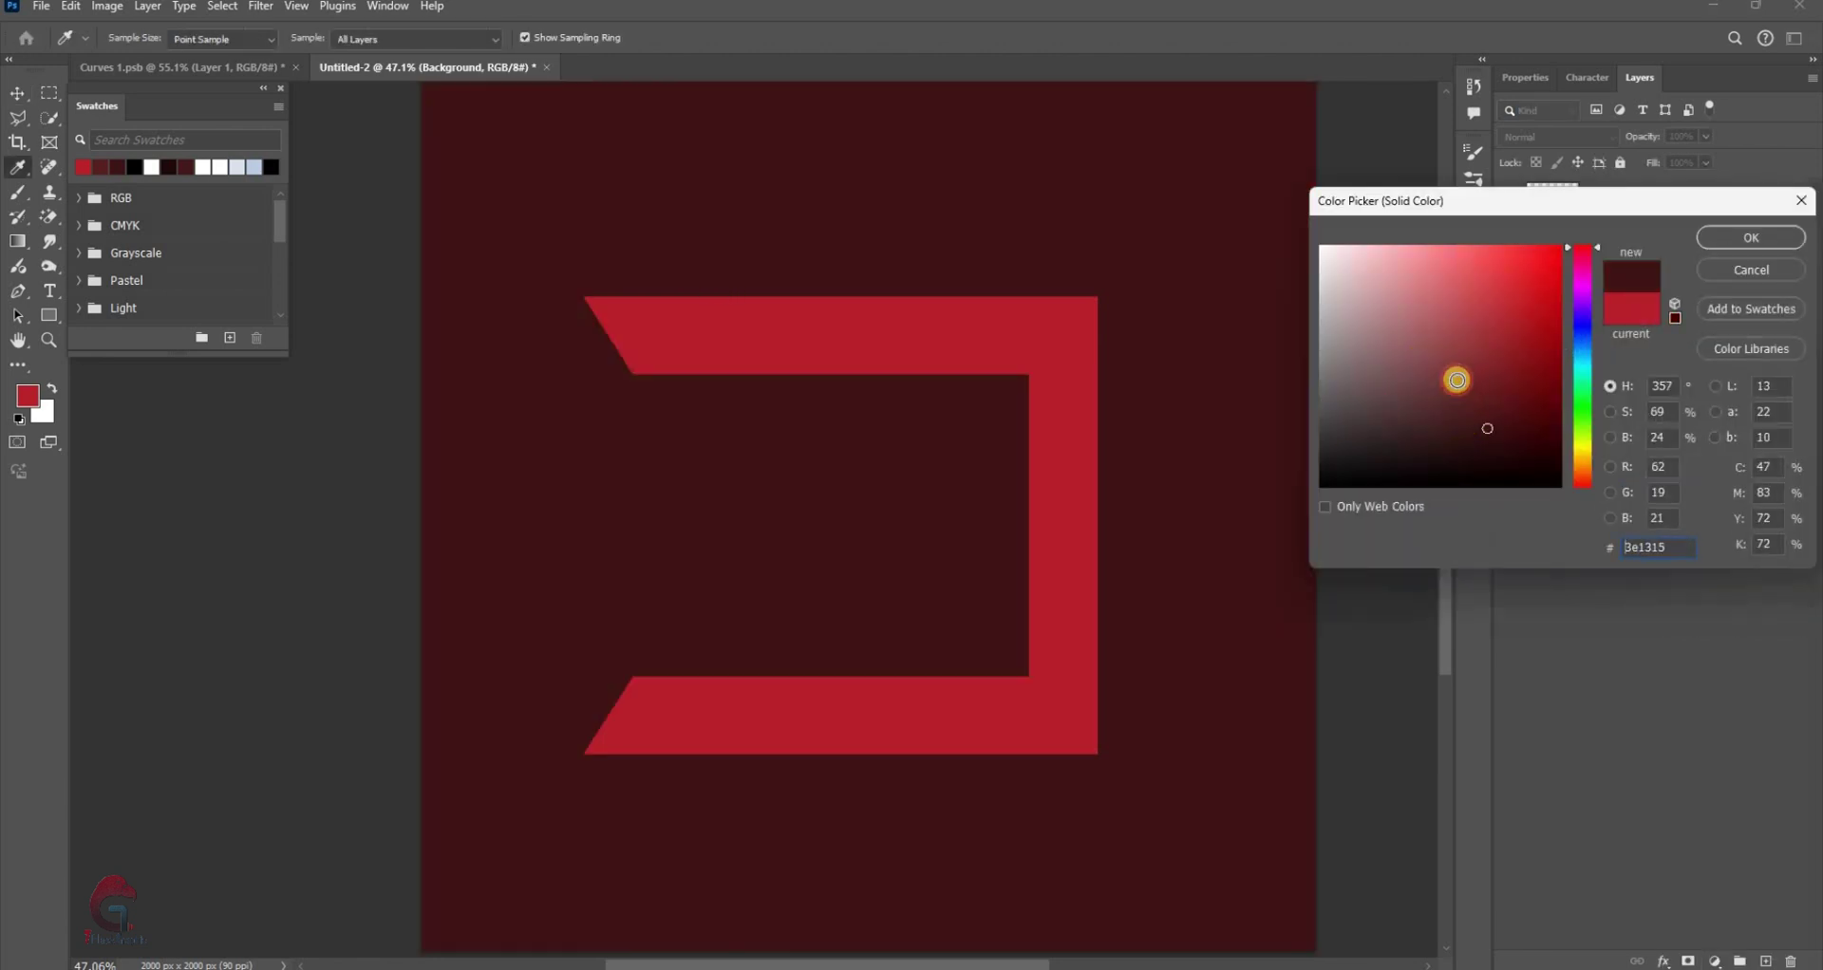
{"action": "left_click", "coordinate": [1455, 382]}
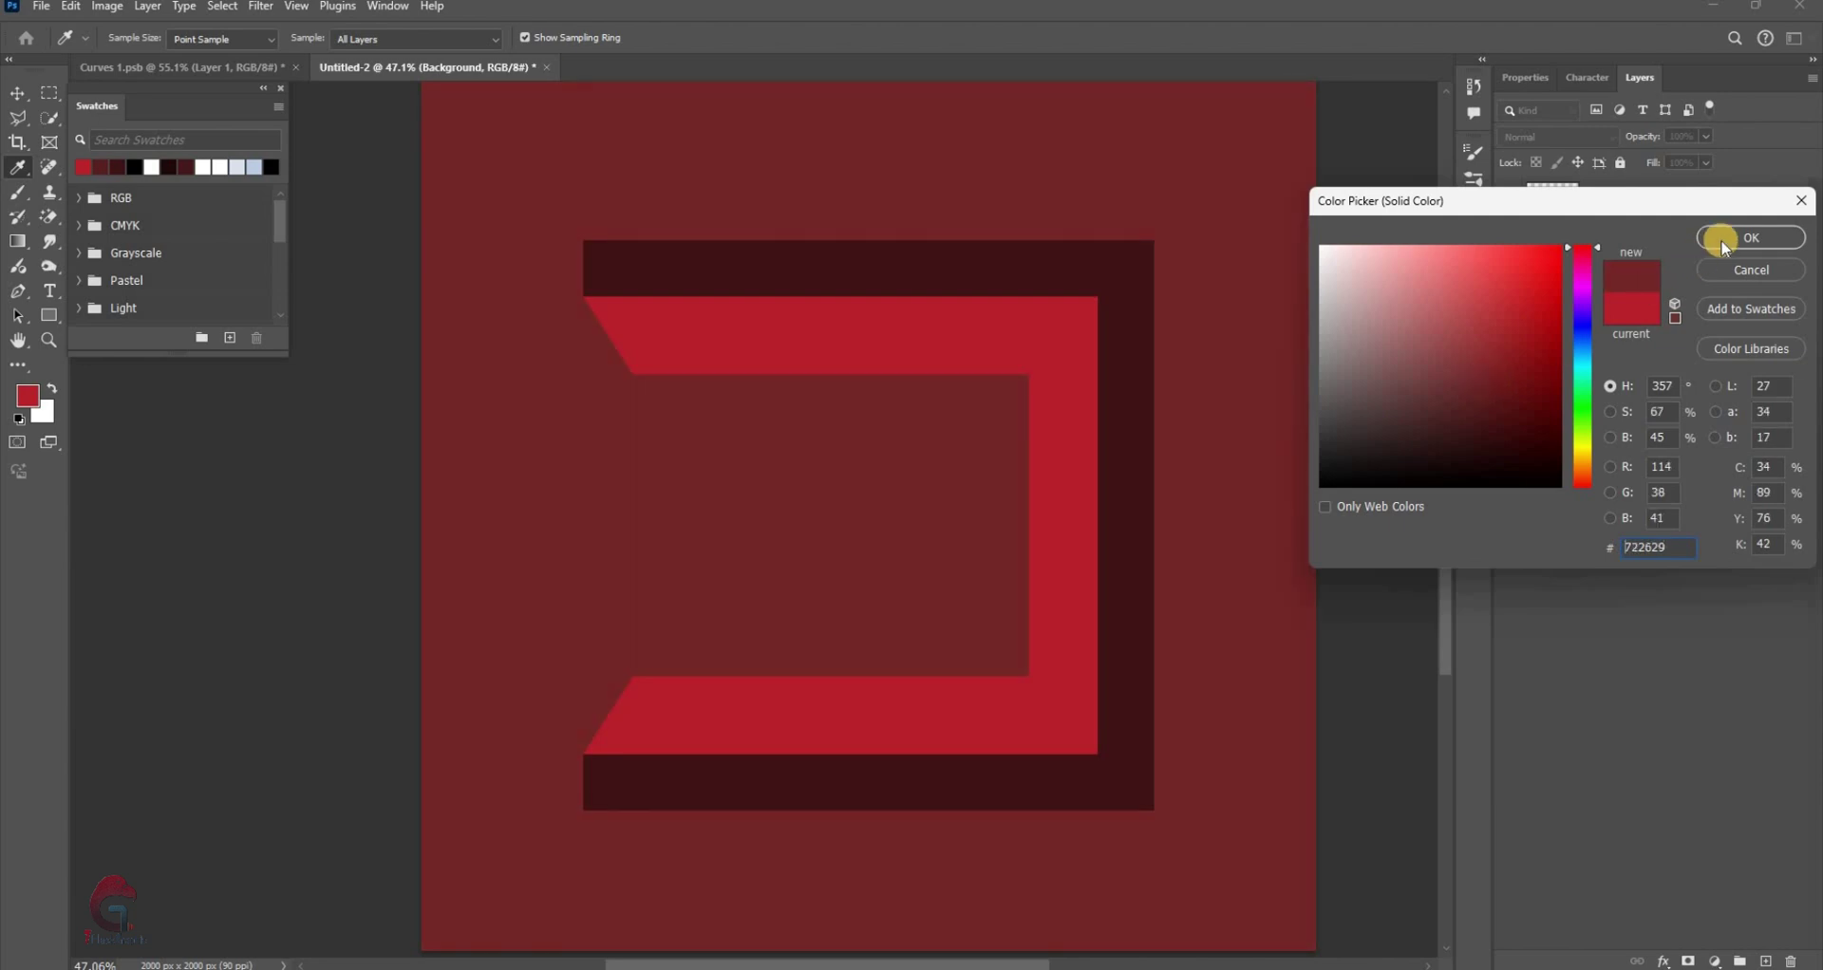
{"action": "left_click", "coordinate": [1721, 240]}
{"action": "left_click", "coordinate": [1364, 411]}
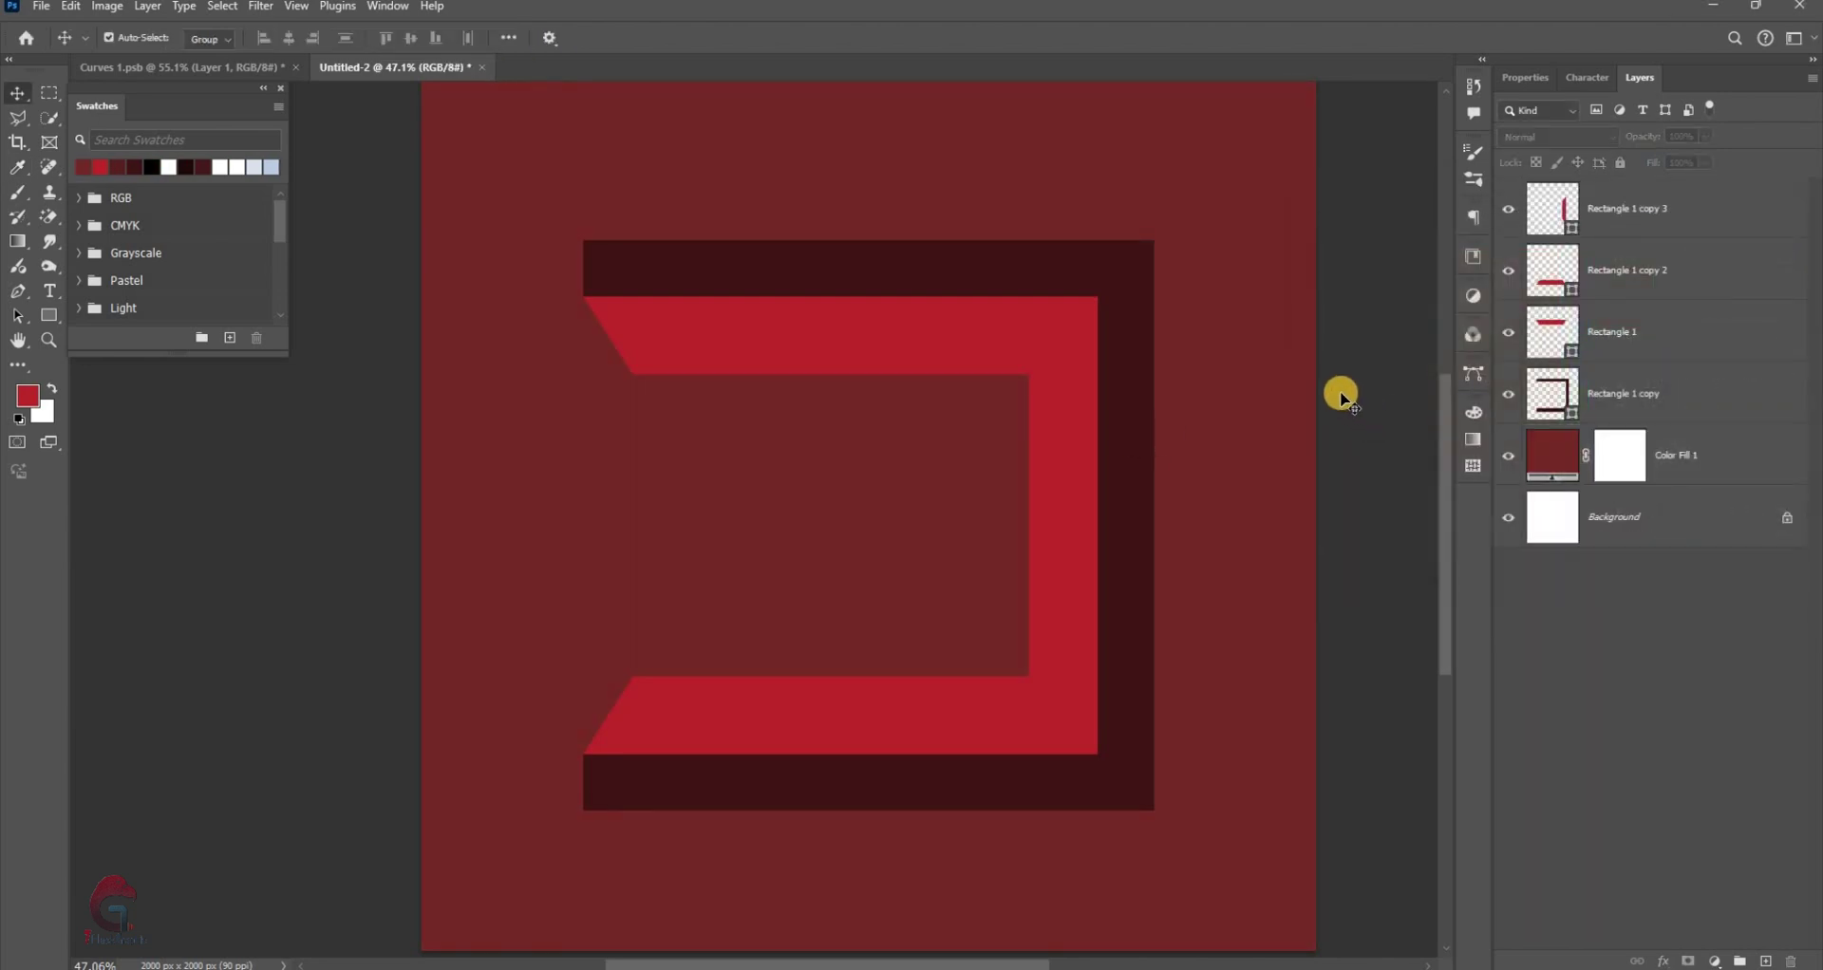
On a new layer, draw a rectangle spanning the frame's inner opening
{"action": "left_click", "coordinate": [969, 372]}
{"action": "scroll", "coordinate": [969, 374], "scroll_direction": "up", "scroll_amount": 2}
{"action": "left_click", "coordinate": [1701, 454]}
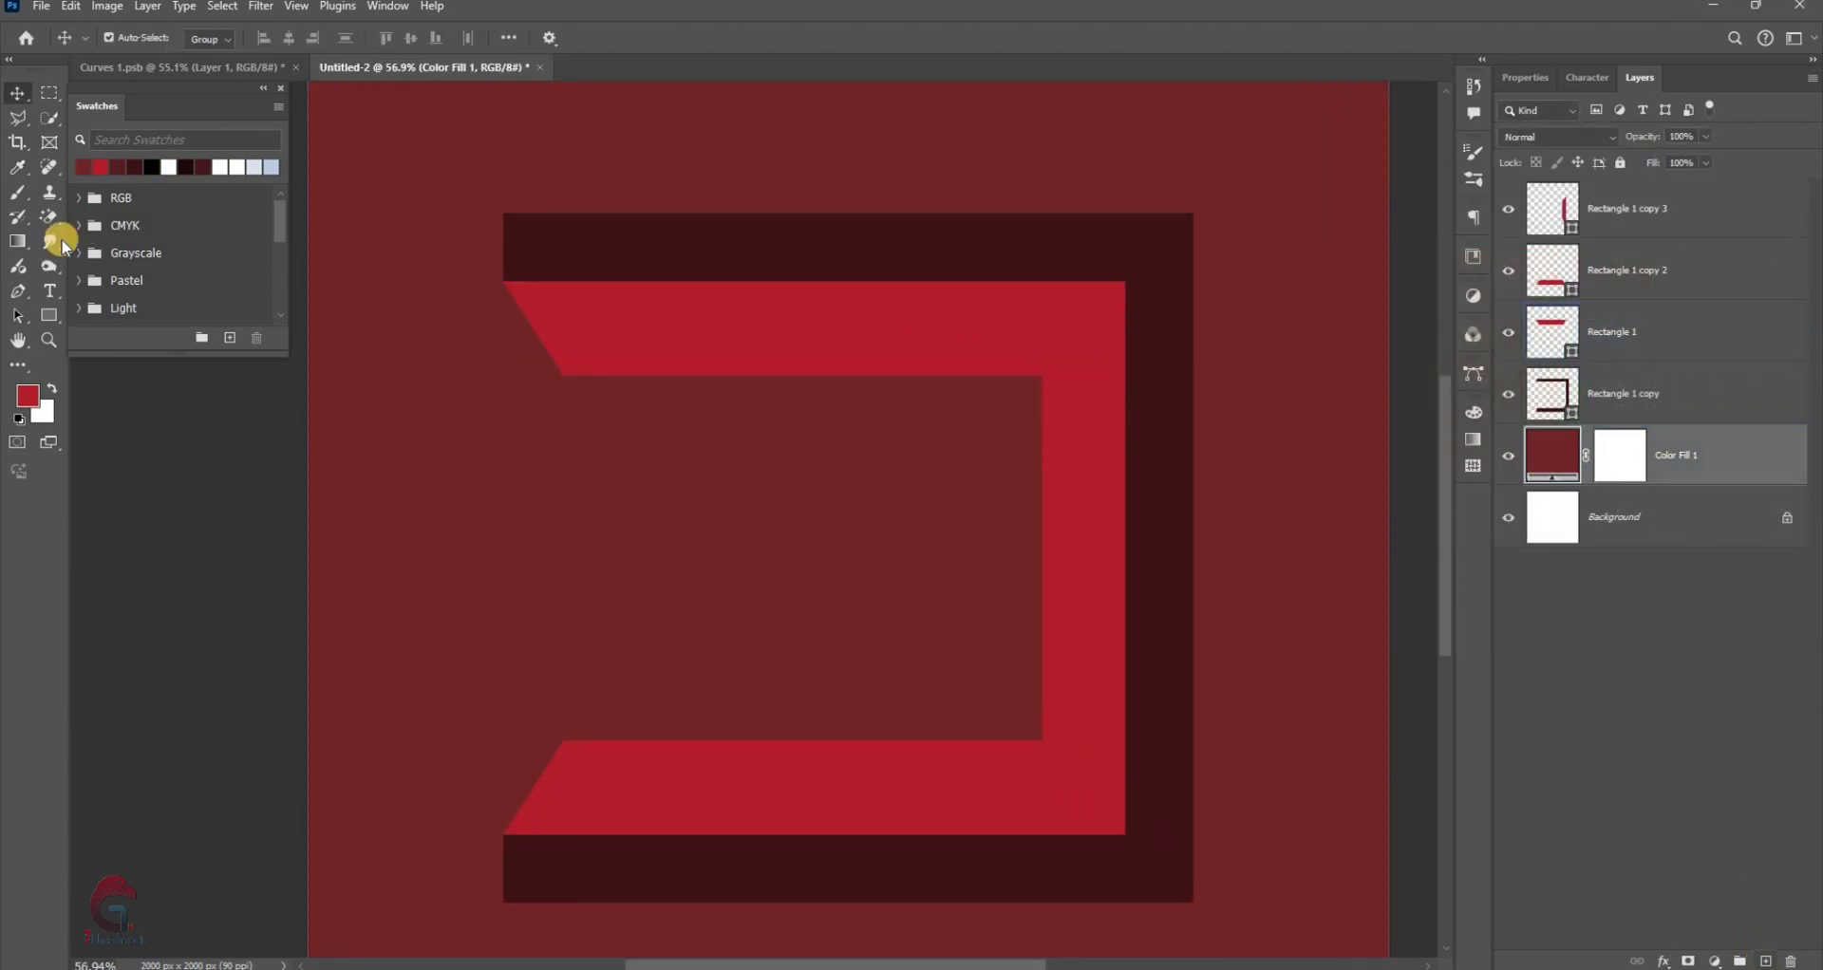
{"action": "key", "text": "ctrl+shift+alt+n"}
{"action": "key", "text": "u"}
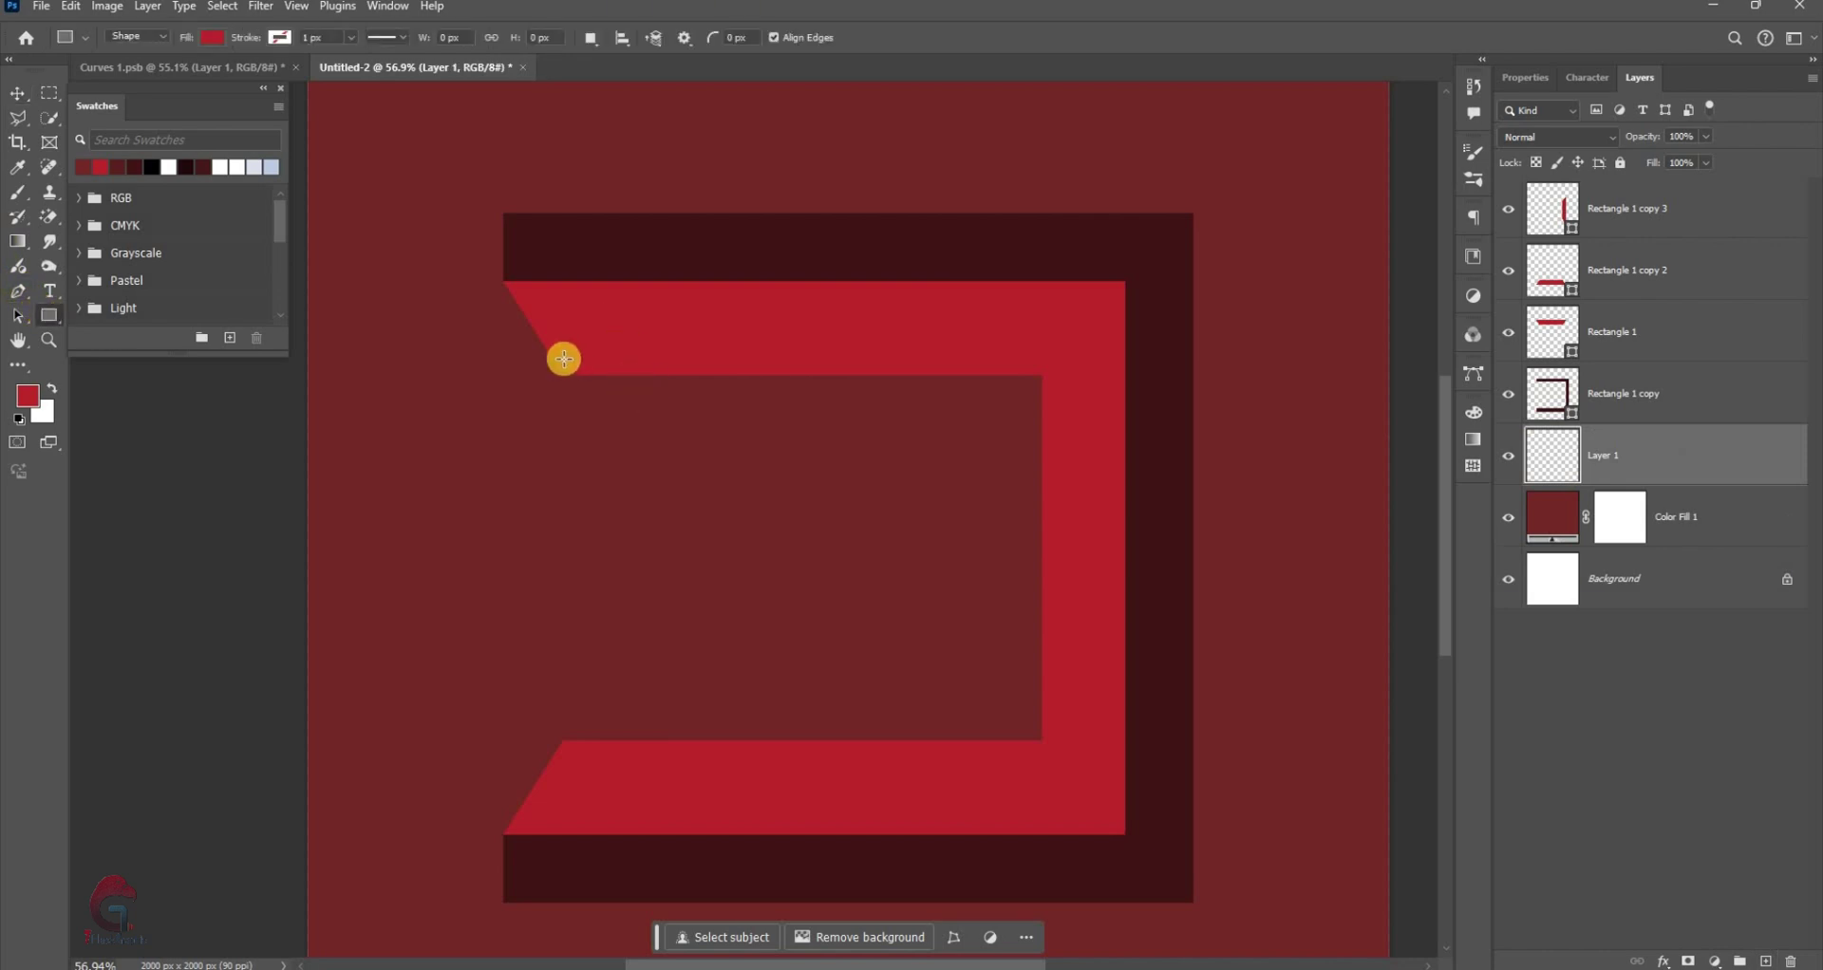
{"action": "left_click_drag", "start_coordinate": [561, 358], "coordinate": [1084, 788]}
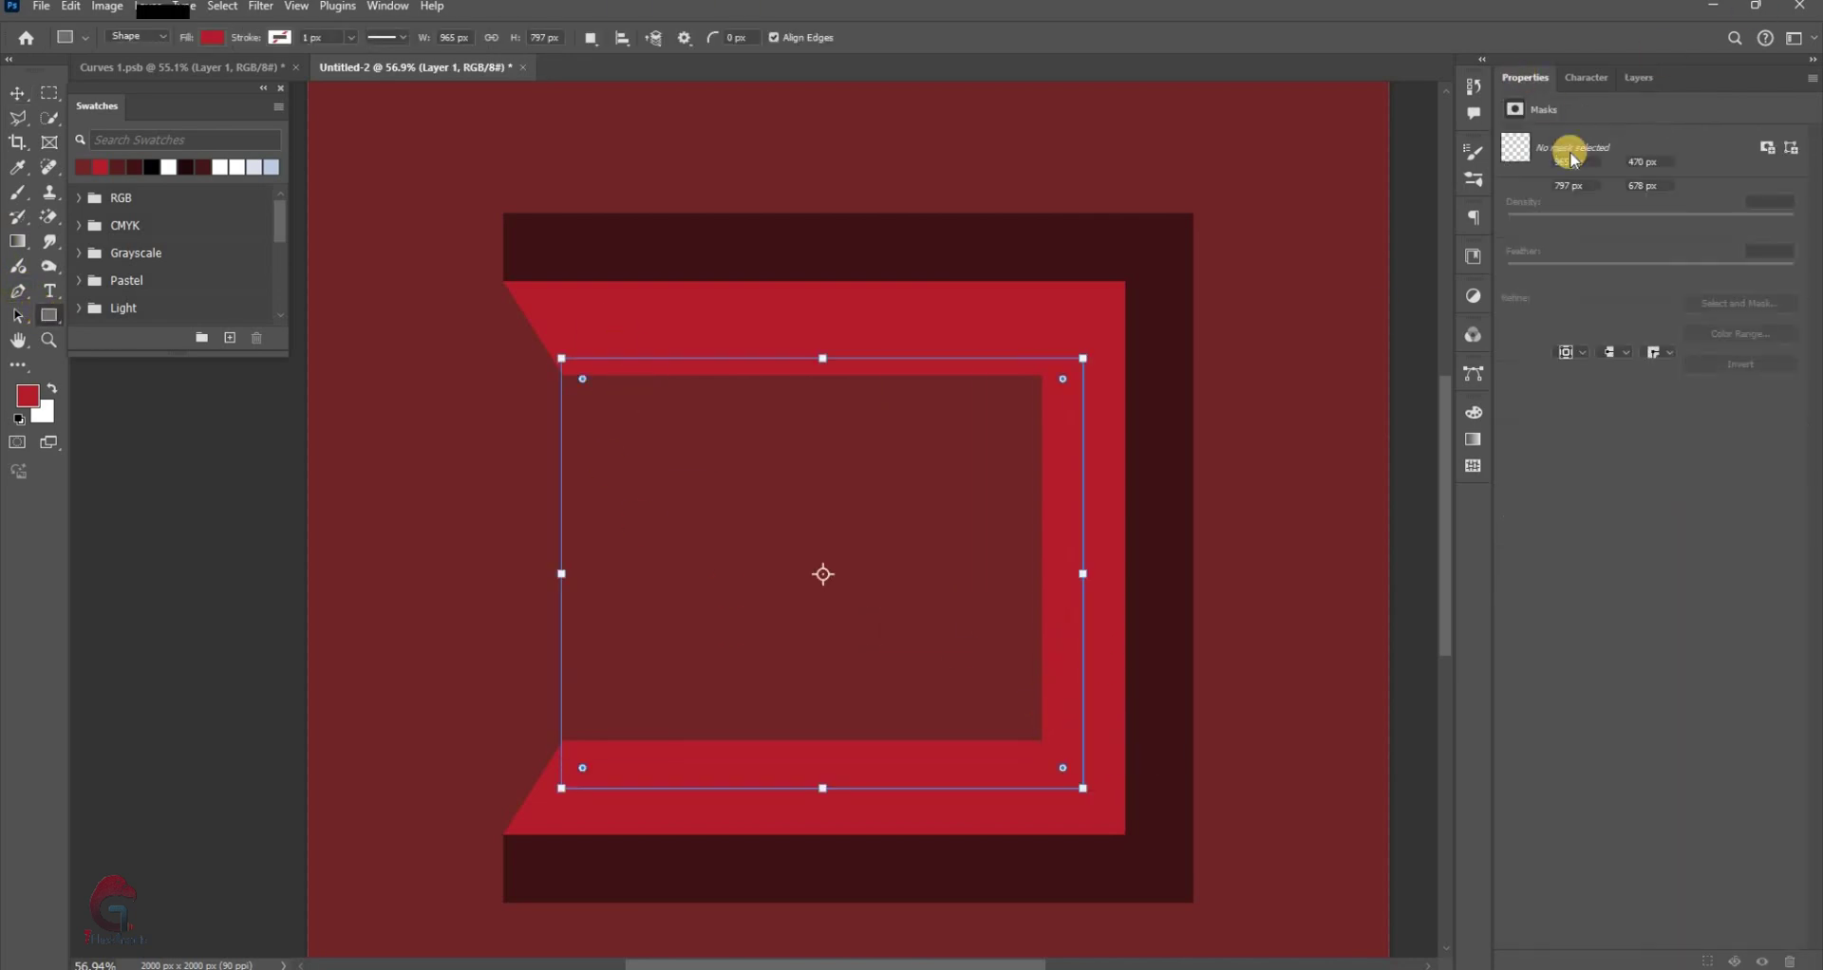
Change Rectangle 2's fill to a darker red for the back wall
{"action": "double_click", "coordinate": [1551, 457]}
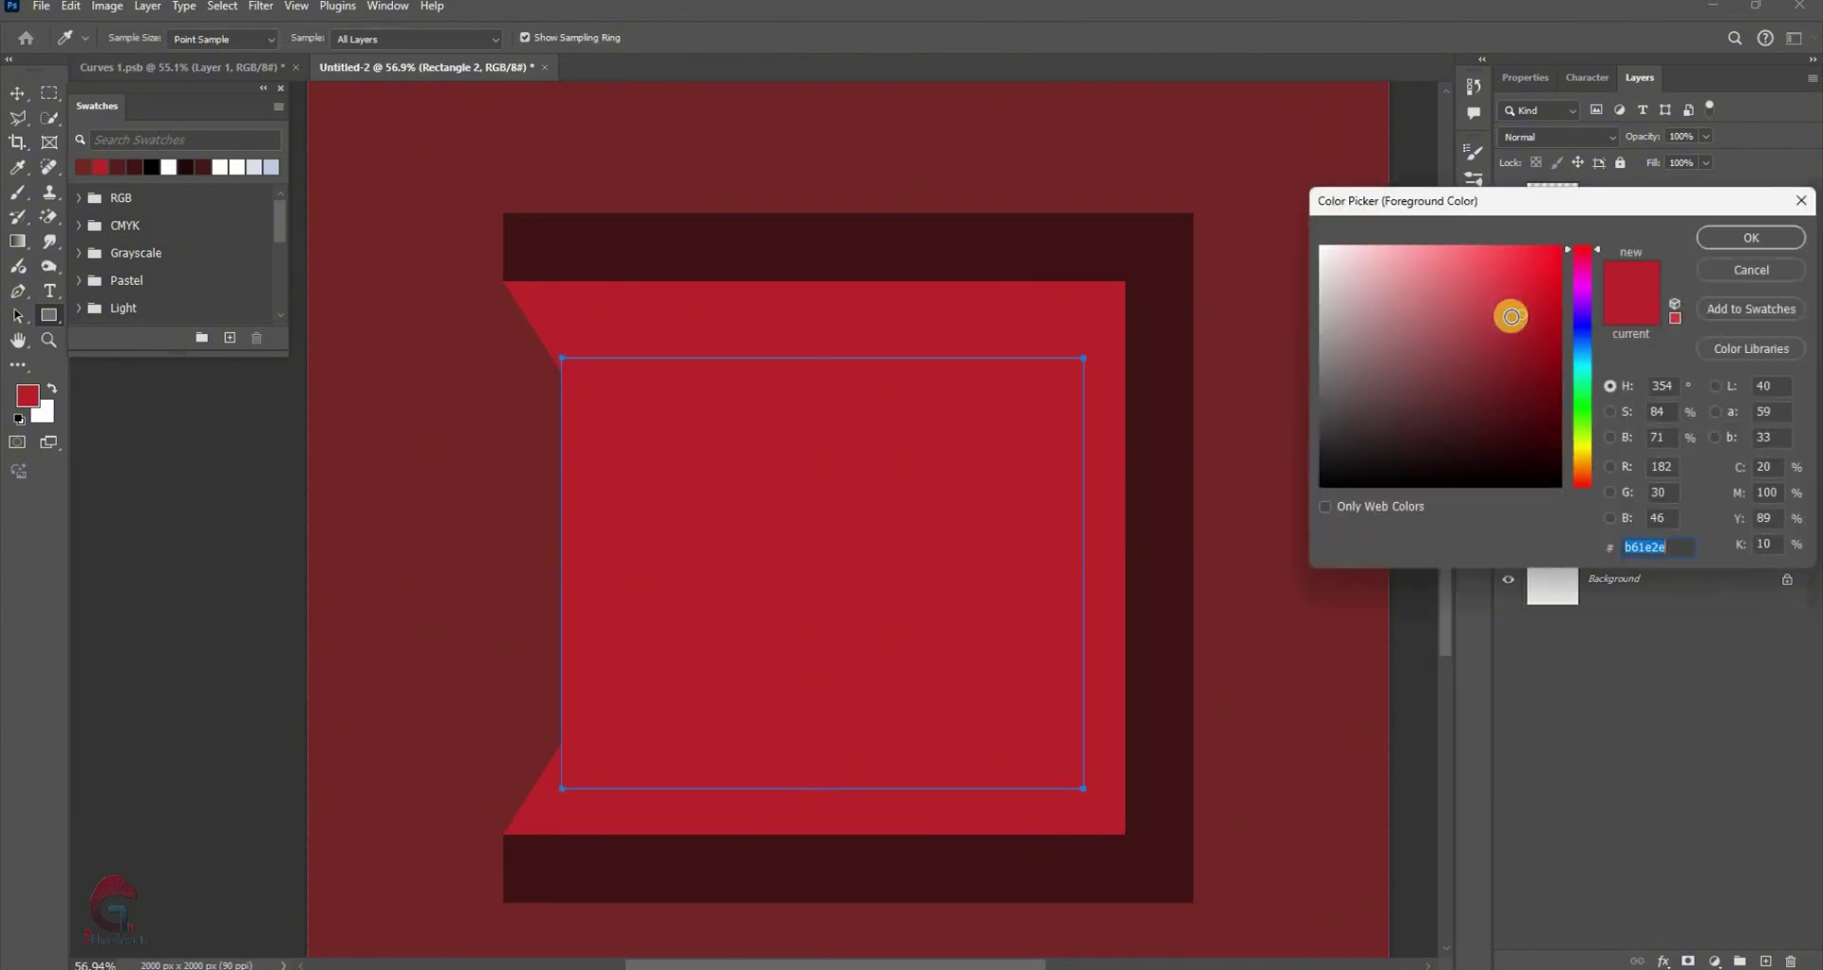
{"action": "left_click_drag", "start_coordinate": [1509, 310], "coordinate": [1514, 325]}
{"action": "key", "text": "Return"}
{"action": "key", "text": "v"}
Reapply a transform to the right wall piece and add an empty layer on top
{"action": "scroll", "coordinate": [789, 562], "scroll_direction": "up", "scroll_amount": 1}
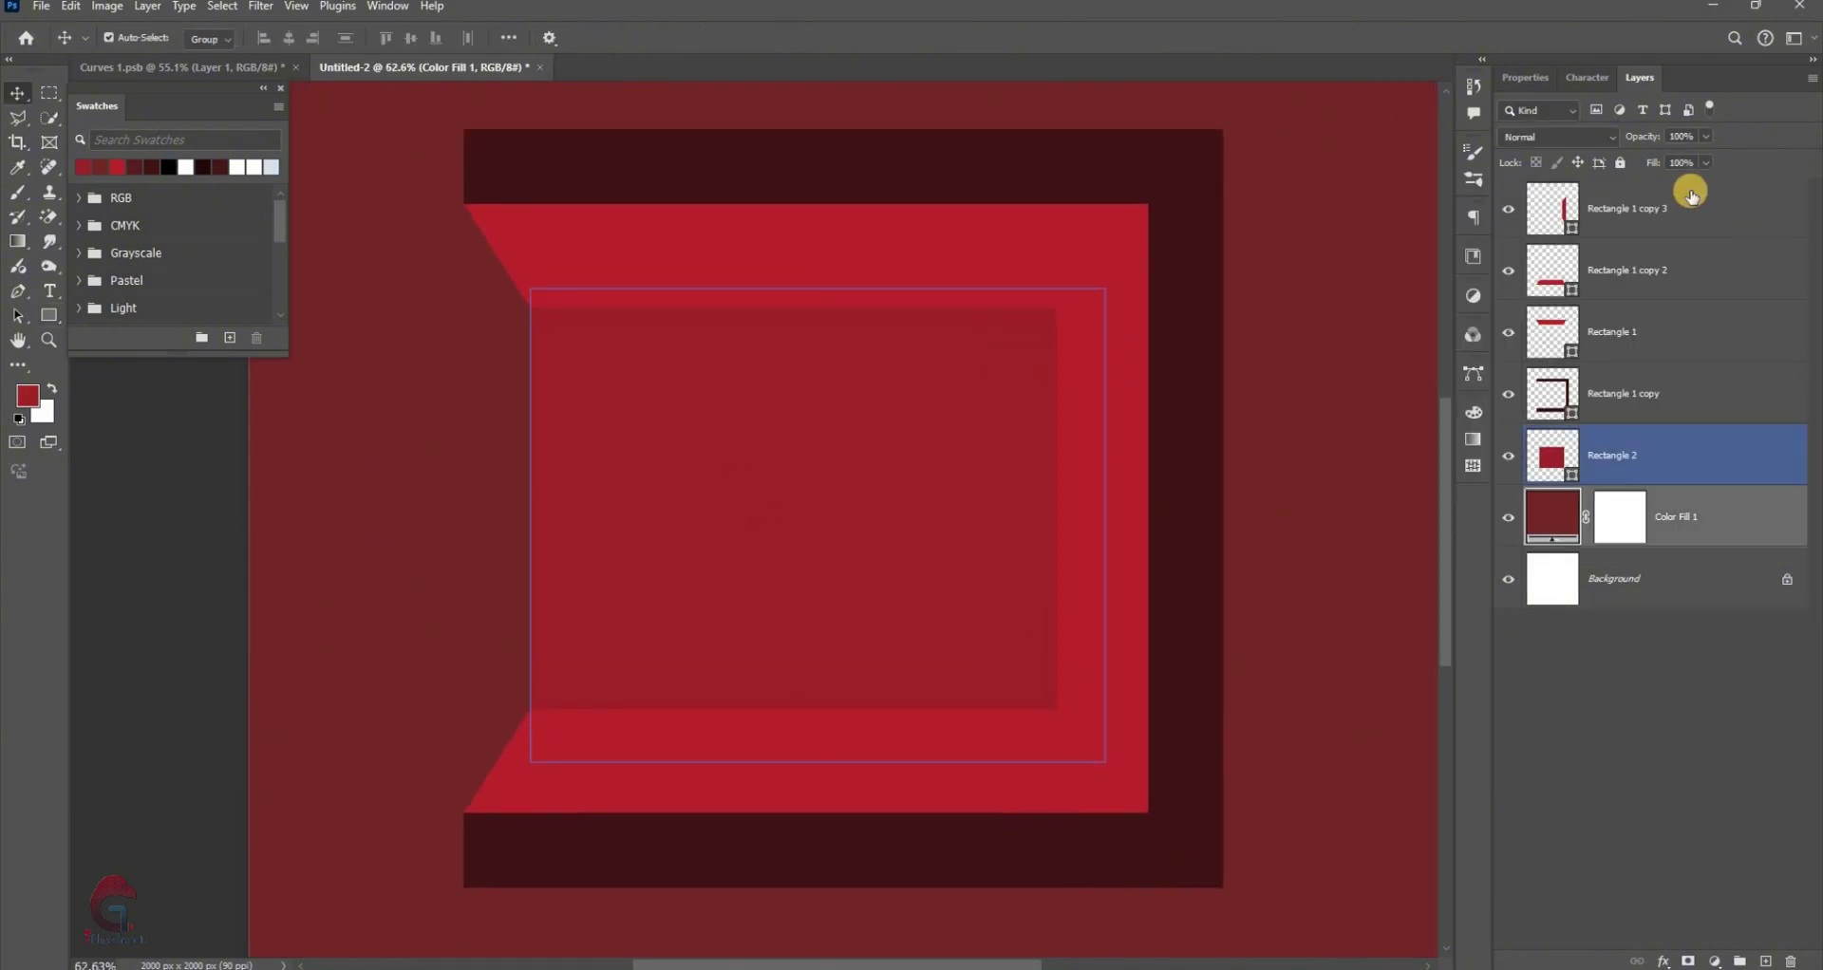
{"action": "left_click", "coordinate": [1626, 209]}
{"action": "key", "text": "ctrl+t"}
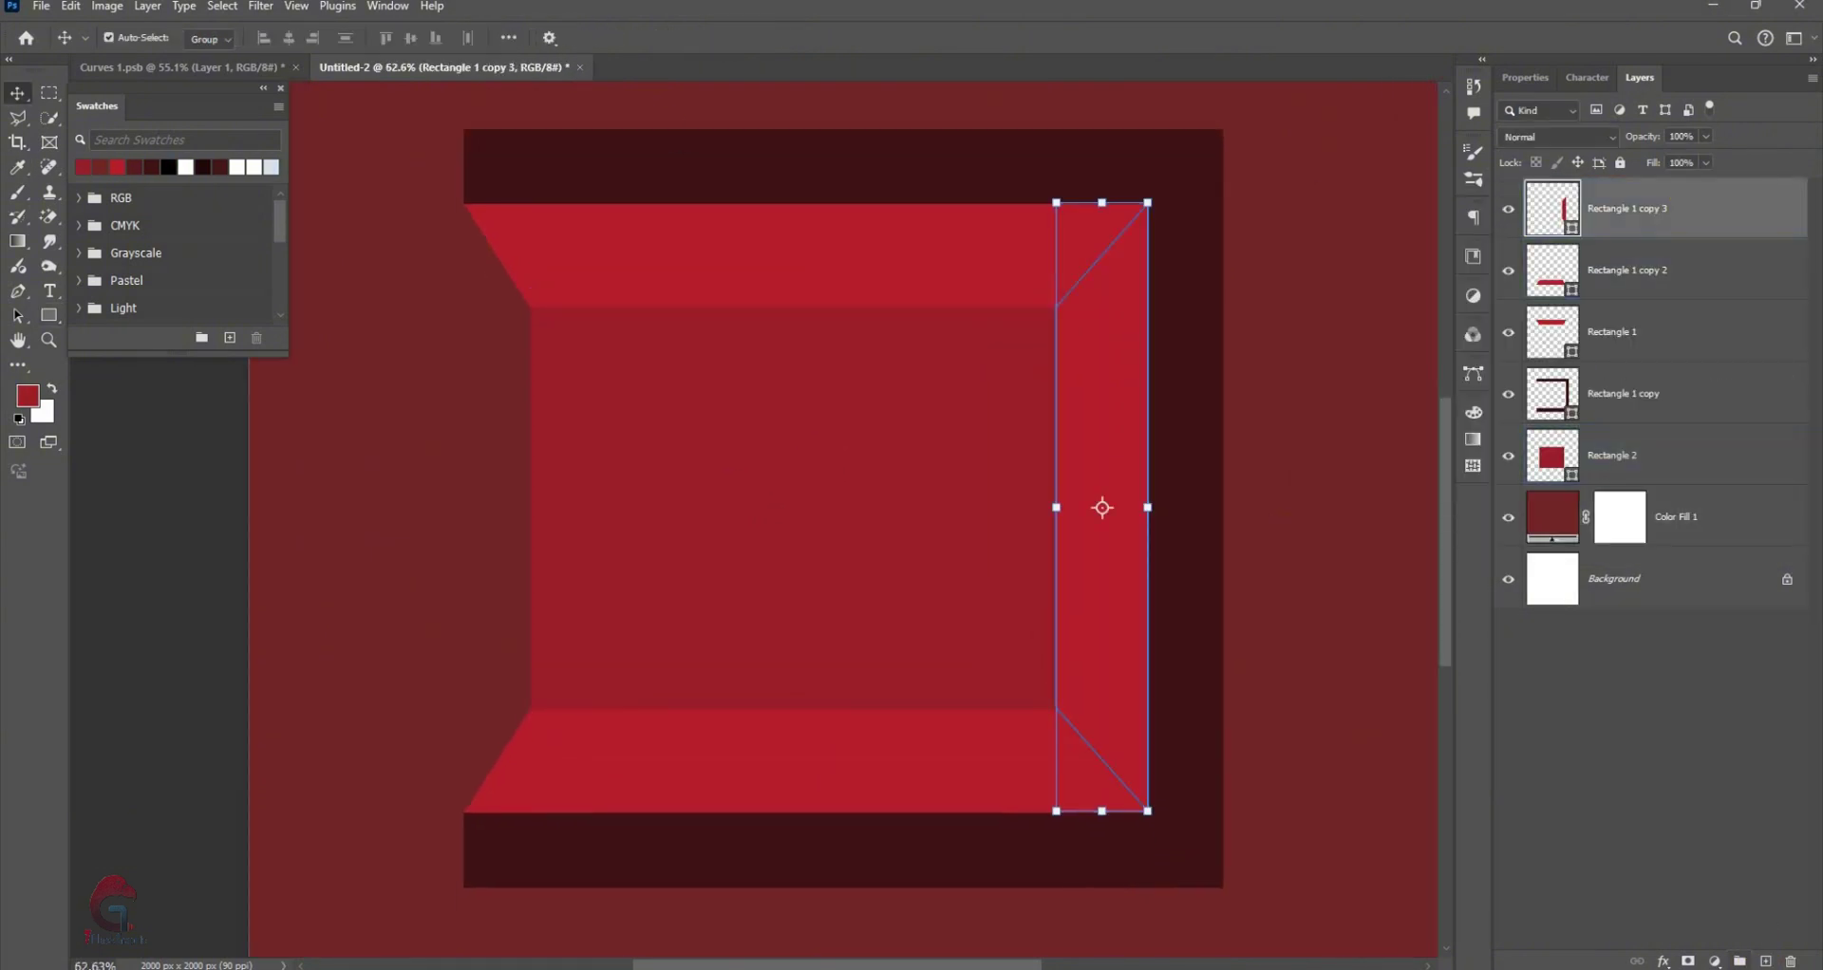
{"action": "key", "text": "Return"}
{"action": "key", "text": "ctrl+shift+alt+n"}
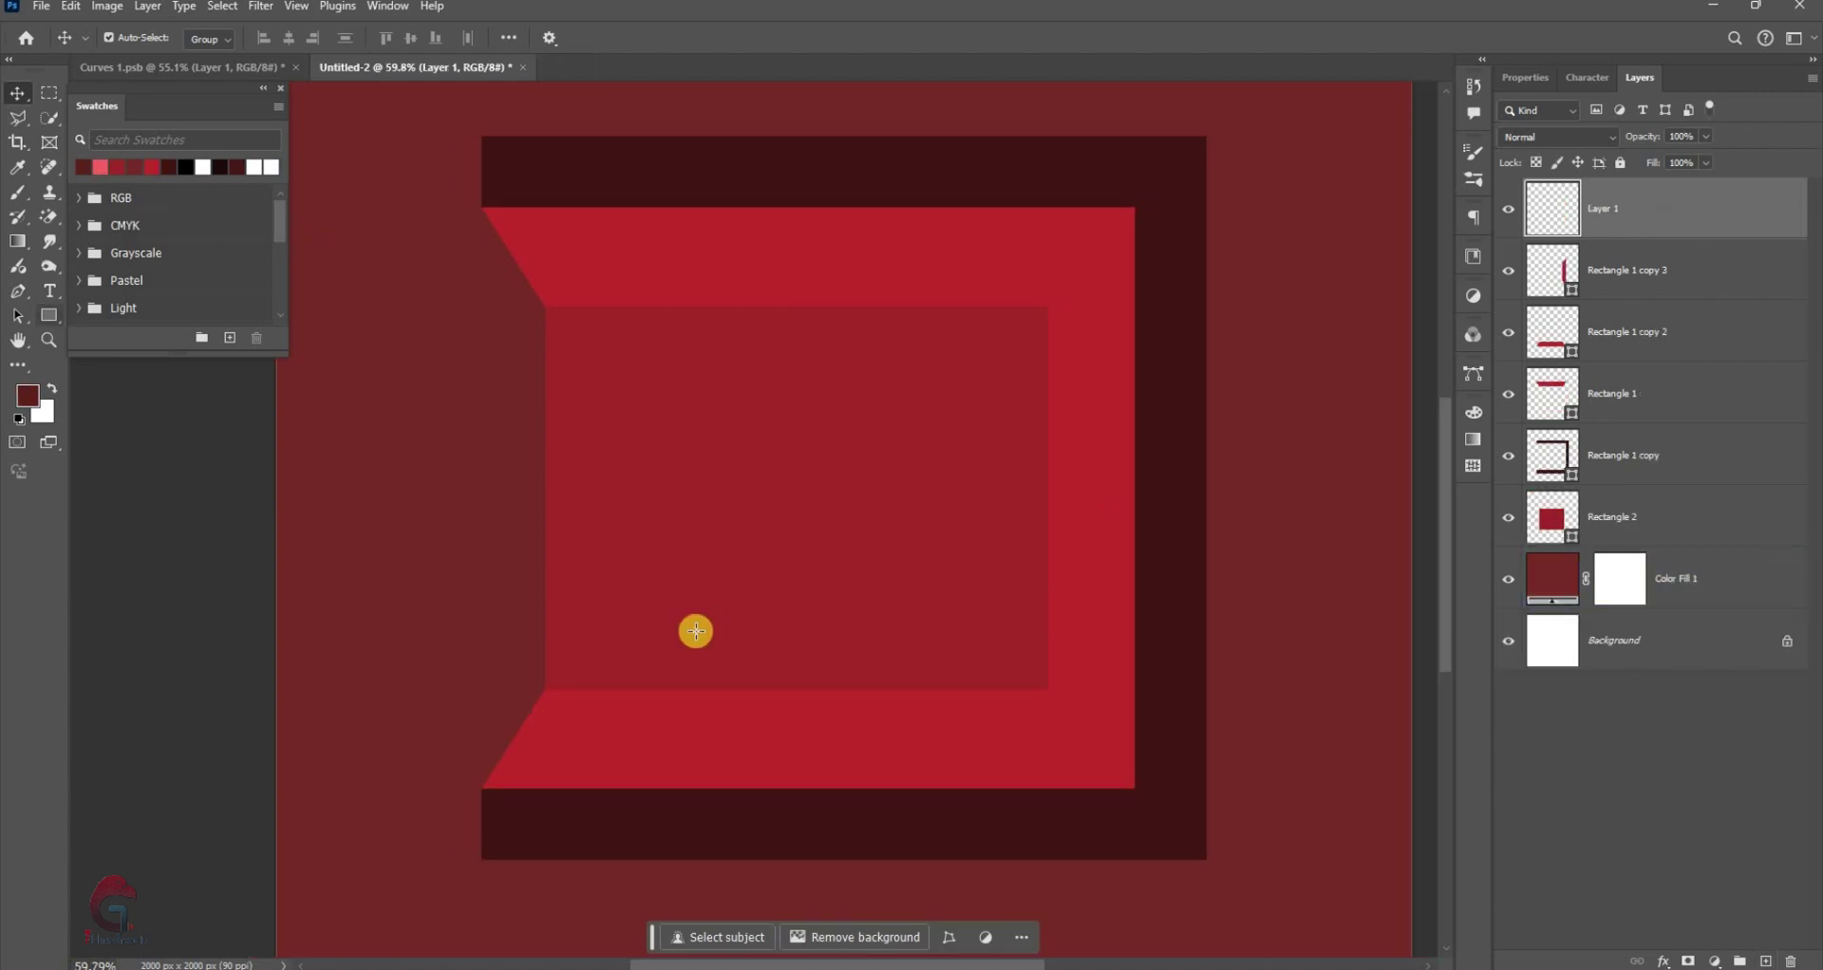
{"action": "key", "text": "u"}
{"action": "scroll", "coordinate": [696, 632], "scroll_direction": "up", "scroll_amount": 4}
Draw a small pink Rectangle 3 near the bottom of the back wall
{"action": "left_click_drag", "start_coordinate": [661, 629], "coordinate": [1076, 761]}
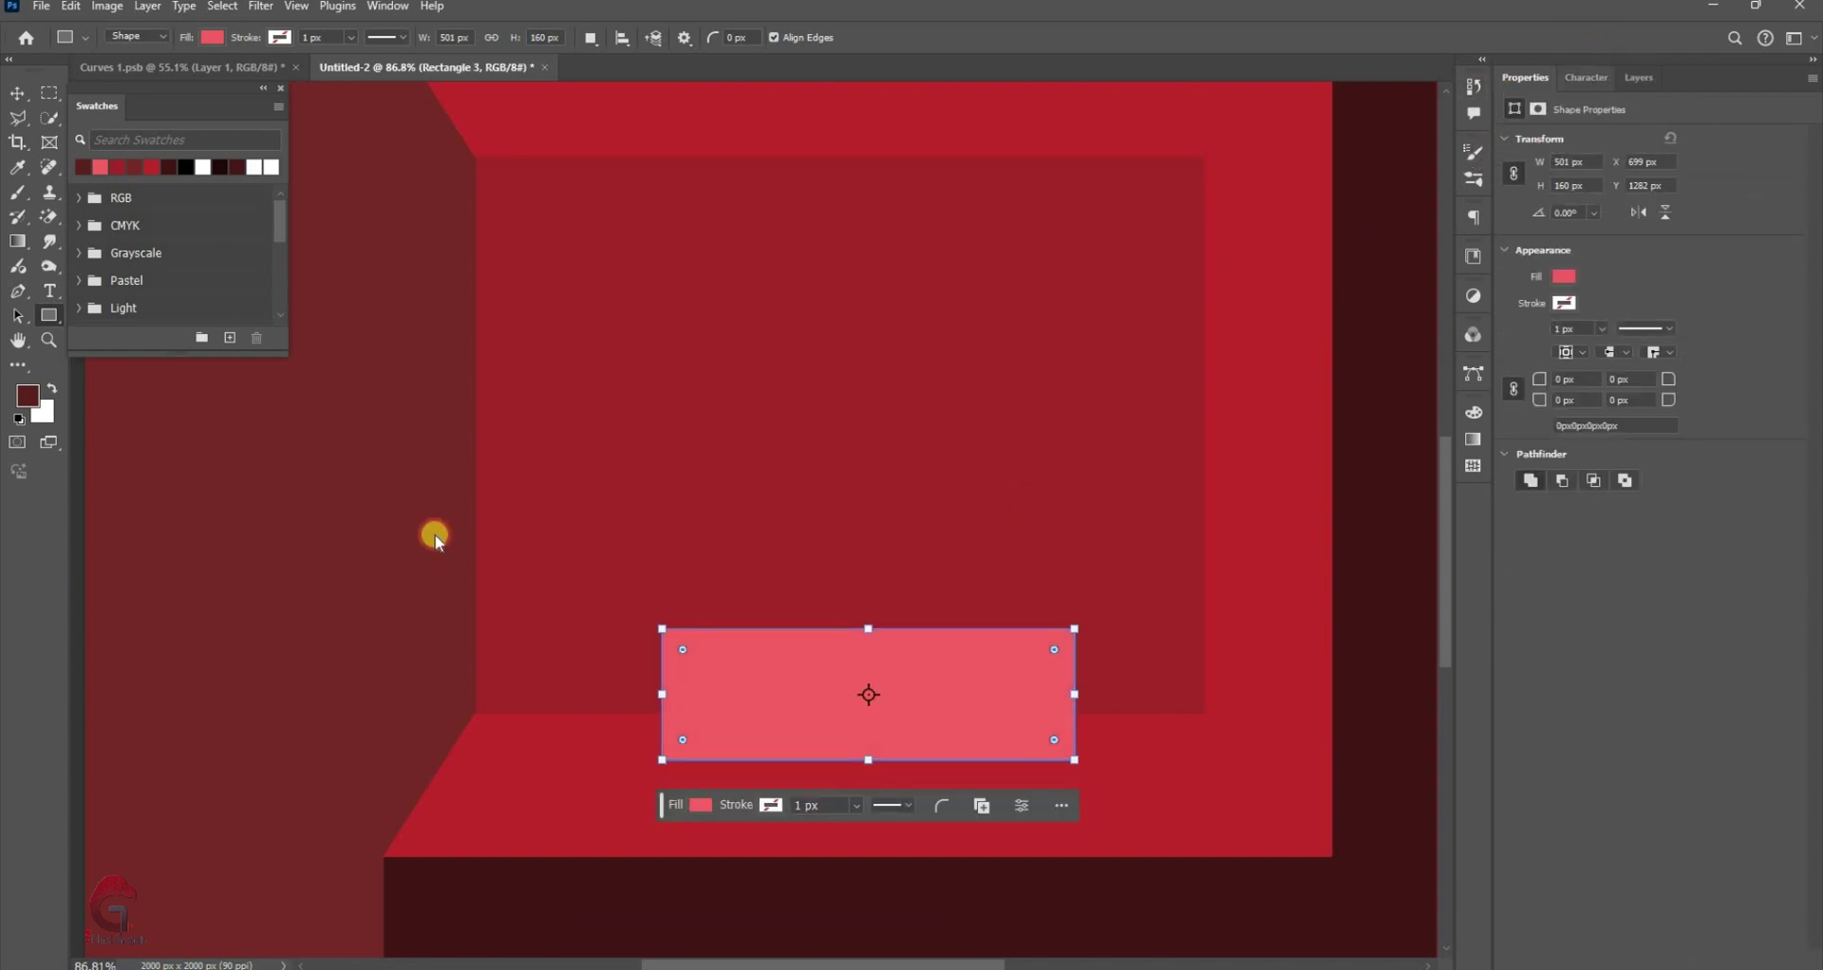
{"action": "left_click", "coordinate": [26, 395]}
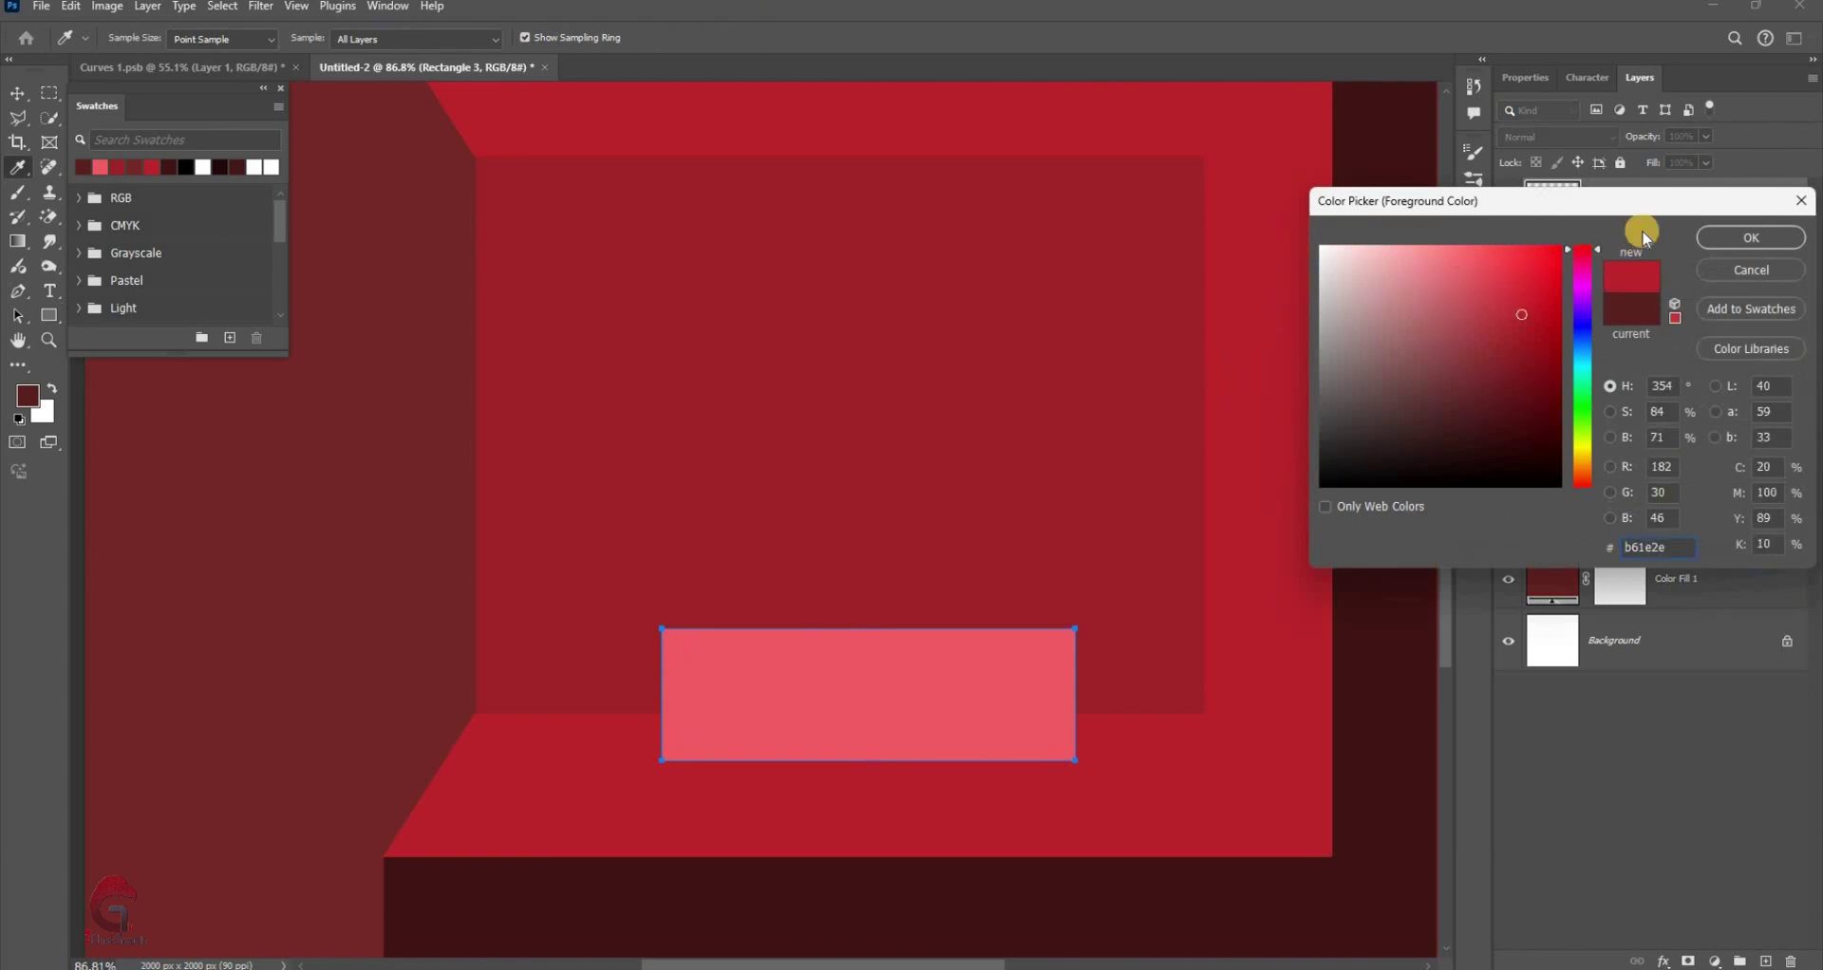
{"action": "key", "text": "Return"}
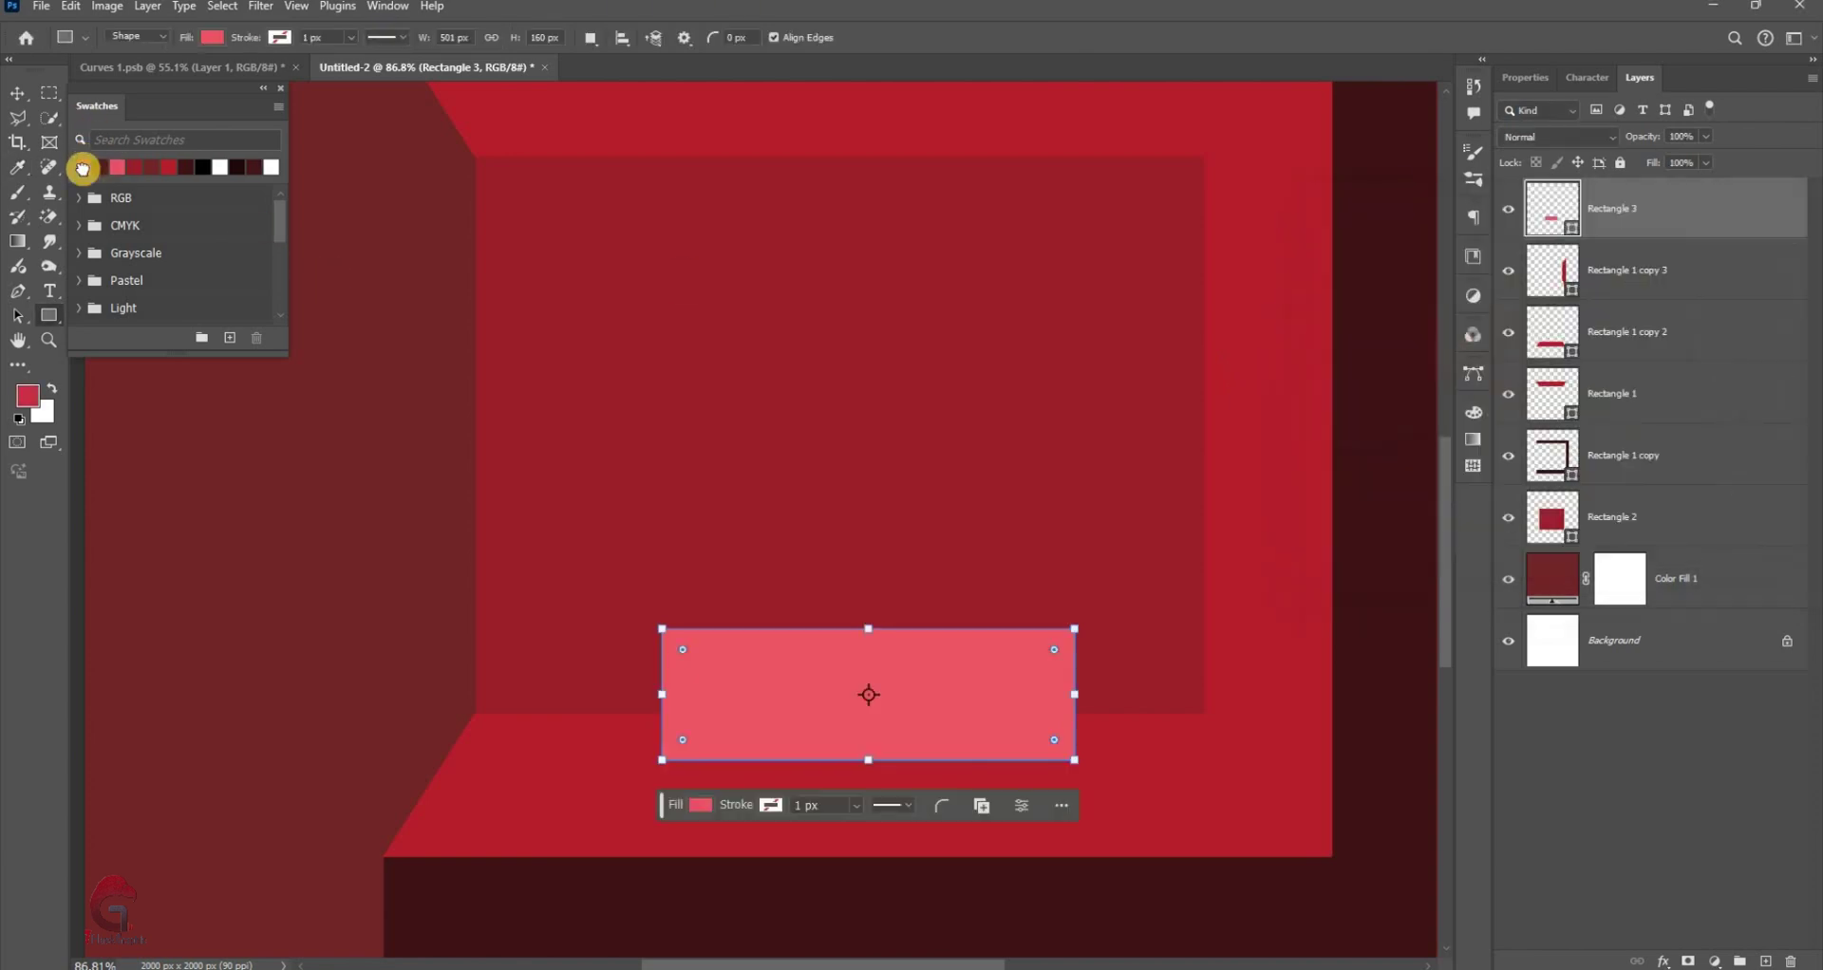
{"action": "key", "text": "ctrl+z"}
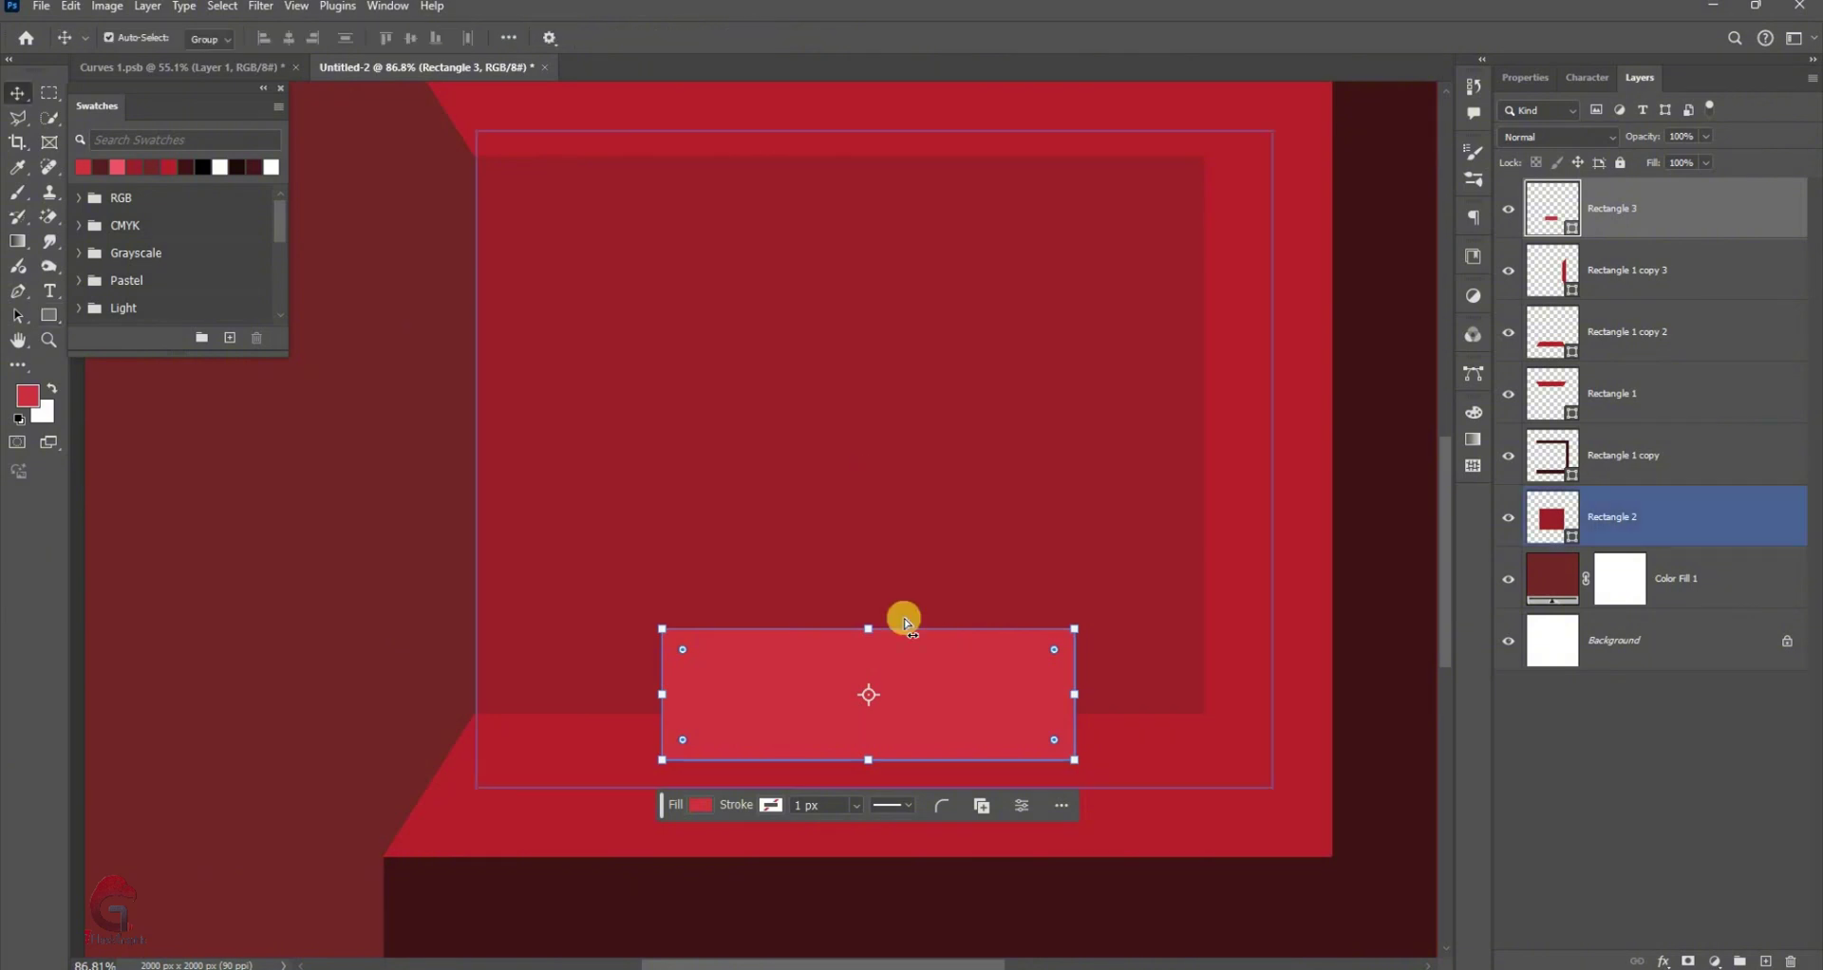
Pull Rectangle 3's top edge inward with Perspective into a trapezoid
{"action": "key", "text": "ctrl+t"}
{"action": "right_click", "coordinate": [959, 644]}
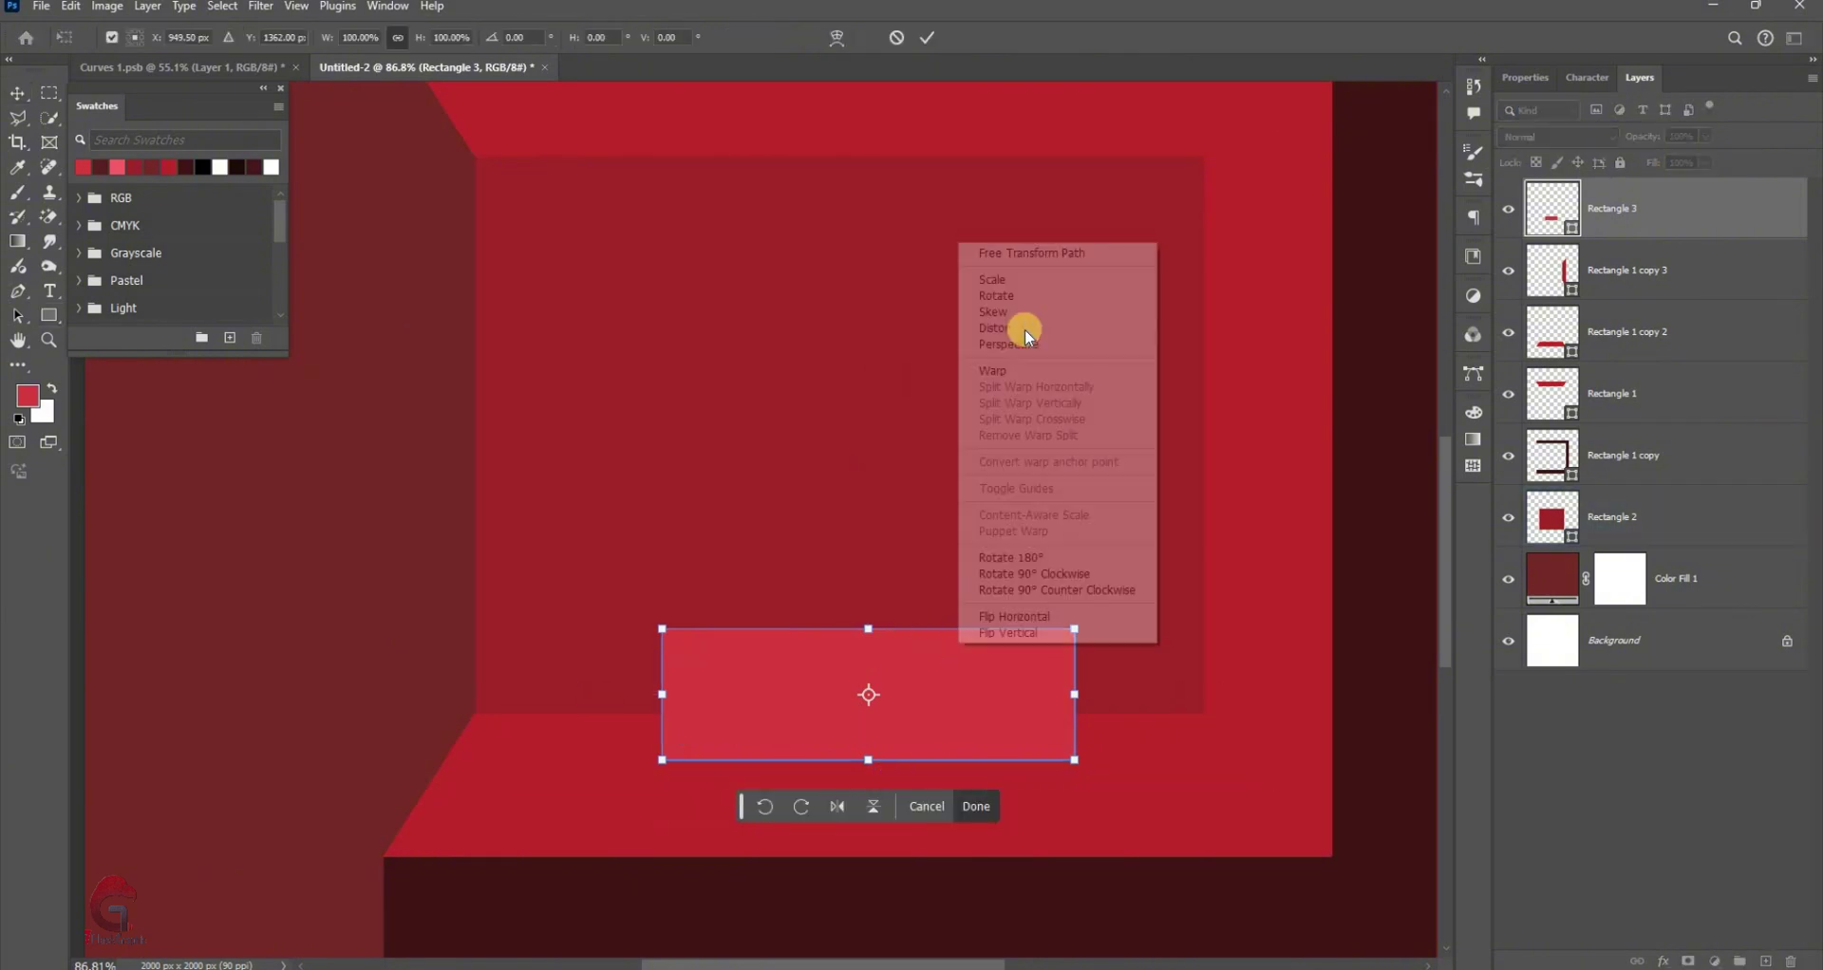
{"action": "left_click", "coordinate": [1050, 626]}
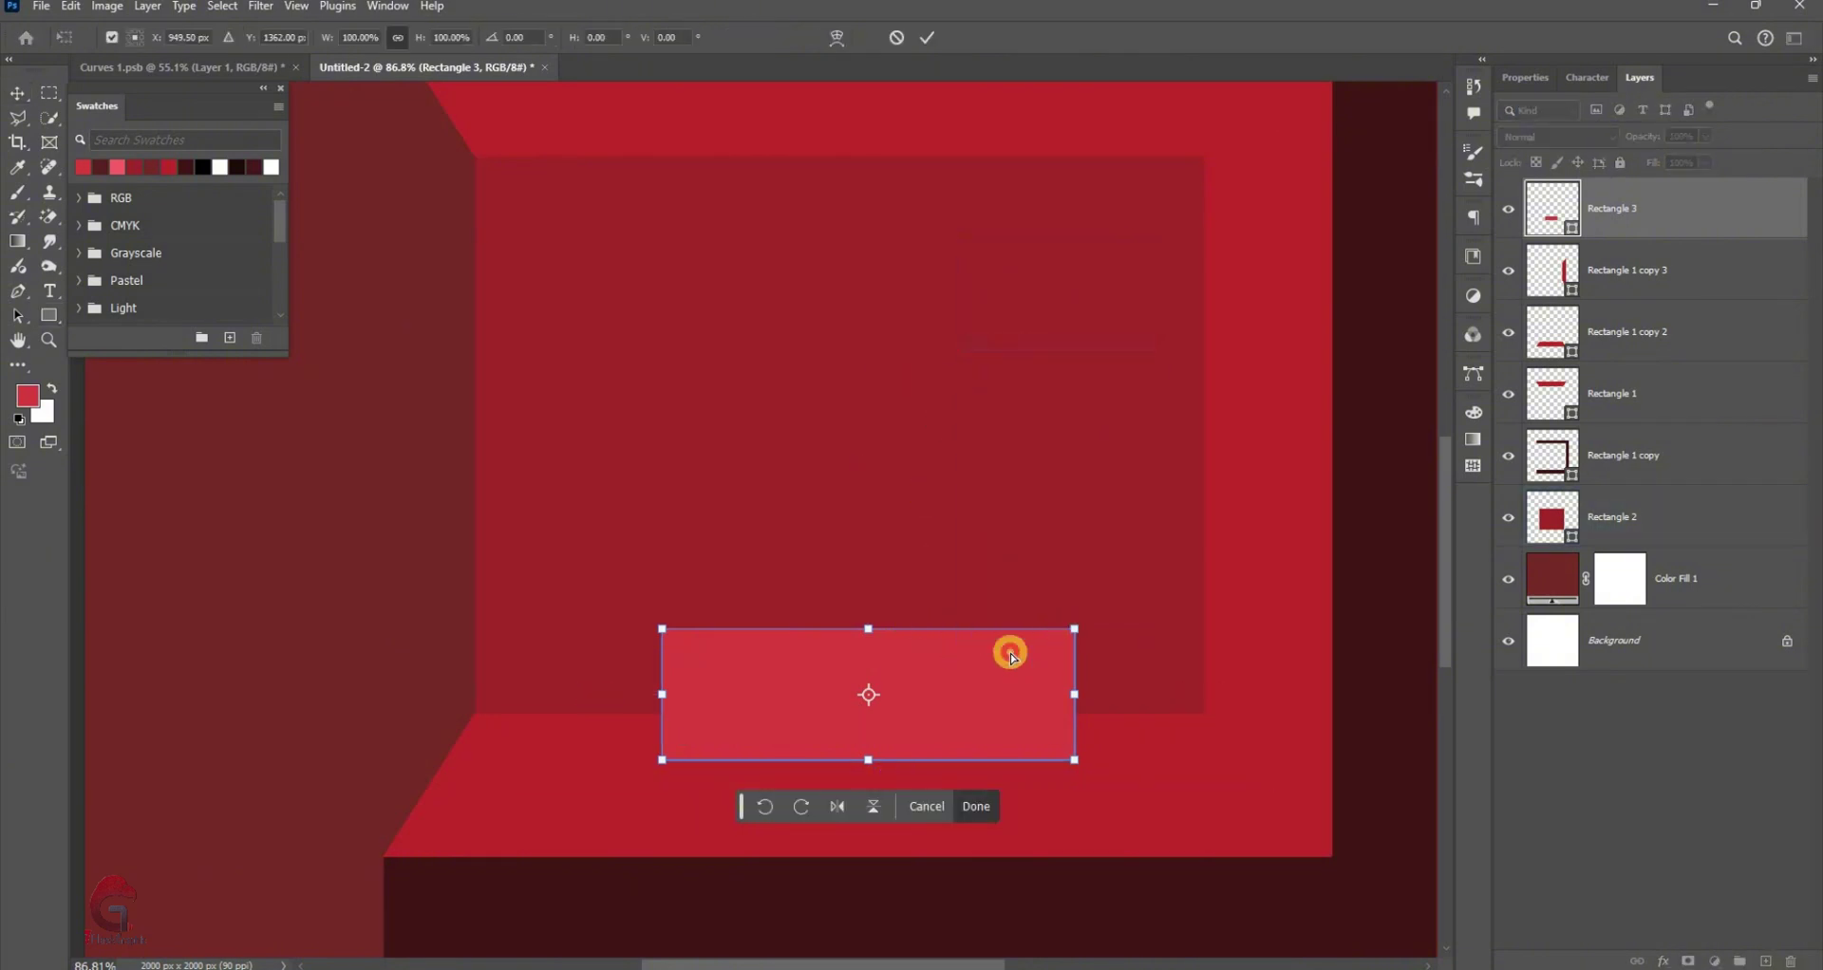
{"action": "left_click_drag", "start_coordinate": [1074, 628], "coordinate": [1022, 628]}
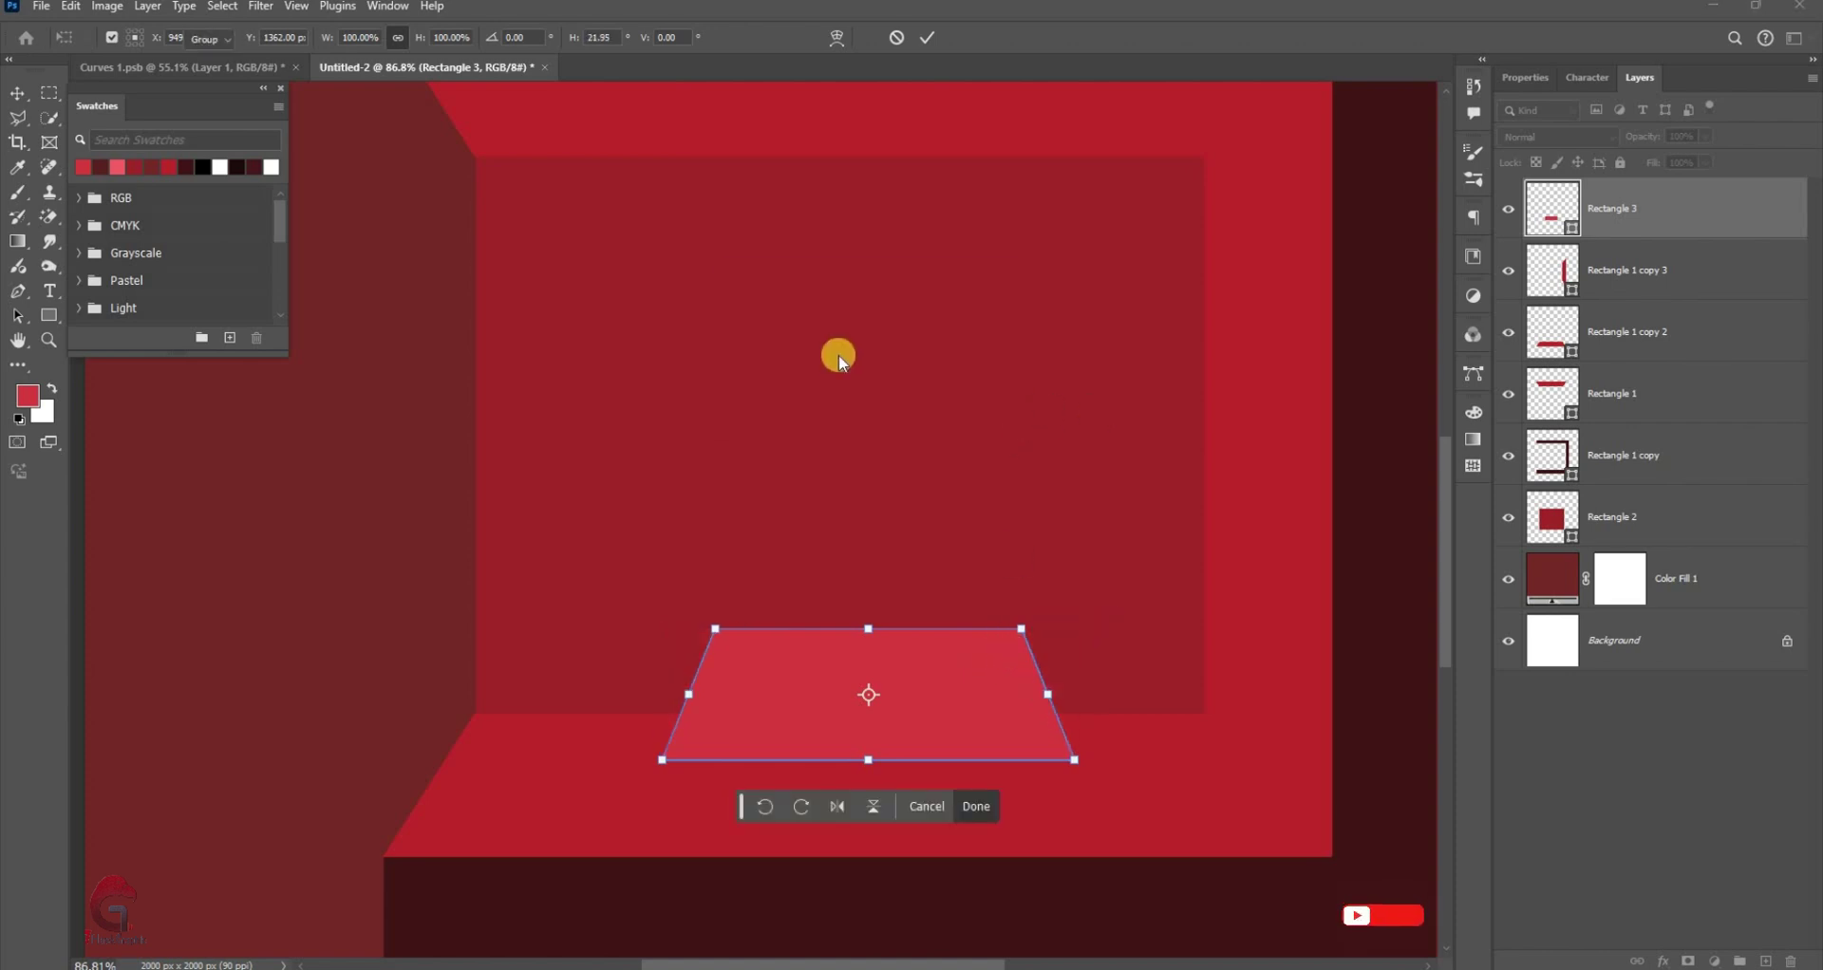
{"action": "key", "text": "Return"}
Flatten the trapezoid with Distort by lowering its top edge, then raise it slightly
{"action": "key", "text": "ctrl+t"}
{"action": "right_click", "coordinate": [1062, 353]}
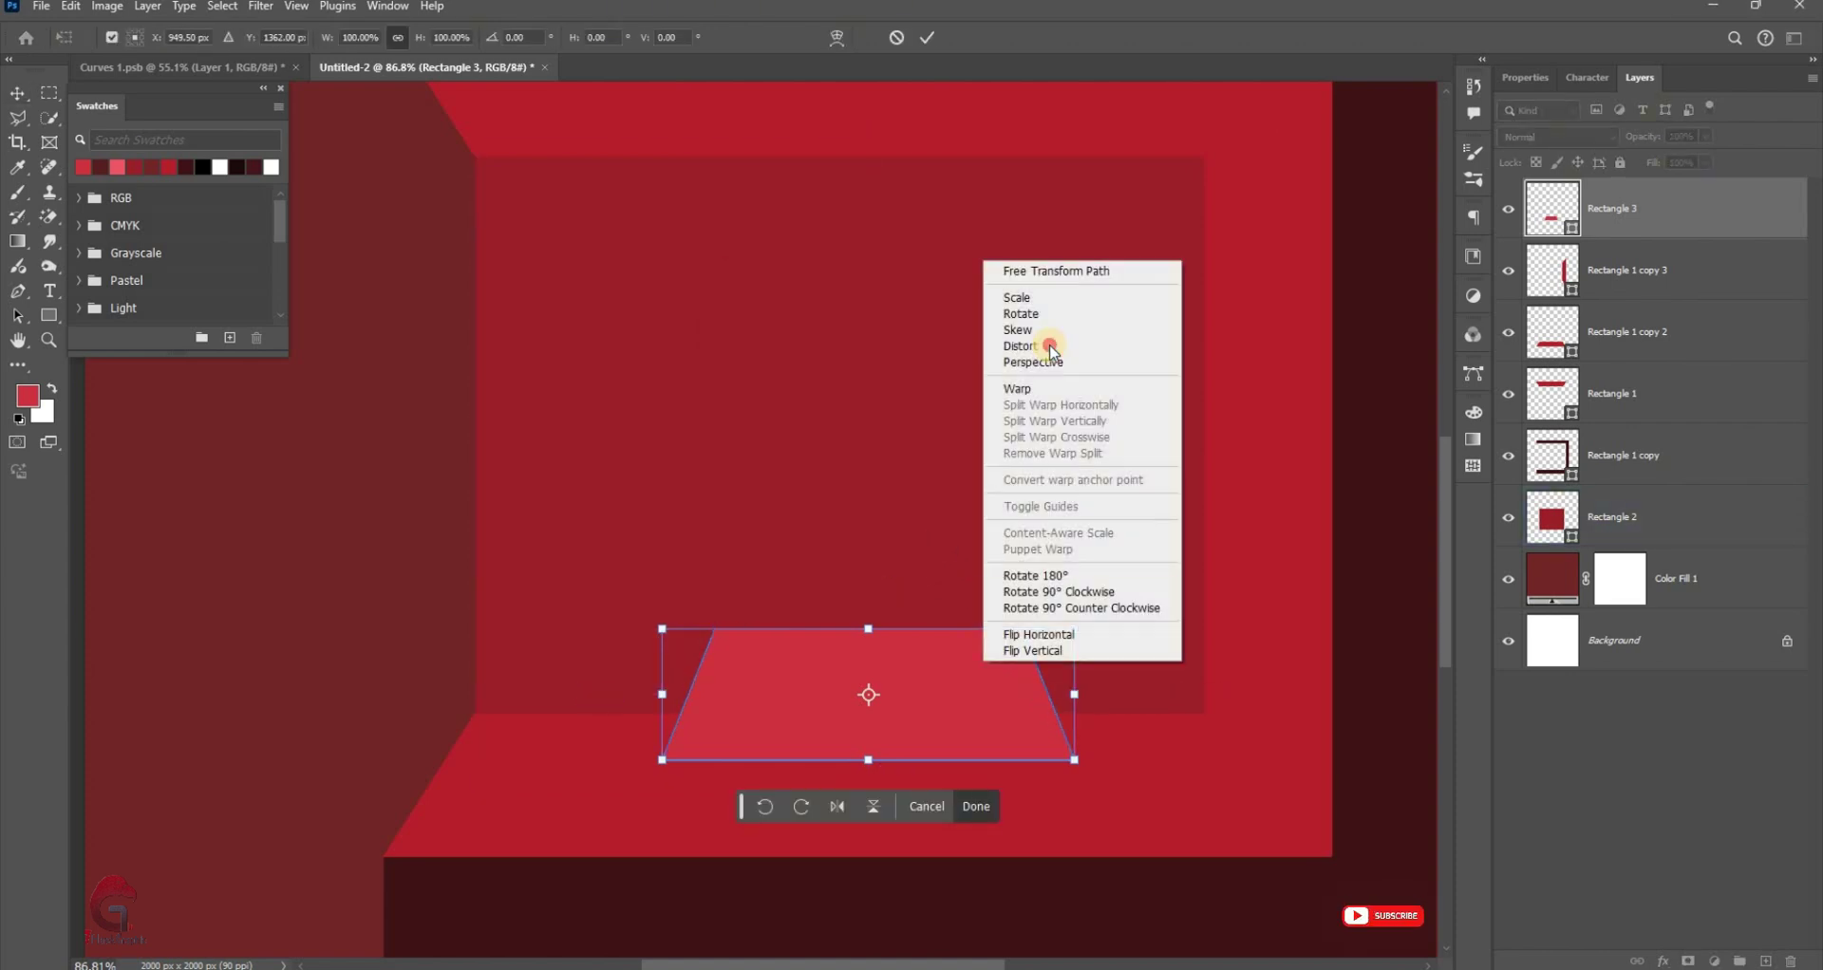
{"action": "left_click", "coordinate": [1011, 347]}
{"action": "left_click_drag", "start_coordinate": [868, 629], "coordinate": [864, 669]}
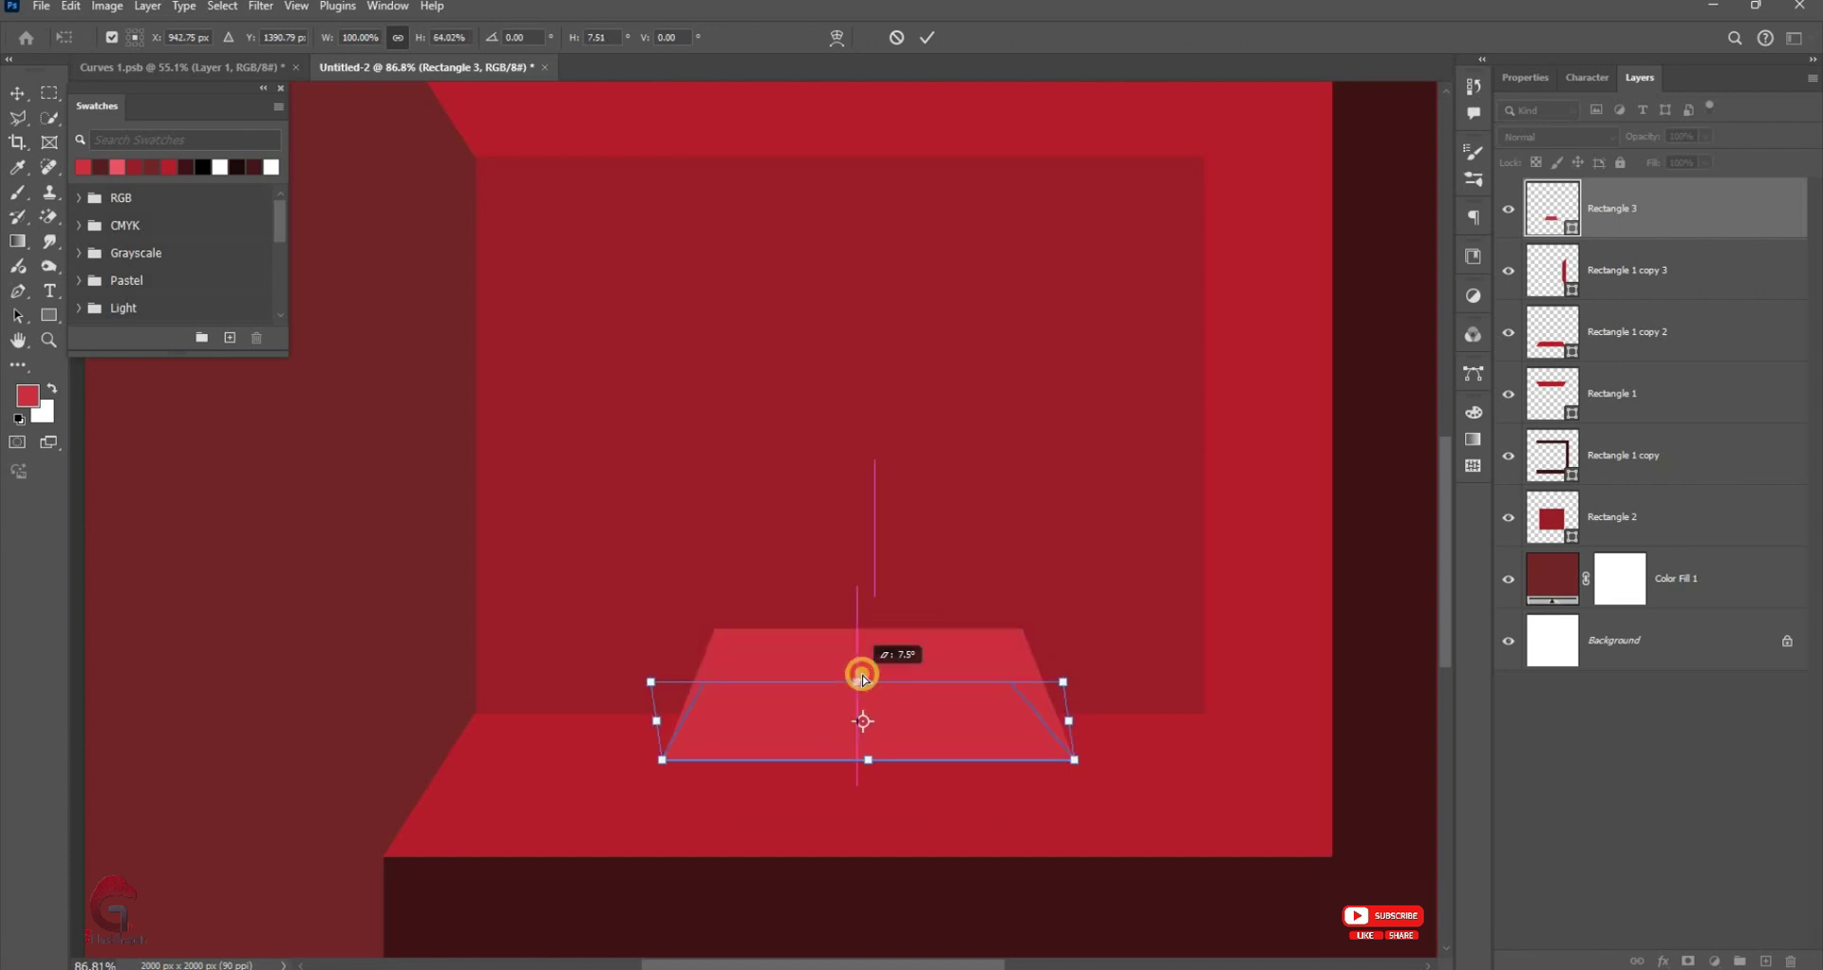
{"action": "left_click", "coordinate": [928, 37]}
{"action": "left_click_drag", "start_coordinate": [972, 716], "coordinate": [973, 693]}
{"action": "scroll", "coordinate": [973, 693], "scroll_direction": "up", "scroll_amount": 3}
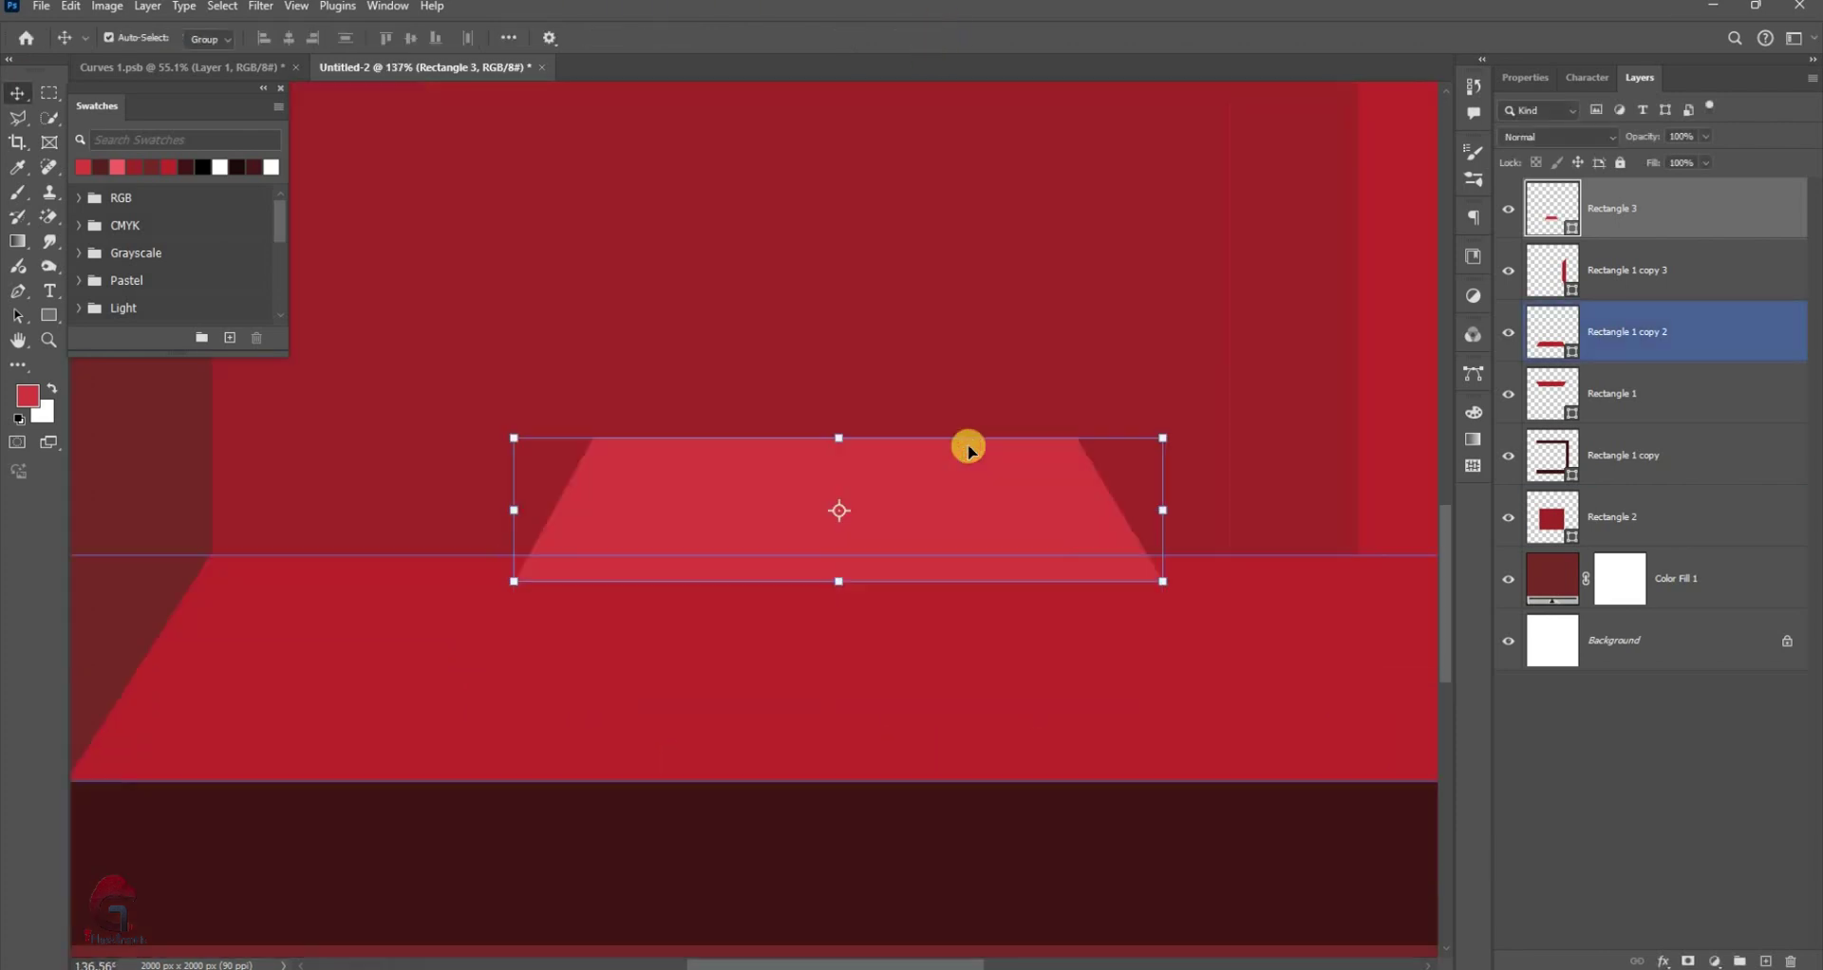
{"action": "scroll", "coordinate": [968, 444], "scroll_direction": "down", "scroll_amount": 2}
{"action": "left_click", "coordinate": [50, 303]}
Draw a dark red Rectangle 4 as the platform's front face below the trapezoid
{"action": "key", "text": "ctrl+shift+alt+n"}
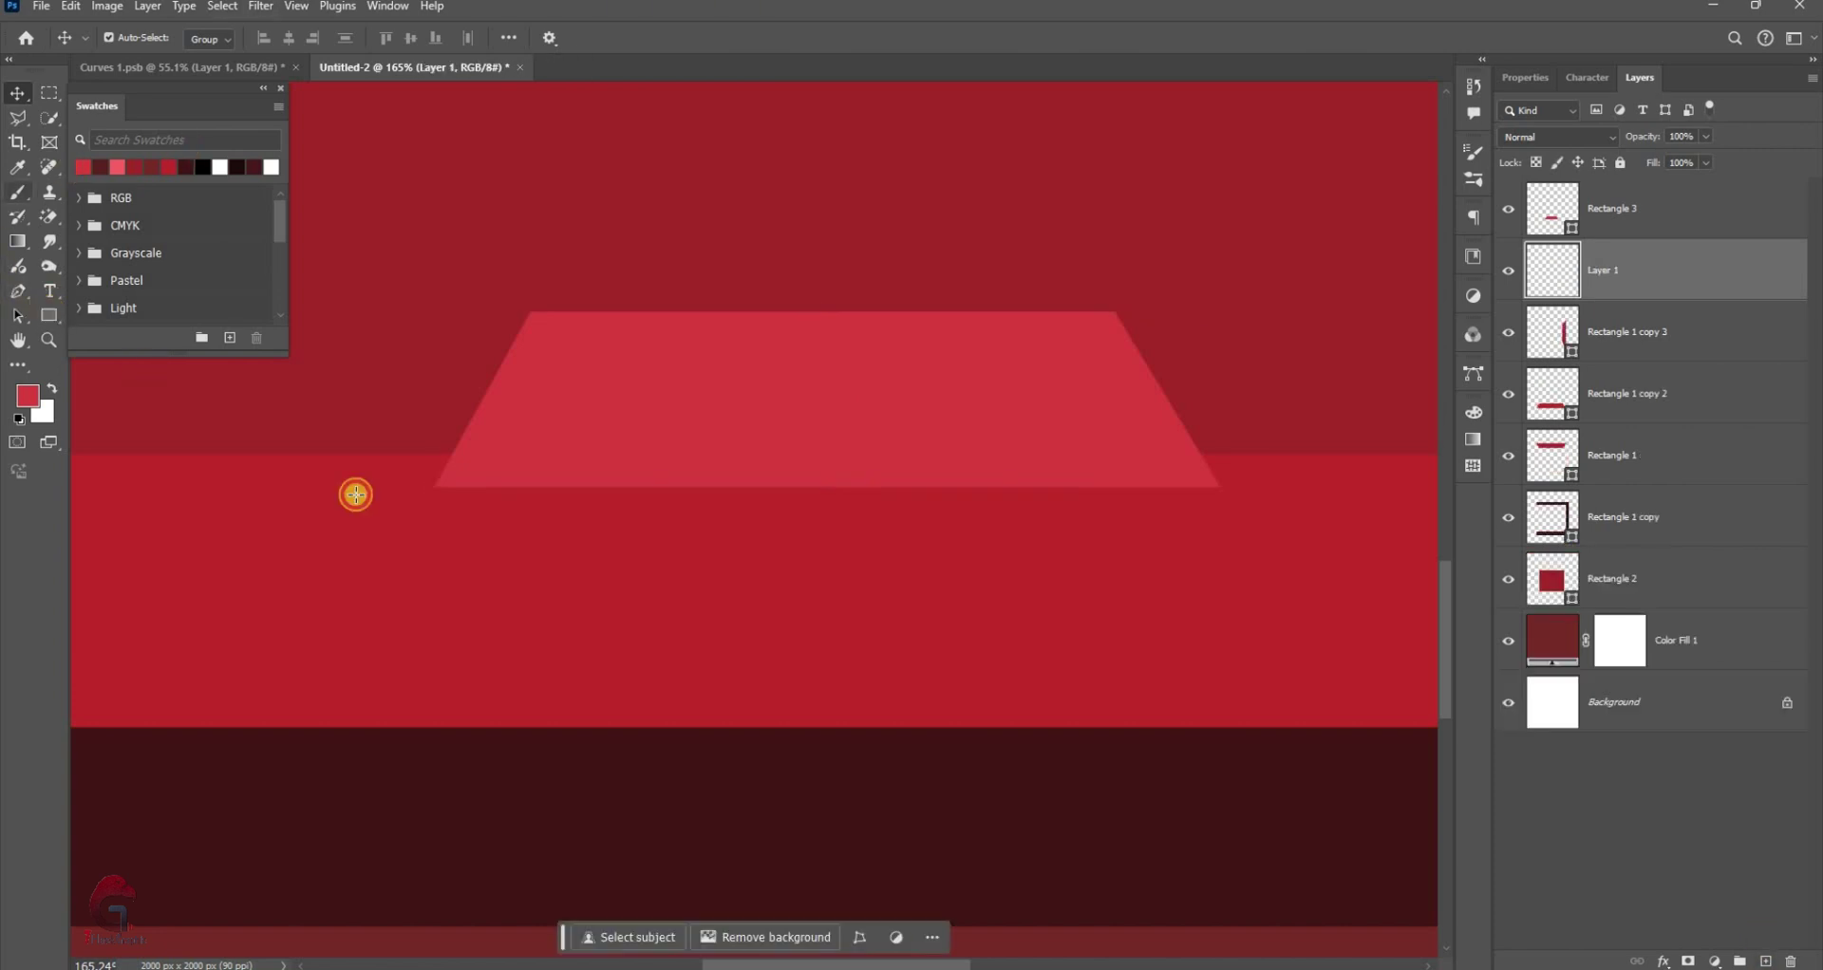
{"action": "key", "text": "u"}
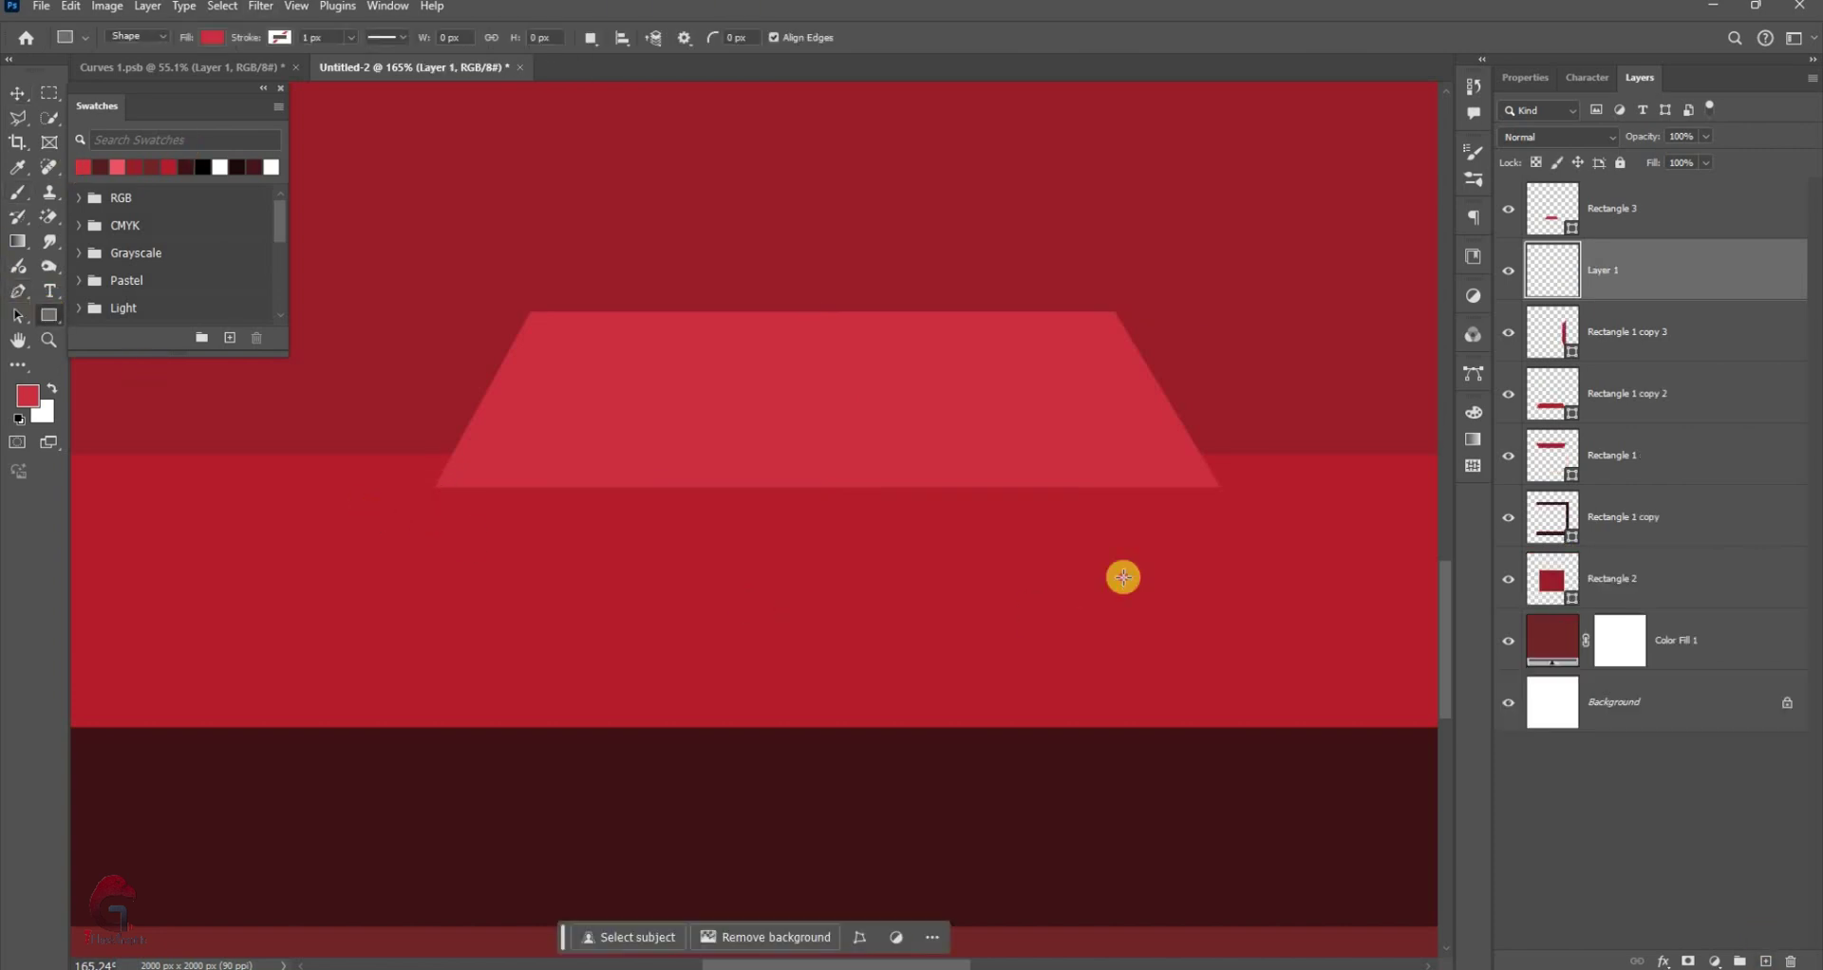
{"action": "left_click_drag", "start_coordinate": [435, 487], "coordinate": [1217, 586]}
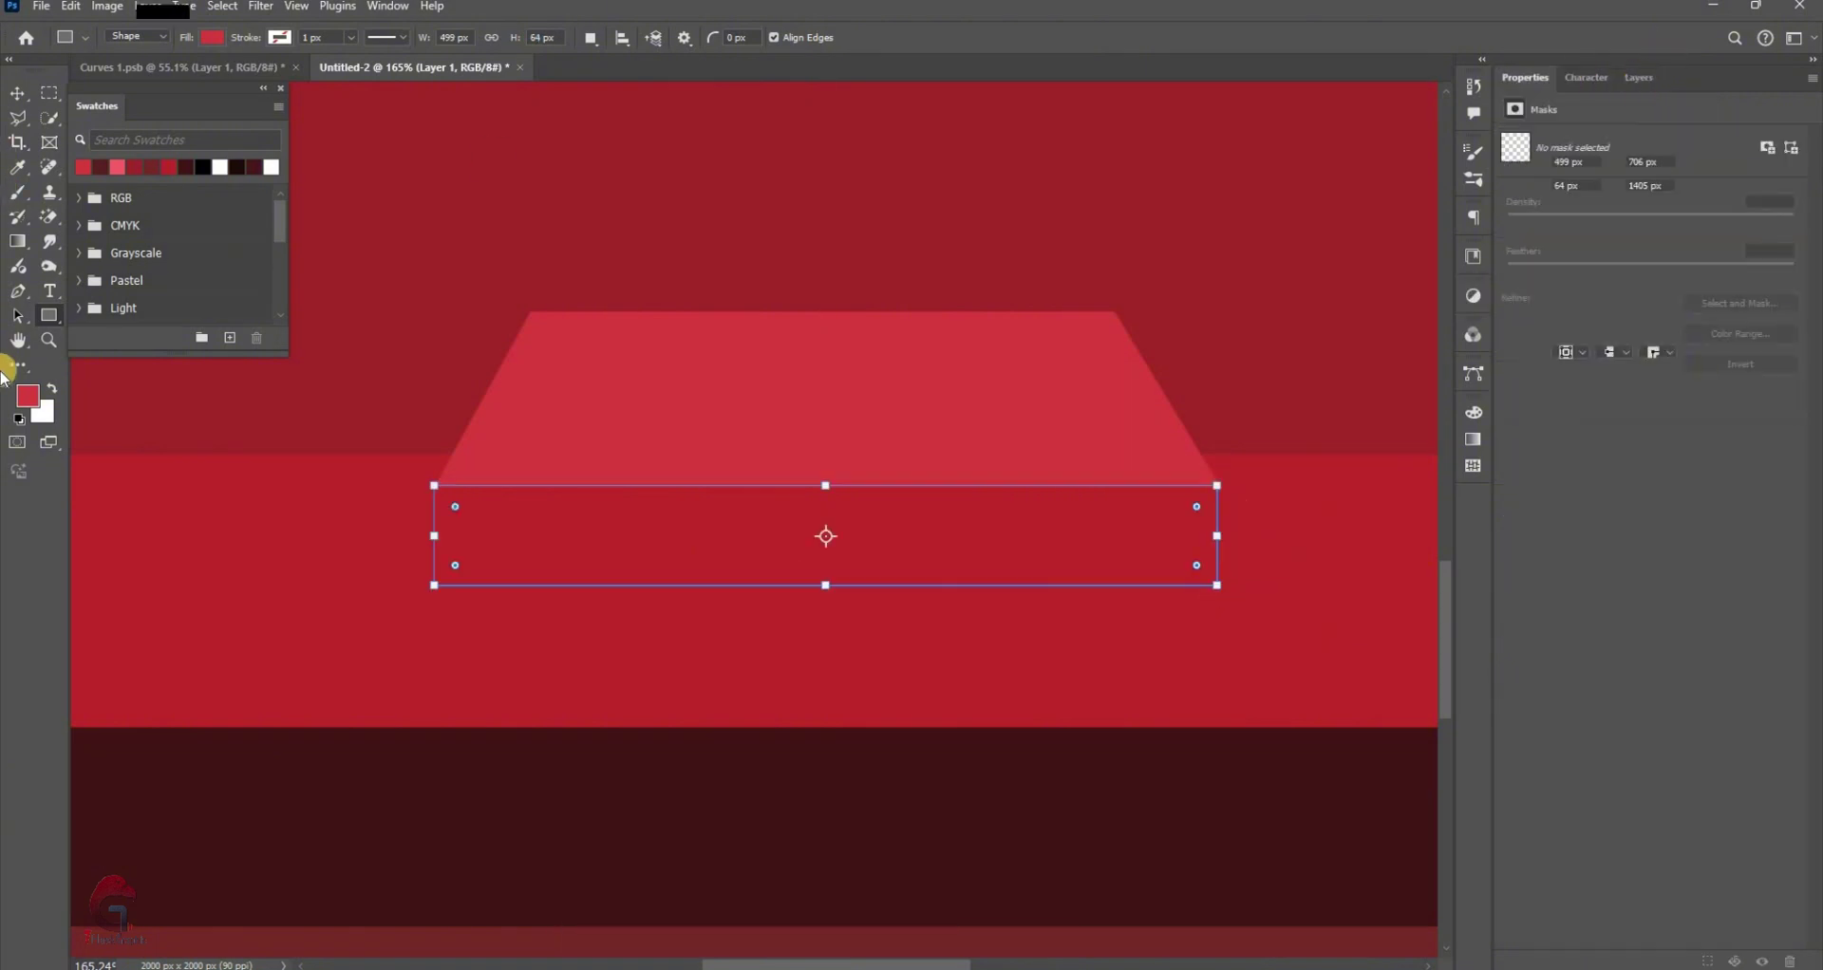
{"action": "left_click", "coordinate": [28, 396]}
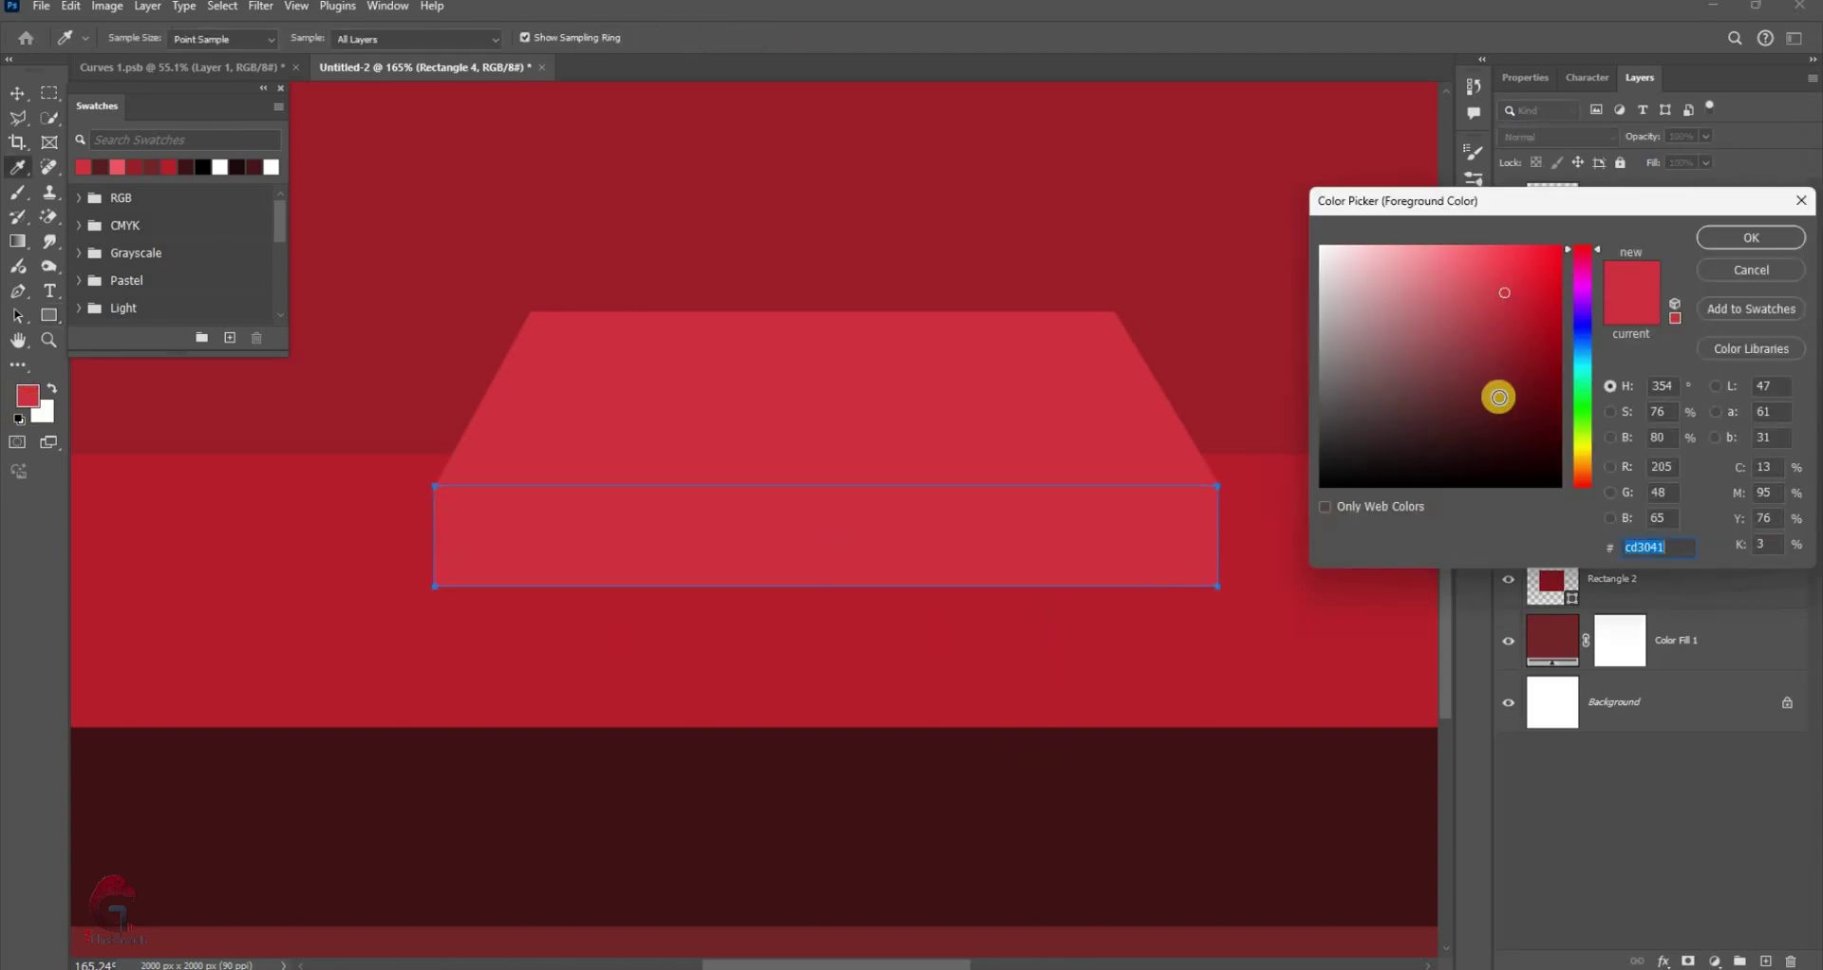
{"action": "left_click", "coordinate": [1733, 240]}
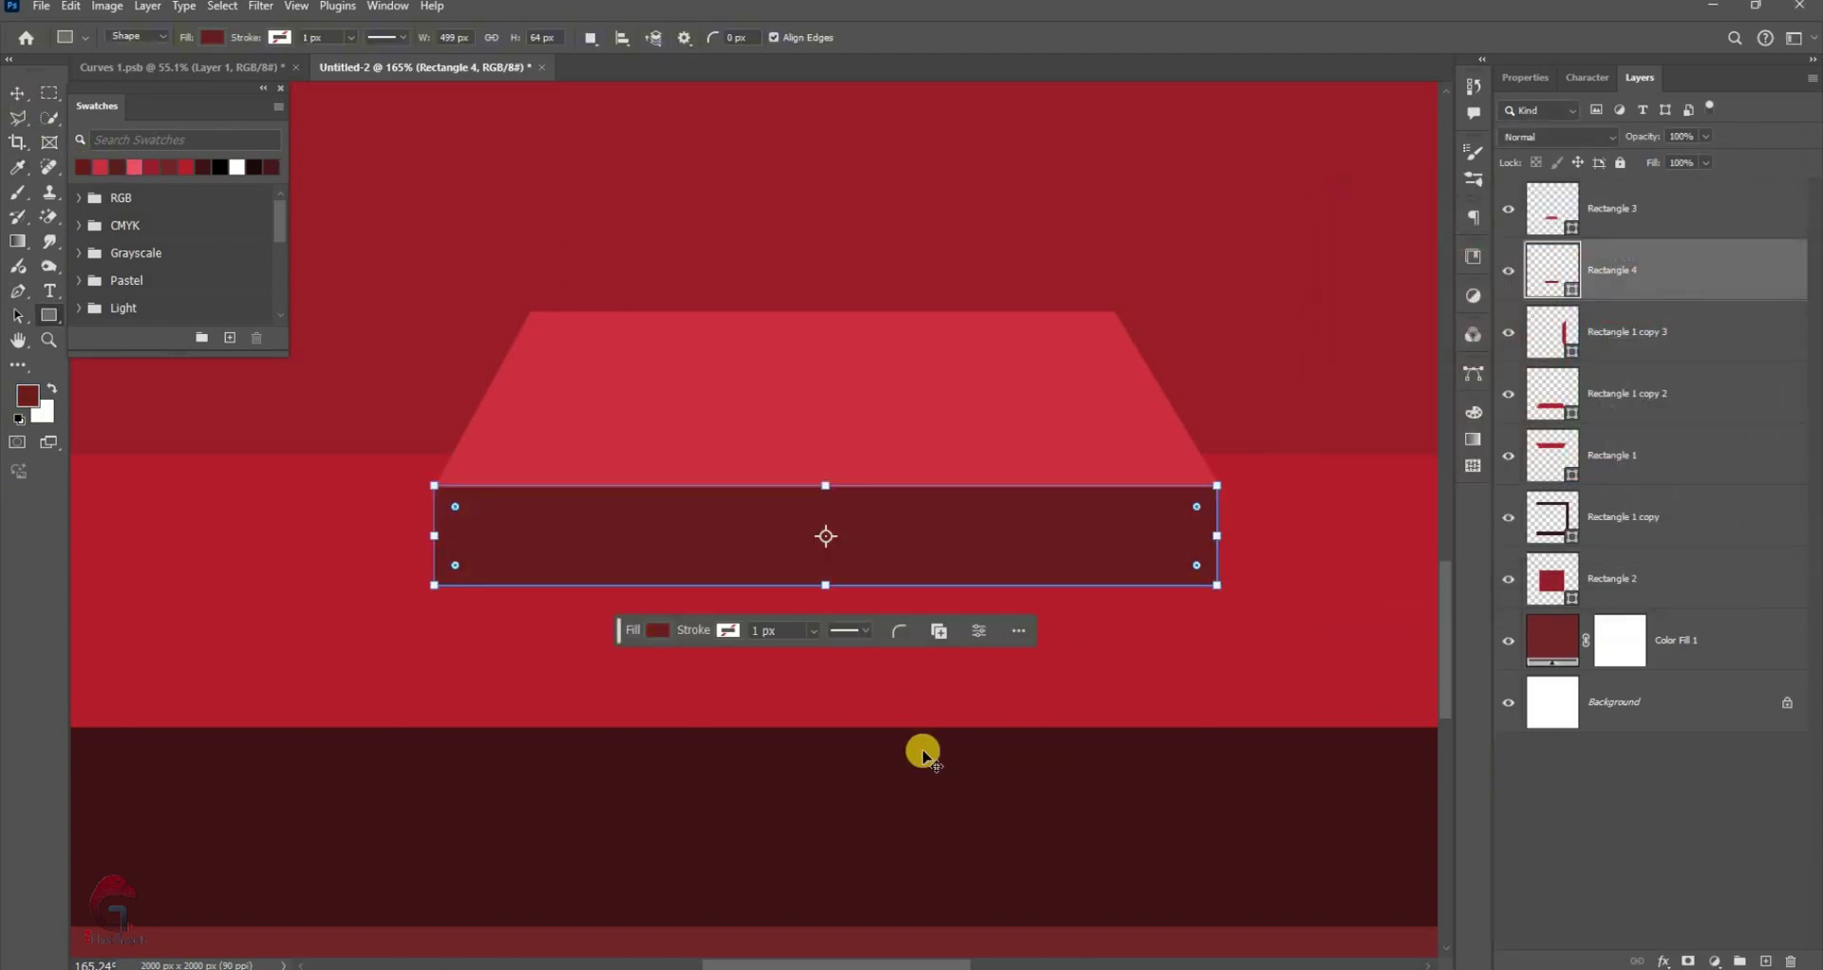
Skew the upper edge of the light platform top with Free Transform
{"action": "key", "text": "v"}
{"action": "scroll", "coordinate": [924, 750], "scroll_direction": "down", "scroll_amount": 3}
{"action": "left_click", "coordinate": [835, 655]}
{"action": "scroll", "coordinate": [859, 571], "scroll_direction": "up", "scroll_amount": 5}
{"action": "key", "text": "ctrl+t"}
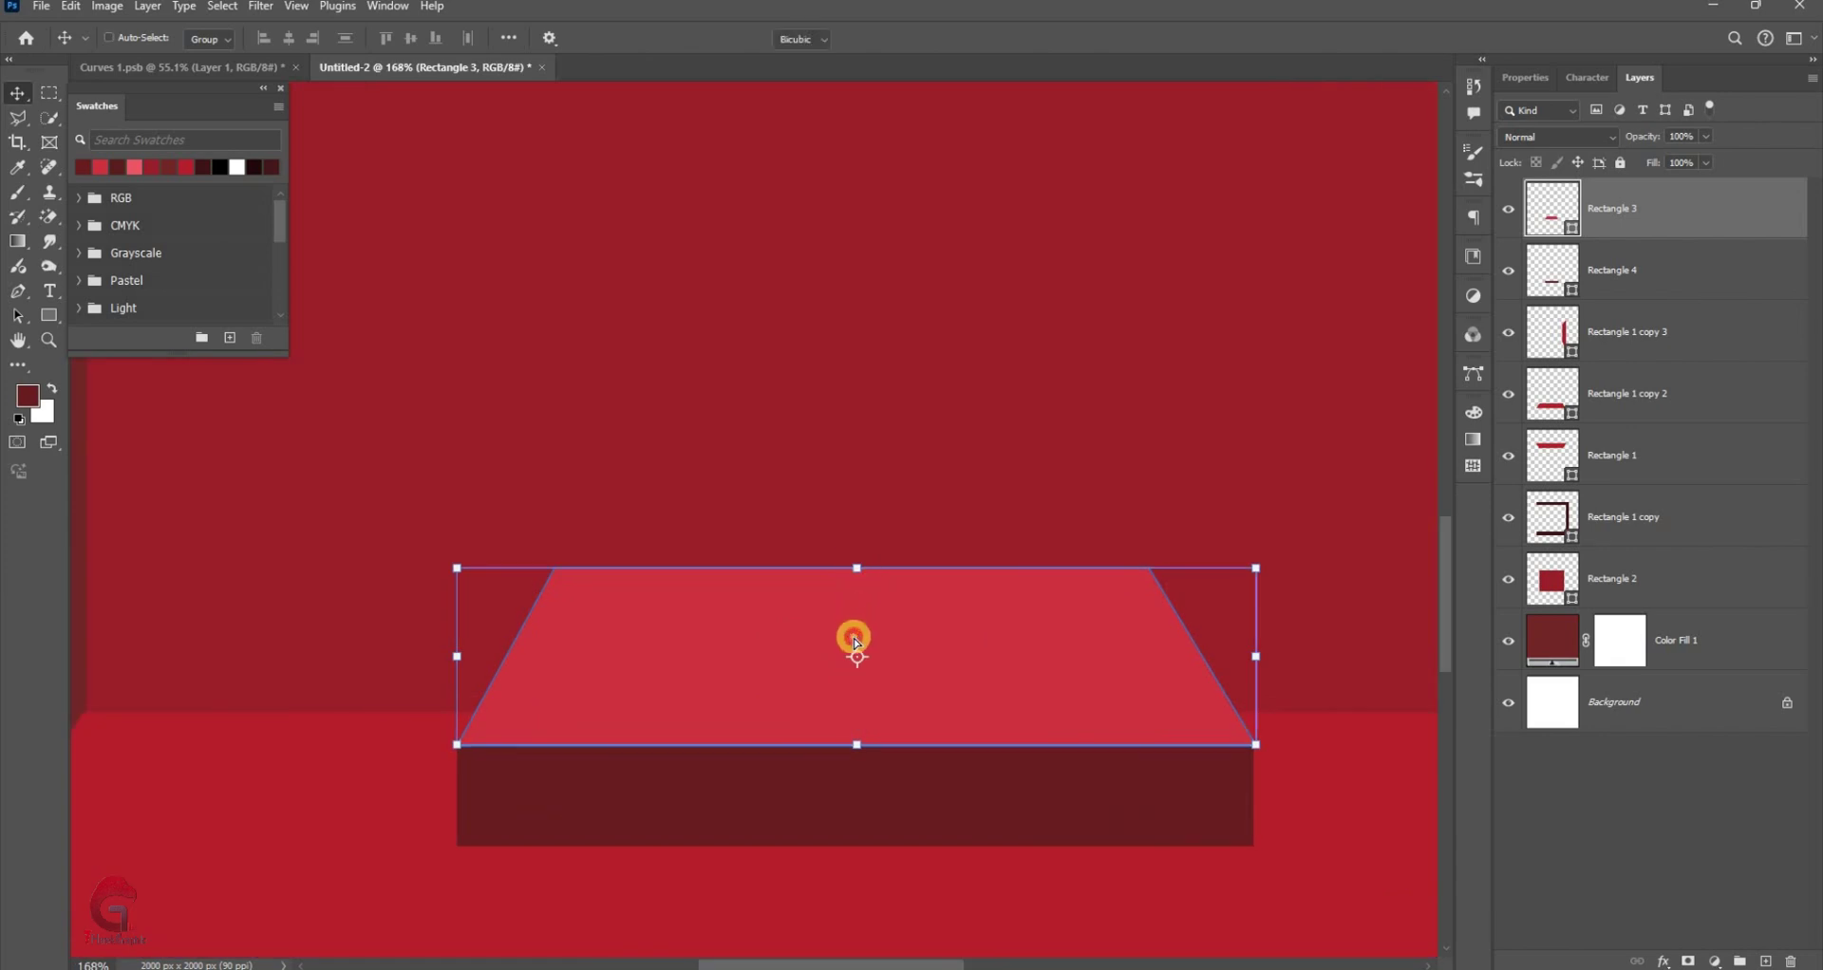
{"action": "left_click_drag", "start_coordinate": [855, 640], "coordinate": [852, 646]}
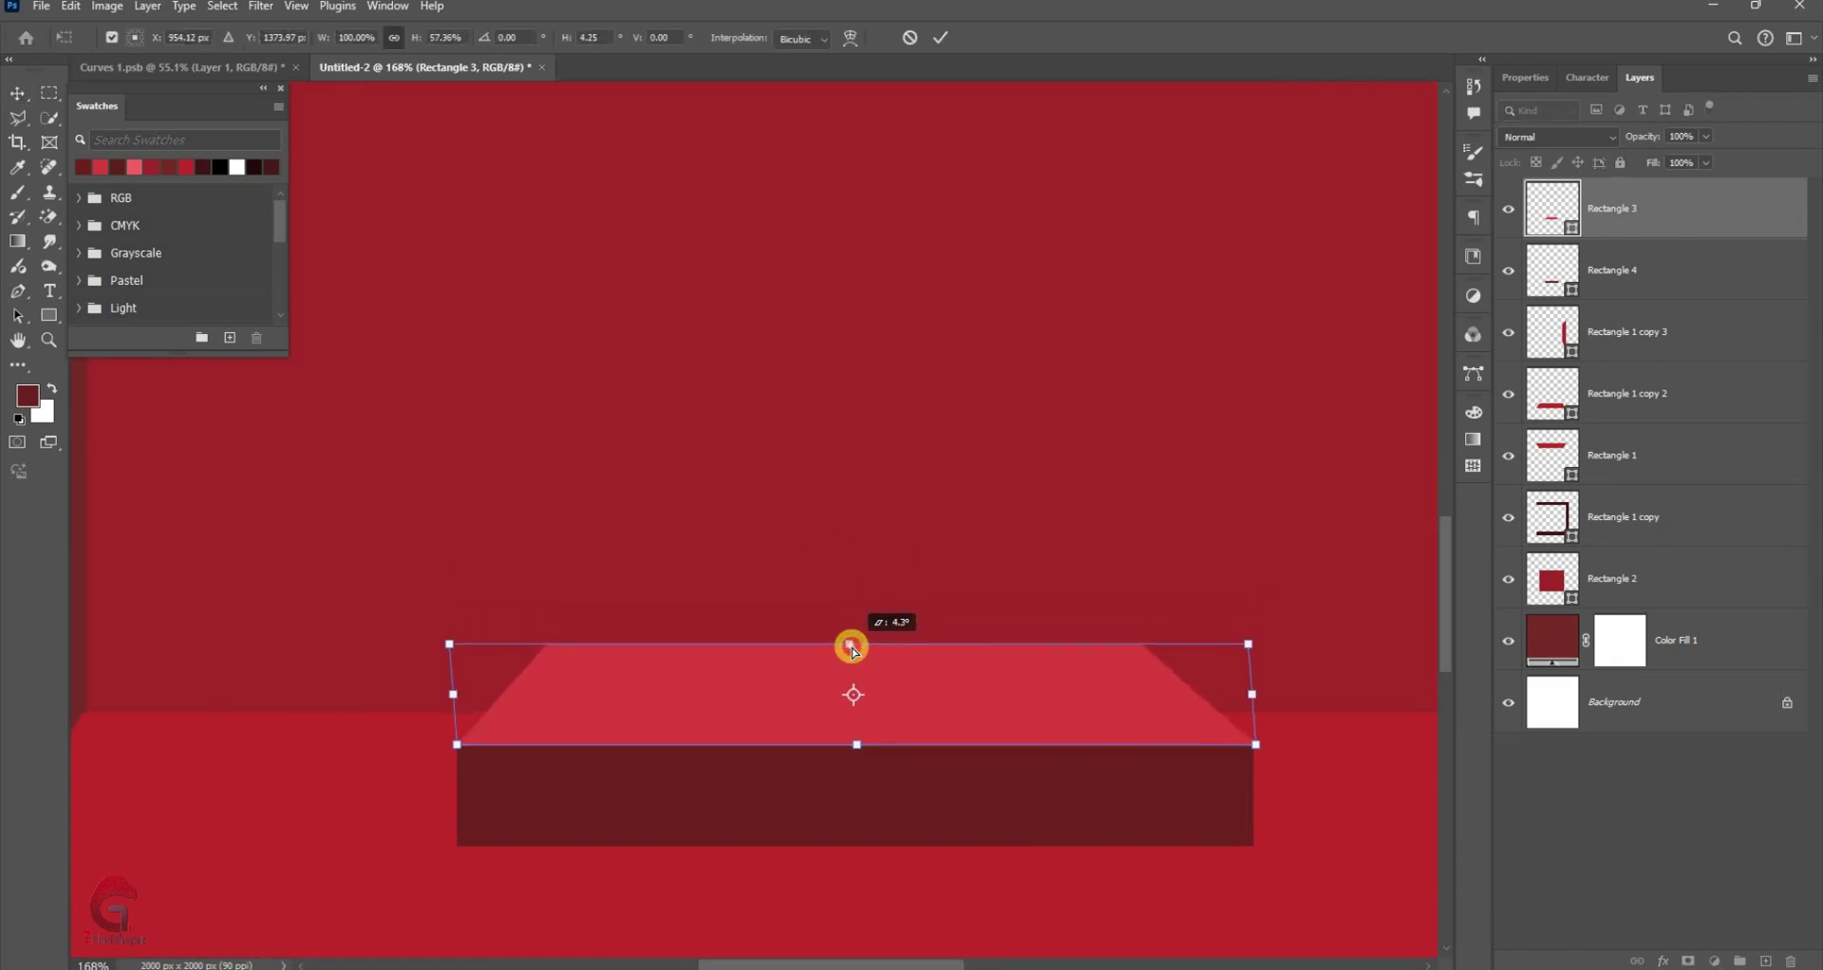
{"action": "left_click", "coordinate": [945, 40]}
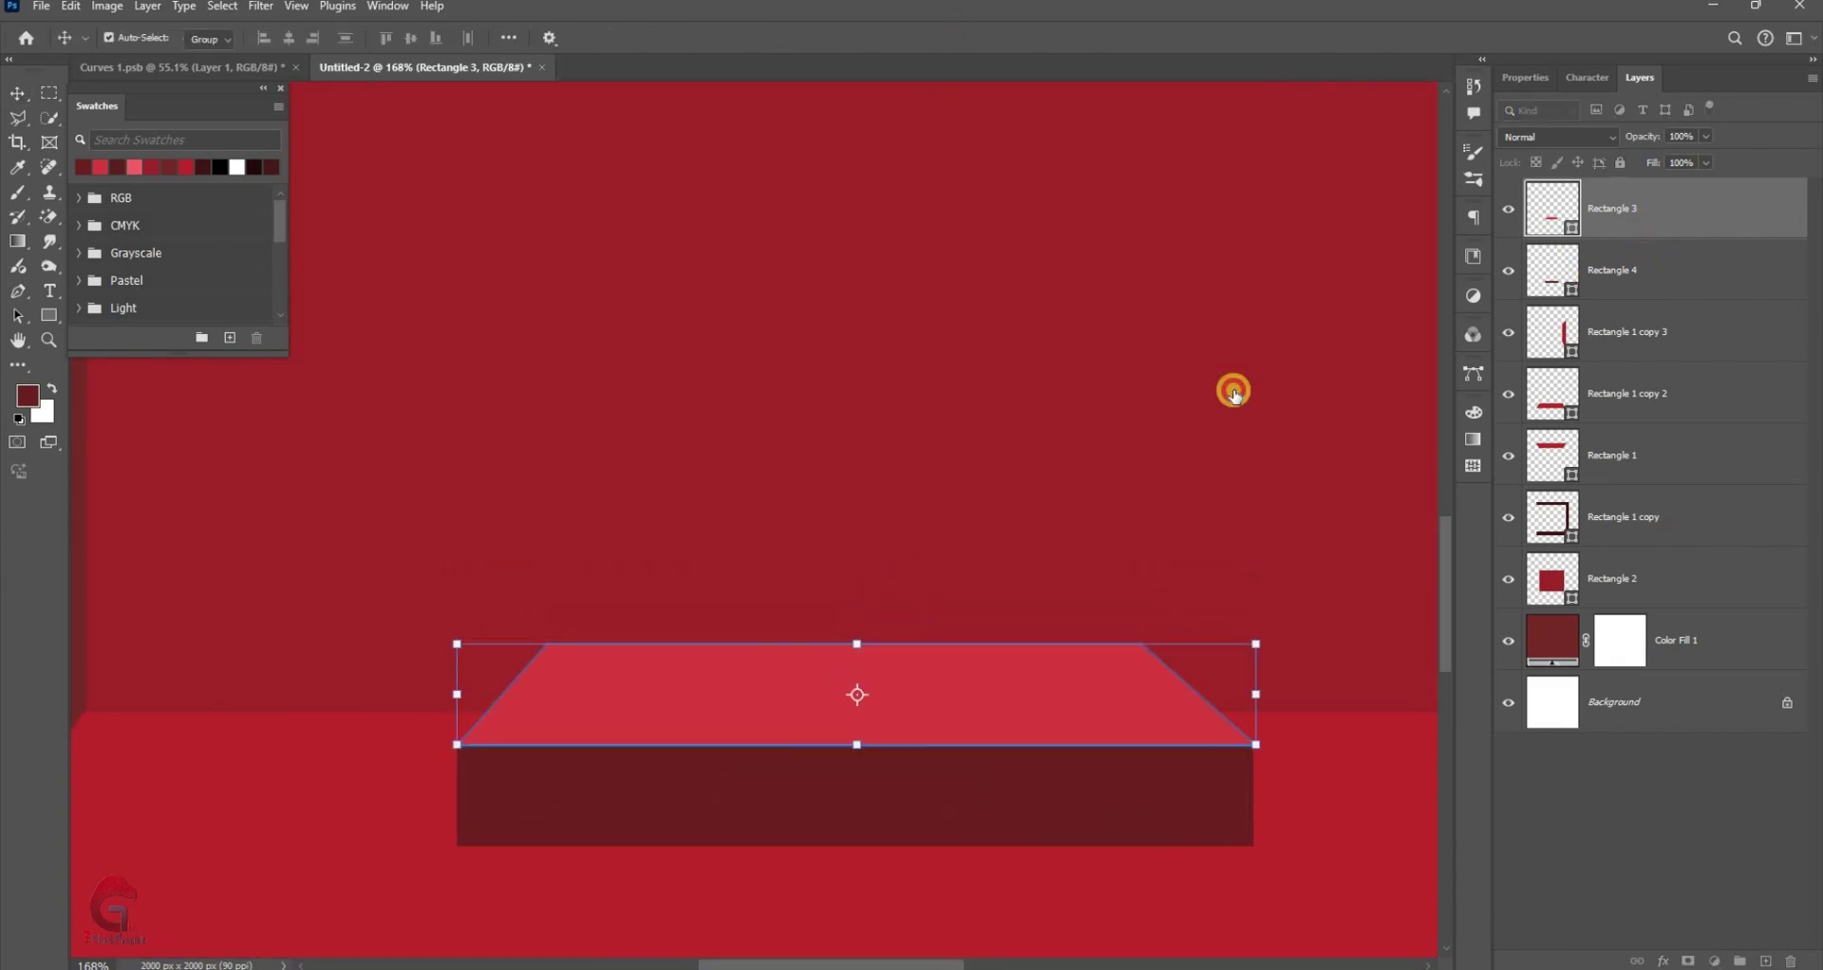
Move the platform top and front face down together onto the floor
{"action": "left_click", "coordinate": [867, 653], "text": "shift"}
{"action": "scroll", "coordinate": [916, 669], "scroll_direction": "down", "scroll_amount": 3}
{"action": "left_click_drag", "start_coordinate": [912, 698], "coordinate": [911, 738]}
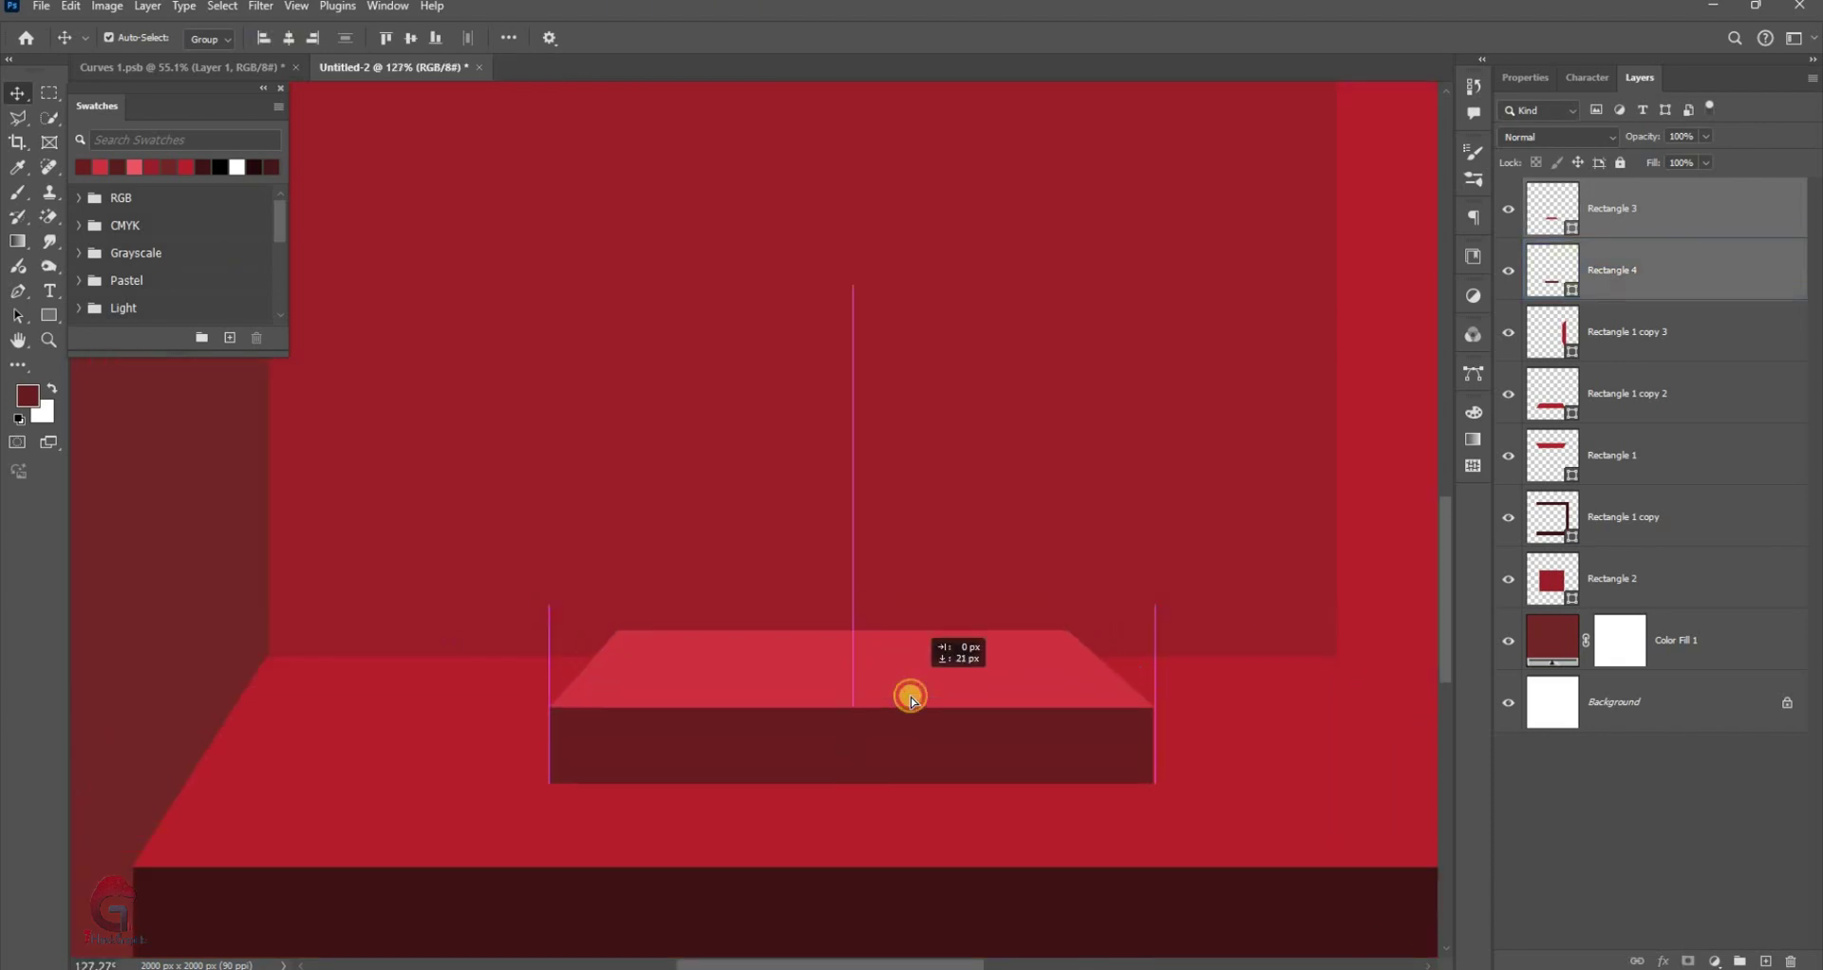
{"action": "scroll", "coordinate": [812, 731], "scroll_direction": "down", "scroll_amount": 2}
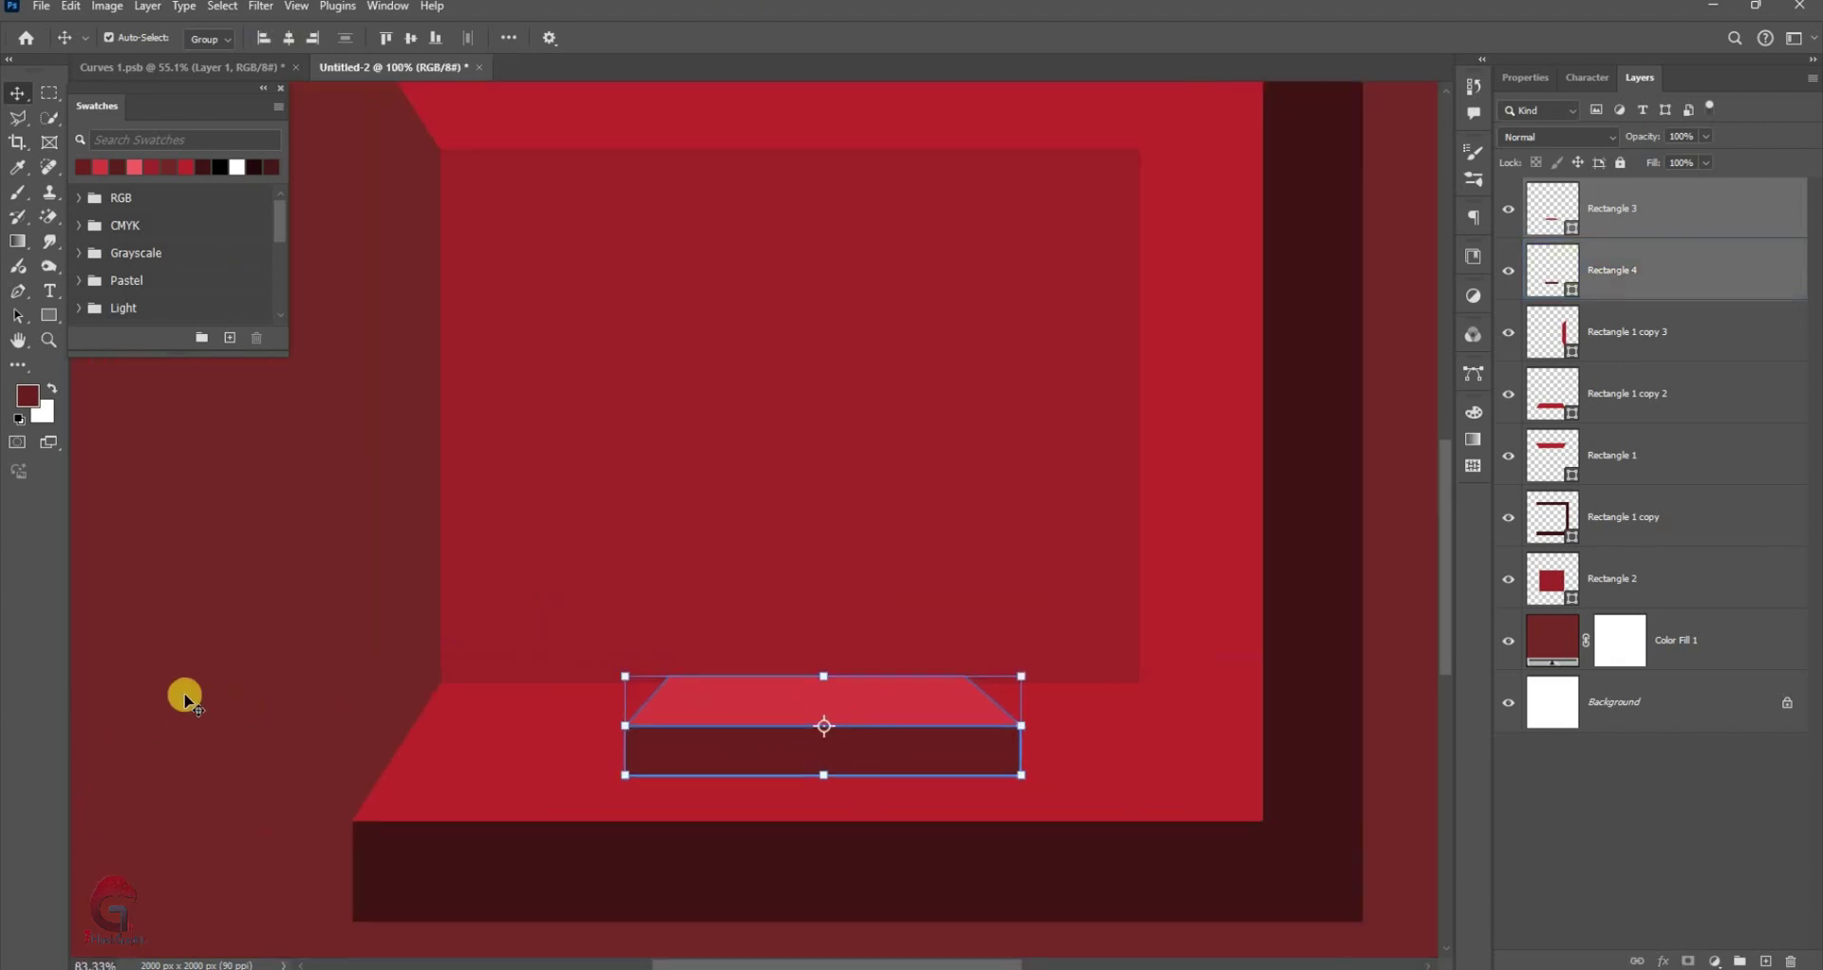
{"action": "scroll", "coordinate": [796, 658], "scroll_direction": "down", "scroll_amount": 2}
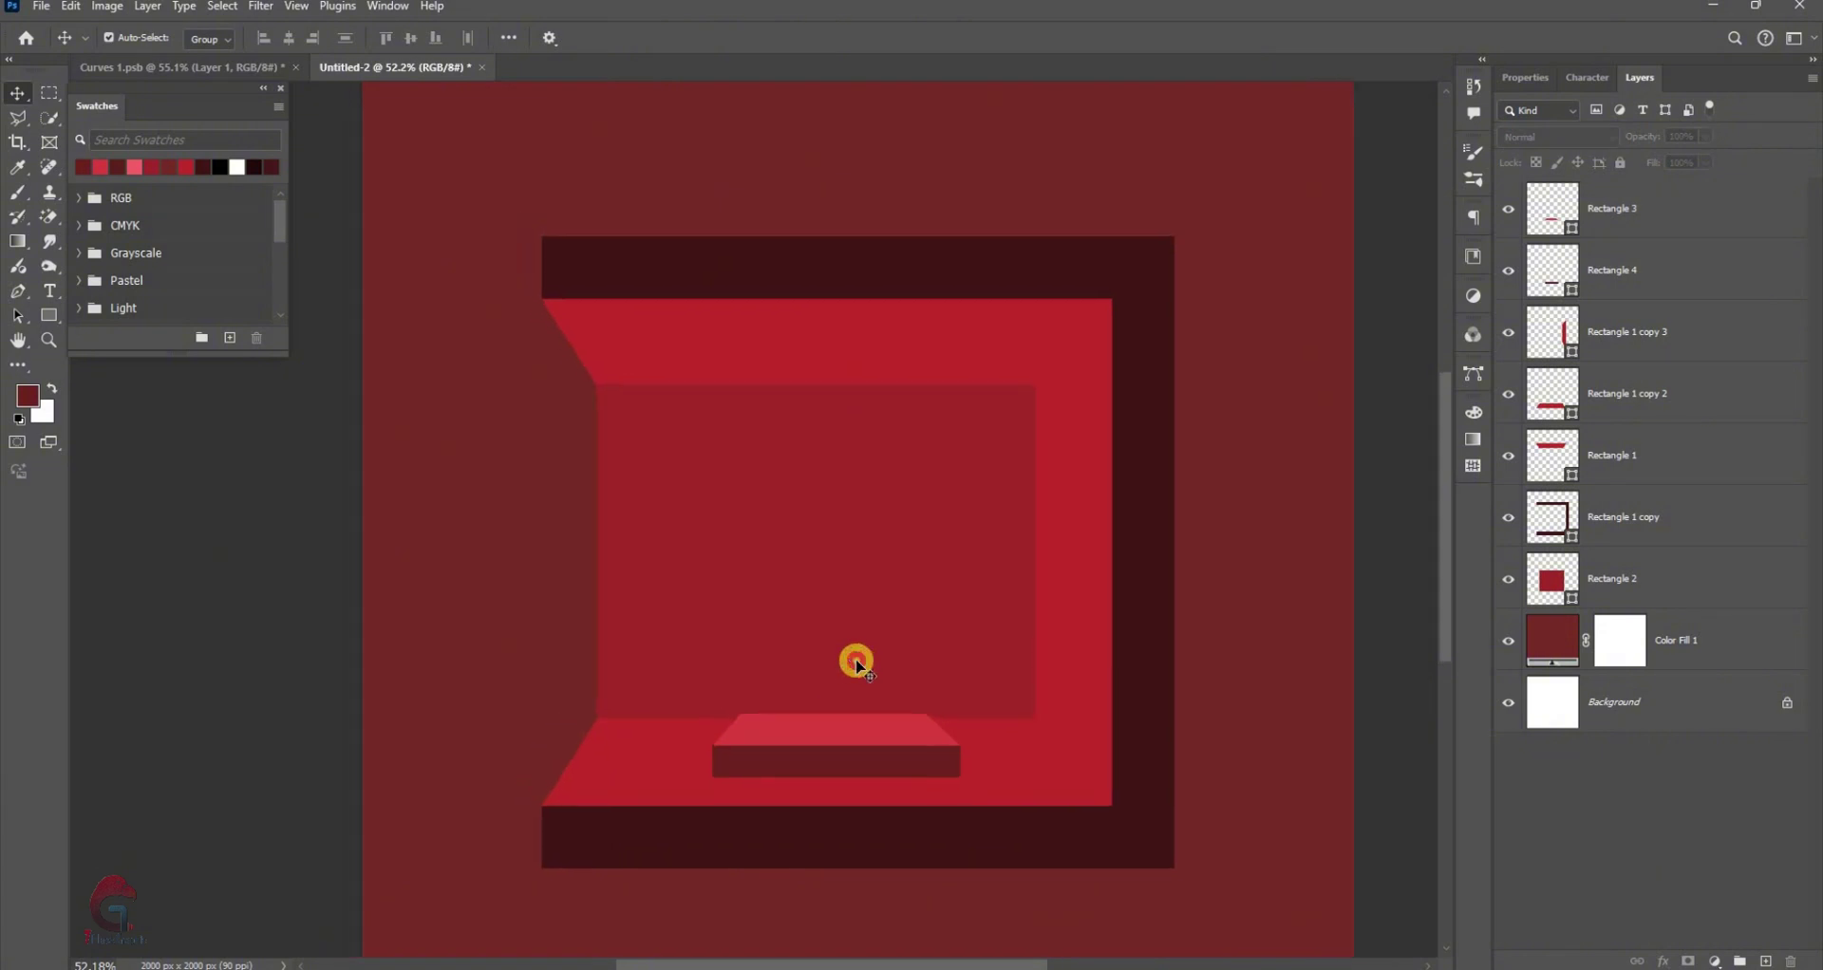
Select the red ceiling trapezoid (Rectangle 1) for transforming
{"action": "left_click", "coordinate": [1031, 383]}
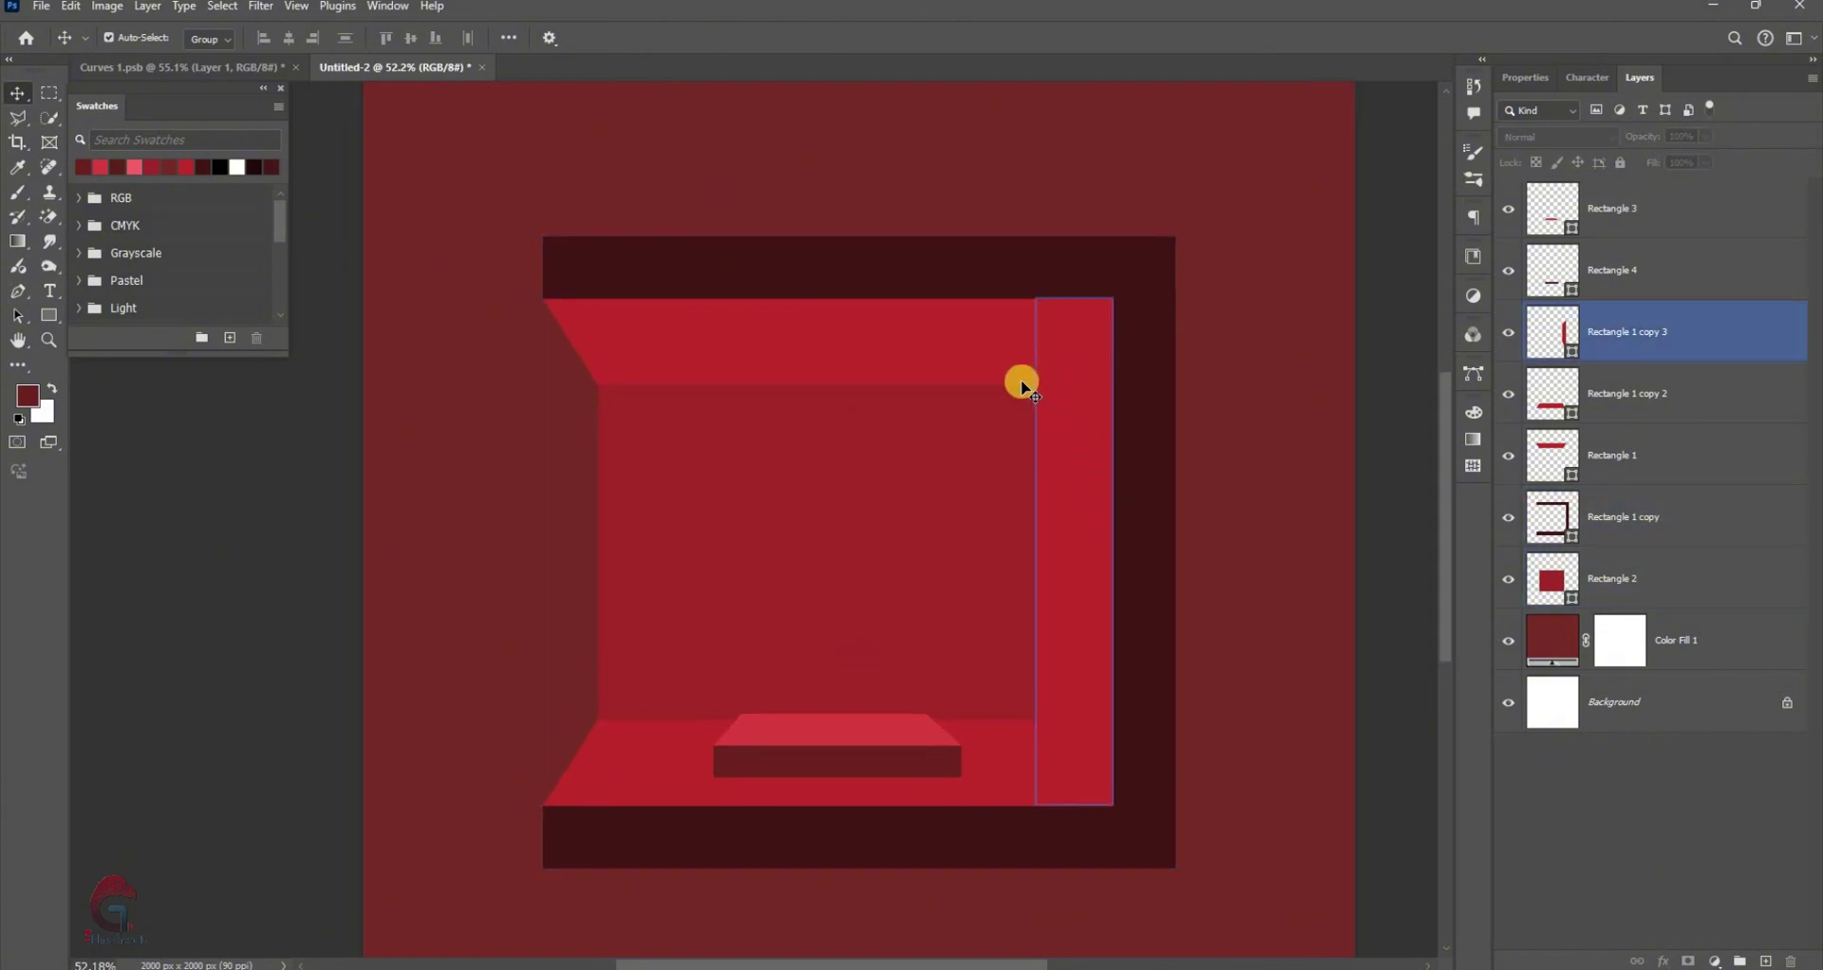
{"action": "left_click", "coordinate": [978, 395]}
{"action": "left_click", "coordinate": [876, 318]}
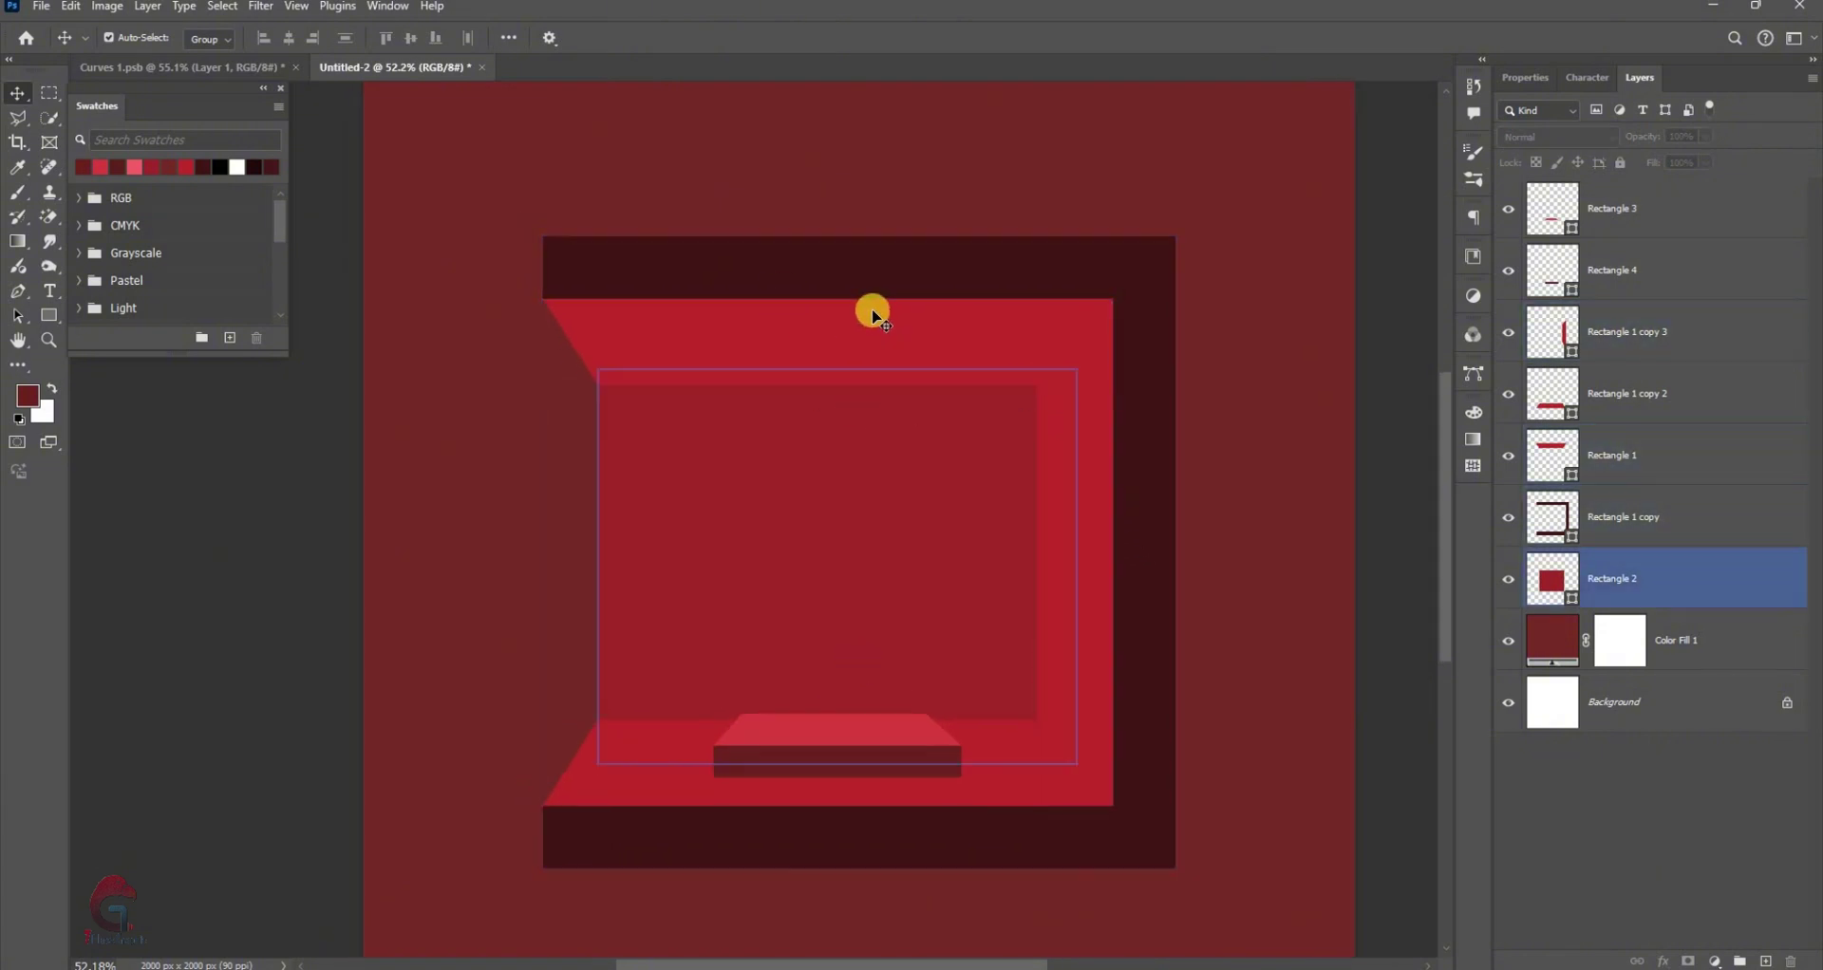
{"action": "left_click", "coordinate": [902, 344]}
{"action": "key", "text": "ctrl+t"}
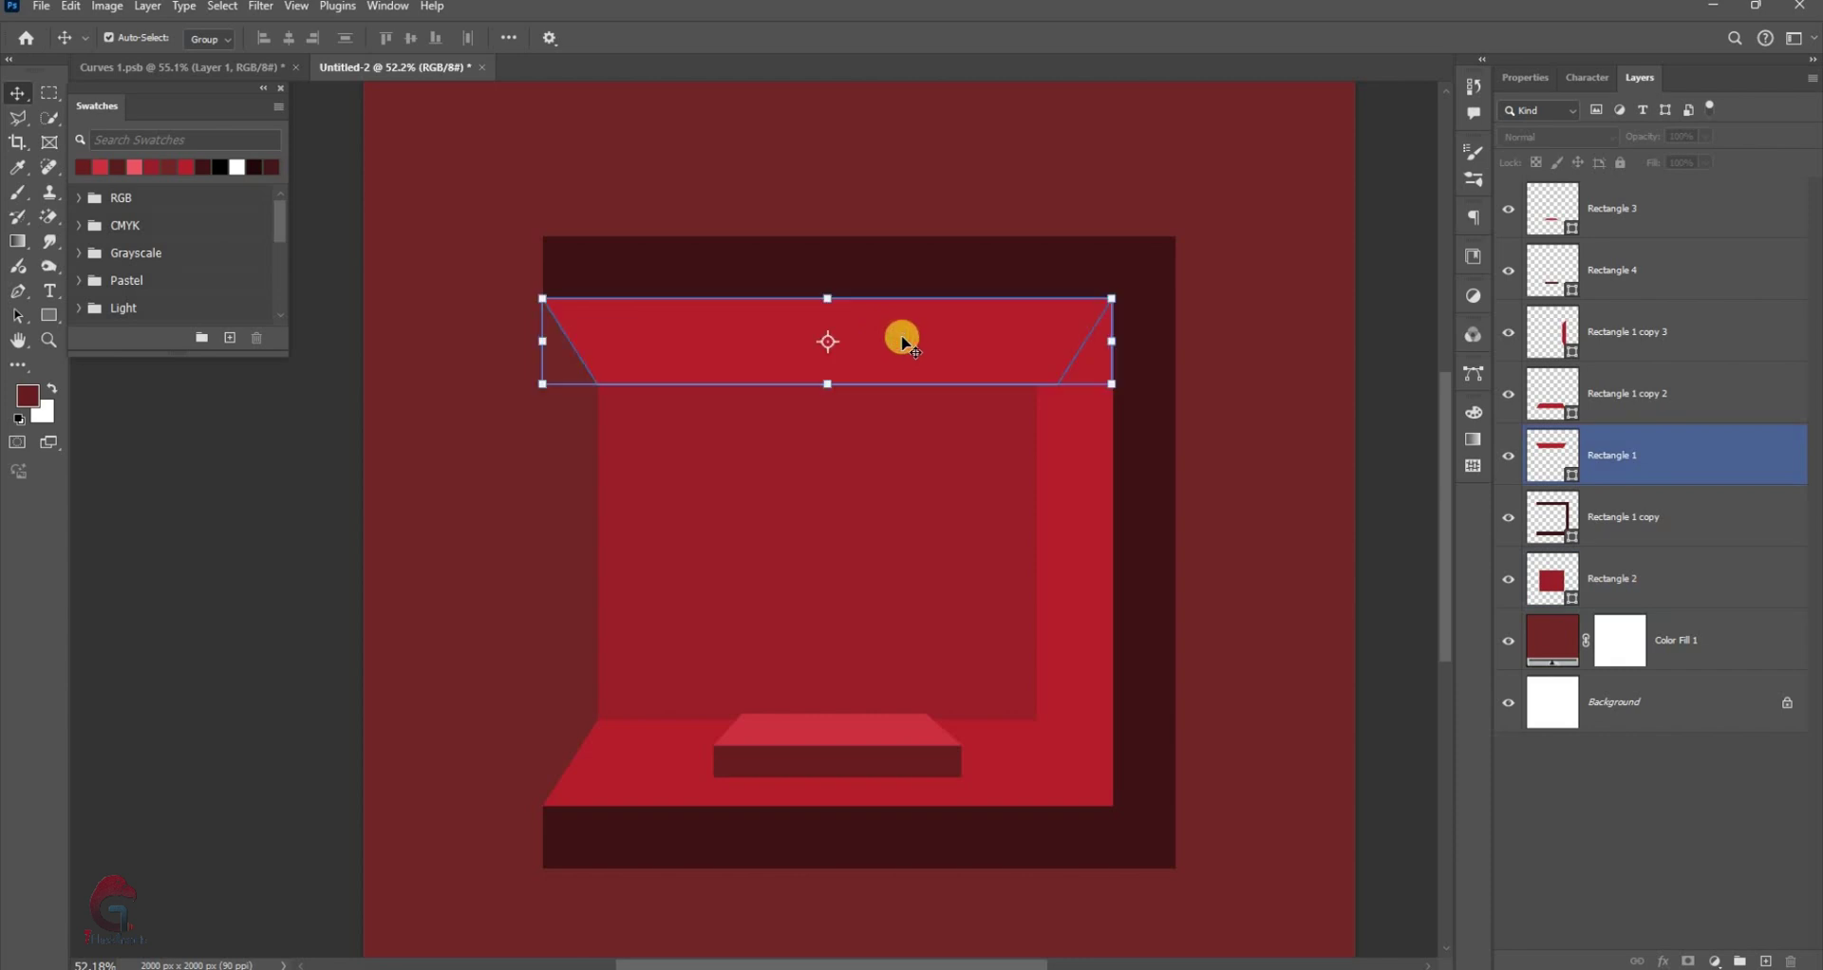
{"action": "scroll", "coordinate": [950, 455], "scroll_direction": "up", "scroll_amount": 2}
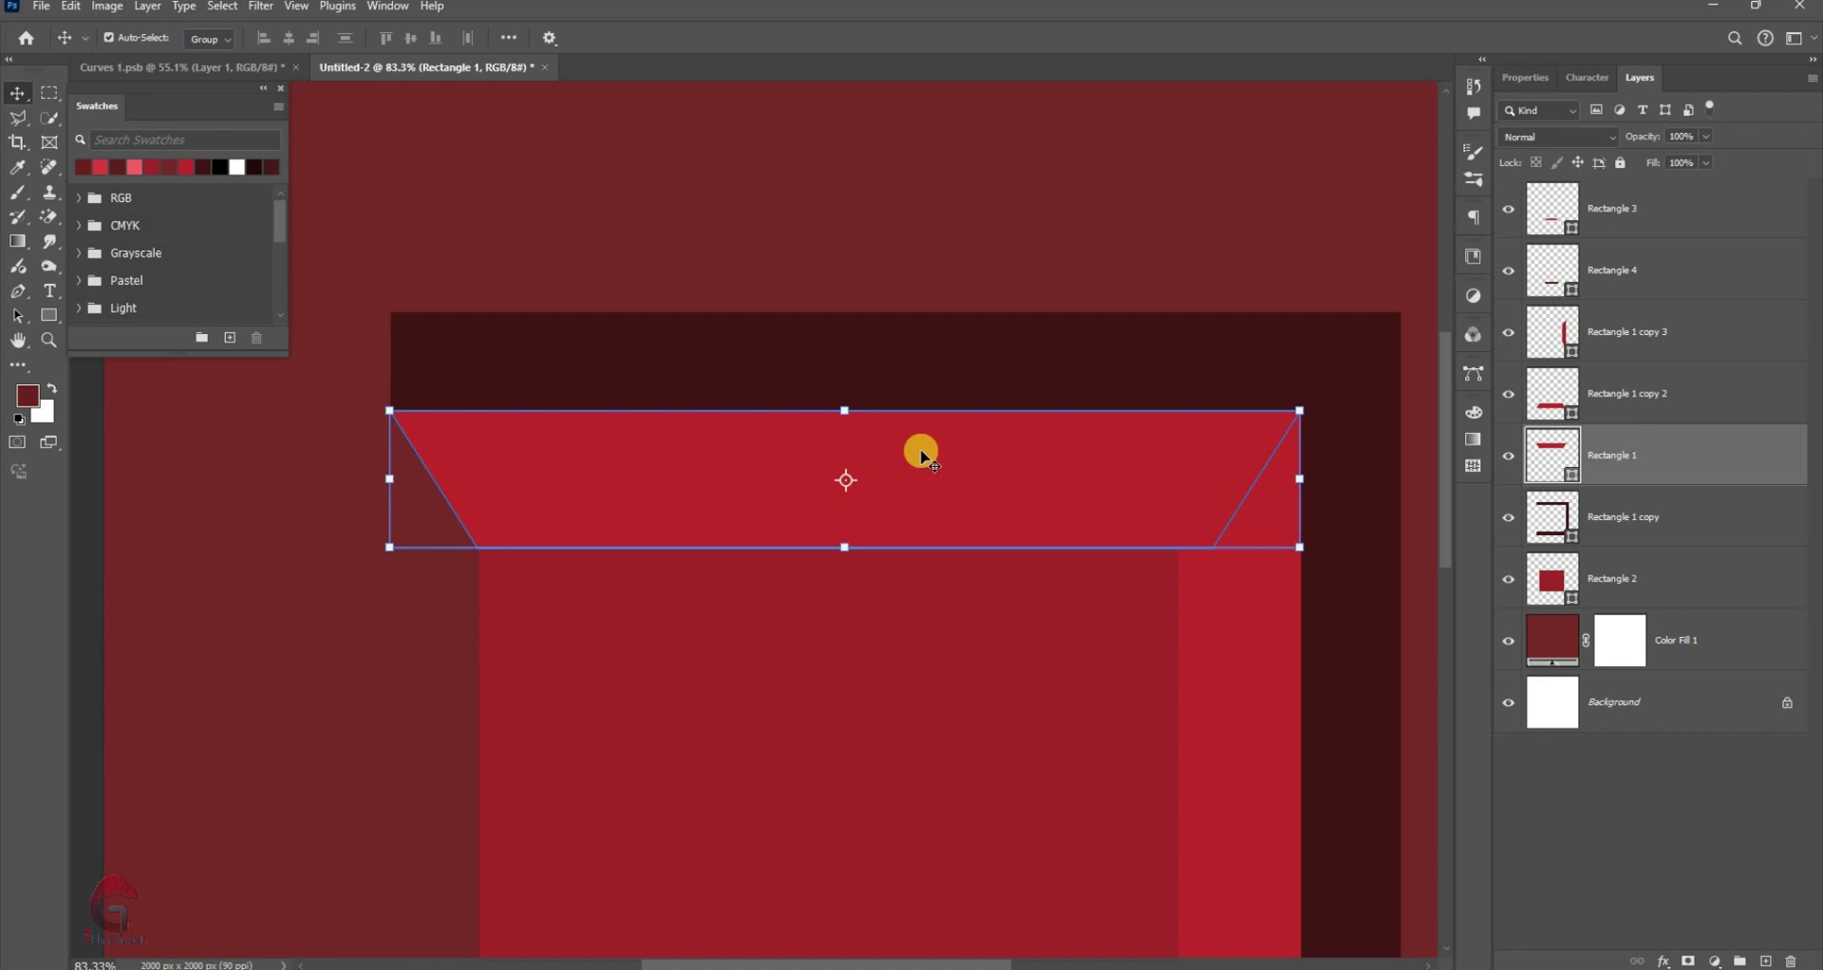
Make a smaller scaled copy of the ceiling trapezoid and fill it white
{"action": "key", "text": "ctrl+alt+t"}
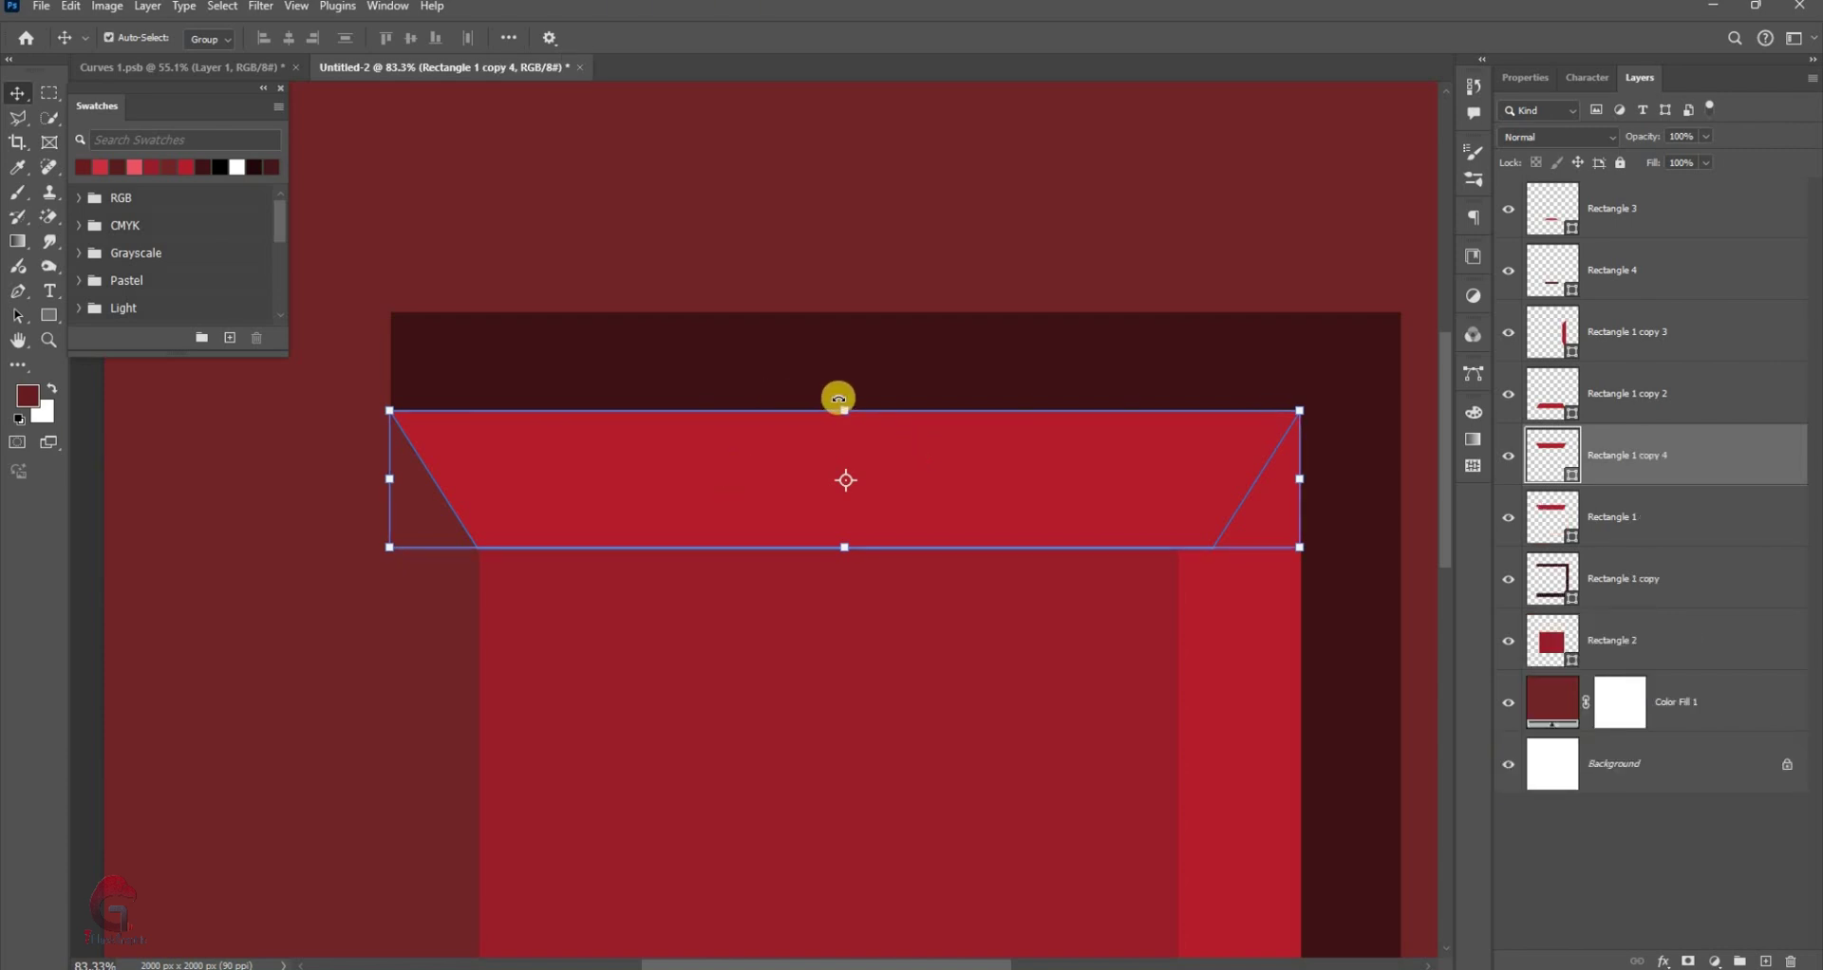
{"action": "left_click_drag", "start_coordinate": [846, 419], "coordinate": [850, 450]}
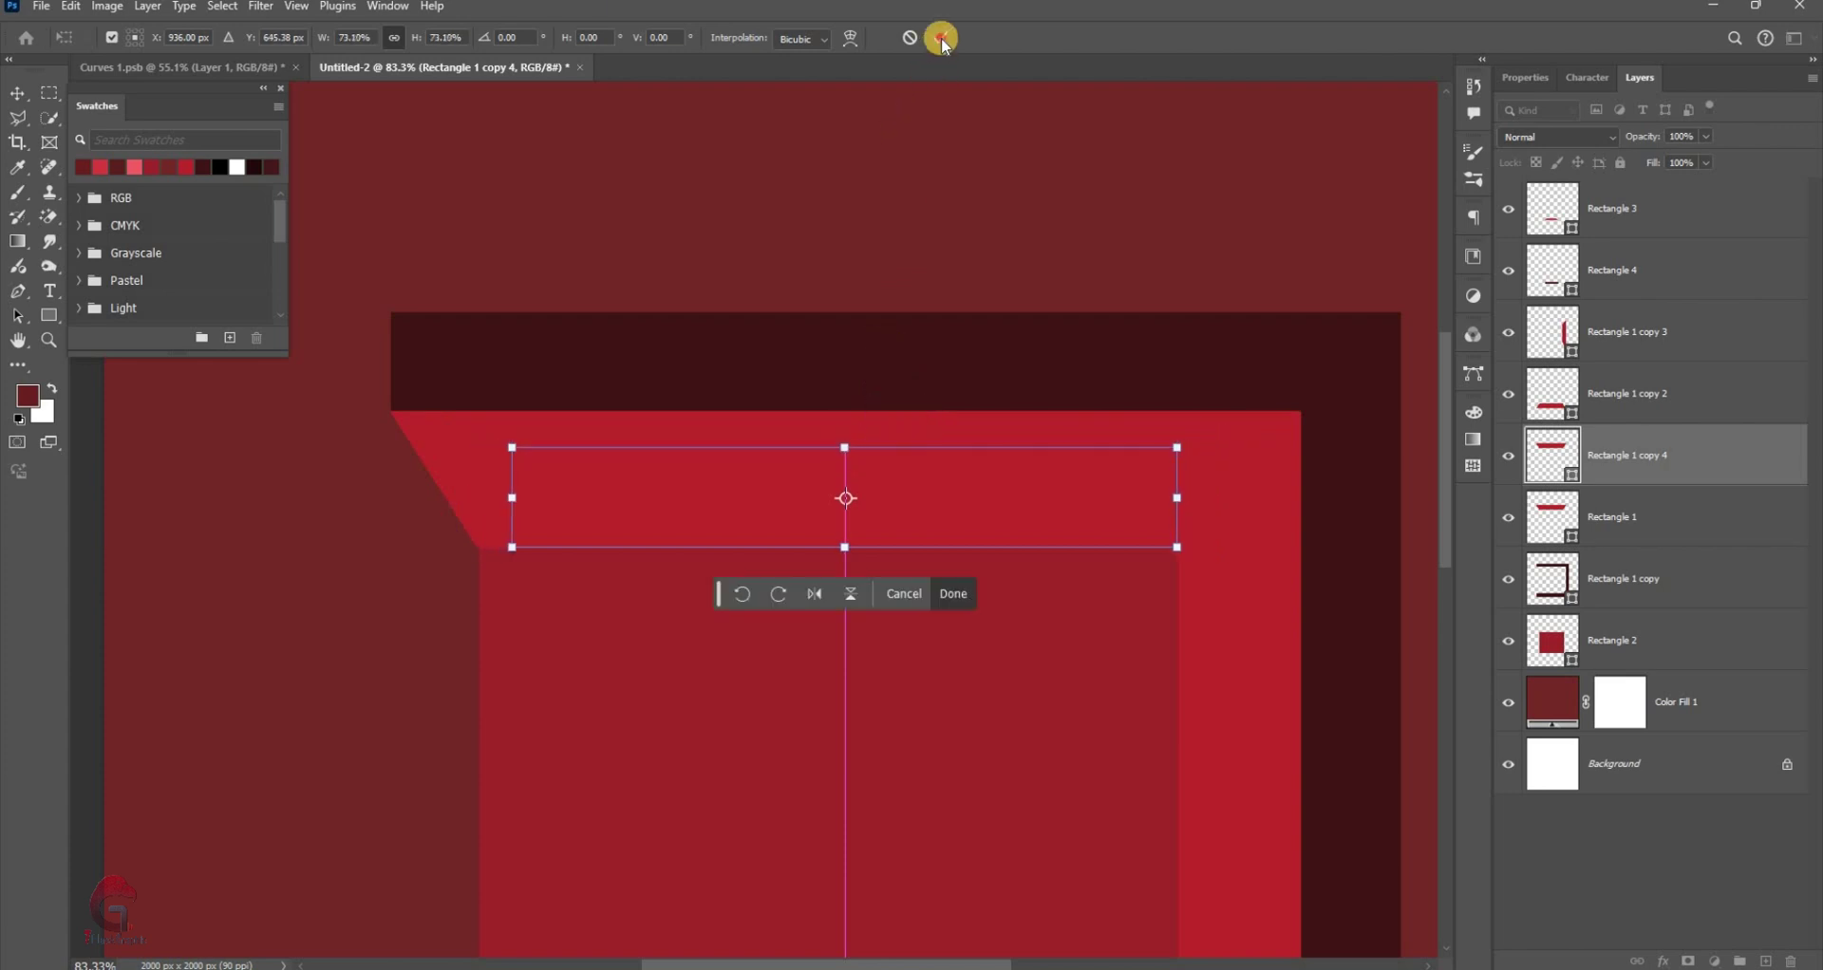
{"action": "key", "text": "Return"}
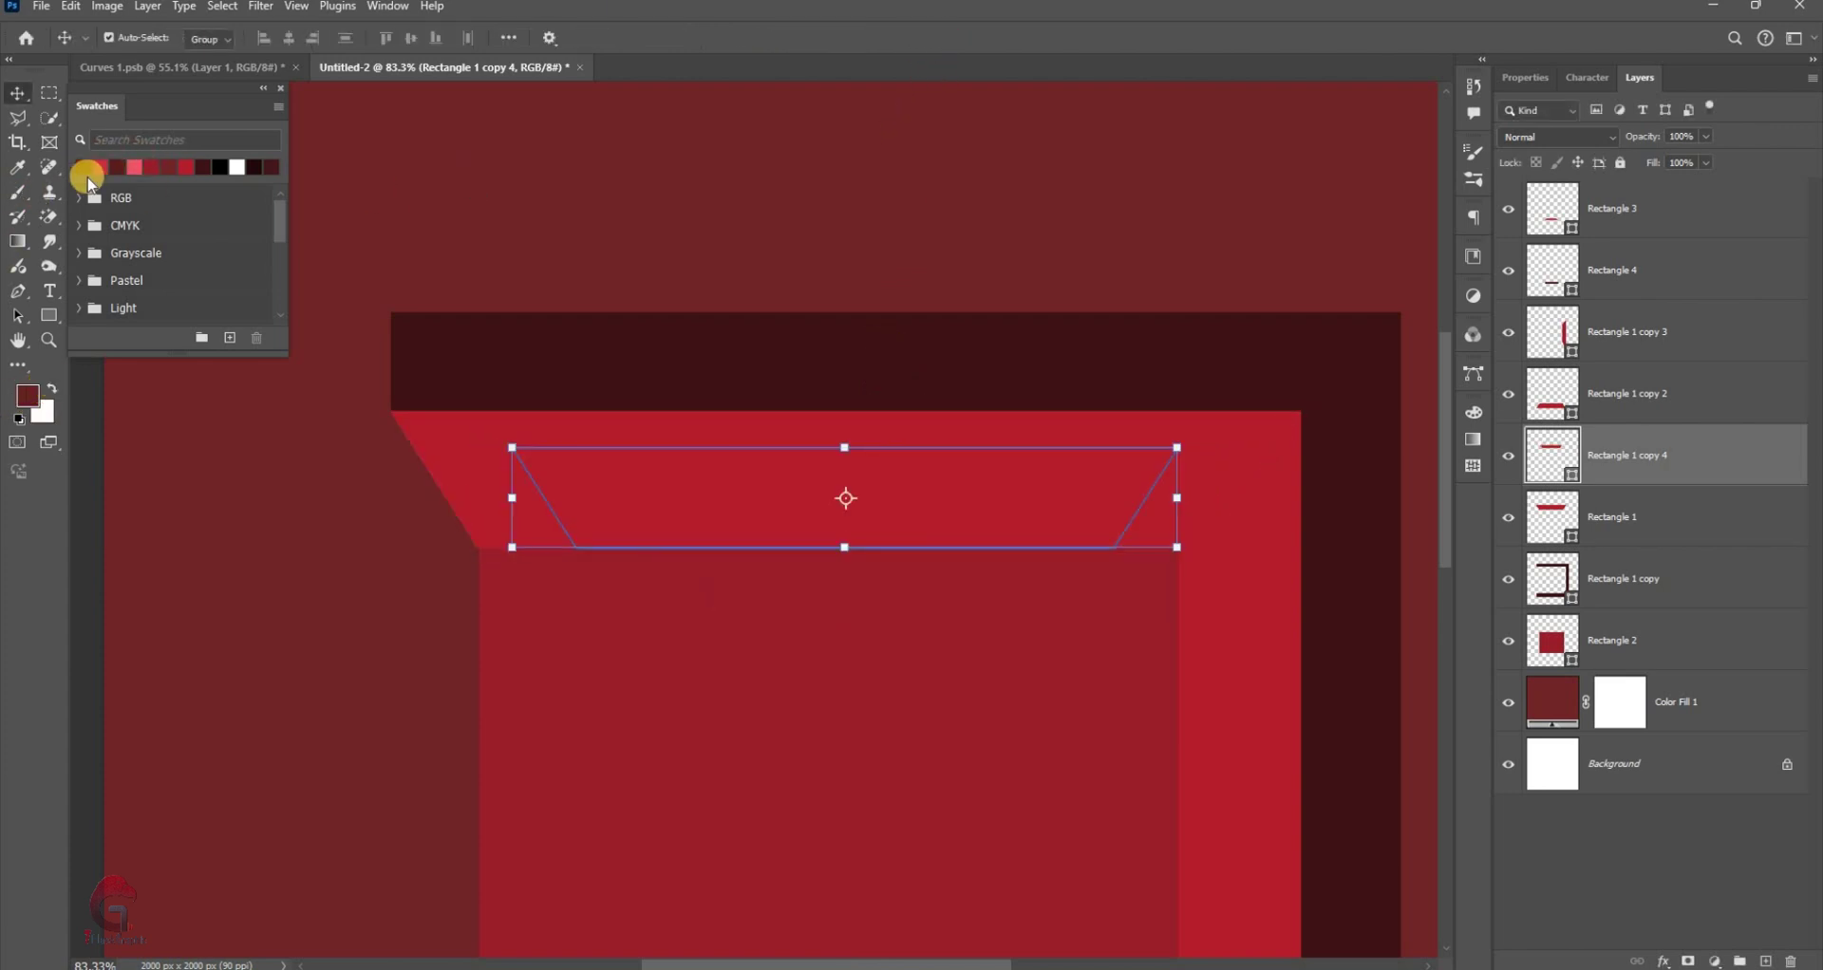
{"action": "key", "text": "x"}
{"action": "key", "text": "alt+BackSpace"}
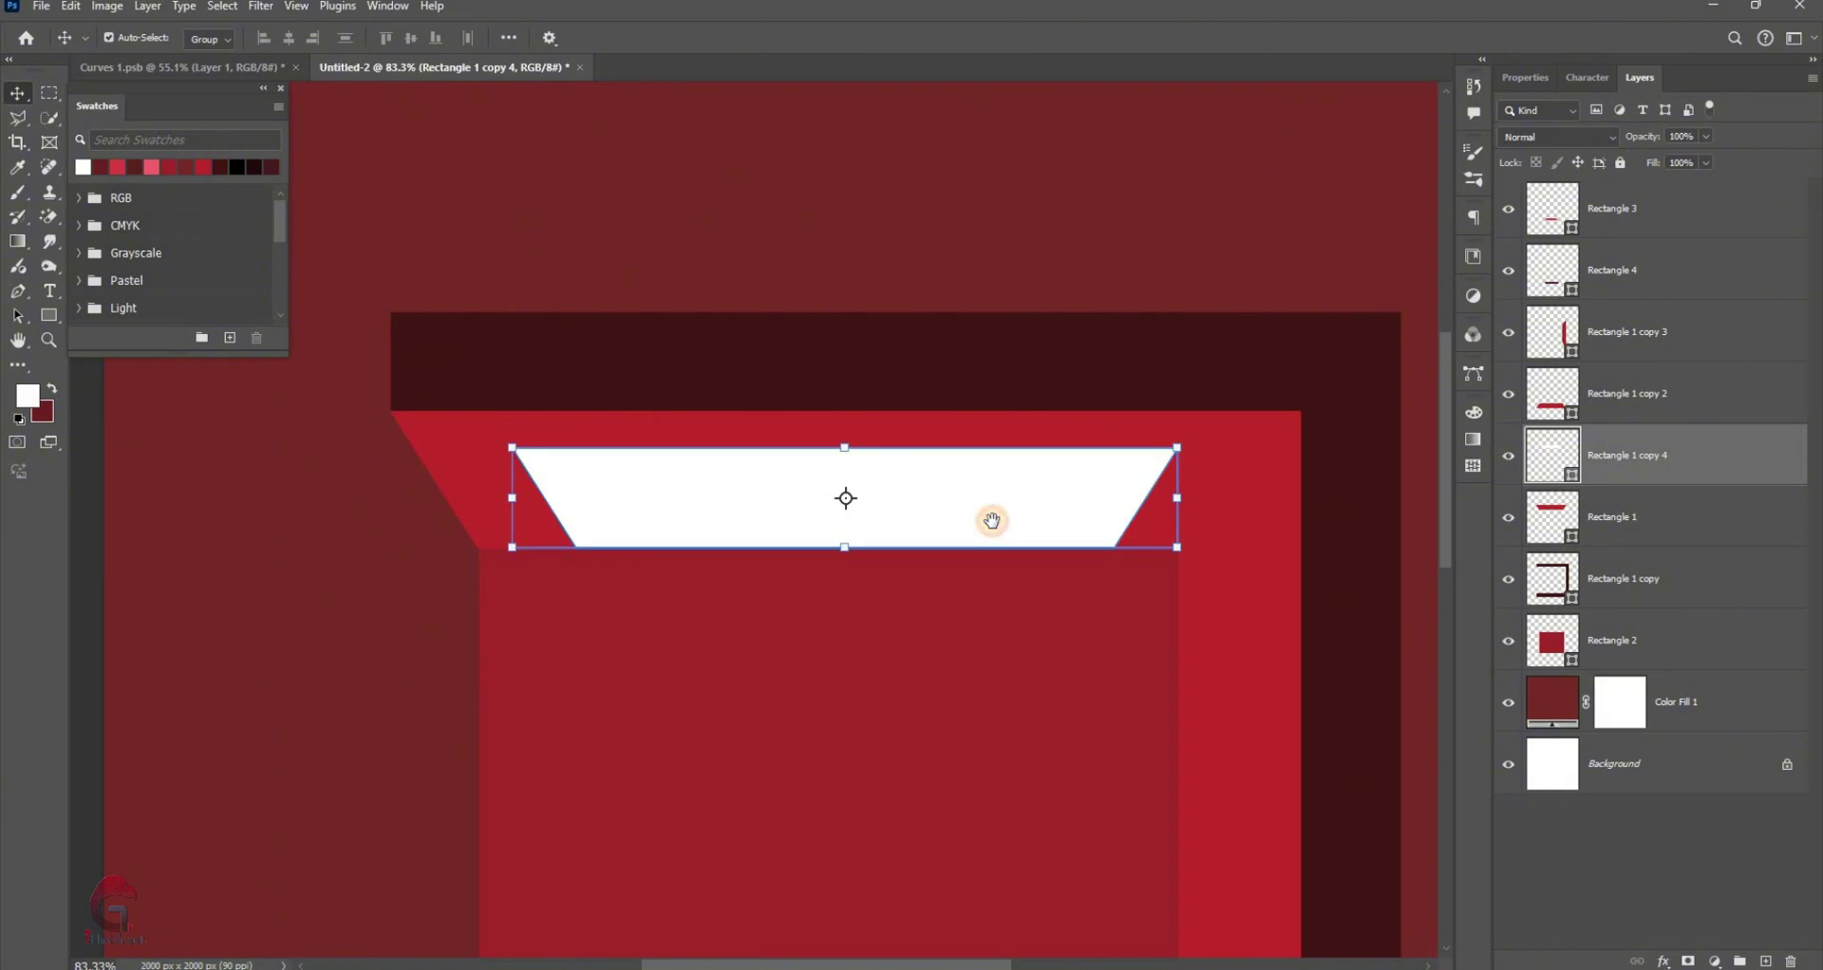
{"action": "left_click_drag", "start_coordinate": [990, 517], "coordinate": [885, 518]}
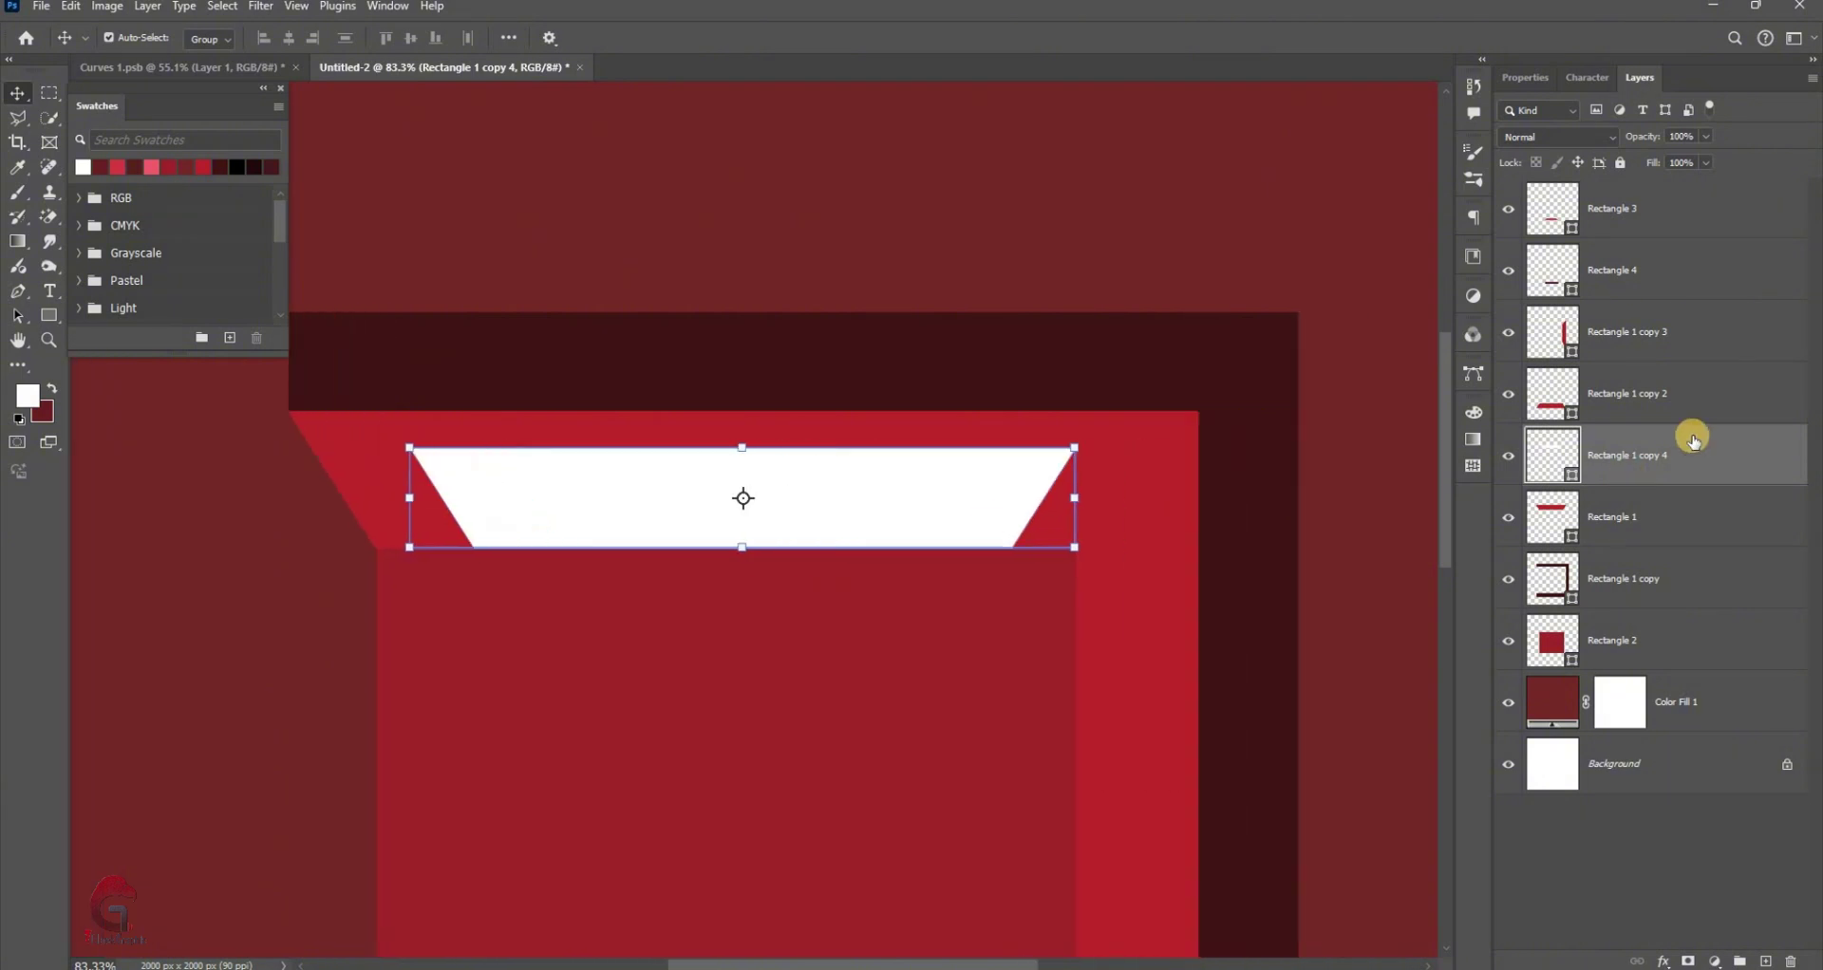
Give Rectangle 1 copy 4 a white Outer Glow with Softer technique and 18 px size
{"action": "right_click", "coordinate": [1601, 480]}
{"action": "left_click", "coordinate": [1301, 355]}
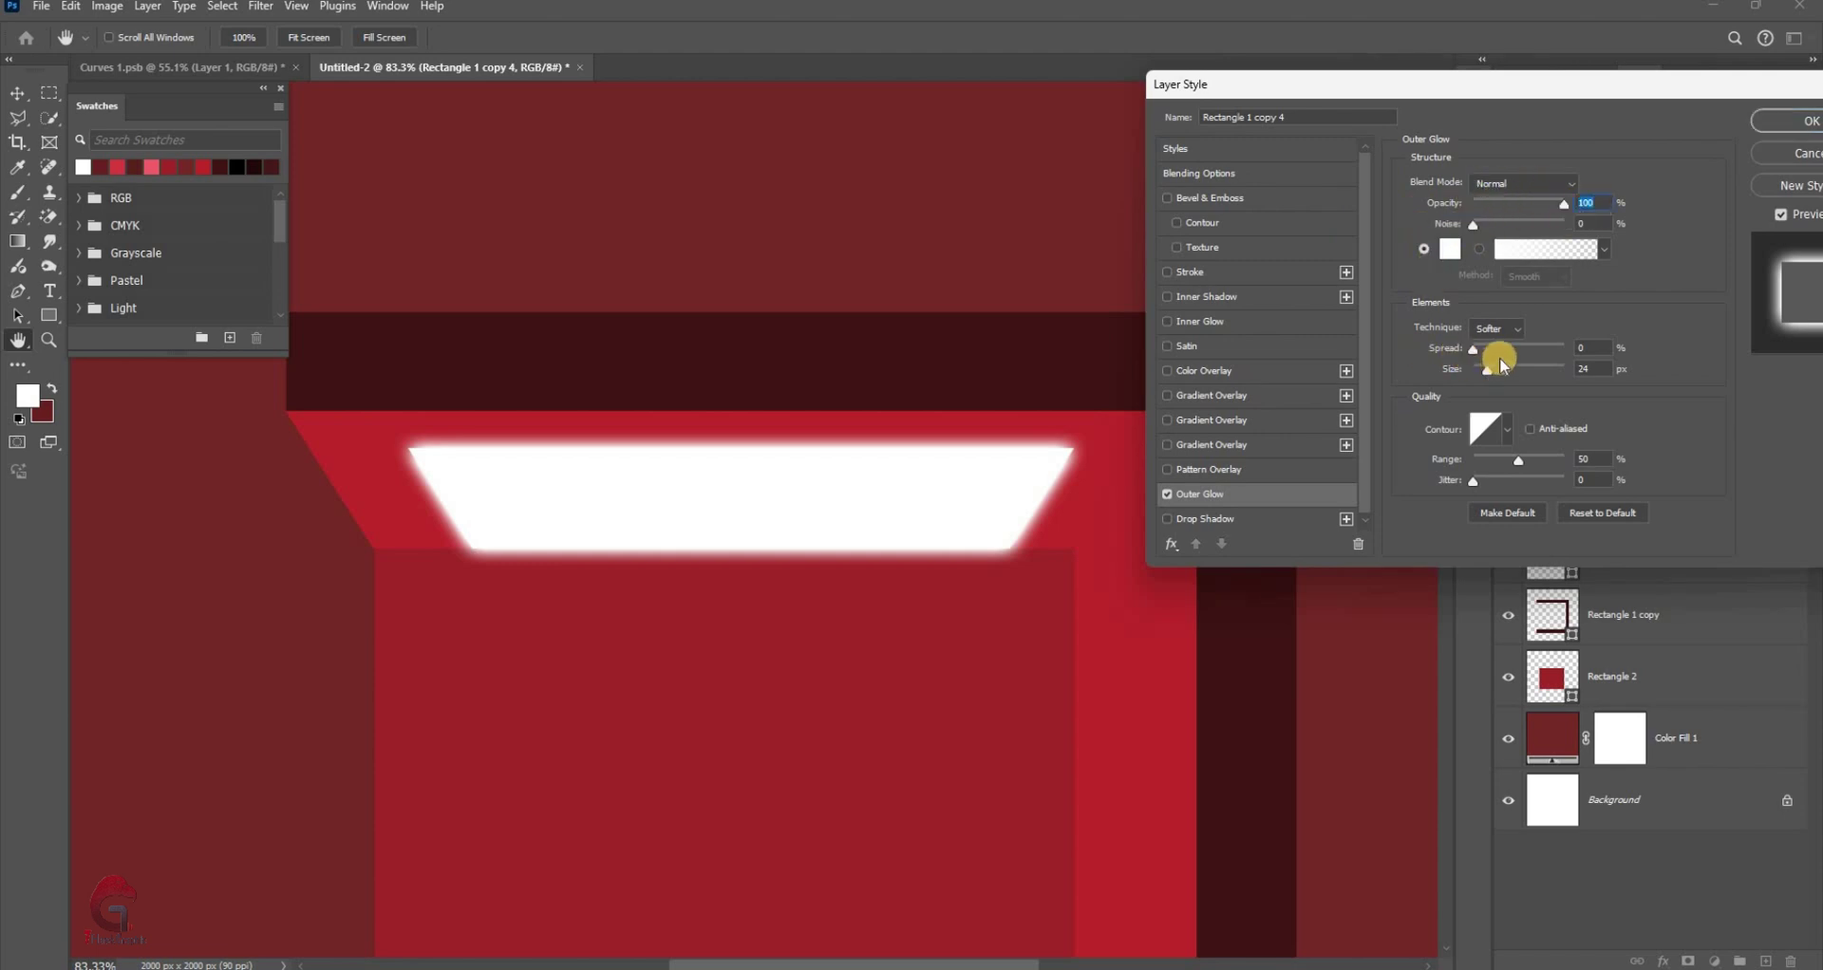
{"action": "left_click", "coordinate": [1497, 329]}
{"action": "left_click_drag", "start_coordinate": [1495, 372], "coordinate": [1488, 378]}
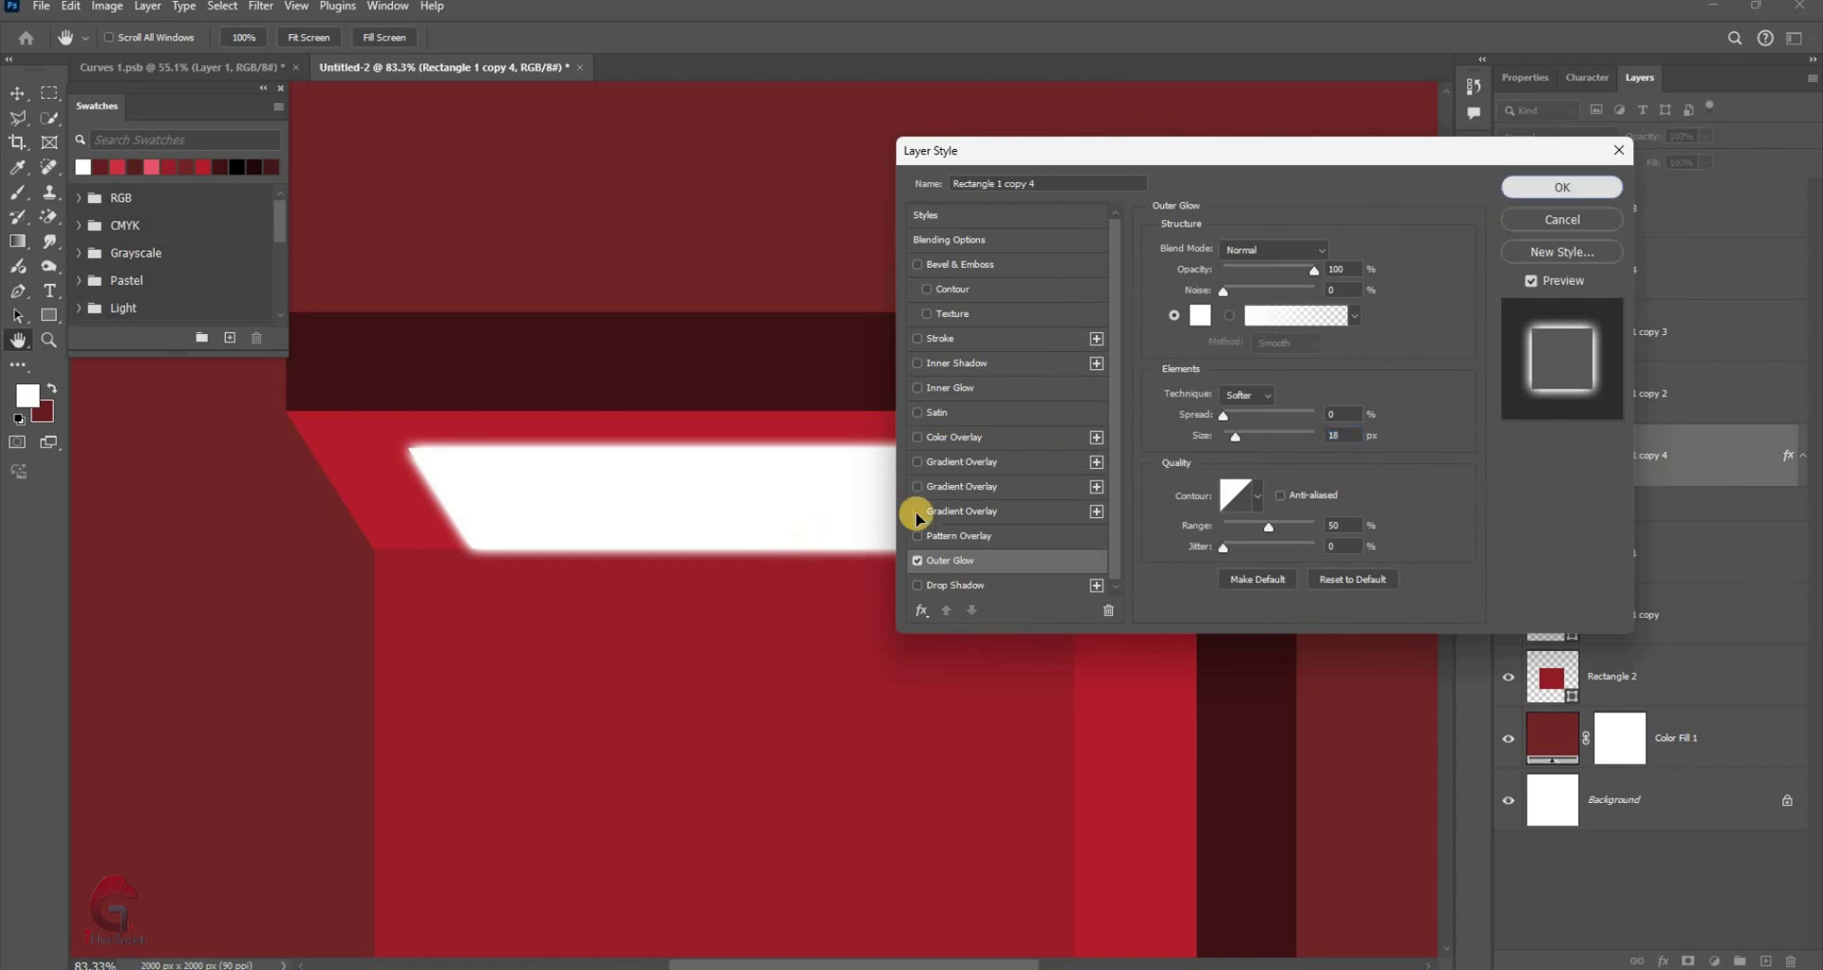
{"action": "key", "text": "Return"}
{"action": "left_click_drag", "start_coordinate": [954, 519], "coordinate": [1034, 514]}
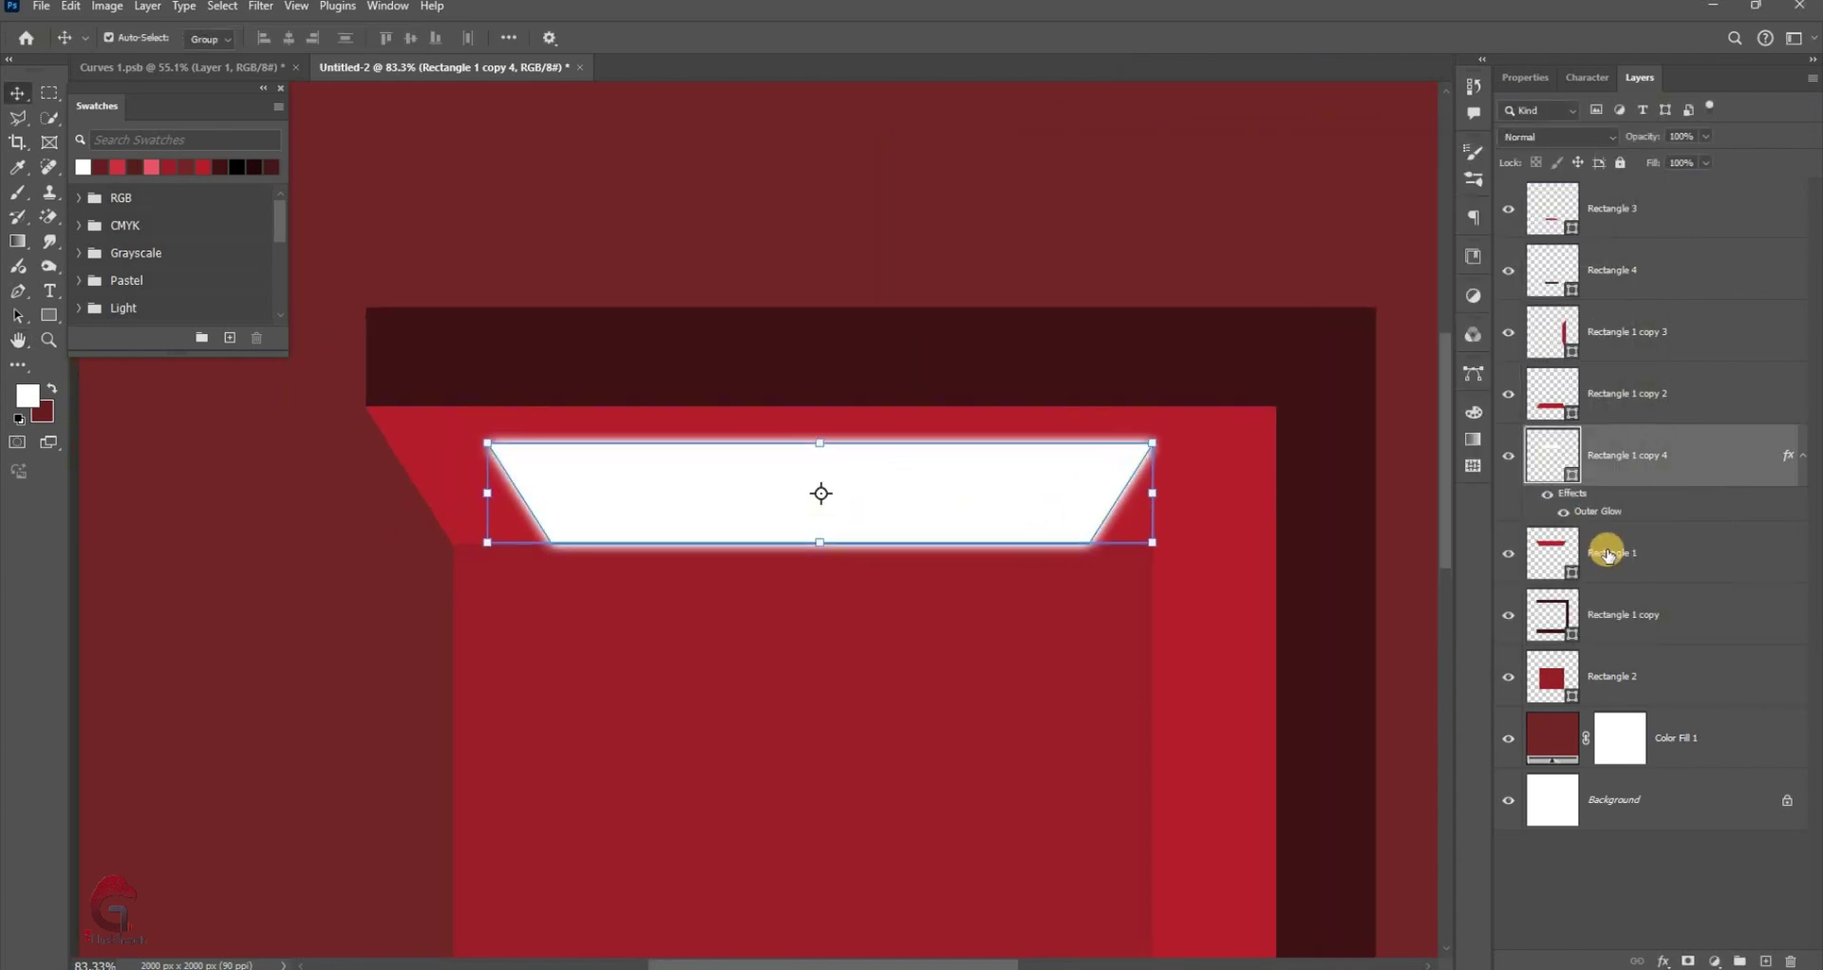
Add a new Layer 1 clipped to the Rectangle 1 ceiling band
{"action": "left_click", "coordinate": [1610, 559]}
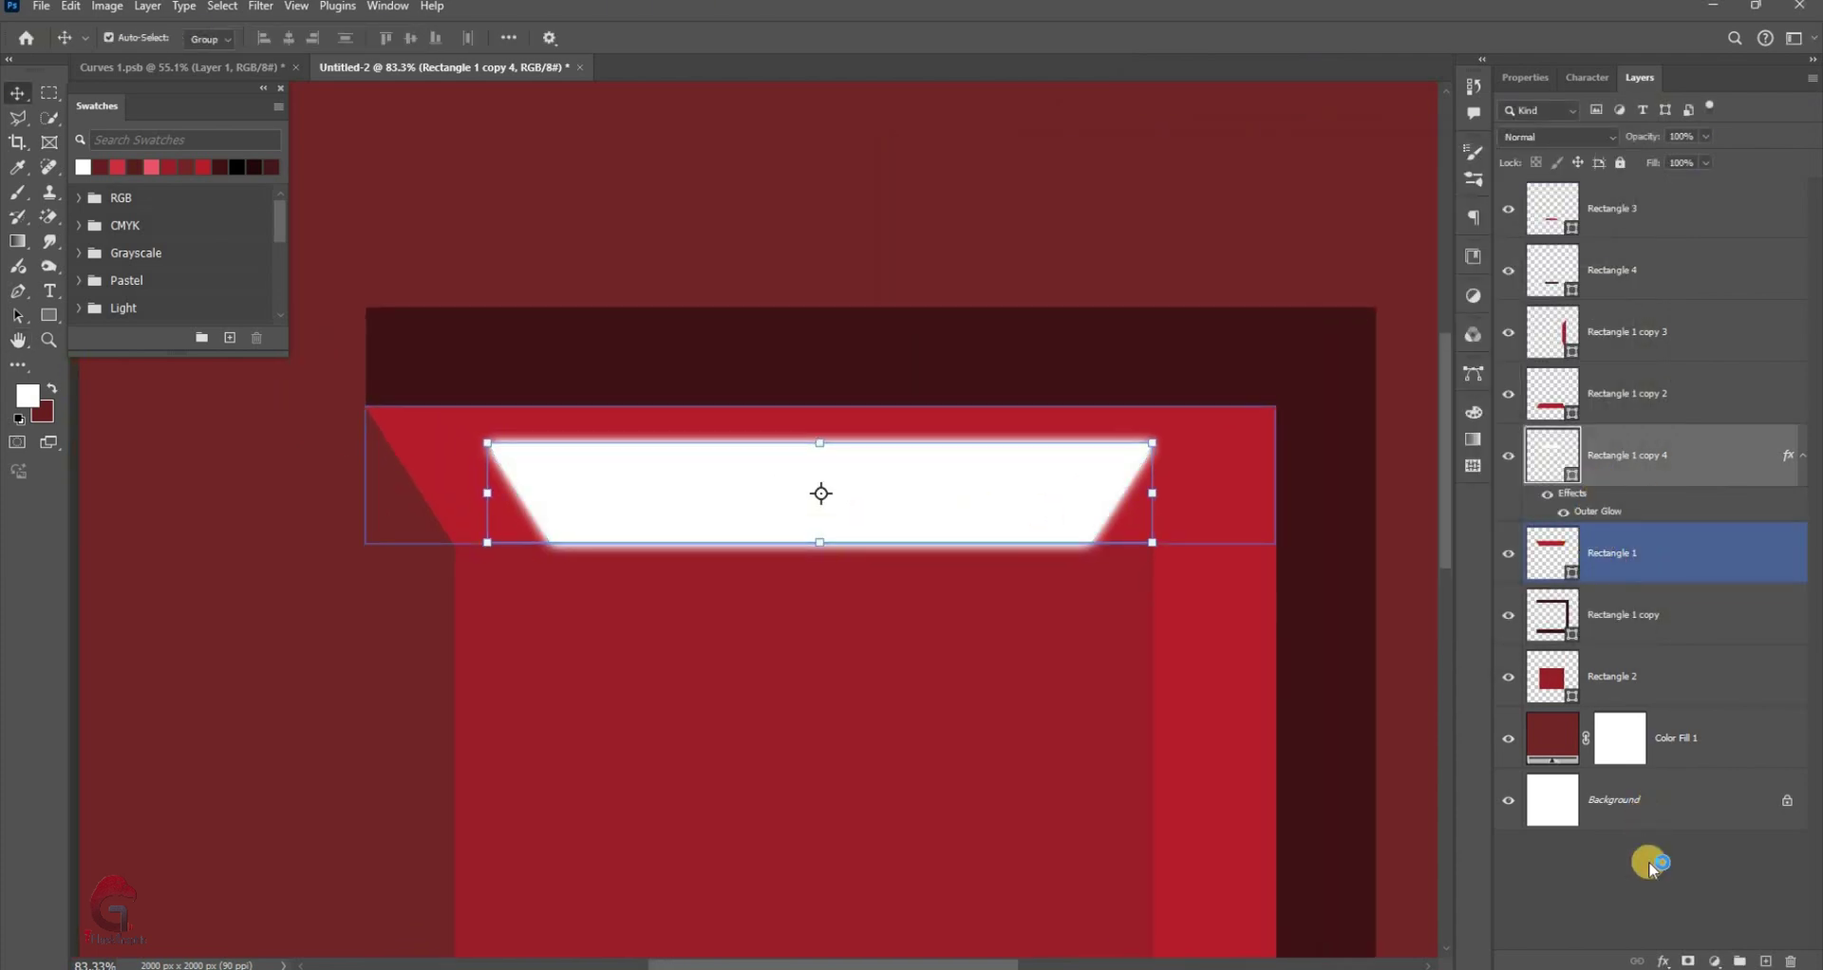
{"action": "key", "text": "ctrl+shift+alt+n"}
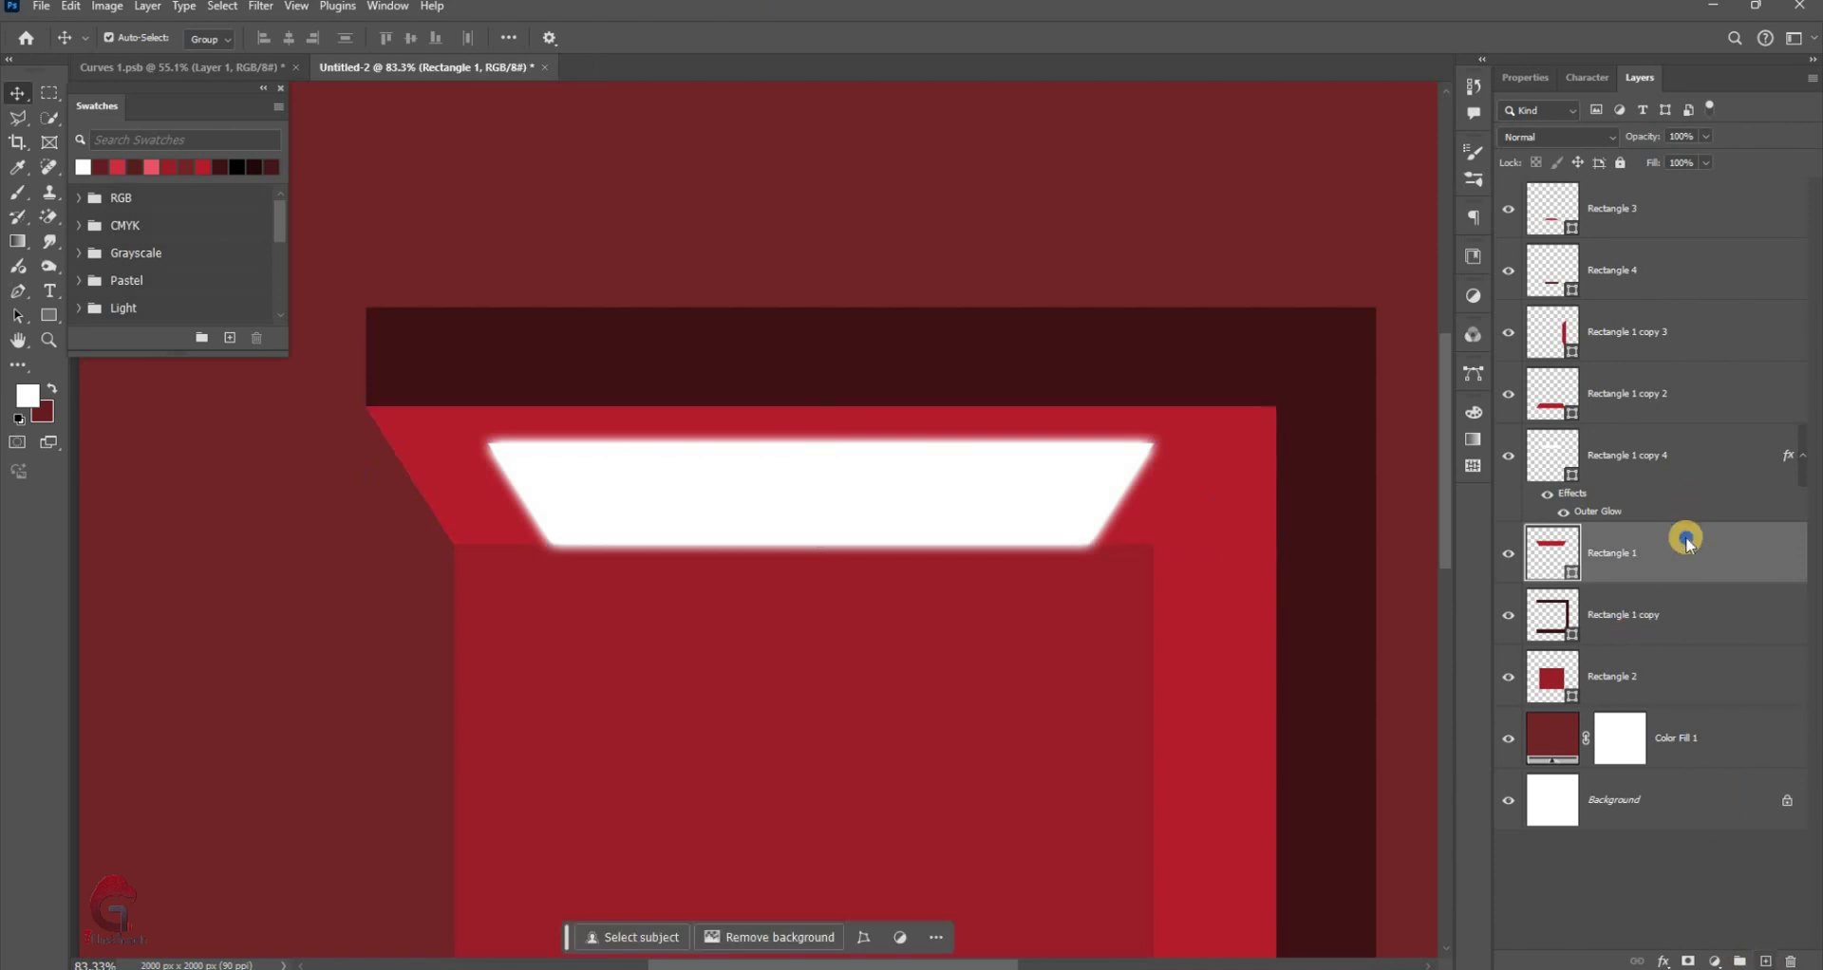
{"action": "right_click", "coordinate": [1696, 437]}
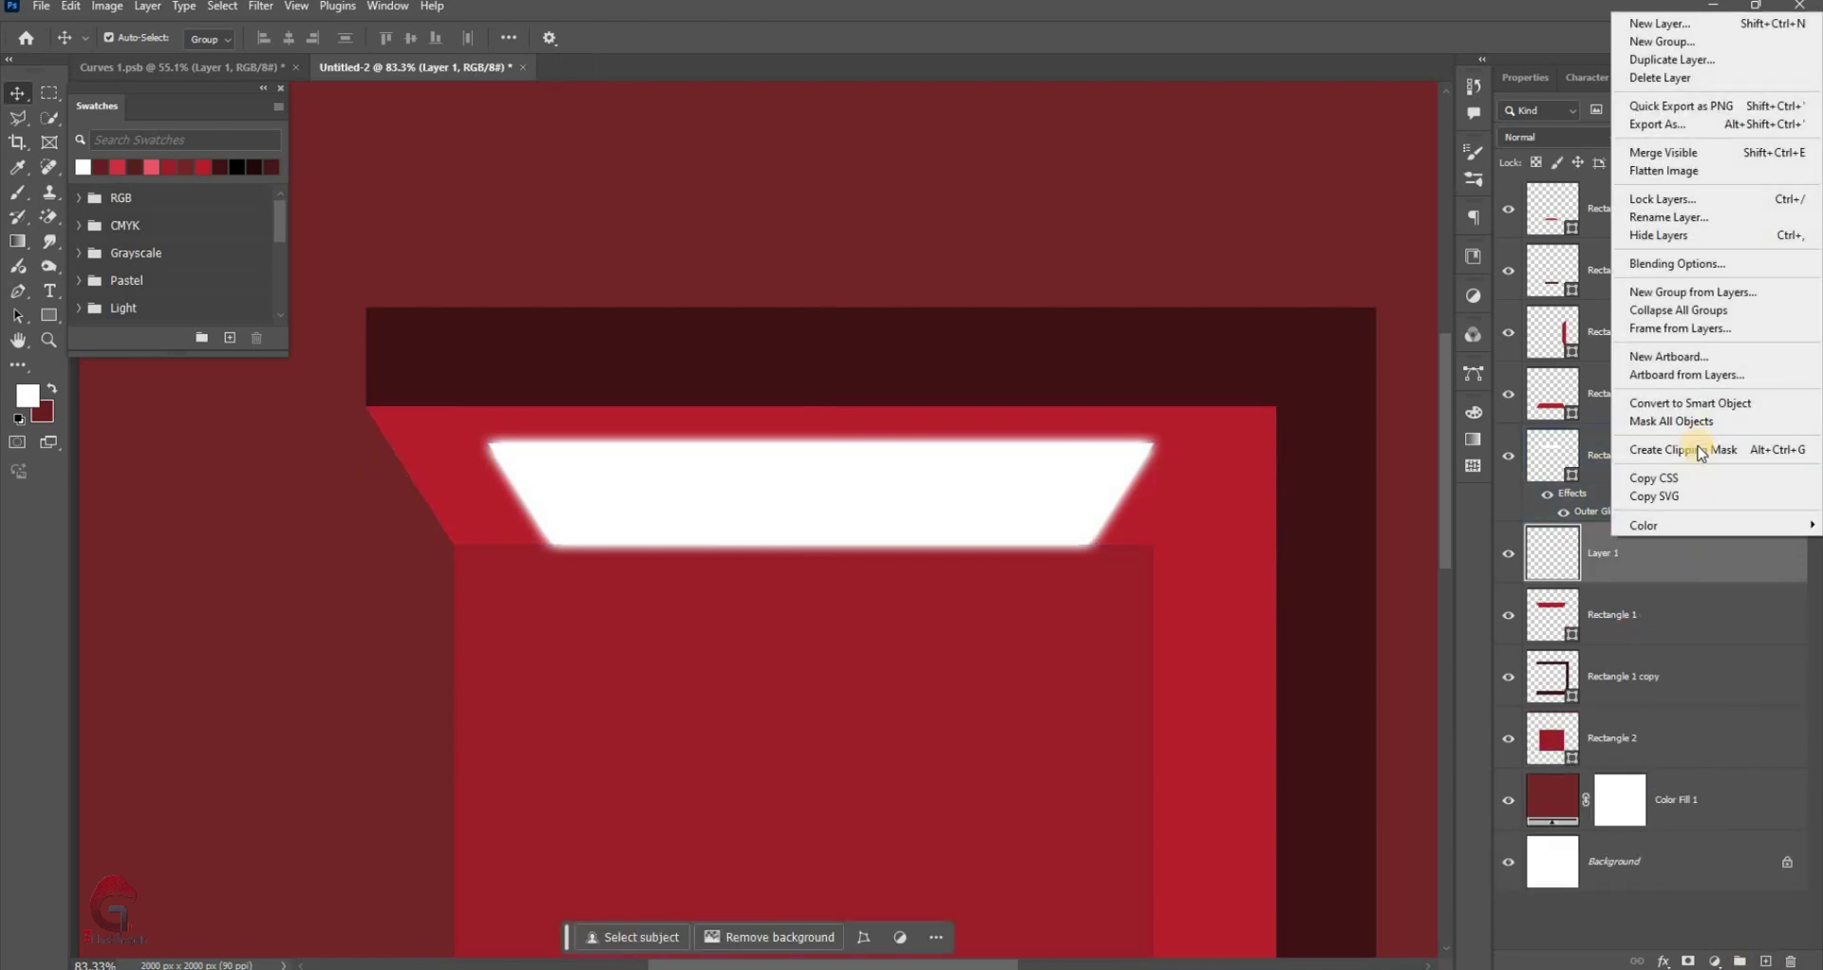
{"action": "key", "text": "ctrl+alt+g"}
{"action": "left_click", "coordinate": [17, 191]}
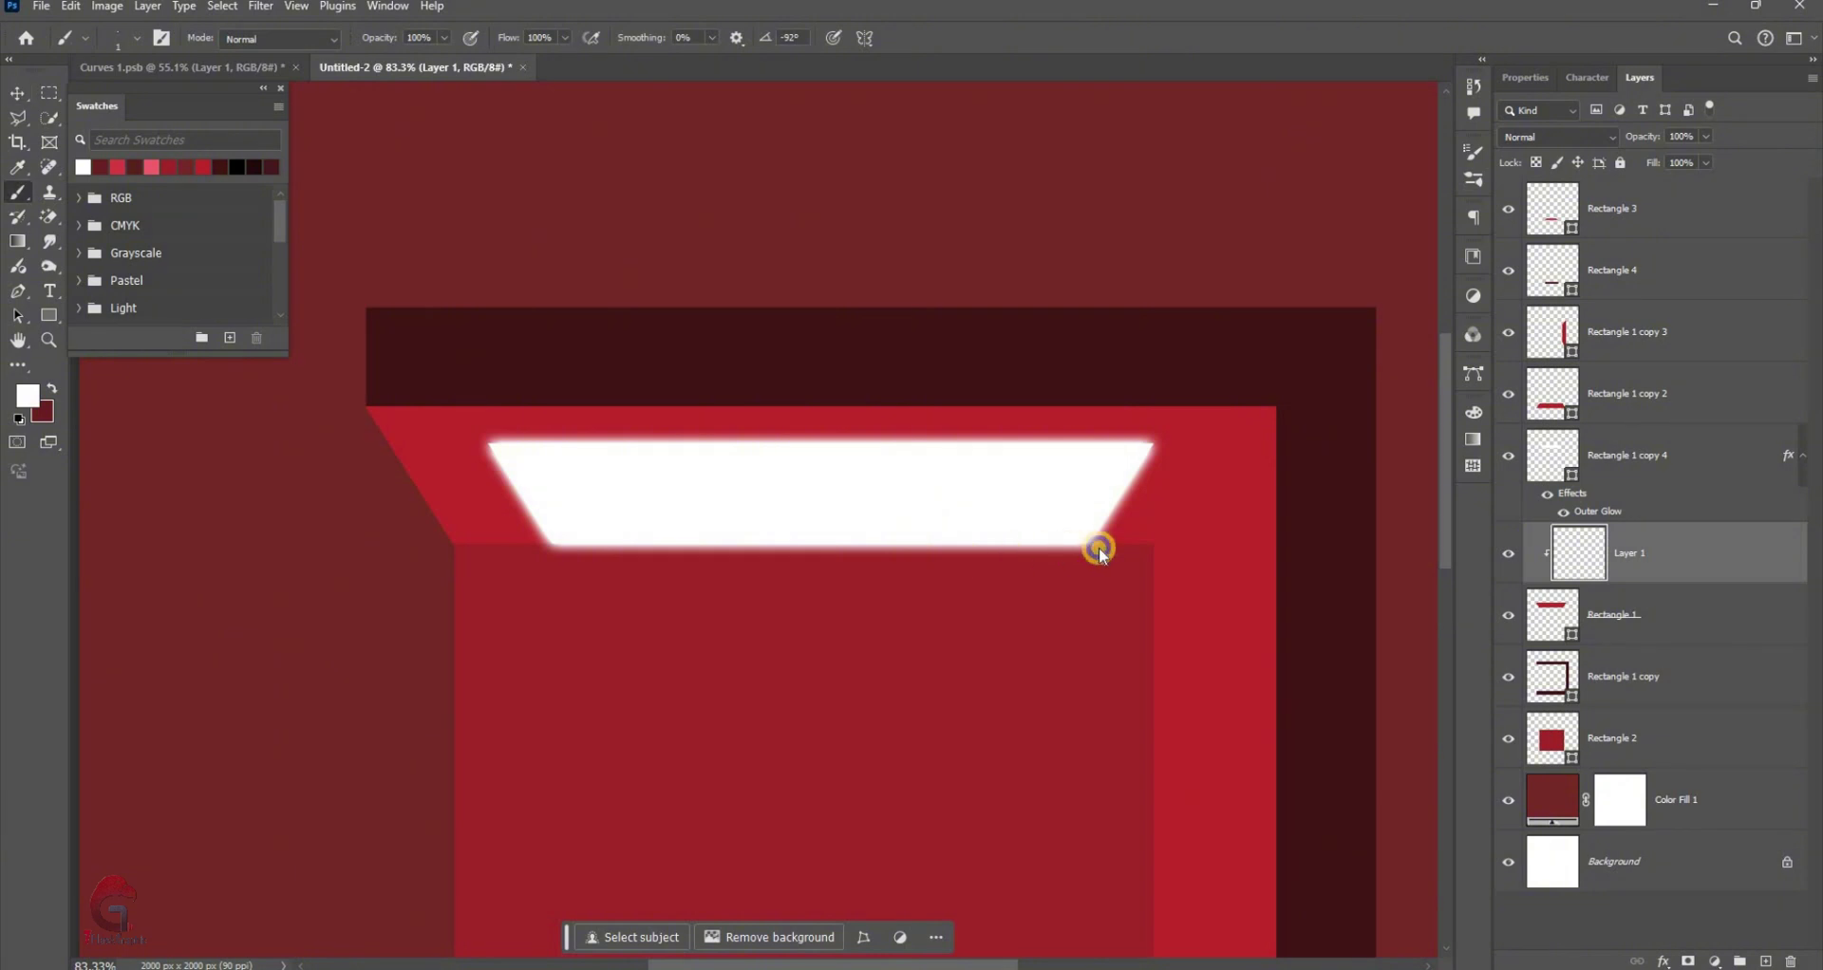
Paint soft white glow around the ceiling light with a roughly 594 px soft brush
{"action": "right_click", "coordinate": [907, 525], "text": "alt"}
{"action": "right_click", "coordinate": [918, 634], "text": "alt"}
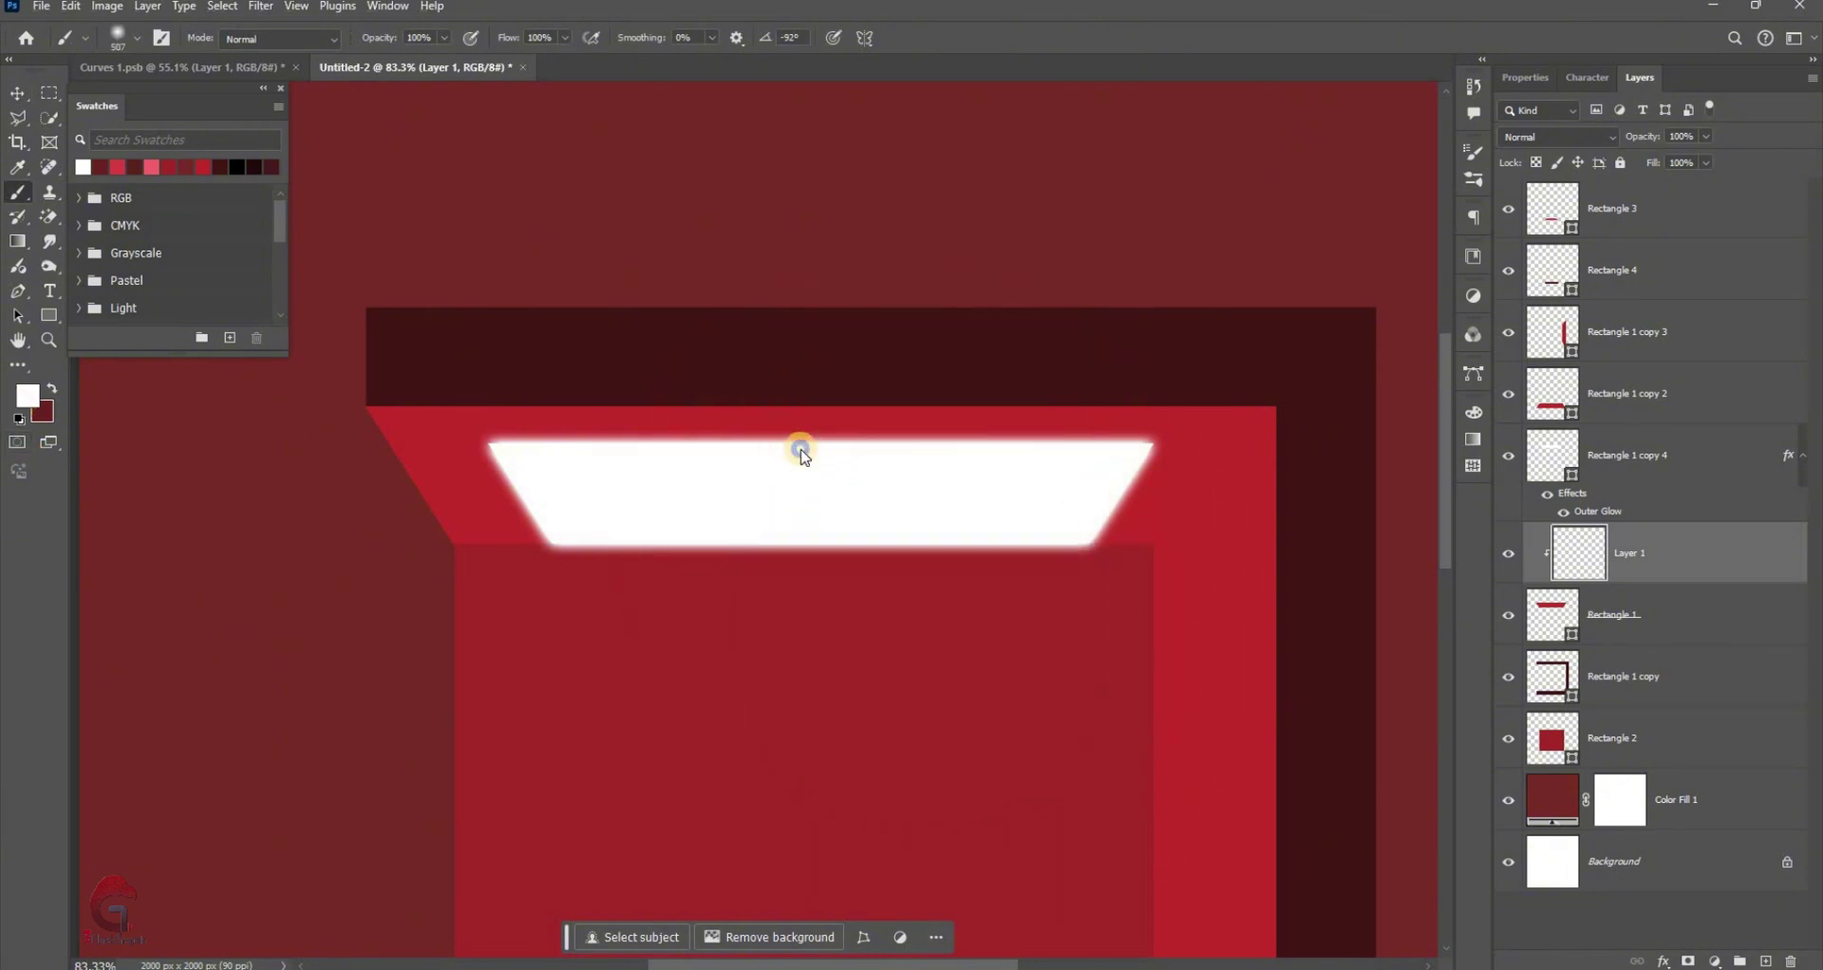
{"action": "right_click", "coordinate": [641, 677], "text": "alt"}
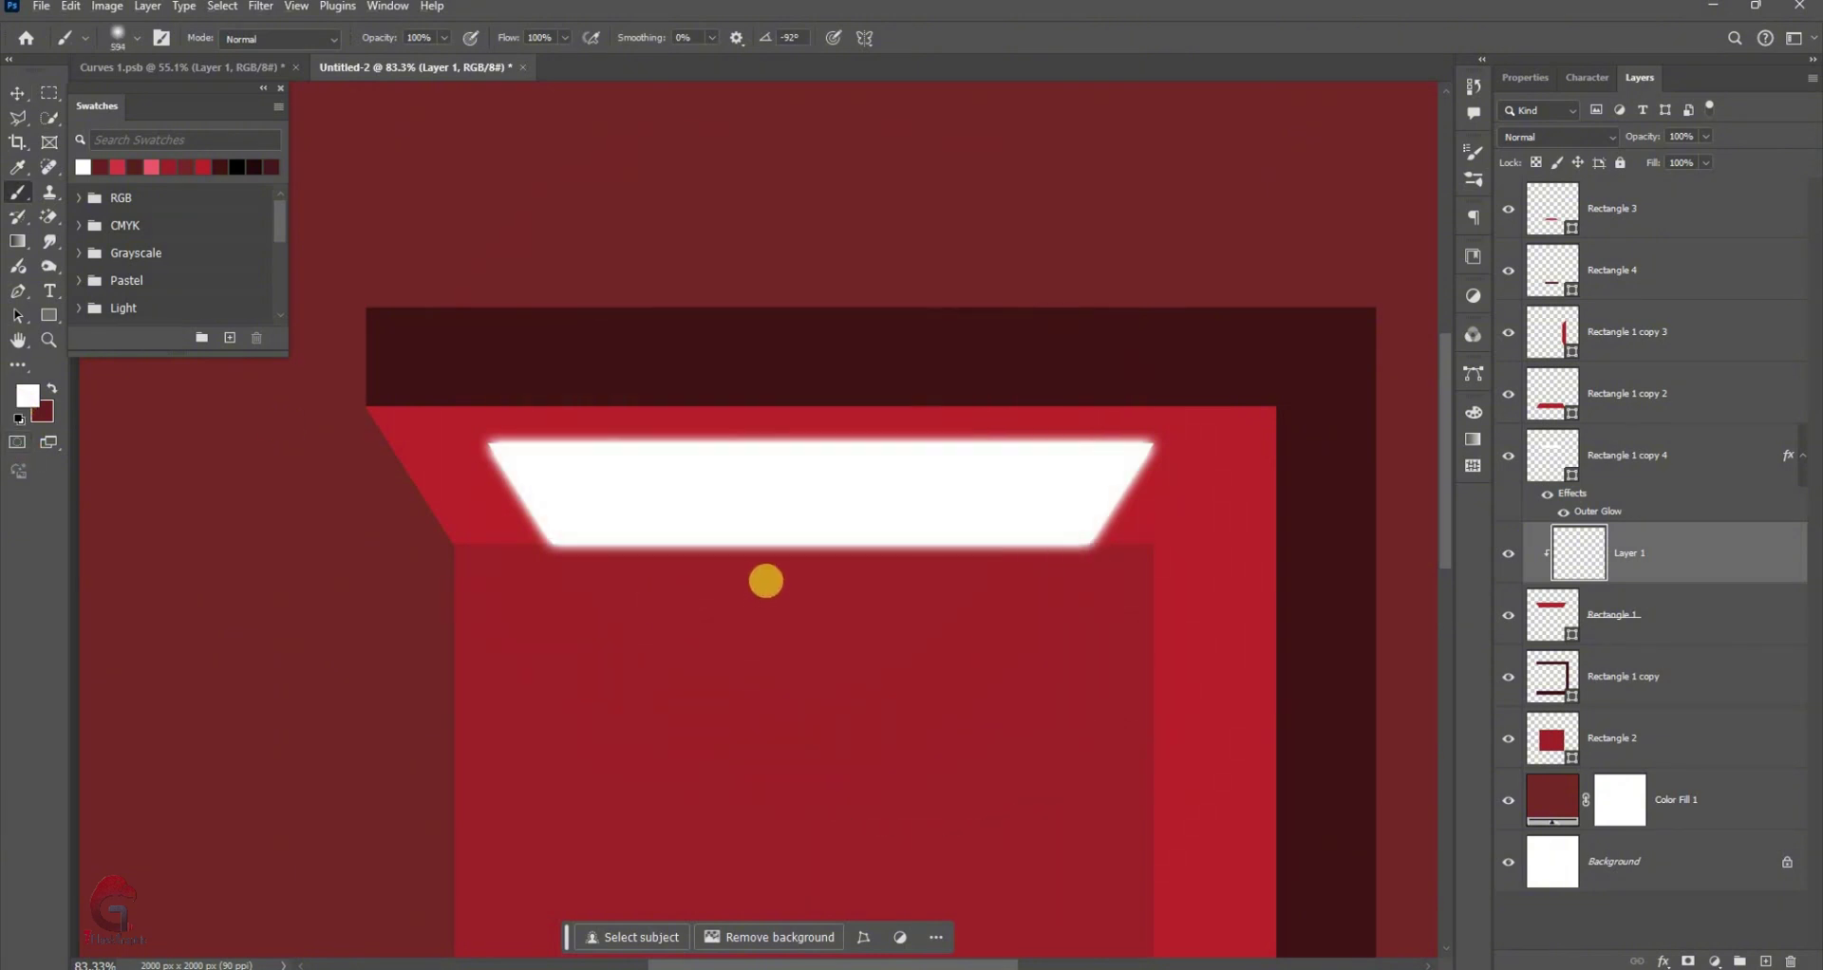
{"action": "left_click_drag", "start_coordinate": [767, 582], "coordinate": [851, 615]}
{"action": "mouse_move", "coordinate": [1005, 627]}
{"action": "left_mouse_down"}
{"action": "mouse_move", "coordinate": [968, 521]}
{"action": "mouse_move", "coordinate": [989, 458]}
{"action": "left_mouse_up"}
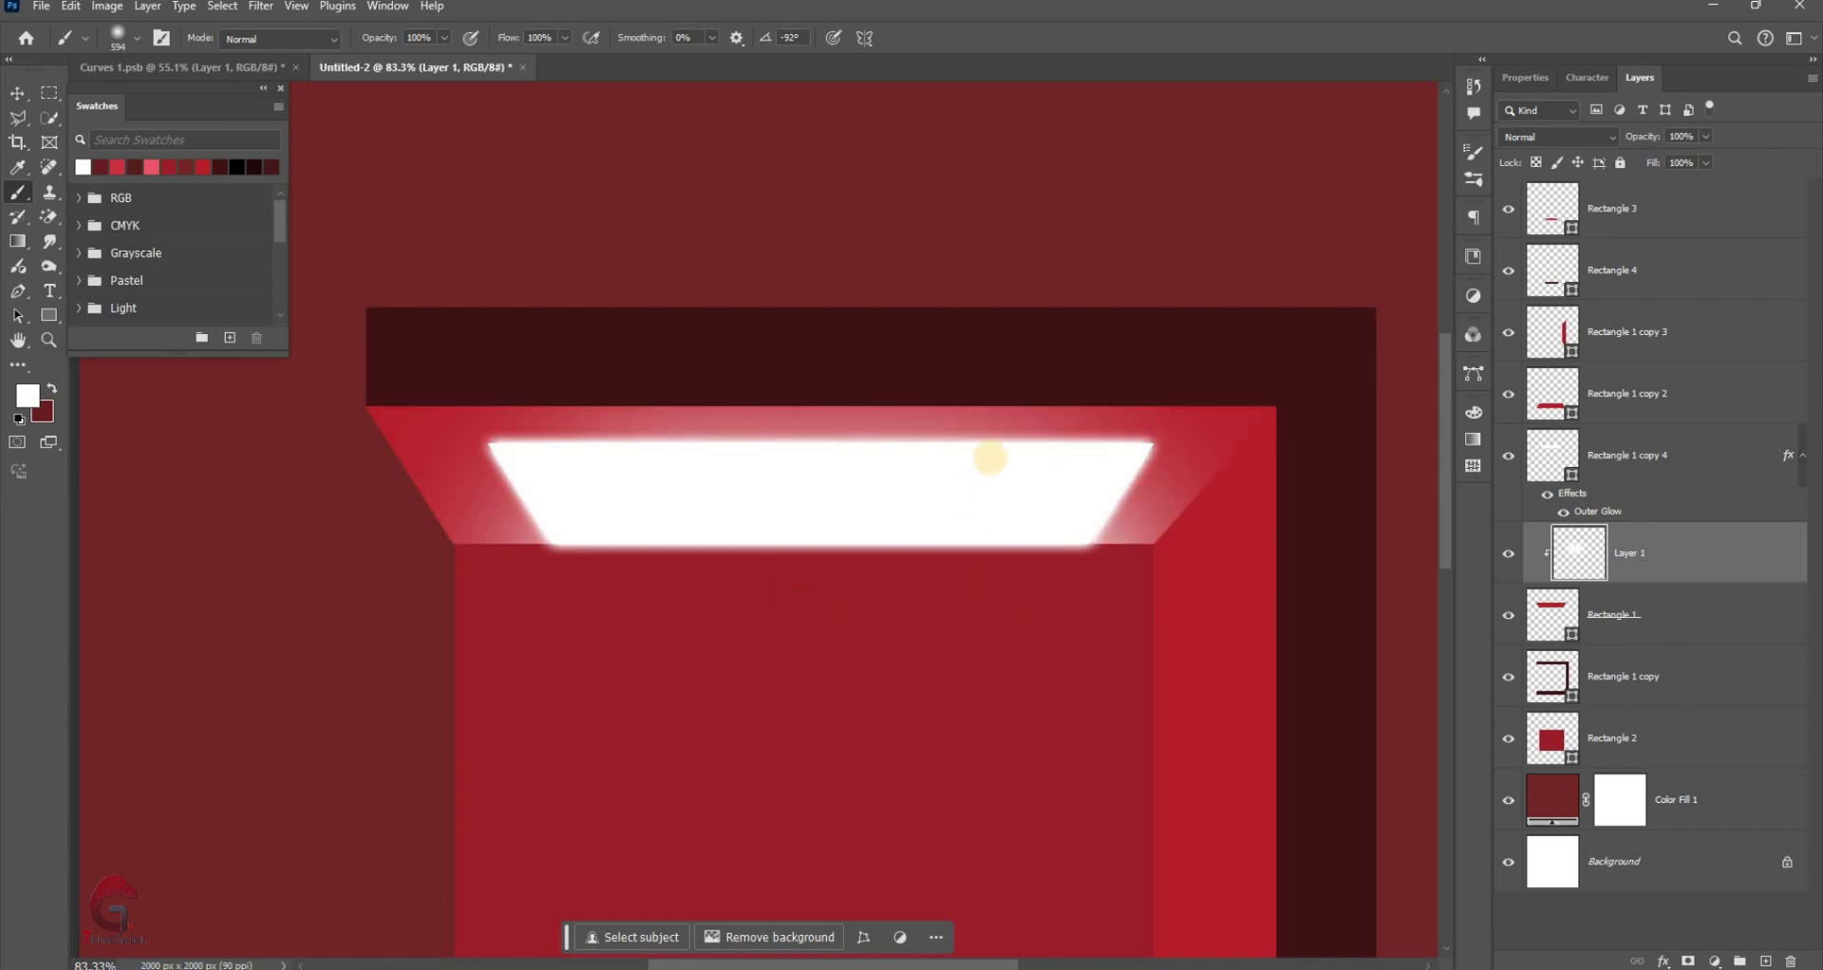
{"action": "right_click", "coordinate": [951, 494], "text": "alt"}
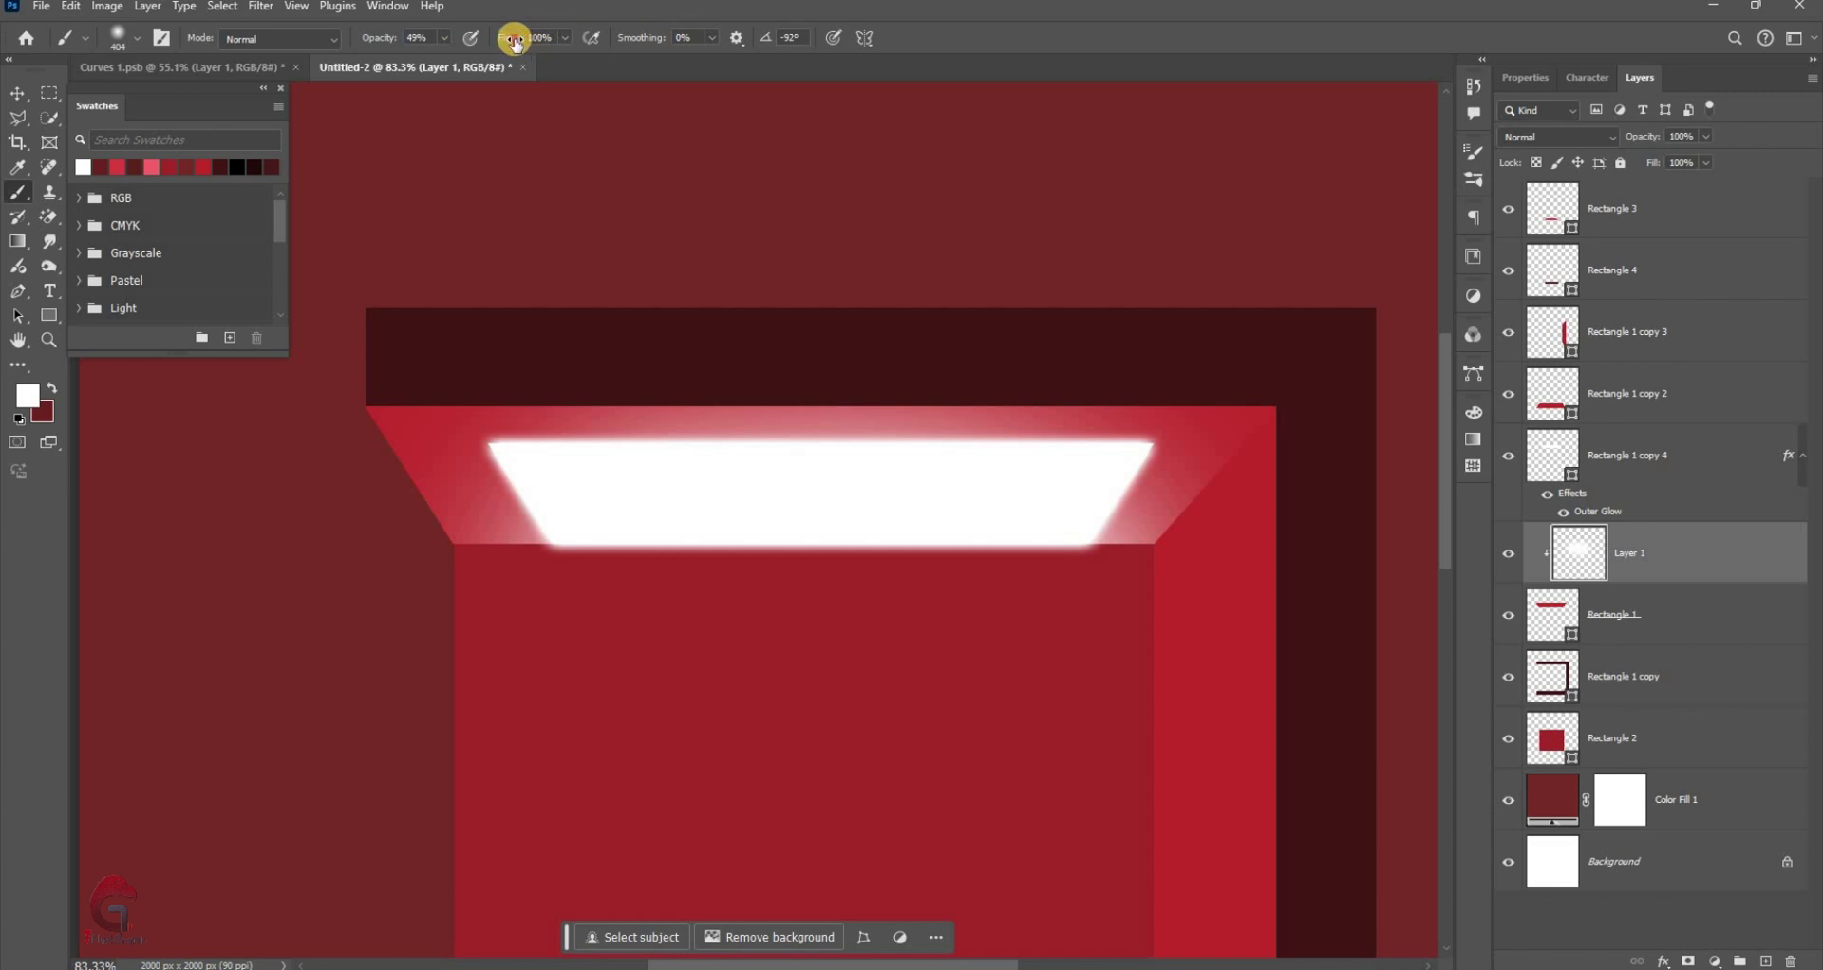
{"action": "scroll", "coordinate": [631, 559], "scroll_direction": "down", "scroll_amount": 2}
Select the glowing ceiling light shape with the Move tool
{"action": "key", "text": "v"}
{"action": "left_click", "coordinate": [883, 416]}
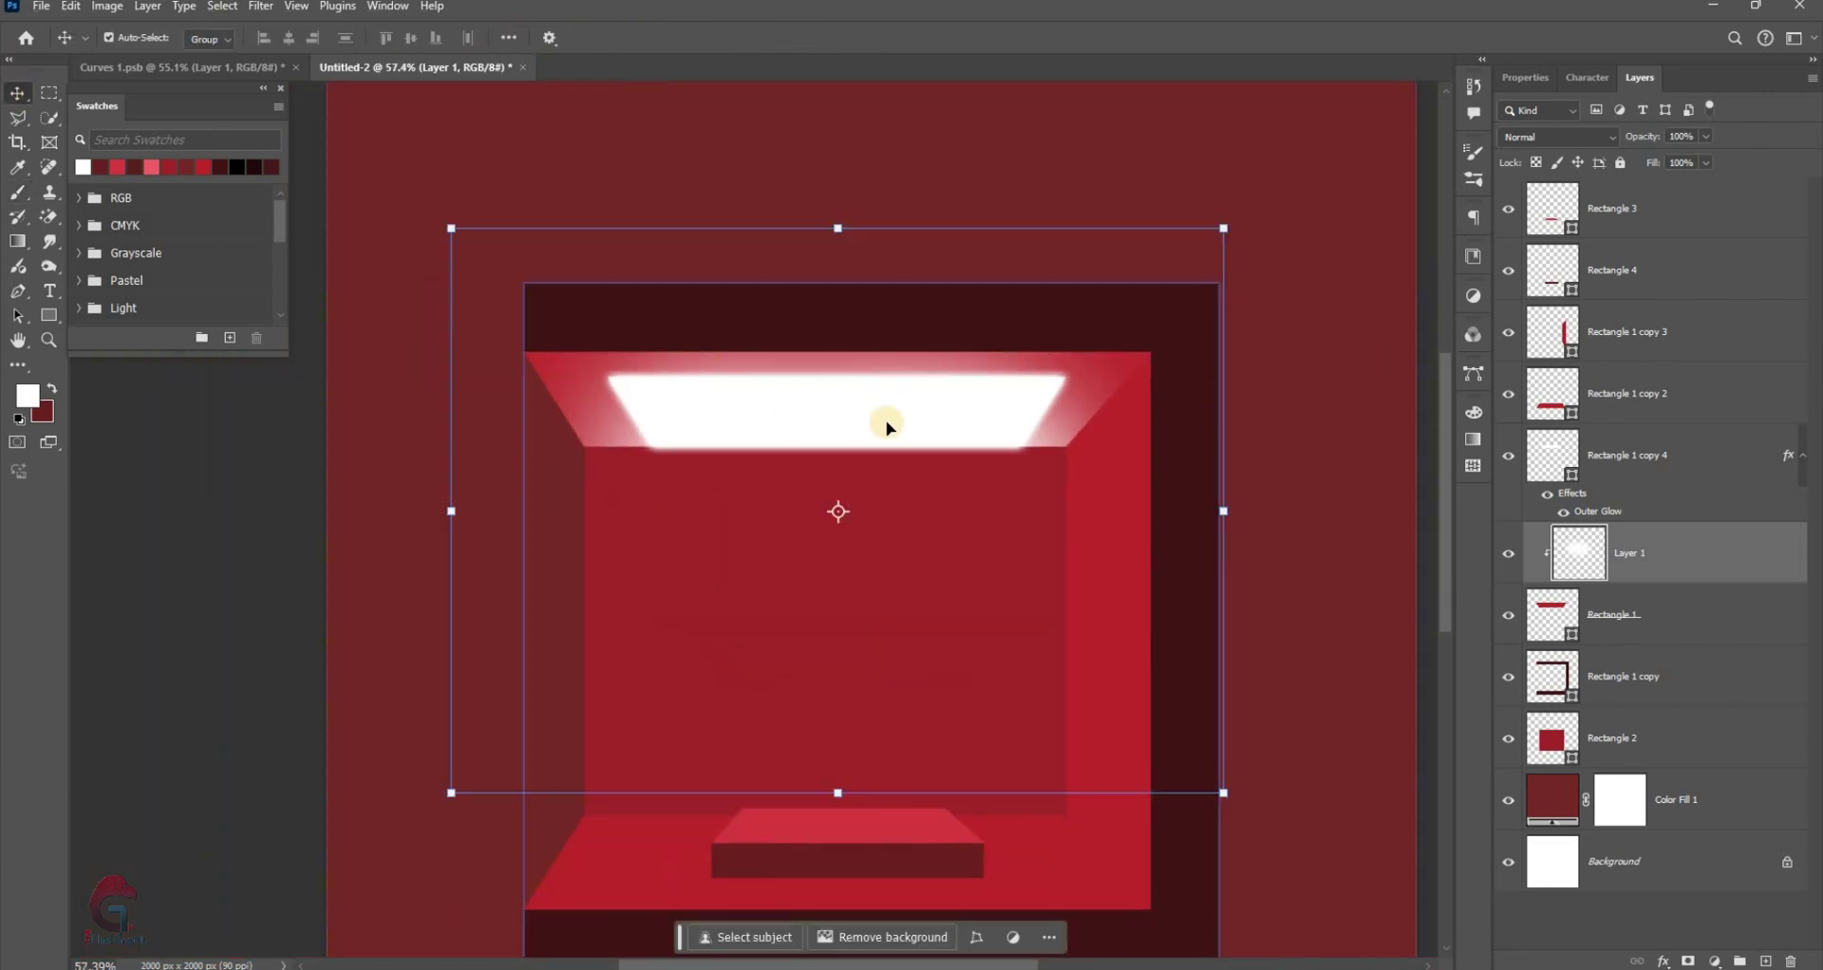
{"action": "scroll", "coordinate": [899, 430], "scroll_direction": "up", "scroll_amount": 3}
{"action": "scroll", "coordinate": [899, 429], "scroll_direction": "up", "scroll_amount": 2}
{"action": "left_click", "coordinate": [872, 502]}
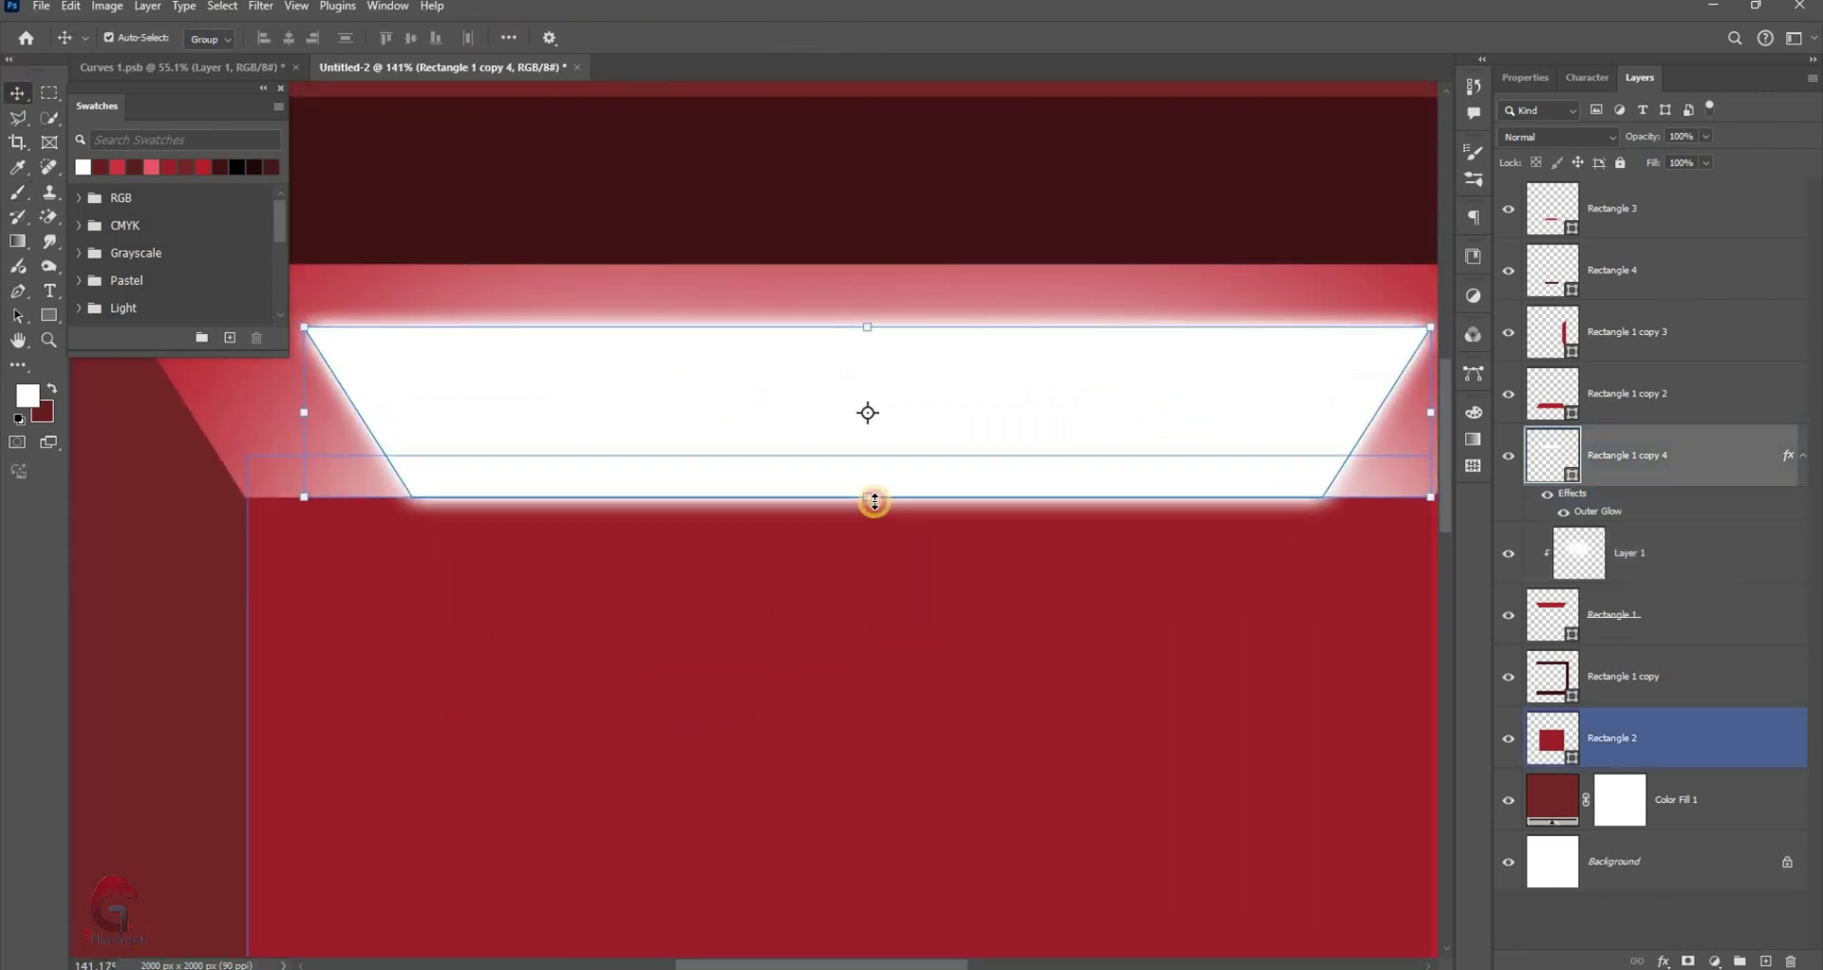
Shorten the ceiling light by raising its bottom edge
{"action": "left_click_drag", "start_coordinate": [874, 497], "coordinate": [867, 480]}
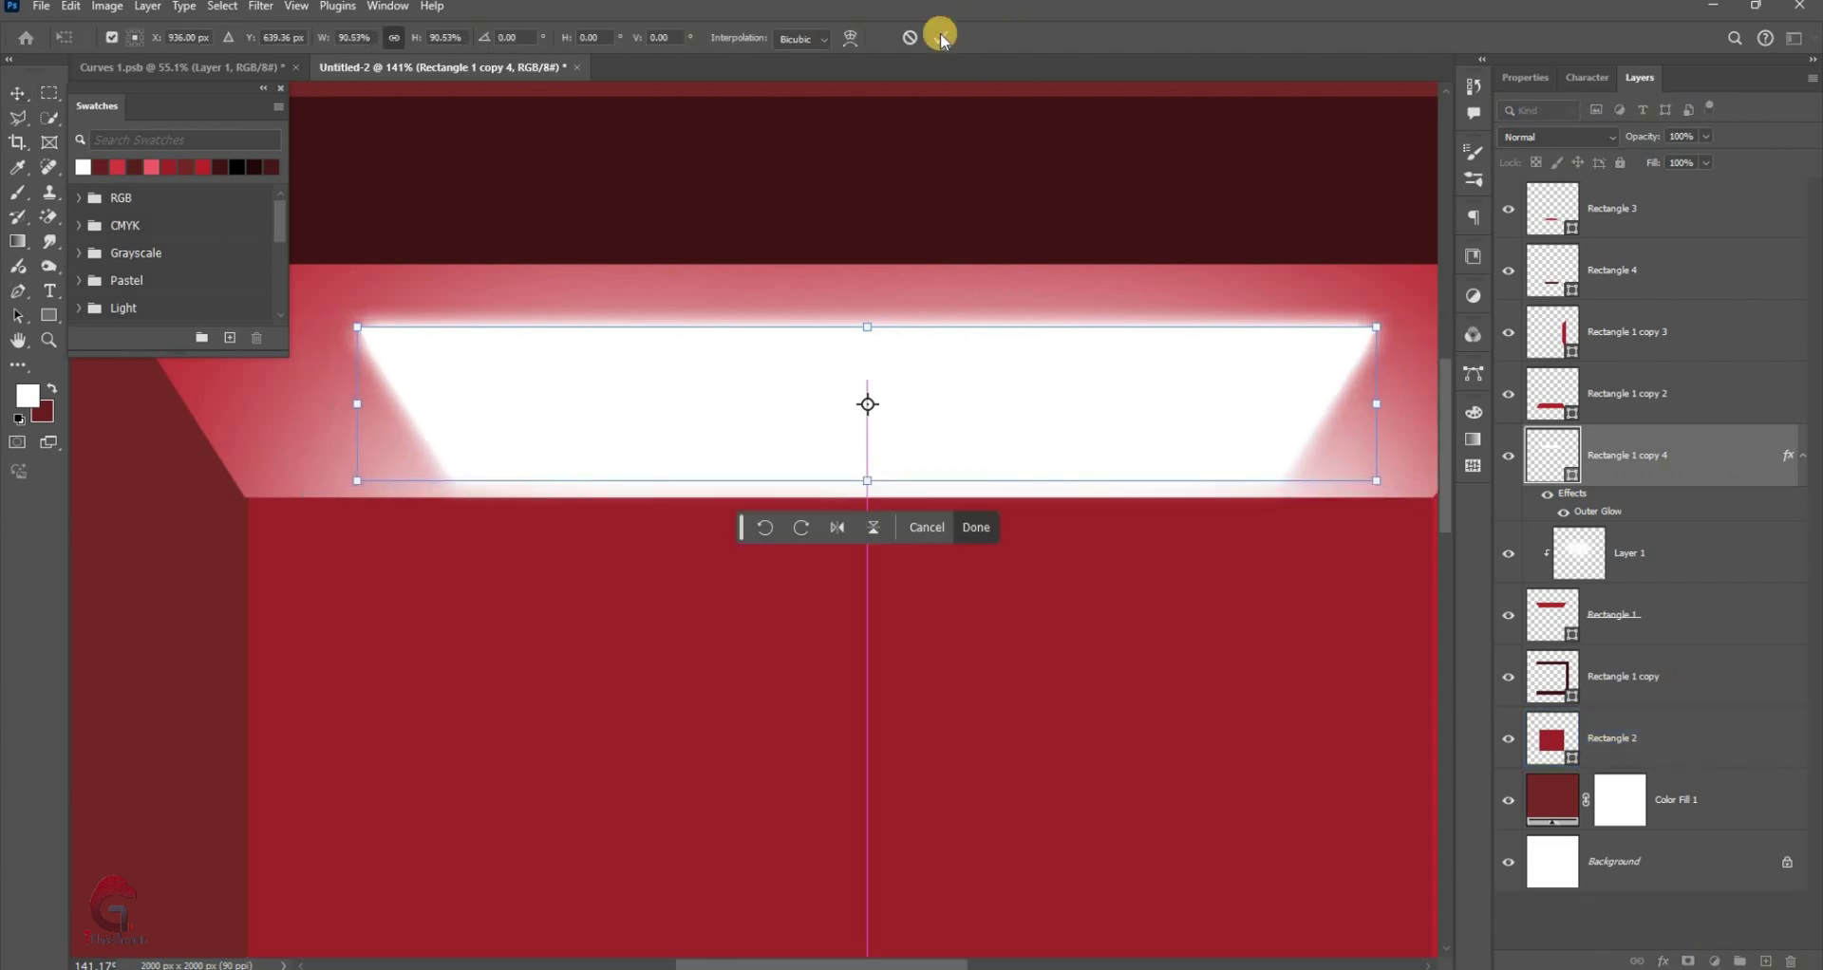
{"action": "scroll", "coordinate": [753, 530], "scroll_direction": "down", "scroll_amount": 2}
{"action": "scroll", "coordinate": [753, 529], "scroll_direction": "down", "scroll_amount": 3}
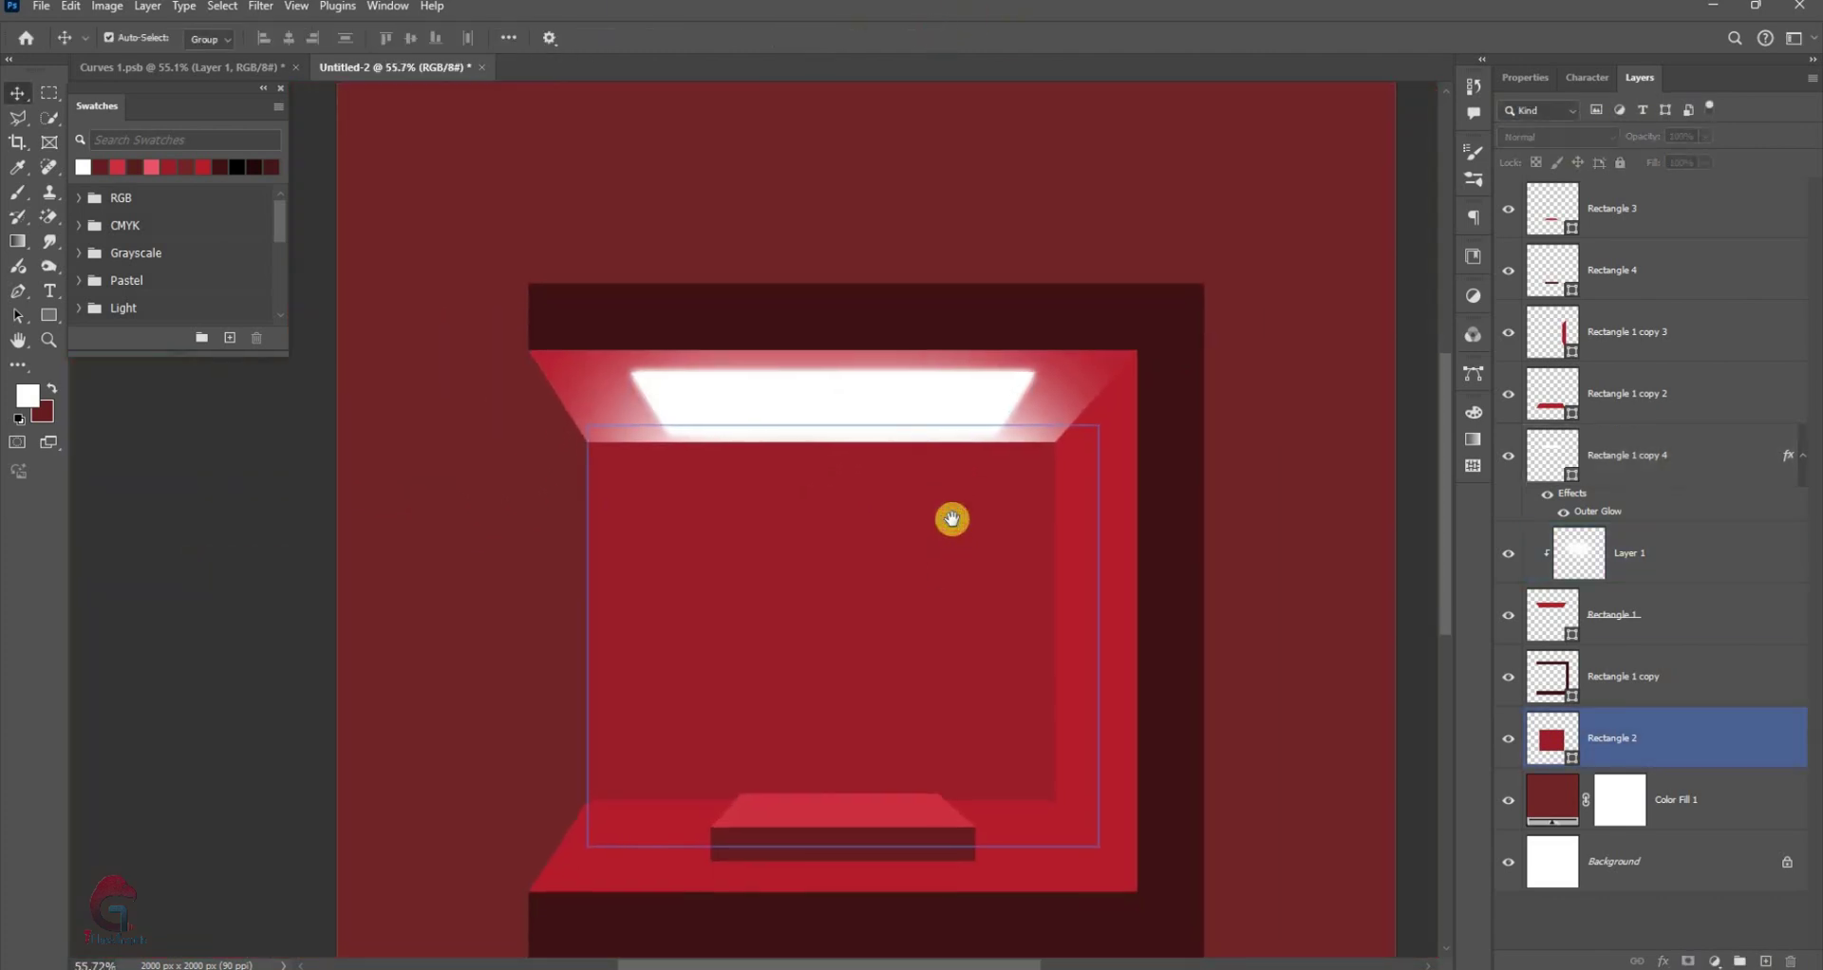
{"action": "scroll", "coordinate": [895, 527], "scroll_direction": "up", "scroll_amount": 1}
Add a new Layer 2 clipped to the Rectangle 2 back wall
{"action": "left_click", "coordinate": [894, 529]}
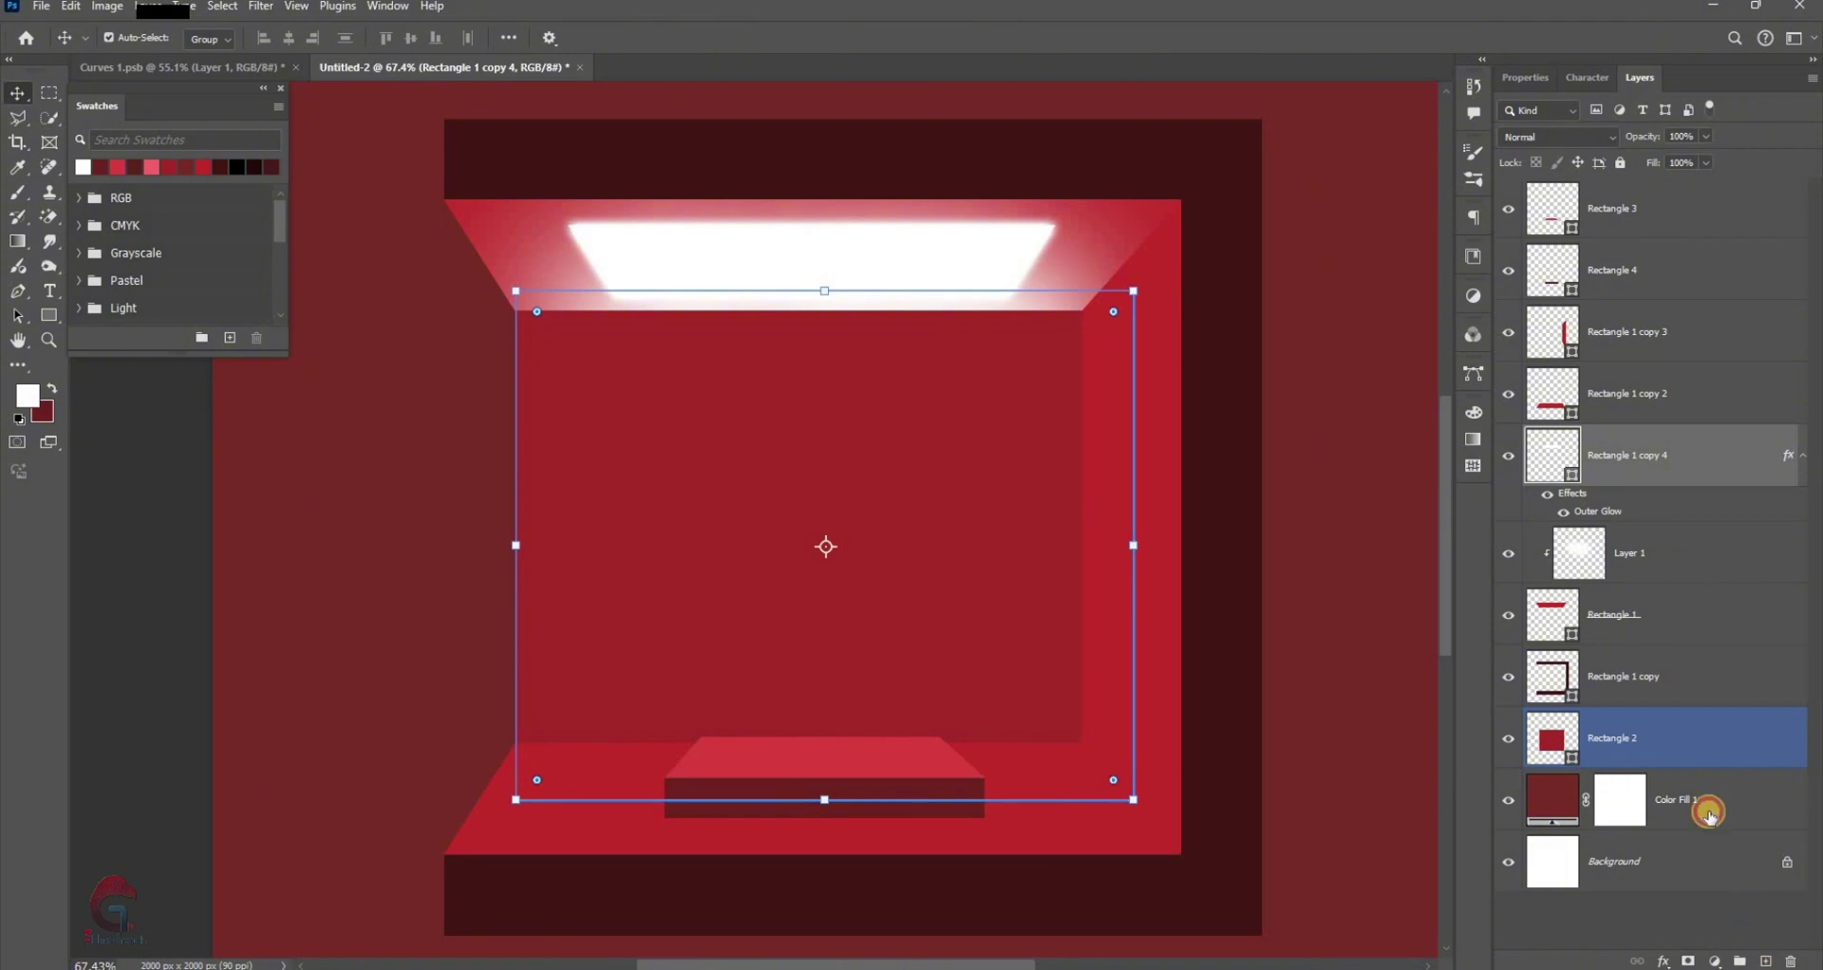
{"action": "key", "text": "ctrl+shift+alt+n"}
{"action": "right_click", "coordinate": [1614, 737]}
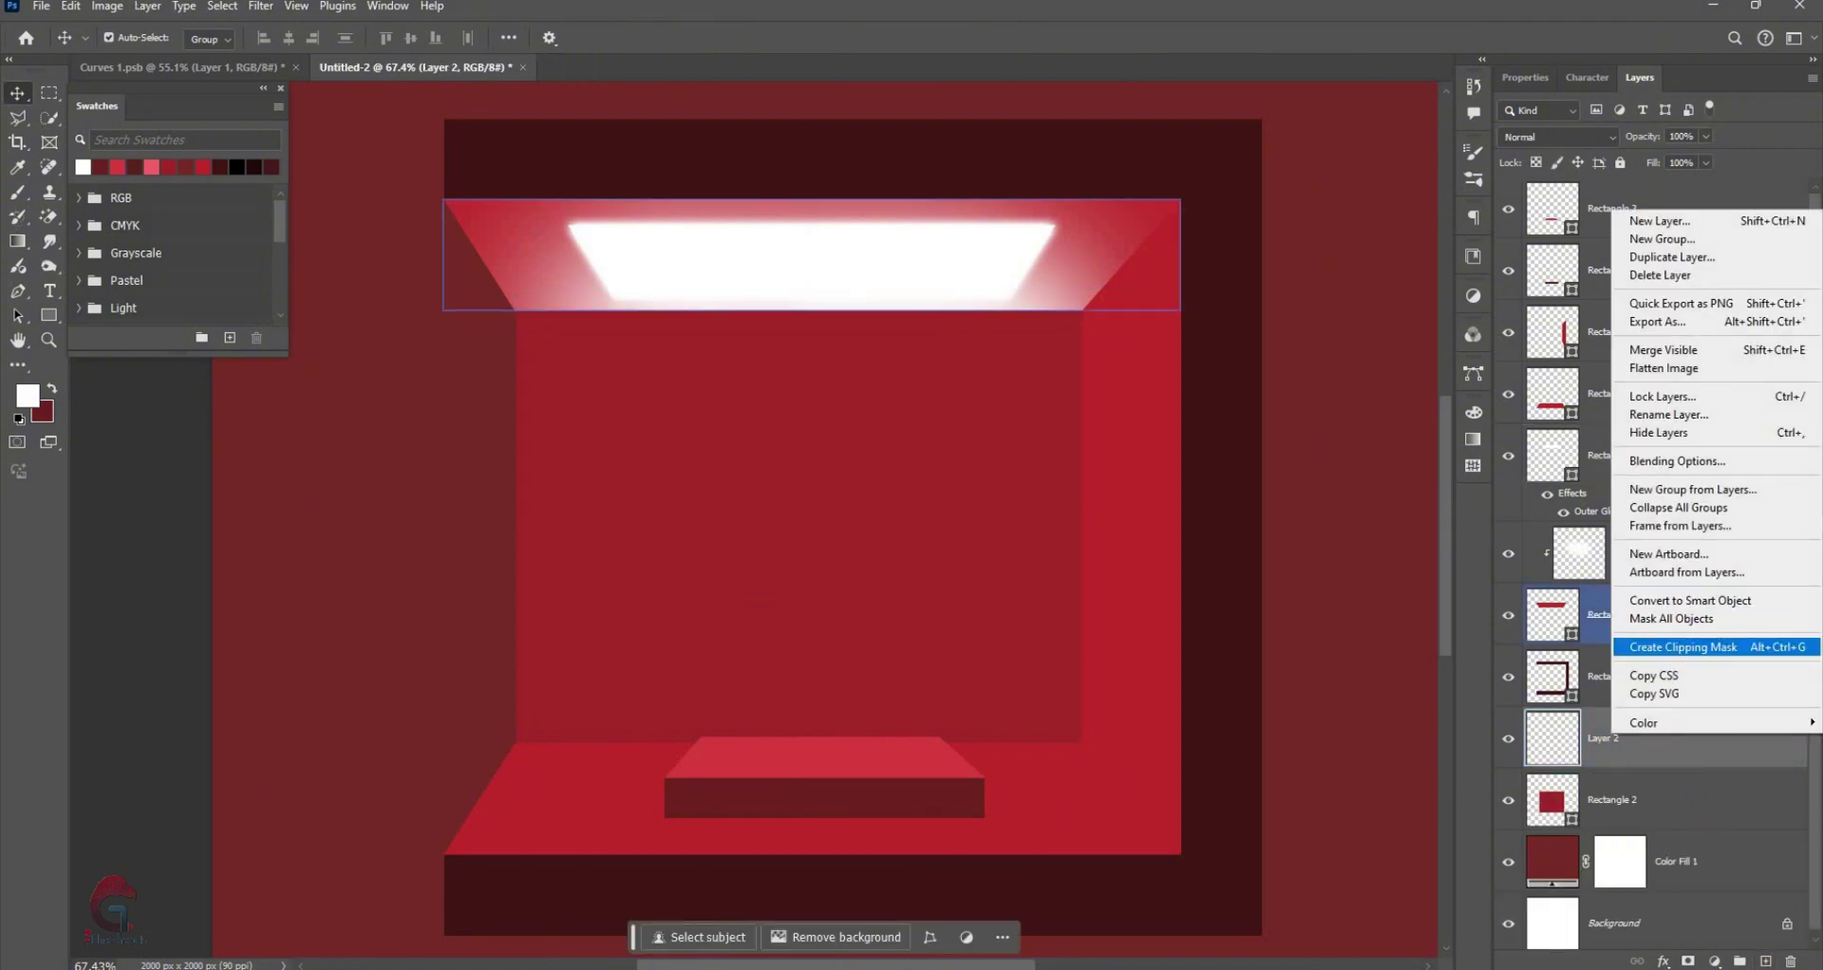
{"action": "left_click", "coordinate": [1682, 647]}
Brush dark red shading along the back wall's top edge, enlarging the brush to 680 px
{"action": "key", "text": "b"}
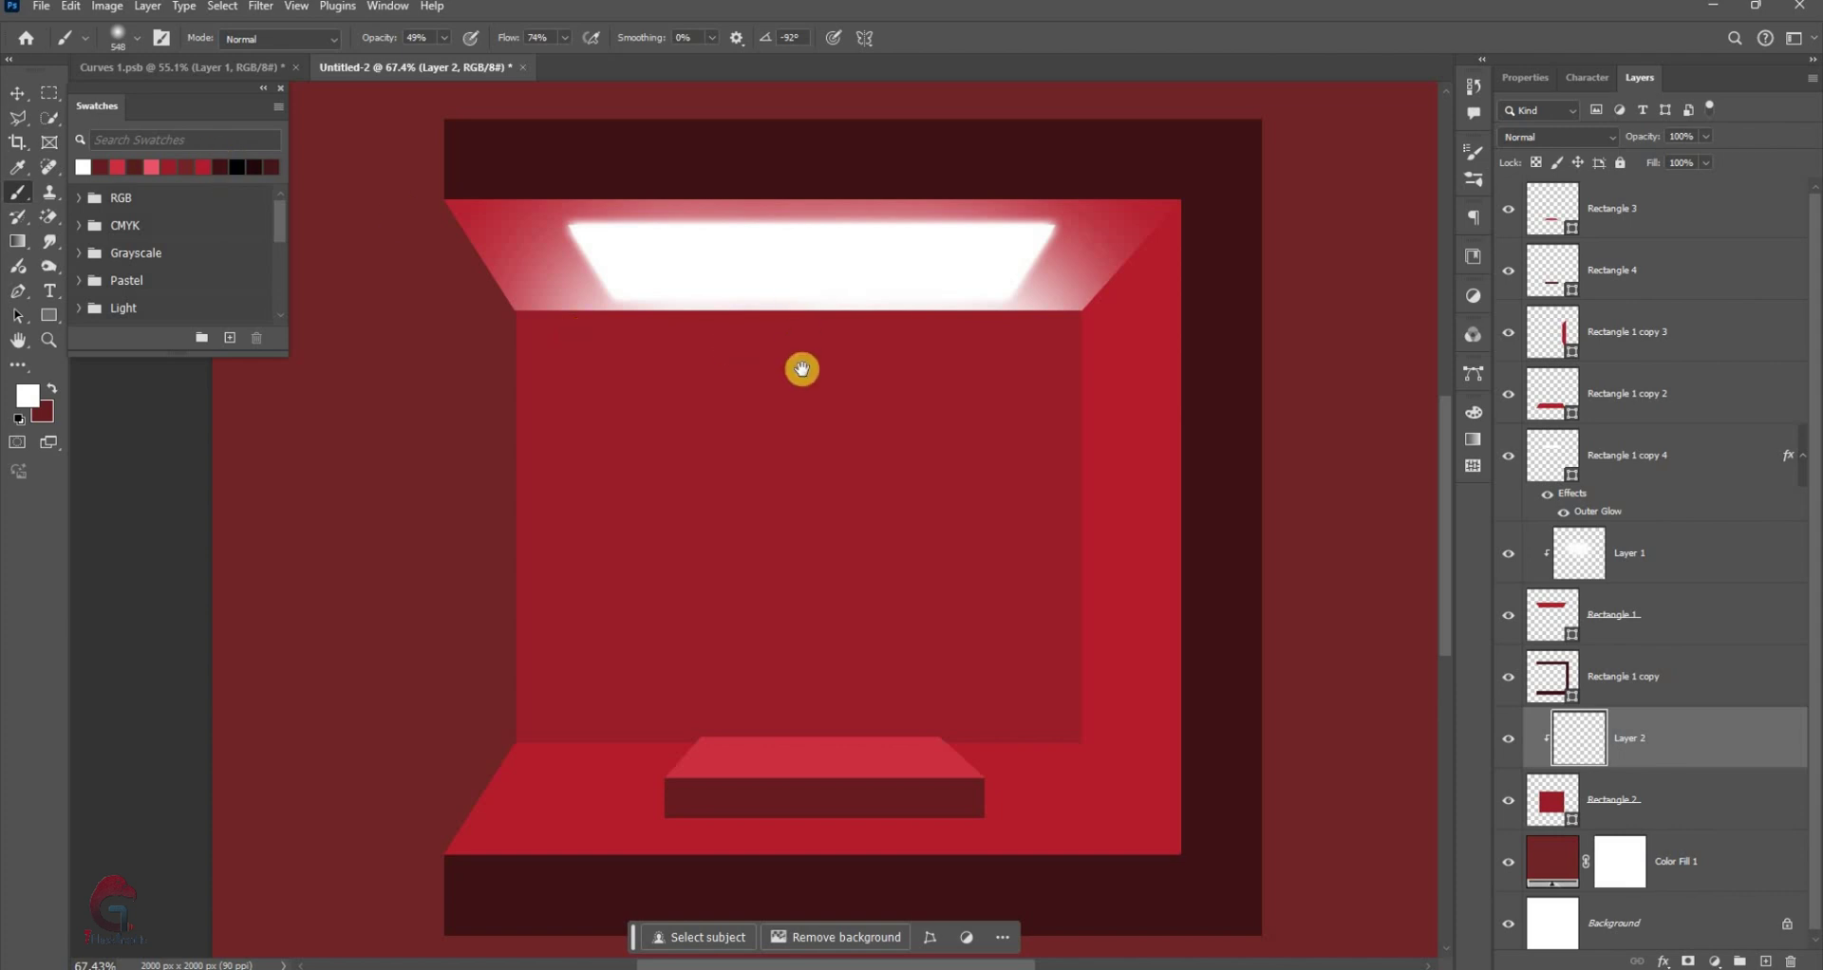
{"action": "left_click_drag", "start_coordinate": [802, 370], "coordinate": [786, 359]}
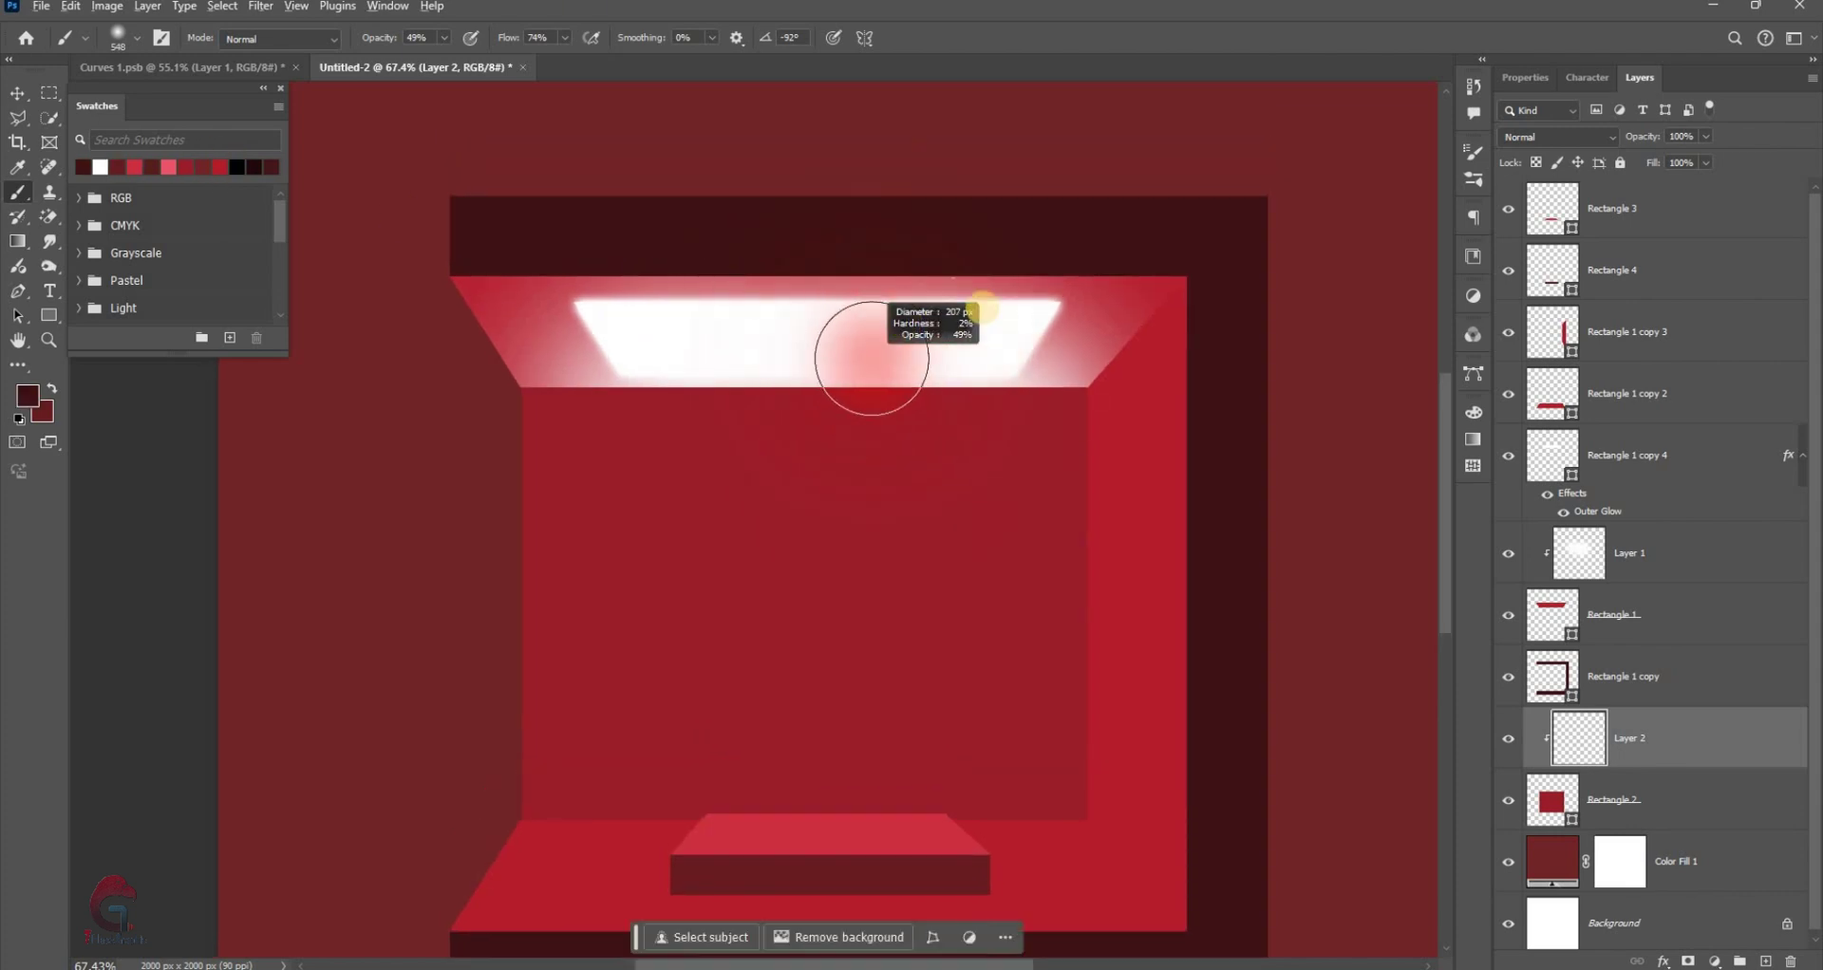
{"action": "scroll", "coordinate": [983, 309], "scroll_direction": "up", "scroll_amount": 3}
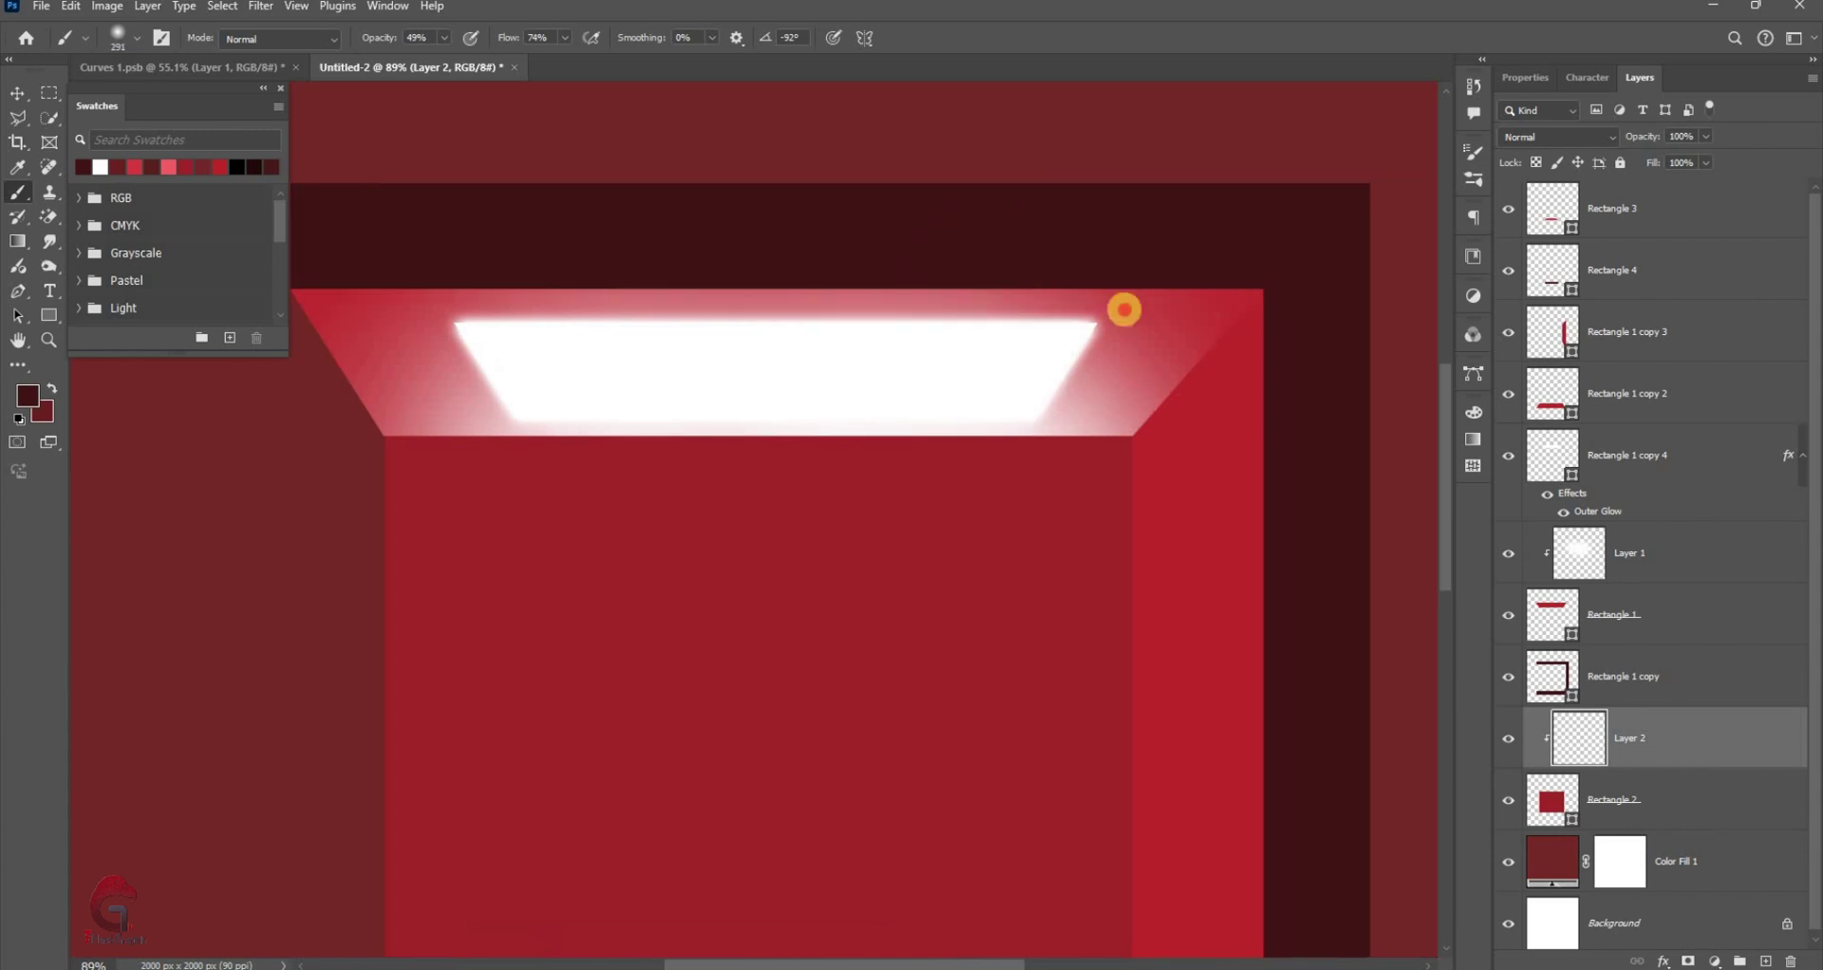
{"action": "left_click_drag", "start_coordinate": [488, 314], "coordinate": [714, 308]}
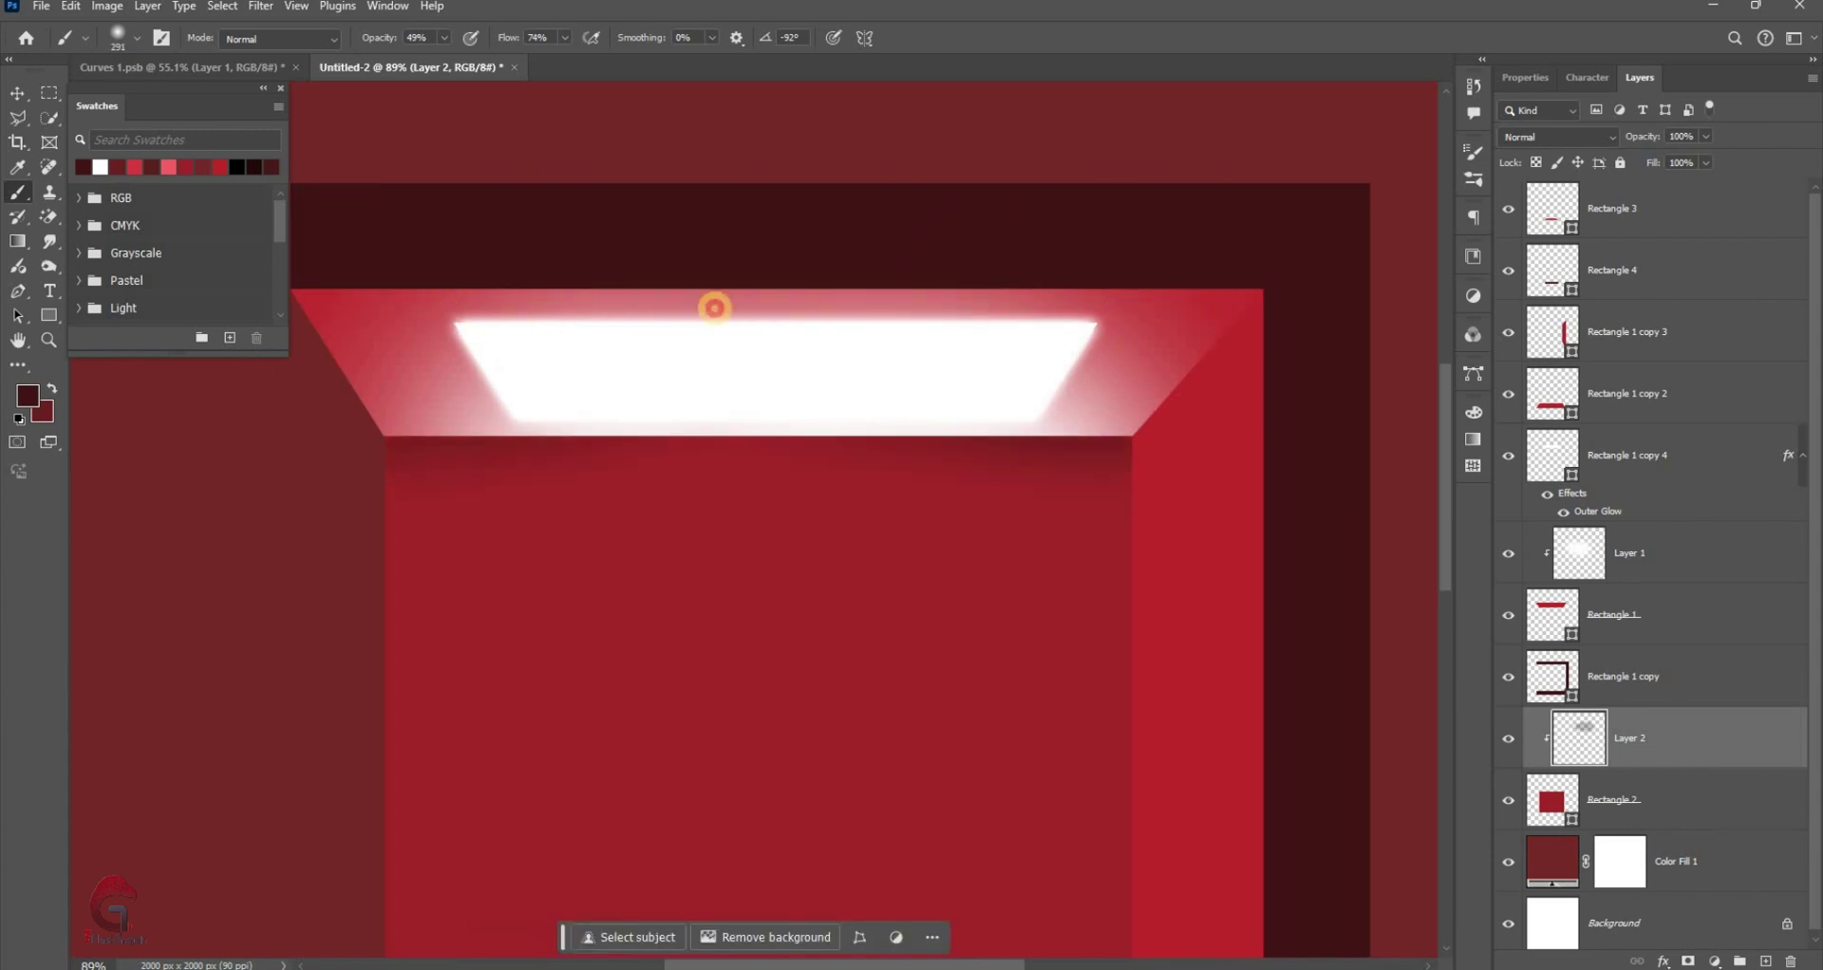
{"action": "left_click_drag", "start_coordinate": [1262, 333], "coordinate": [1314, 253]}
{"action": "scroll", "coordinate": [1252, 265], "scroll_direction": "down", "scroll_amount": 1}
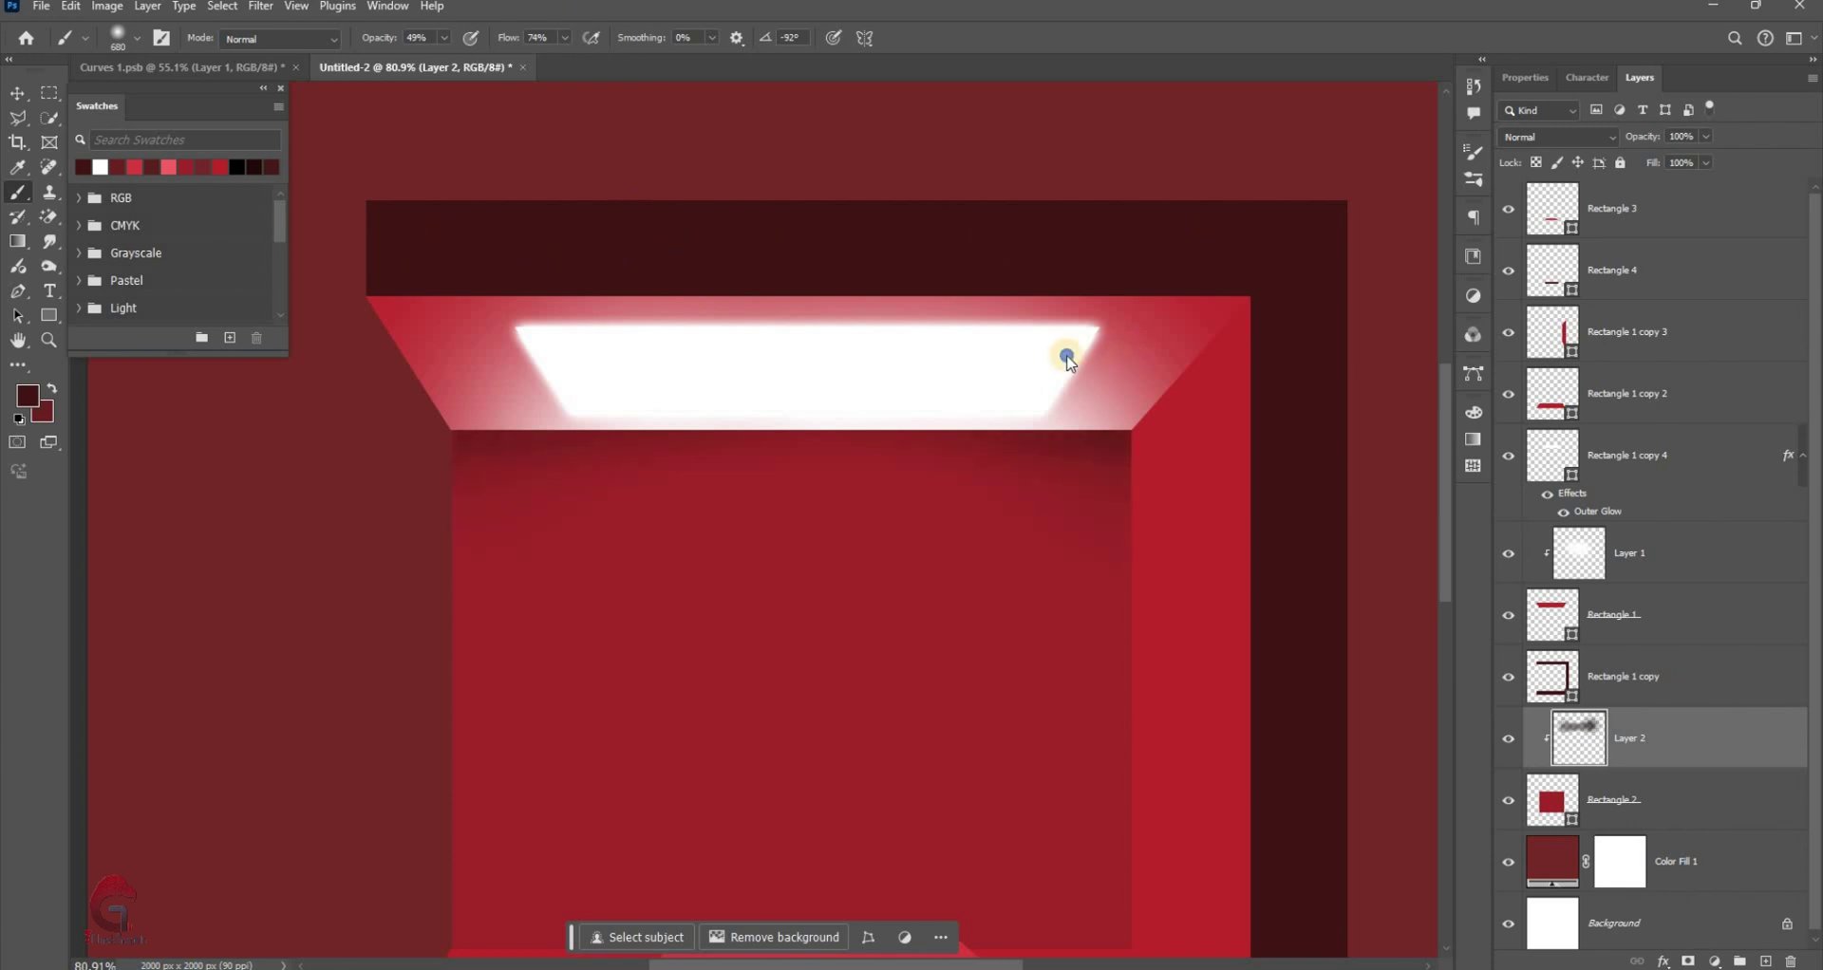
{"action": "scroll", "coordinate": [1067, 359], "scroll_direction": "down", "scroll_amount": 1}
{"action": "scroll", "coordinate": [977, 305], "scroll_direction": "down", "scroll_amount": 1}
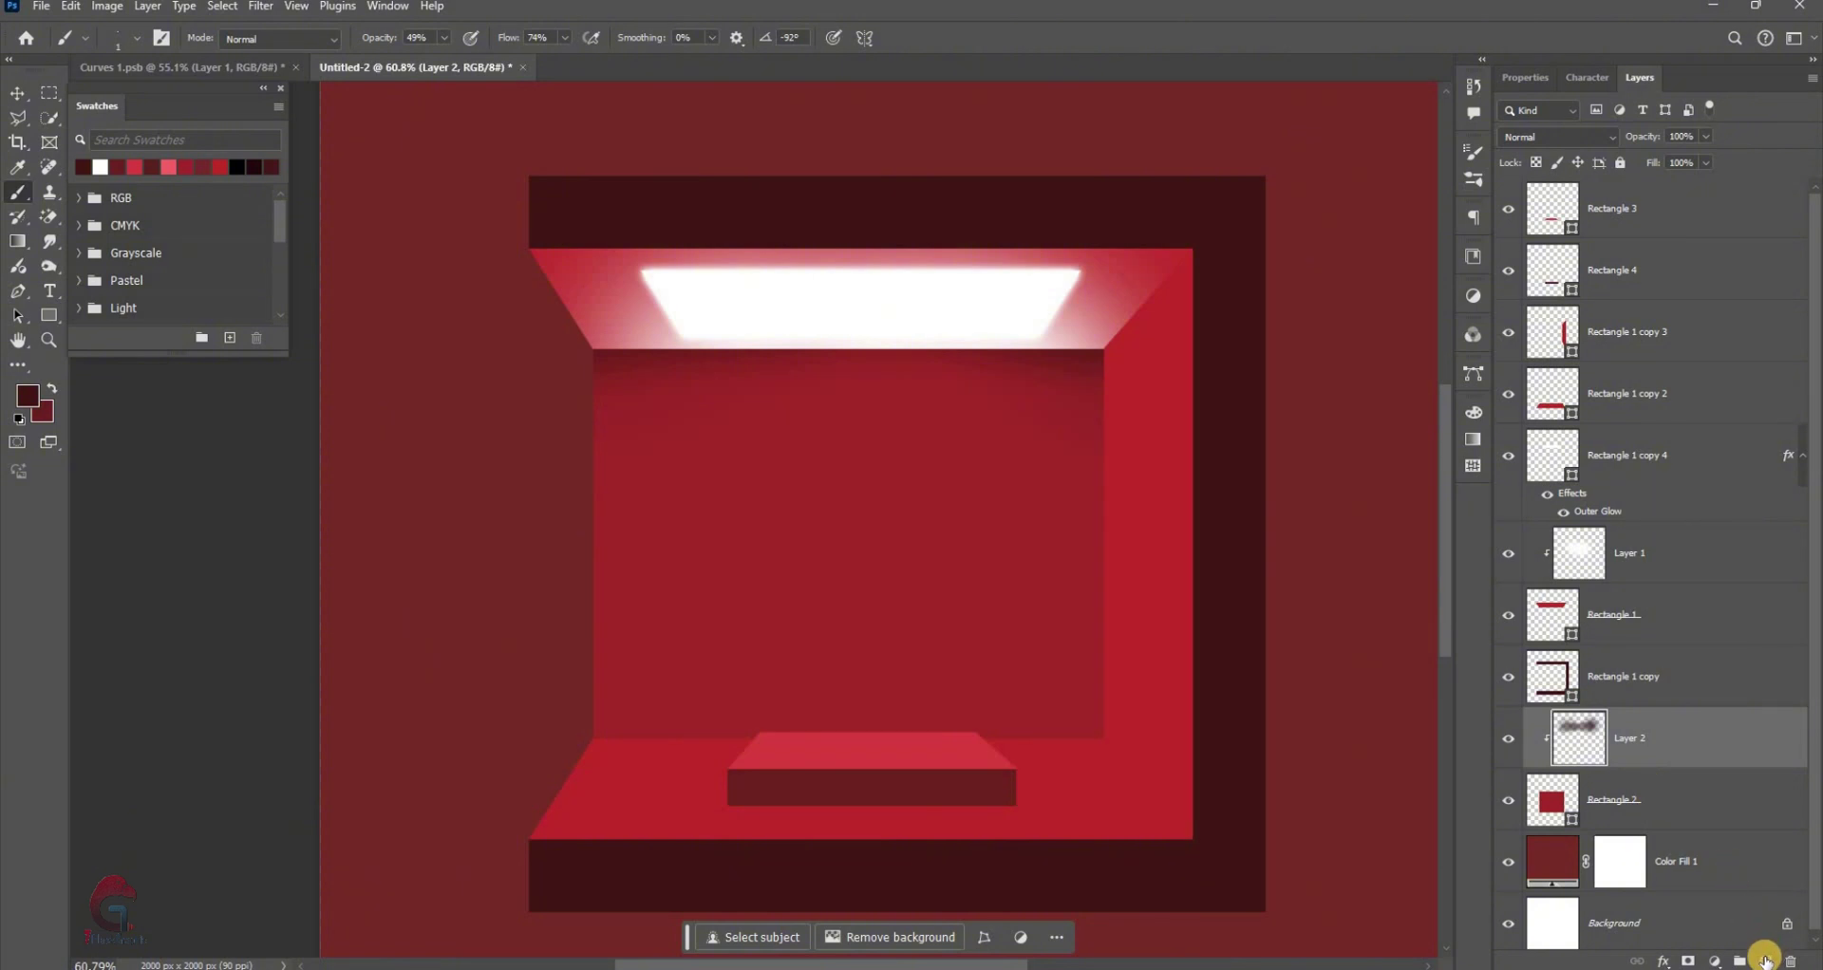
Paint a soft white glow with a ~705 px brush on the back wall's lower centre in clipped Layer 3
{"action": "left_click", "coordinate": [1652, 800]}
{"action": "key", "text": "ctrl+alt+shift+n"}
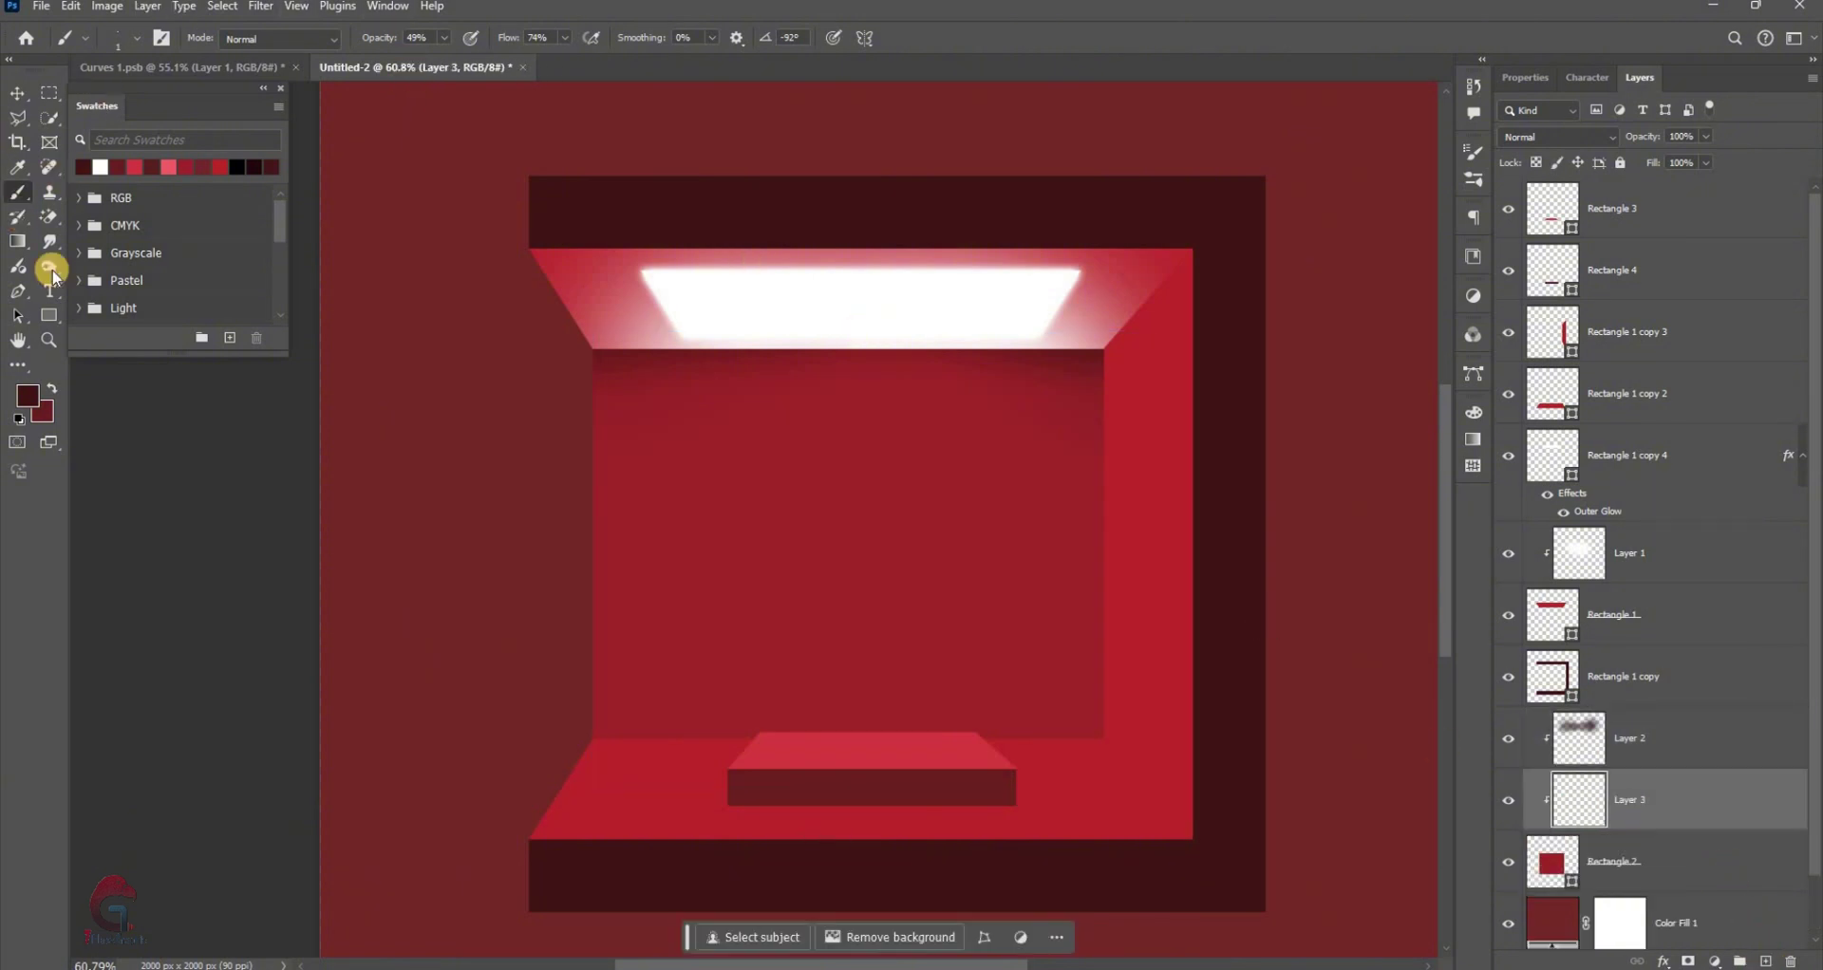
{"action": "left_click", "coordinate": [92, 168]}
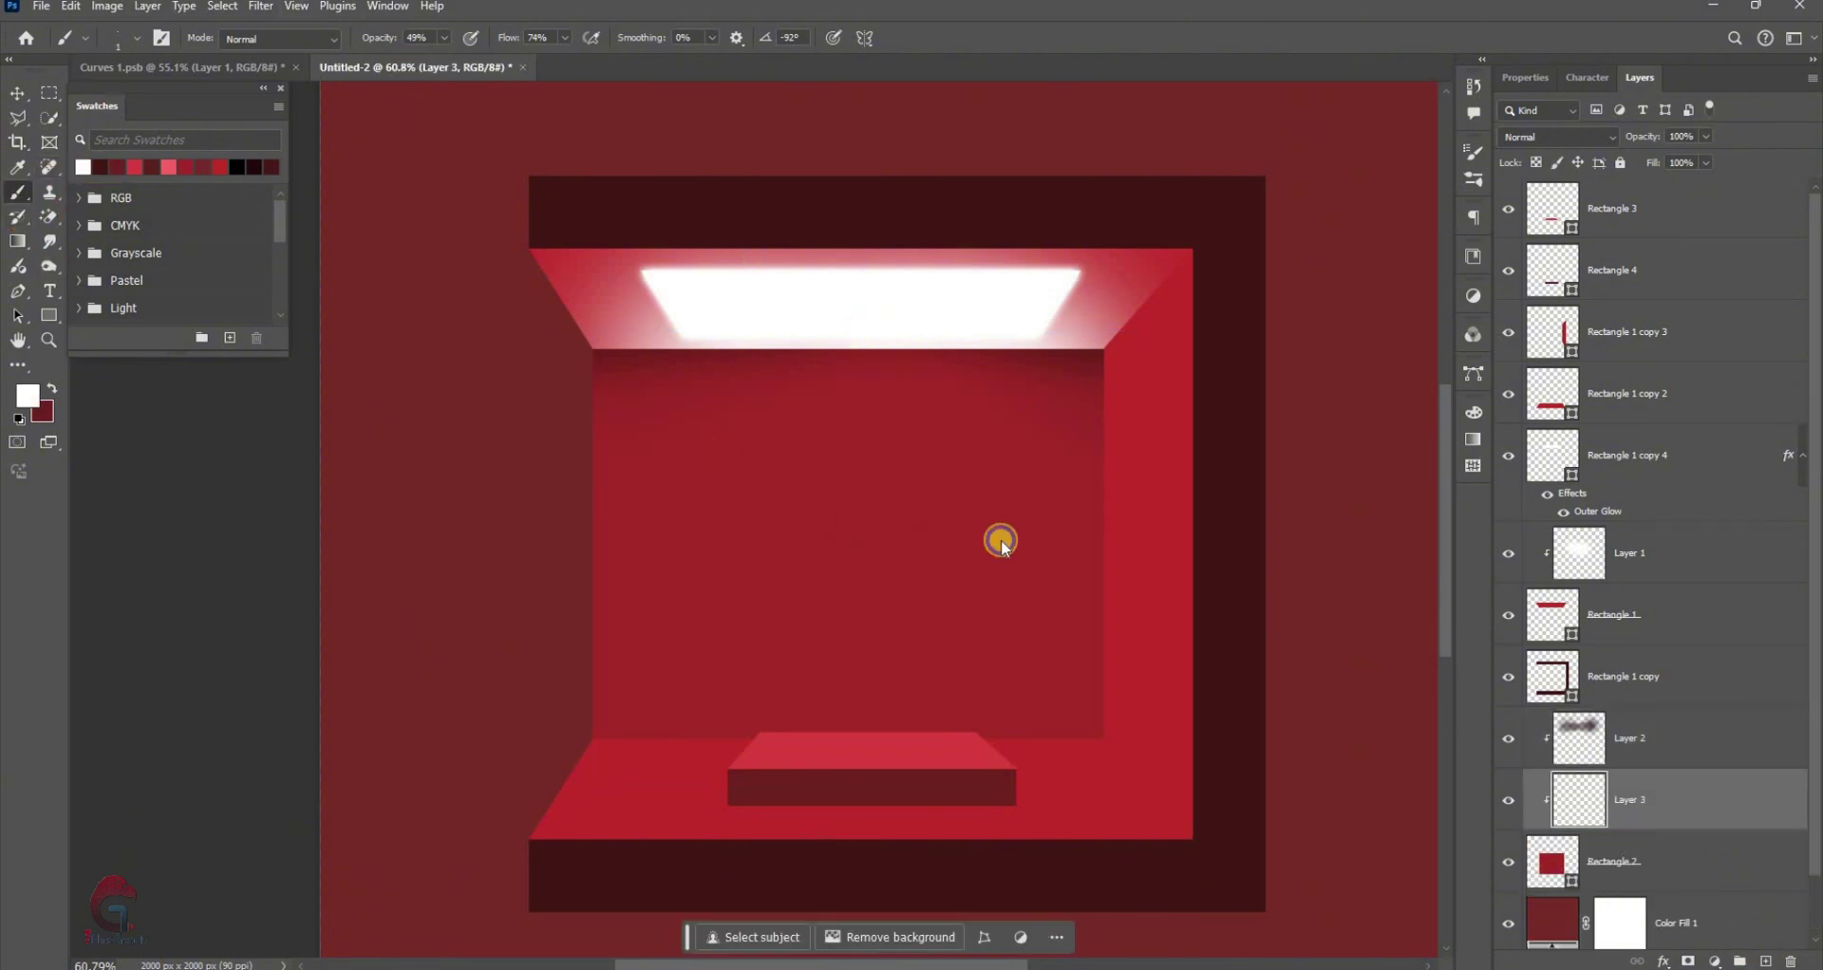
{"action": "mouse_move", "coordinate": [835, 557]}
{"action": "left_mouse_down"}
{"action": "mouse_move", "coordinate": [912, 532]}
{"action": "mouse_move", "coordinate": [867, 541]}
{"action": "left_mouse_up"}
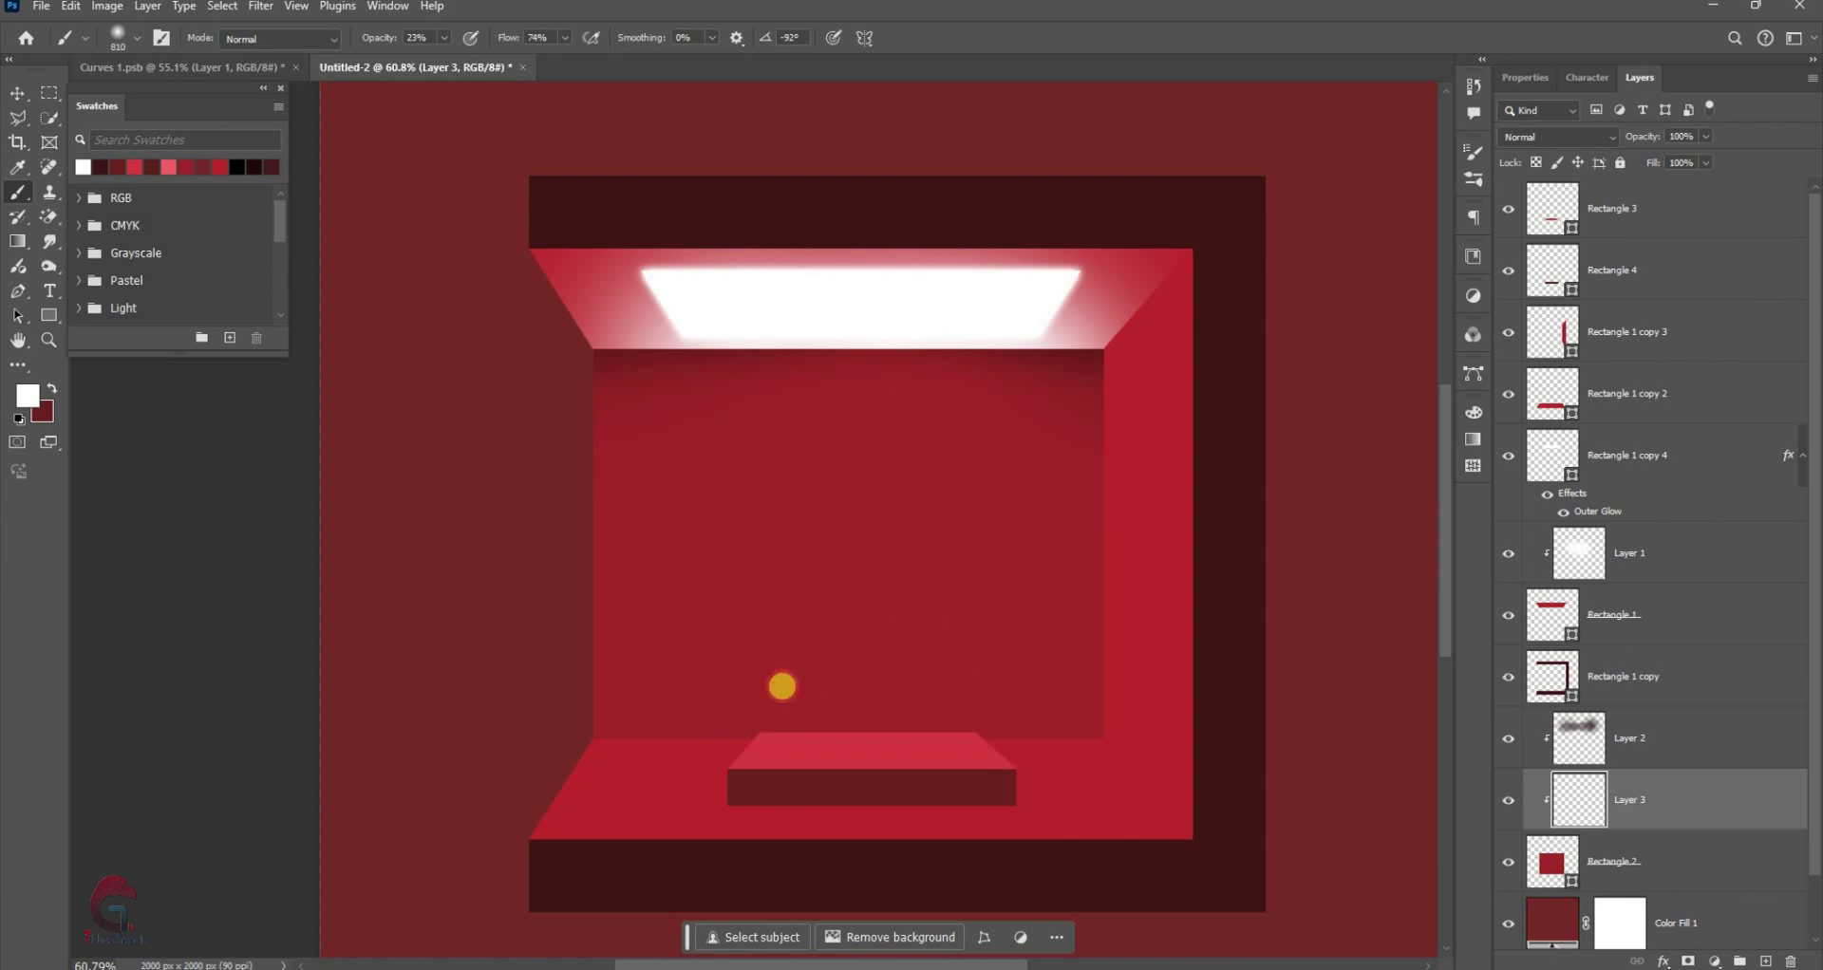
{"action": "scroll", "coordinate": [782, 686], "scroll_direction": "down", "scroll_amount": 2}
{"action": "left_click", "coordinate": [918, 694]}
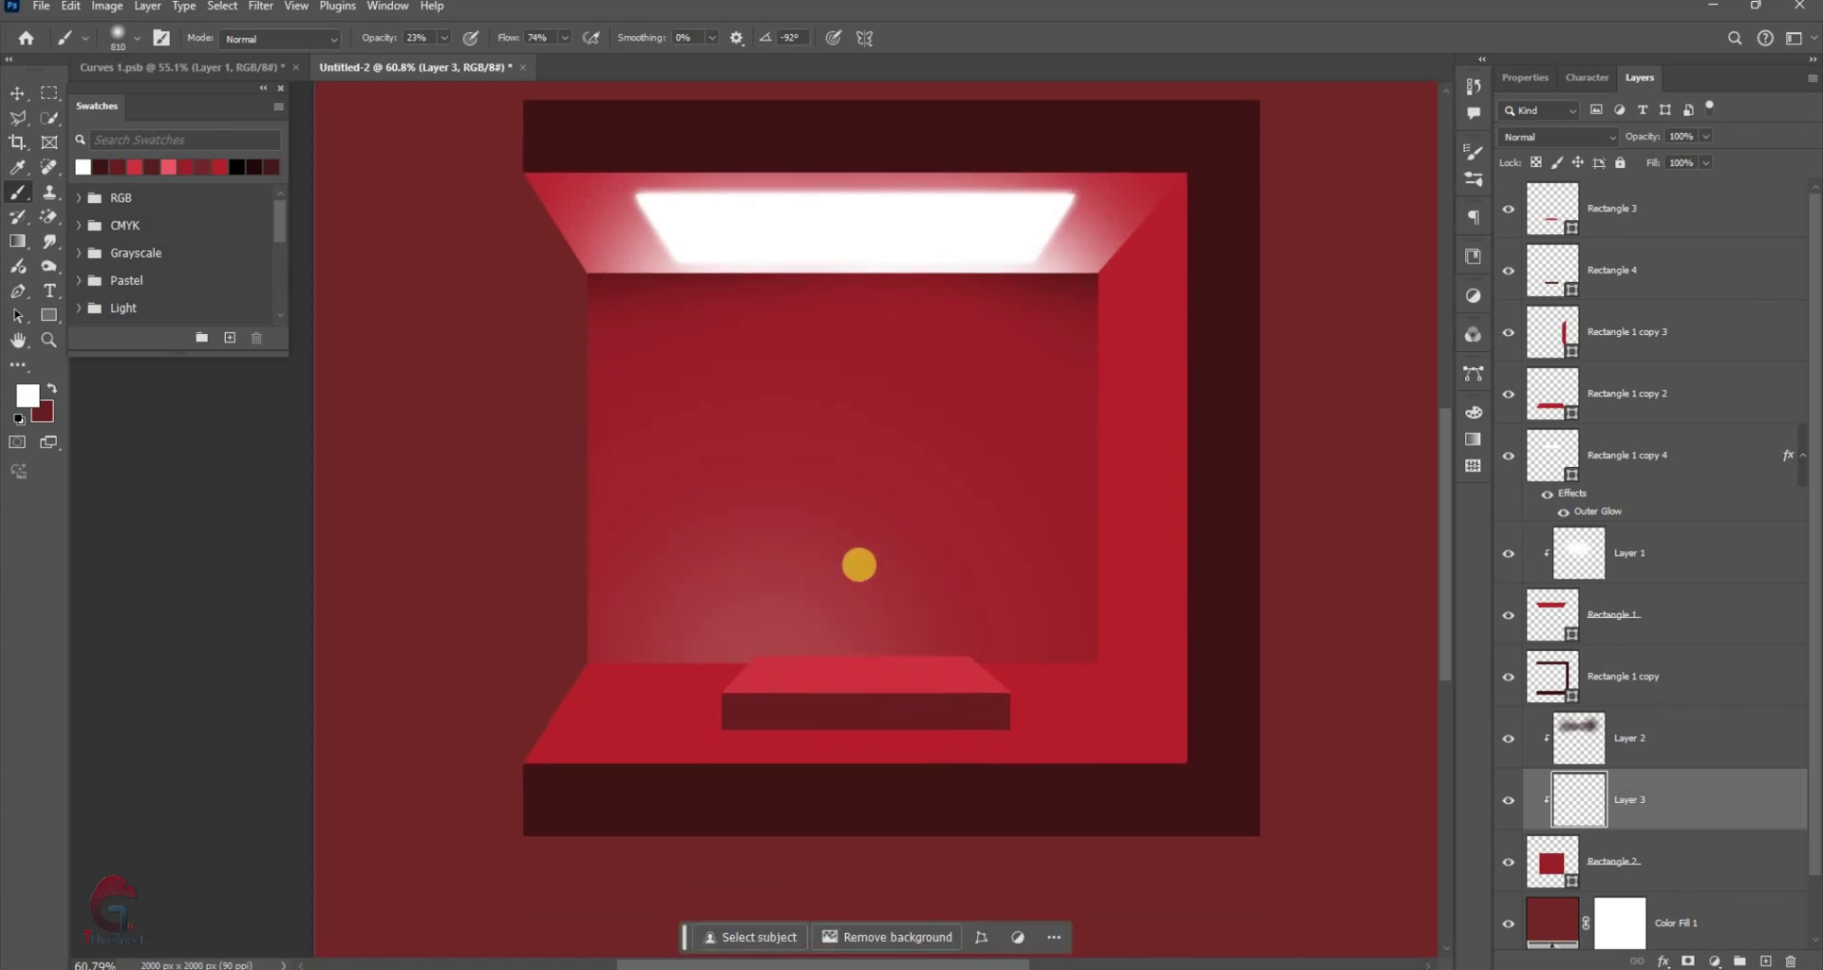
{"action": "left_click", "coordinate": [859, 556]}
{"action": "left_click_drag", "start_coordinate": [940, 512], "coordinate": [968, 558]}
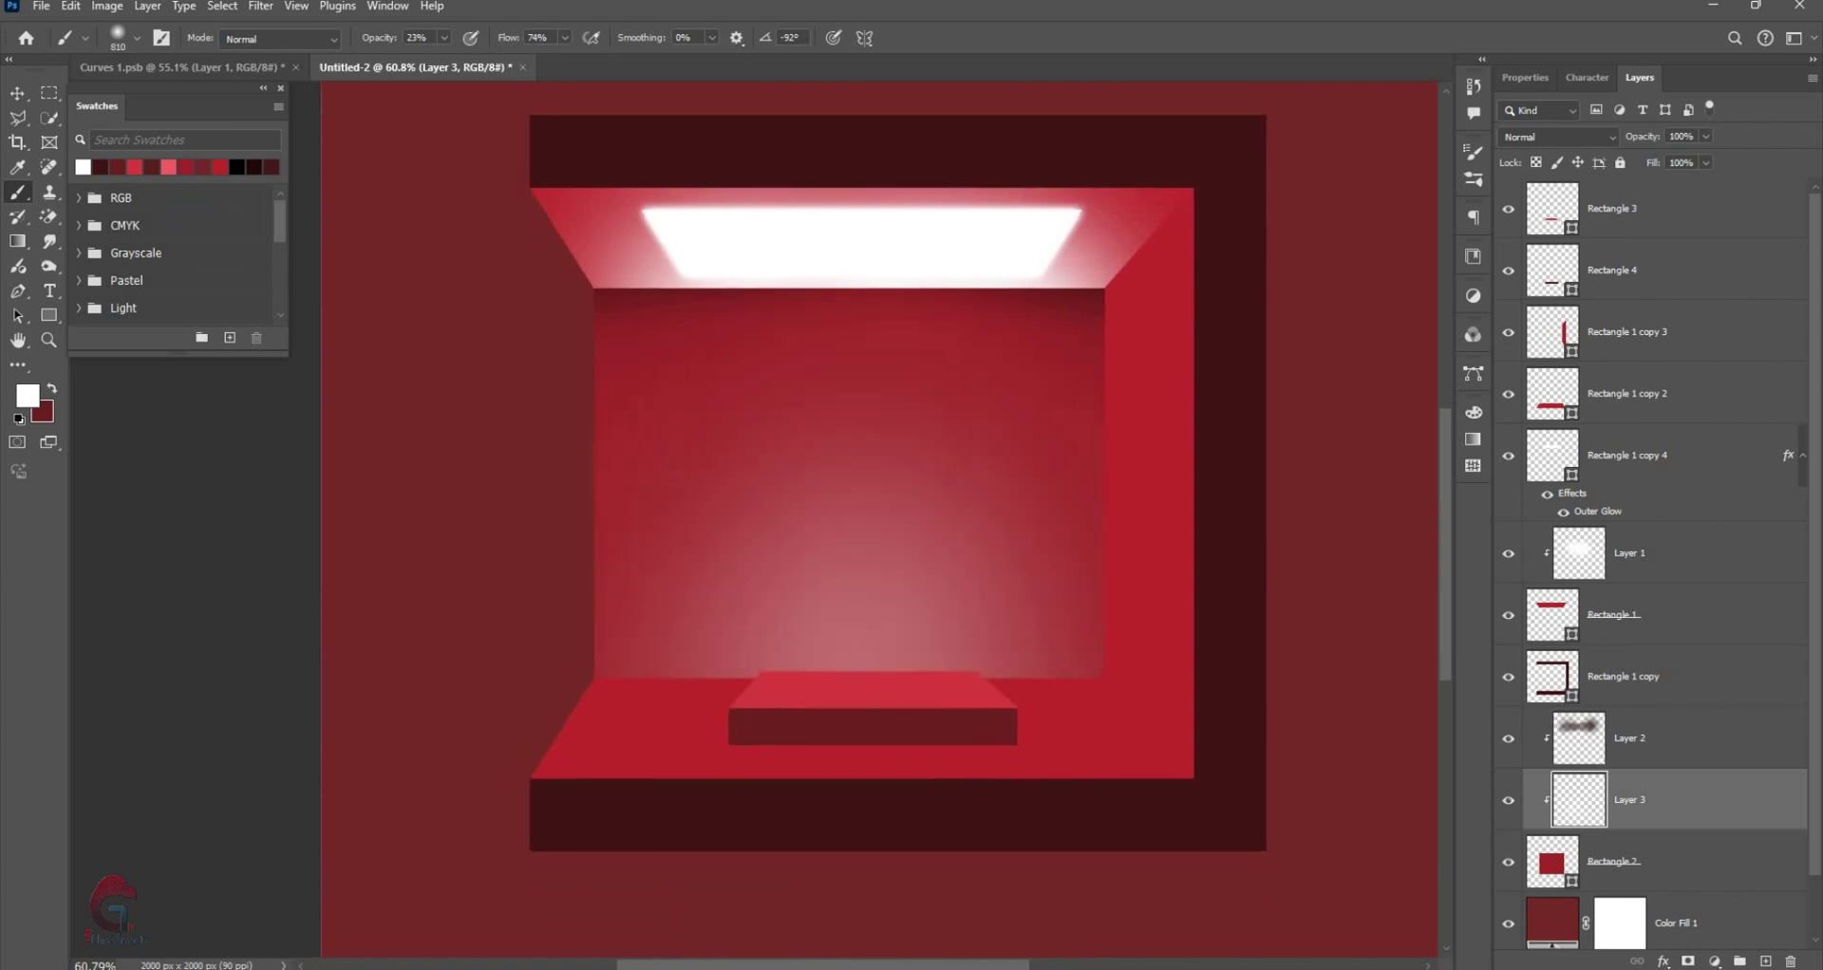
Scale down the ceiling light shape with Free Transform
{"action": "key", "text": "ctrl+t"}
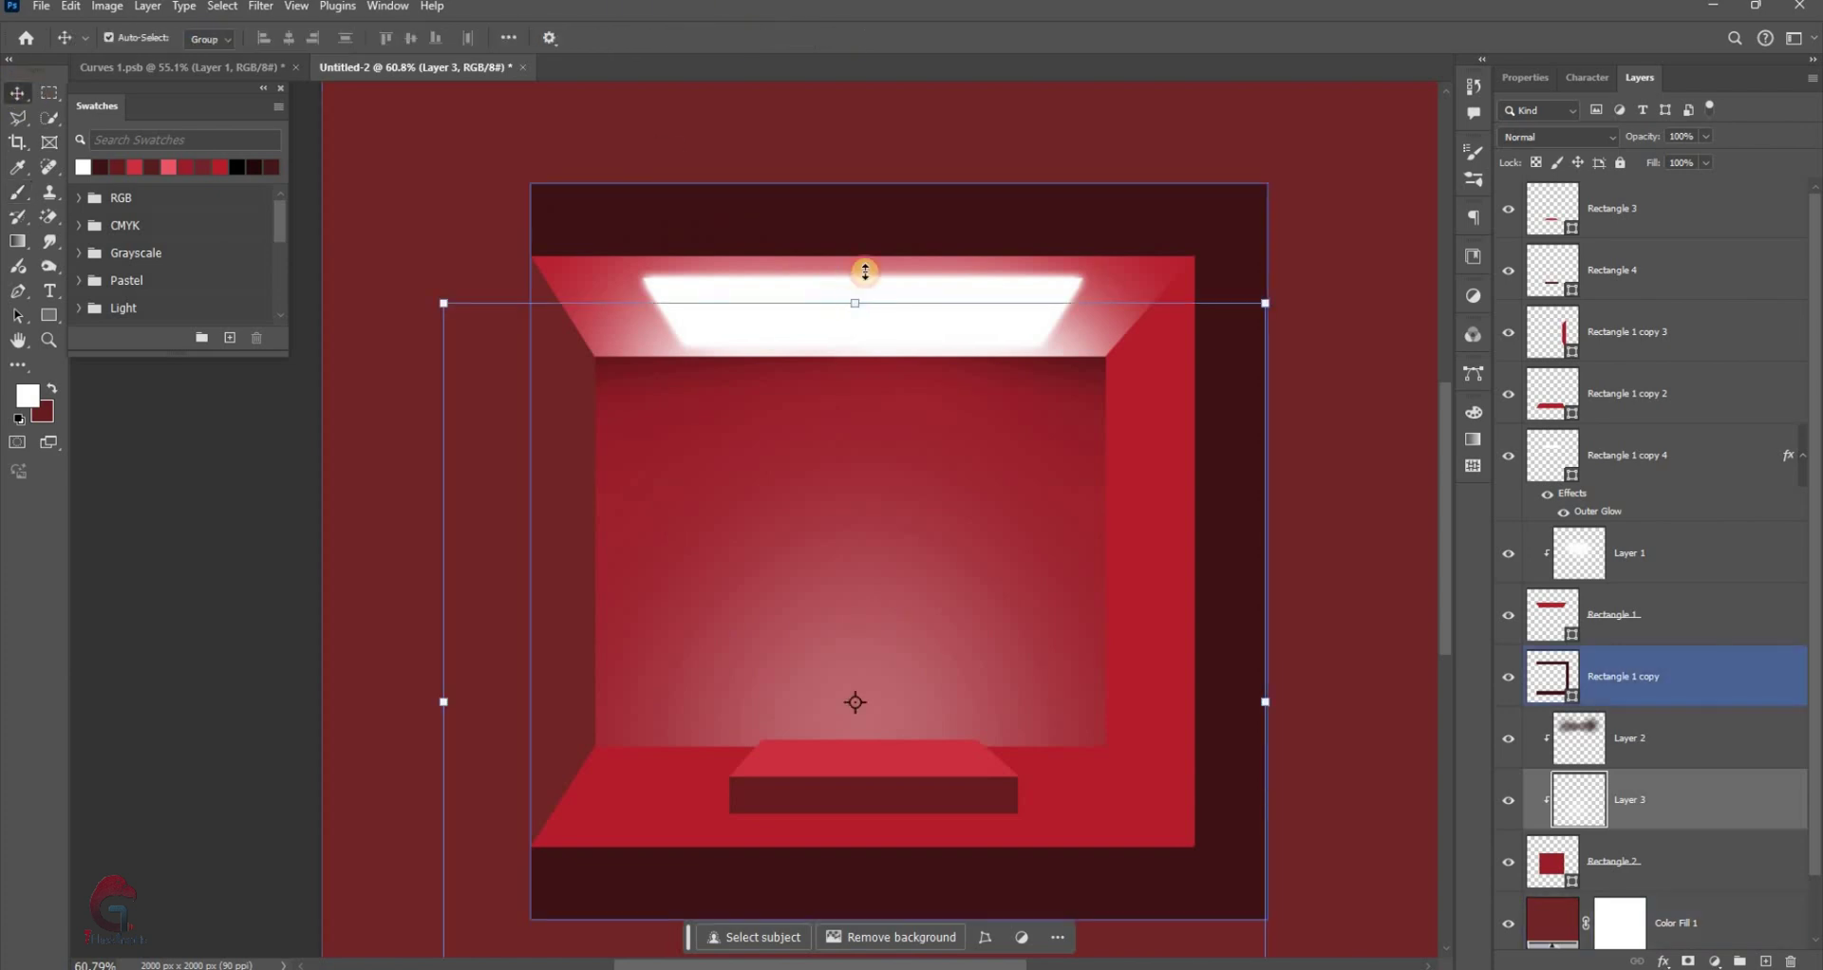
{"action": "mouse_move", "coordinate": [888, 187]}
{"action": "left_mouse_down"}
{"action": "mouse_move", "coordinate": [897, 143]}
{"action": "mouse_move", "coordinate": [997, 310]}
{"action": "left_mouse_up"}
{"action": "key", "text": "Return"}
Add a new Layer 4 clipped to the right wall shape
{"action": "left_click", "coordinate": [1121, 579]}
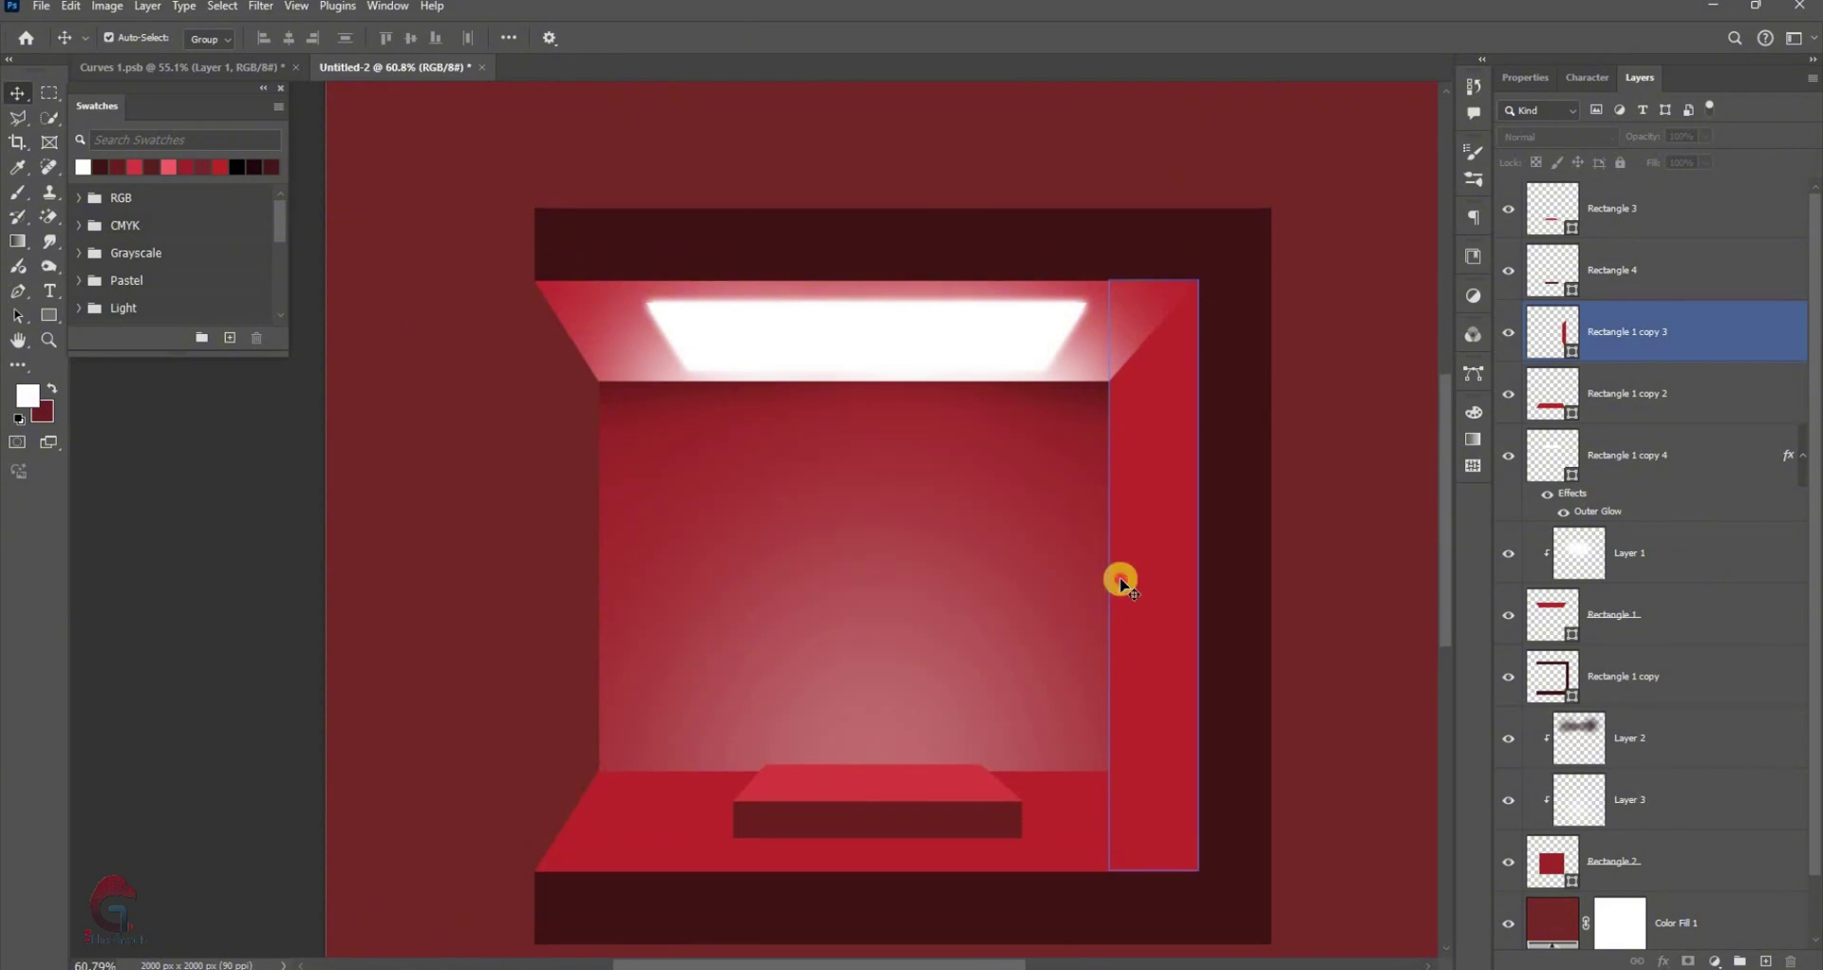
{"action": "left_click", "coordinate": [1011, 753]}
{"action": "scroll", "coordinate": [1173, 439], "scroll_direction": "down", "scroll_amount": 1}
{"action": "left_click", "coordinate": [1258, 485]}
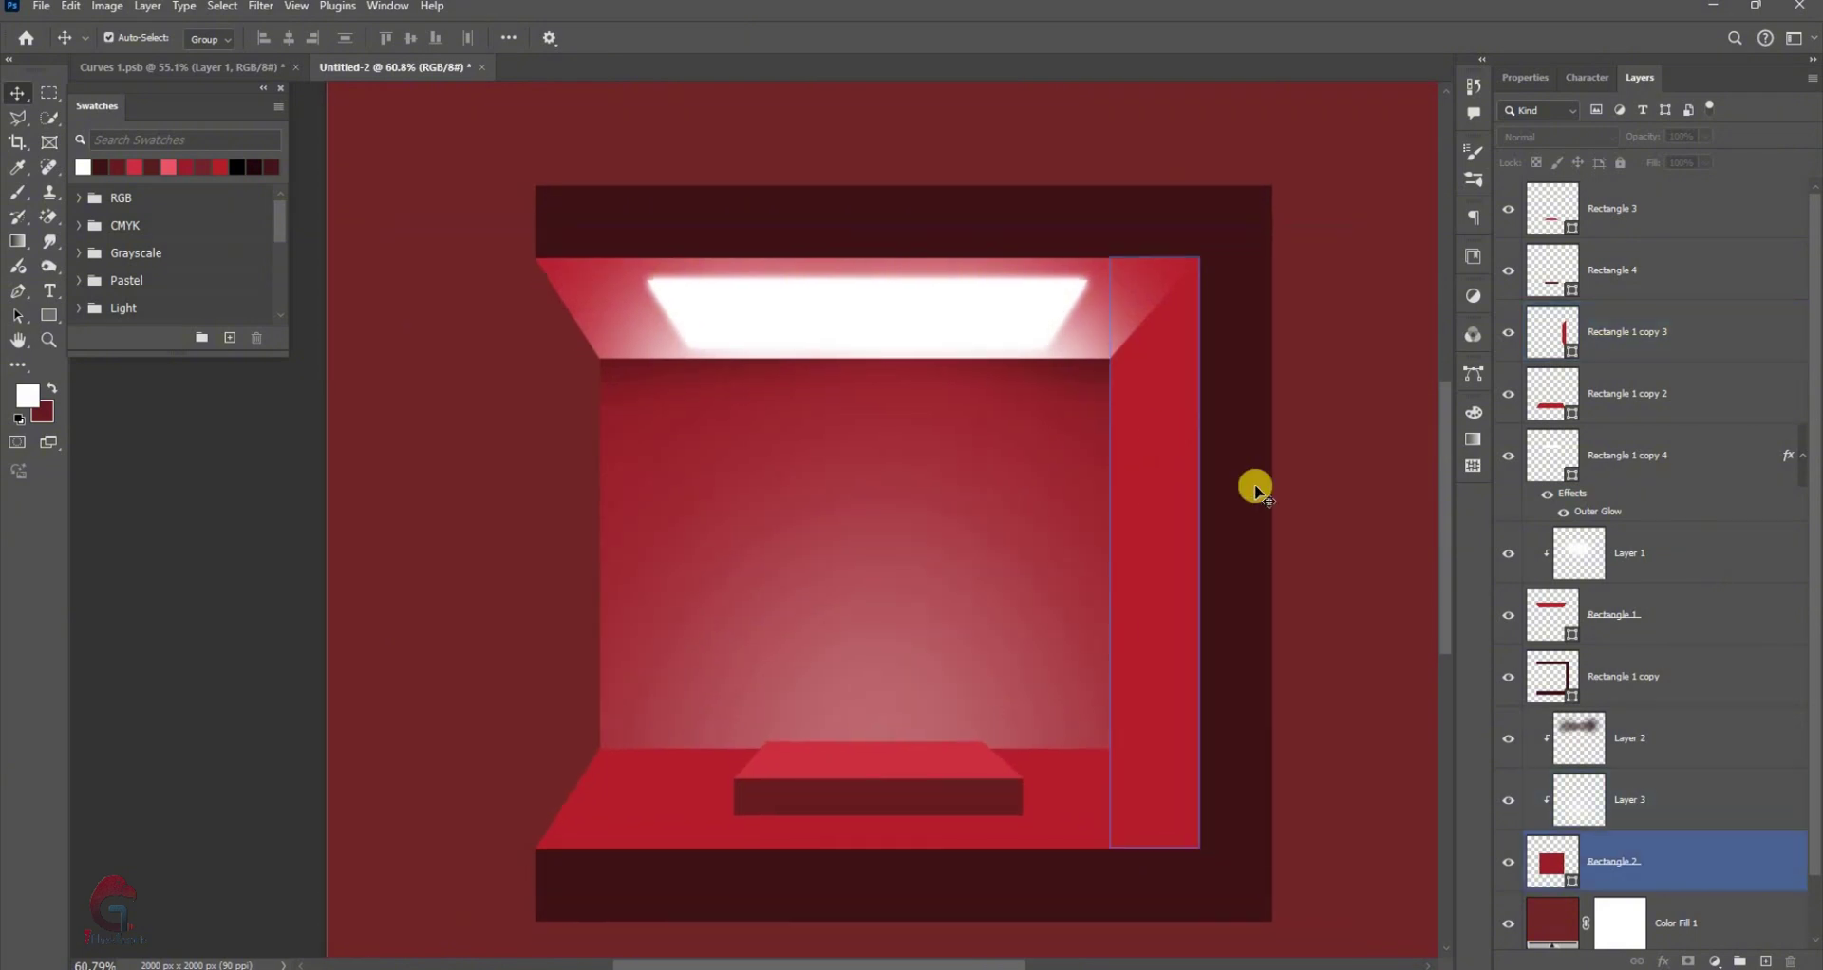
{"action": "left_click", "coordinate": [1158, 532]}
{"action": "left_click", "coordinate": [1629, 676]}
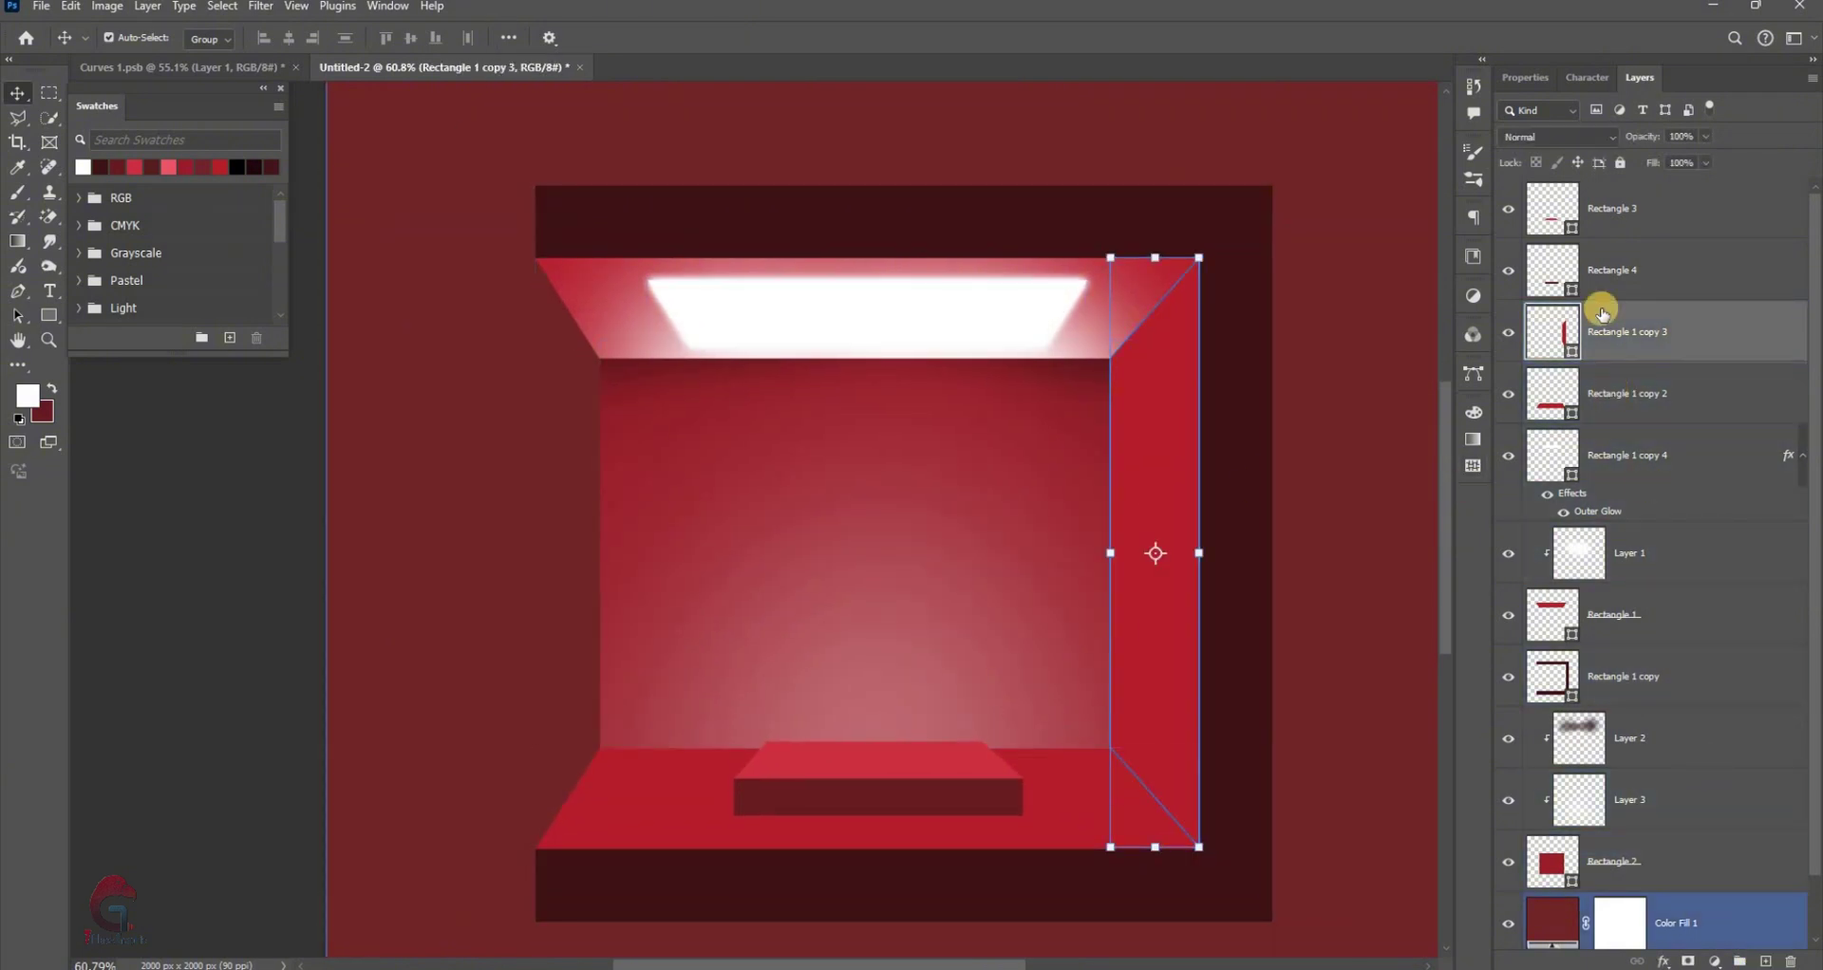
{"action": "key", "text": "ctrl+shift+alt+n"}
{"action": "right_click", "coordinate": [1646, 739]}
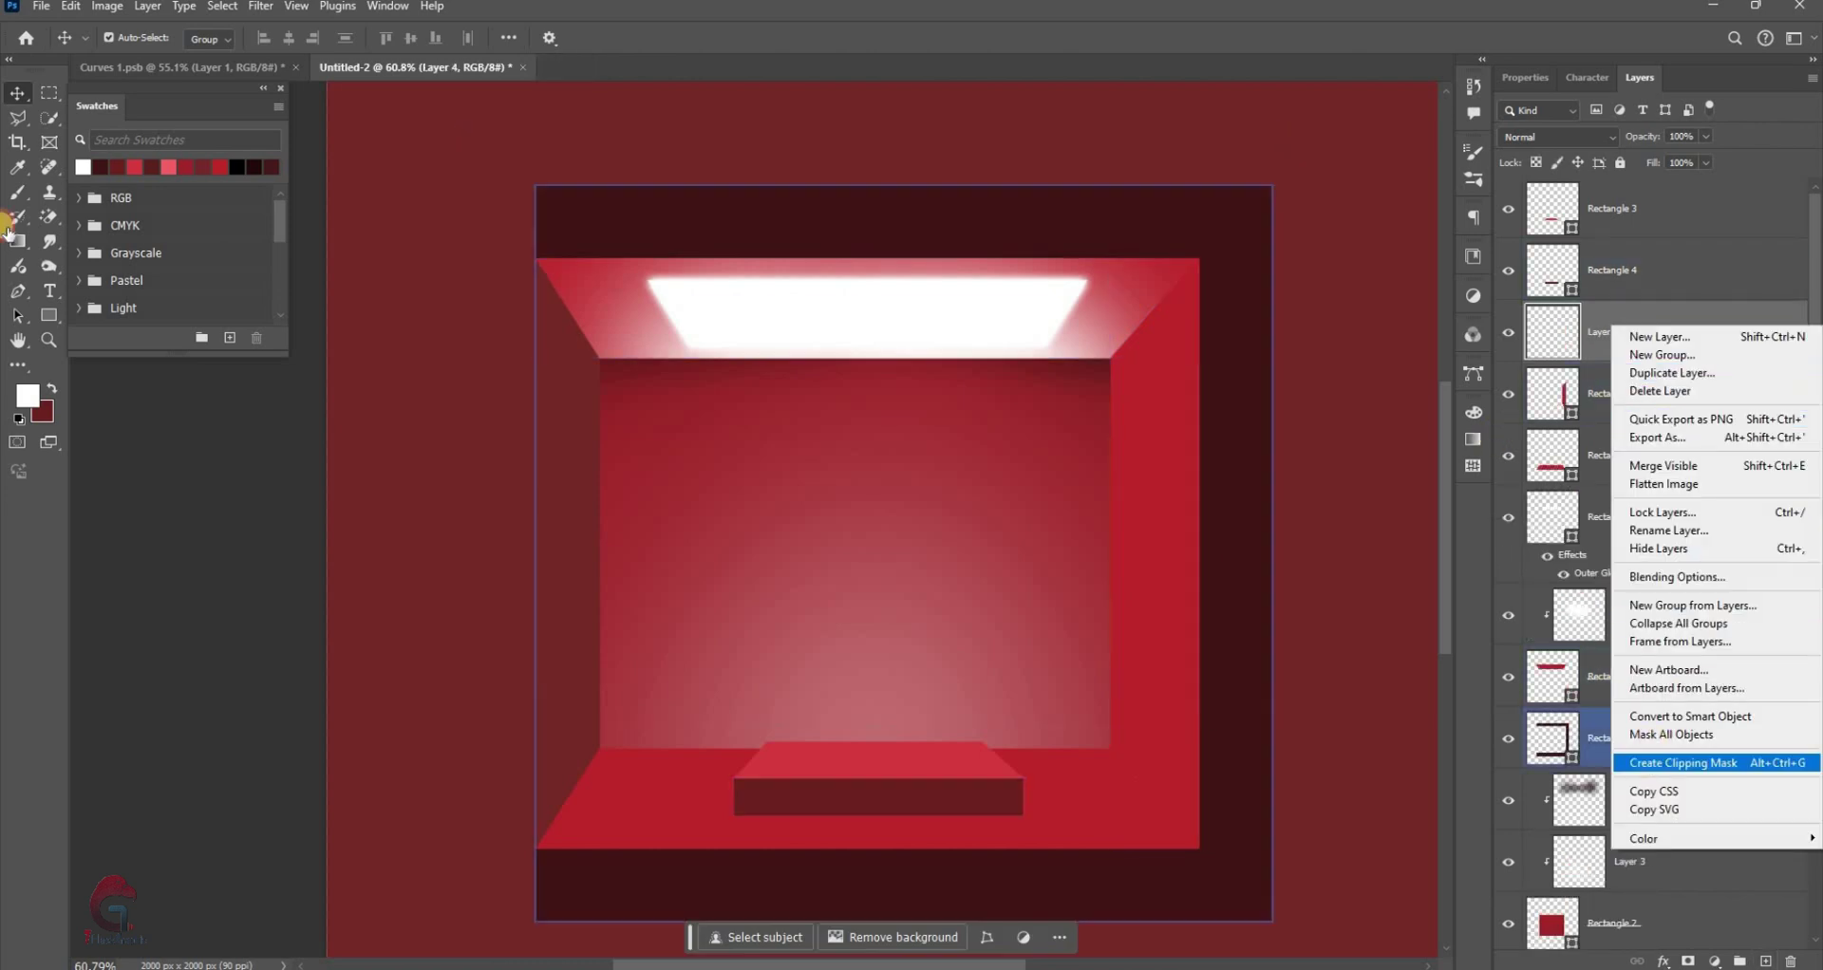
{"action": "left_click", "coordinate": [1672, 799]}
Brush white light along the right wall's left edge
{"action": "left_click", "coordinate": [19, 192]}
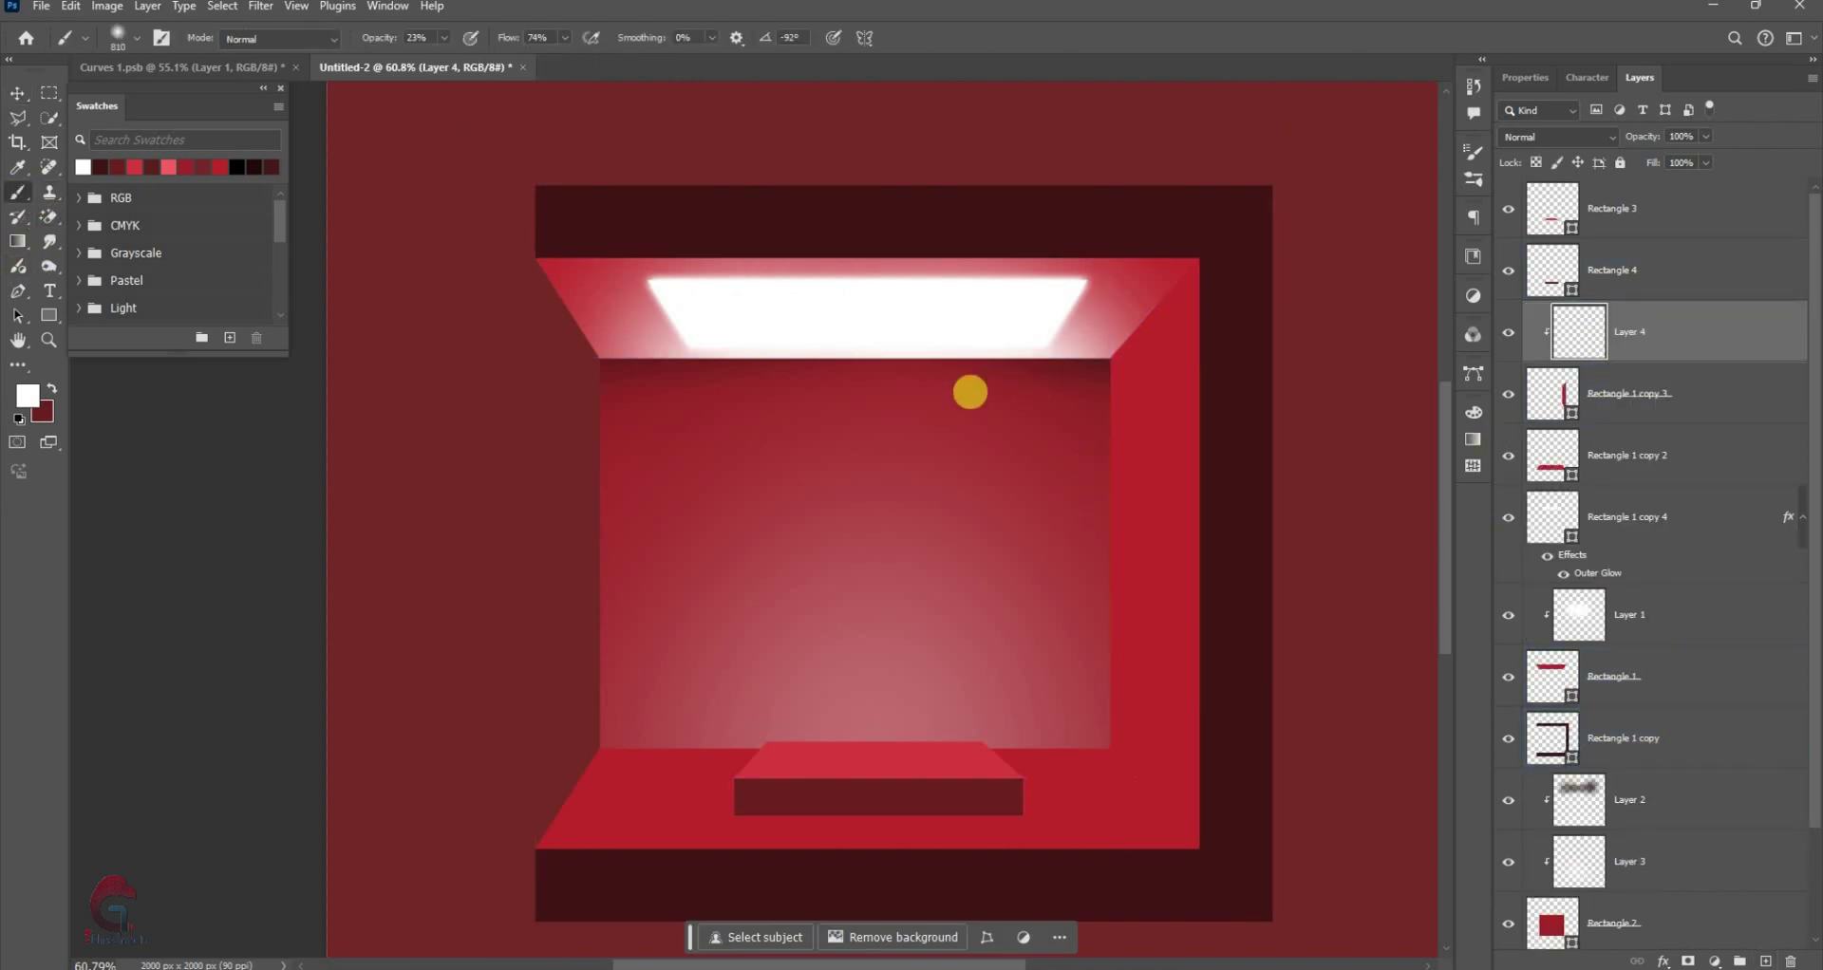
{"action": "scroll", "coordinate": [935, 373], "scroll_direction": "up", "scroll_amount": 1}
{"action": "mouse_move", "coordinate": [920, 439]}
{"action": "left_mouse_down"}
{"action": "mouse_move", "coordinate": [928, 636]}
{"action": "mouse_move", "coordinate": [941, 388]}
{"action": "left_mouse_up"}
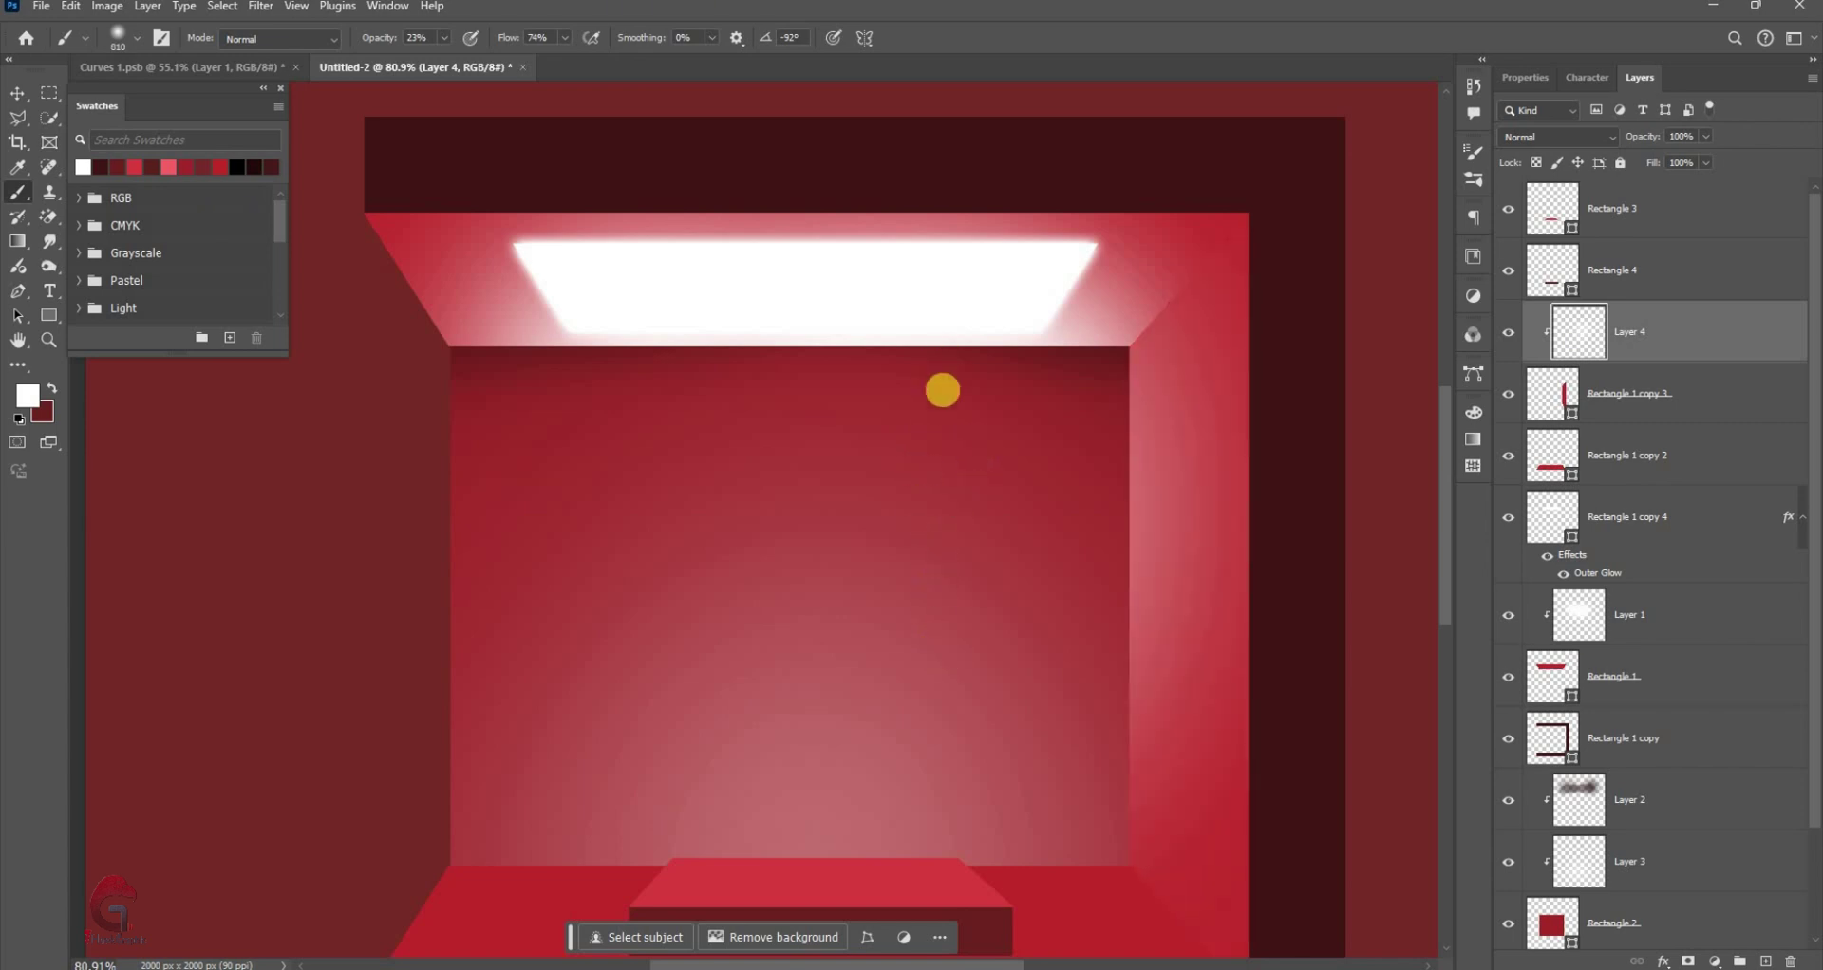
{"action": "scroll", "coordinate": [815, 578], "scroll_direction": "down", "scroll_amount": 1}
{"action": "scroll", "coordinate": [1148, 427], "scroll_direction": "up", "scroll_amount": 1}
Add Layer 5 with a dark maroon colour and move it above Layer 4
{"action": "key", "text": "ctrl+shift+alt+n"}
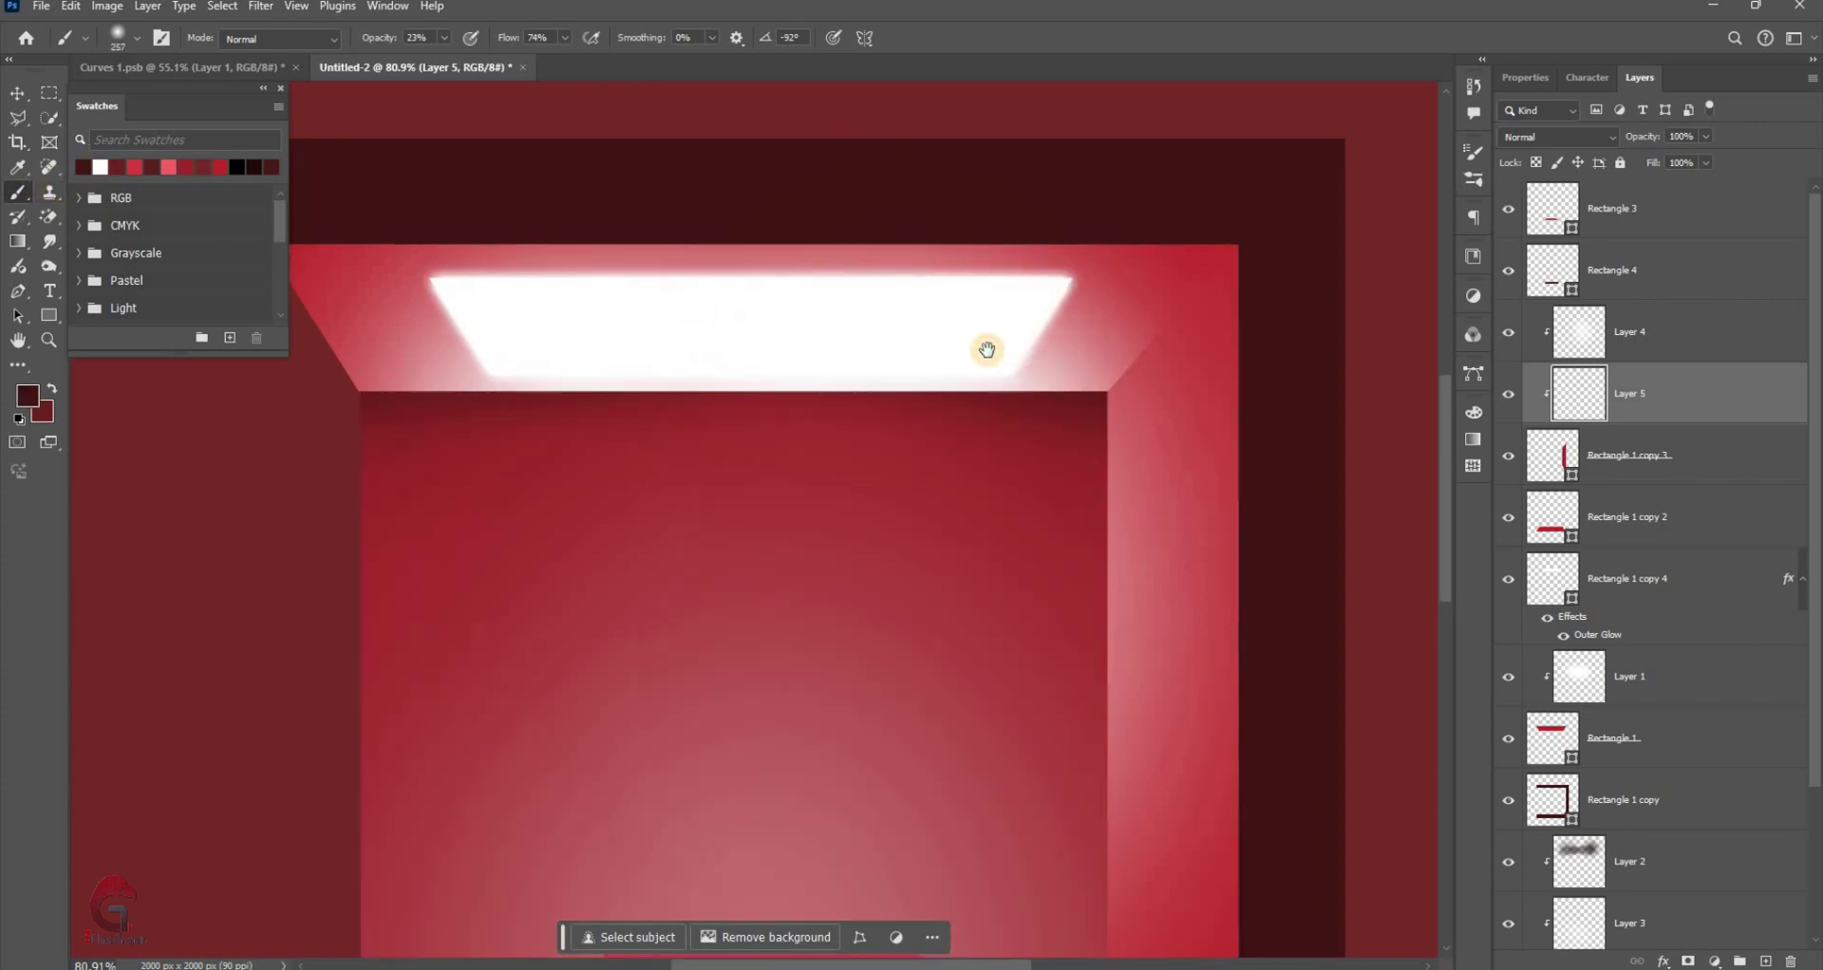
{"action": "scroll", "coordinate": [1031, 246], "scroll_direction": "up", "scroll_amount": 3}
{"action": "left_click", "coordinate": [1030, 246], "text": "alt"}
{"action": "left_click_drag", "start_coordinate": [1030, 246], "coordinate": [988, 287]}
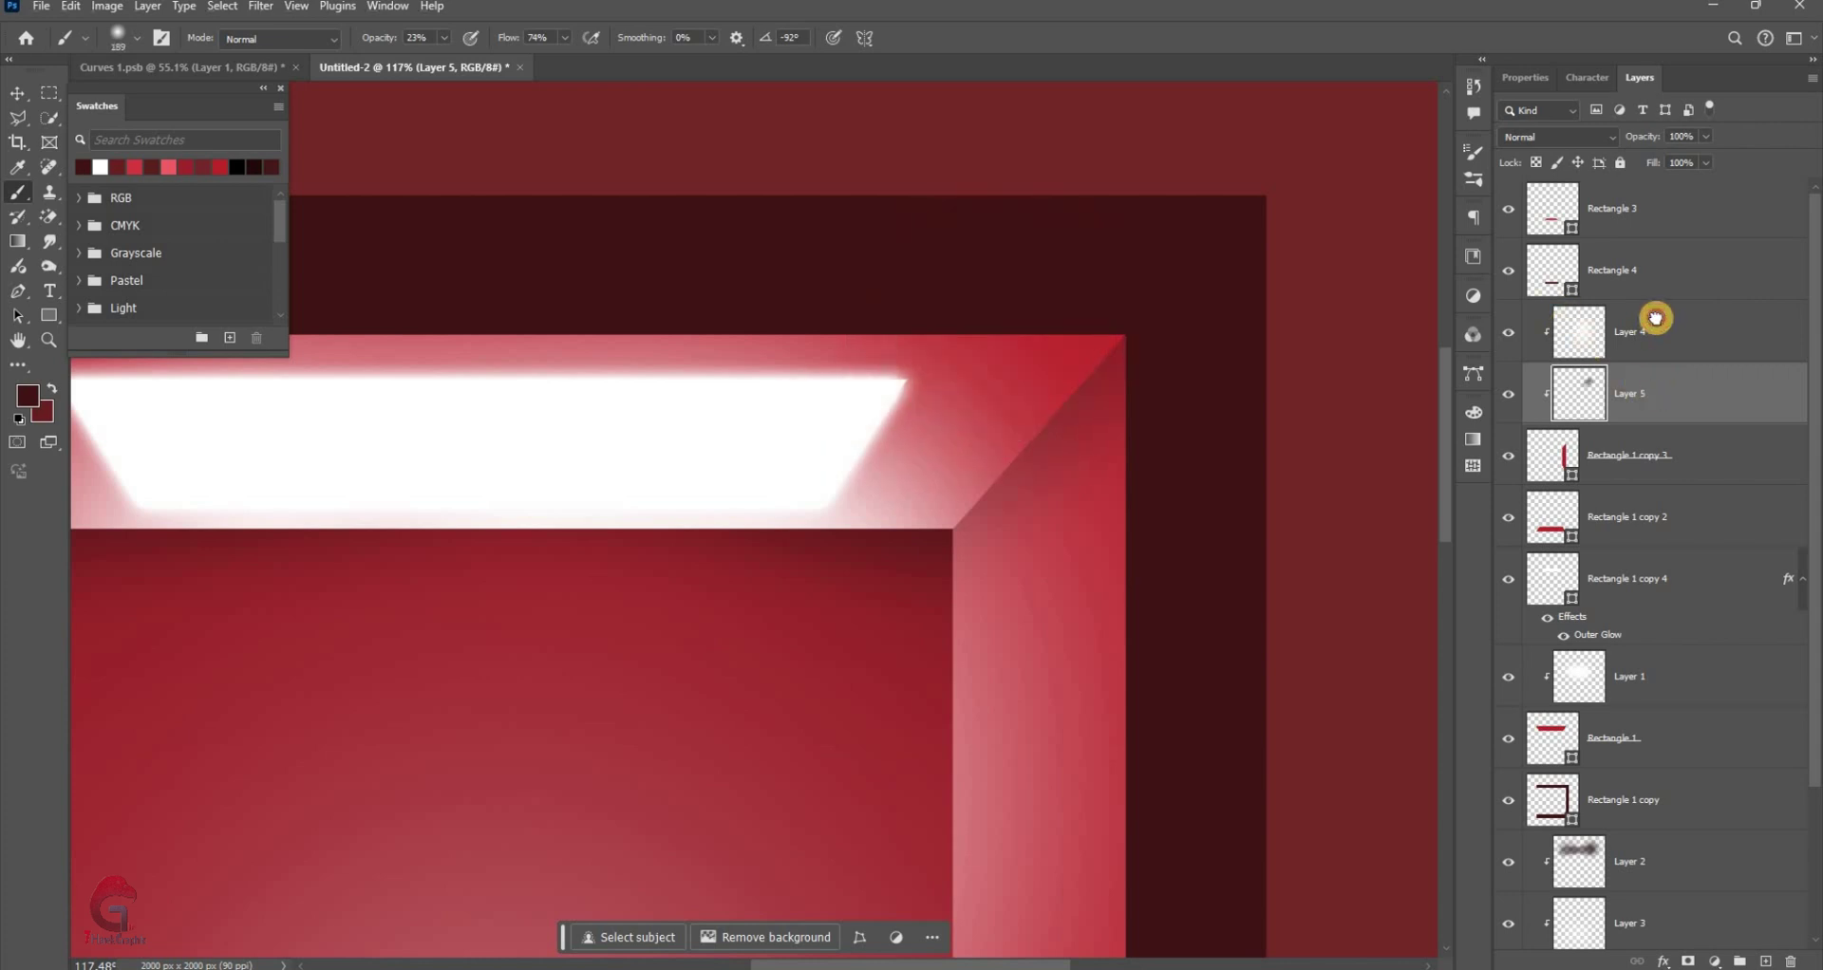
{"action": "mouse_move", "coordinate": [1657, 367]}
{"action": "left_mouse_down"}
{"action": "mouse_move", "coordinate": [966, 324]}
{"action": "mouse_move", "coordinate": [1029, 275]}
{"action": "left_mouse_up"}
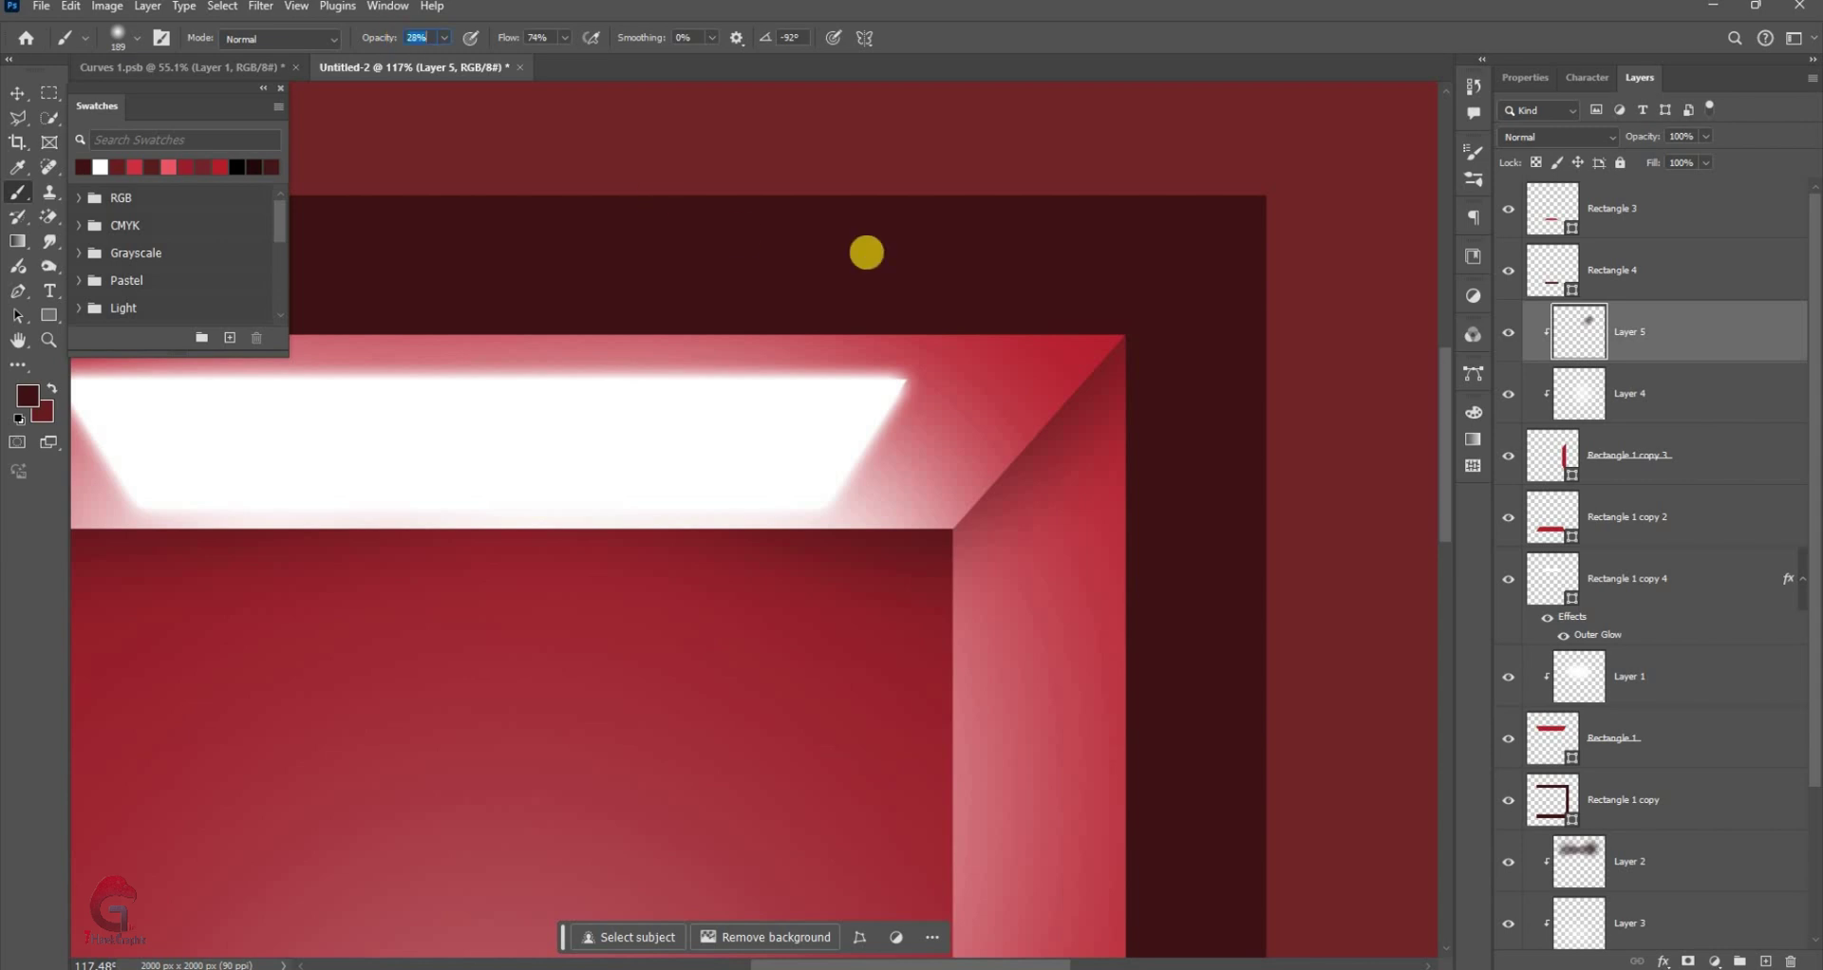
Paint dark maroon shadows at 60% brush opacity toward the right wall's lower end
{"action": "key", "text": "6"}
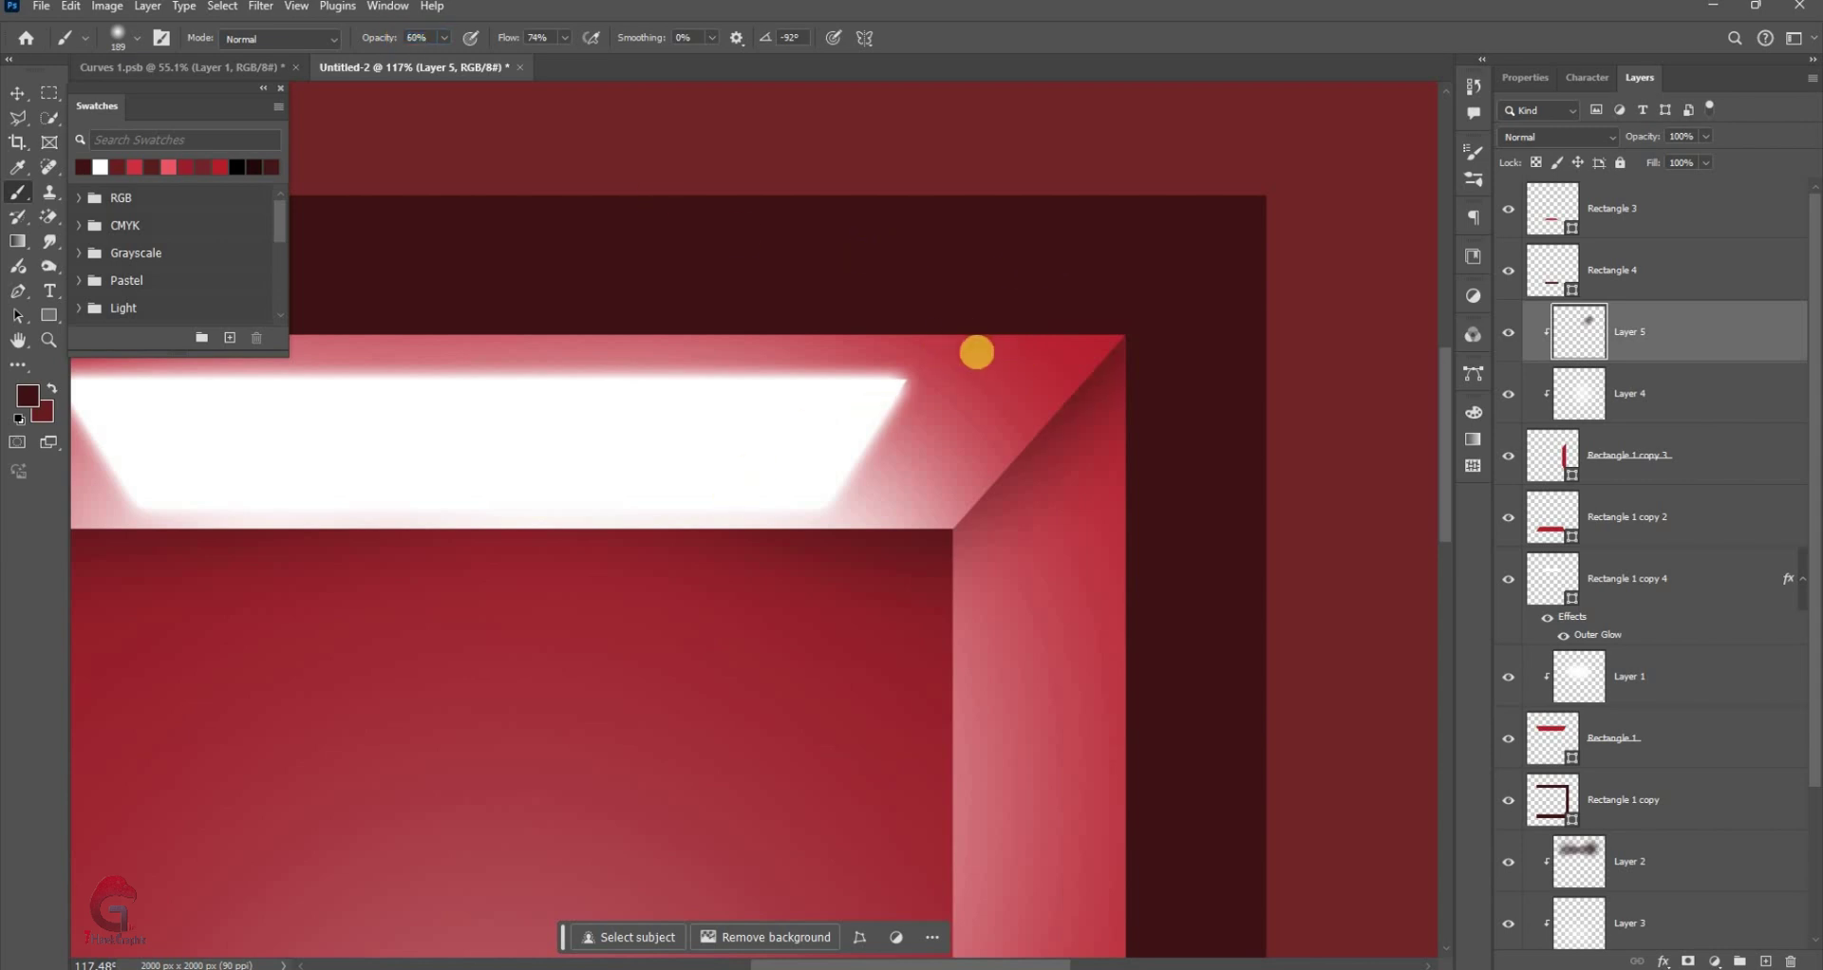
{"action": "scroll", "coordinate": [873, 433], "scroll_direction": "down", "scroll_amount": 3}
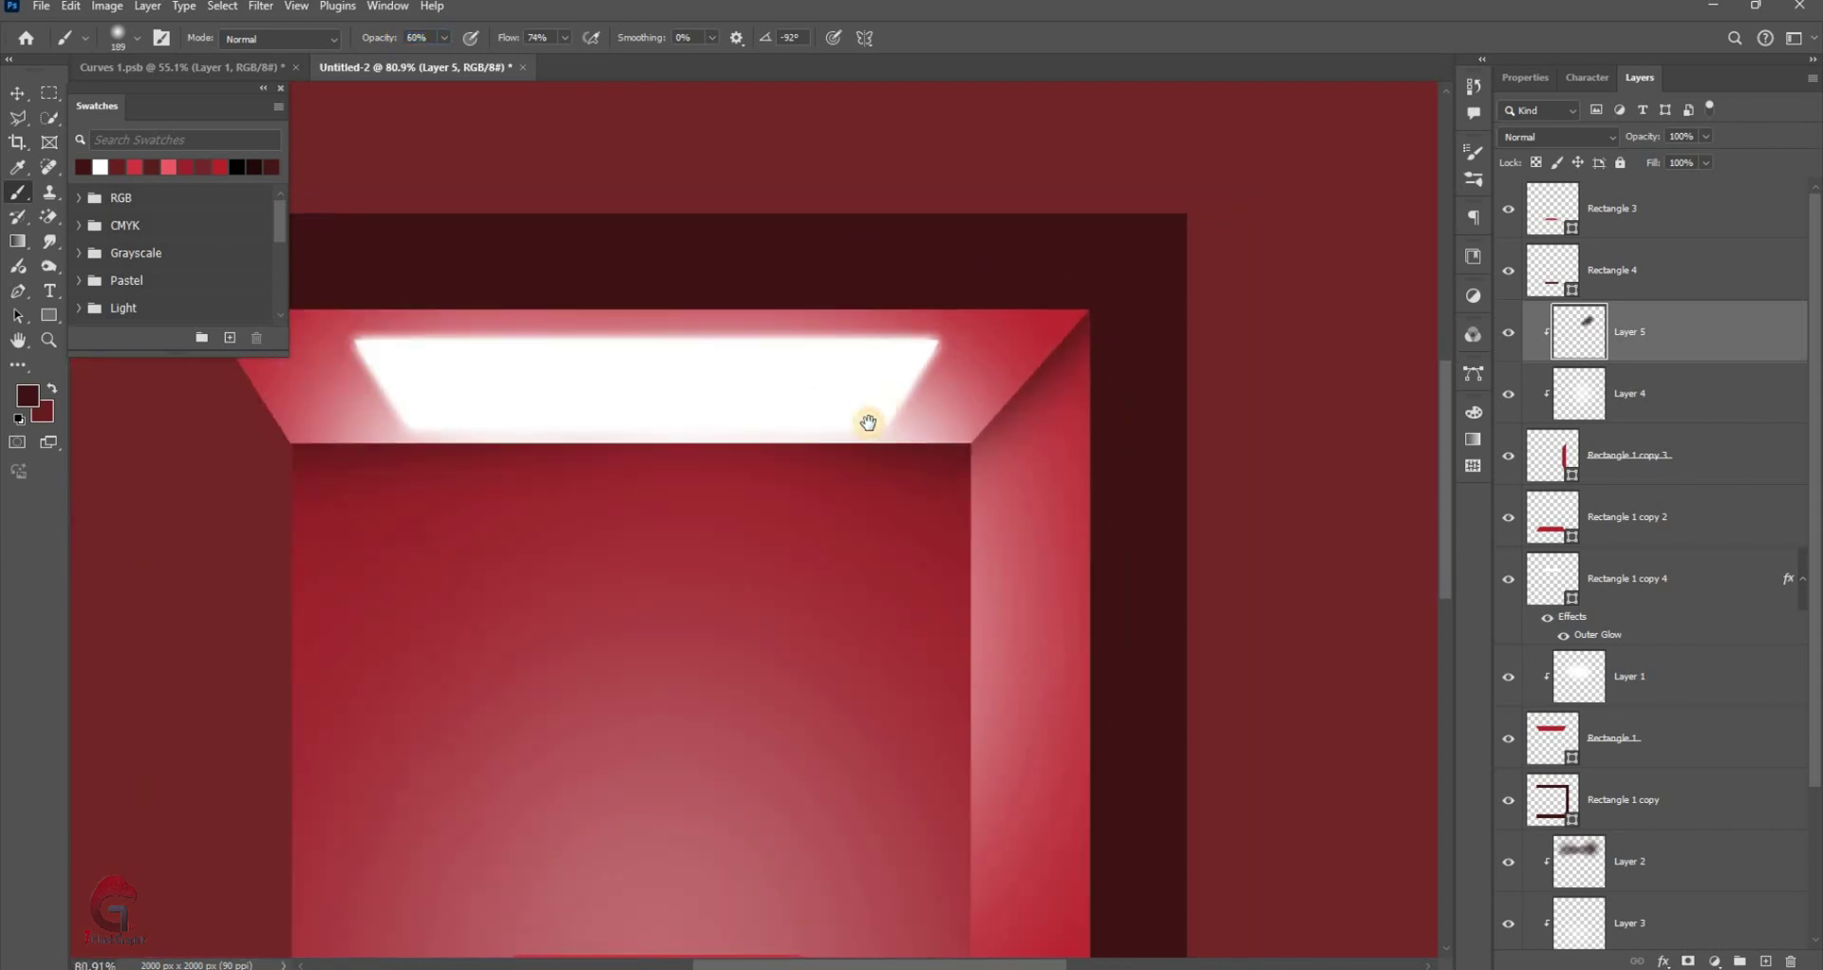
{"action": "scroll", "coordinate": [867, 419], "scroll_direction": "down", "scroll_amount": 2}
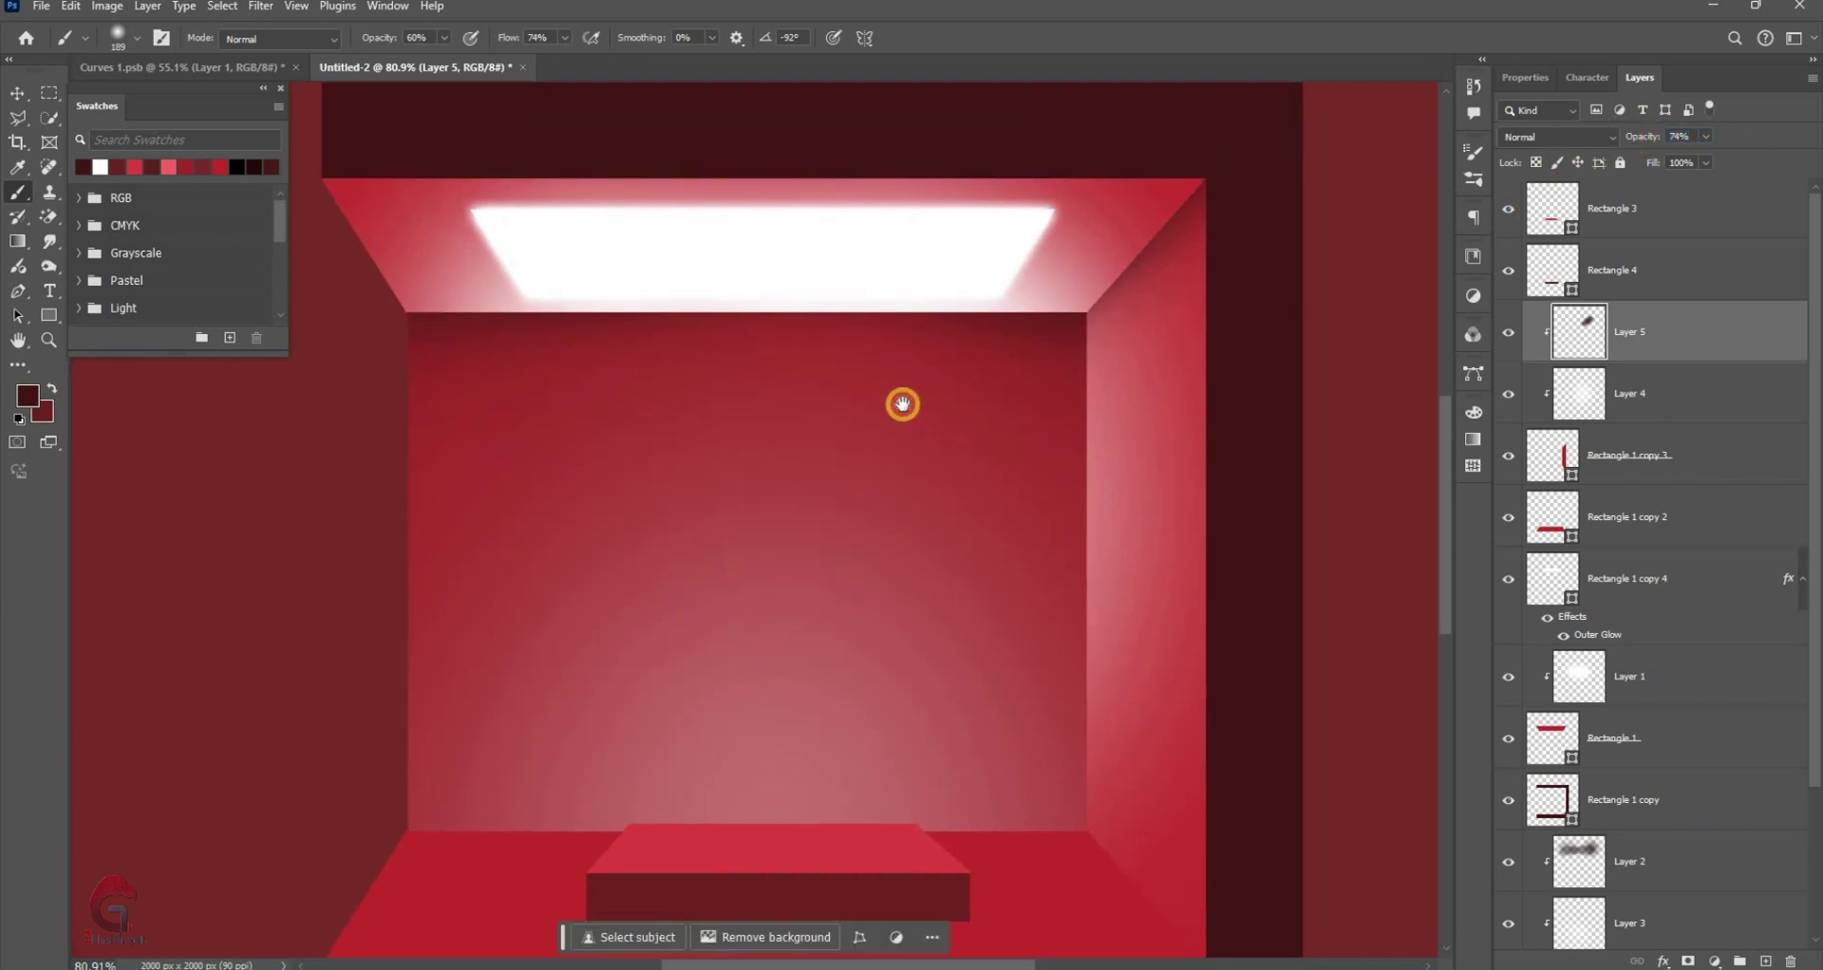
{"action": "scroll", "coordinate": [960, 585], "scroll_direction": "down", "scroll_amount": 2}
{"action": "scroll", "coordinate": [1082, 760], "scroll_direction": "up", "scroll_amount": 2}
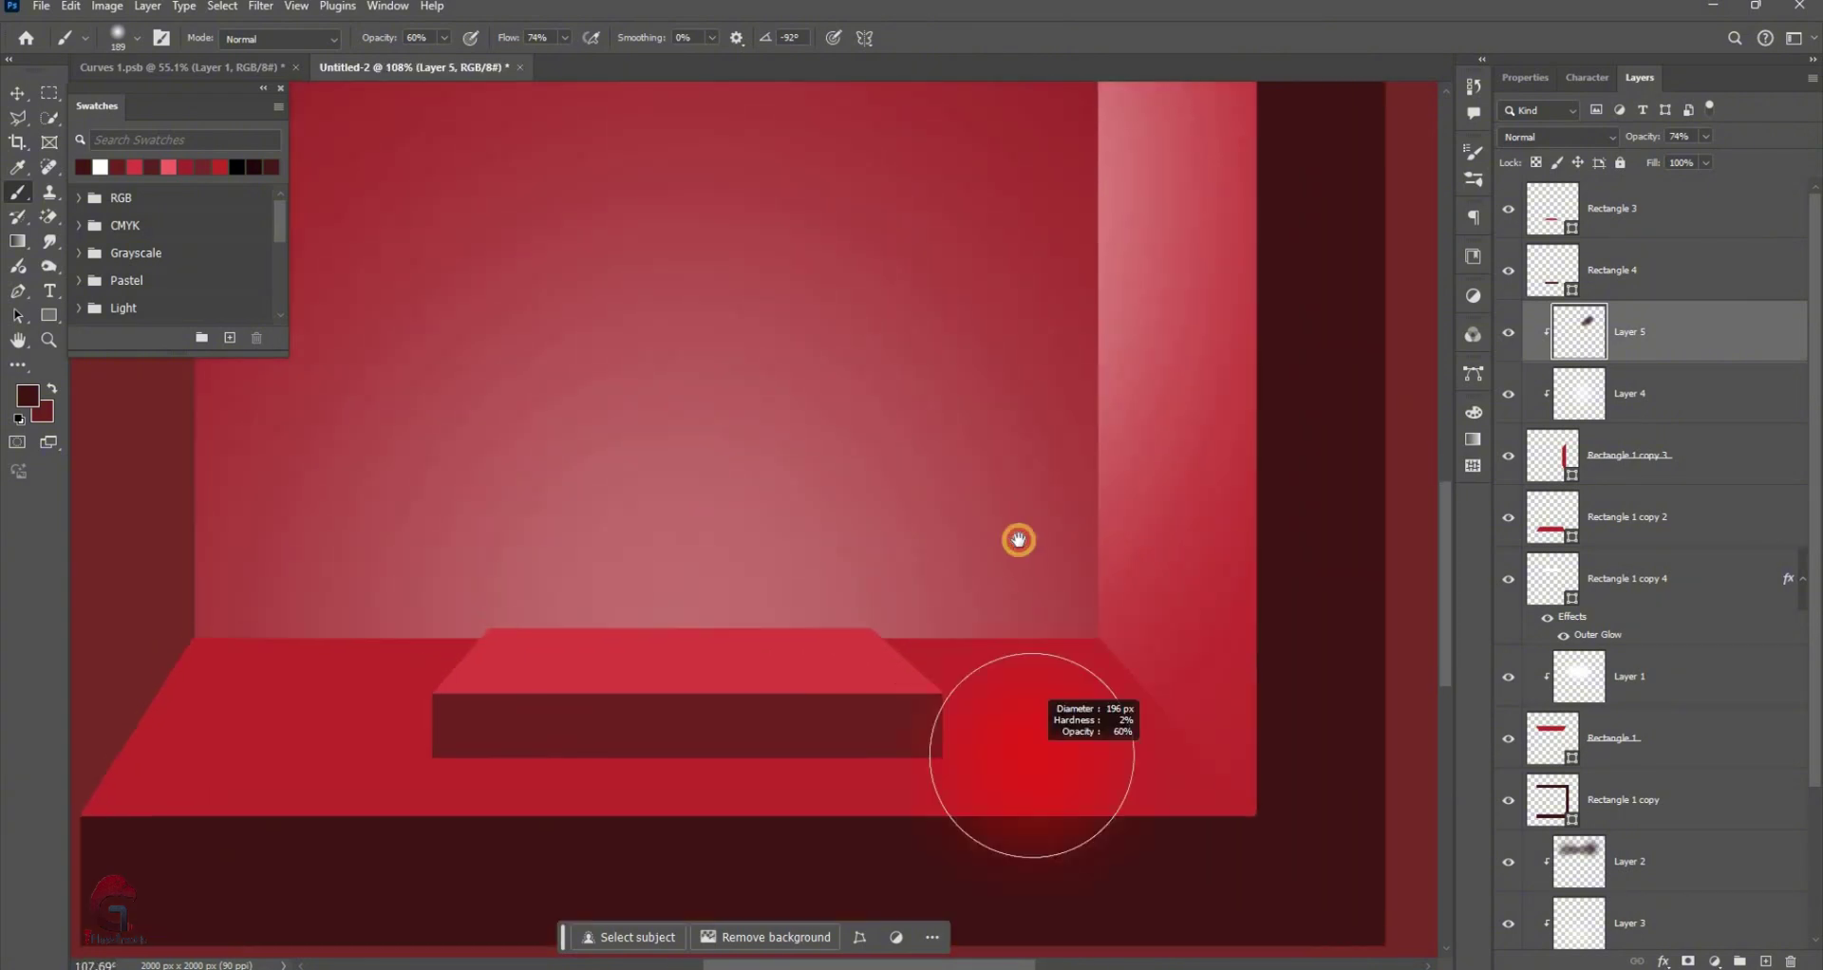
{"action": "left_click_drag", "start_coordinate": [1019, 540], "coordinate": [905, 510]}
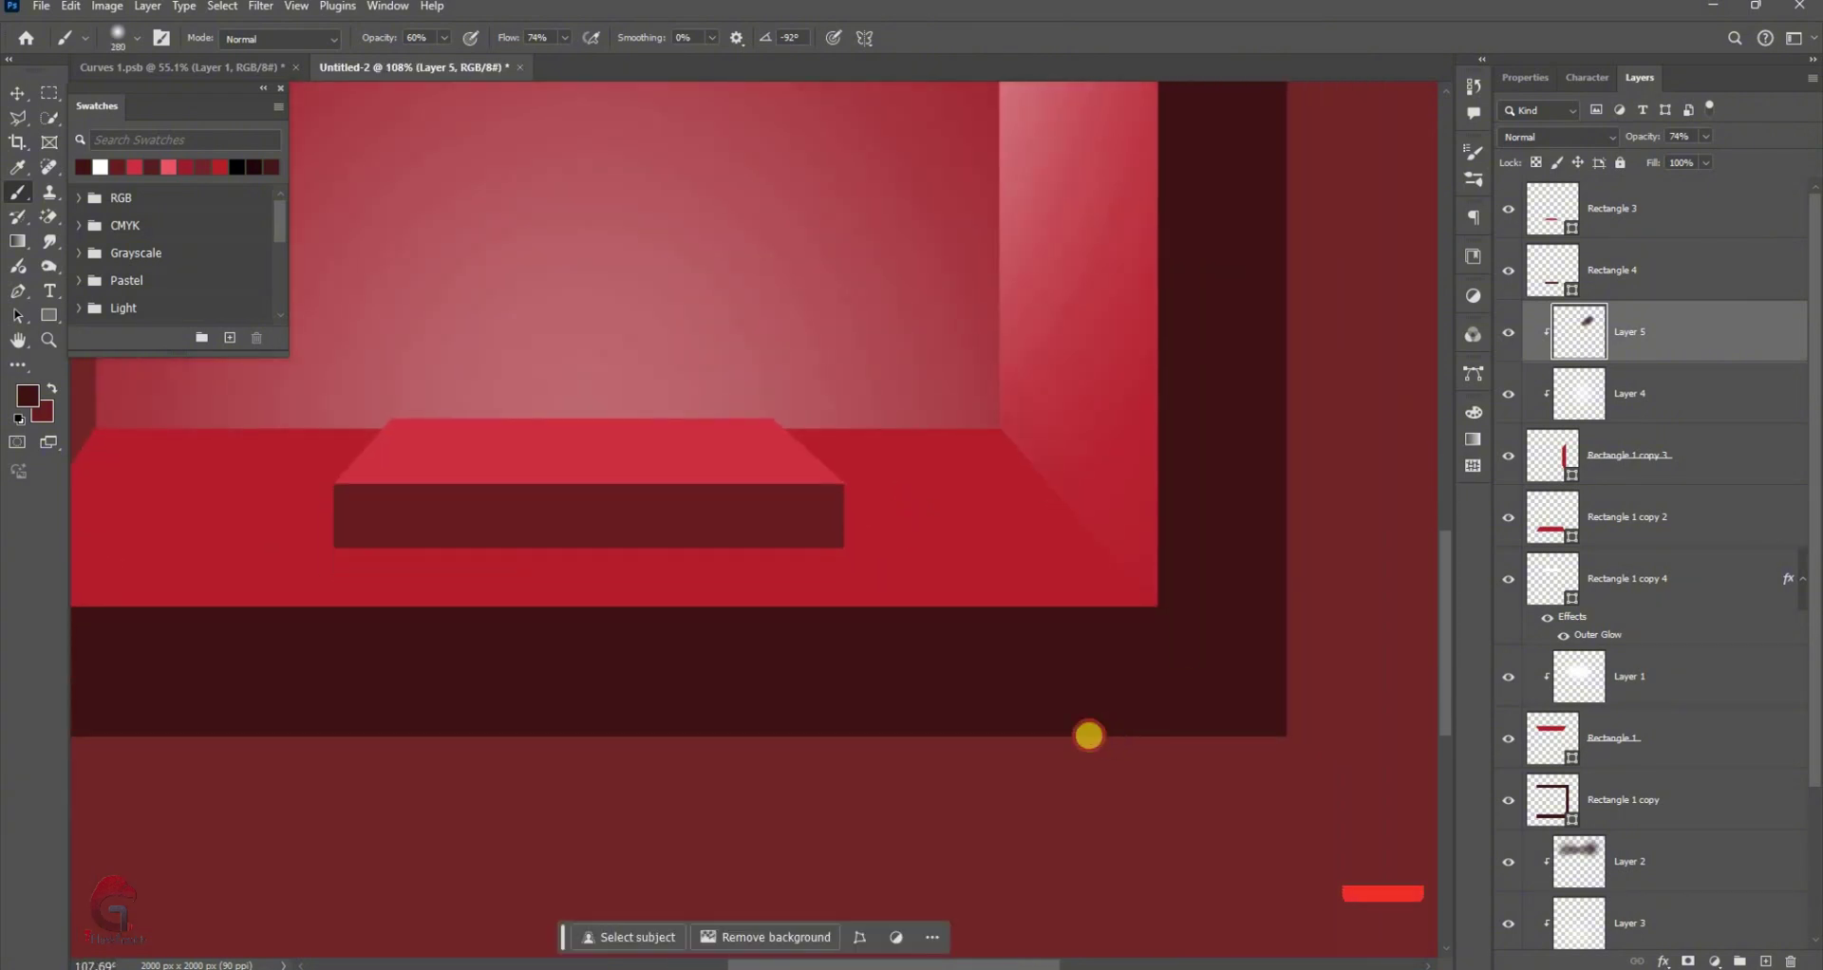
{"action": "left_click", "coordinate": [836, 482]}
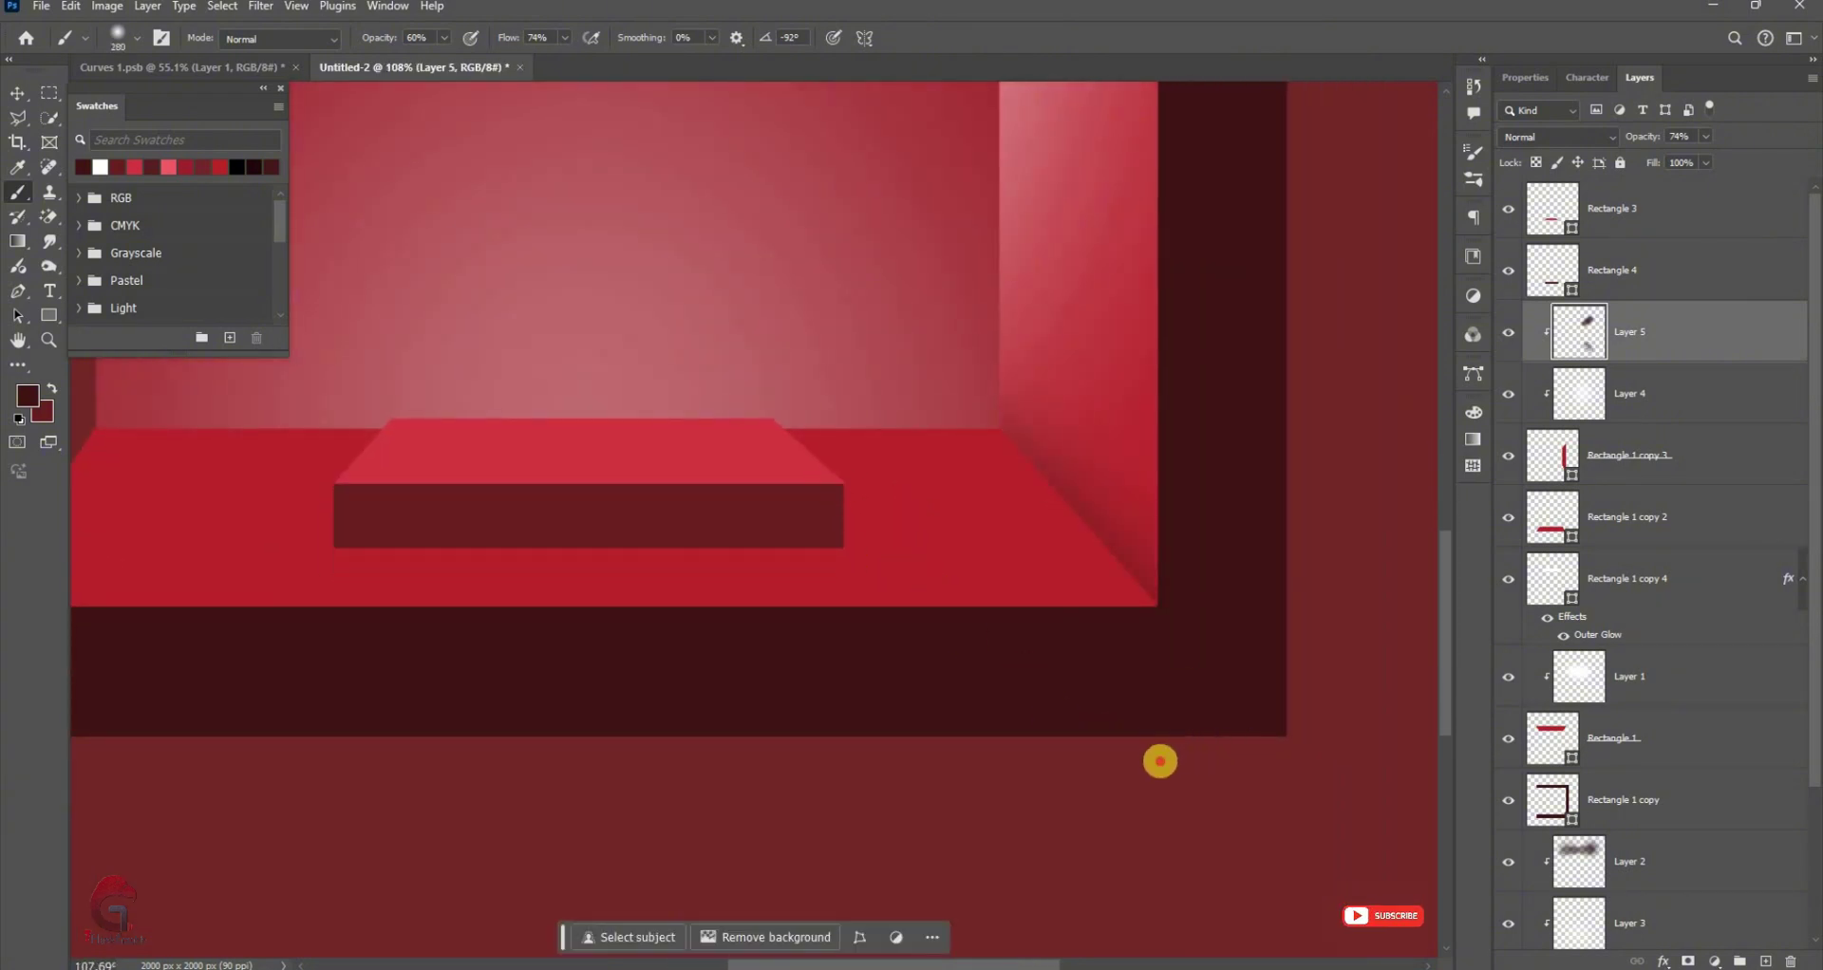
{"action": "scroll", "coordinate": [985, 617], "scroll_direction": "down", "scroll_amount": 1}
{"action": "scroll", "coordinate": [989, 679], "scroll_direction": "up", "scroll_amount": 3}
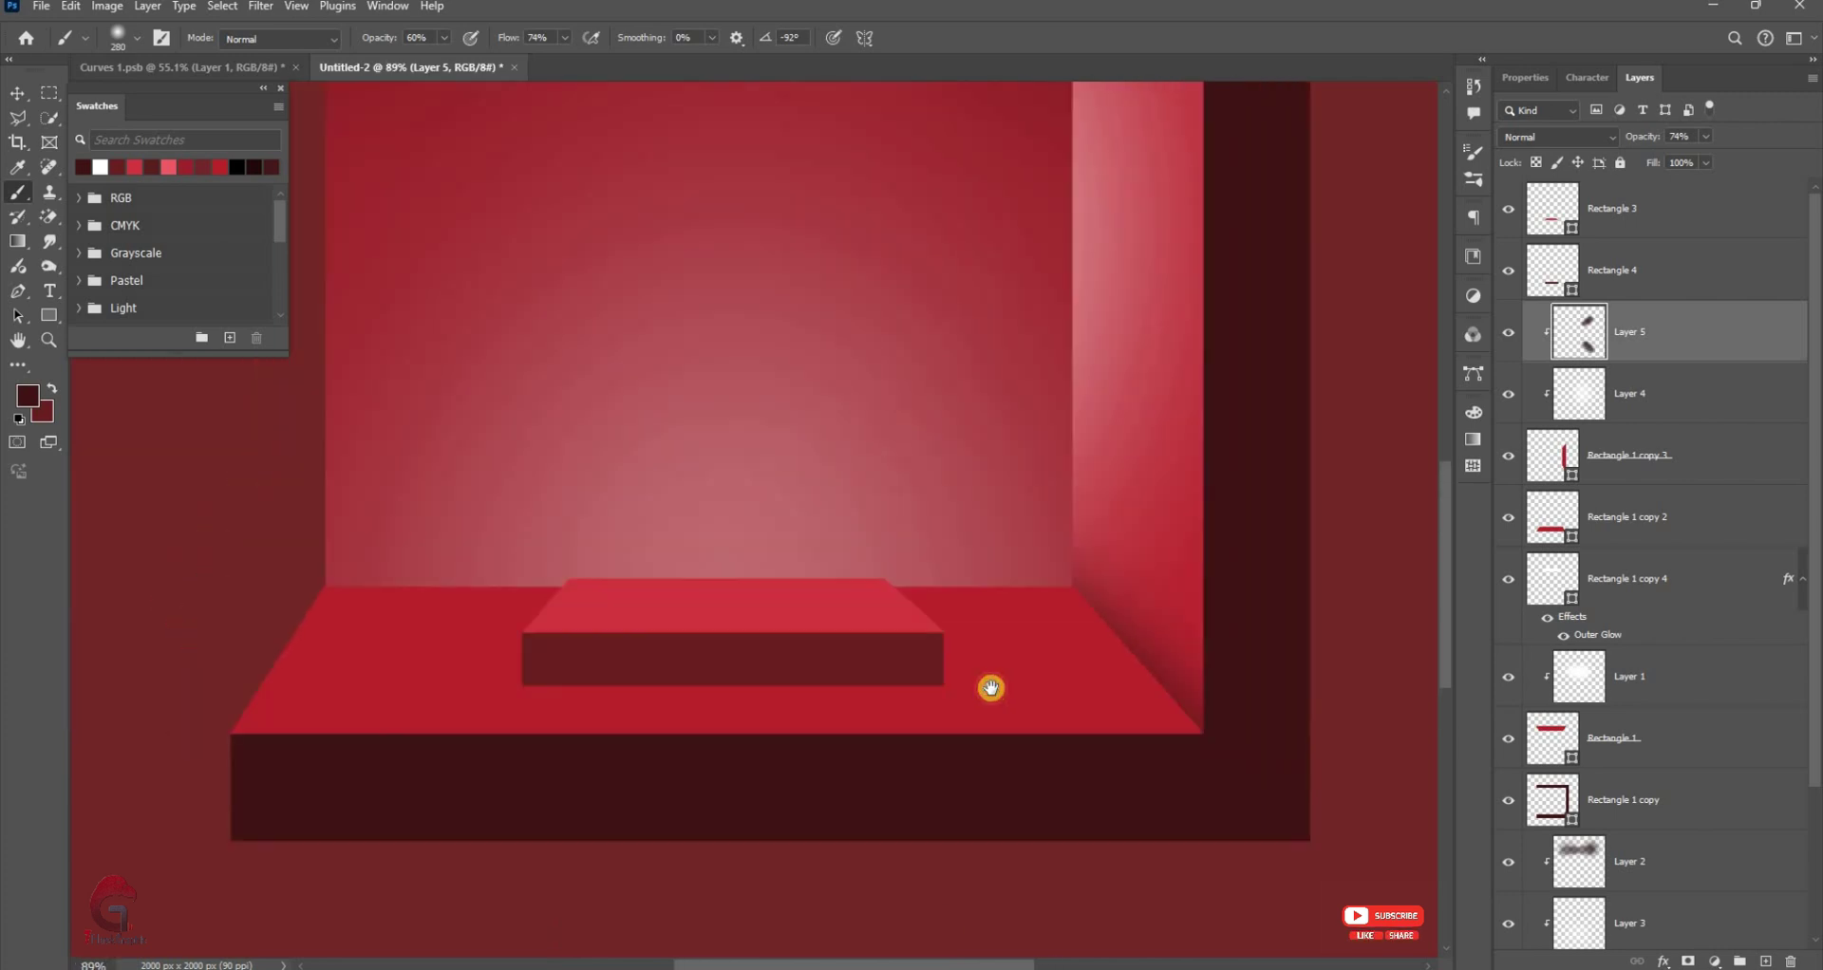
{"action": "scroll", "coordinate": [912, 673], "scroll_direction": "down", "scroll_amount": 1}
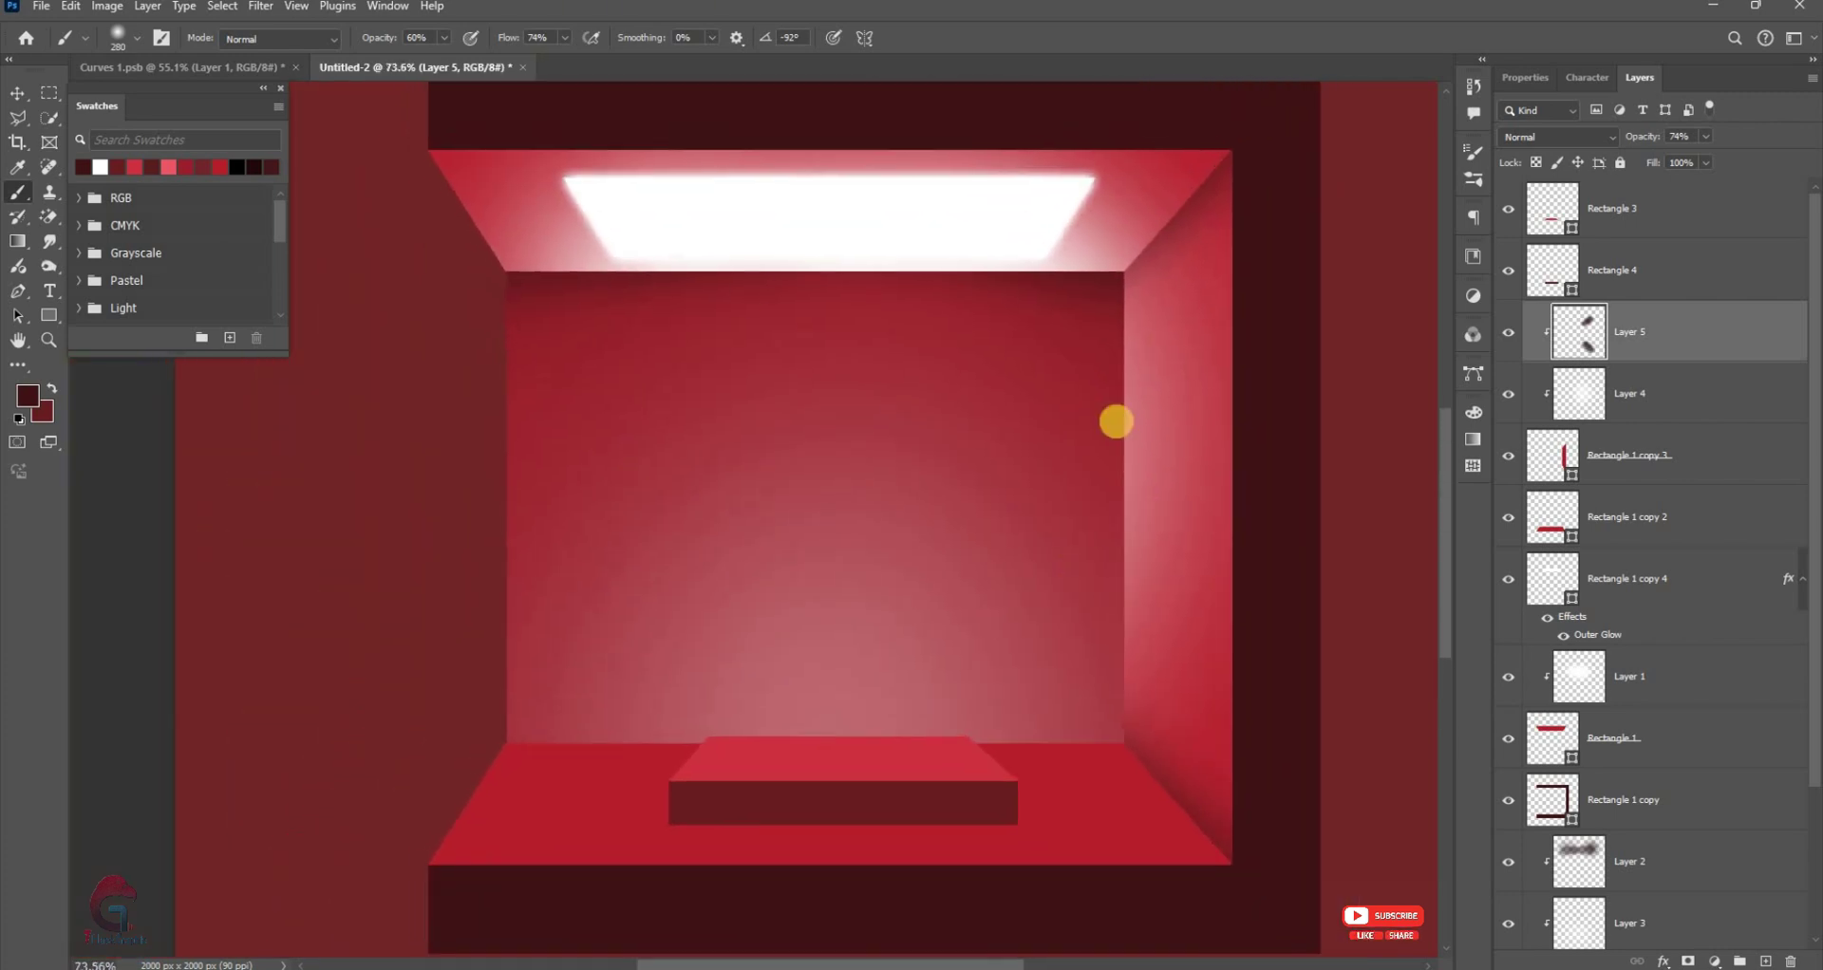
Add Layer 6 clipped to the floor layer Rectangle 1 copy 2
{"action": "left_click", "coordinate": [17, 92]}
{"action": "left_click", "coordinate": [1087, 826]}
{"action": "left_click", "coordinate": [1633, 517]}
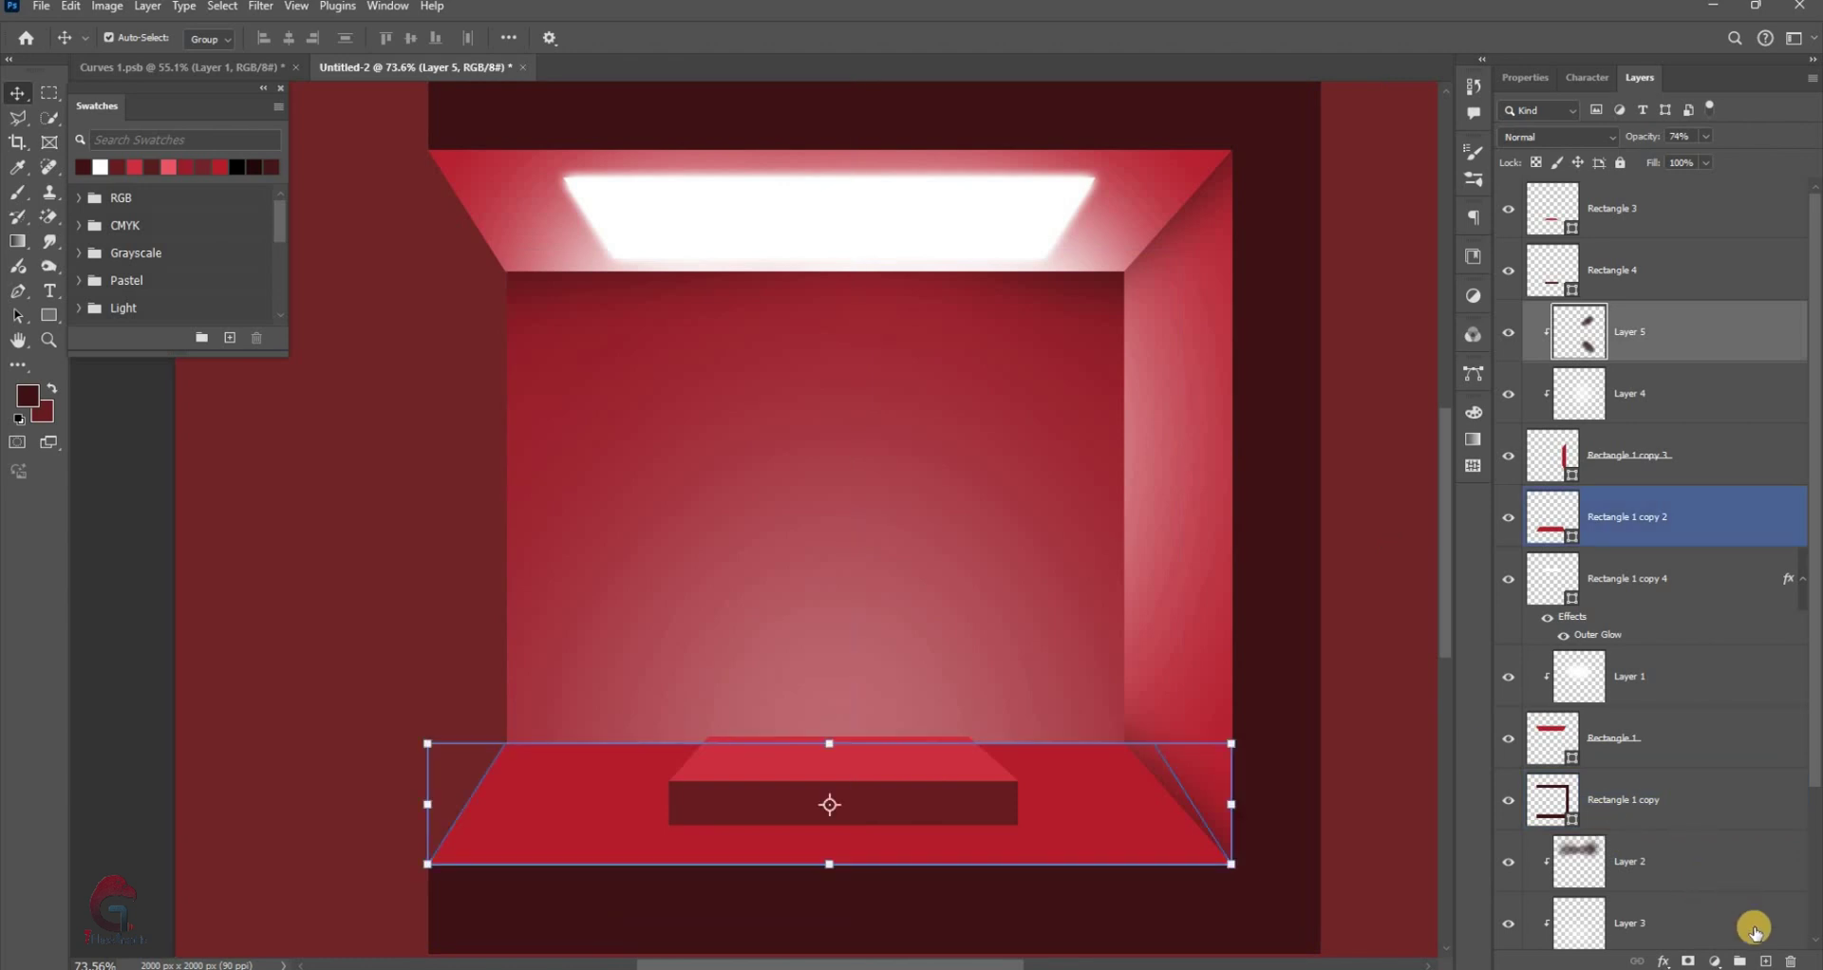
{"action": "left_click", "coordinate": [1771, 961]}
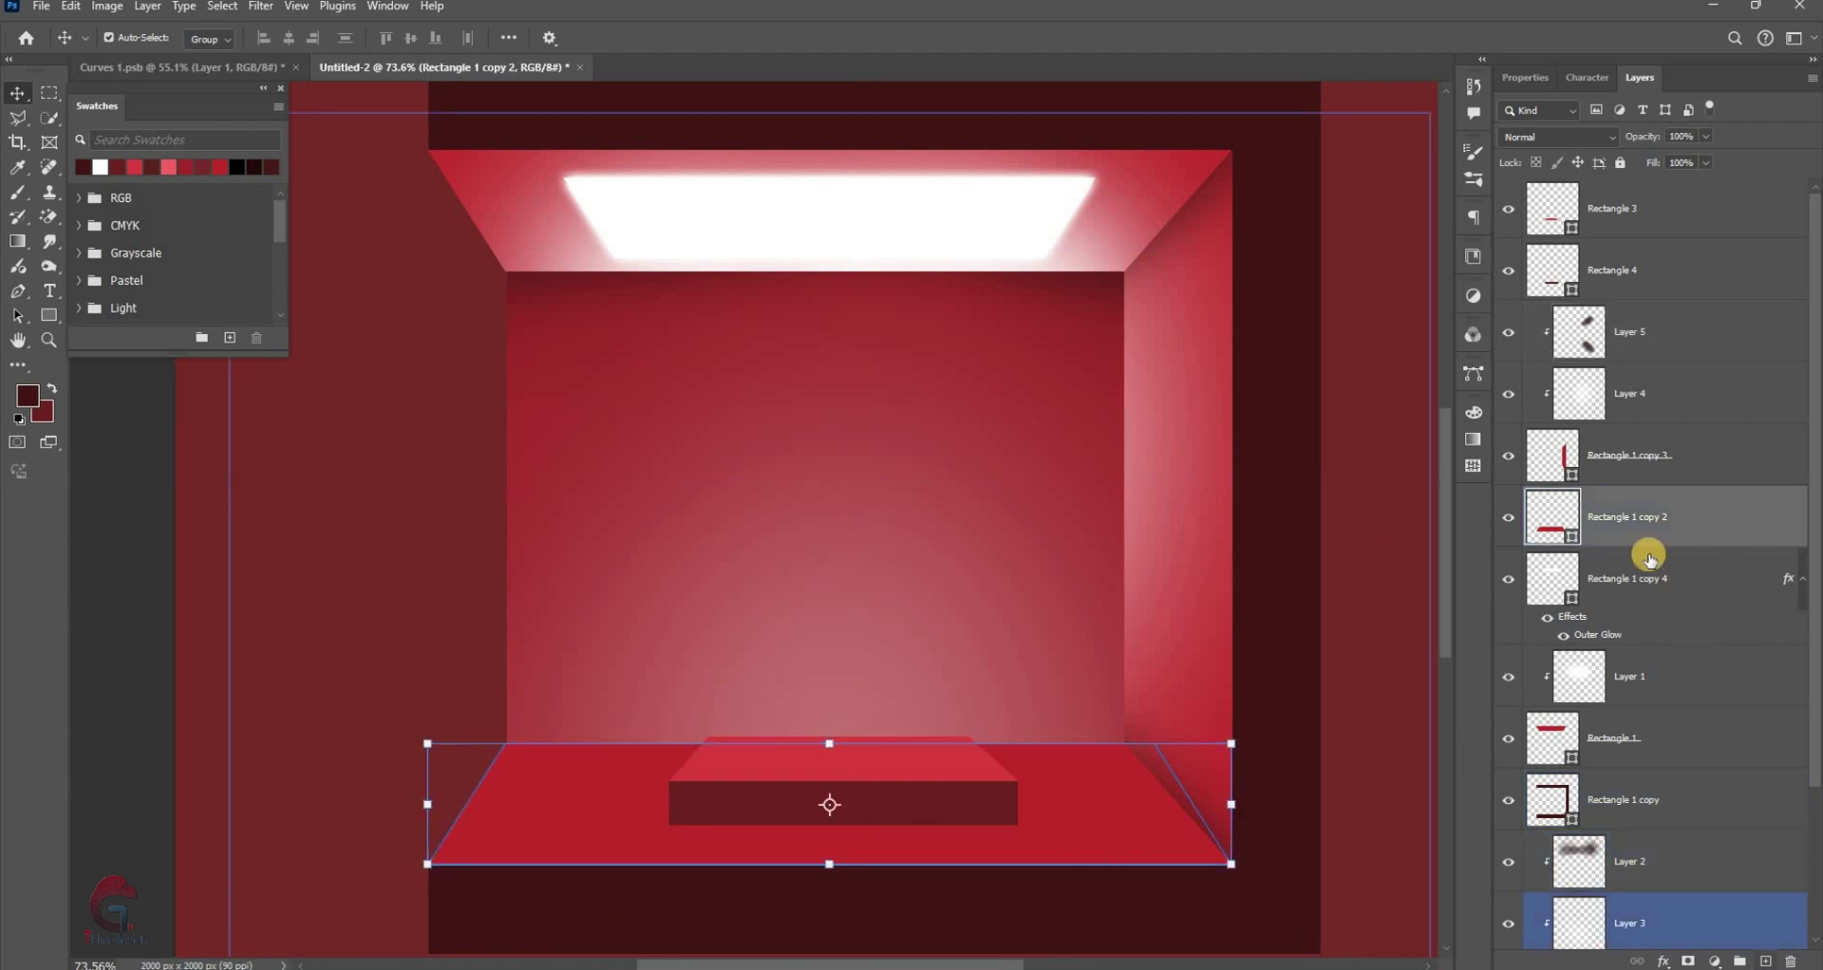
{"action": "right_click", "coordinate": [1705, 441]}
{"action": "left_click", "coordinate": [1702, 442]}
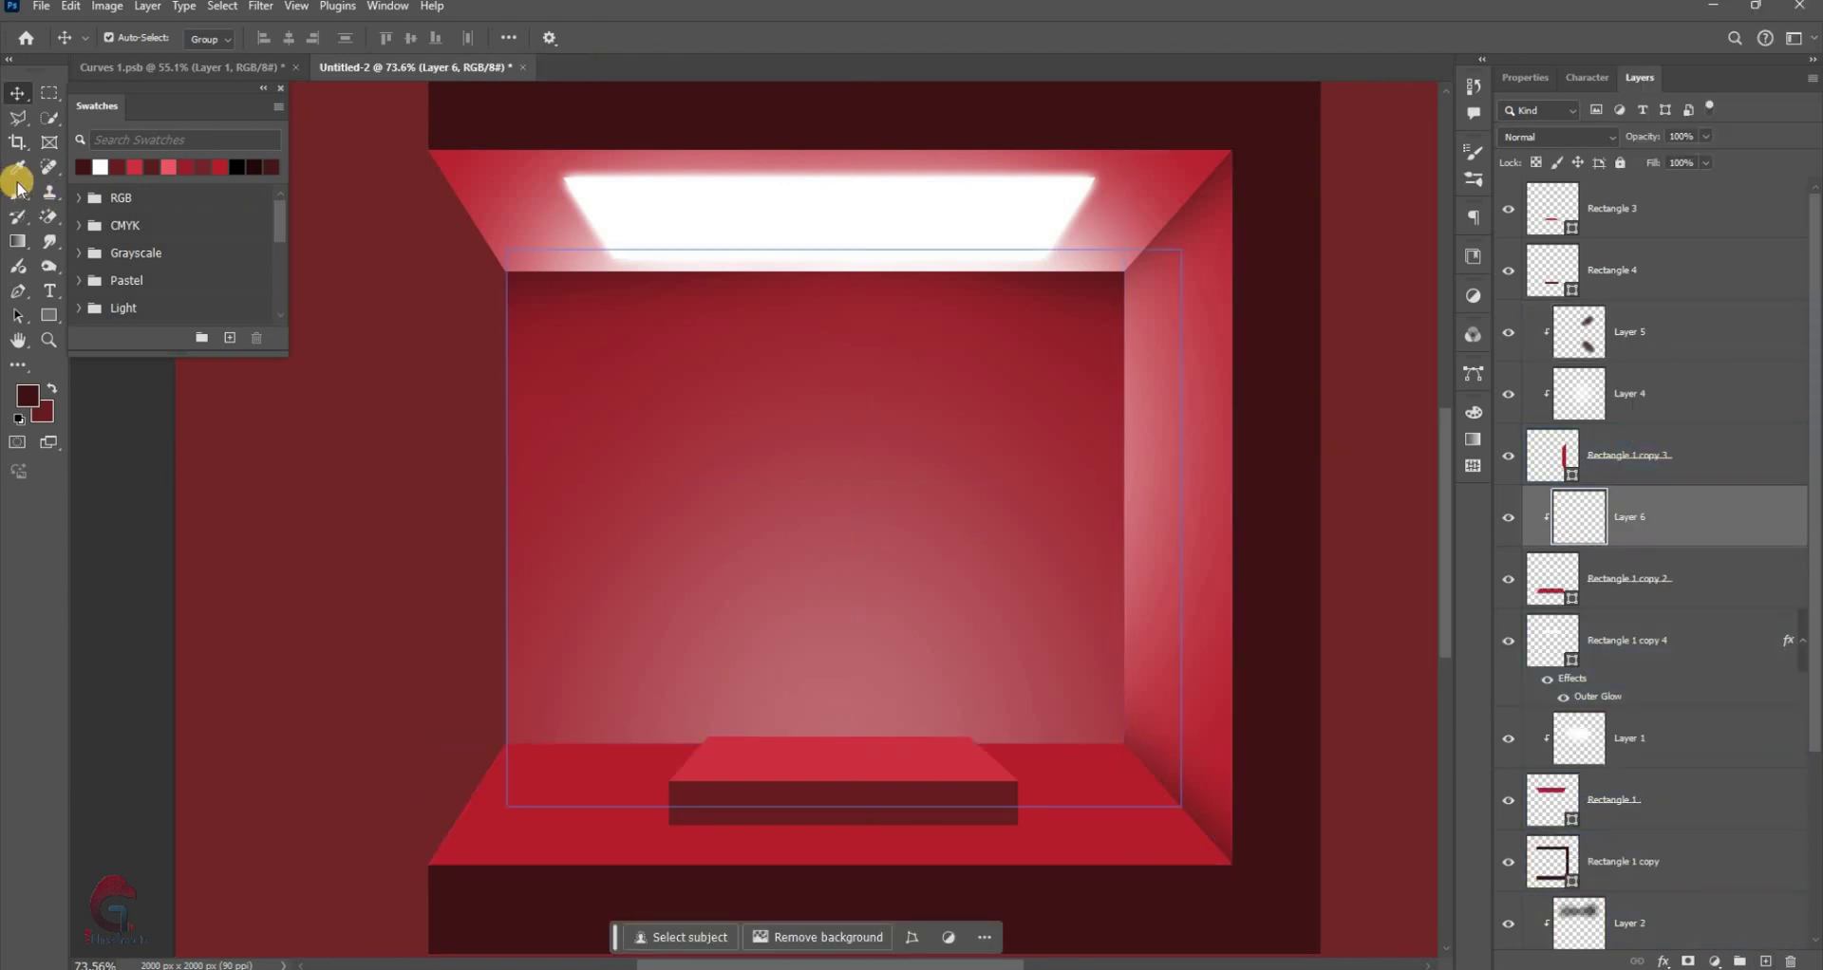
Brighten the floor with soft white brush strokes
{"action": "key", "text": "b"}
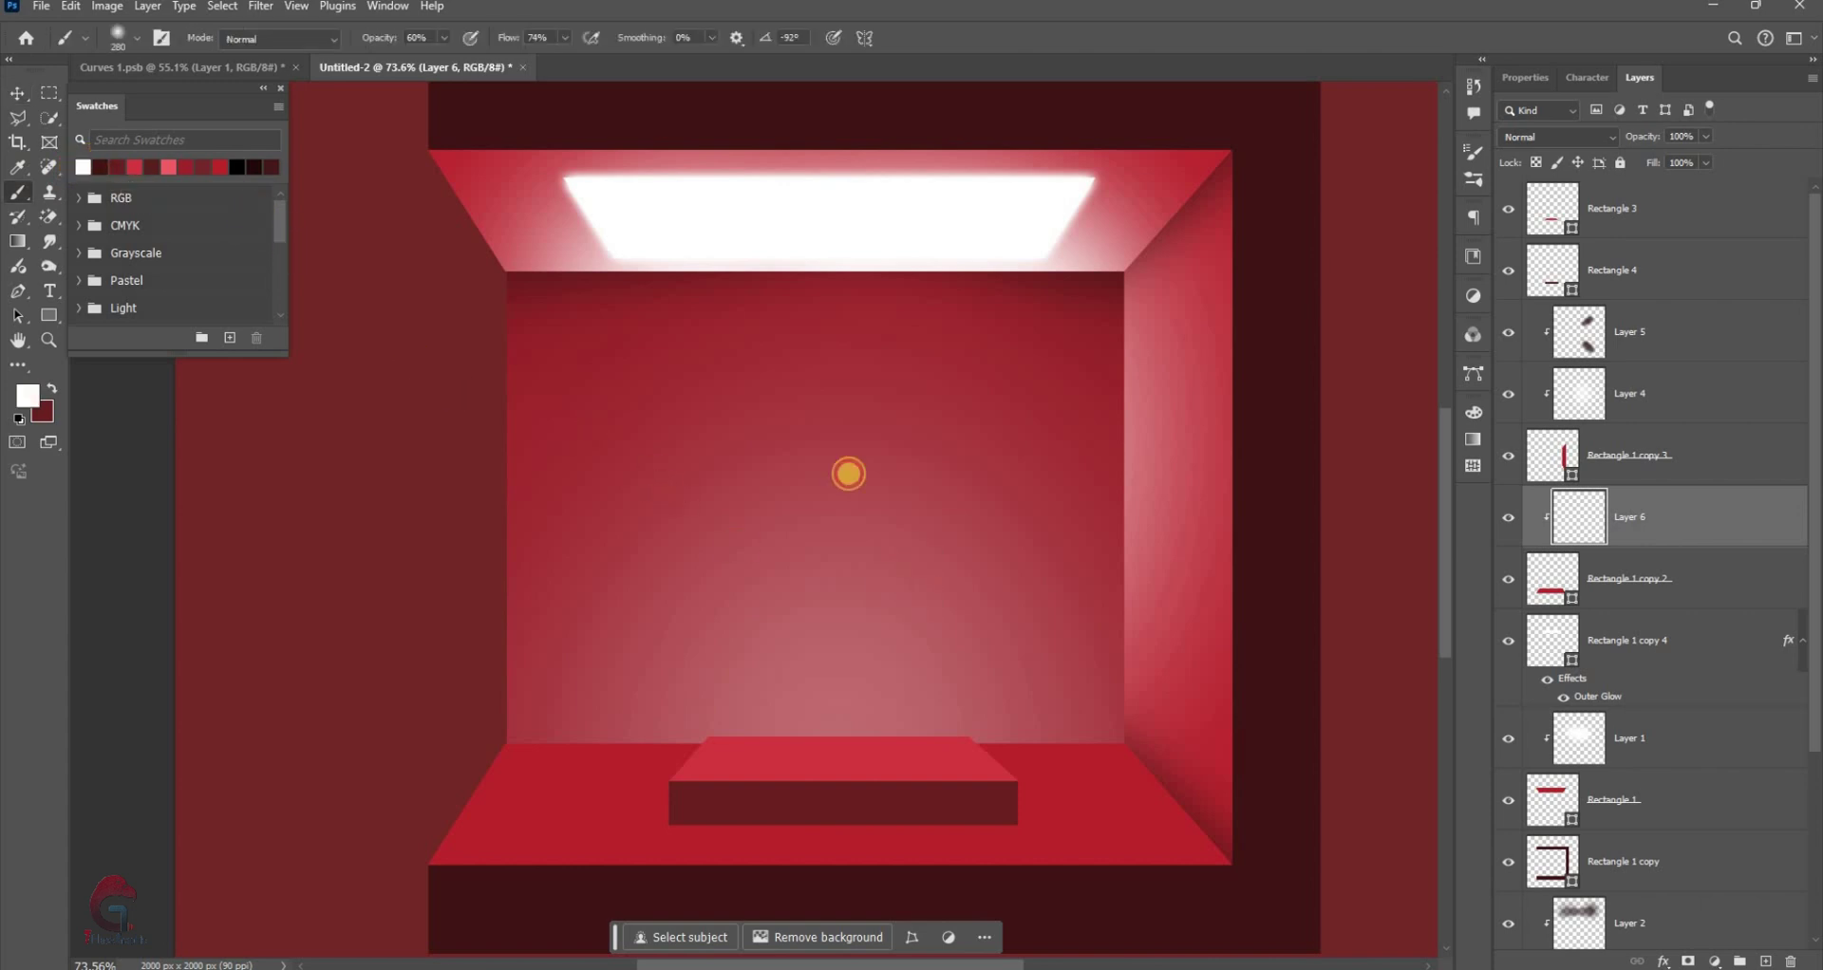
{"action": "scroll", "coordinate": [849, 474], "scroll_direction": "down", "scroll_amount": 1}
{"action": "mouse_move", "coordinate": [800, 479]}
{"action": "left_mouse_down"}
{"action": "mouse_move", "coordinate": [838, 476]}
{"action": "mouse_move", "coordinate": [719, 488]}
{"action": "mouse_move", "coordinate": [723, 455]}
{"action": "left_mouse_up"}
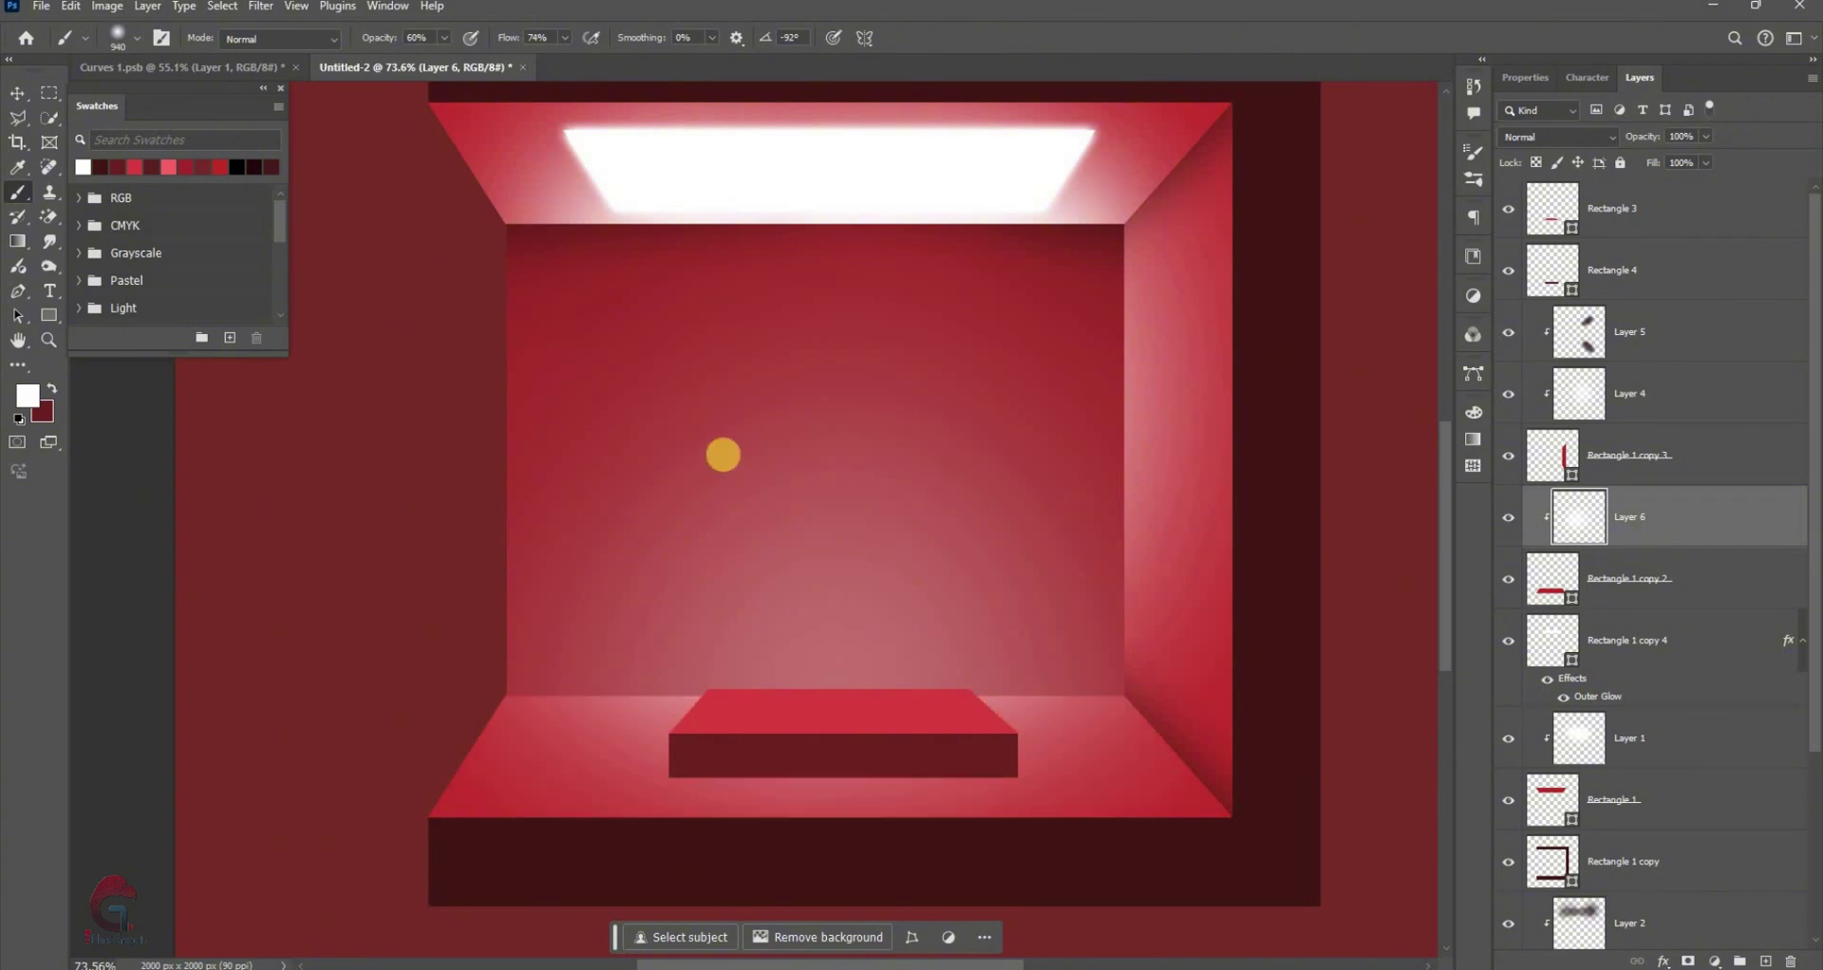
{"action": "scroll", "coordinate": [920, 566], "scroll_direction": "up", "scroll_amount": 2}
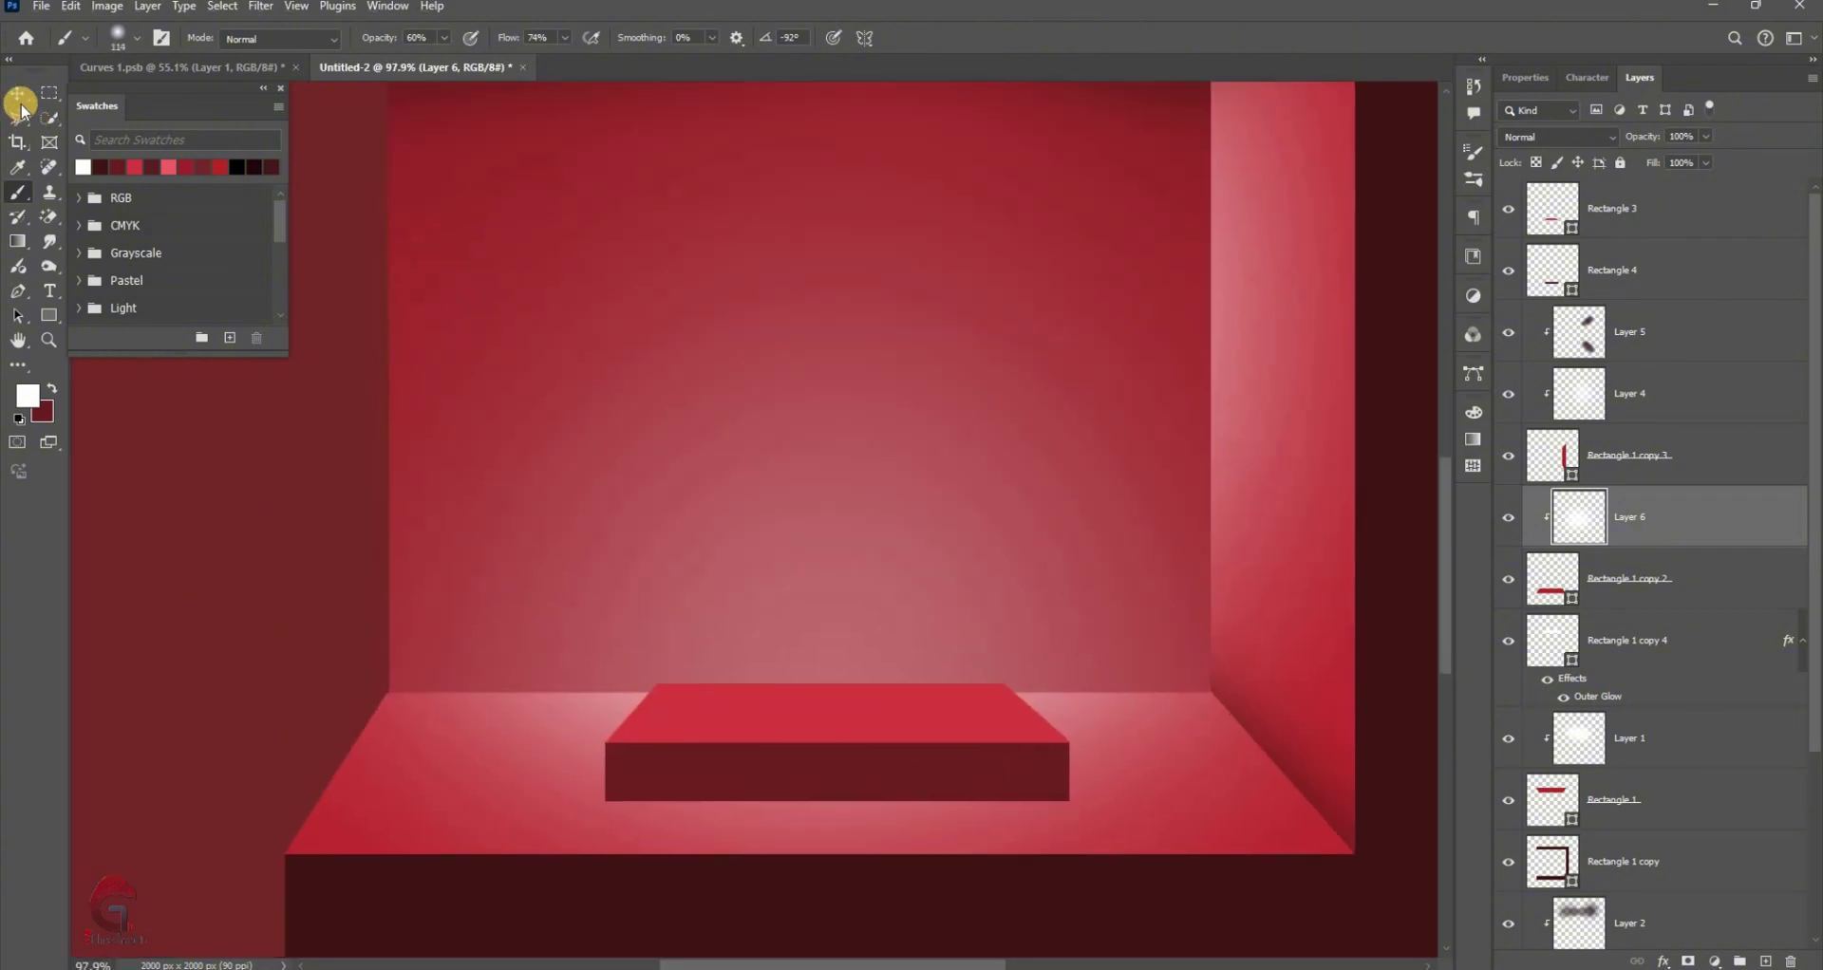
Add Layer 7 clipped to Rectangle 3 and paint soft white light on the platform top with a 512 px brush
{"action": "left_click", "coordinate": [19, 95]}
{"action": "left_click", "coordinate": [903, 713]}
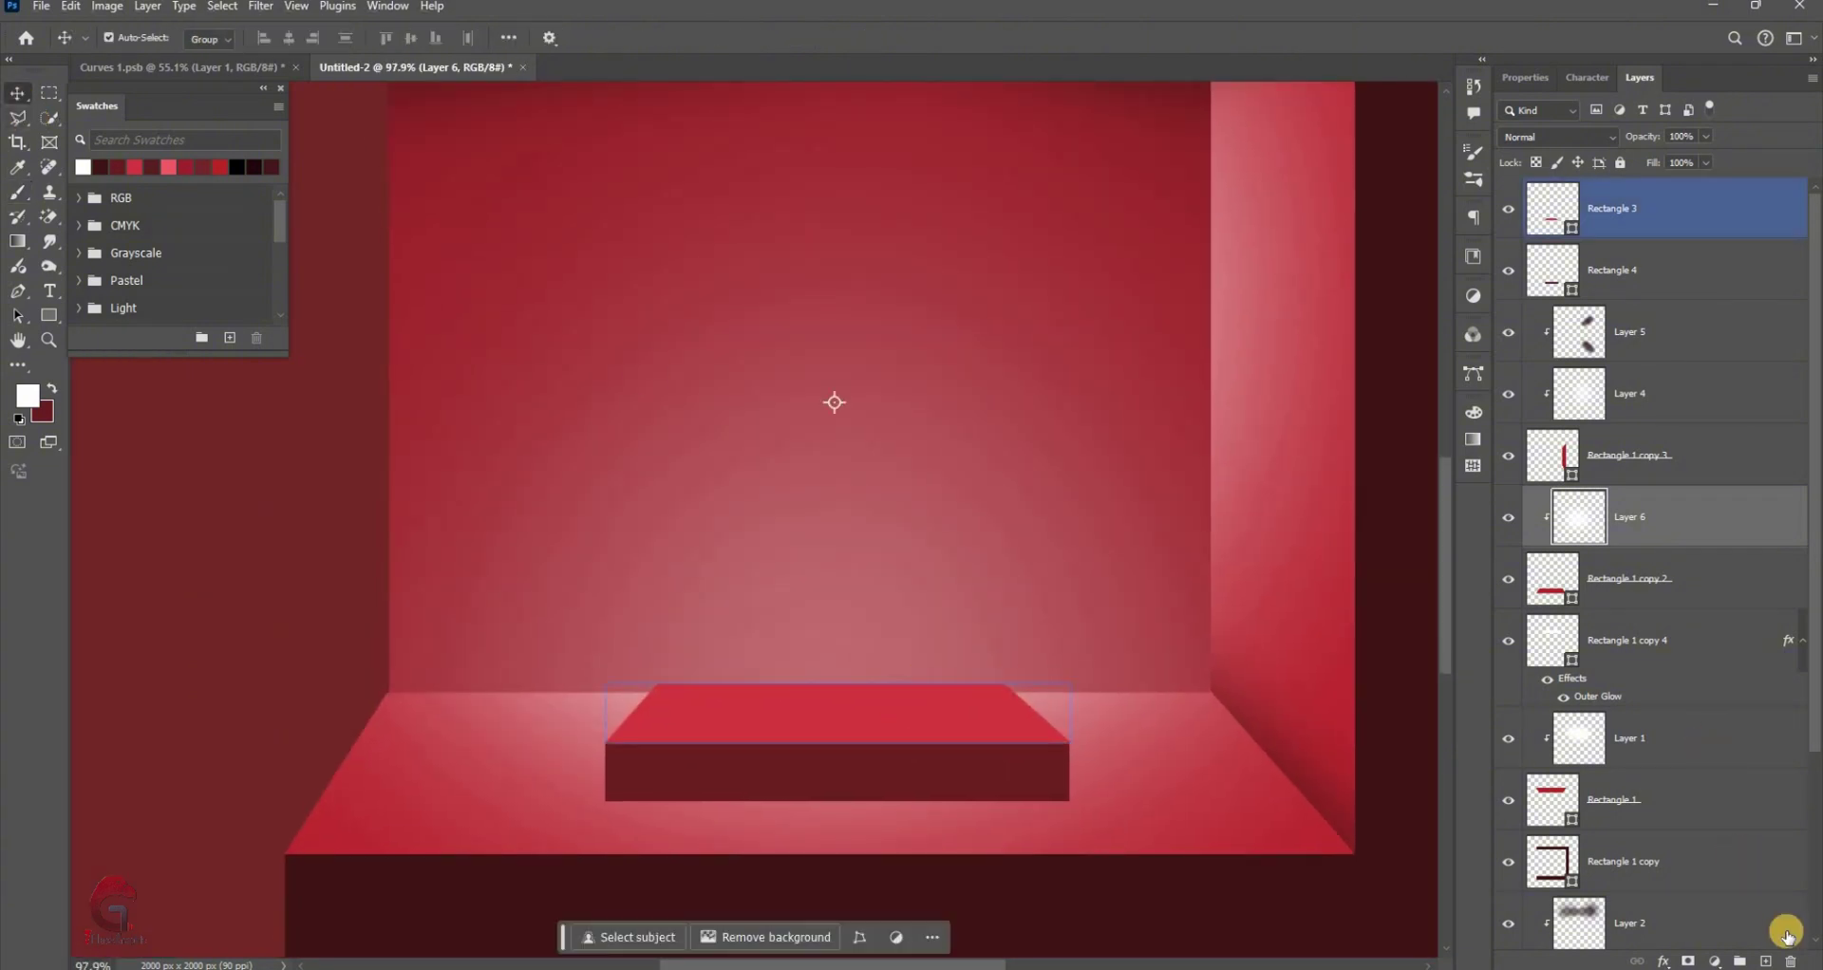
{"action": "key", "text": "ctrl+shift+alt+n"}
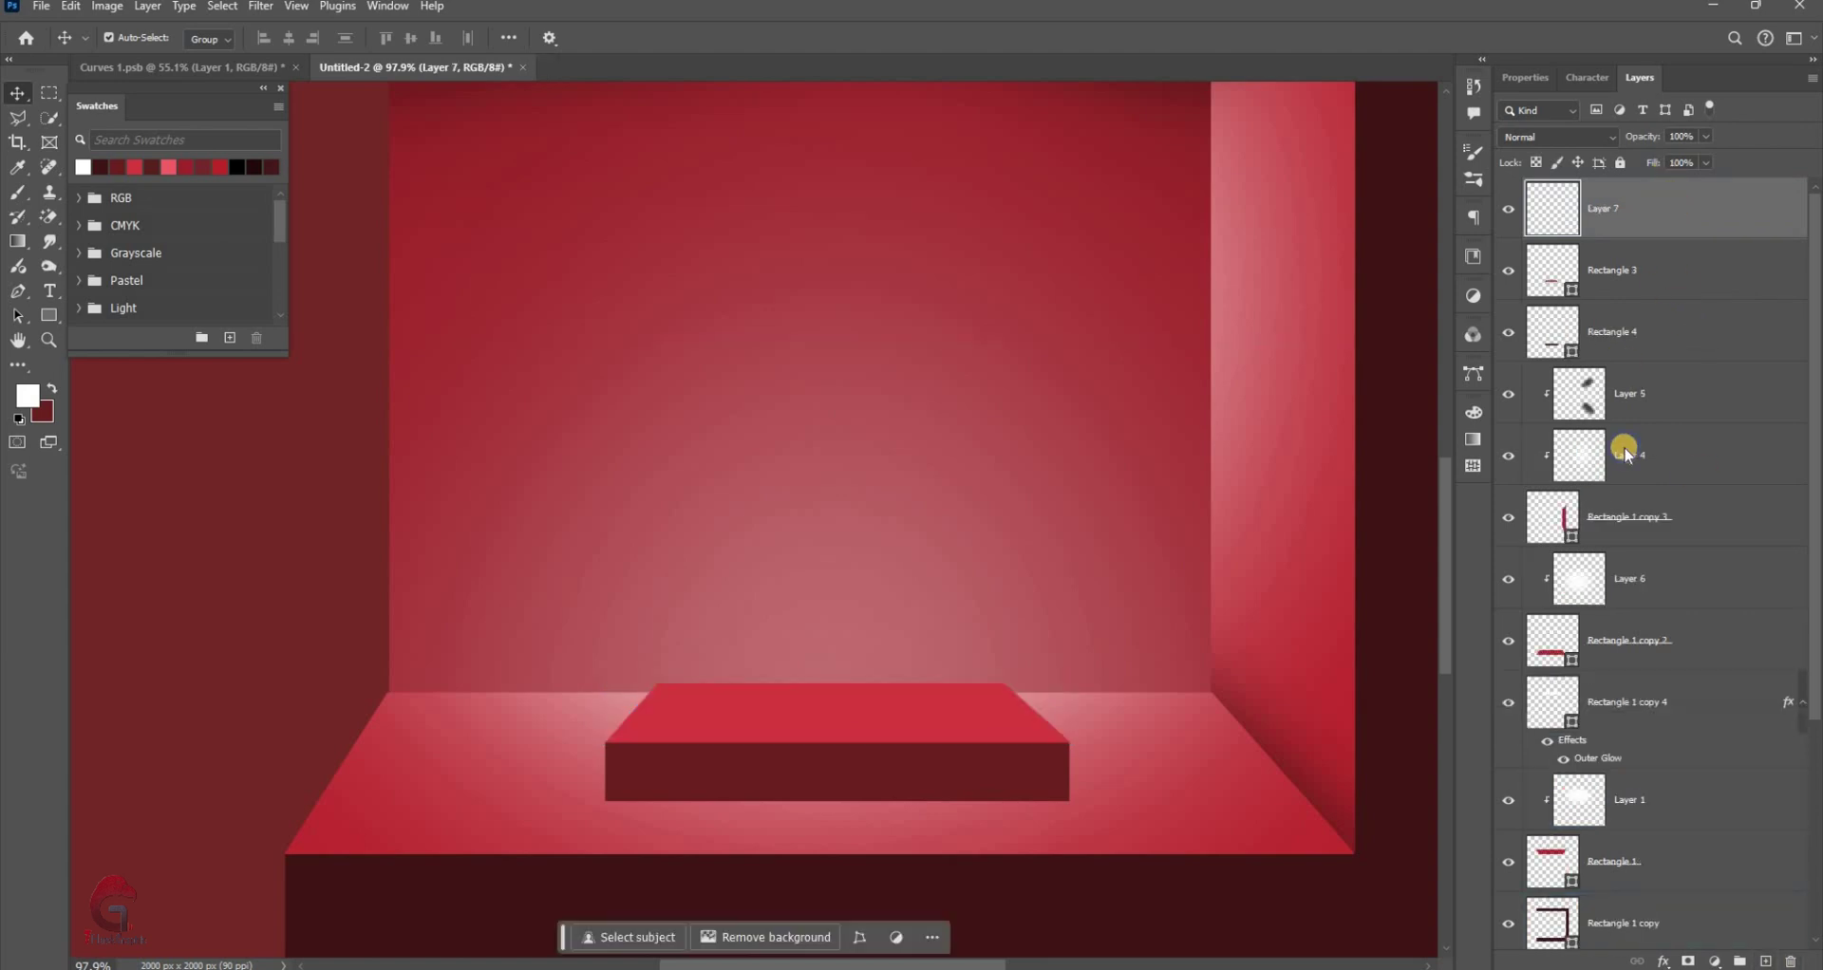
{"action": "right_click", "coordinate": [1651, 626]}
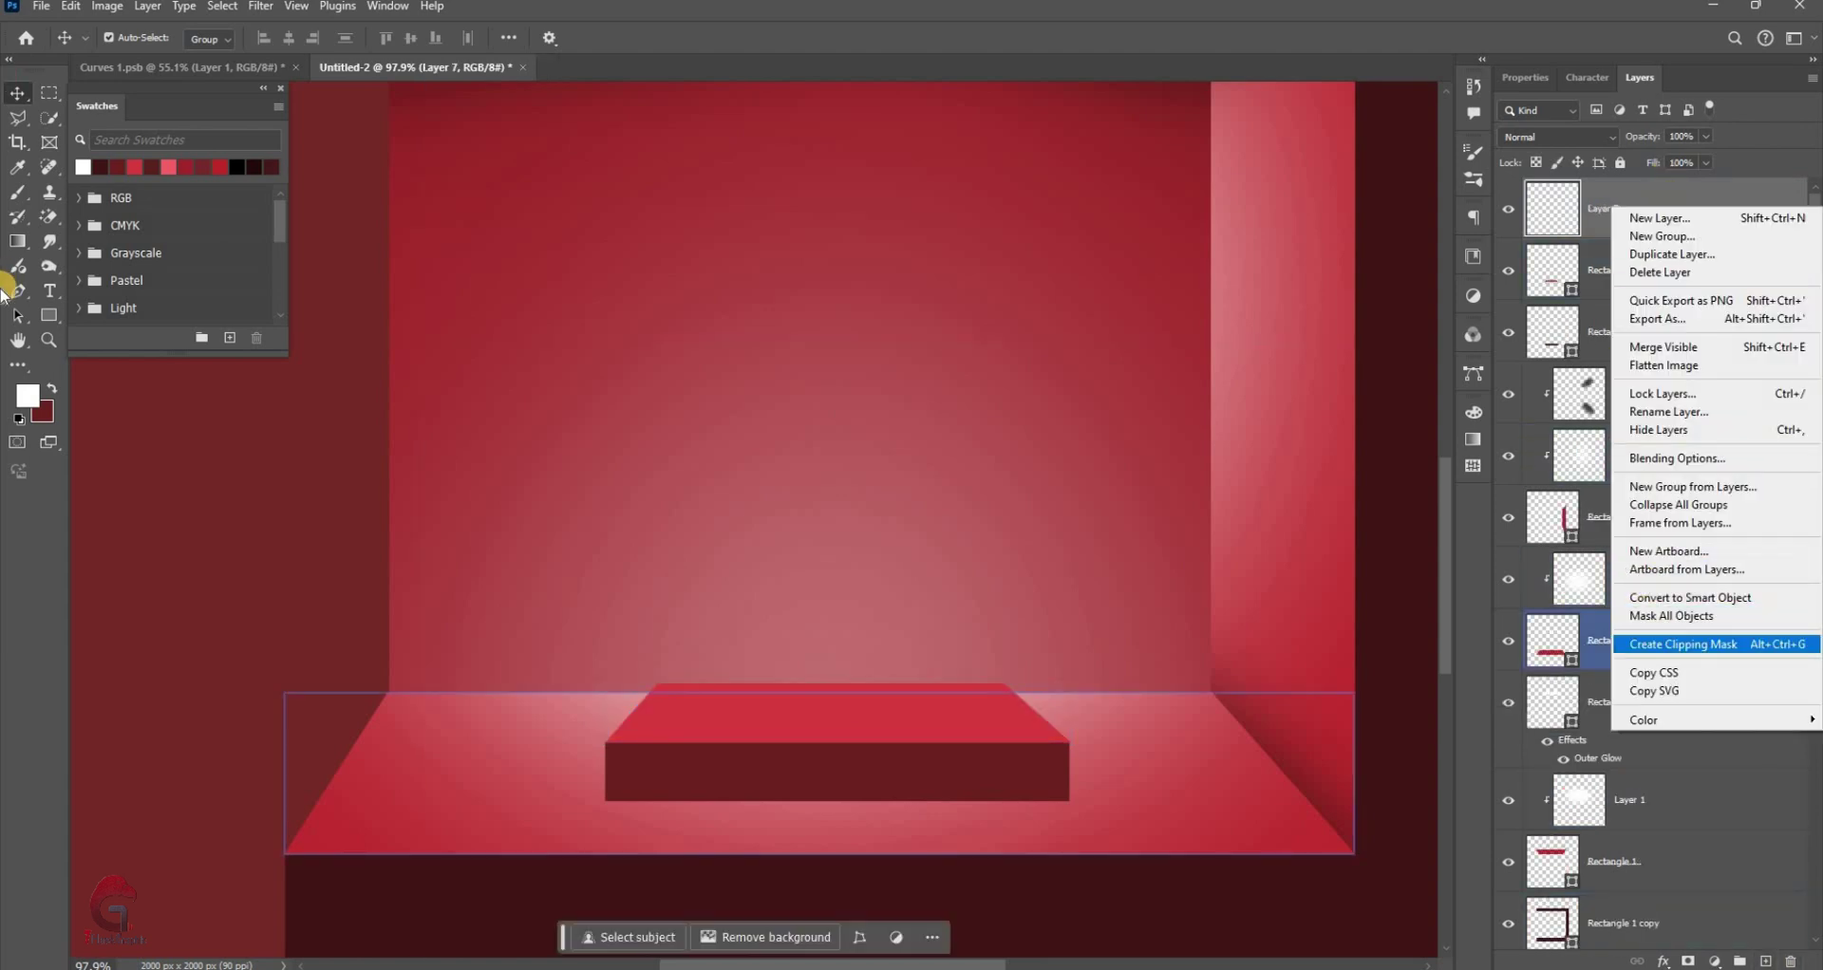
{"action": "left_click", "coordinate": [1690, 644]}
{"action": "left_click", "coordinate": [33, 220]}
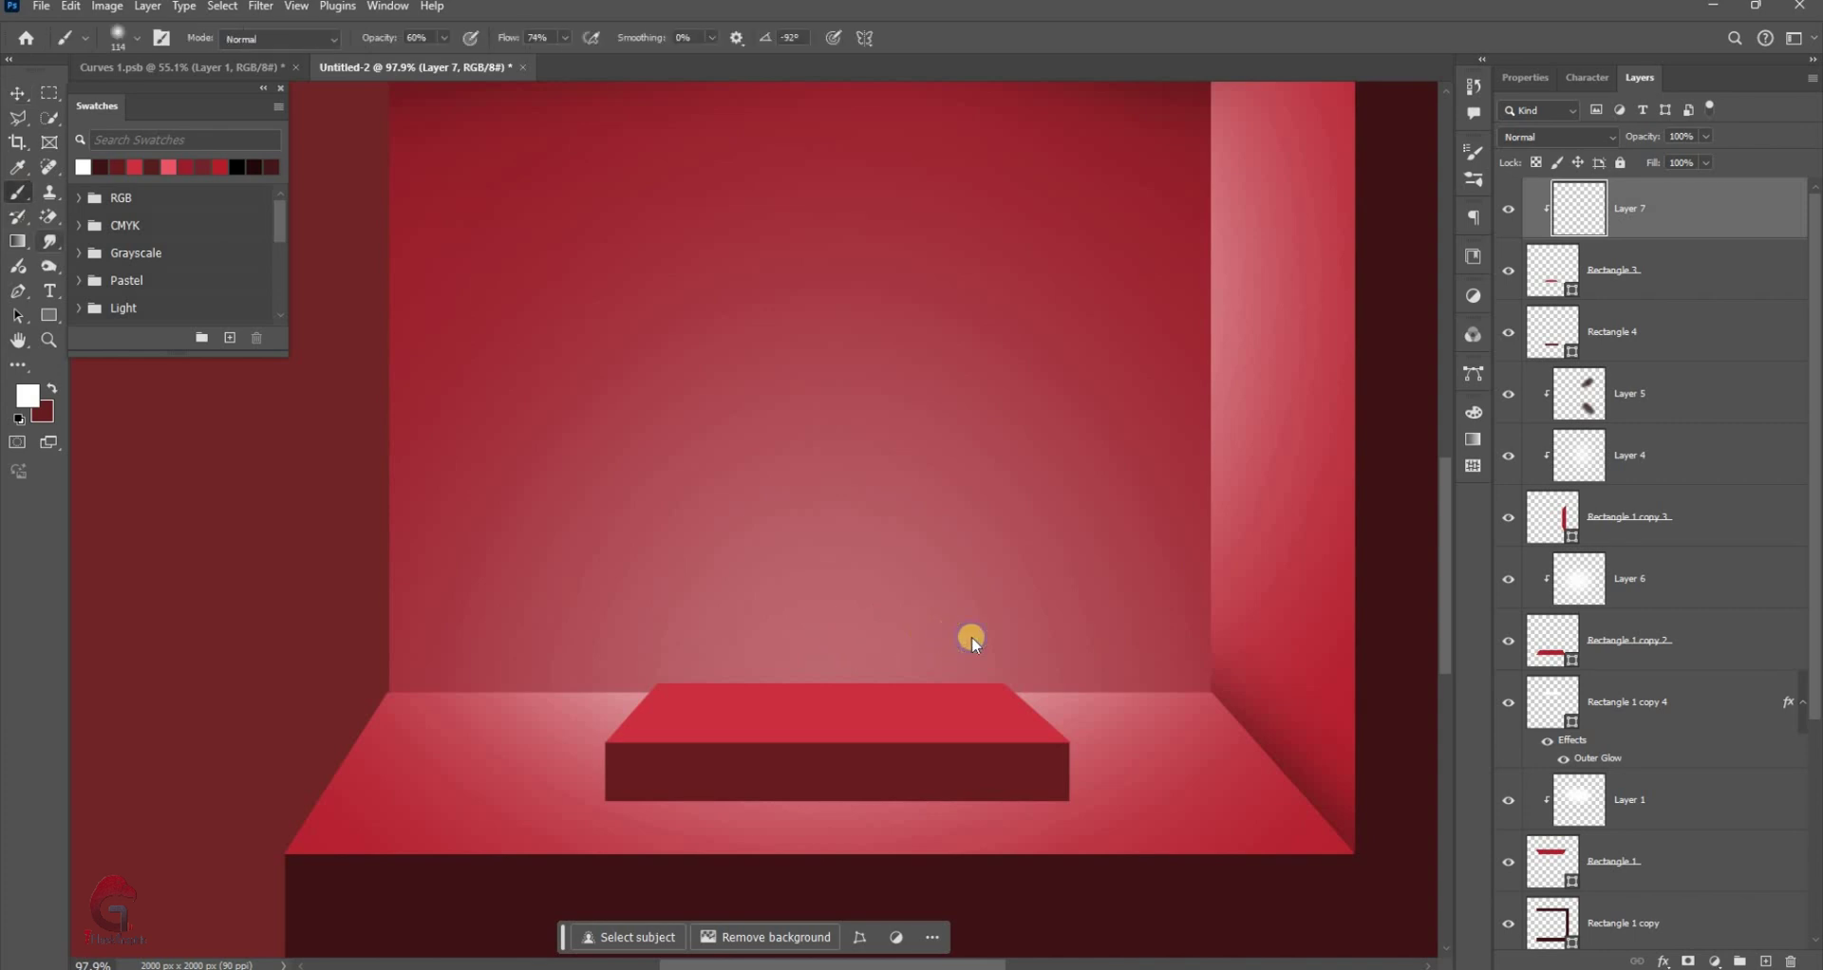
{"action": "left_click_drag", "start_coordinate": [821, 503], "coordinate": [835, 509]}
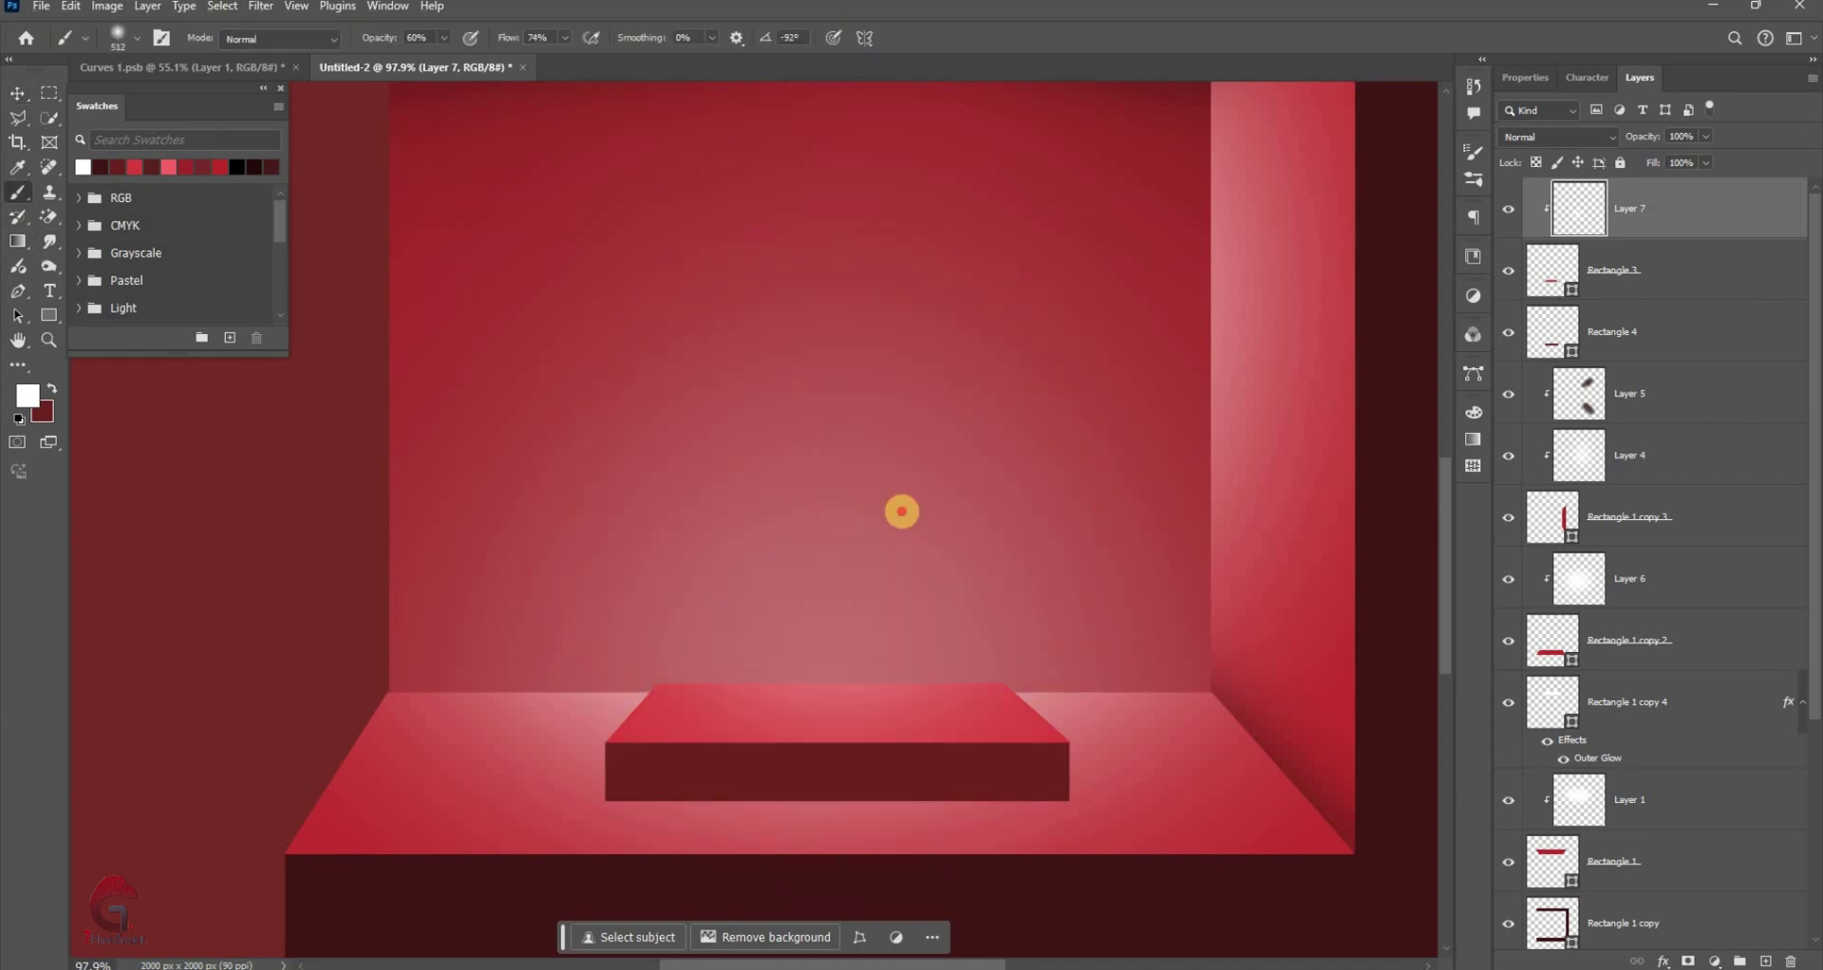
{"action": "mouse_move", "coordinate": [537, 542]}
{"action": "left_mouse_down"}
{"action": "mouse_move", "coordinate": [1200, 595]}
{"action": "mouse_move", "coordinate": [989, 484]}
{"action": "mouse_move", "coordinate": [562, 489]}
{"action": "left_mouse_up"}
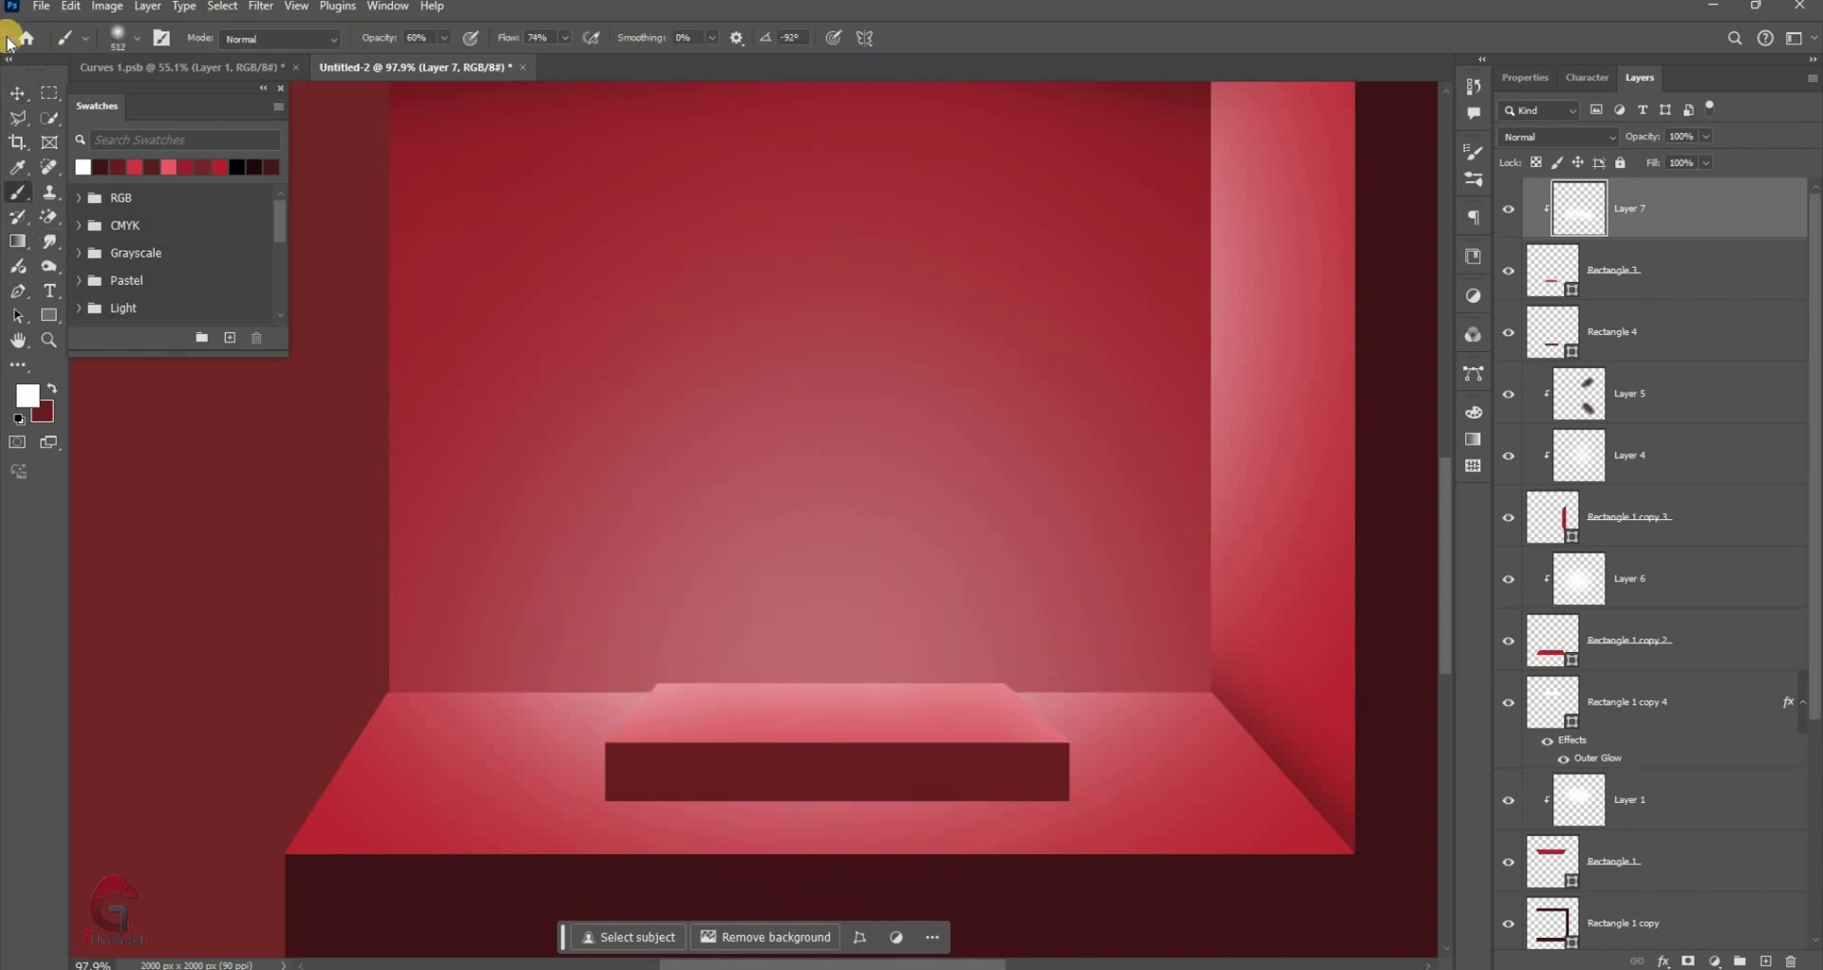
Duplicate the platform highlight as Layer 7 copy and set Overlay blend mode
{"action": "key", "text": "v"}
{"action": "left_click_drag", "start_coordinate": [1648, 229], "coordinate": [1651, 251]}
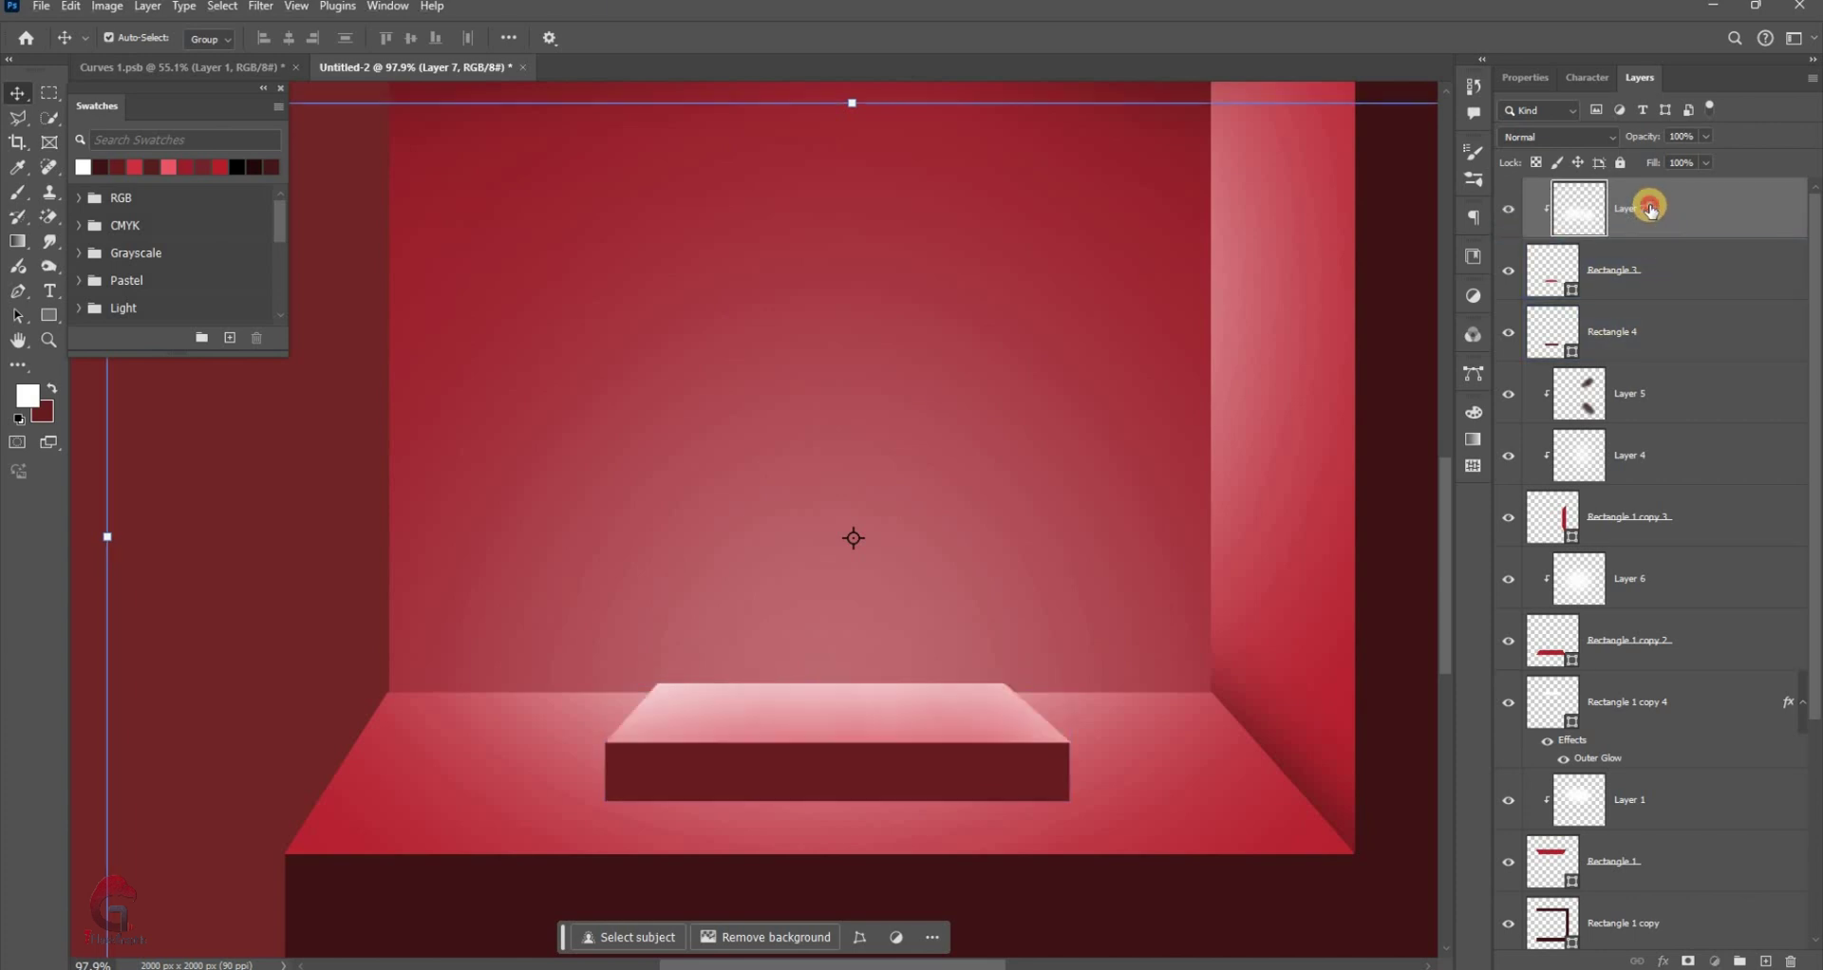
{"action": "left_click", "coordinate": [1564, 138]}
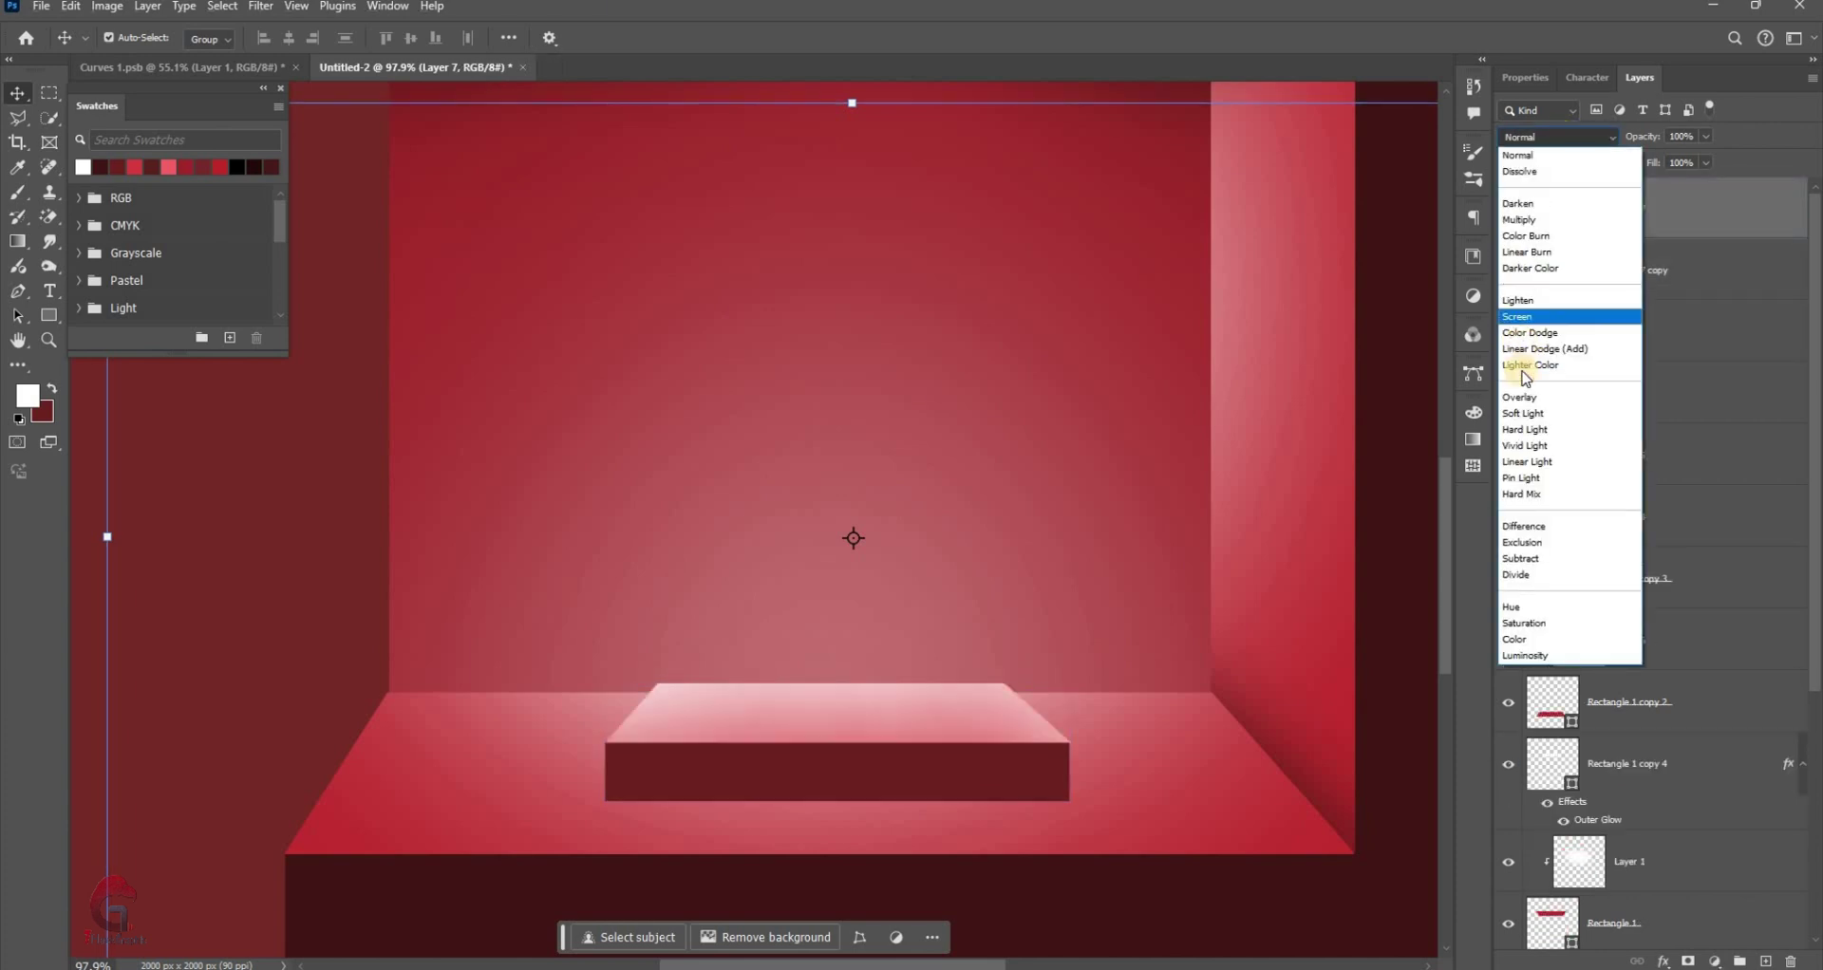
{"action": "left_click", "coordinate": [934, 691]}
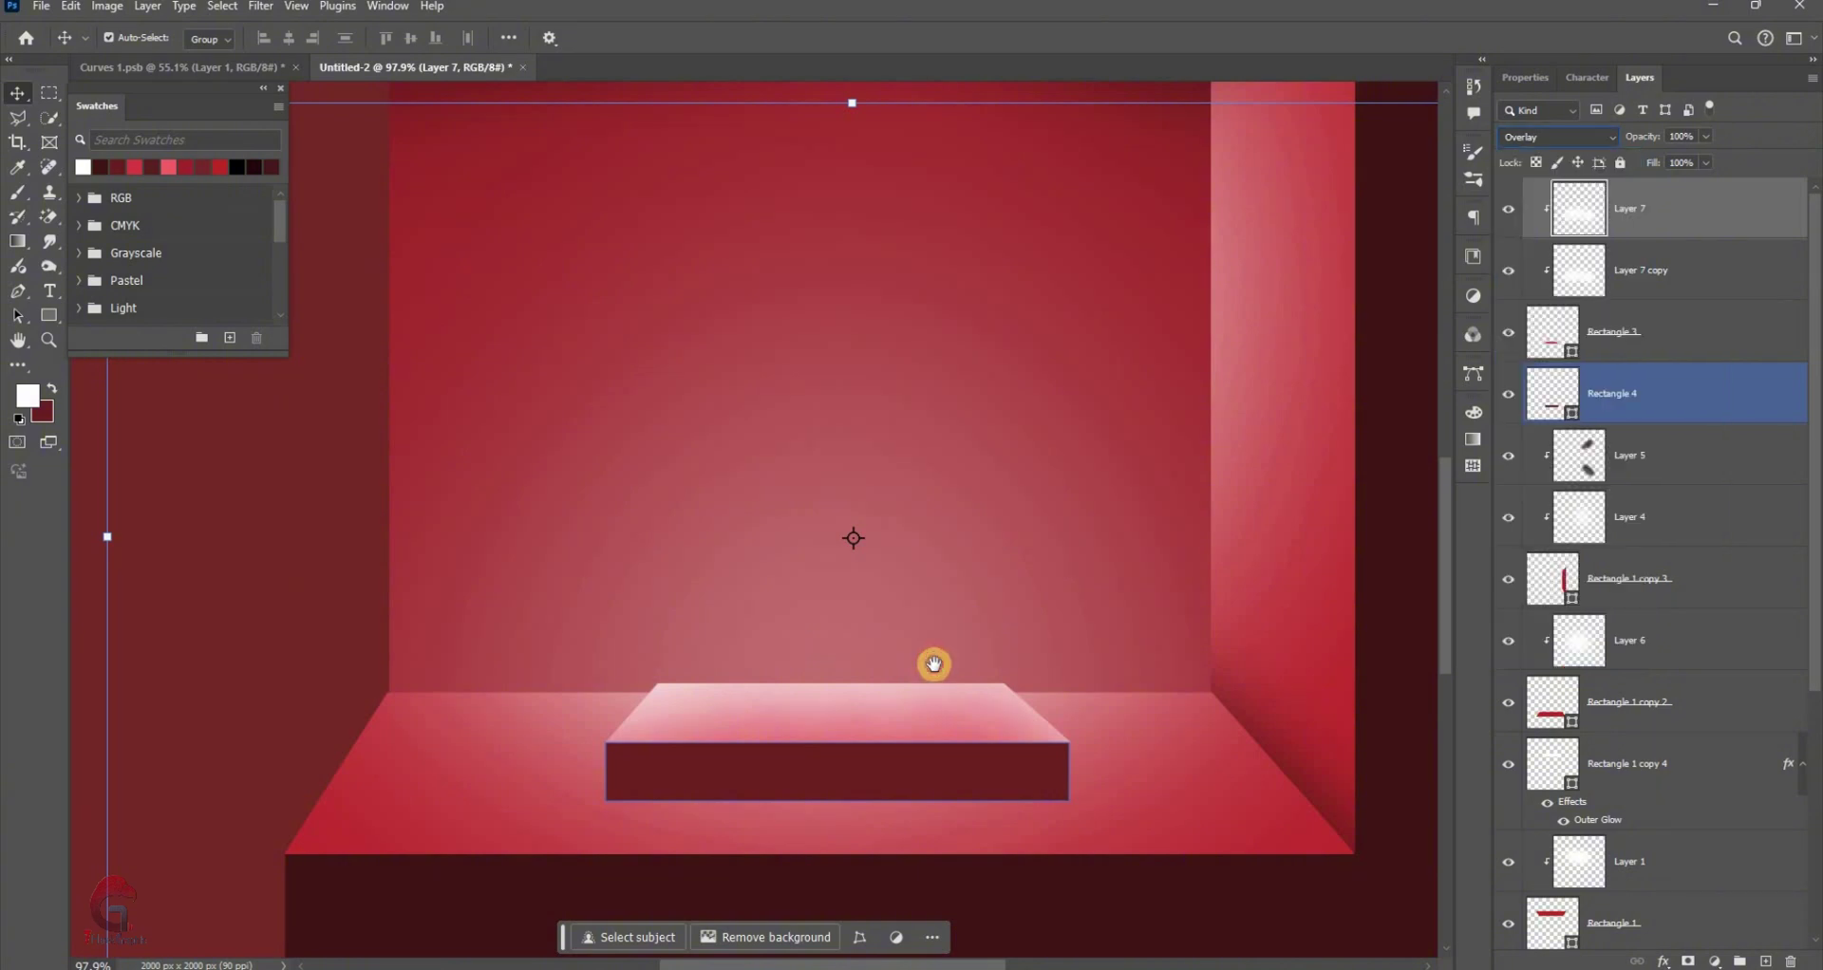
Select the platform's dark front face and add a new layer above it
{"action": "scroll", "coordinate": [949, 717], "scroll_direction": "up", "scroll_amount": 1}
{"action": "scroll", "coordinate": [974, 696], "scroll_direction": "down", "scroll_amount": 1}
{"action": "left_click", "coordinate": [1758, 305]}
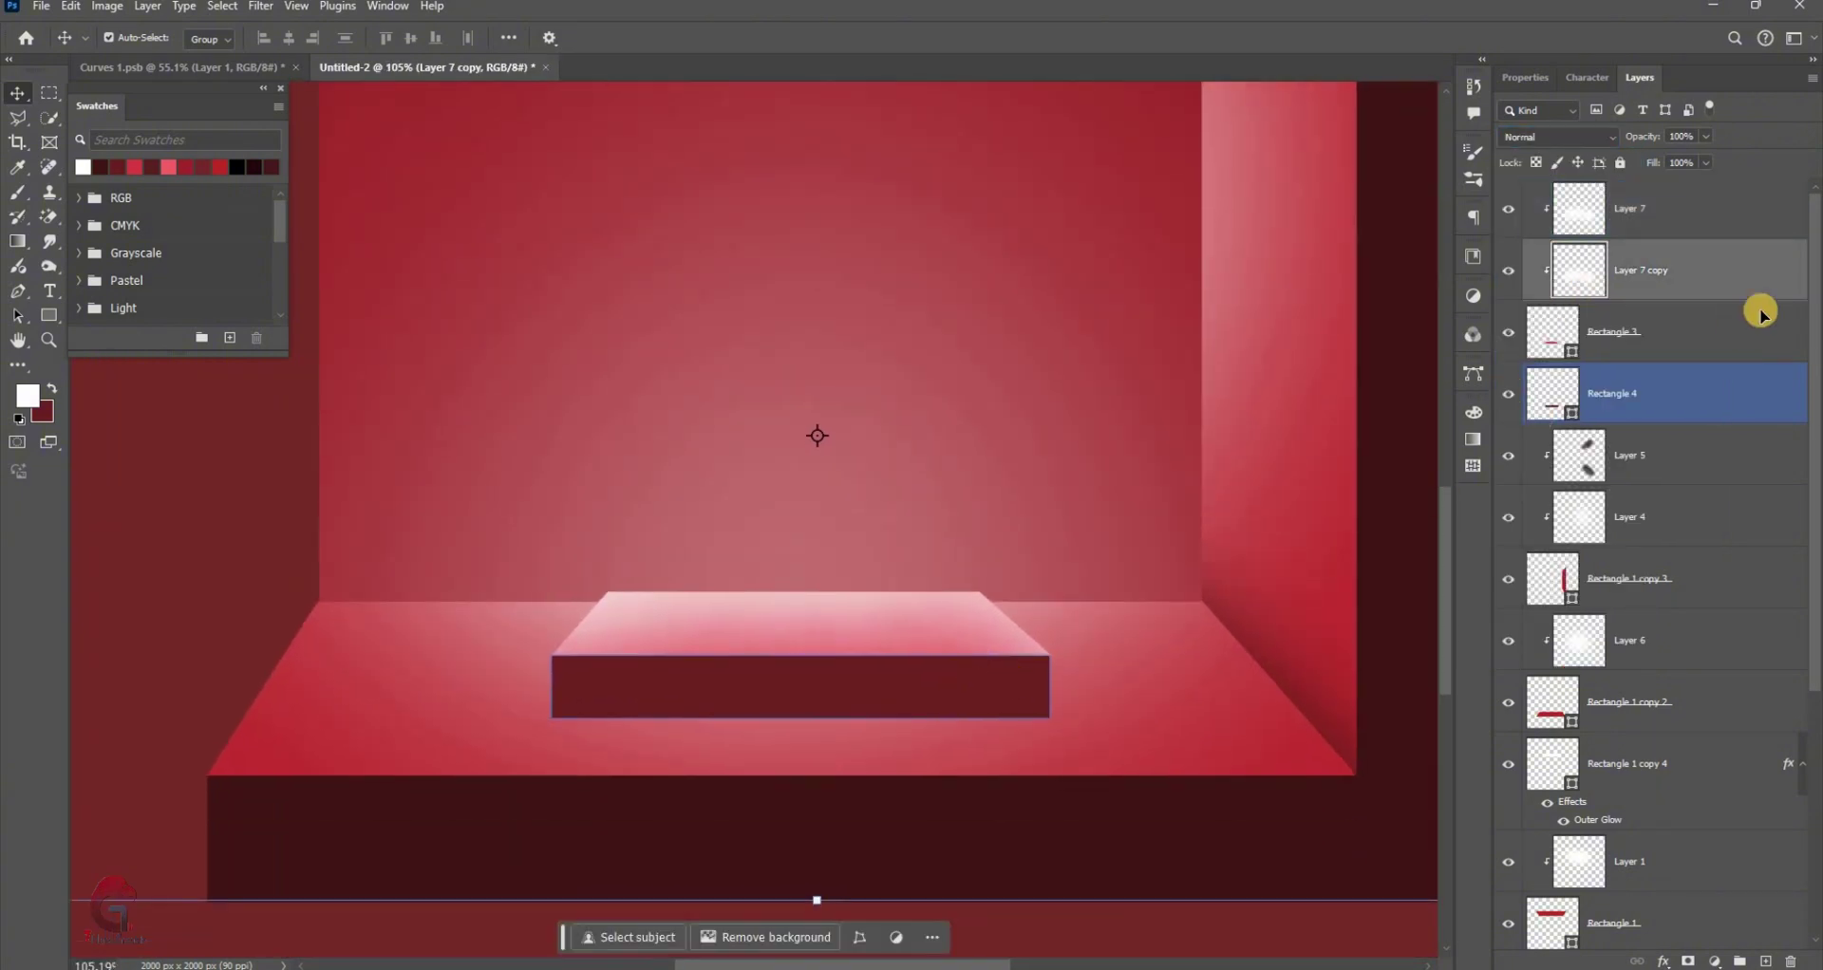
{"action": "left_click", "coordinate": [1762, 959]}
{"action": "right_click", "coordinate": [1661, 398]}
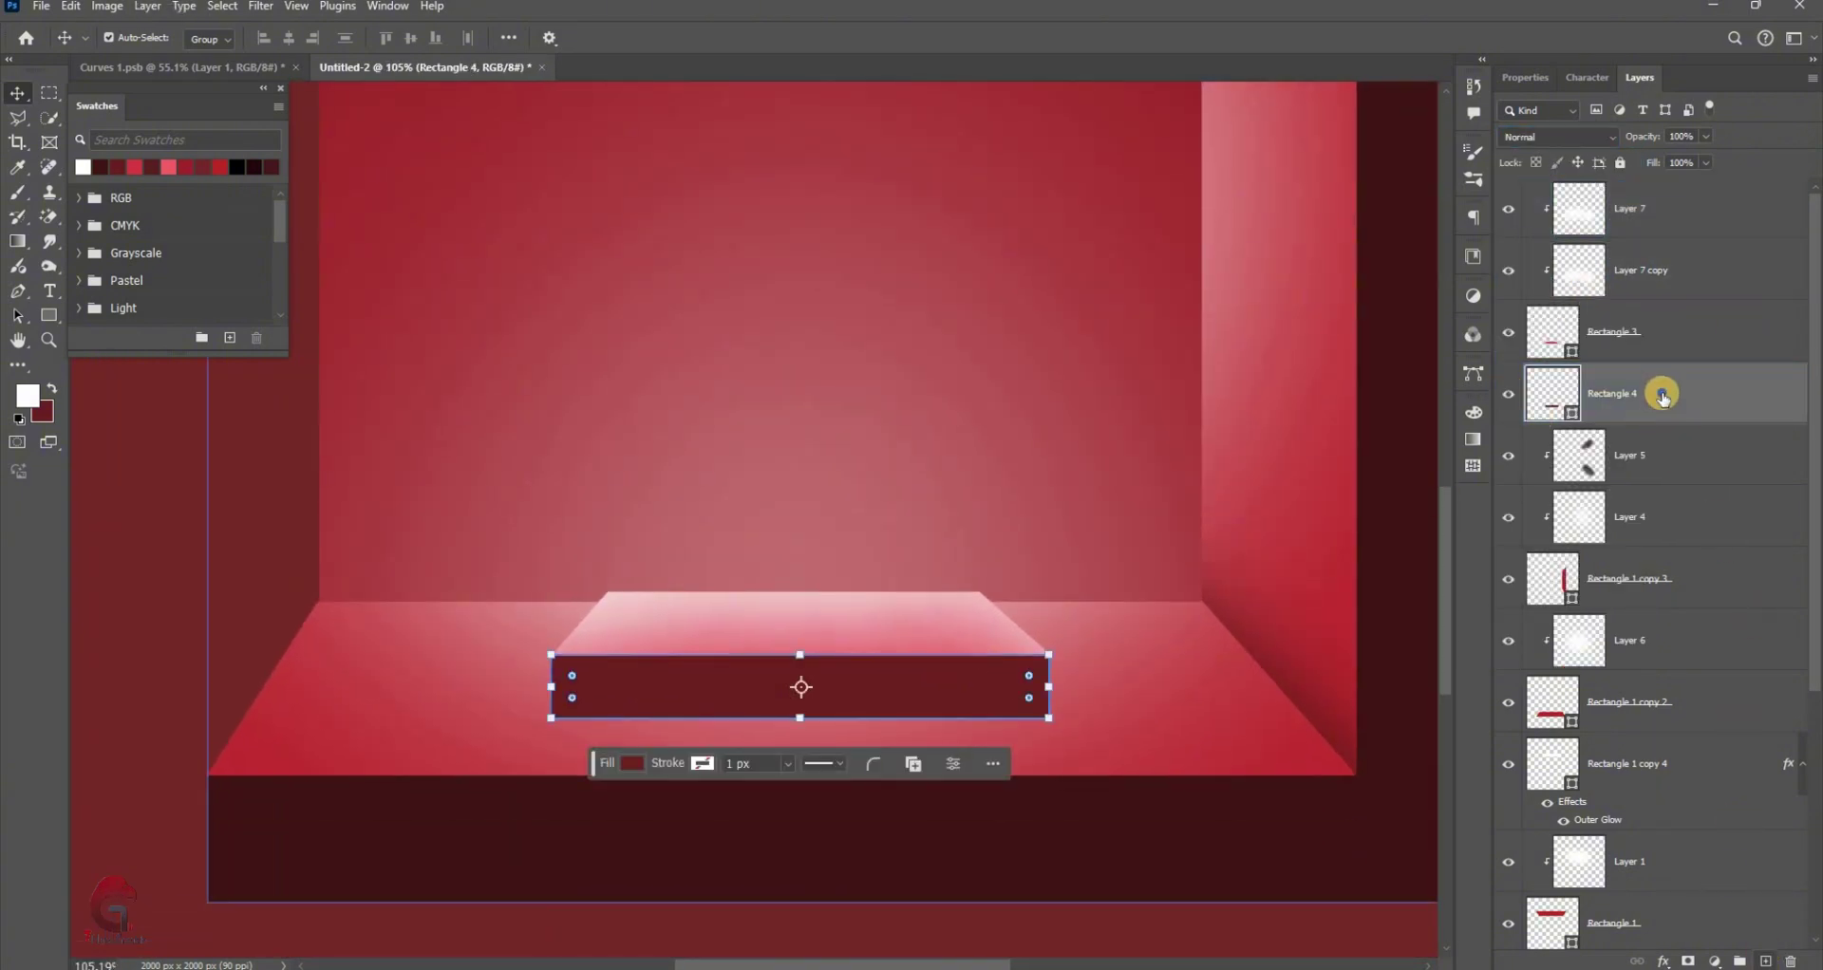
Clip Layer 8 to the platform front, paint a soft white stroke, and blend it in Overlay
{"action": "left_click", "coordinate": [1694, 833]}
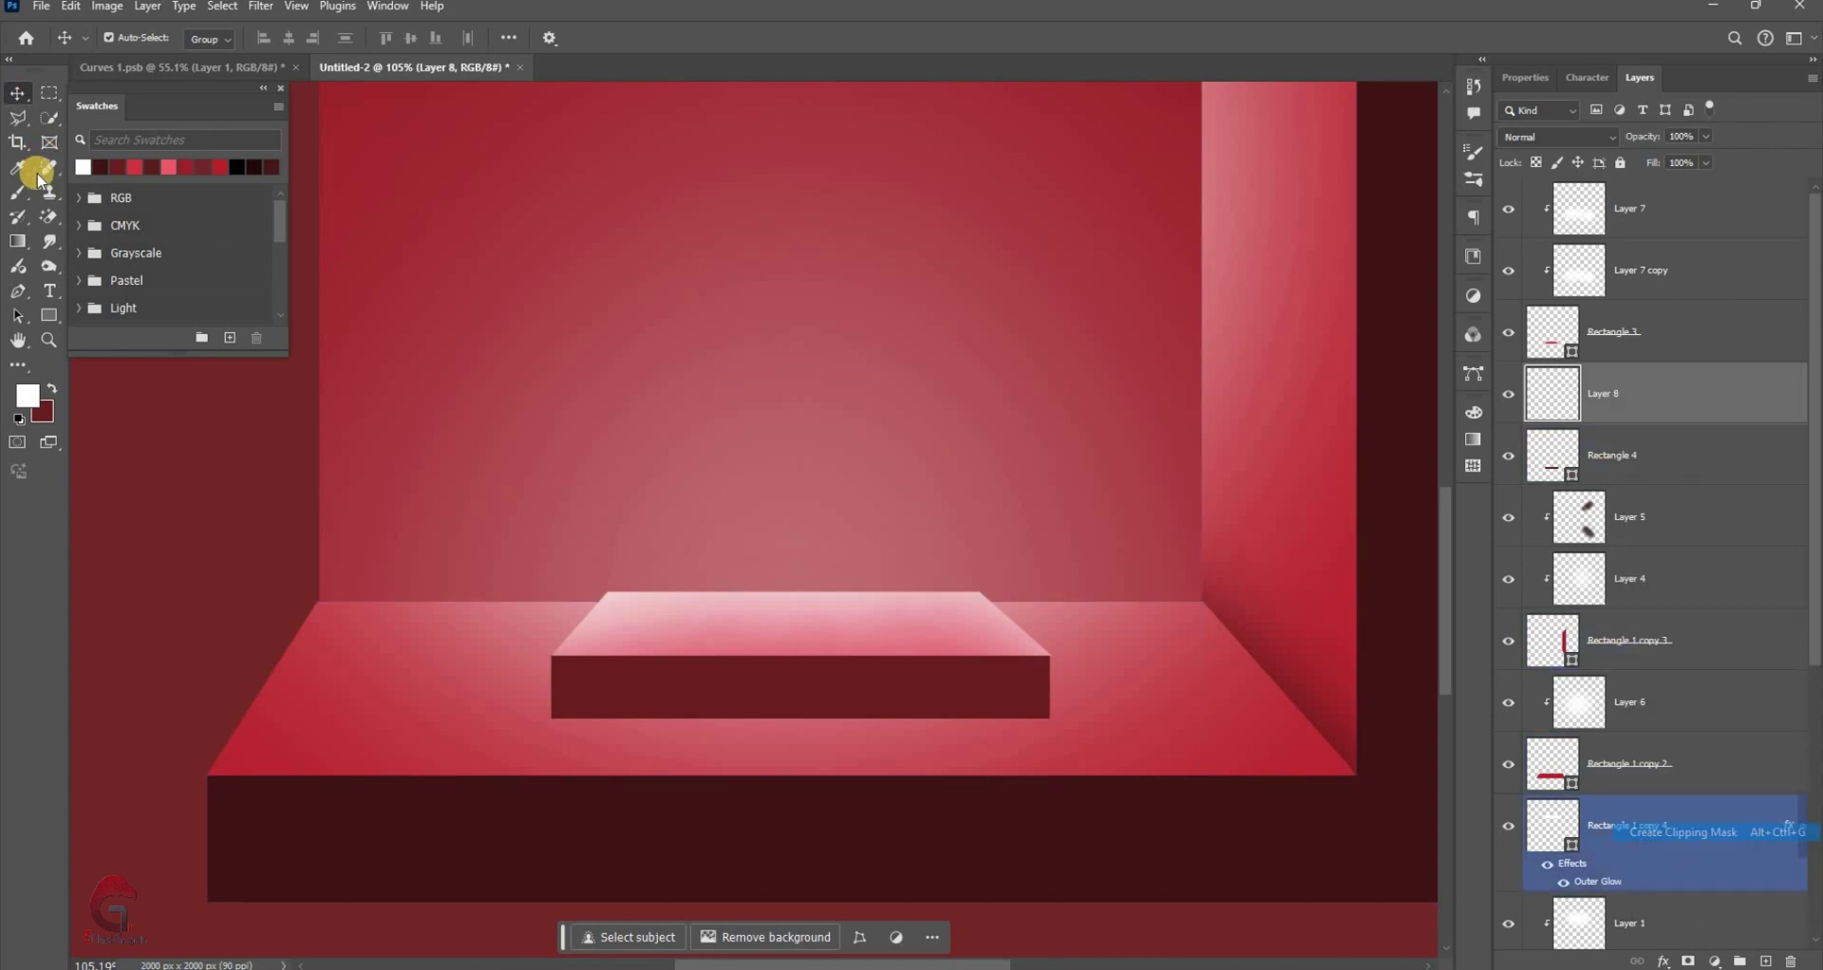
{"action": "key", "text": "b"}
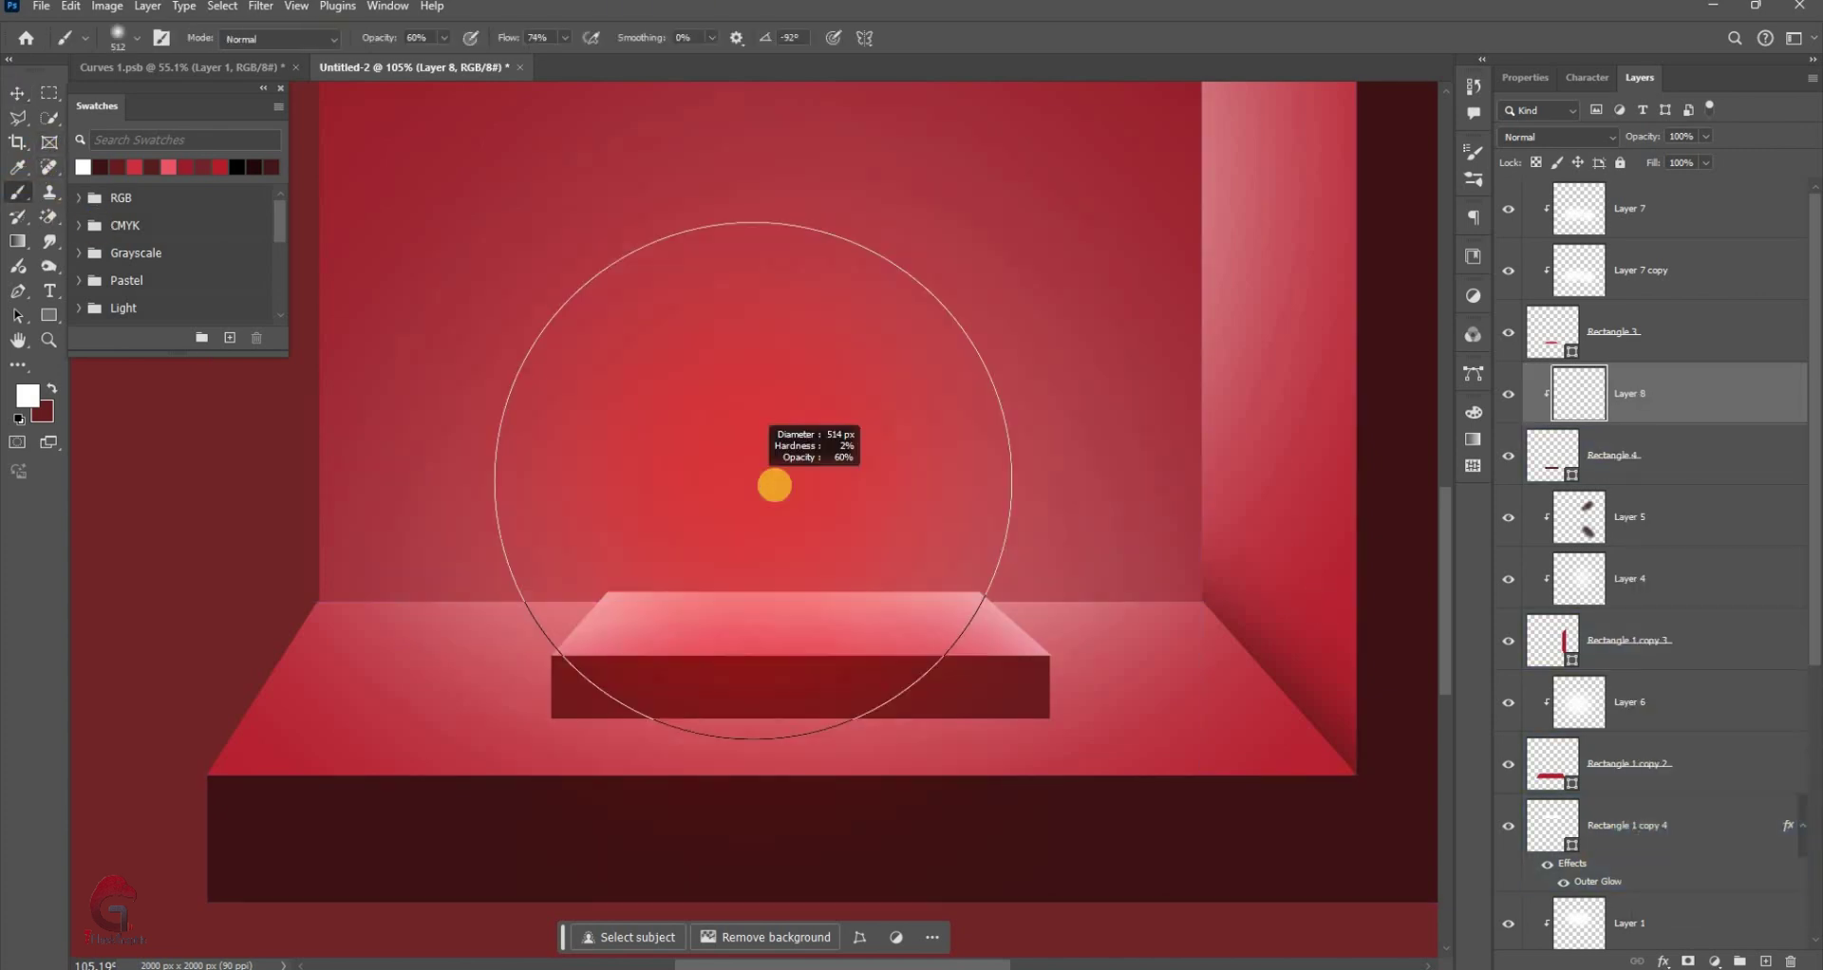
{"action": "left_click", "coordinate": [792, 478]}
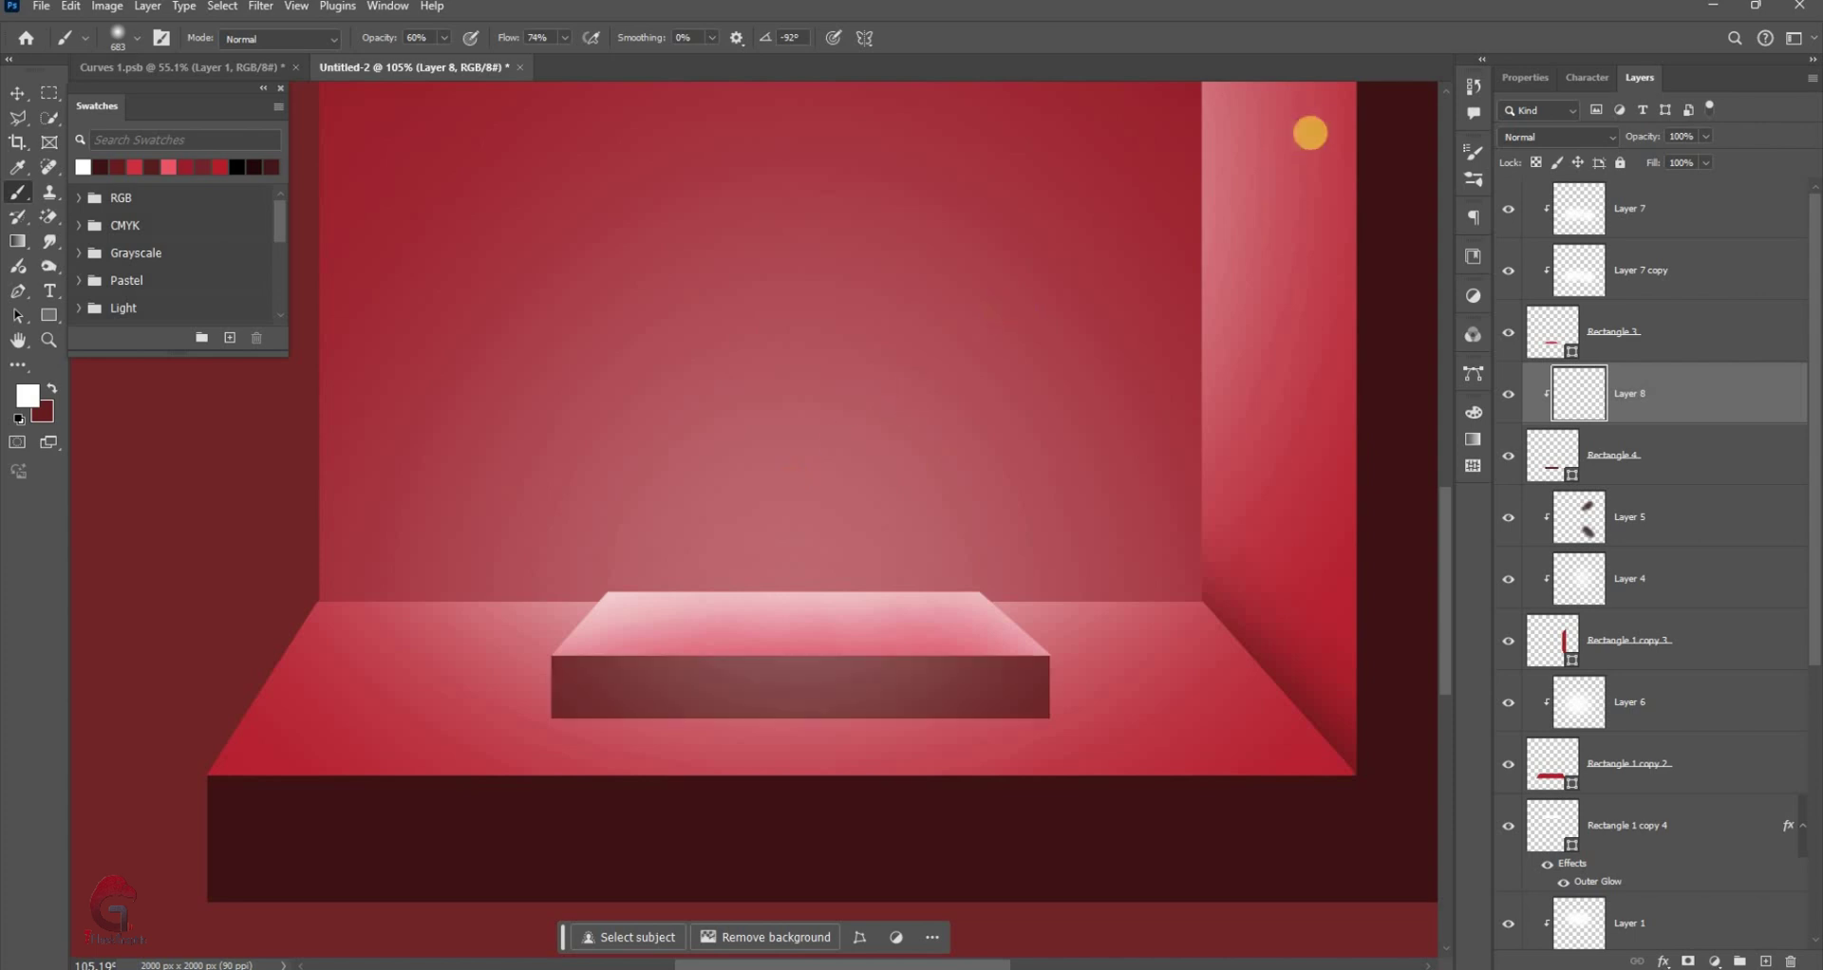
{"action": "left_click", "coordinate": [1557, 137]}
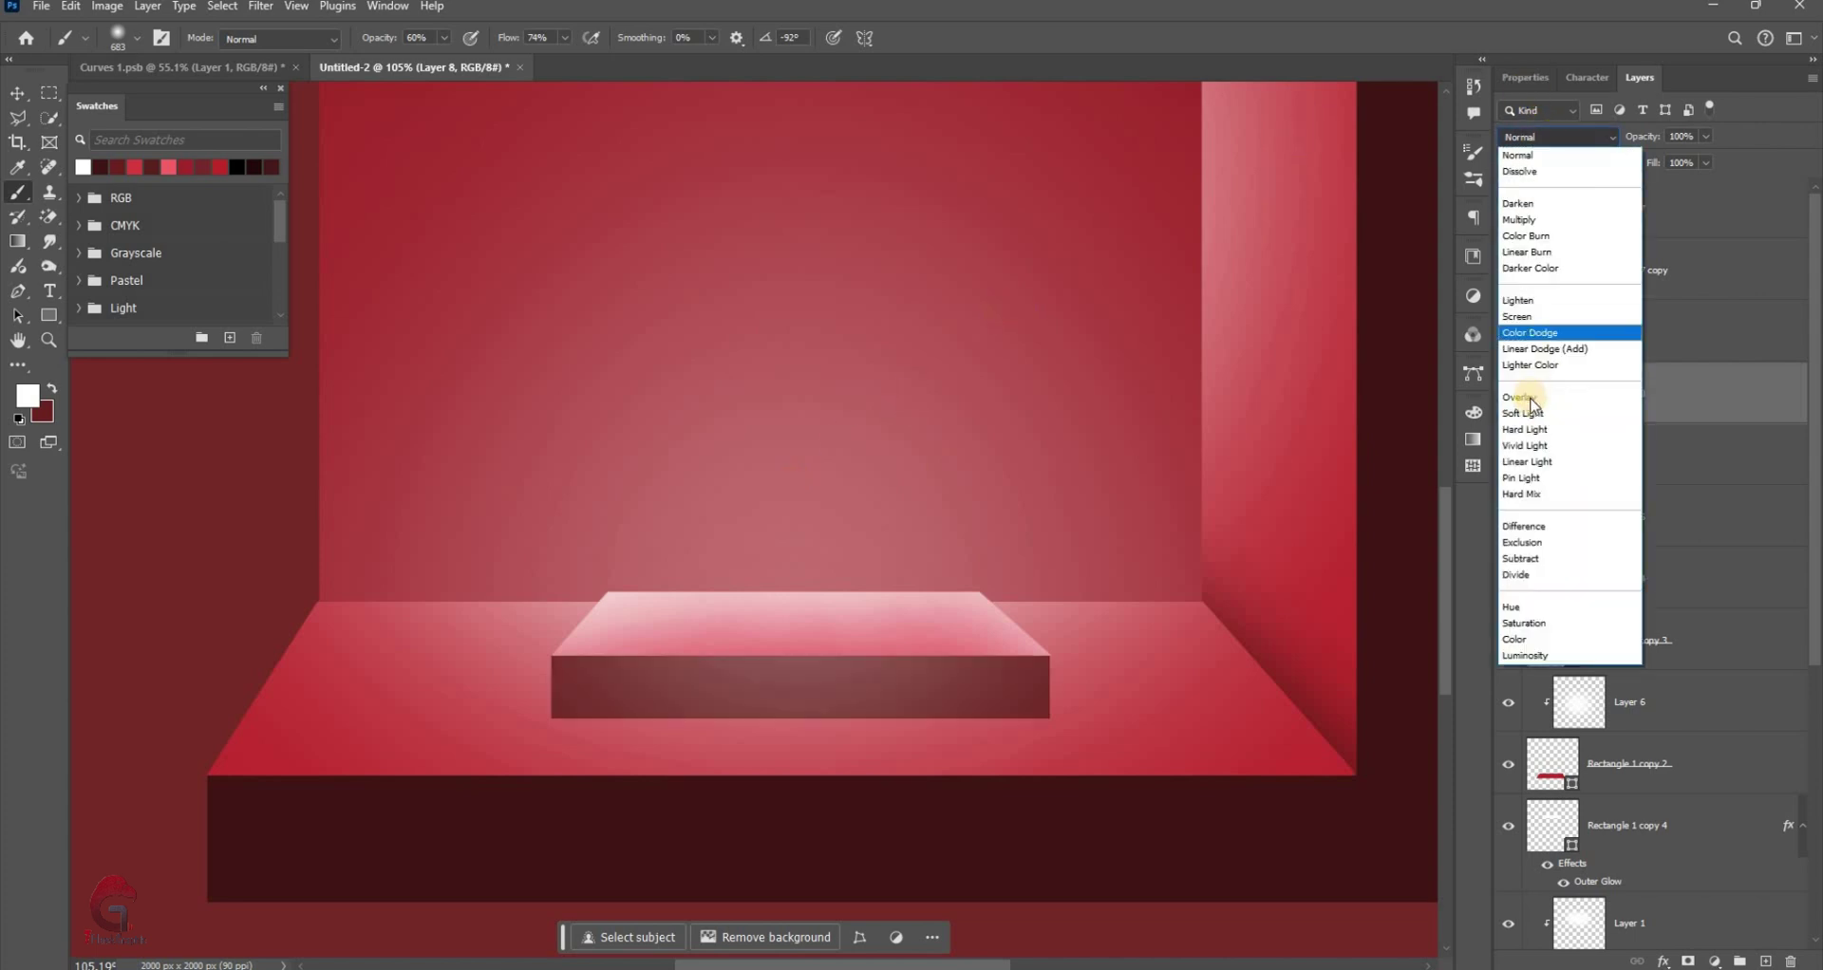
{"action": "key", "text": "Return"}
{"action": "left_click_drag", "start_coordinate": [867, 620], "coordinate": [882, 593]}
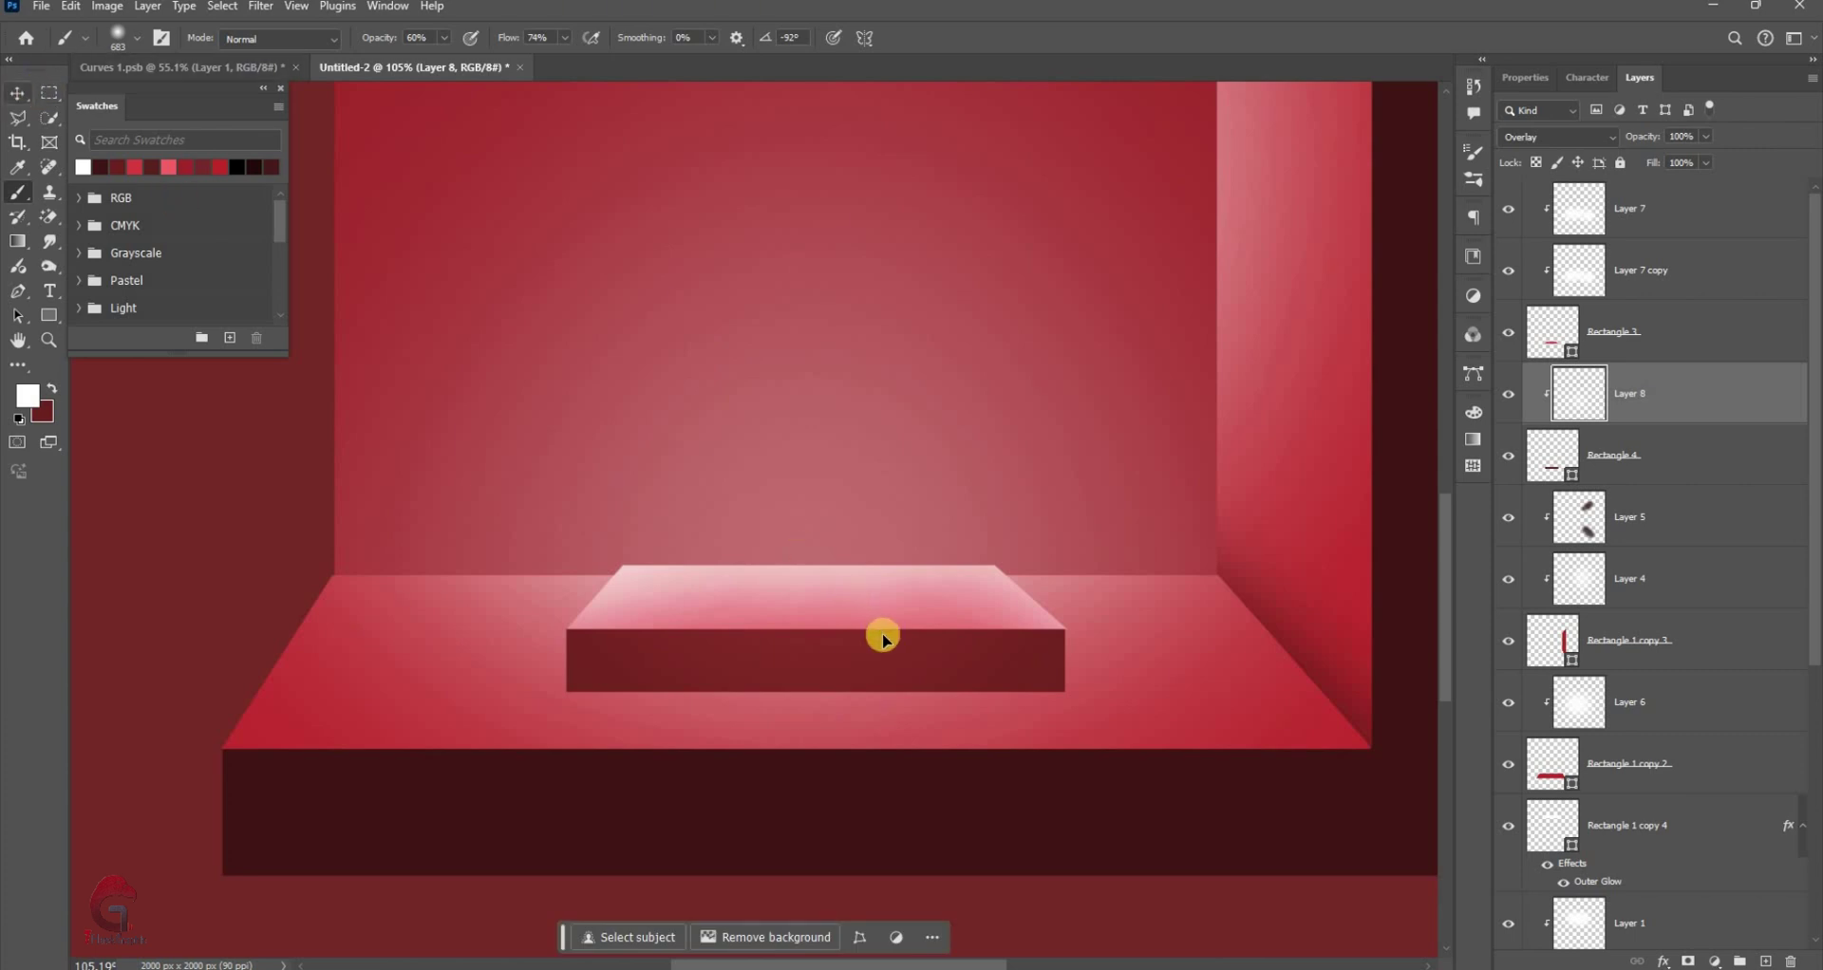
{"action": "key", "text": "ctrl+plus"}
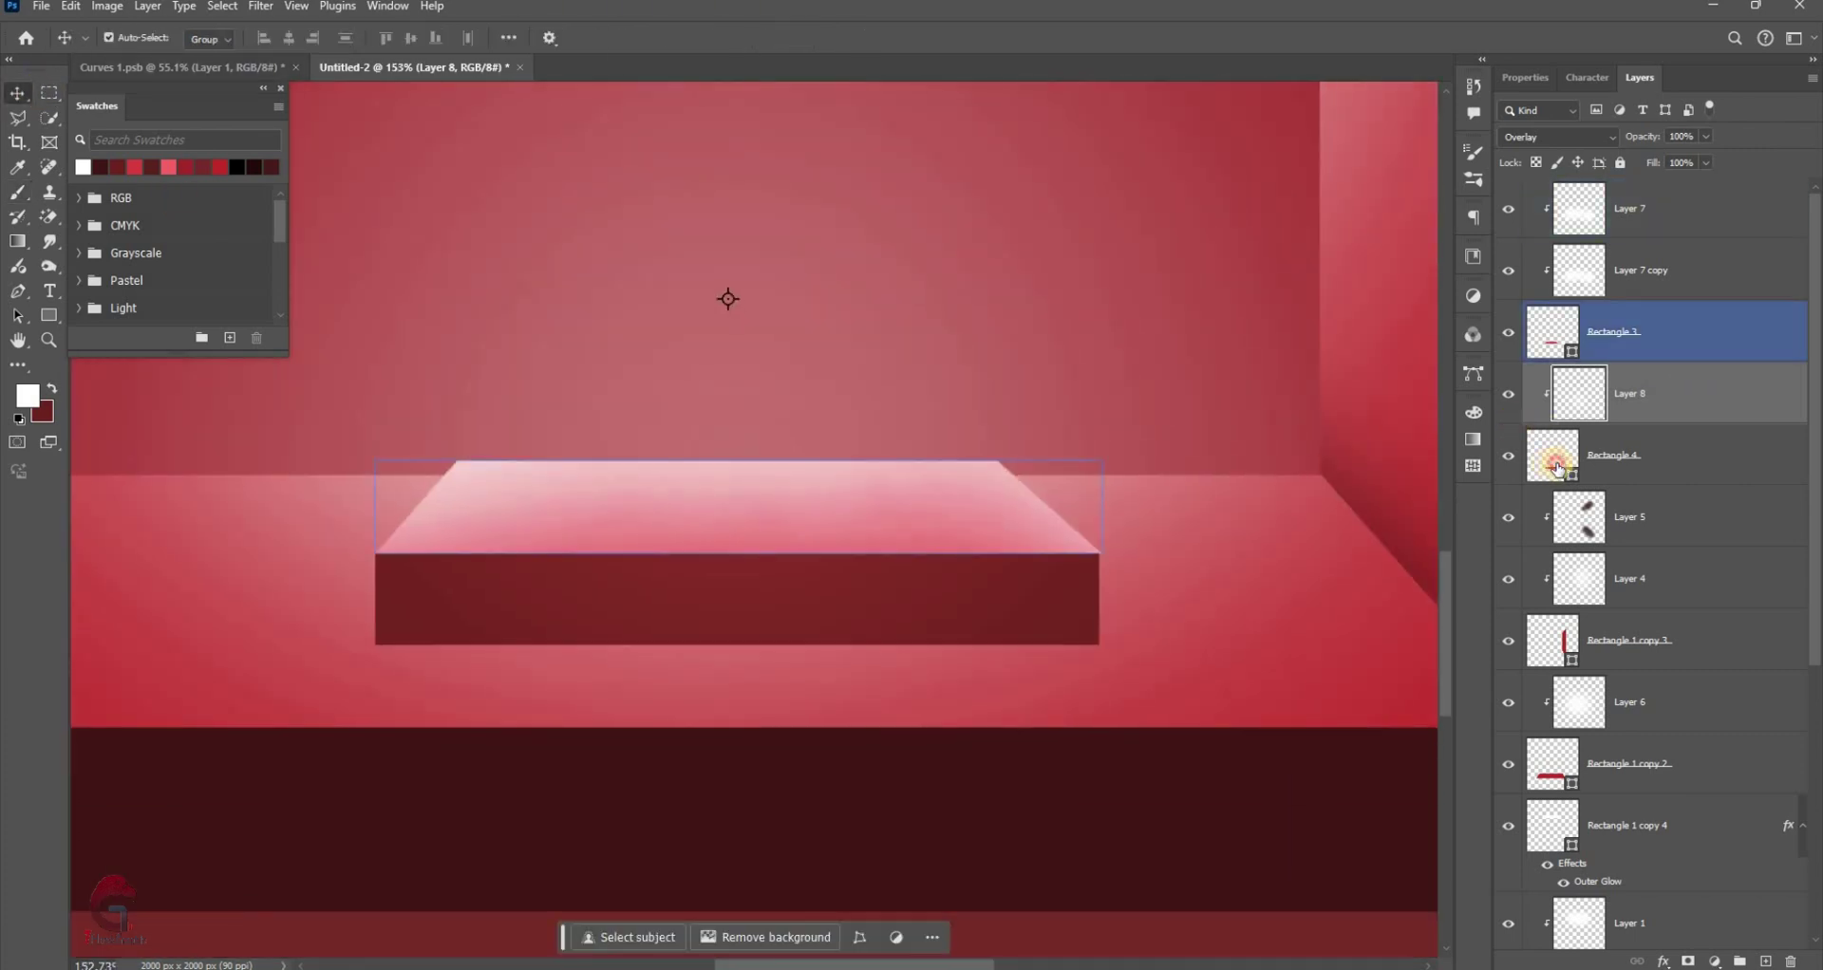
Add a black Drop Shadow to Rectangle 4: opacity 100%, size 5 px, distance 2 px
{"action": "left_click", "coordinate": [1560, 462]}
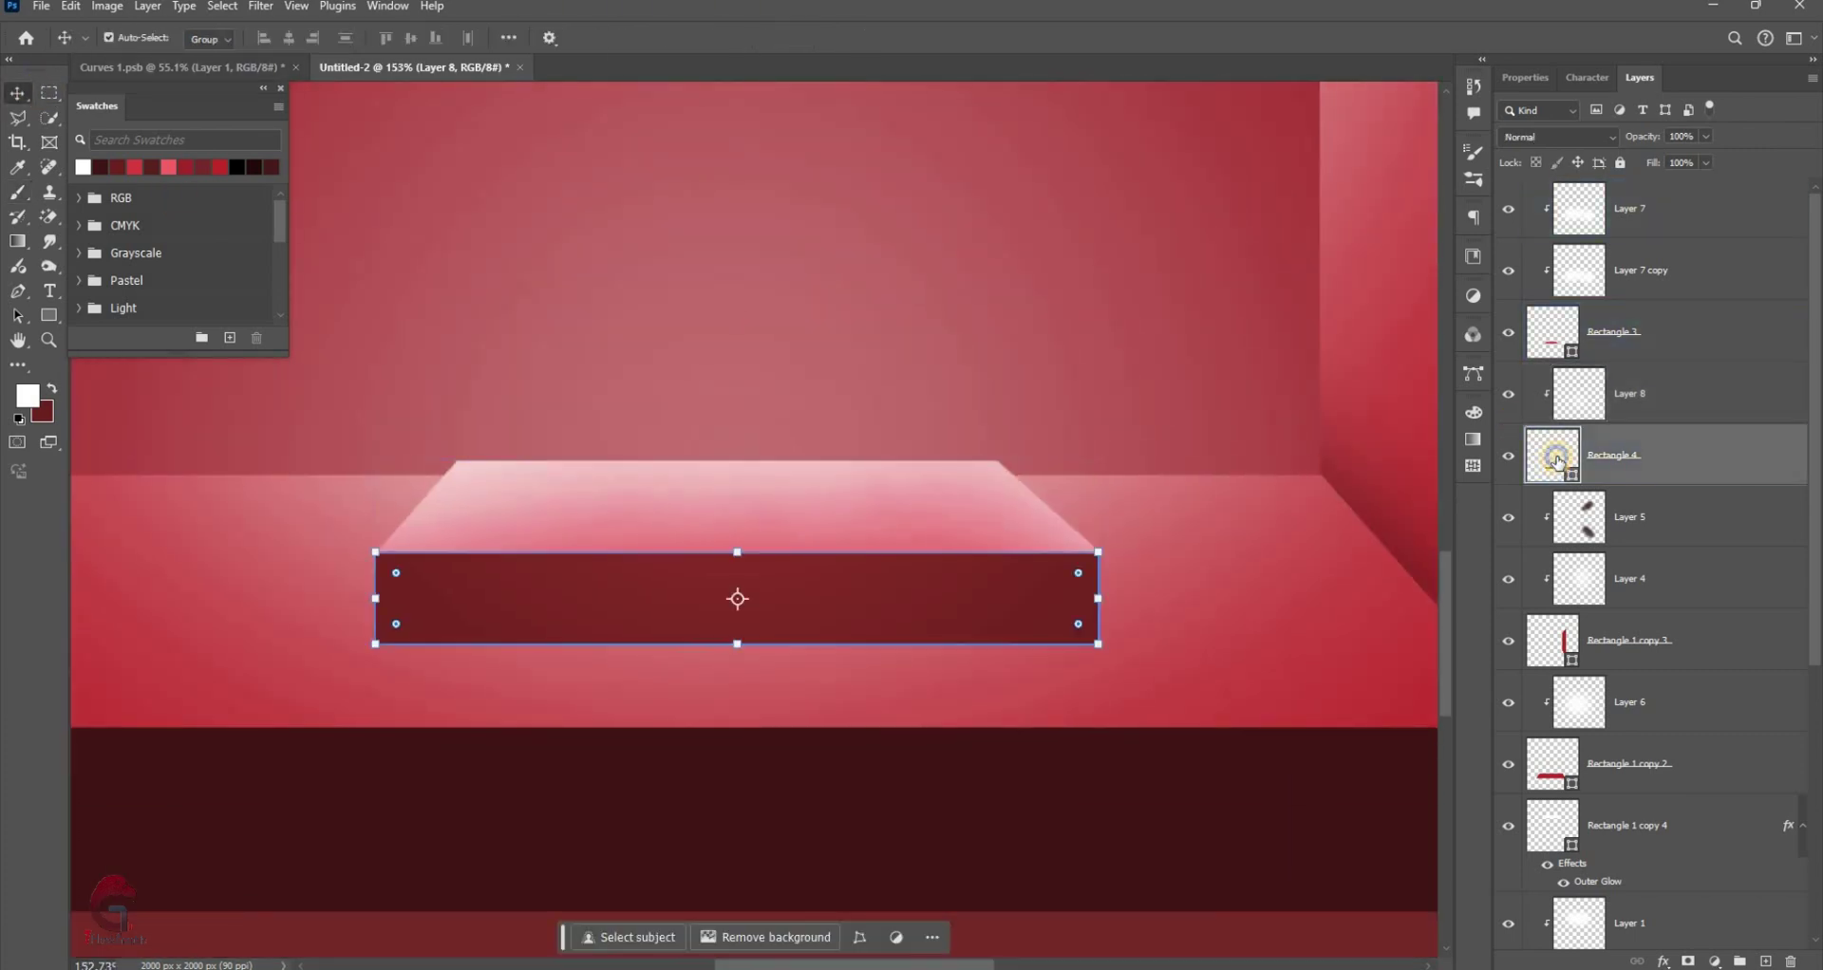
{"action": "right_click", "coordinate": [1603, 463]}
{"action": "left_click", "coordinate": [1692, 408]}
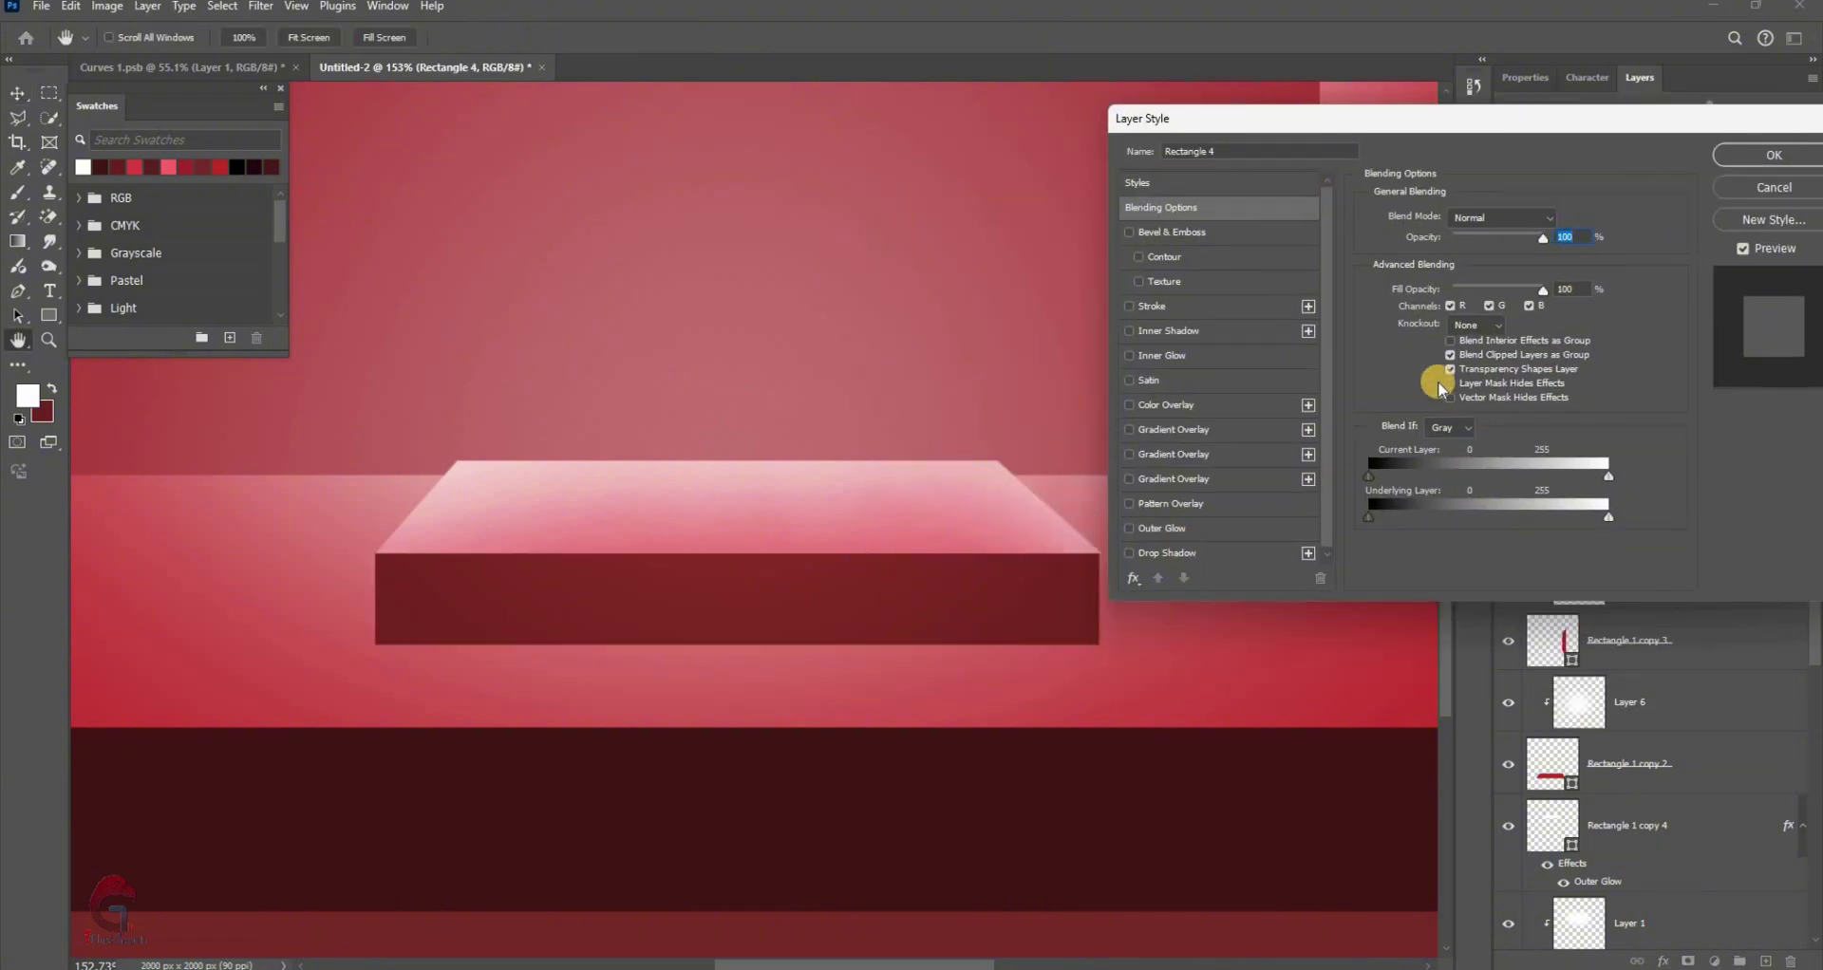
{"action": "left_click", "coordinate": [1167, 553]}
{"action": "left_click_drag", "start_coordinate": [1501, 244], "coordinate": [1526, 244]}
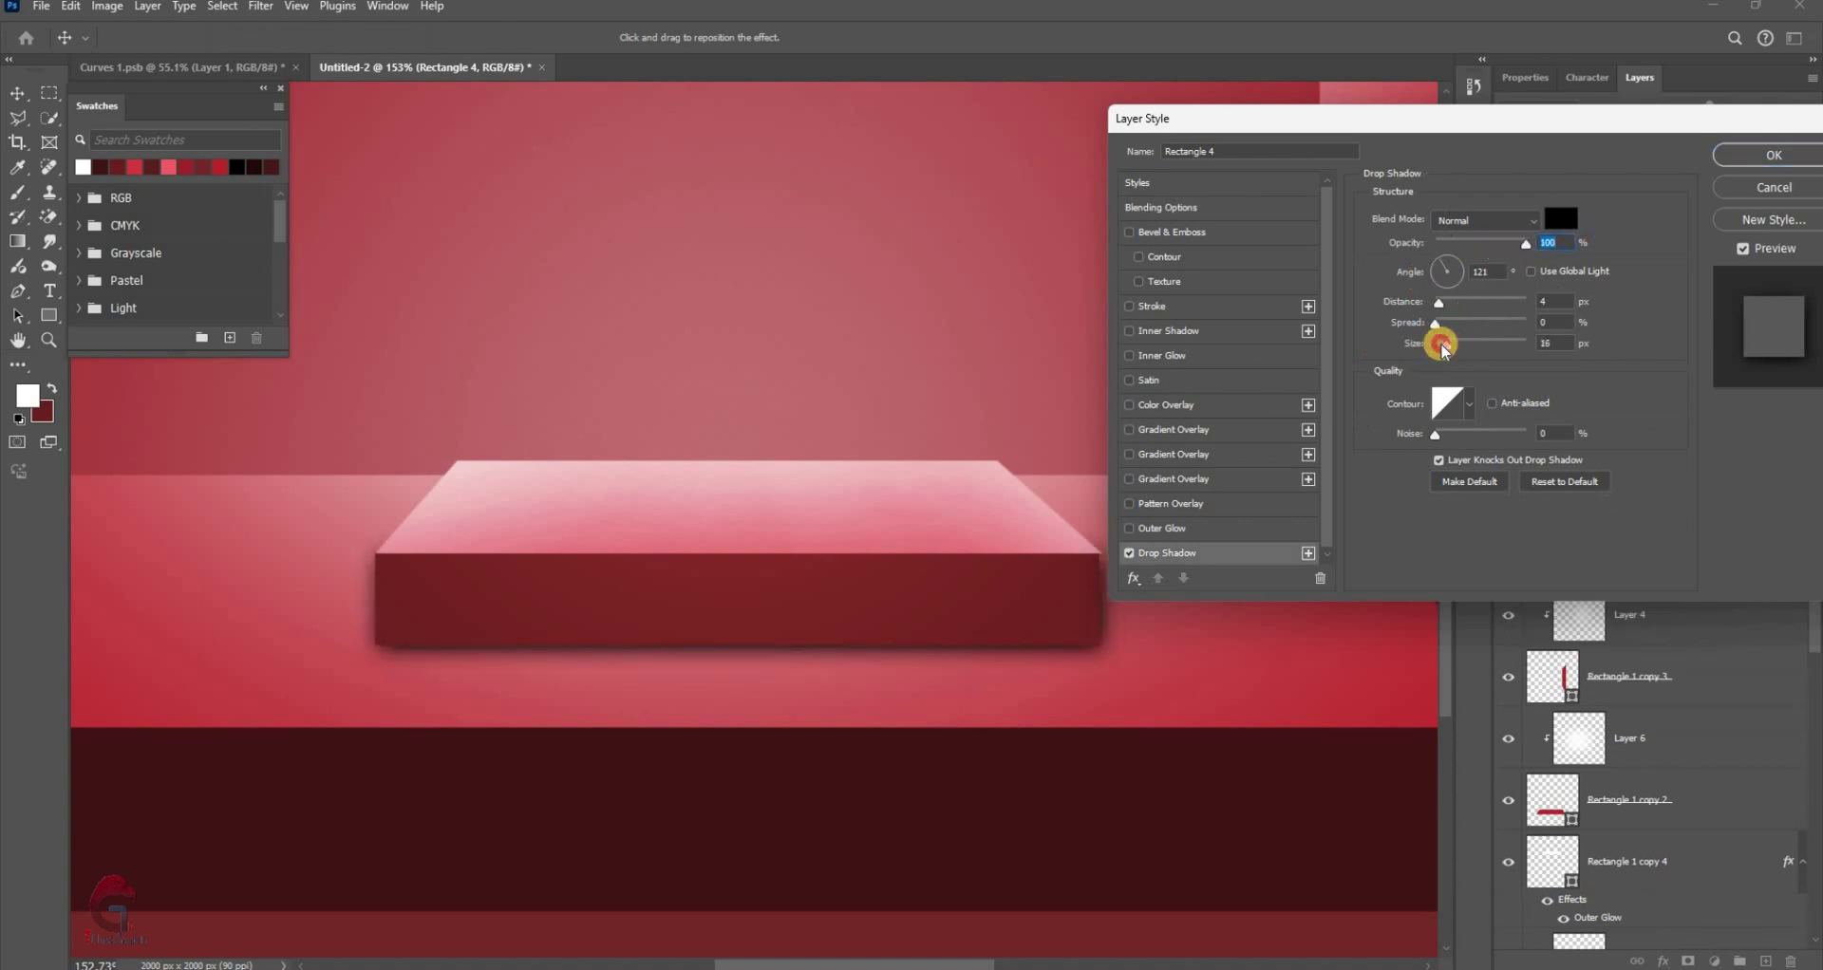
{"action": "left_click_drag", "start_coordinate": [1450, 350], "coordinate": [1442, 302]}
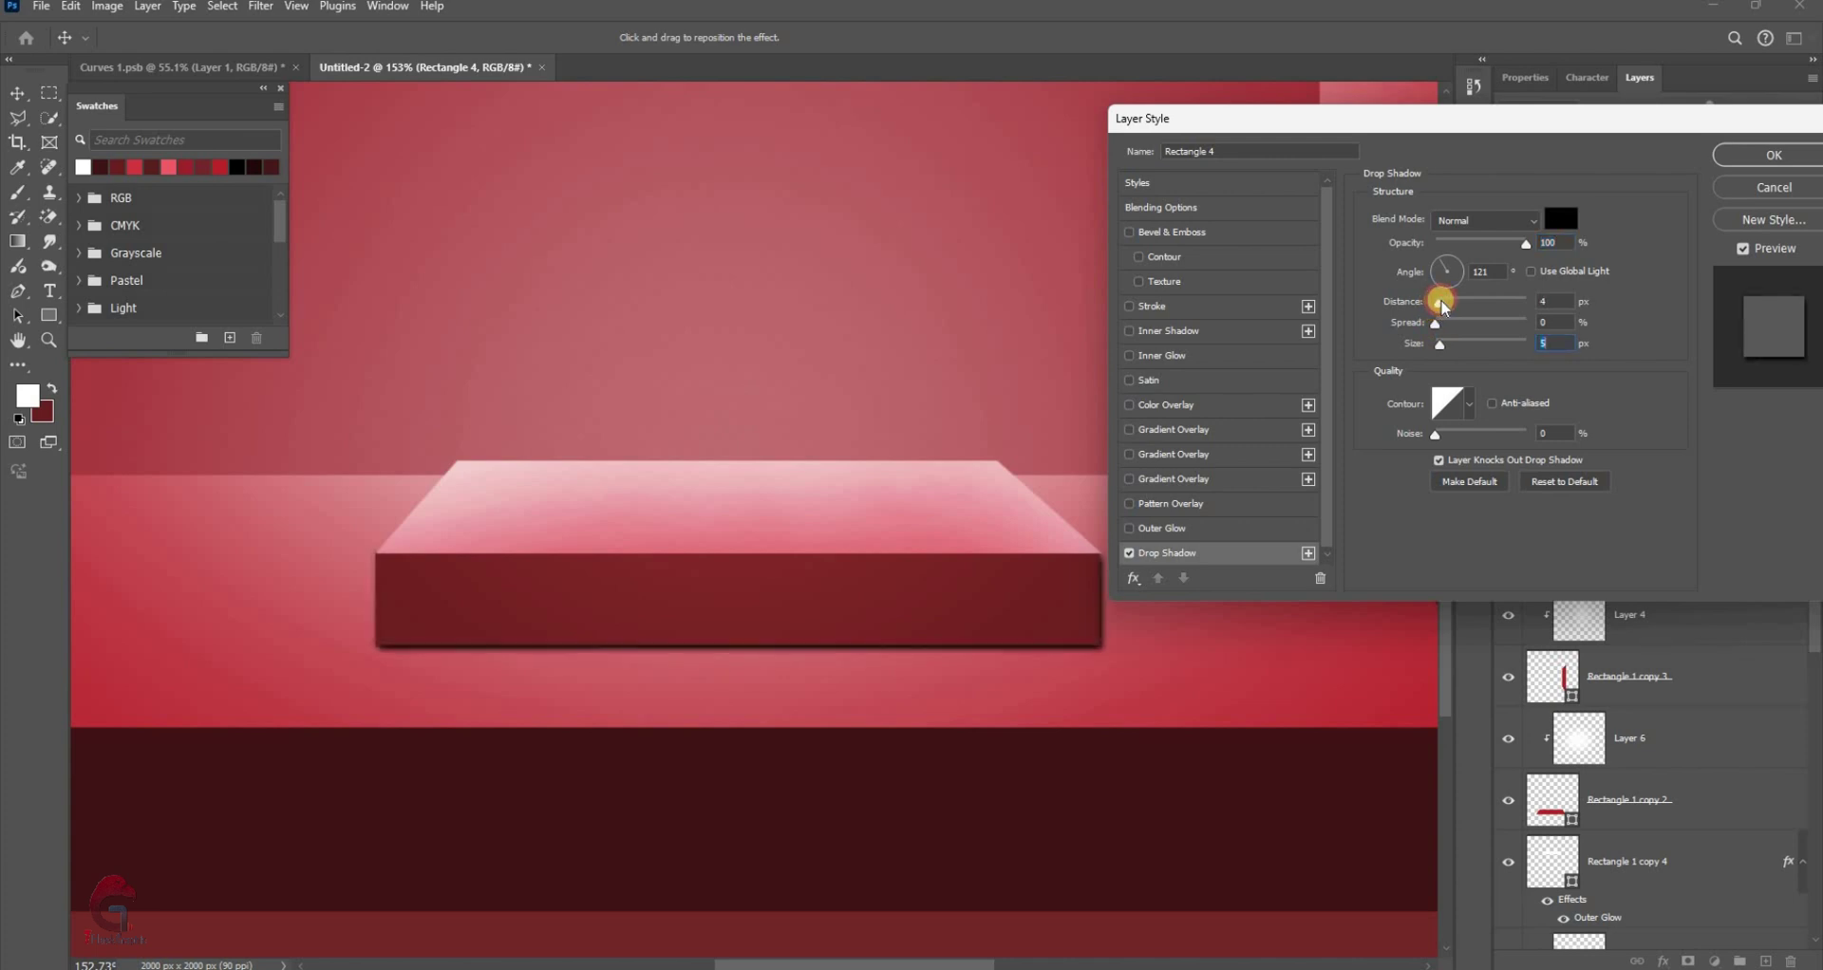
{"action": "left_click_drag", "start_coordinate": [1442, 301], "coordinate": [1438, 302]}
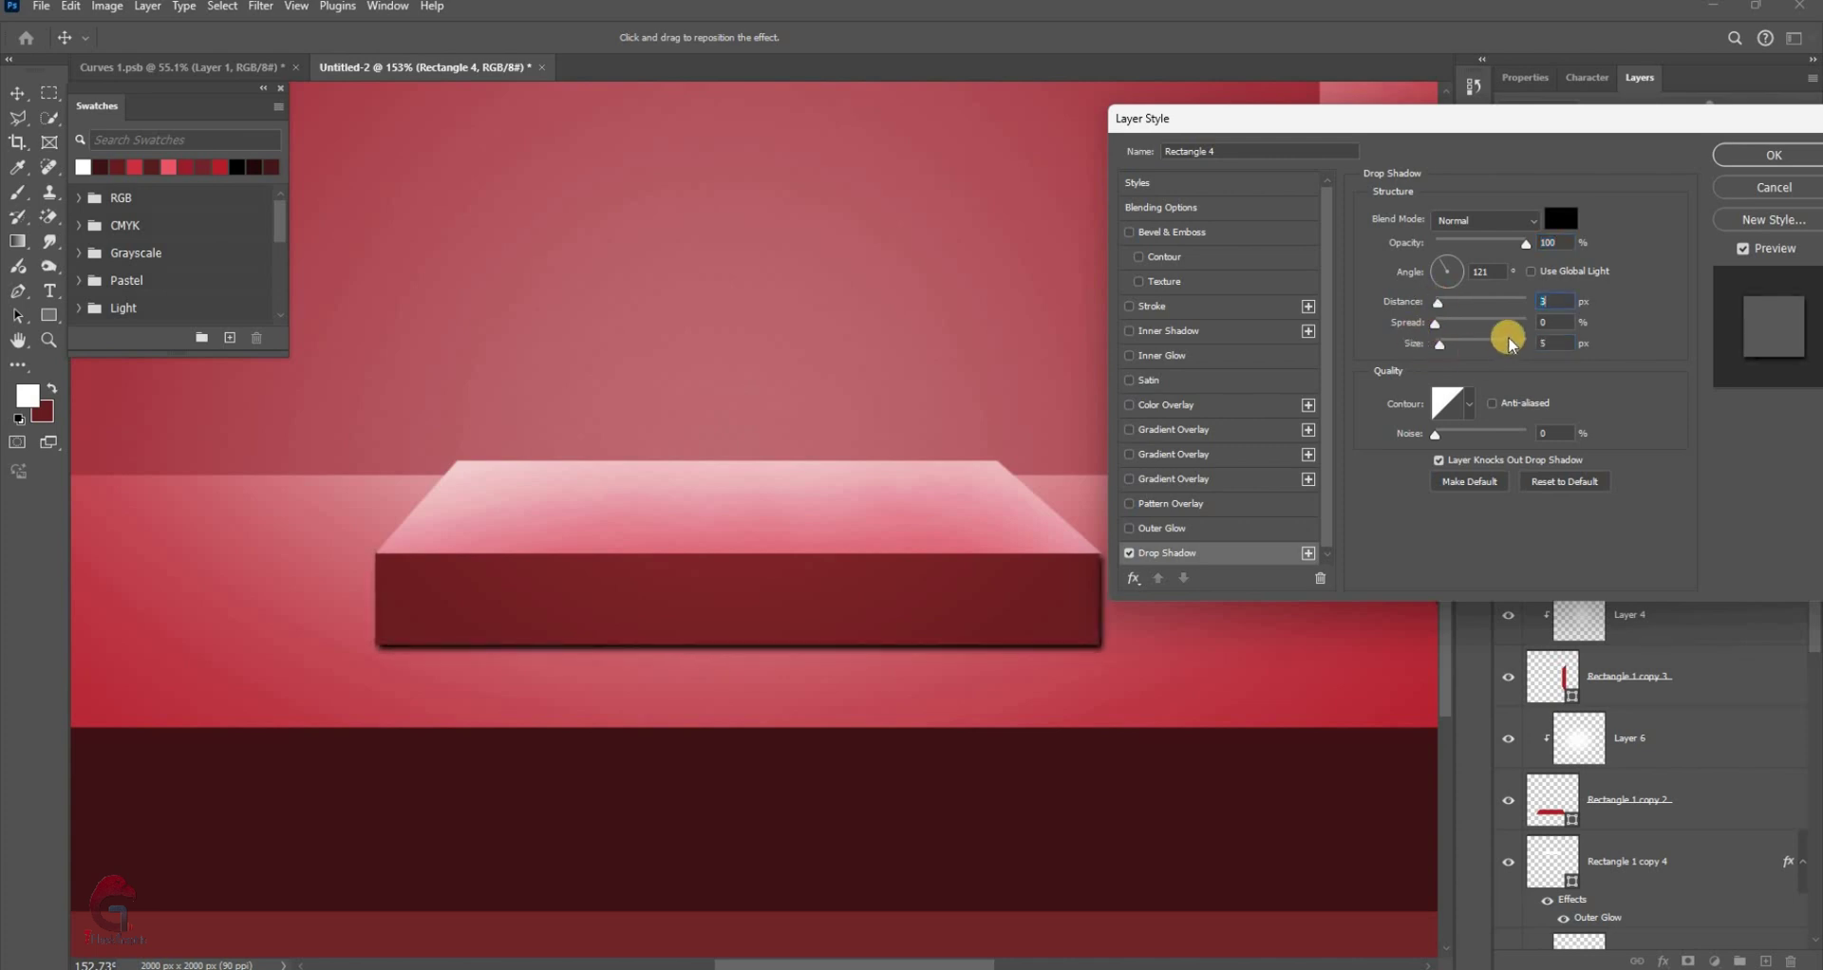
{"action": "left_click", "coordinate": [1546, 297]}
{"action": "key", "text": "Down"}
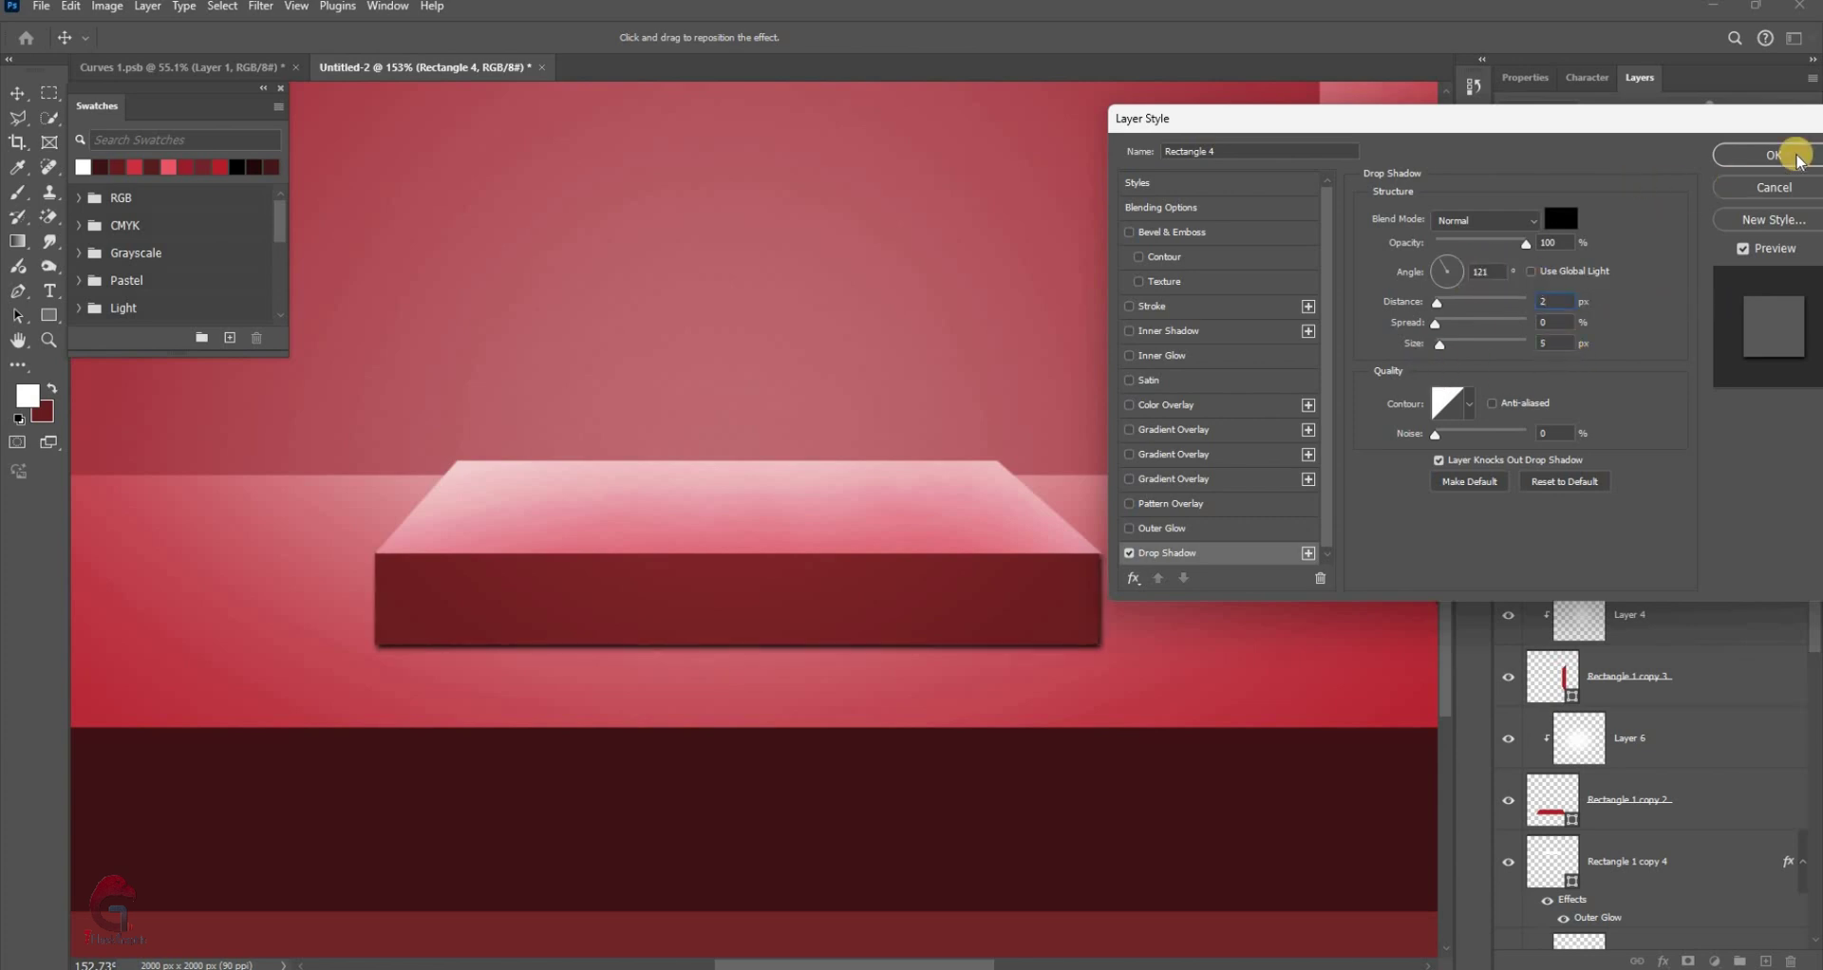
{"action": "key", "text": "Return"}
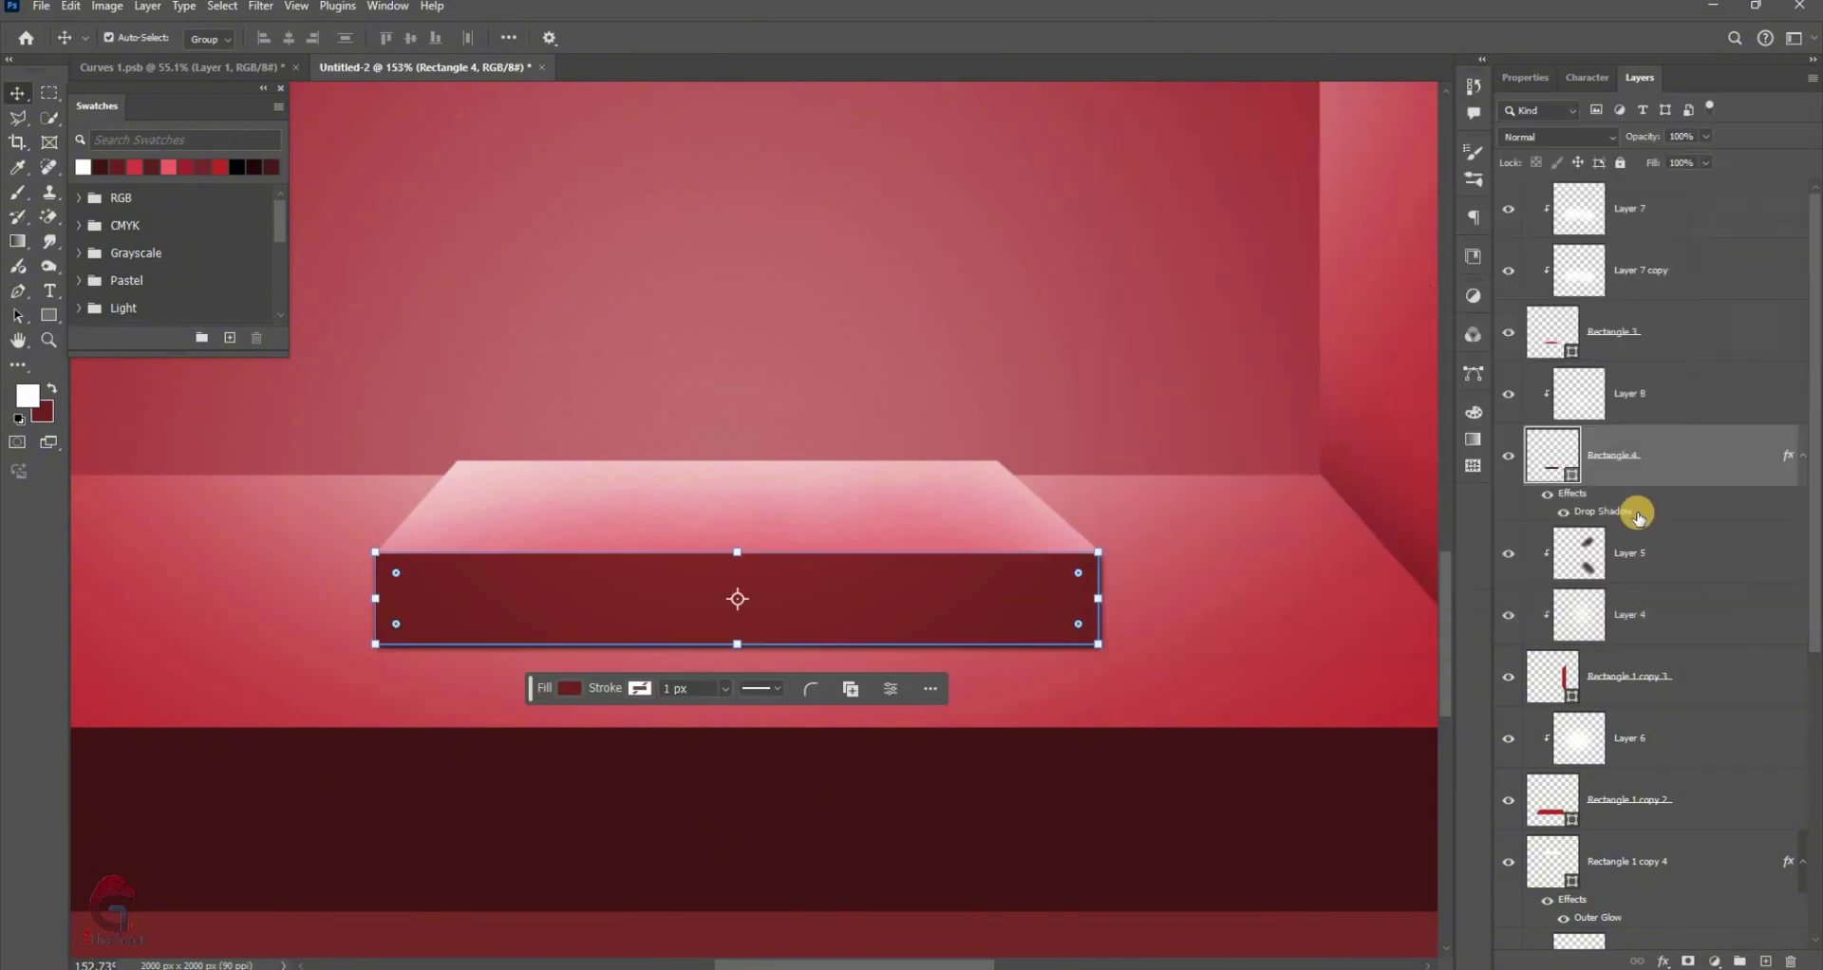
Split Rectangle 4's drop shadow onto its own layer
{"action": "right_click", "coordinate": [1660, 824]}
{"action": "left_click", "coordinate": [1700, 804]}
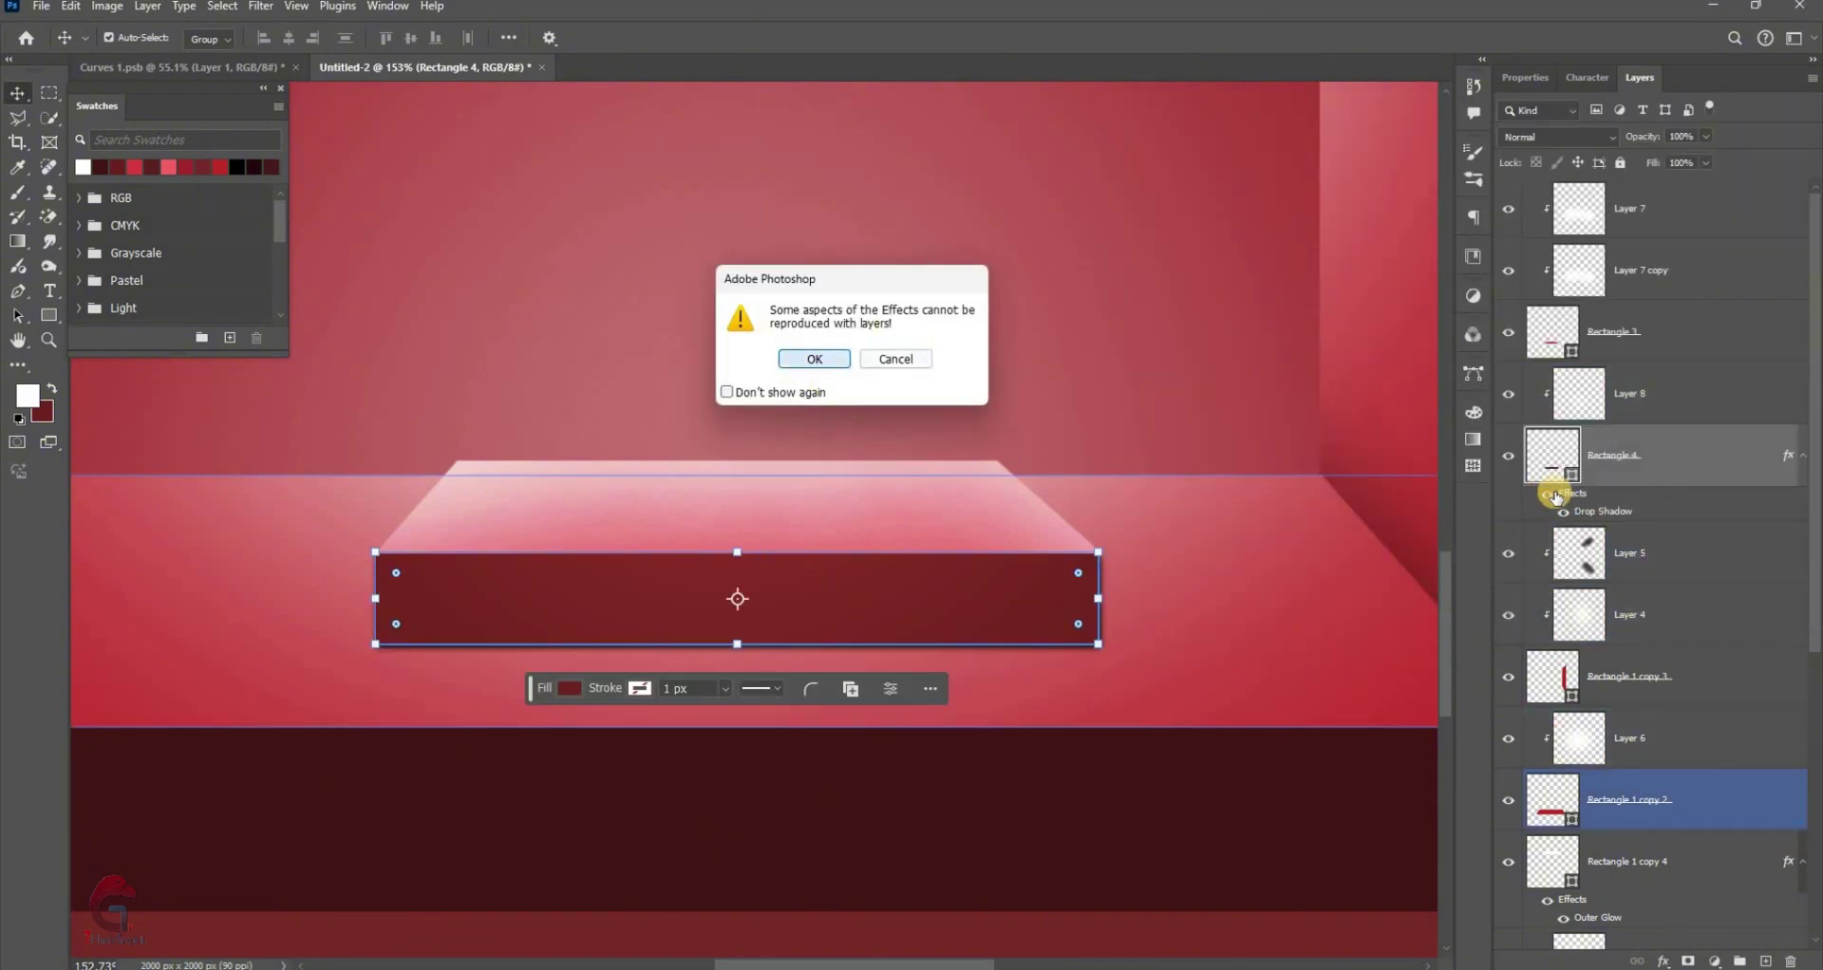
{"action": "key", "text": "Return"}
Add a layer mask to Rectangle 4's Drop Shadow layer and brush black on it to trim it
{"action": "left_click", "coordinate": [1695, 943]}
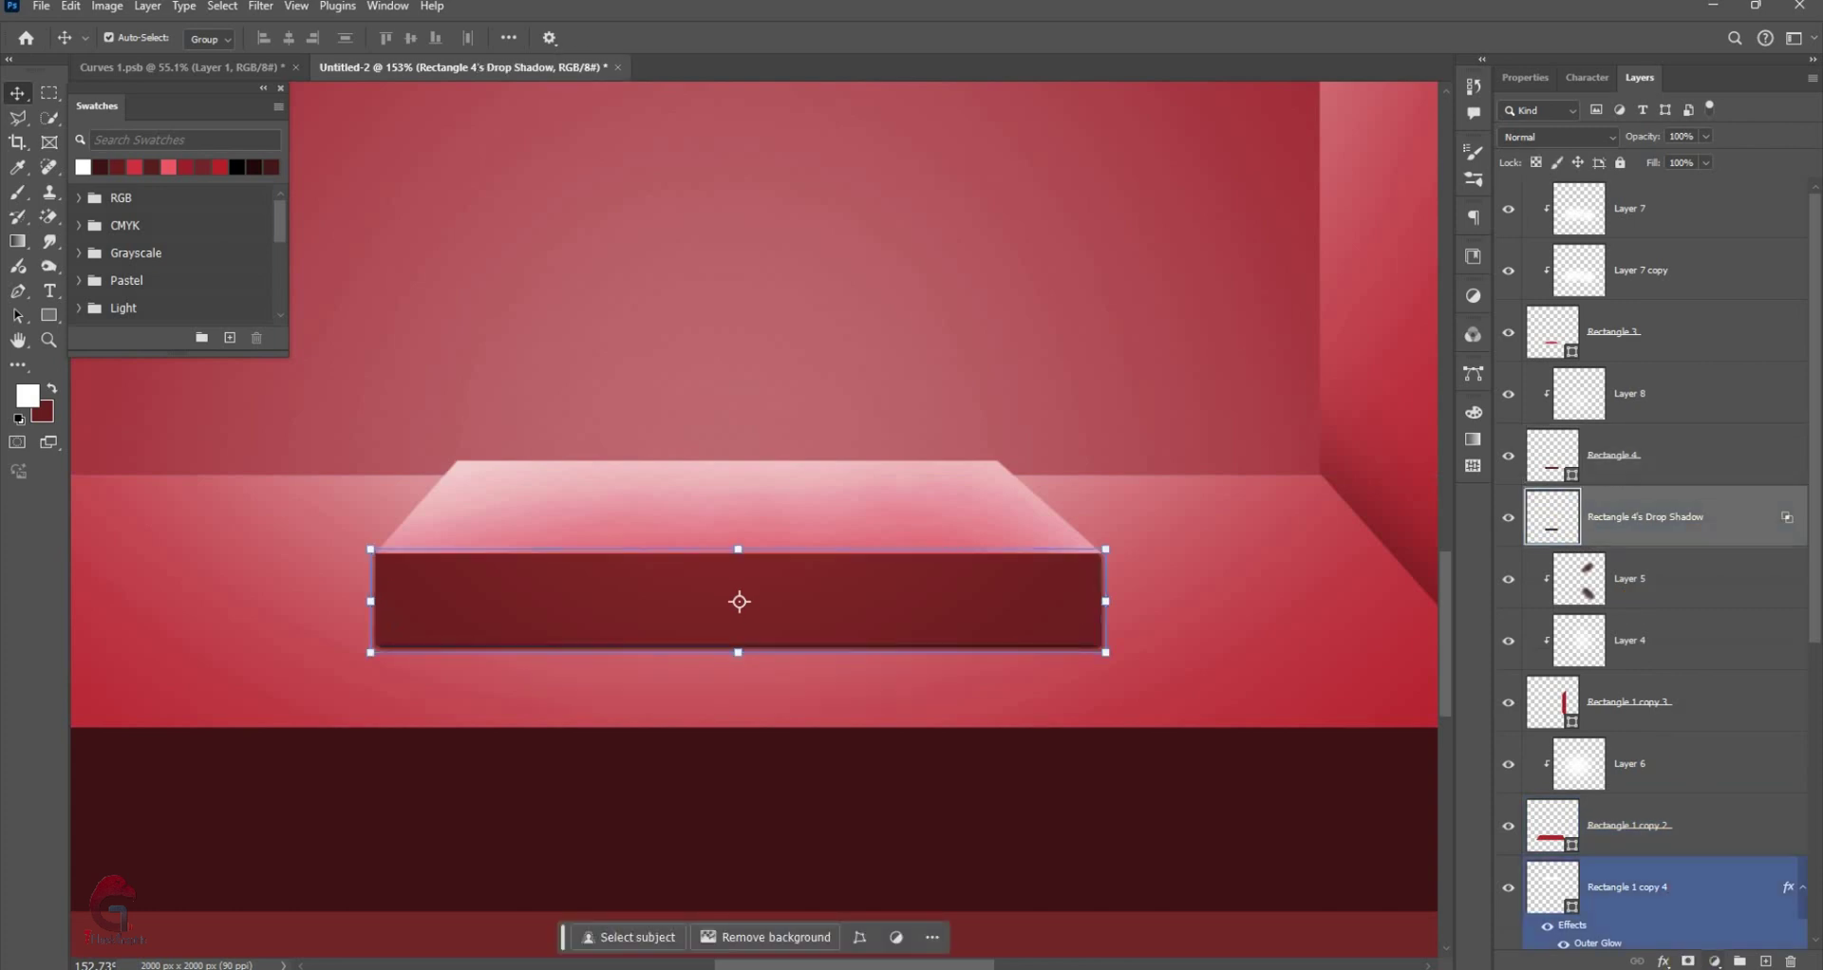
{"action": "left_click", "coordinate": [17, 195]}
{"action": "key", "text": "b"}
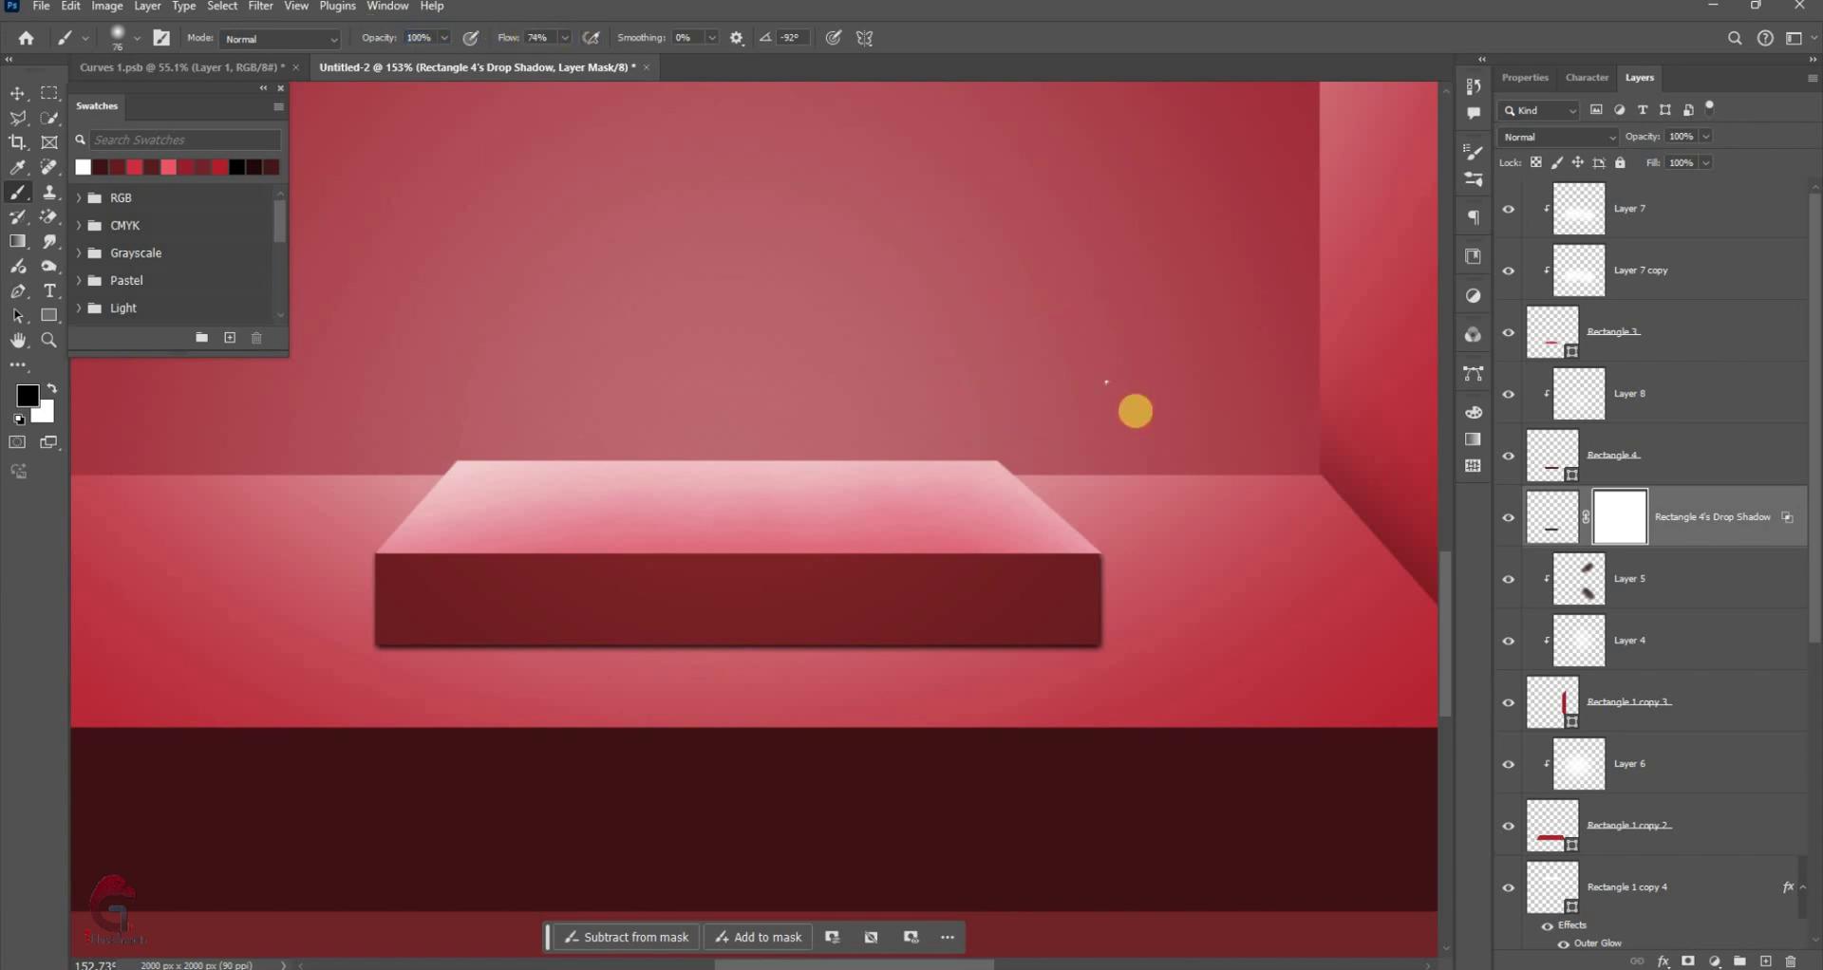
{"action": "scroll", "coordinate": [1104, 538], "scroll_direction": "up", "scroll_amount": 1}
{"action": "scroll", "coordinate": [1116, 608], "scroll_direction": "up", "scroll_amount": 3}
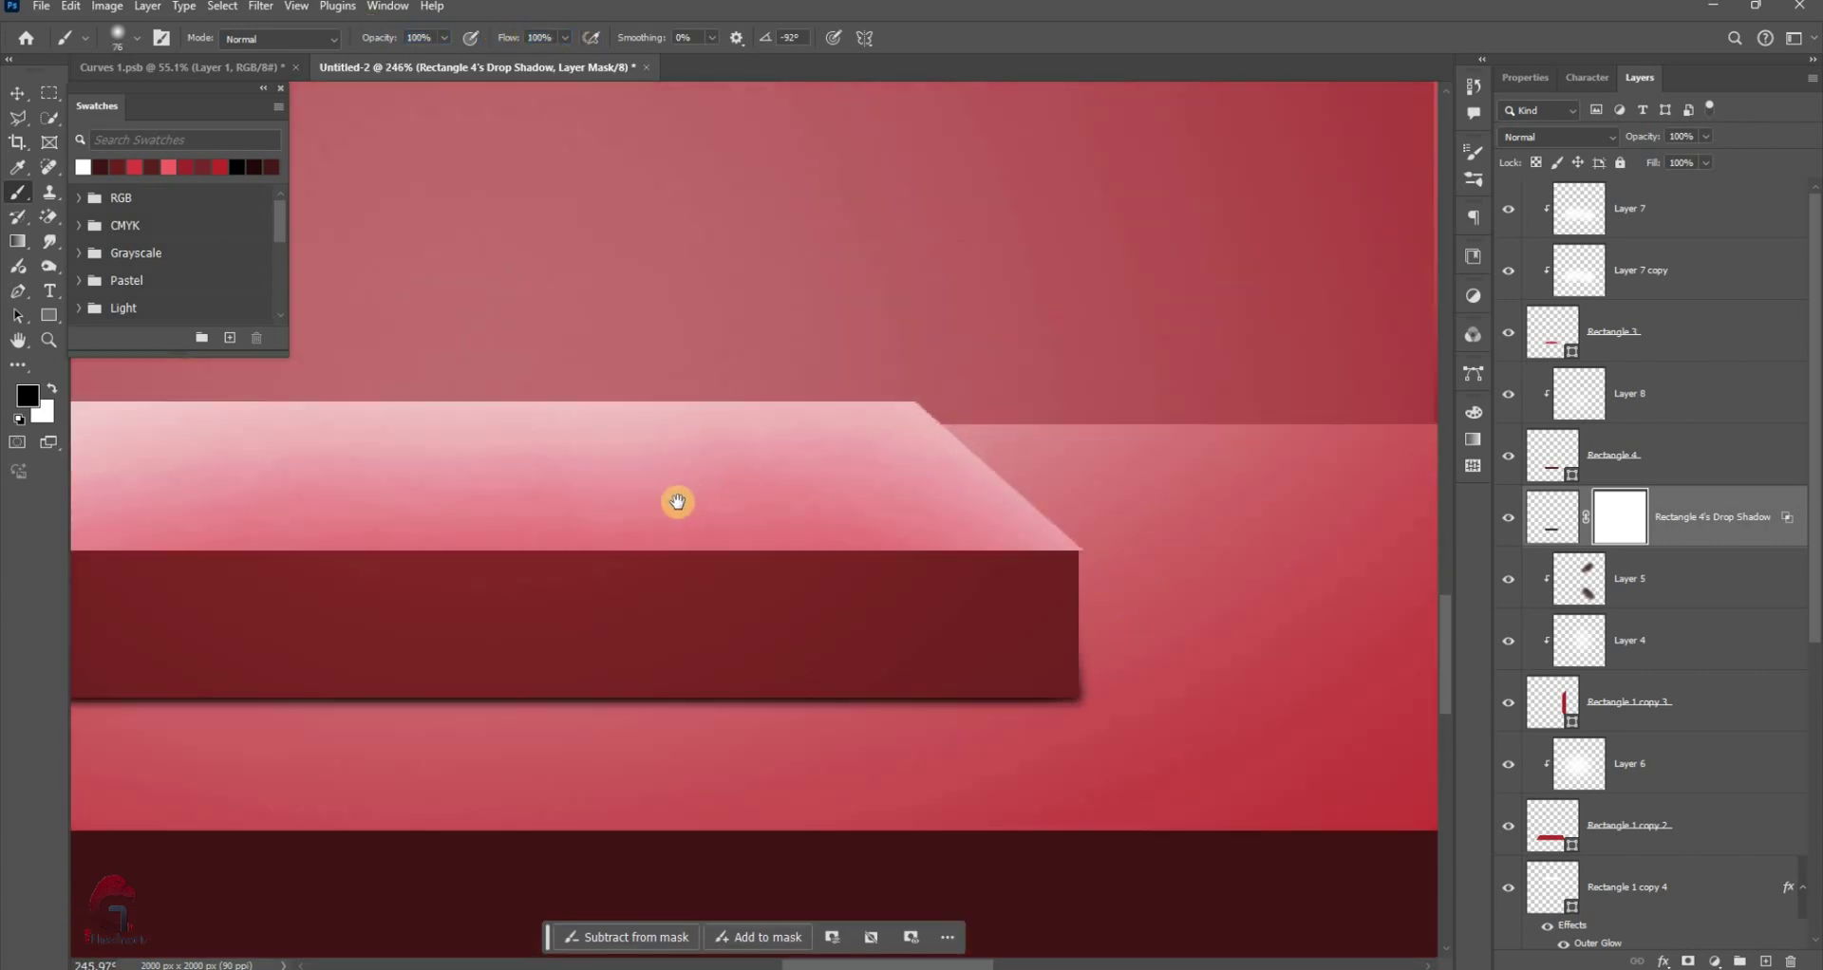
{"action": "scroll", "coordinate": [326, 471], "scroll_direction": "down", "scroll_amount": 1}
{"action": "scroll", "coordinate": [416, 510], "scroll_direction": "down", "scroll_amount": 1}
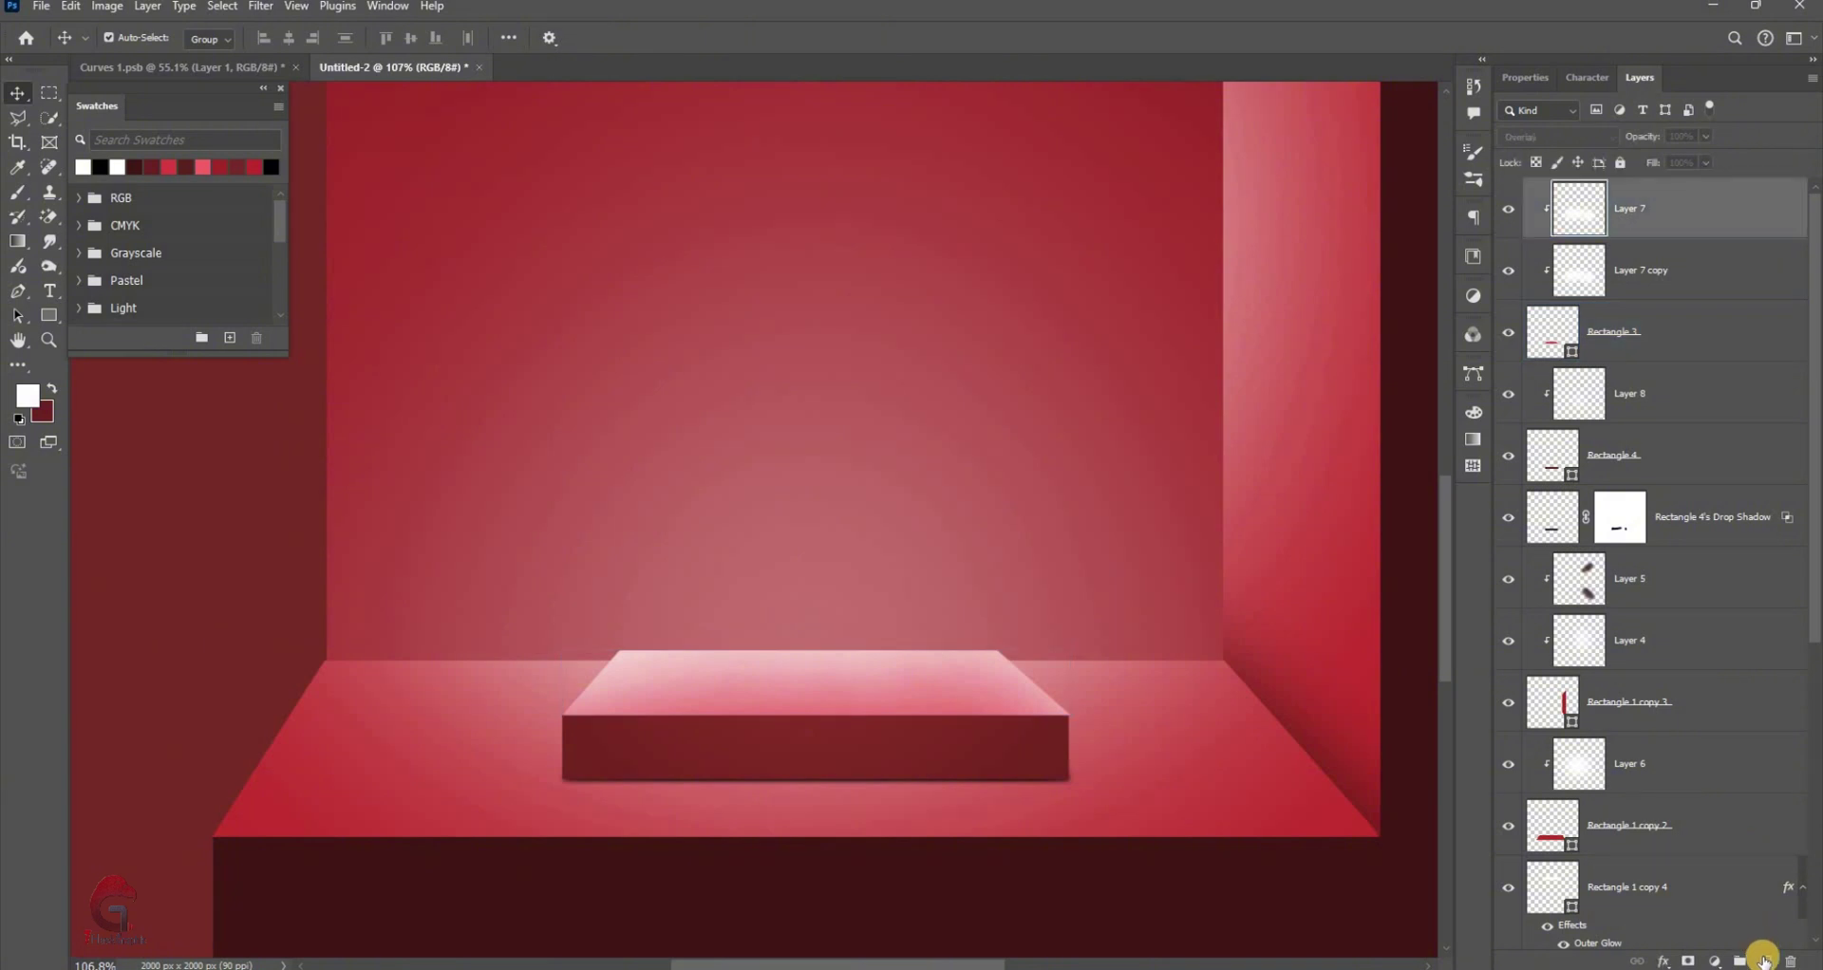
On a new layer, fill a thin 2 px white strip along the platform's top front edge
{"action": "key", "text": "ctrl+shift+alt+n"}
{"action": "left_click", "coordinate": [51, 85]}
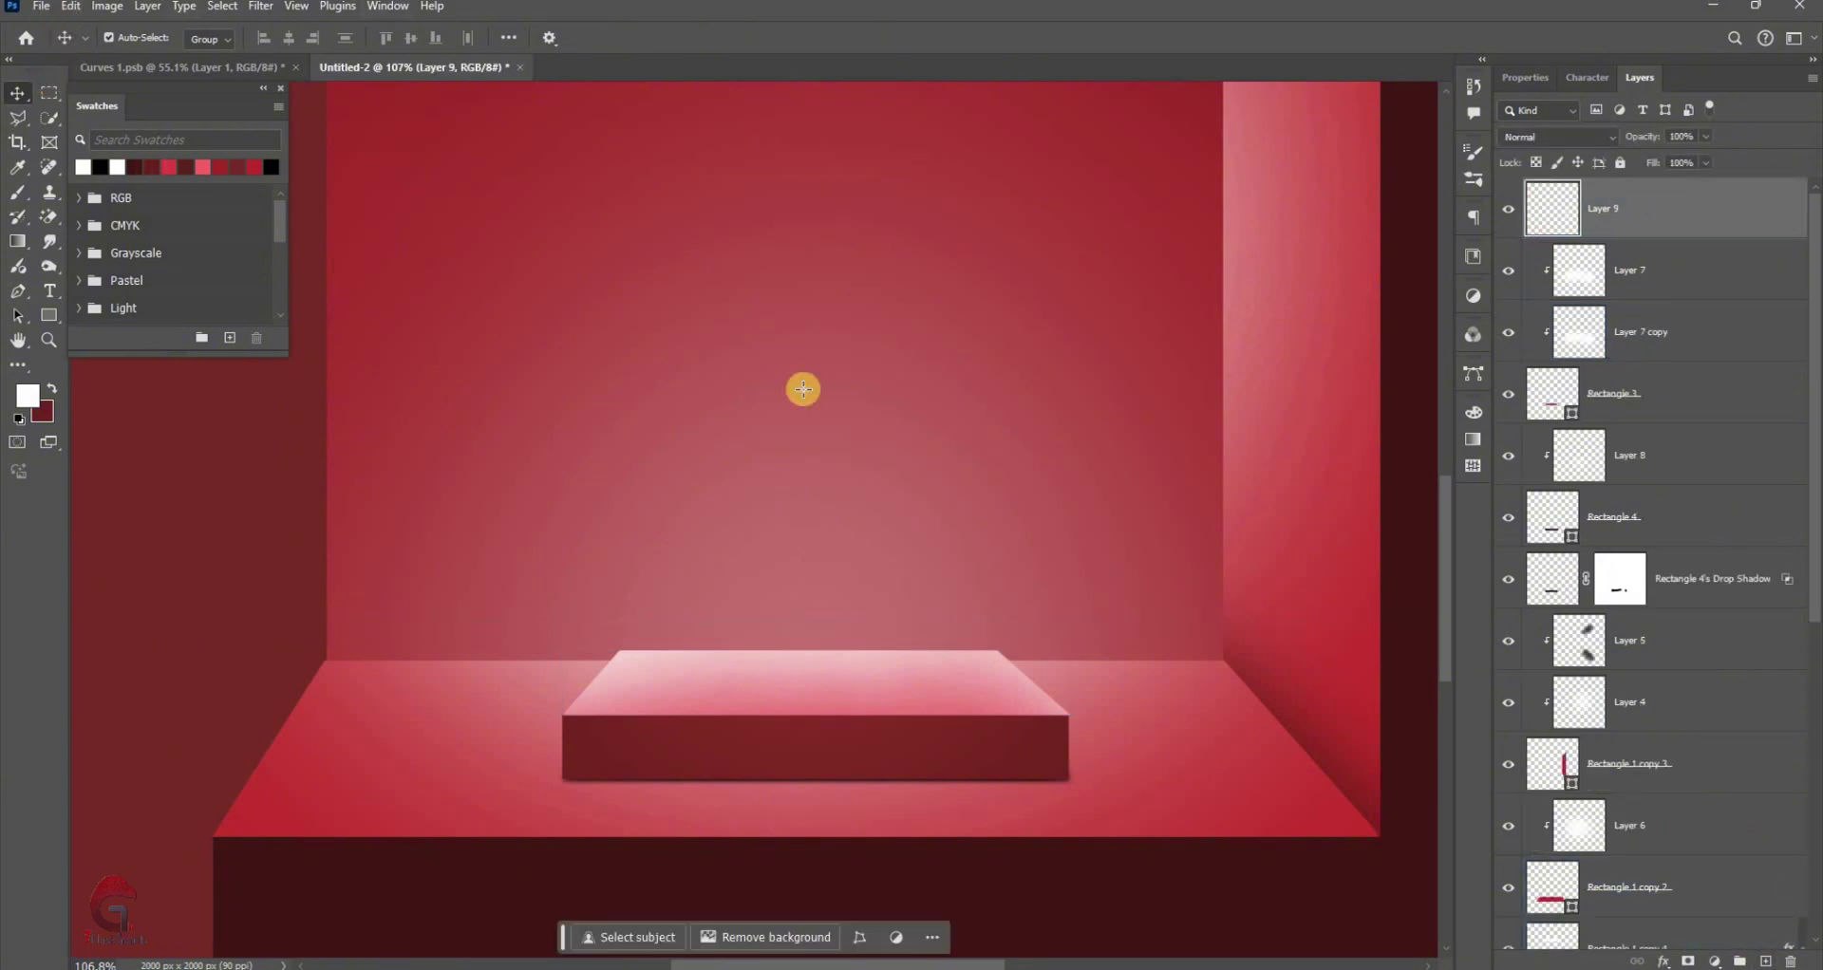
{"action": "key", "text": "m"}
{"action": "scroll", "coordinate": [822, 717], "scroll_direction": "up", "scroll_amount": 5}
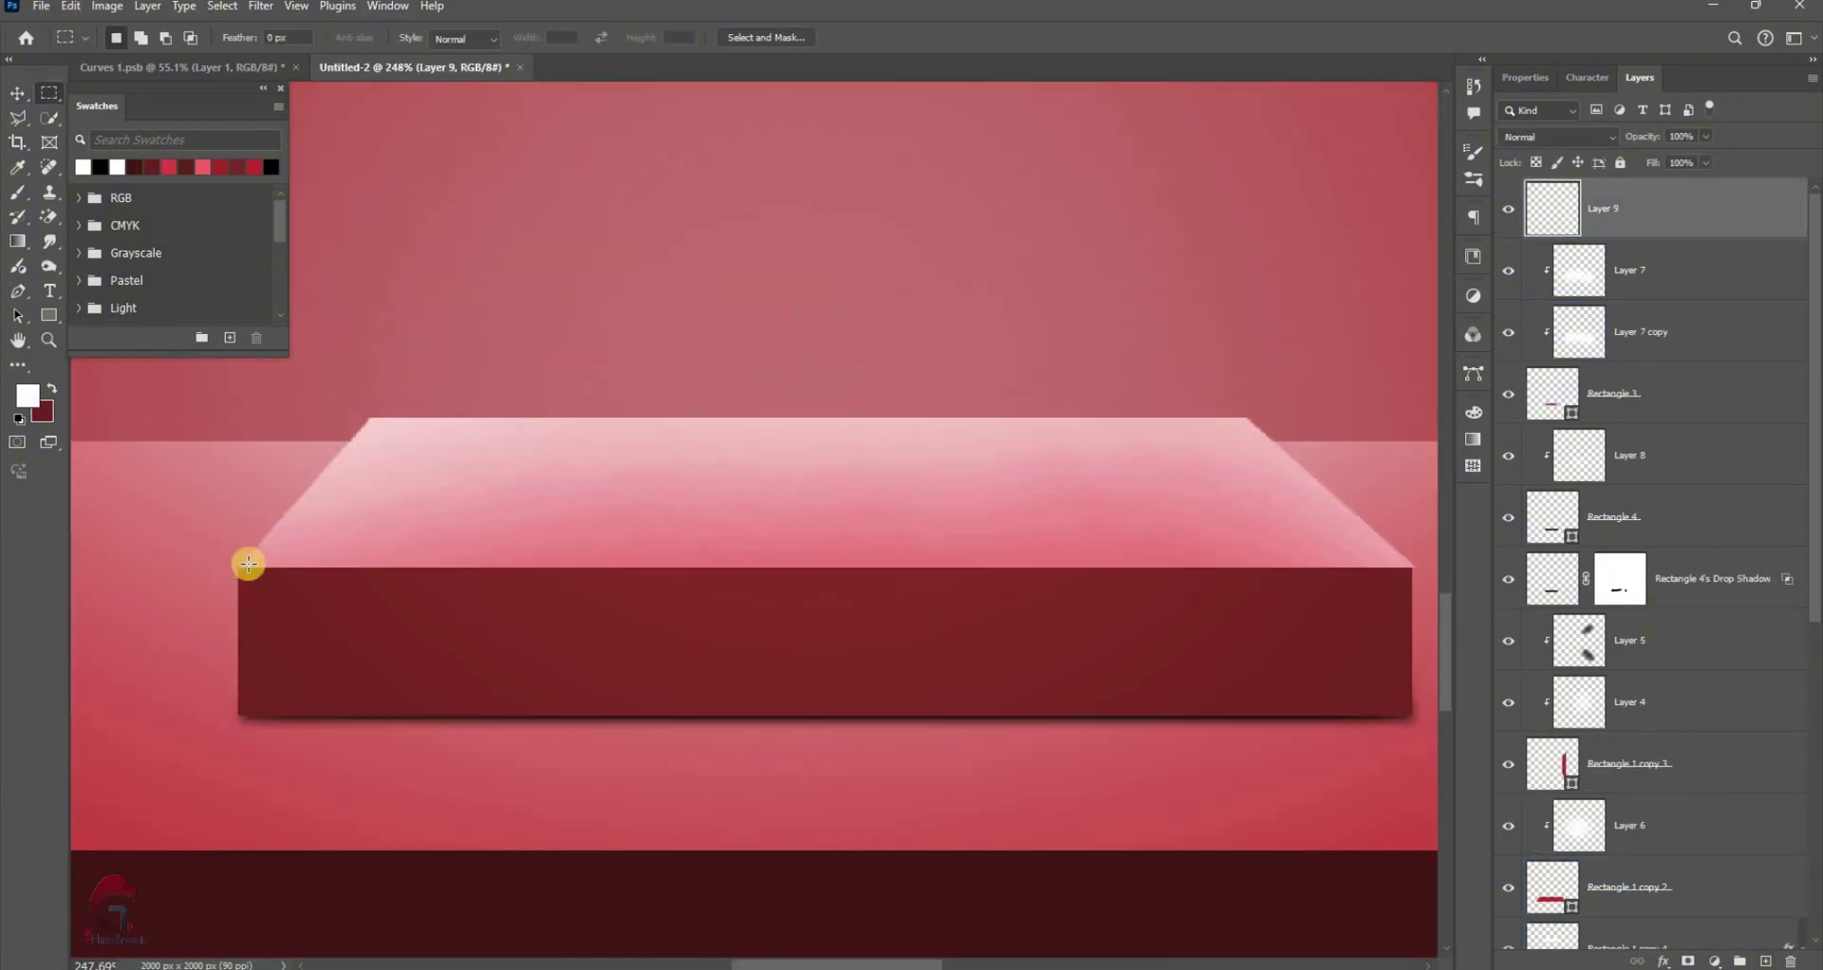
{"action": "left_click_drag", "start_coordinate": [239, 558], "coordinate": [1415, 560]}
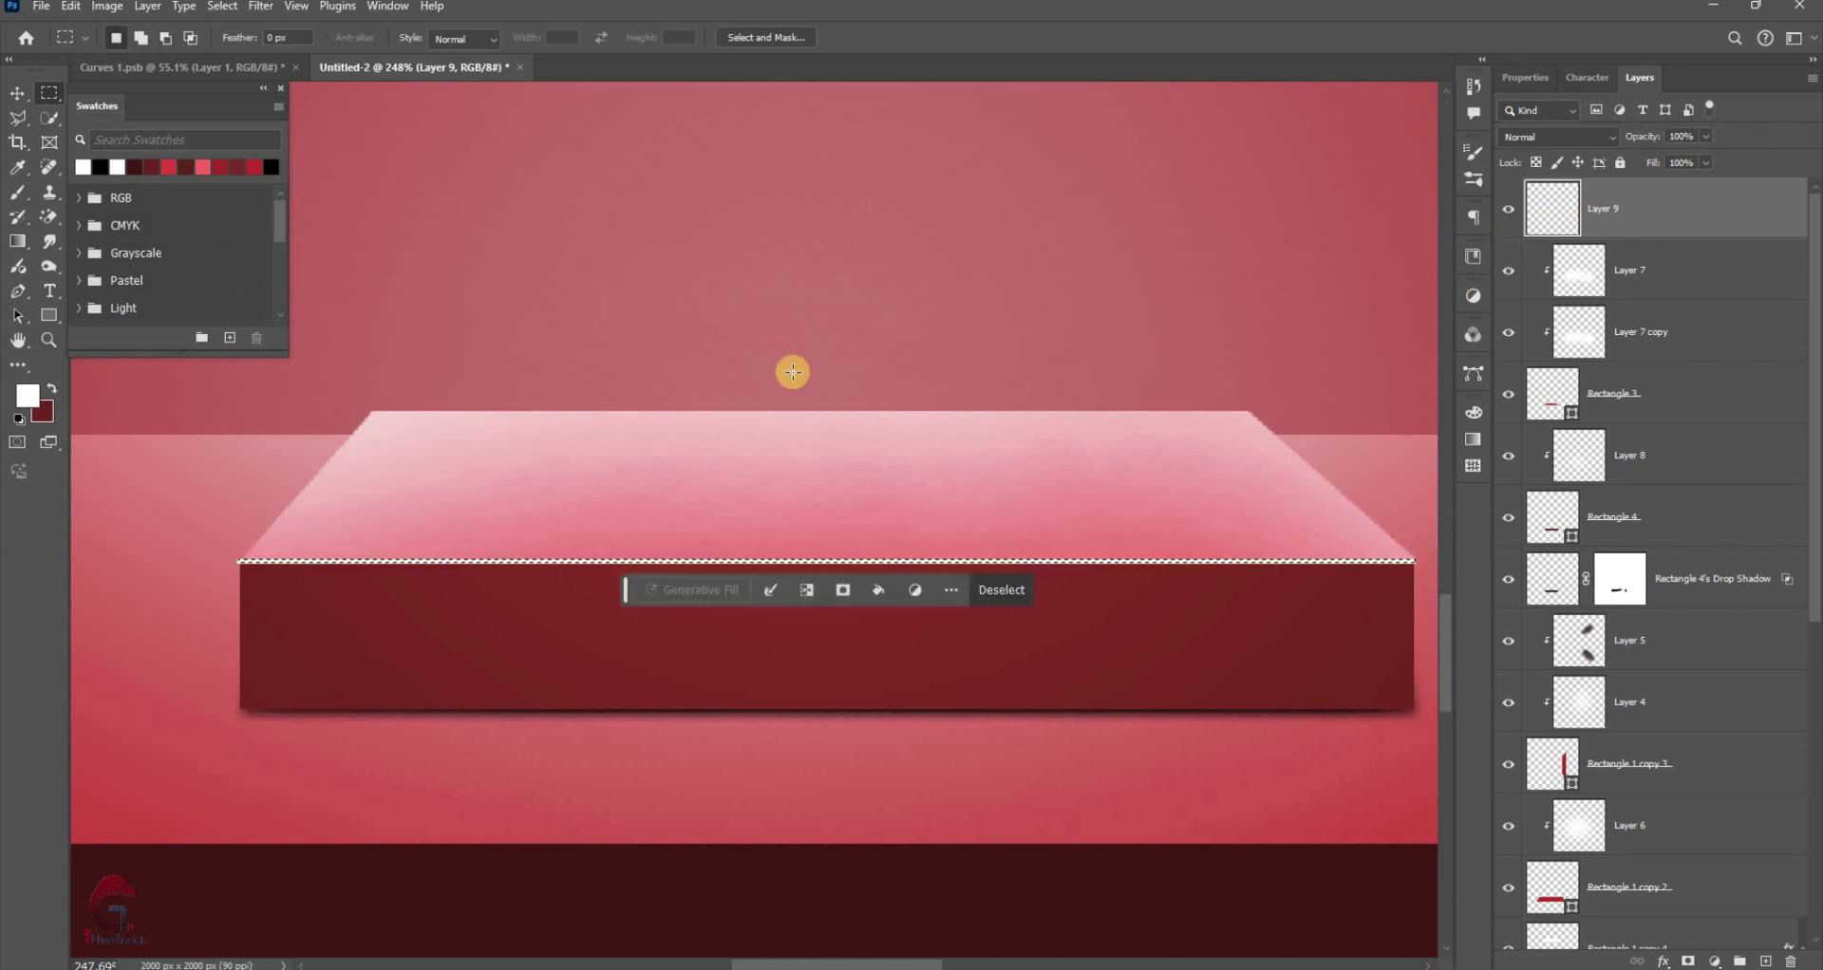
{"action": "key", "text": "alt+Delete"}
{"action": "key", "text": "ctrl+d"}
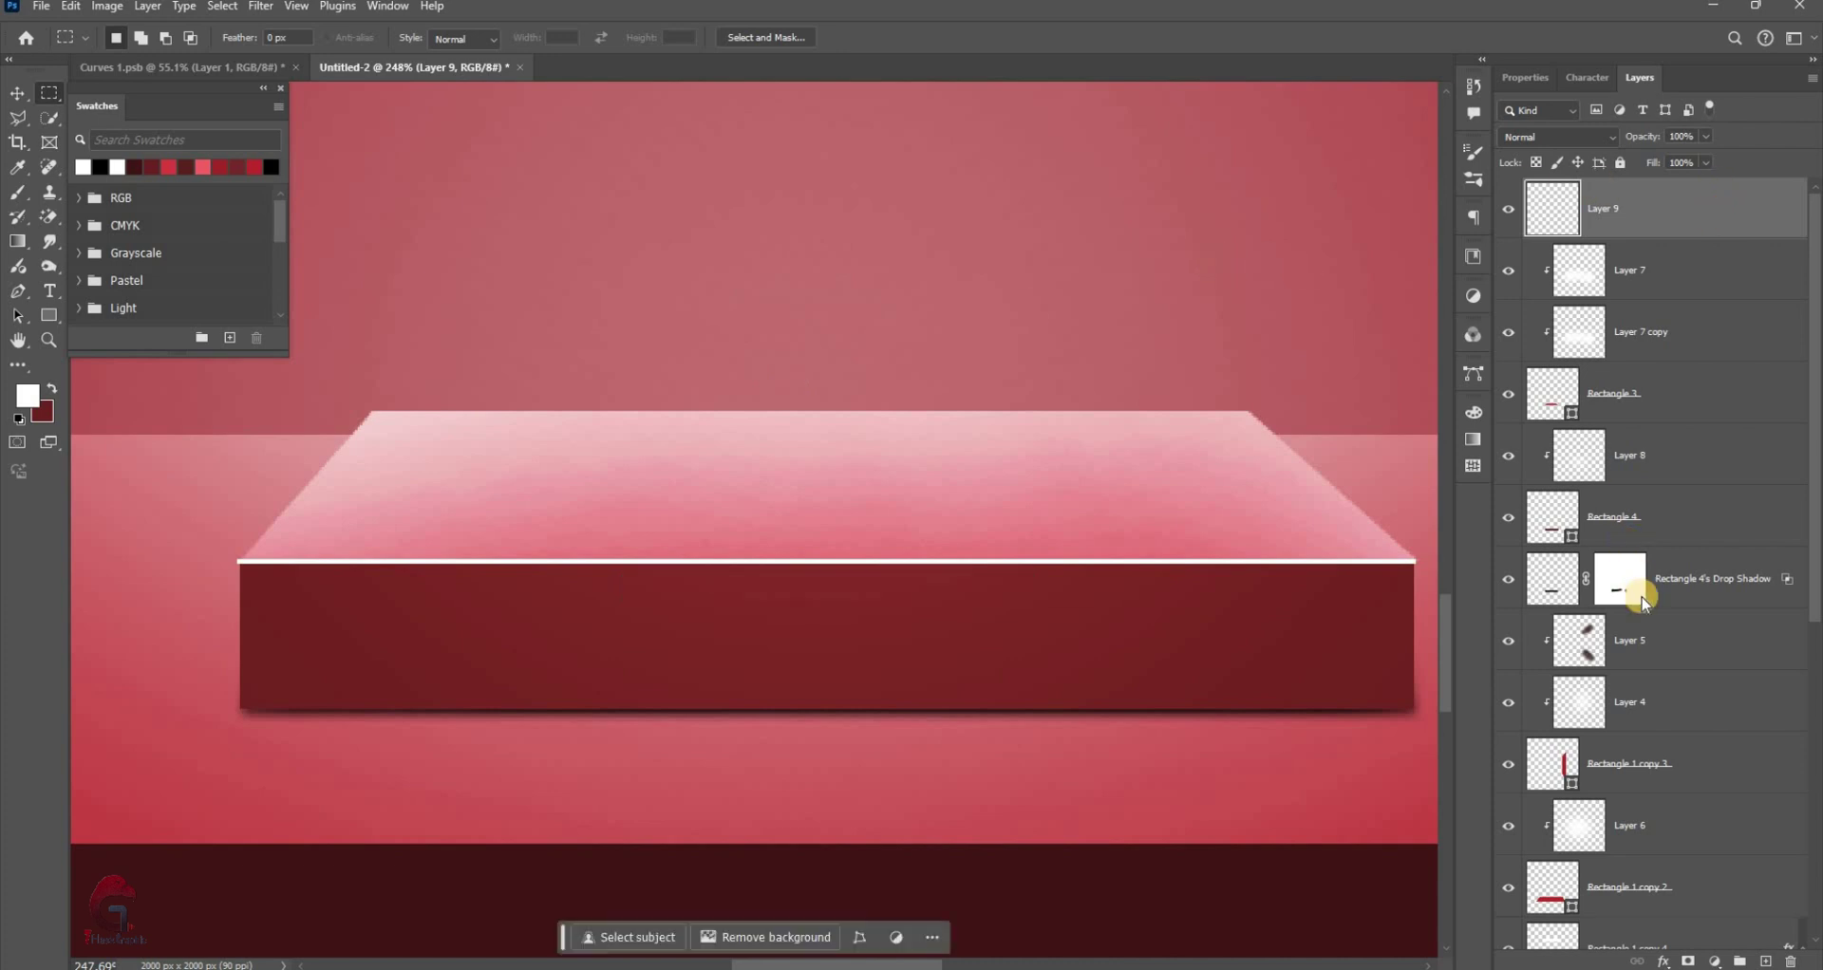
Convert the white line layer to a smart object and apply a 0.4-pixel Gaussian Blur
{"action": "right_click", "coordinate": [1644, 599]}
{"action": "left_click", "coordinate": [1690, 605]}
{"action": "left_click", "coordinate": [269, 8]}
{"action": "key", "text": "ctrl+alt+f"}
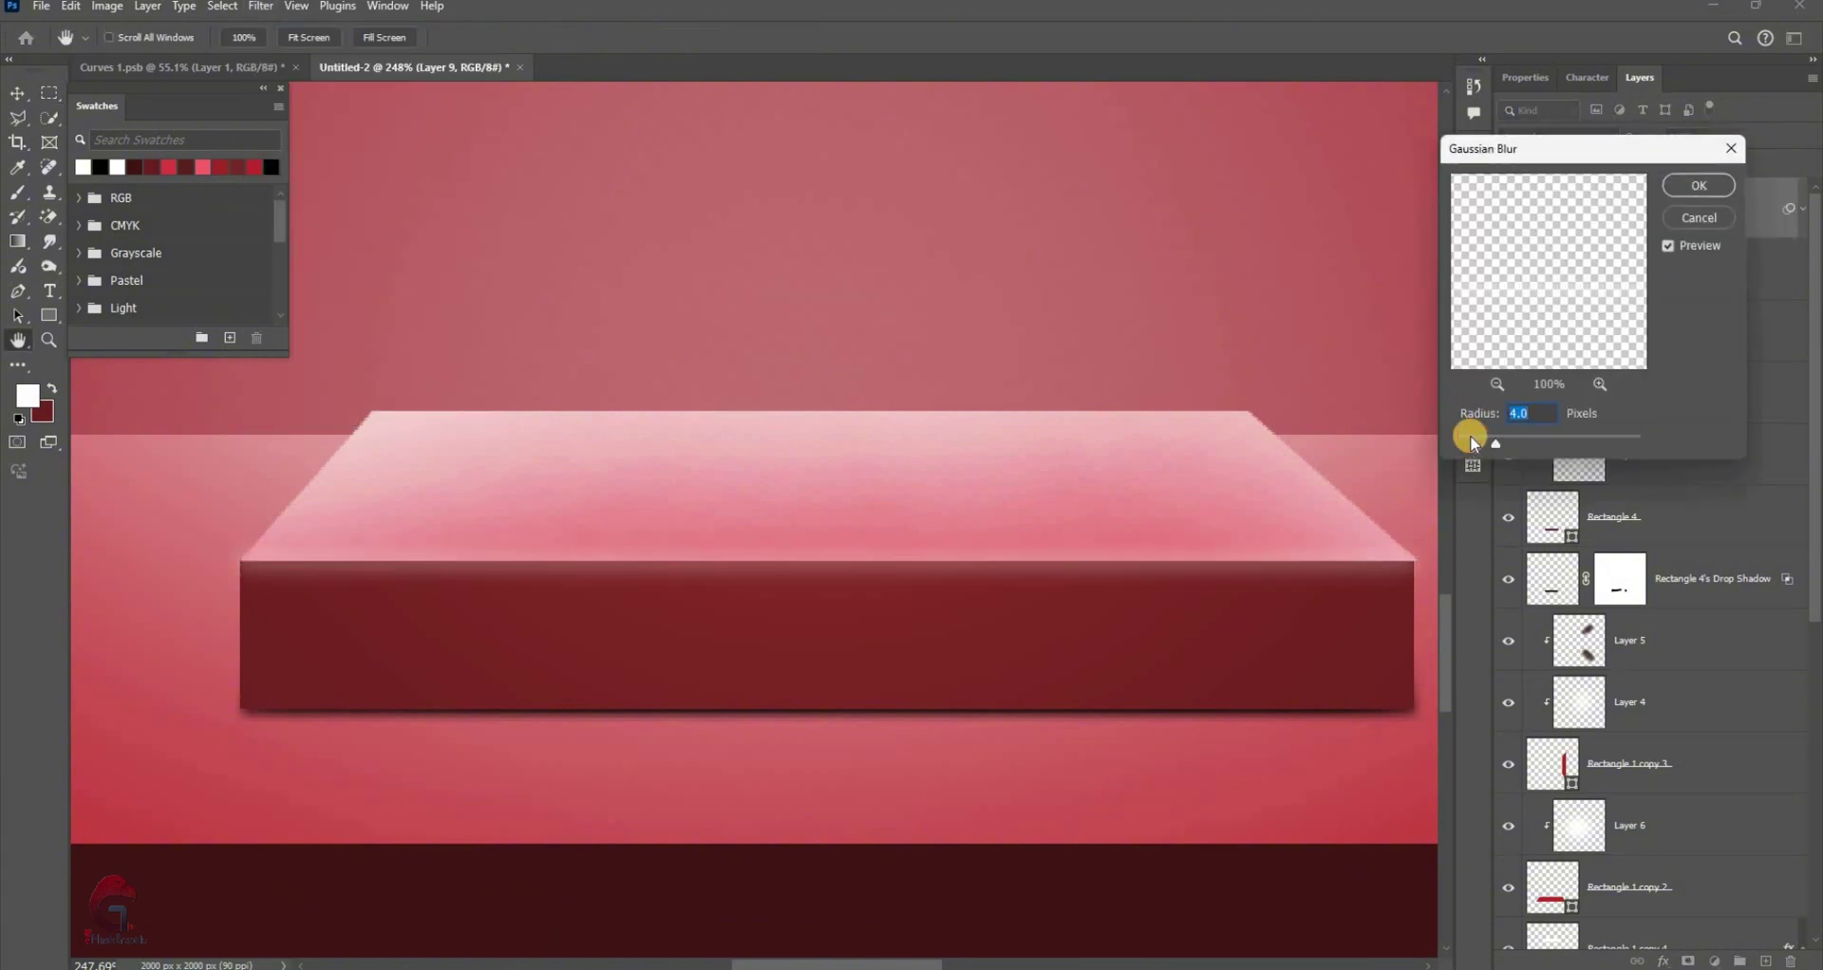
{"action": "left_click", "coordinate": [1470, 439]}
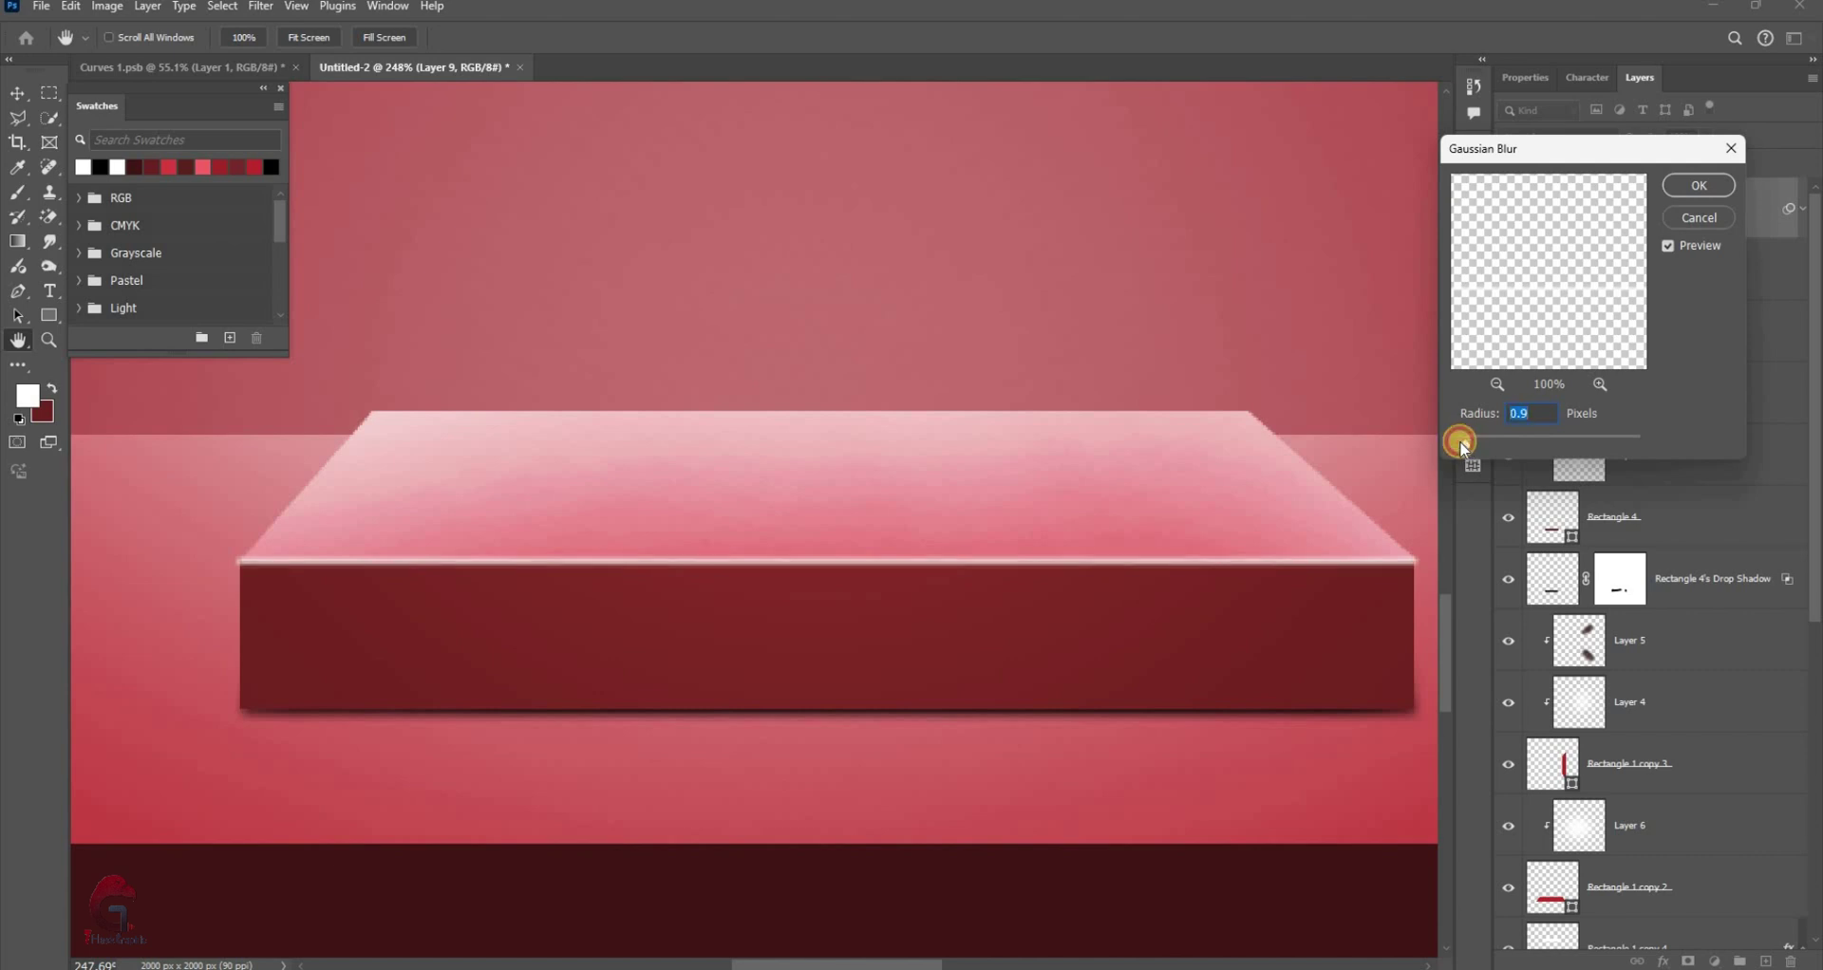
{"action": "left_click_drag", "start_coordinate": [1464, 447], "coordinate": [1459, 445]}
{"action": "key", "text": "Return"}
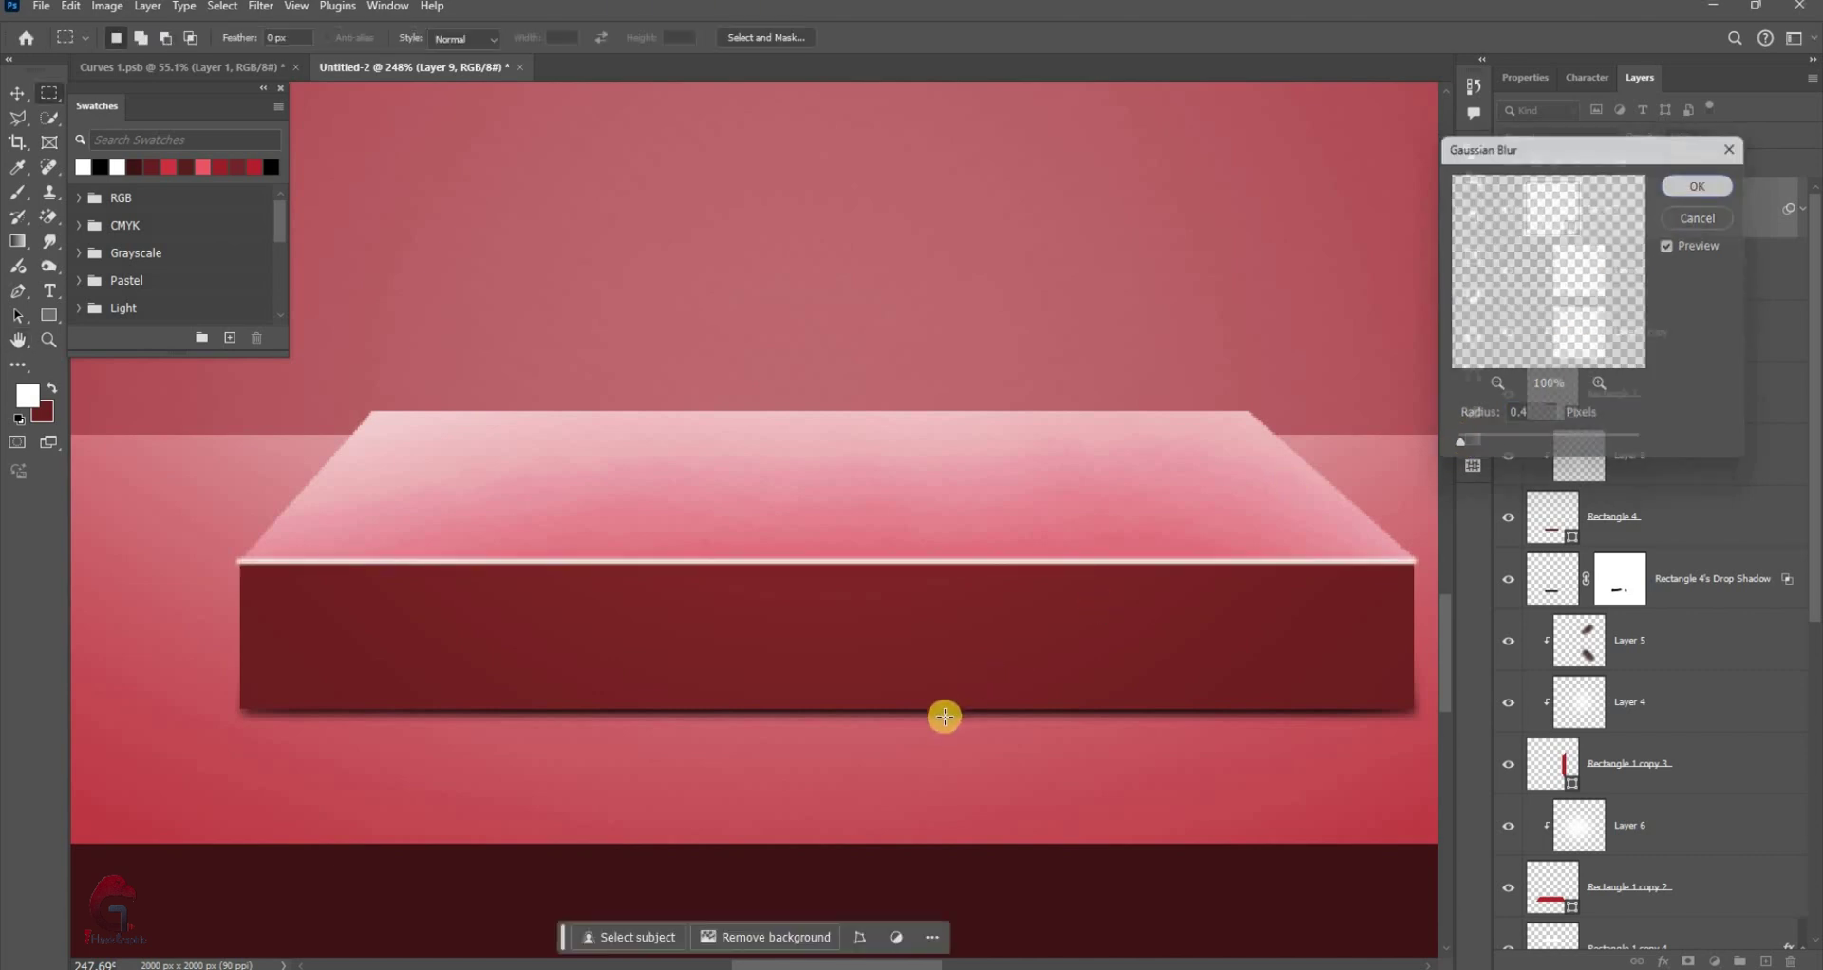
{"action": "scroll", "coordinate": [943, 717], "scroll_direction": "down", "scroll_amount": 2}
{"action": "scroll", "coordinate": [1021, 679], "scroll_direction": "down", "scroll_amount": 1}
Set Layer 9's blend mode to Overlay after trying Linear Dodge (Add)
{"action": "scroll", "coordinate": [1273, 408], "scroll_direction": "down", "scroll_amount": 1}
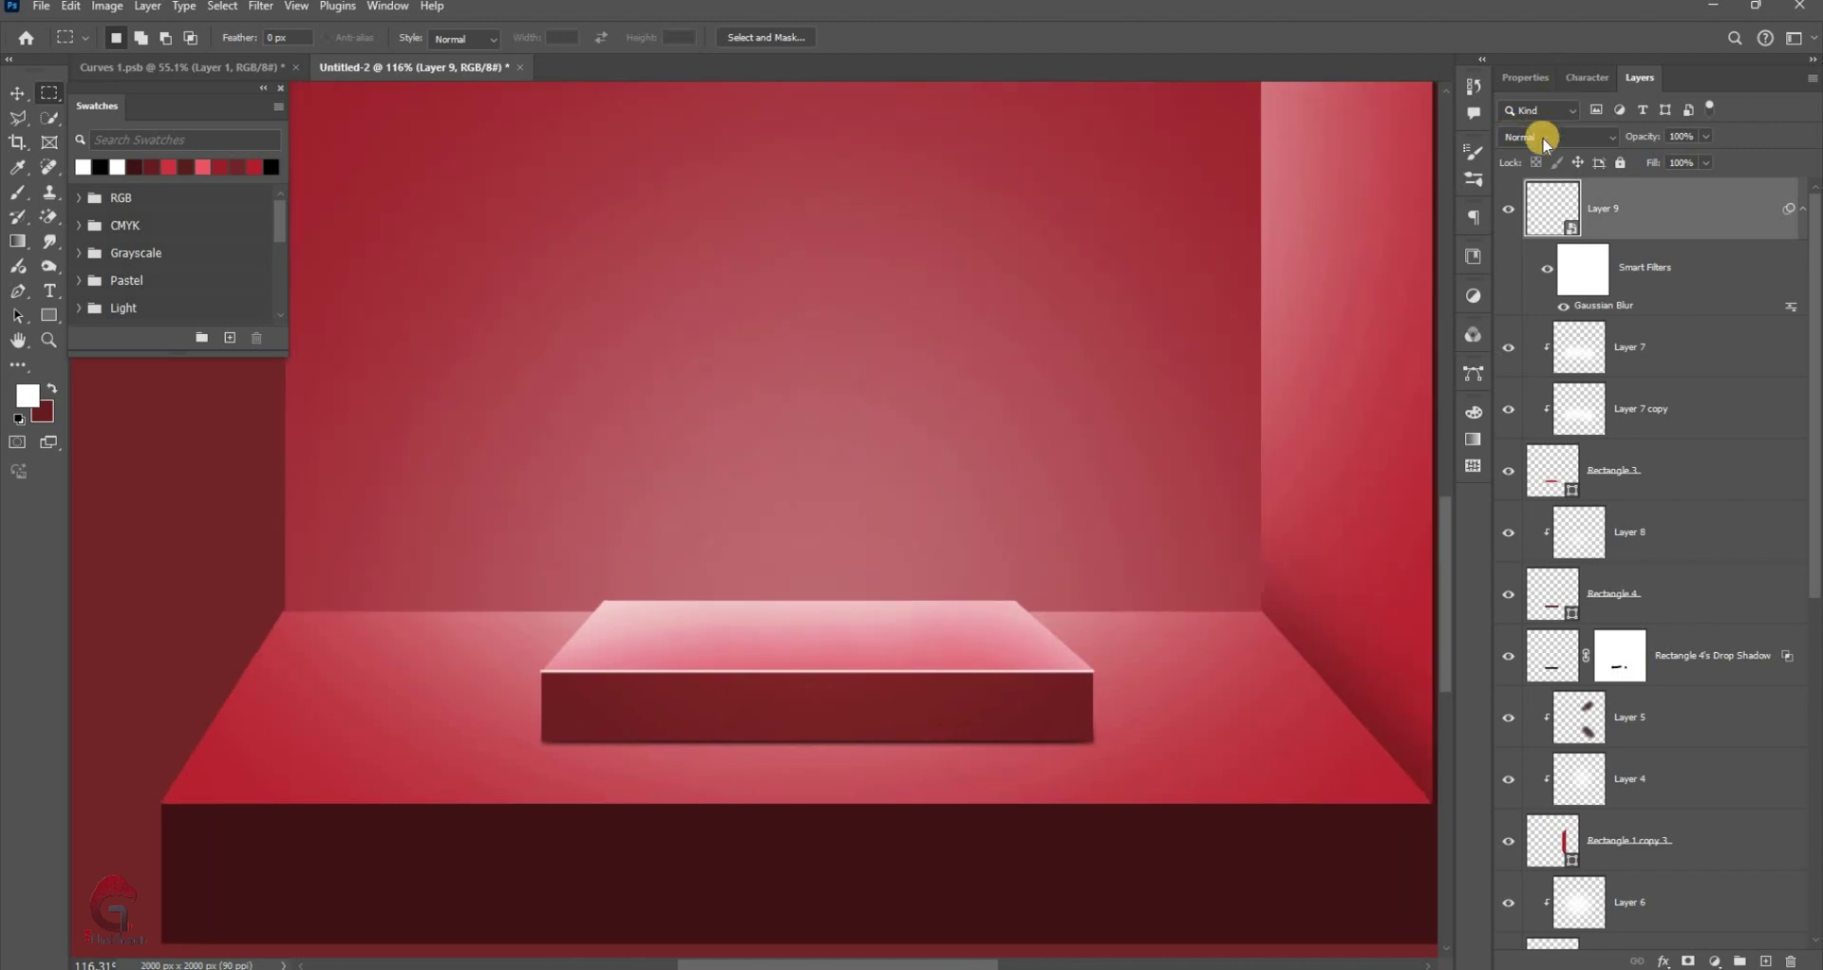
{"action": "left_click", "coordinate": [1557, 137]}
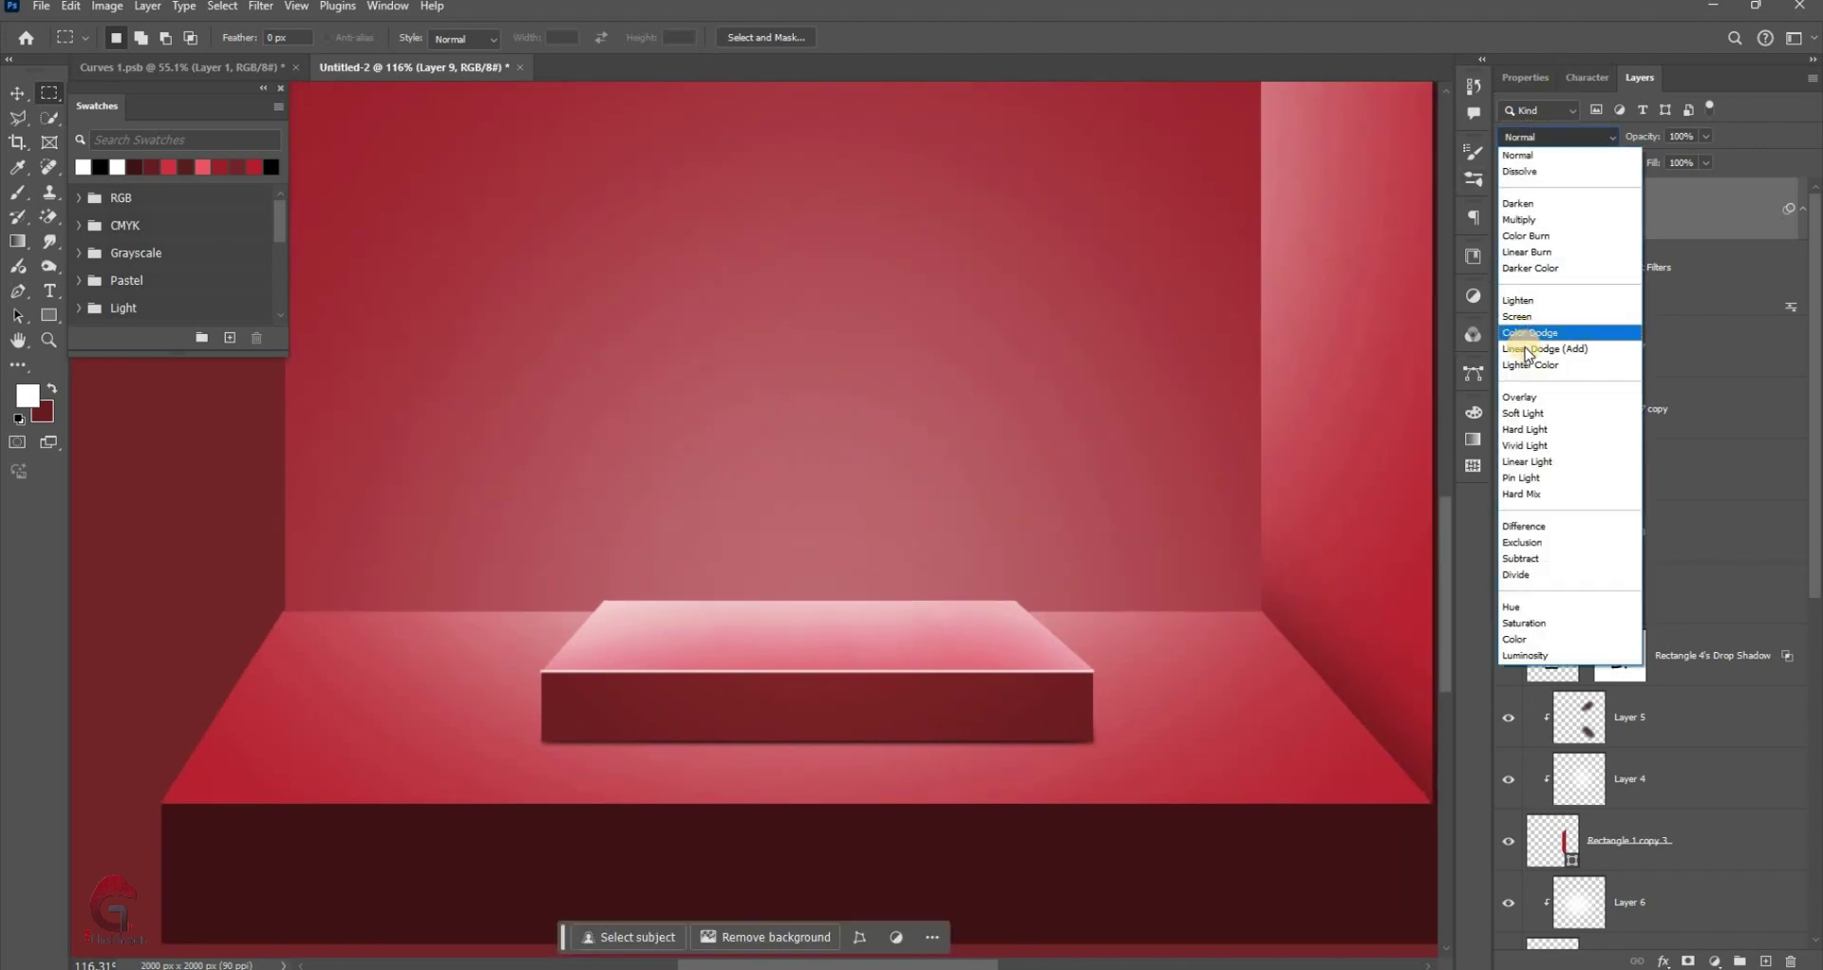
{"action": "left_click", "coordinate": [1531, 139]}
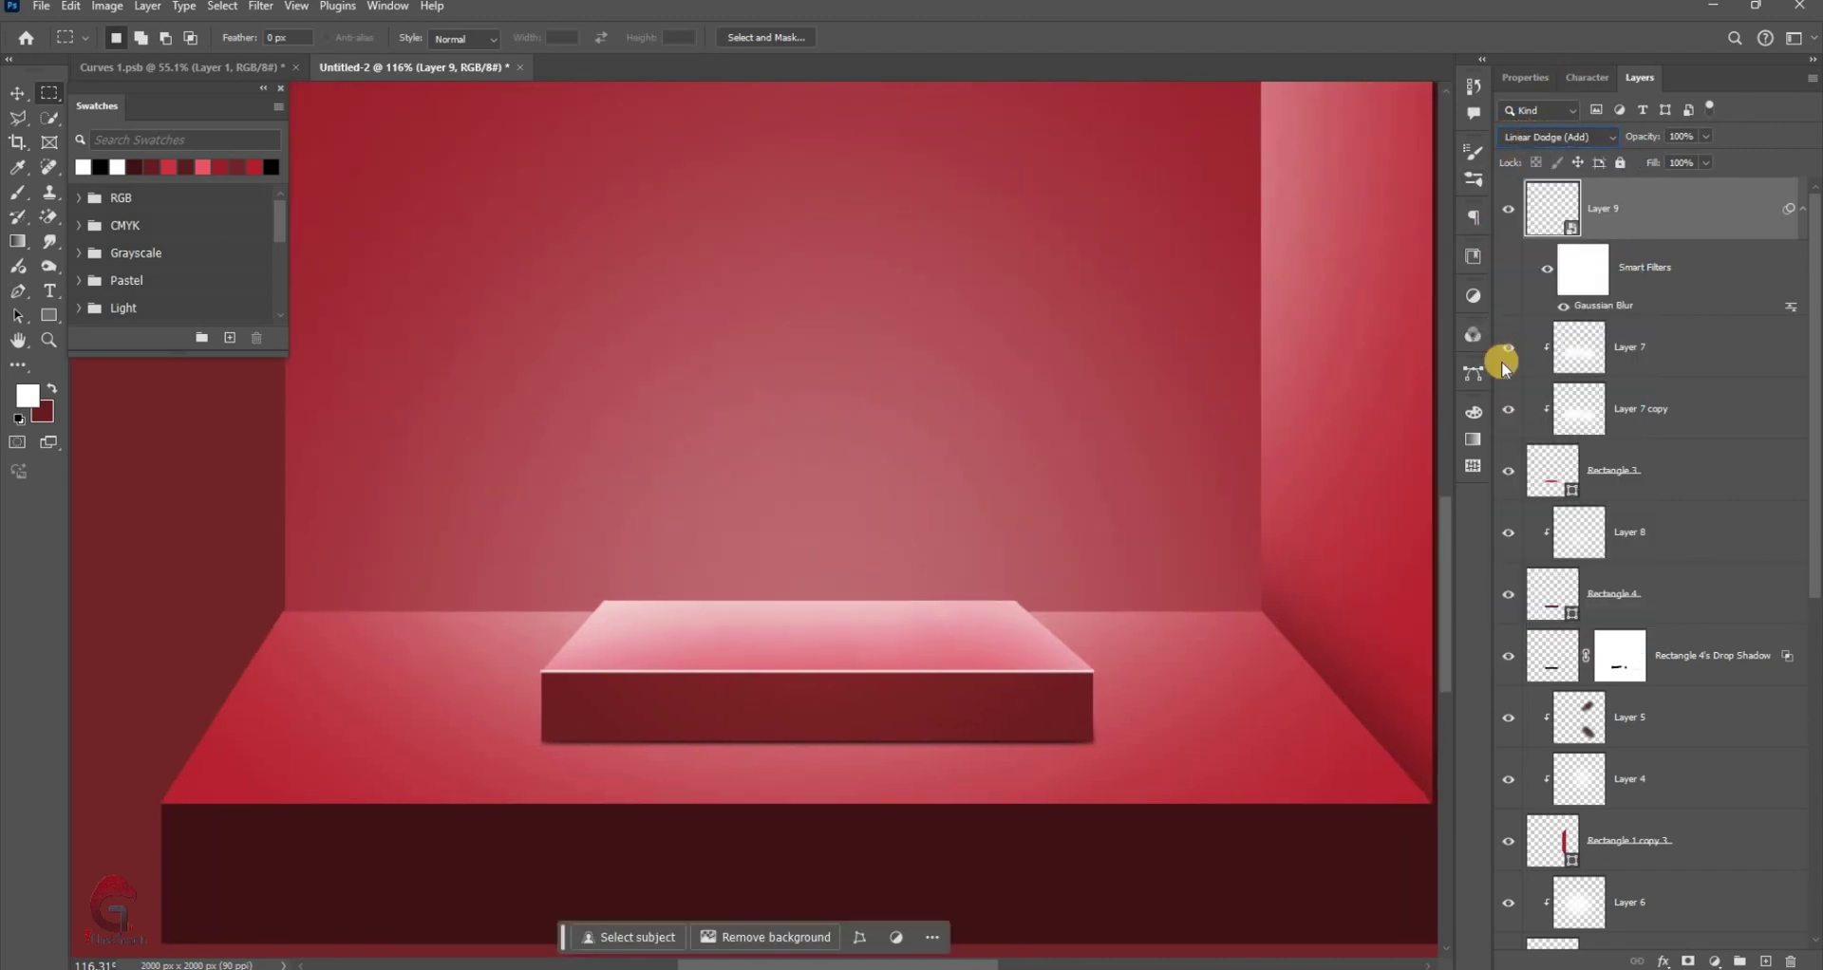
{"action": "left_click", "coordinate": [1557, 137]}
{"action": "left_click", "coordinate": [1514, 401]}
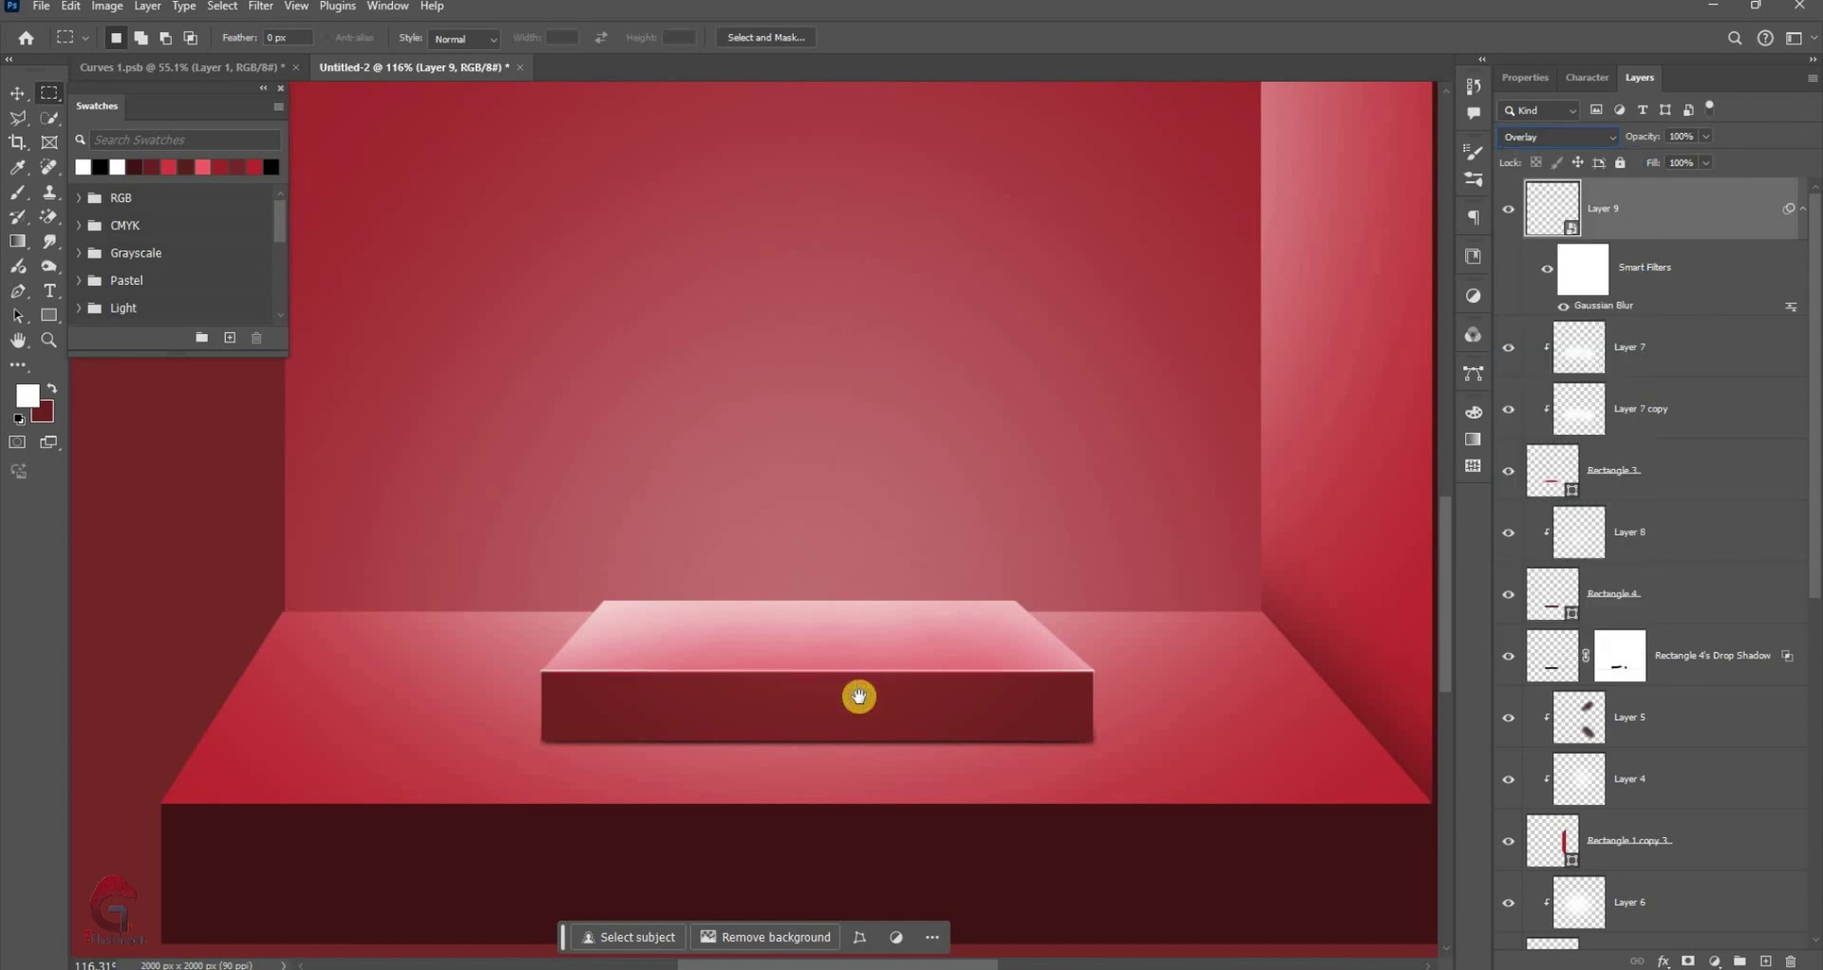
{"action": "left_click_drag", "start_coordinate": [859, 698], "coordinate": [870, 709]}
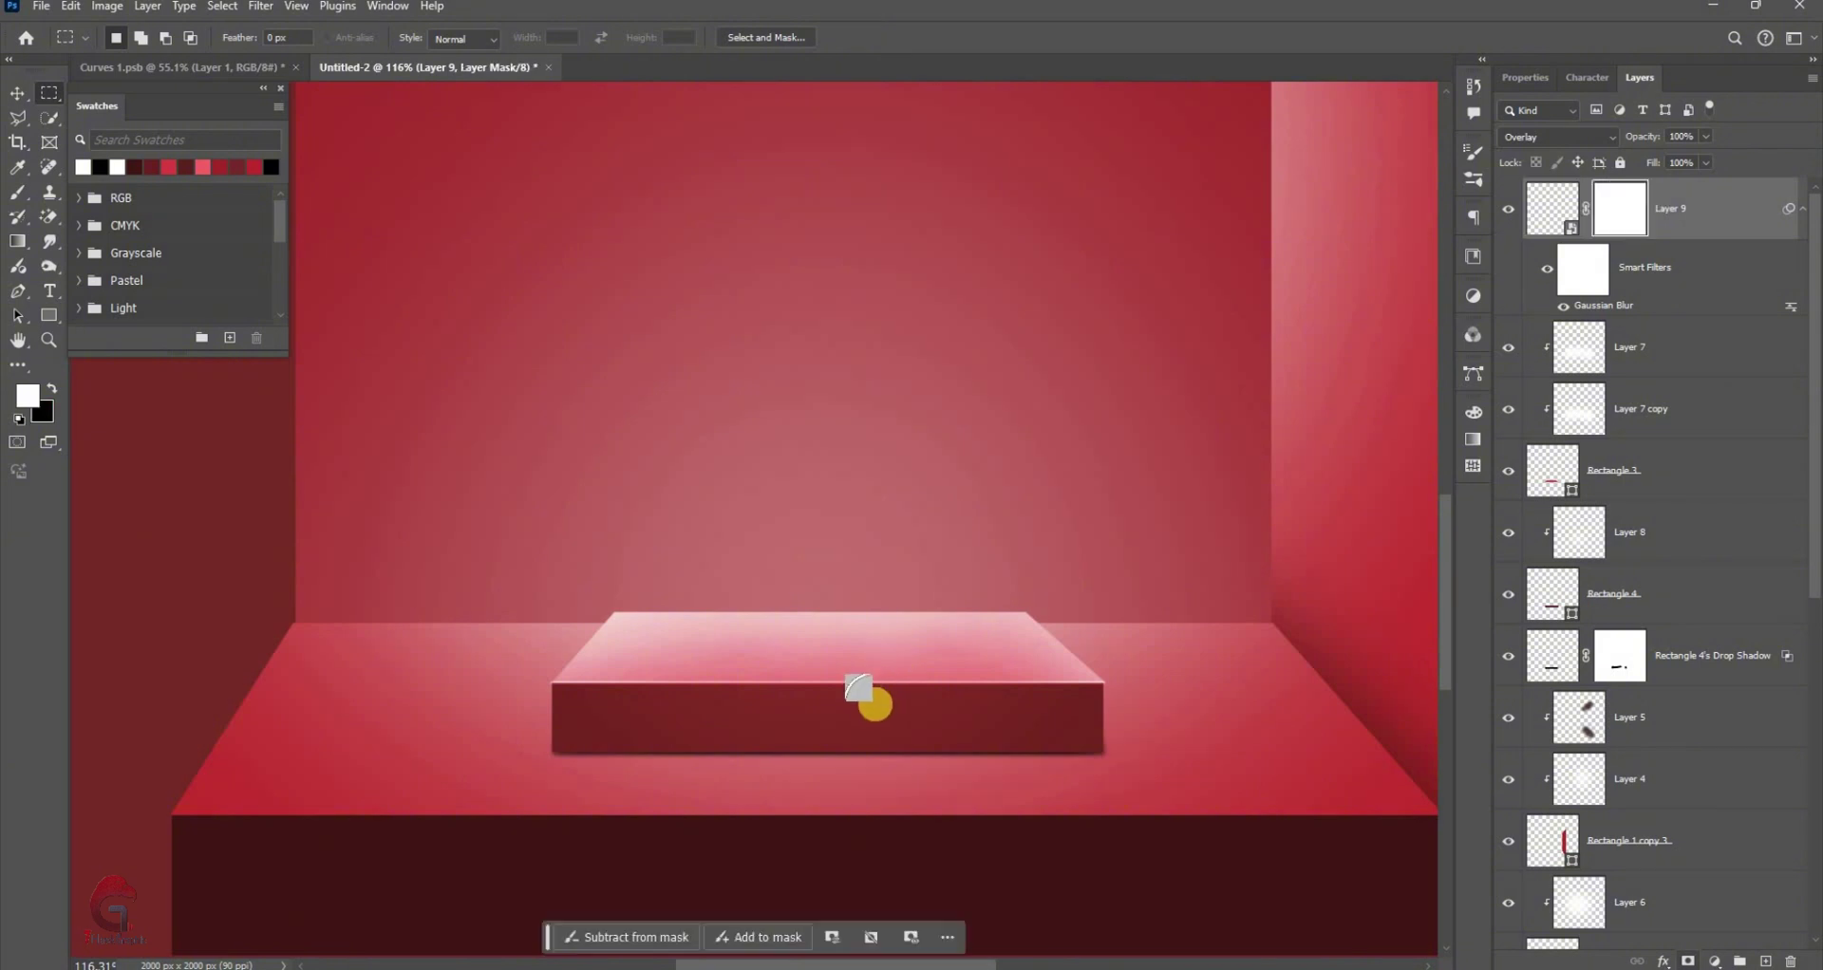
Use the Brush in black on Layer 9's mask to fade the glow around the pedestal
{"action": "key", "text": "b"}
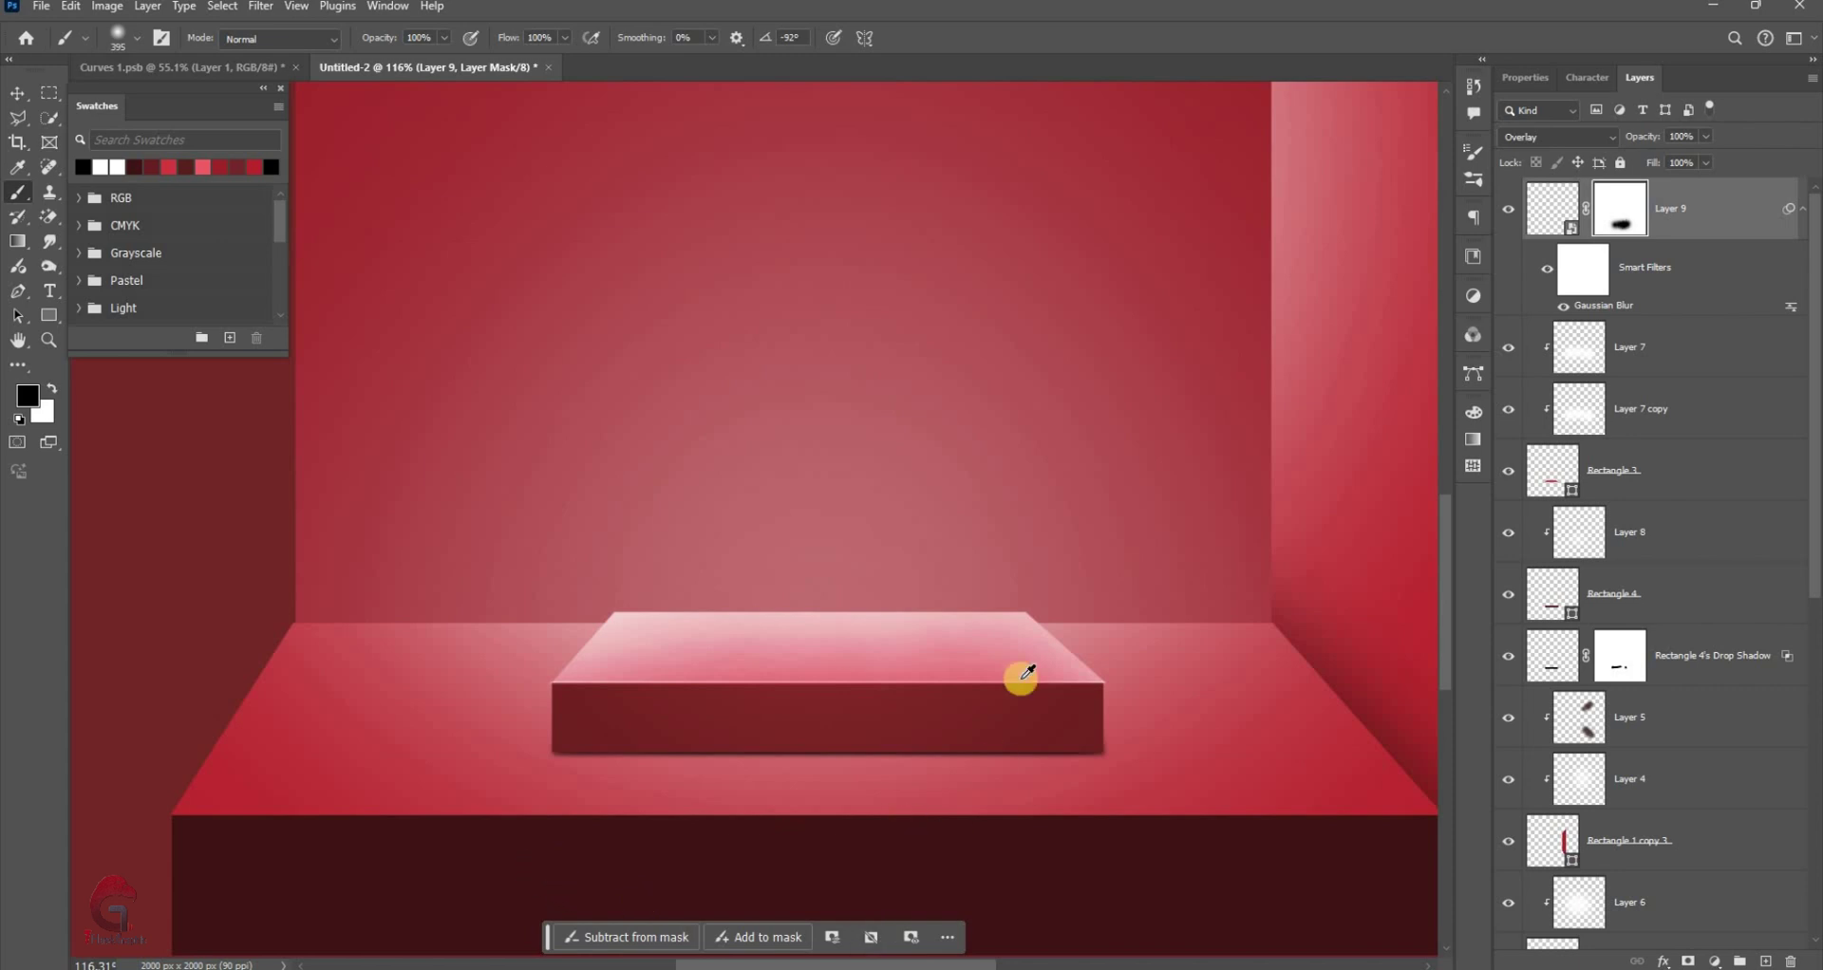
{"action": "scroll", "coordinate": [1005, 761], "scroll_direction": "up", "scroll_amount": 3}
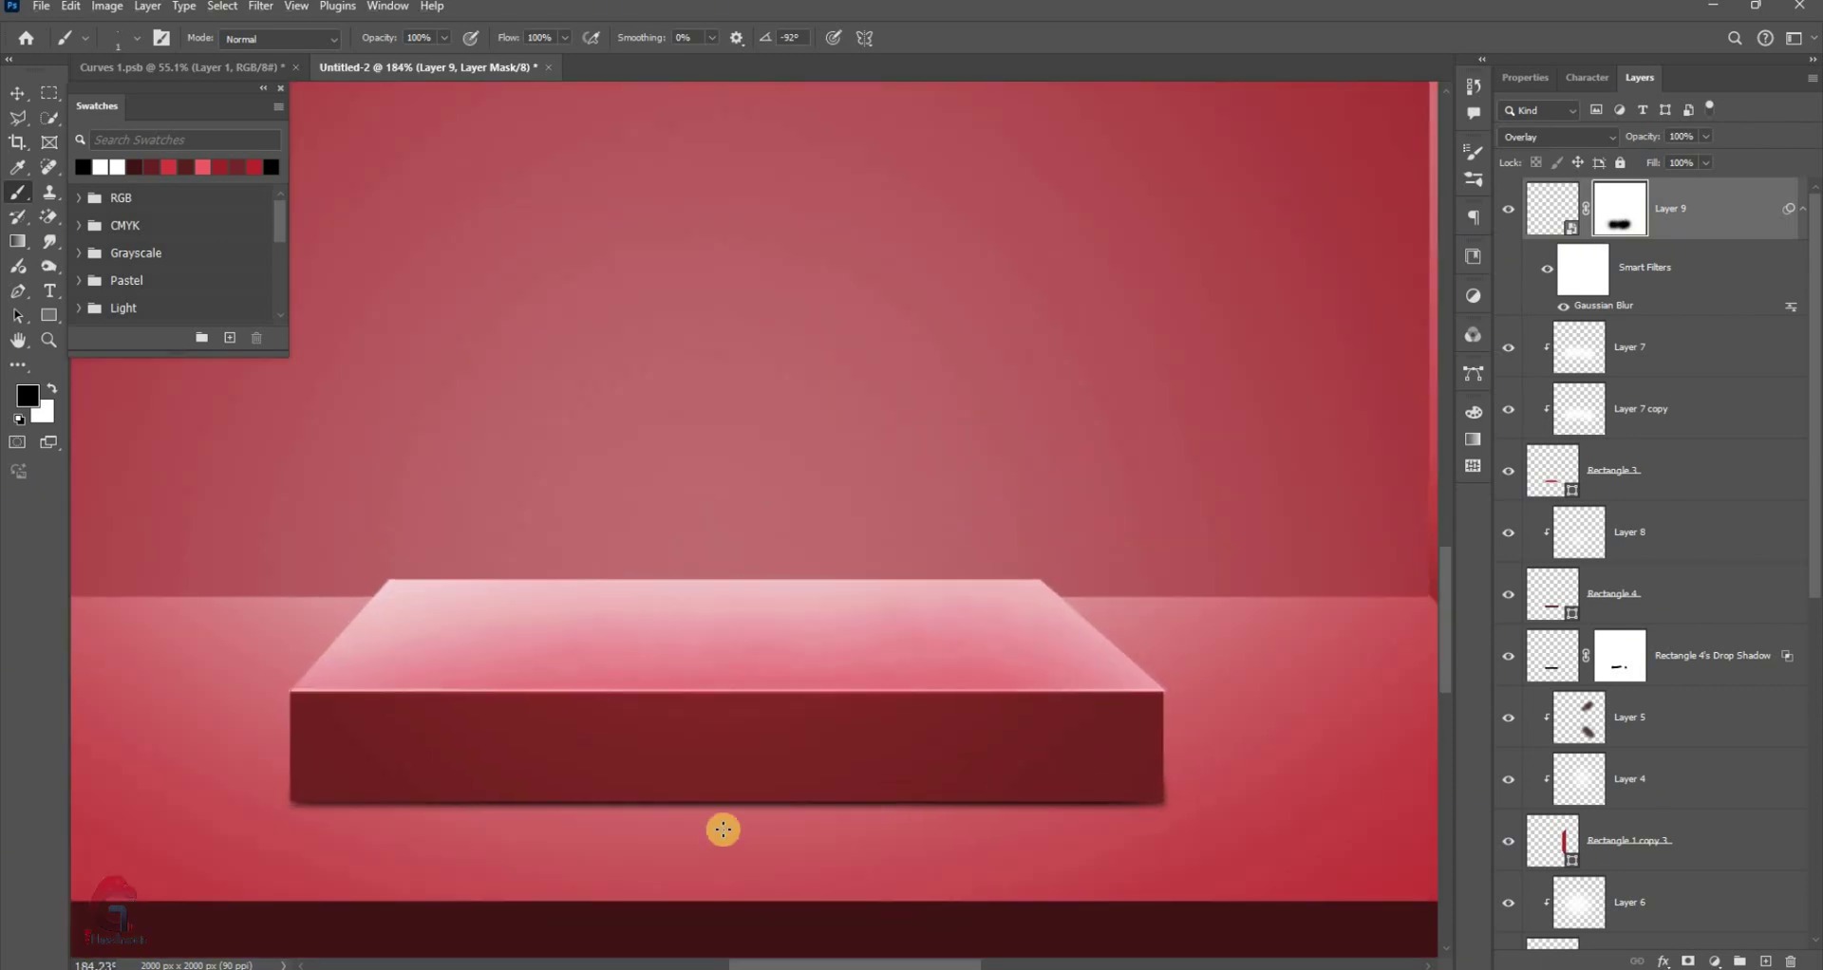
{"action": "scroll", "coordinate": [836, 673], "scroll_direction": "down", "scroll_amount": 3}
{"action": "scroll", "coordinate": [931, 675], "scroll_direction": "down", "scroll_amount": 2}
{"action": "scroll", "coordinate": [936, 655], "scroll_direction": "down", "scroll_amount": 2}
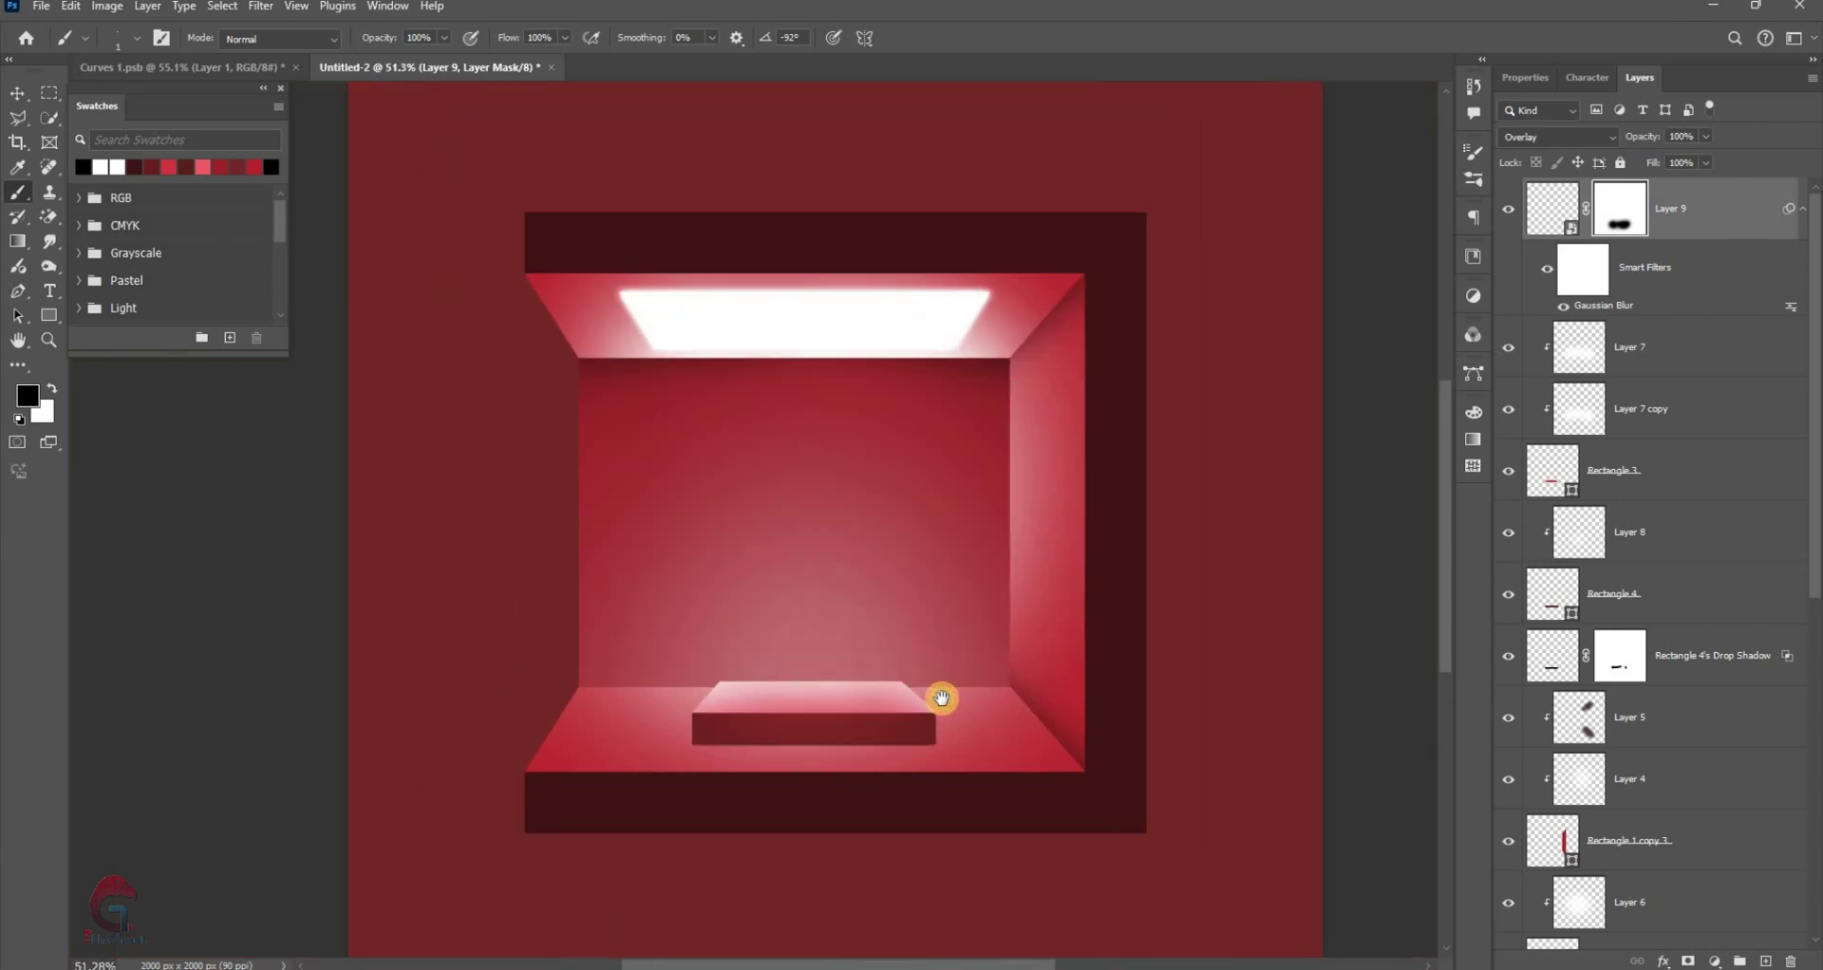
Group Rectangle 2, Layer 2 and Layer 3 into a group named 'back'
{"action": "left_click", "coordinate": [1579, 582]}
{"action": "scroll", "coordinate": [1665, 757], "scroll_direction": "down", "scroll_amount": 3}
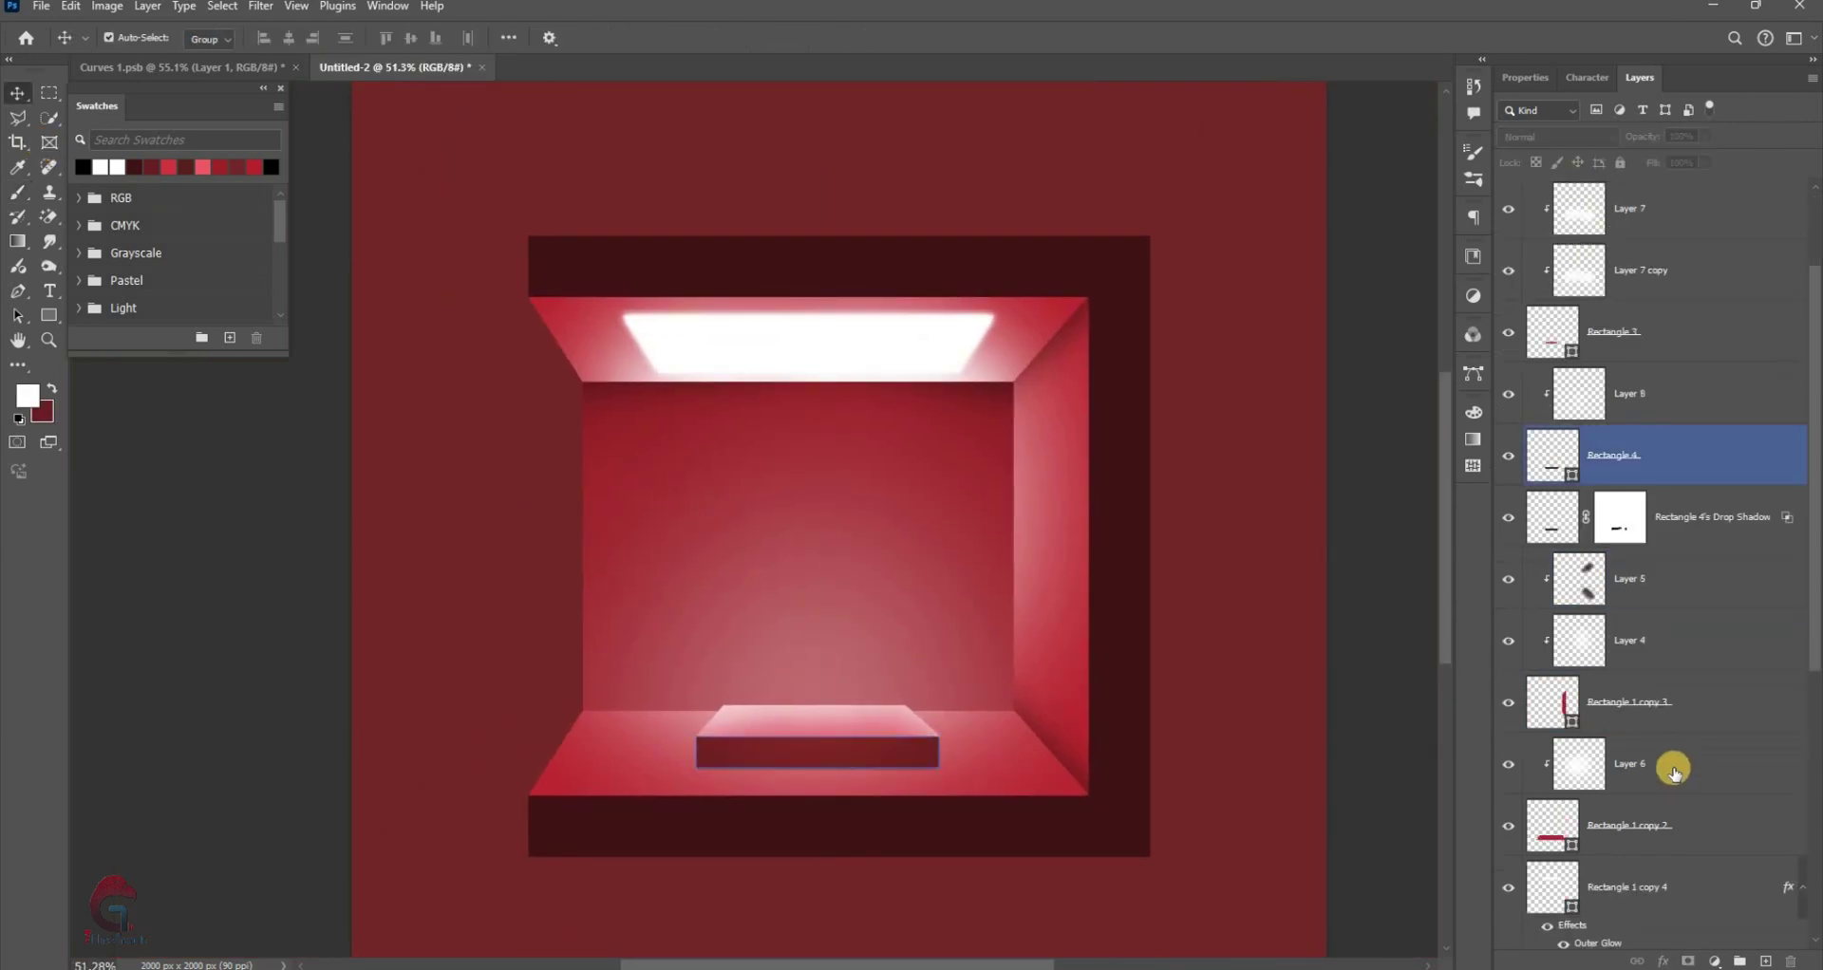
{"action": "scroll", "coordinate": [1652, 798], "scroll_direction": "down", "scroll_amount": 5}
{"action": "left_click", "coordinate": [1652, 798]}
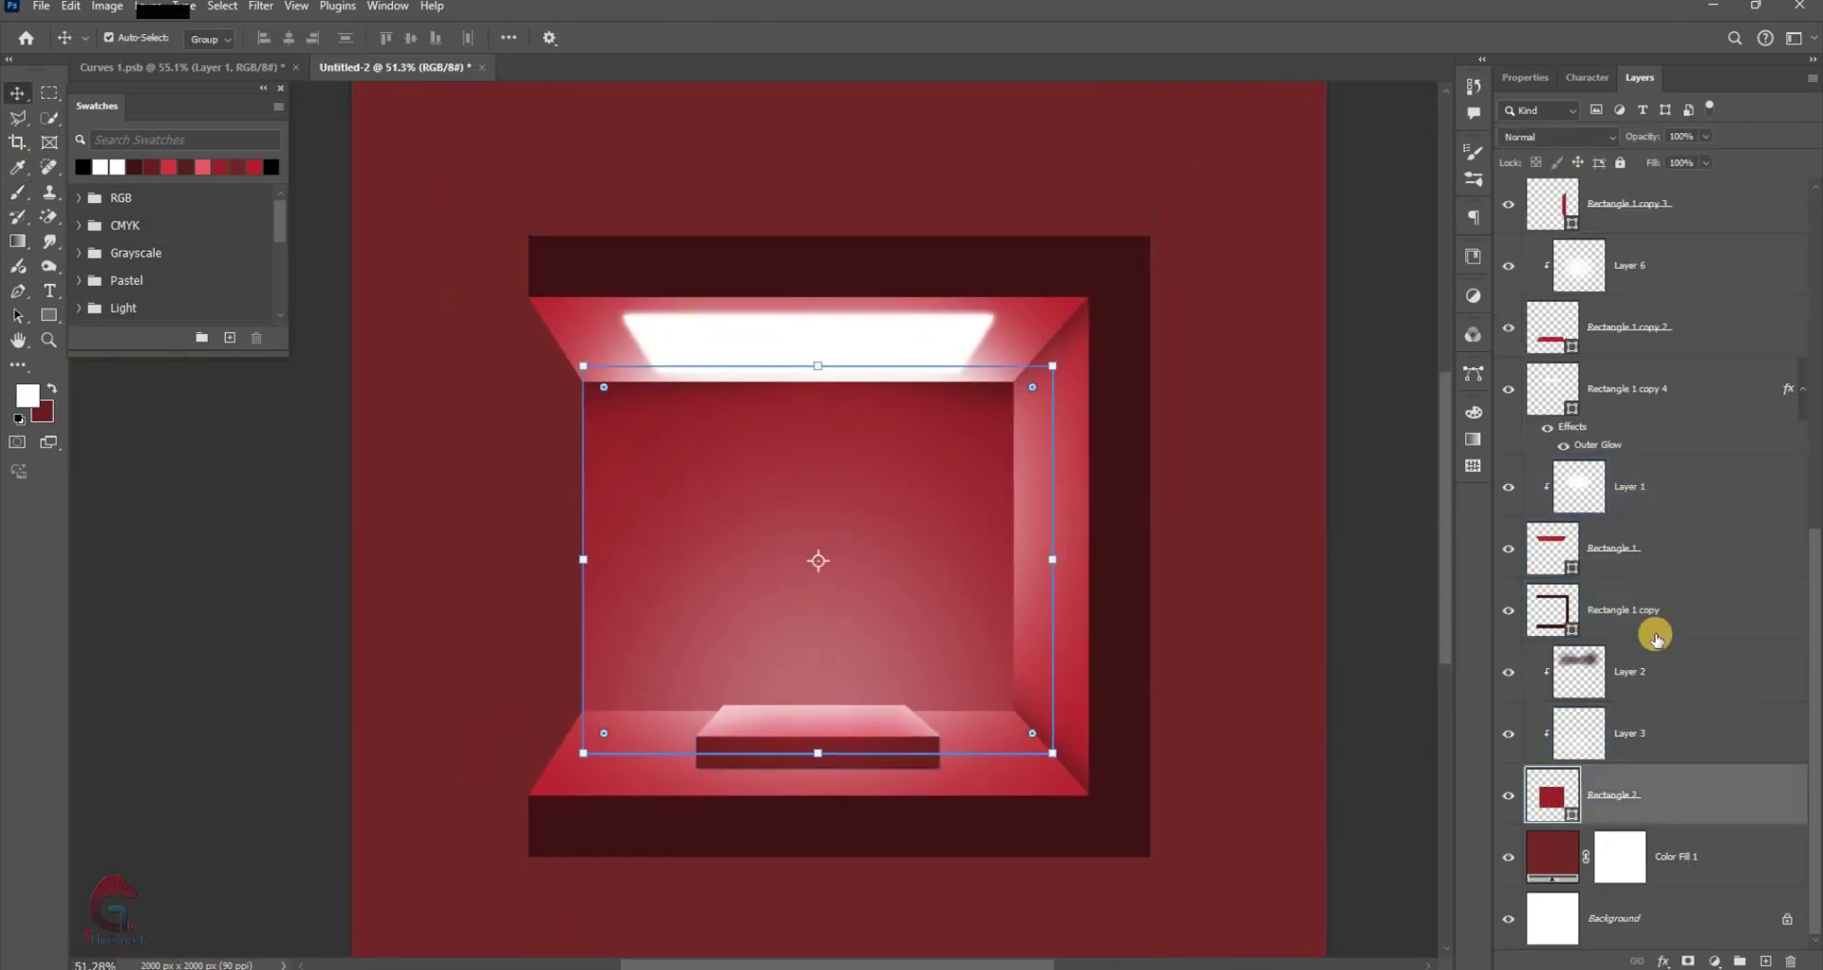
{"action": "left_click", "coordinate": [1614, 673], "text": "shift"}
{"action": "key", "text": "ctrl+g"}
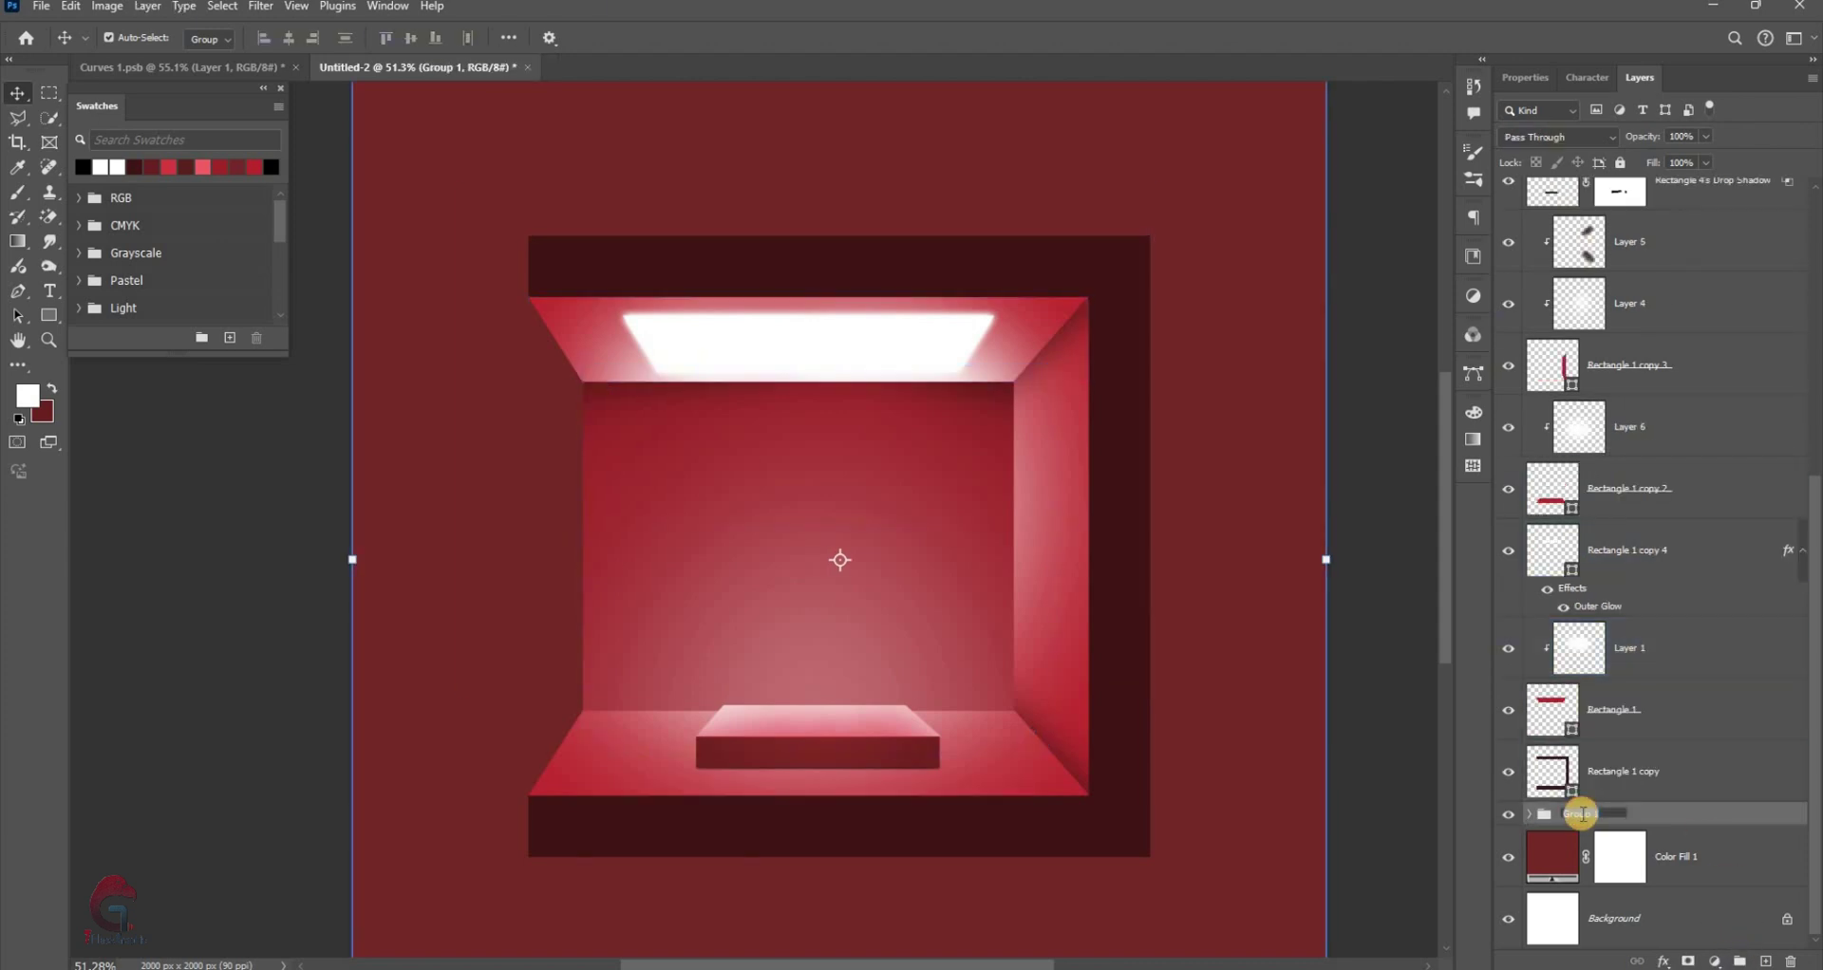
{"action": "double_click", "coordinate": [1576, 815]}
{"action": "type", "text": "back"}
{"action": "key", "text": "Return"}
Group the front frame layers, including Rectangle 1 copy, into a group named 'FRONT'
{"action": "left_click", "coordinate": [1601, 747]}
{"action": "left_click", "coordinate": [1640, 640], "text": "shift"}
{"action": "key", "text": "ctrl+g"}
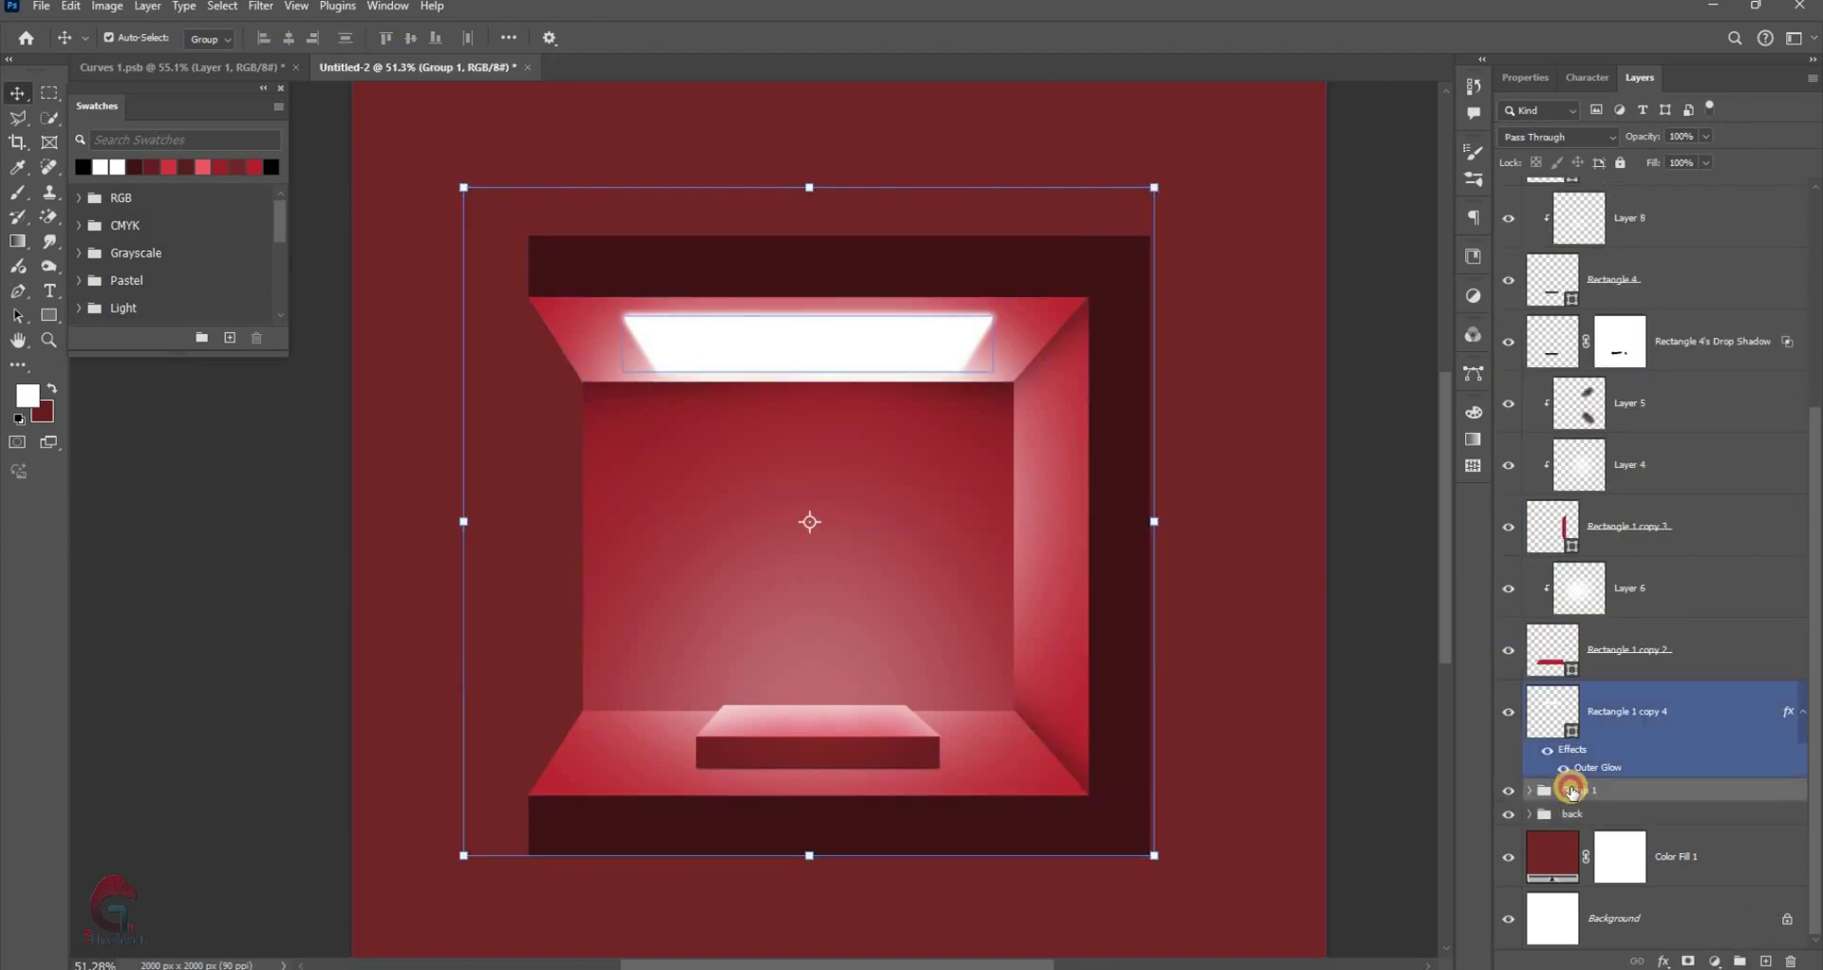
{"action": "double_click", "coordinate": [1573, 788]}
{"action": "type", "text": "FRONT"}
{"action": "key", "text": "Return"}
Group the remaining layers into Group 1 (ceiling light), Group 2 and Group 3 (up to Layer 9)
{"action": "left_click", "coordinate": [1628, 712]}
{"action": "left_click", "coordinate": [1640, 608], "text": "shift"}
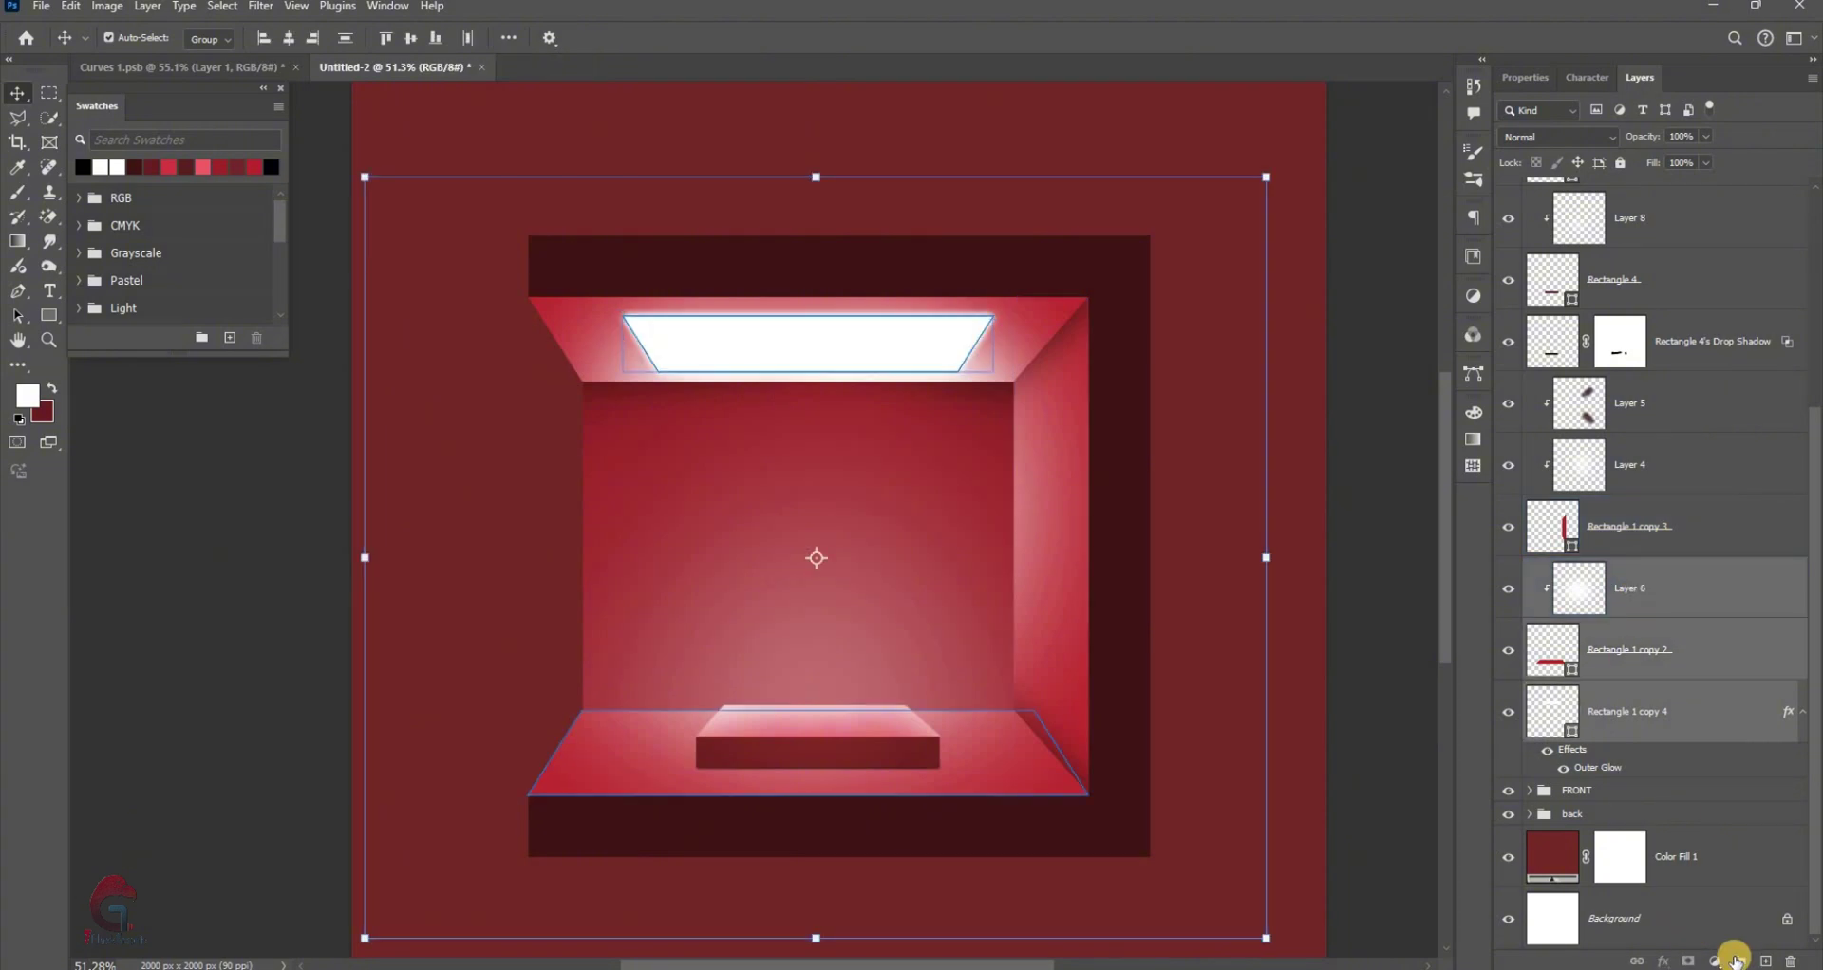
{"action": "key", "text": "ctrl+g"}
{"action": "left_click", "coordinate": [1629, 601]}
{"action": "left_click", "coordinate": [1665, 712], "text": "shift"}
{"action": "key", "text": "ctrl+g"}
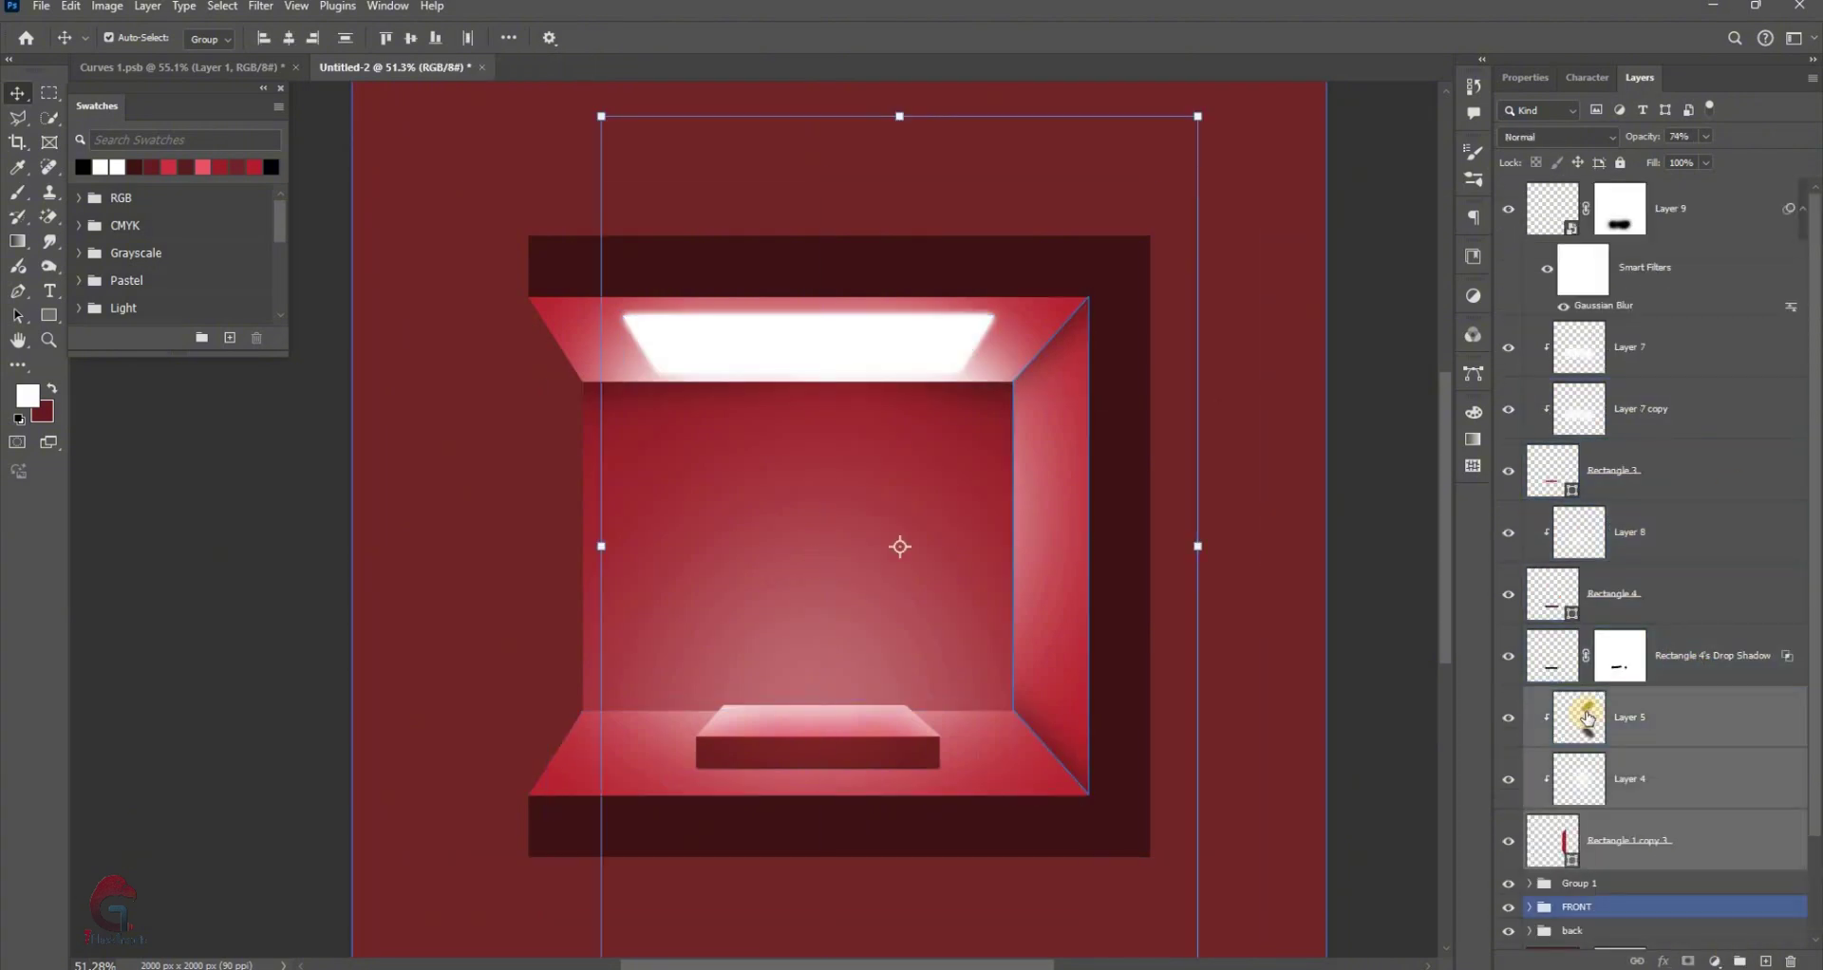
{"action": "left_click", "coordinate": [1714, 274], "text": "shift"}
{"action": "key", "text": "ctrl+g"}
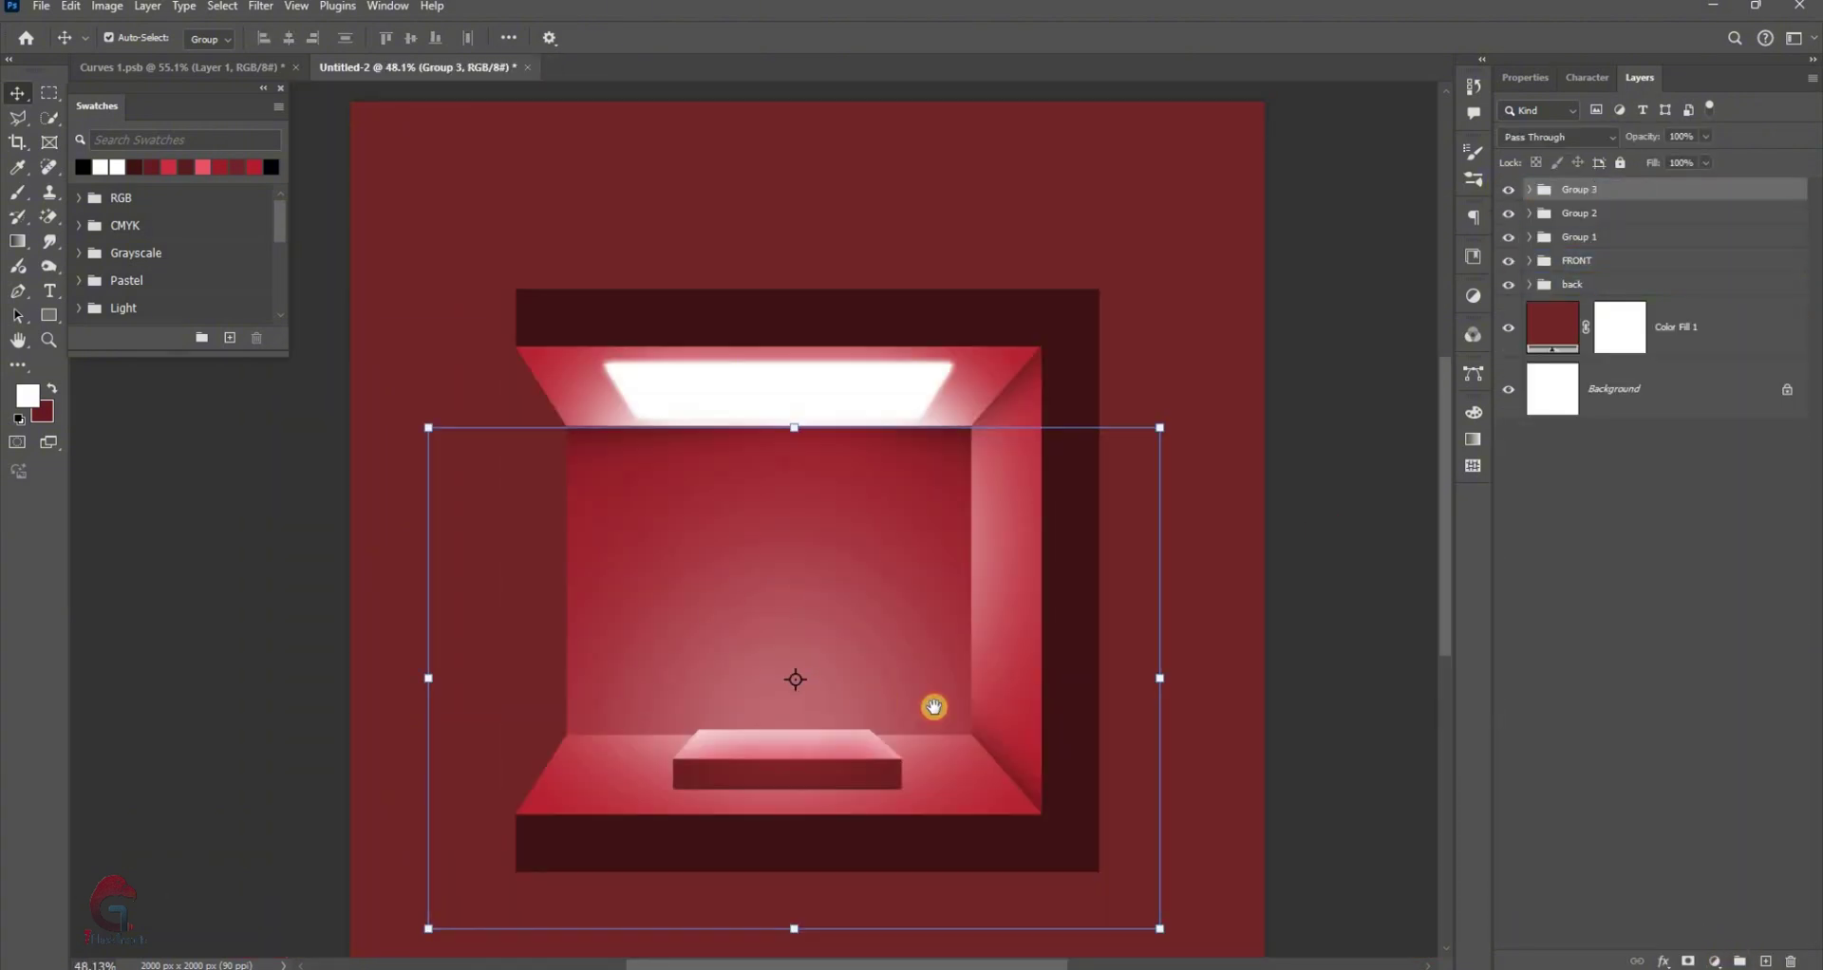
Add an empty Layer 10 inside FRONT, just above Rectangle 1 copy
{"action": "left_click_drag", "start_coordinate": [931, 704], "coordinate": [928, 692]}
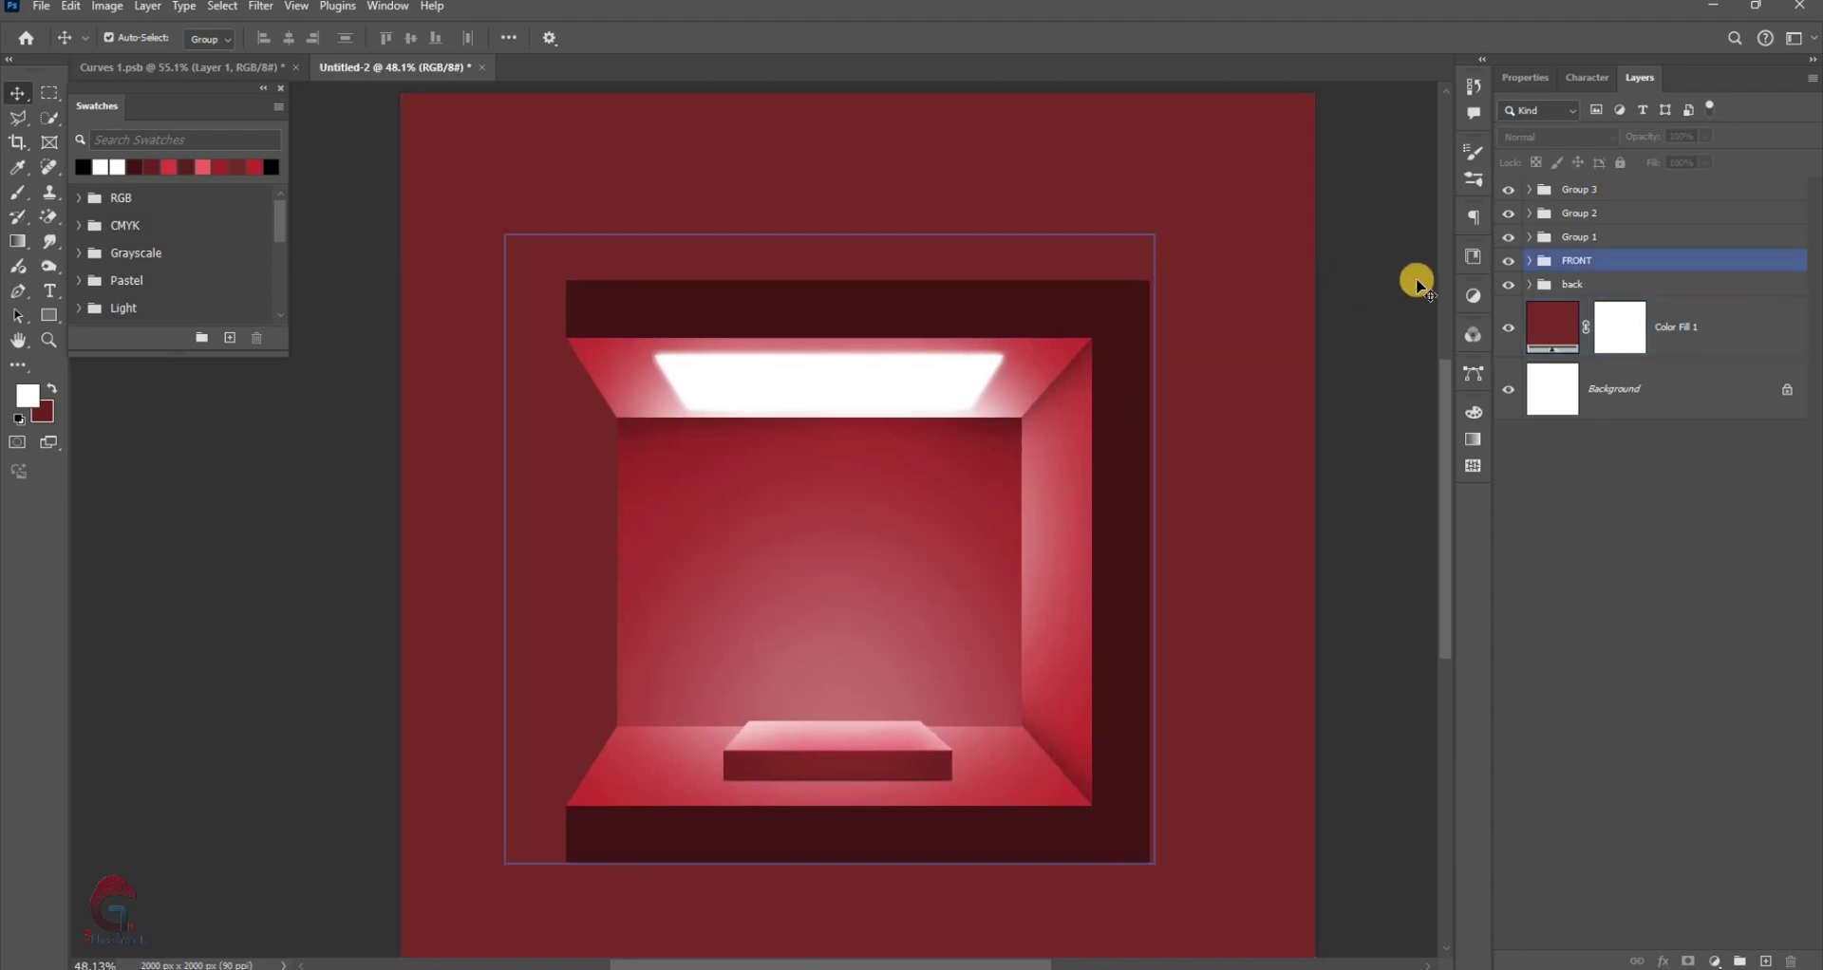
{"action": "left_click", "coordinate": [1548, 264]}
{"action": "left_click_drag", "start_coordinate": [1532, 262], "coordinate": [1551, 283]}
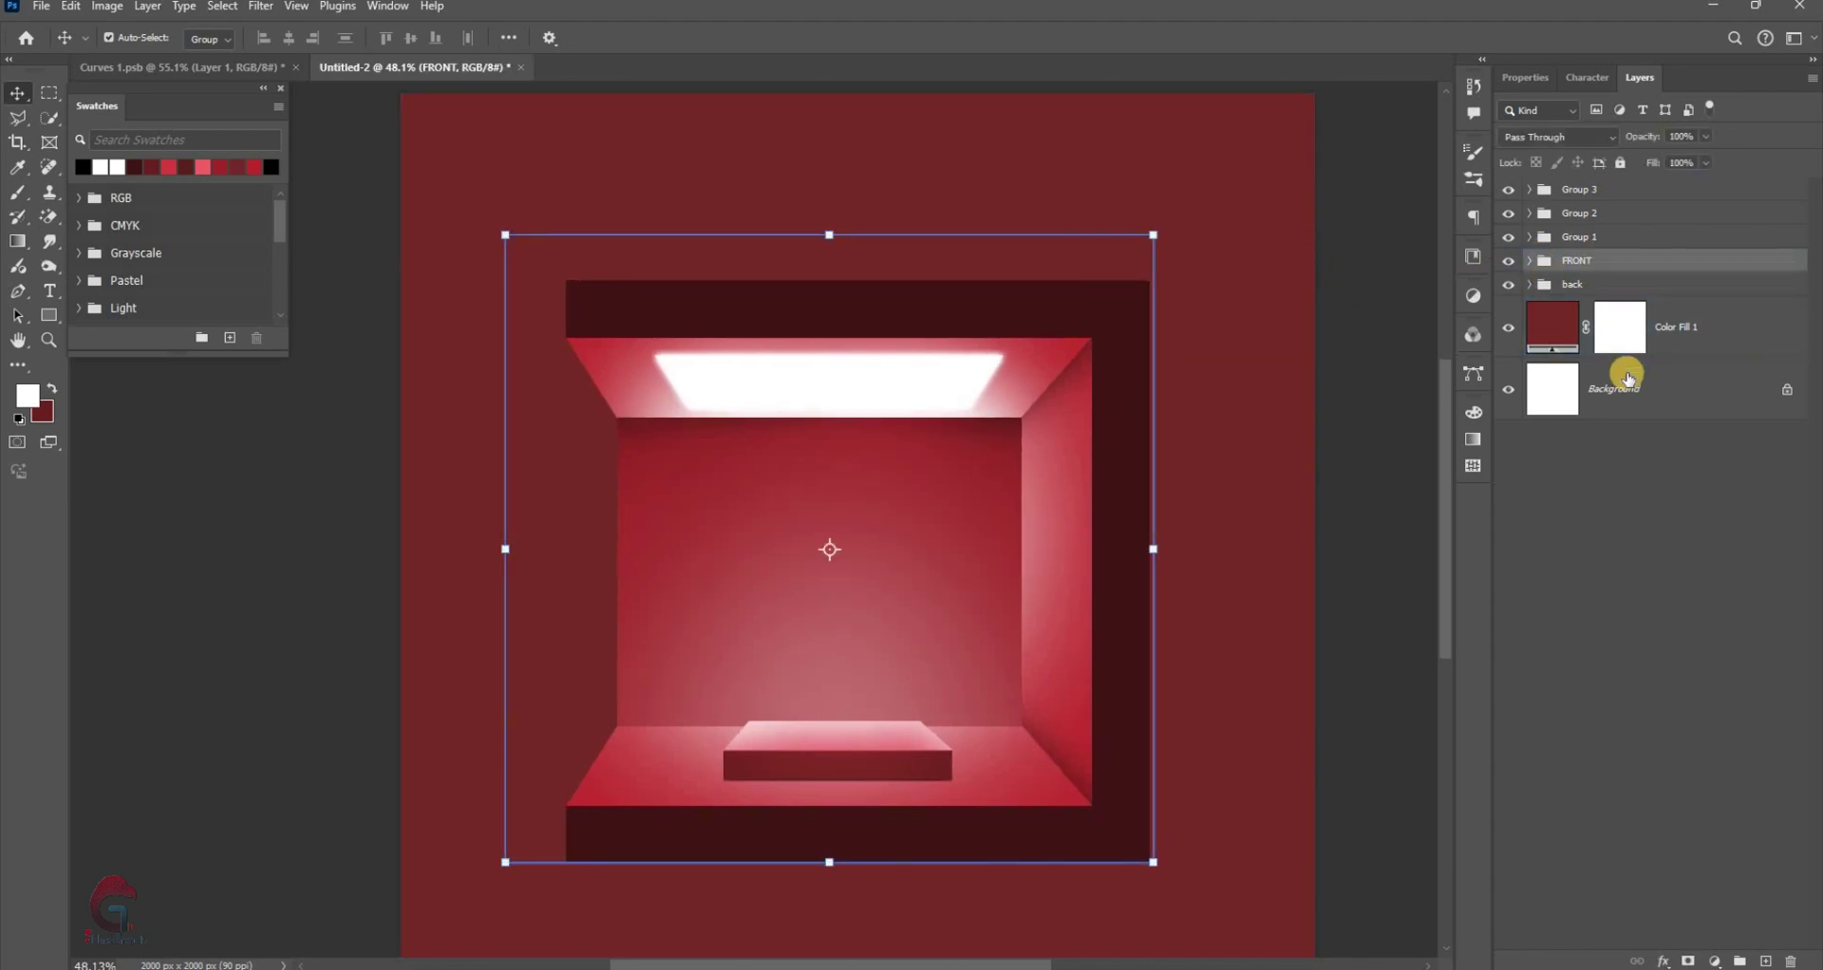
{"action": "key", "text": "alt+bracketleft"}
{"action": "key", "text": "alt+bracketleft"}
{"action": "key", "text": "alt+bracketleft"}
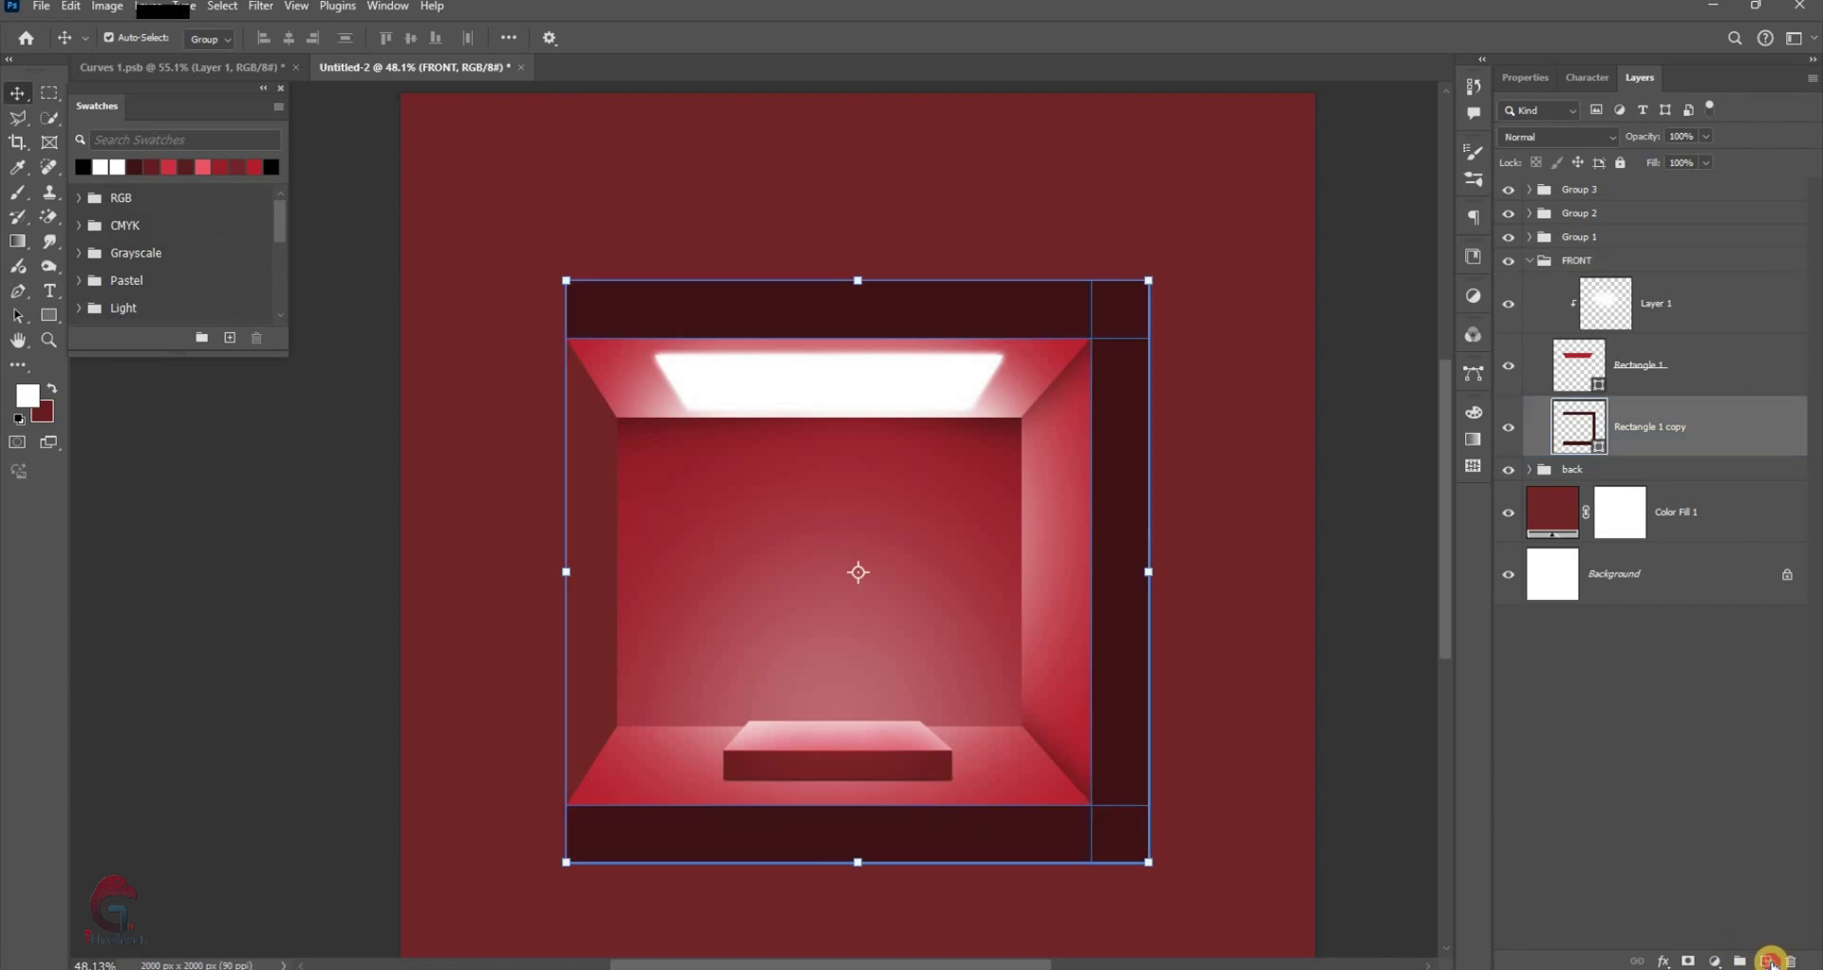
{"action": "key", "text": "ctrl+shift+alt+n"}
Clip Layer 10 to the frame and set the foreground colour to dark maroon #631e21
{"action": "right_click", "coordinate": [1666, 848]}
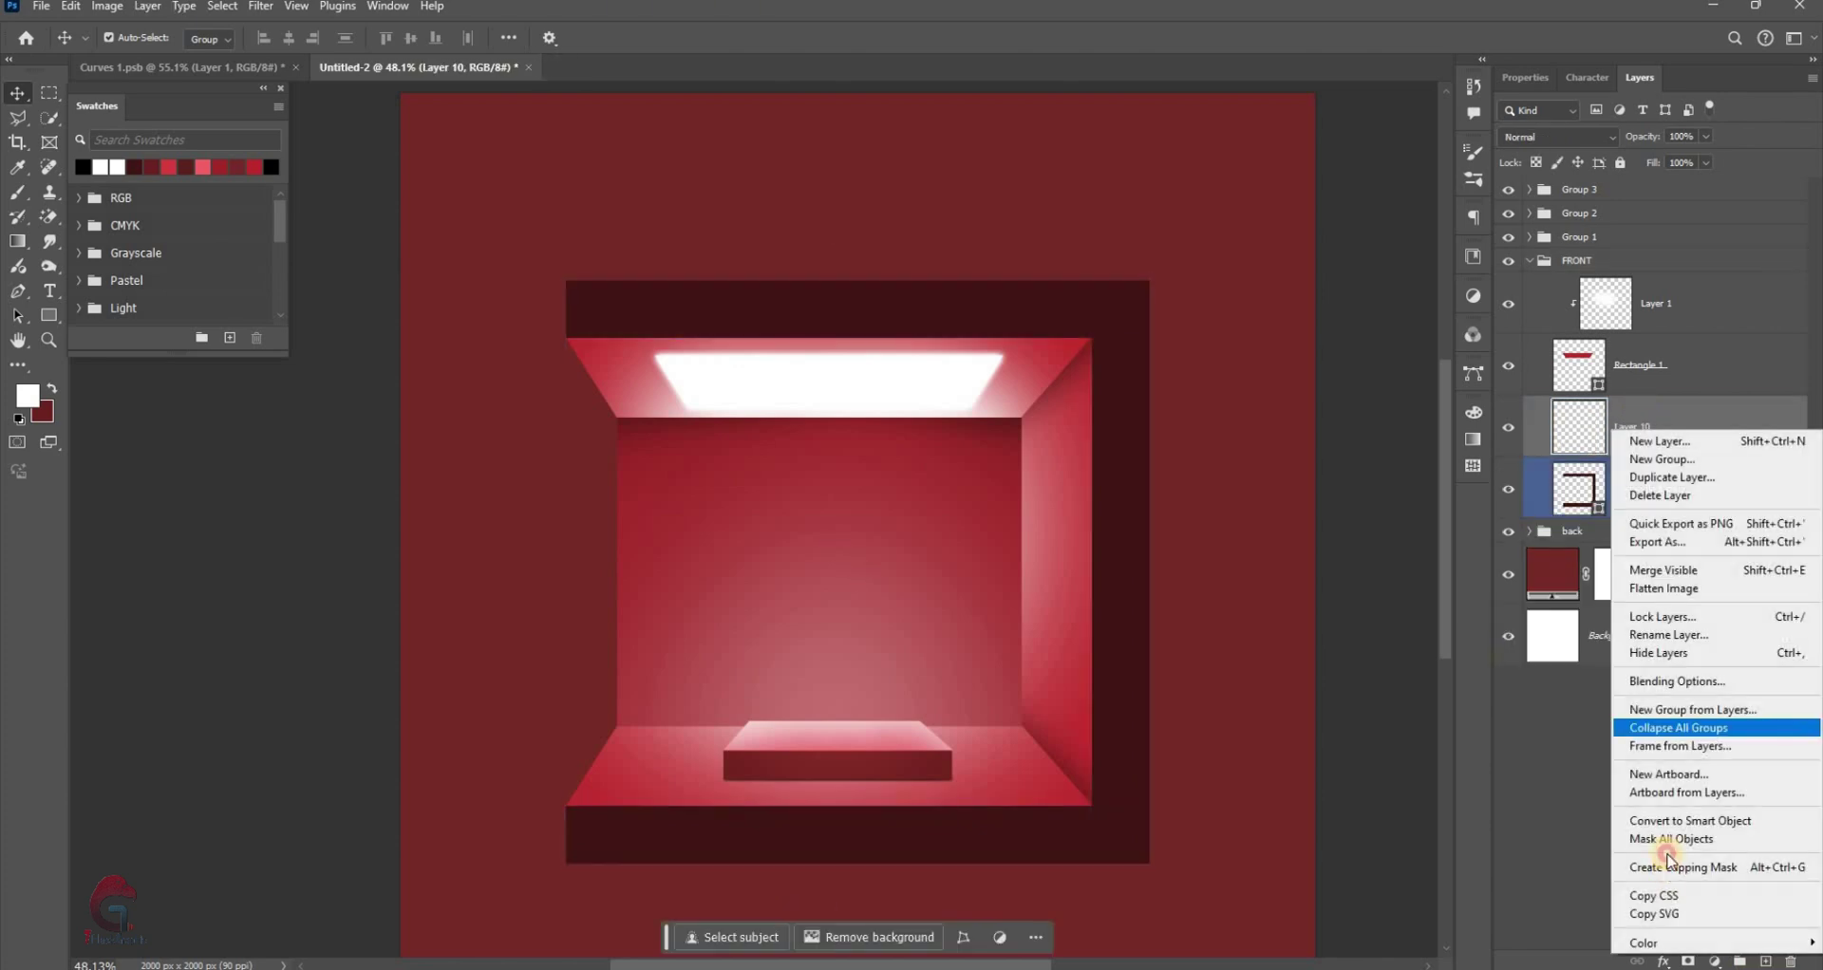
{"action": "key", "text": "Return"}
{"action": "key", "text": "b"}
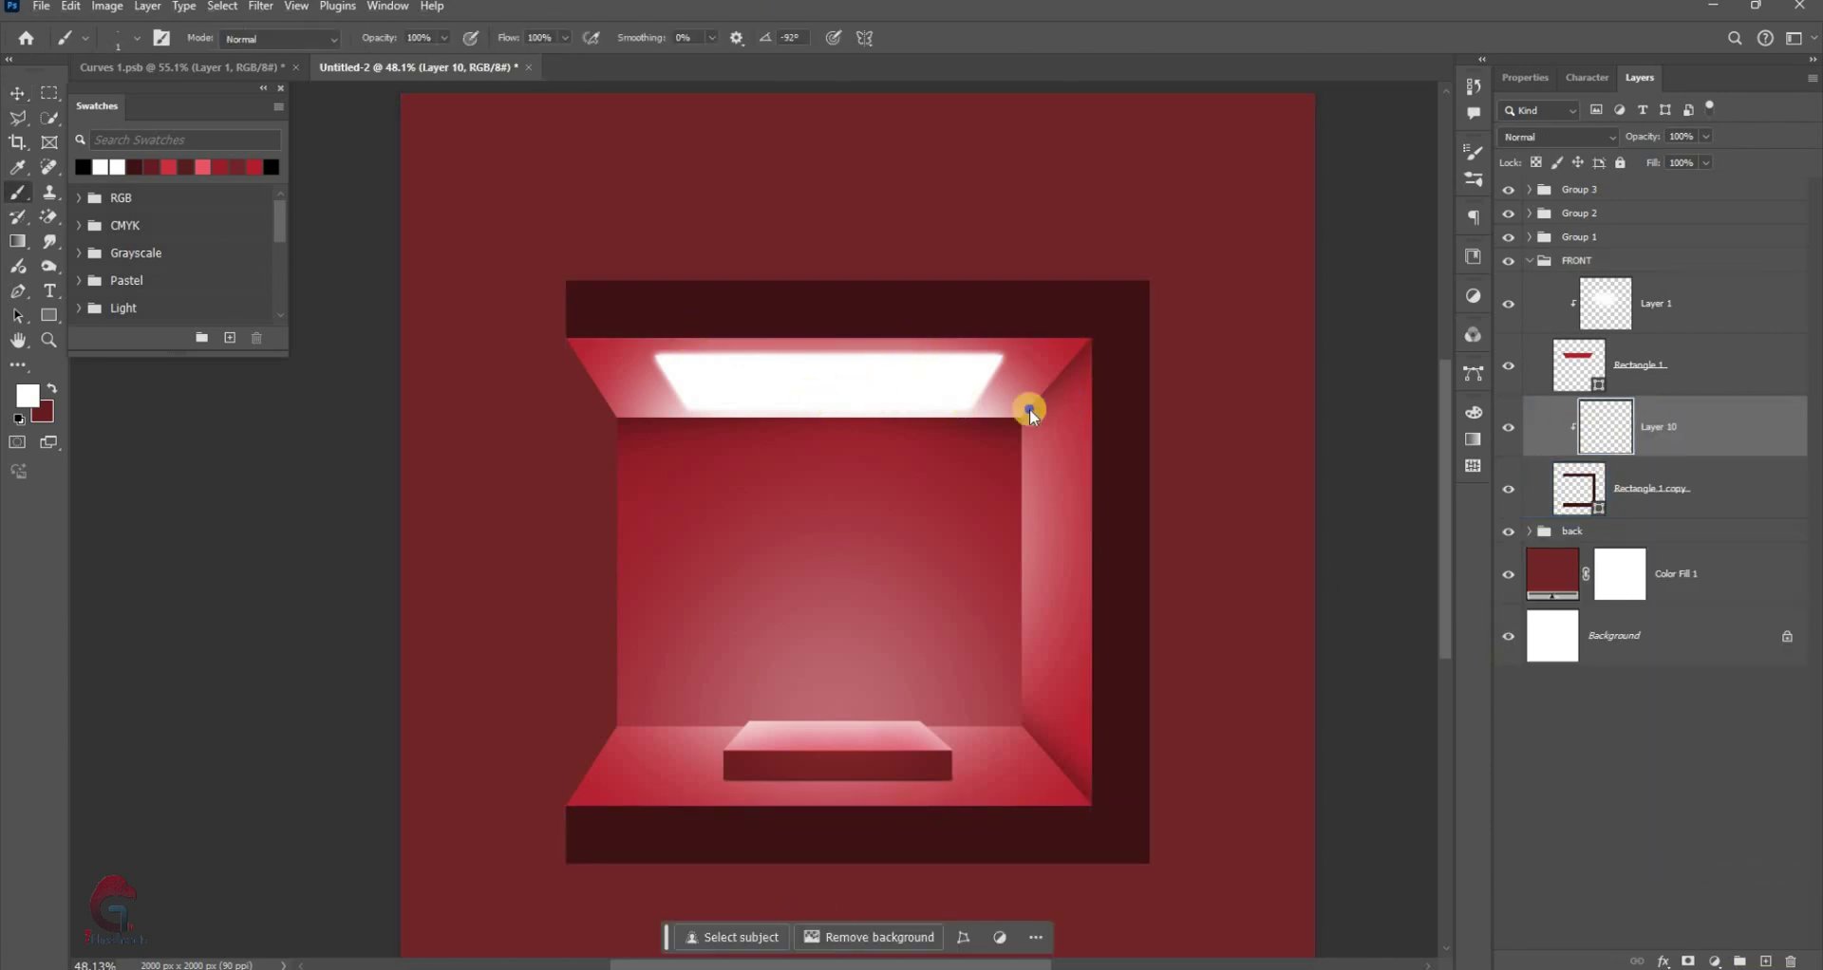
{"action": "left_click_drag", "start_coordinate": [1030, 401], "coordinate": [564, 380]}
{"action": "key", "text": "i"}
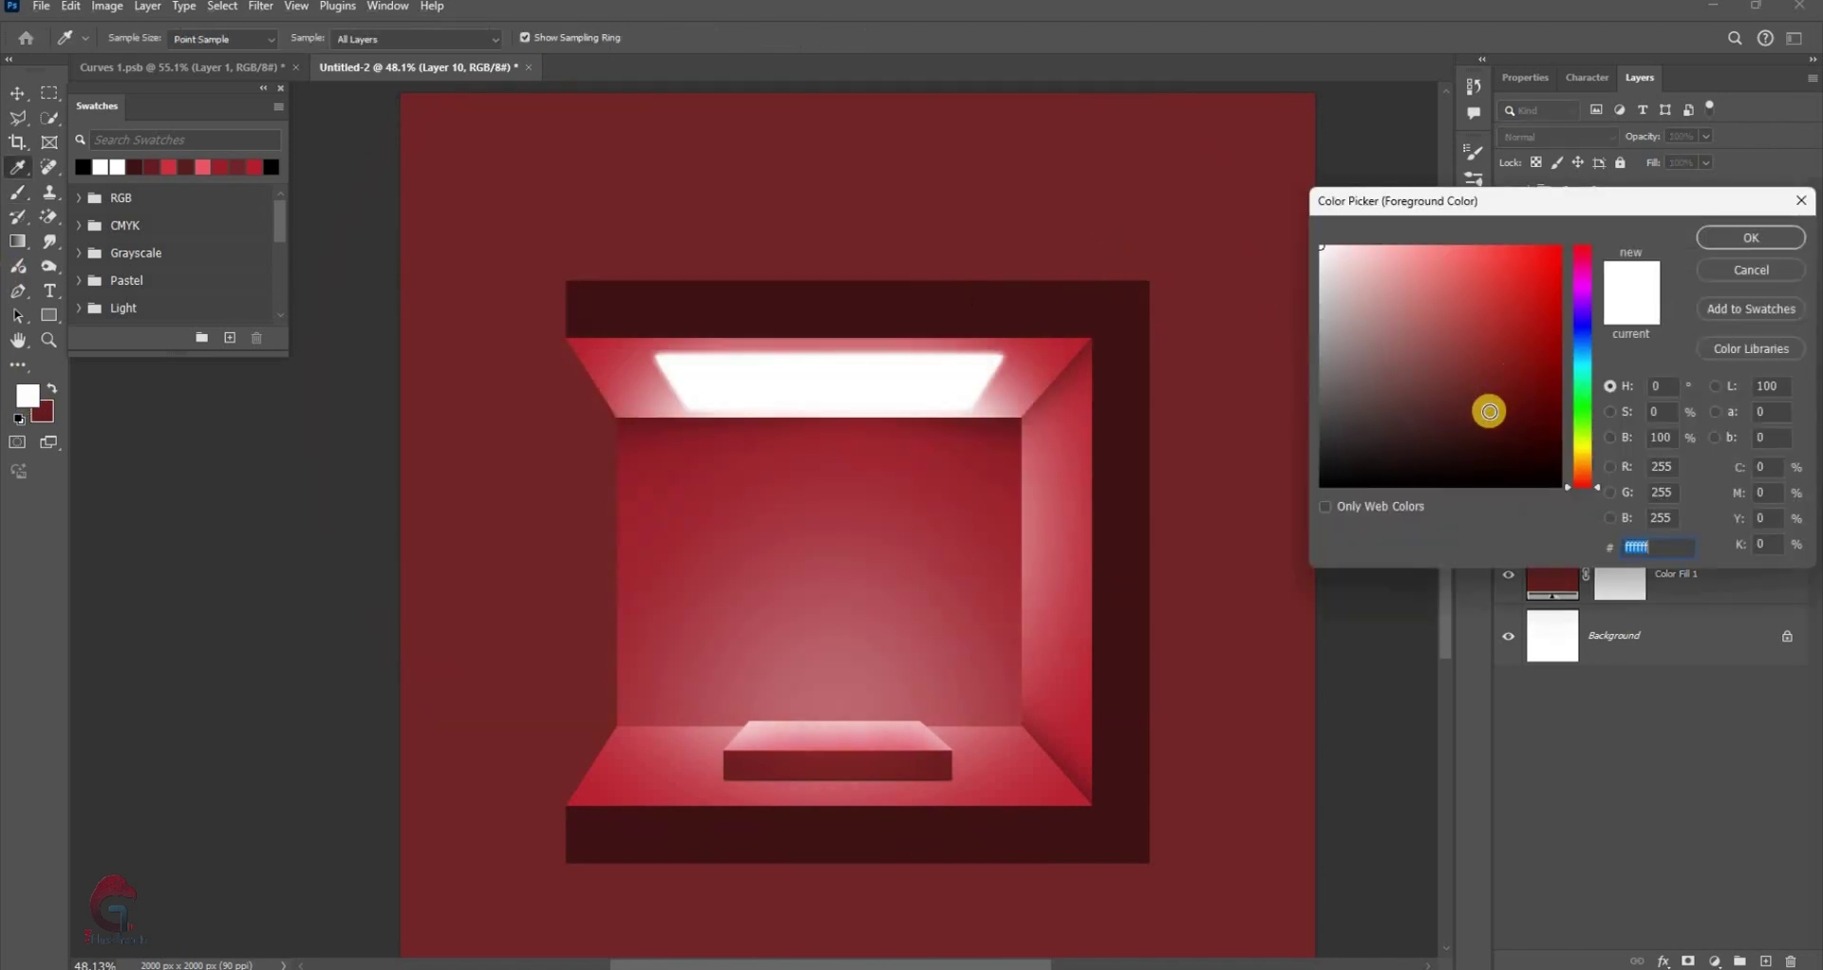
{"action": "left_click", "coordinate": [1487, 428]}
{"action": "left_click", "coordinate": [1486, 391]}
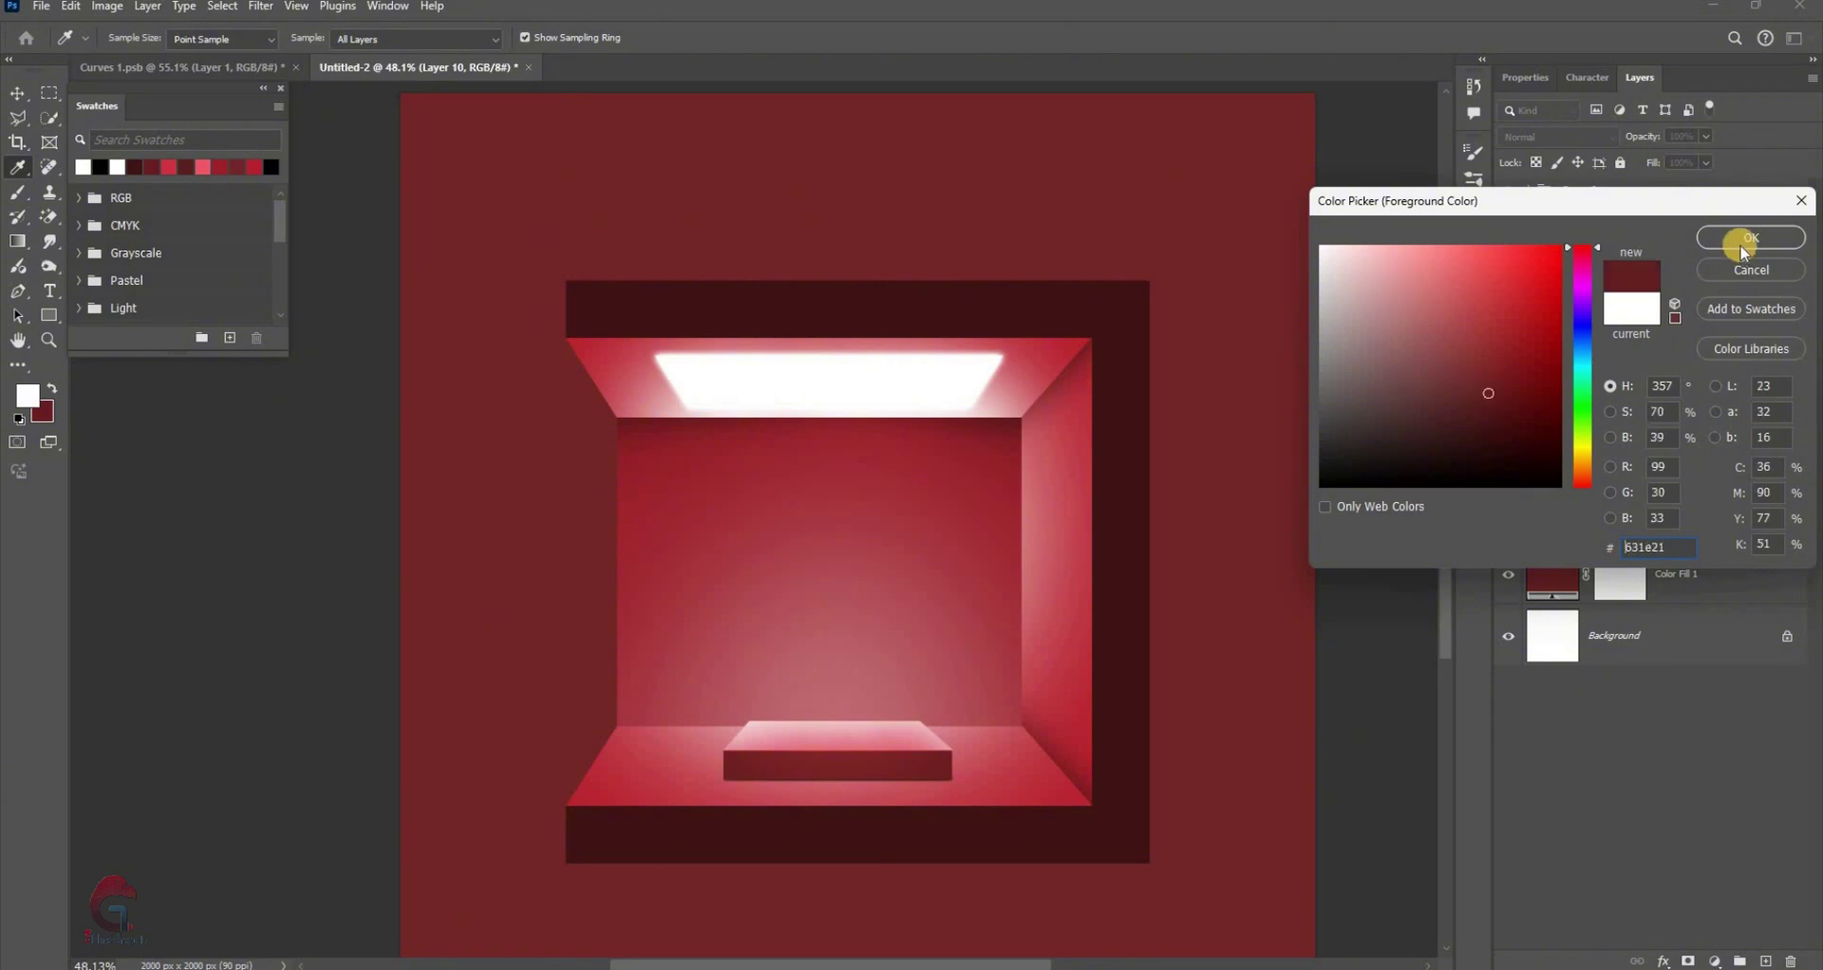
{"action": "key", "text": "Return"}
Paint dark maroon shading over the frame with a ~1468 px soft brush, then add Layer 11
{"action": "key", "text": "b"}
{"action": "mouse_move", "coordinate": [773, 317]}
{"action": "left_mouse_down"}
{"action": "mouse_move", "coordinate": [786, 523]}
{"action": "mouse_move", "coordinate": [746, 532]}
{"action": "left_mouse_up"}
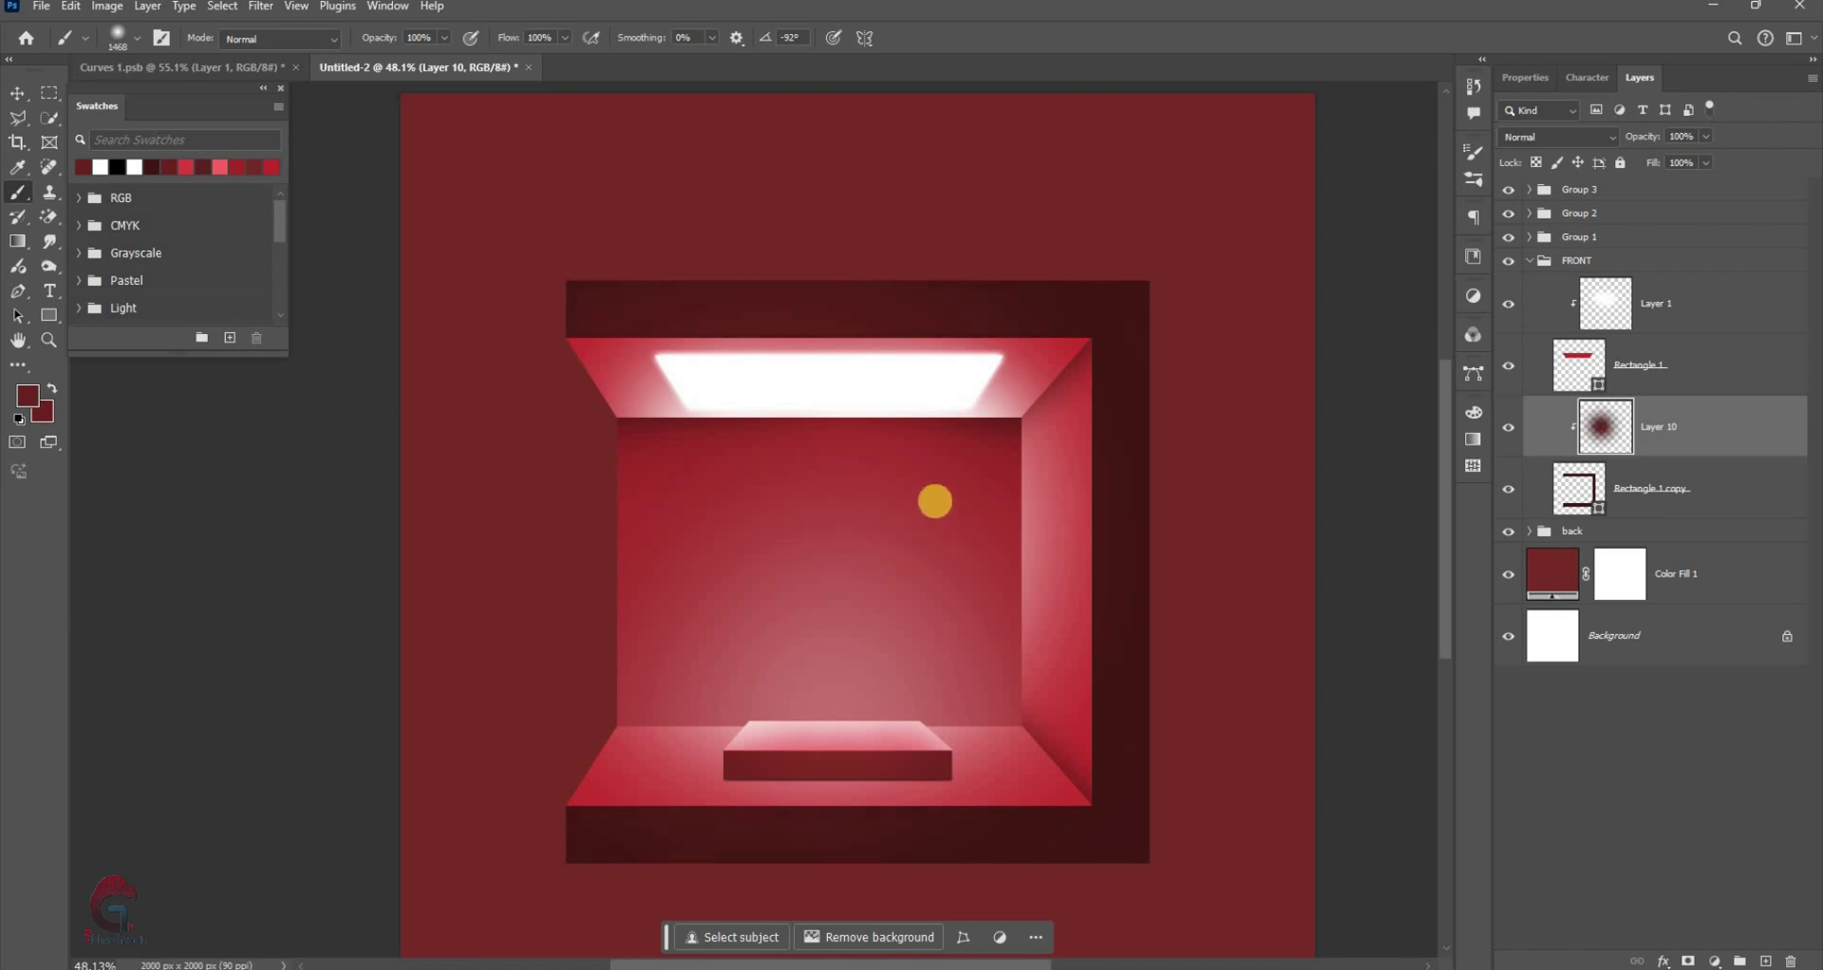
{"action": "mouse_move", "coordinate": [959, 406]}
{"action": "left_mouse_down"}
{"action": "mouse_move", "coordinate": [1119, 509]}
{"action": "mouse_move", "coordinate": [1145, 610]}
{"action": "mouse_move", "coordinate": [883, 611]}
{"action": "mouse_move", "coordinate": [792, 661]}
{"action": "left_mouse_up"}
{"action": "left_click", "coordinate": [1510, 429]}
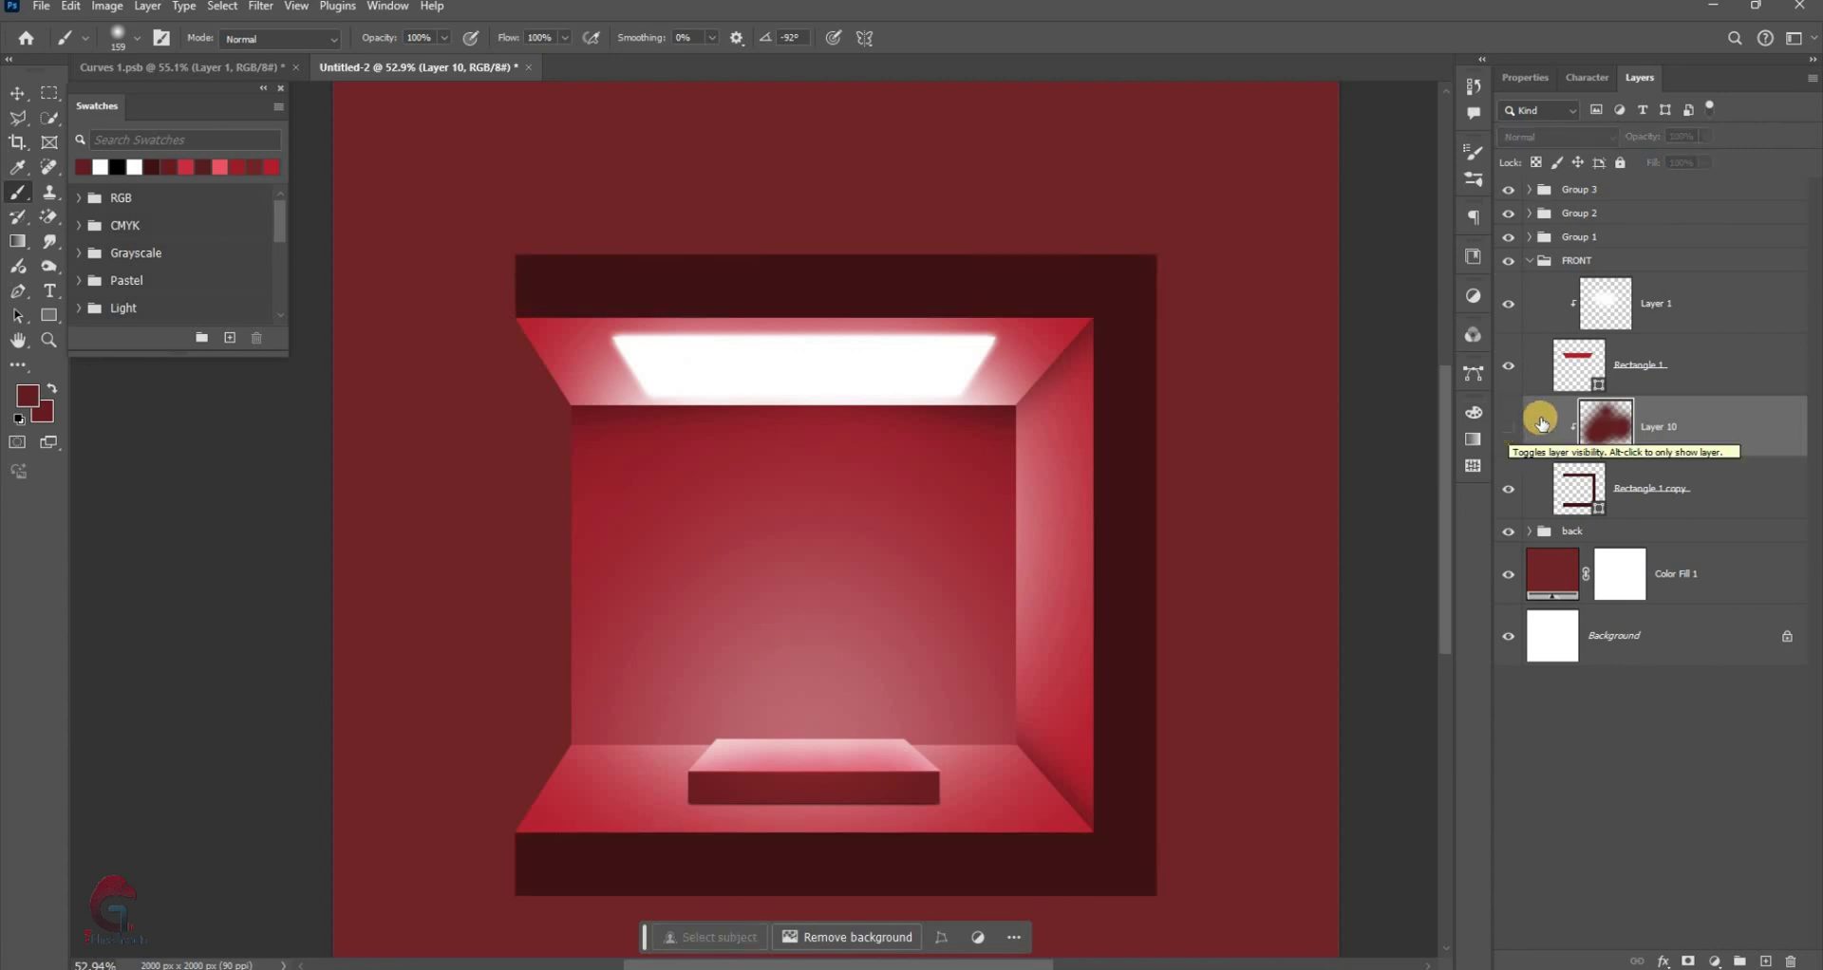
{"action": "left_click", "coordinate": [1542, 424]}
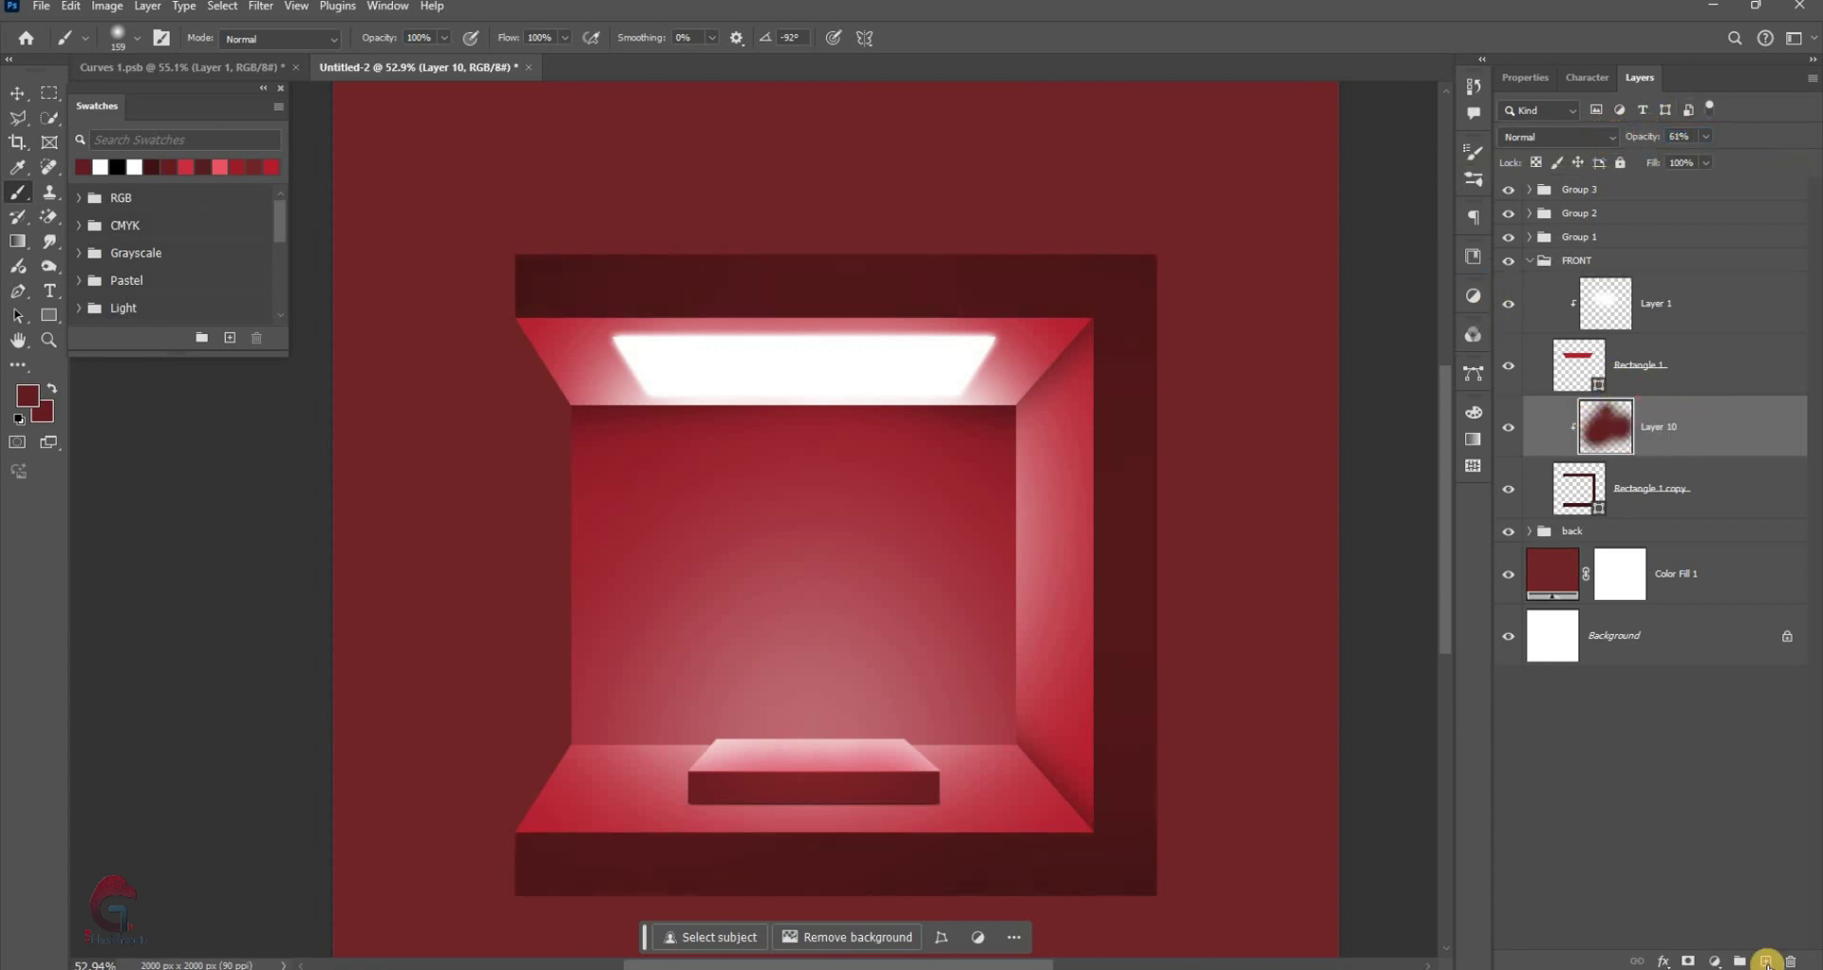
{"action": "key", "text": "ctrl+shift+alt+n"}
Clip Layer 11 to the frame and paint soft white glows on its top, right and bottom
{"action": "right_click", "coordinate": [1669, 765]}
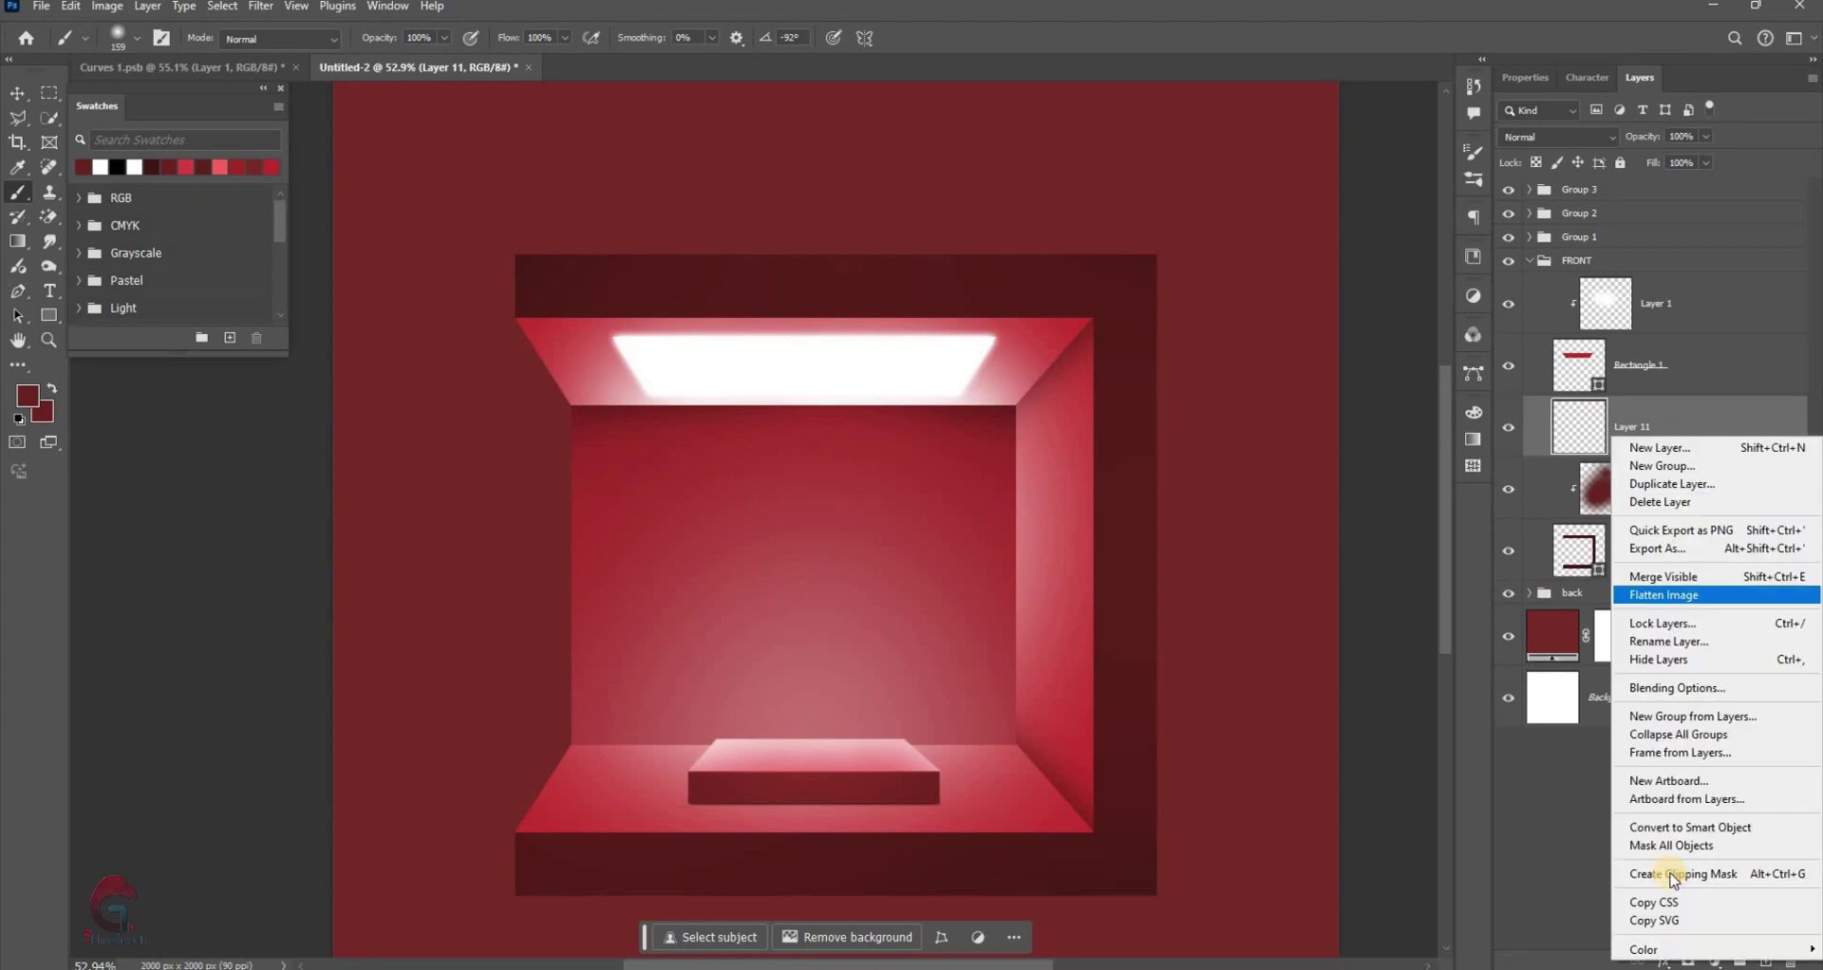
{"action": "left_click", "coordinate": [1686, 874]}
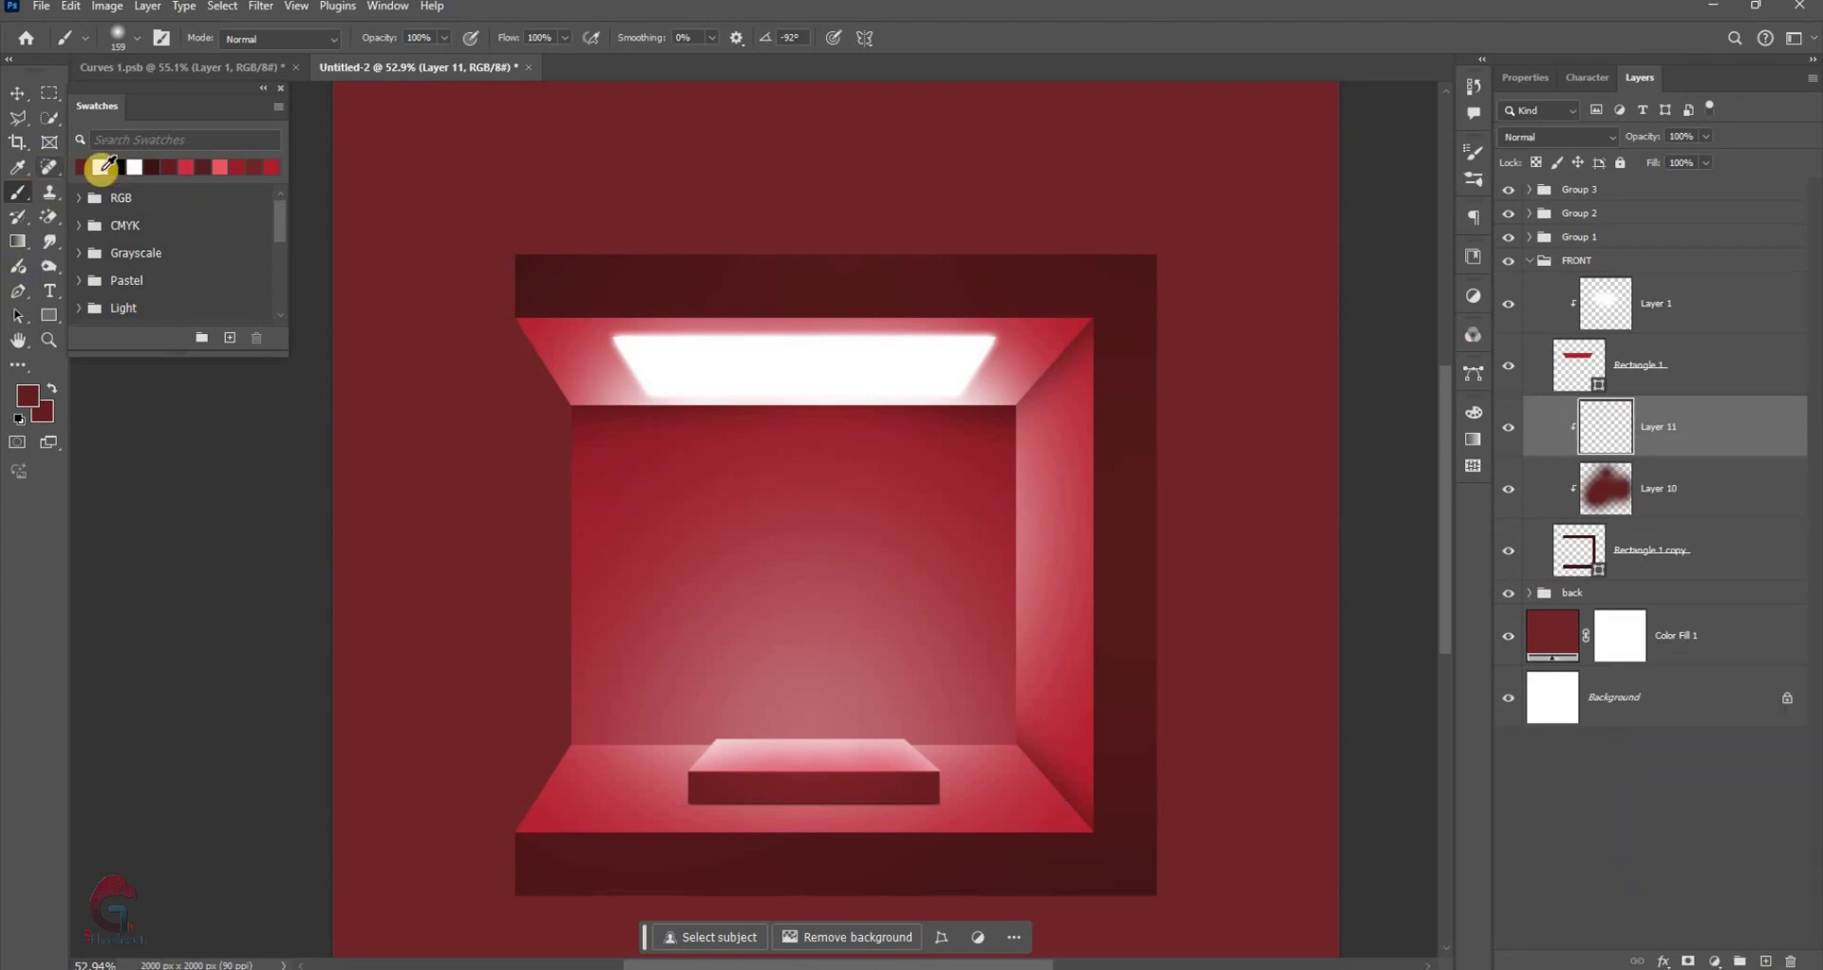
{"action": "left_click_drag", "start_coordinate": [826, 518], "coordinate": [738, 288]}
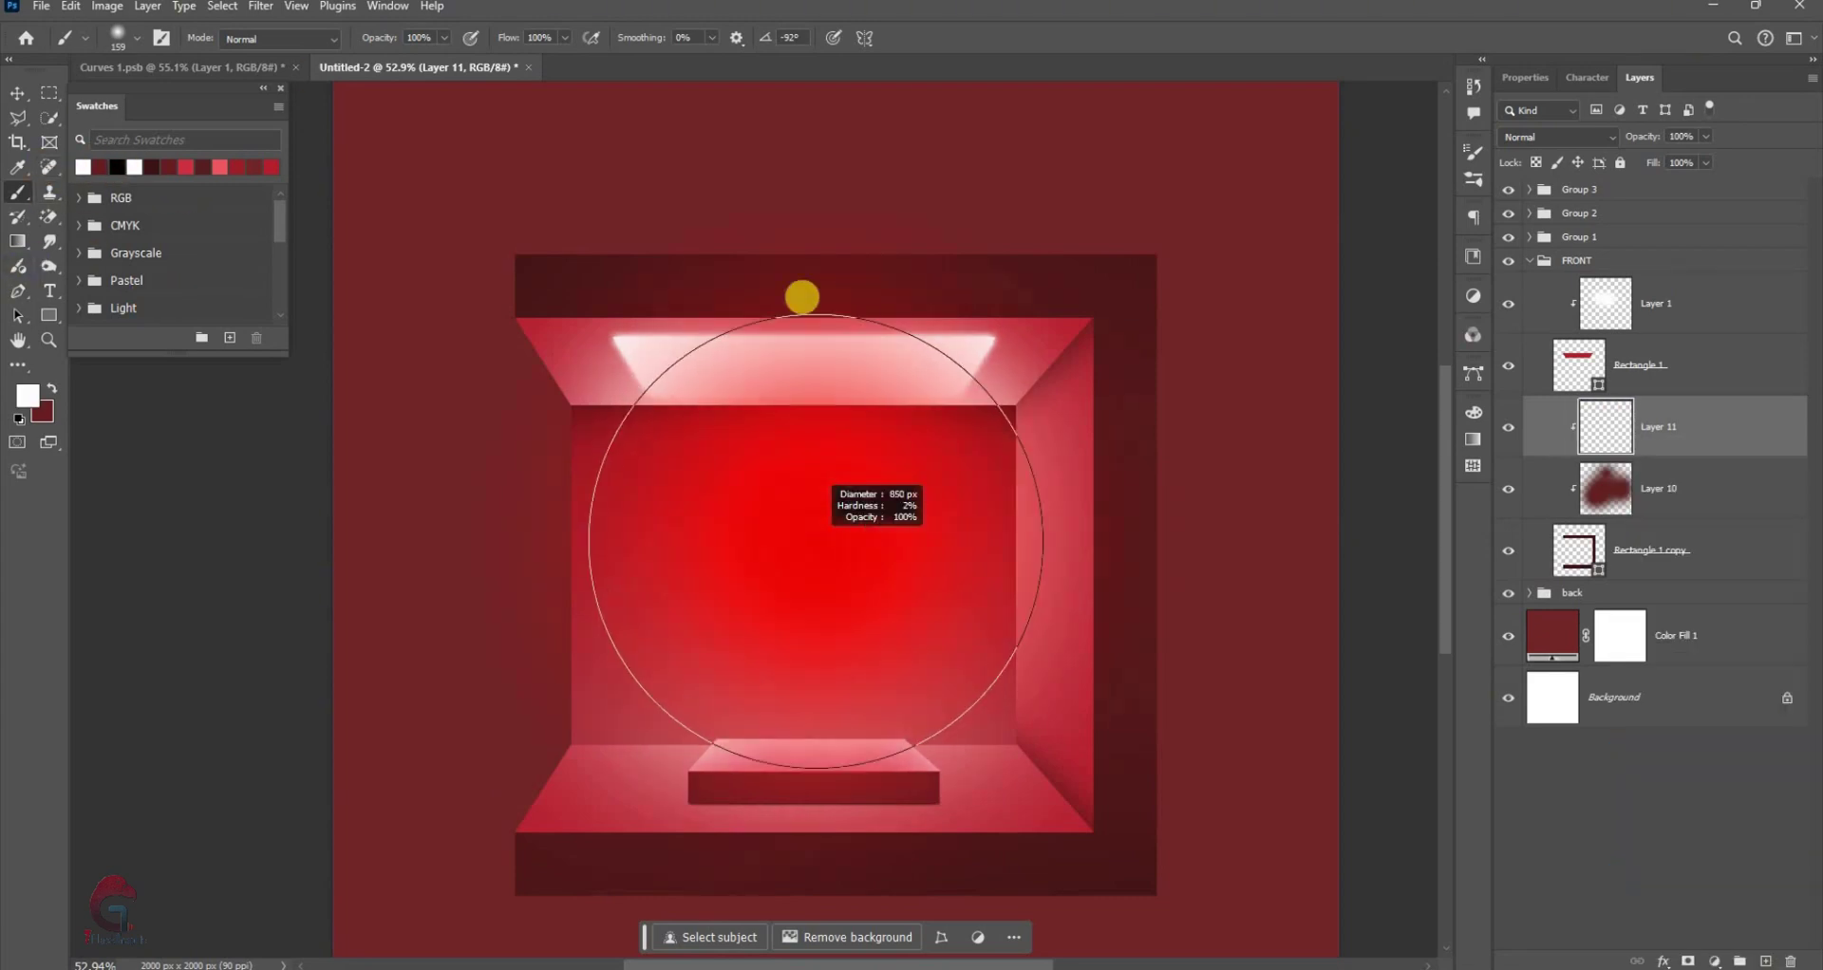
{"action": "left_click", "coordinate": [738, 287]}
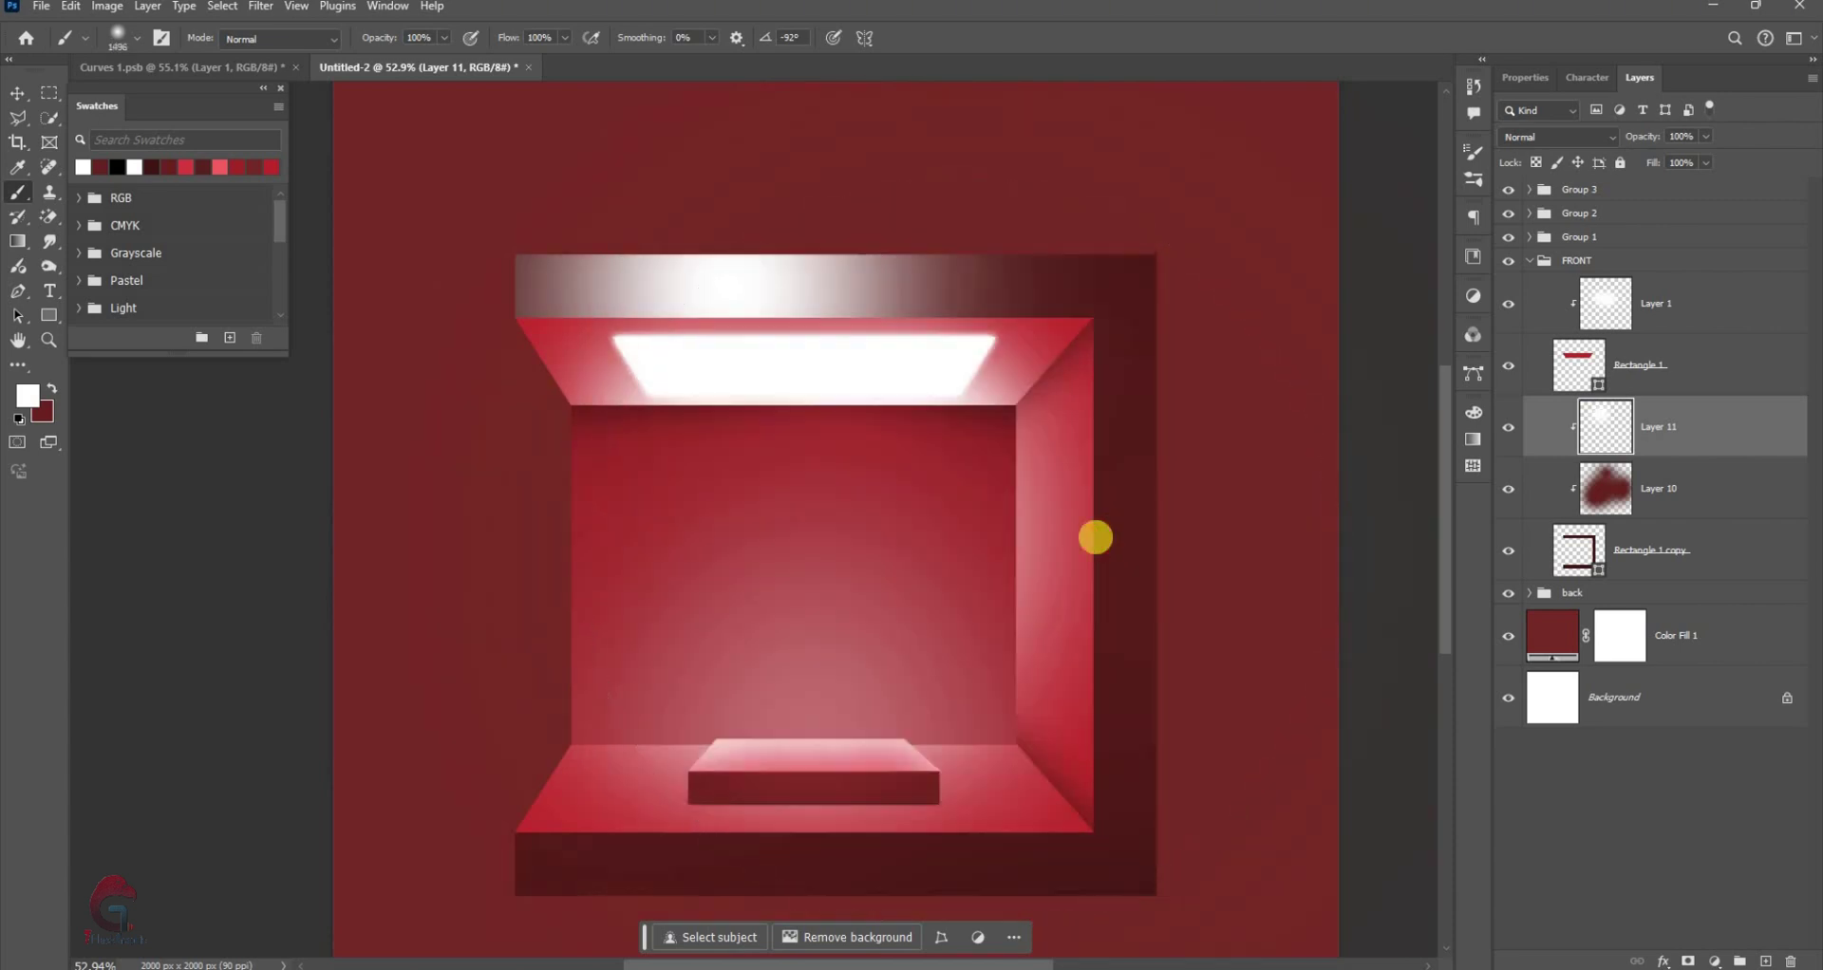
{"action": "left_click", "coordinate": [1095, 537]}
{"action": "left_click_drag", "start_coordinate": [1079, 500], "coordinate": [1092, 497]}
{"action": "left_click_drag", "start_coordinate": [724, 736], "coordinate": [746, 704]}
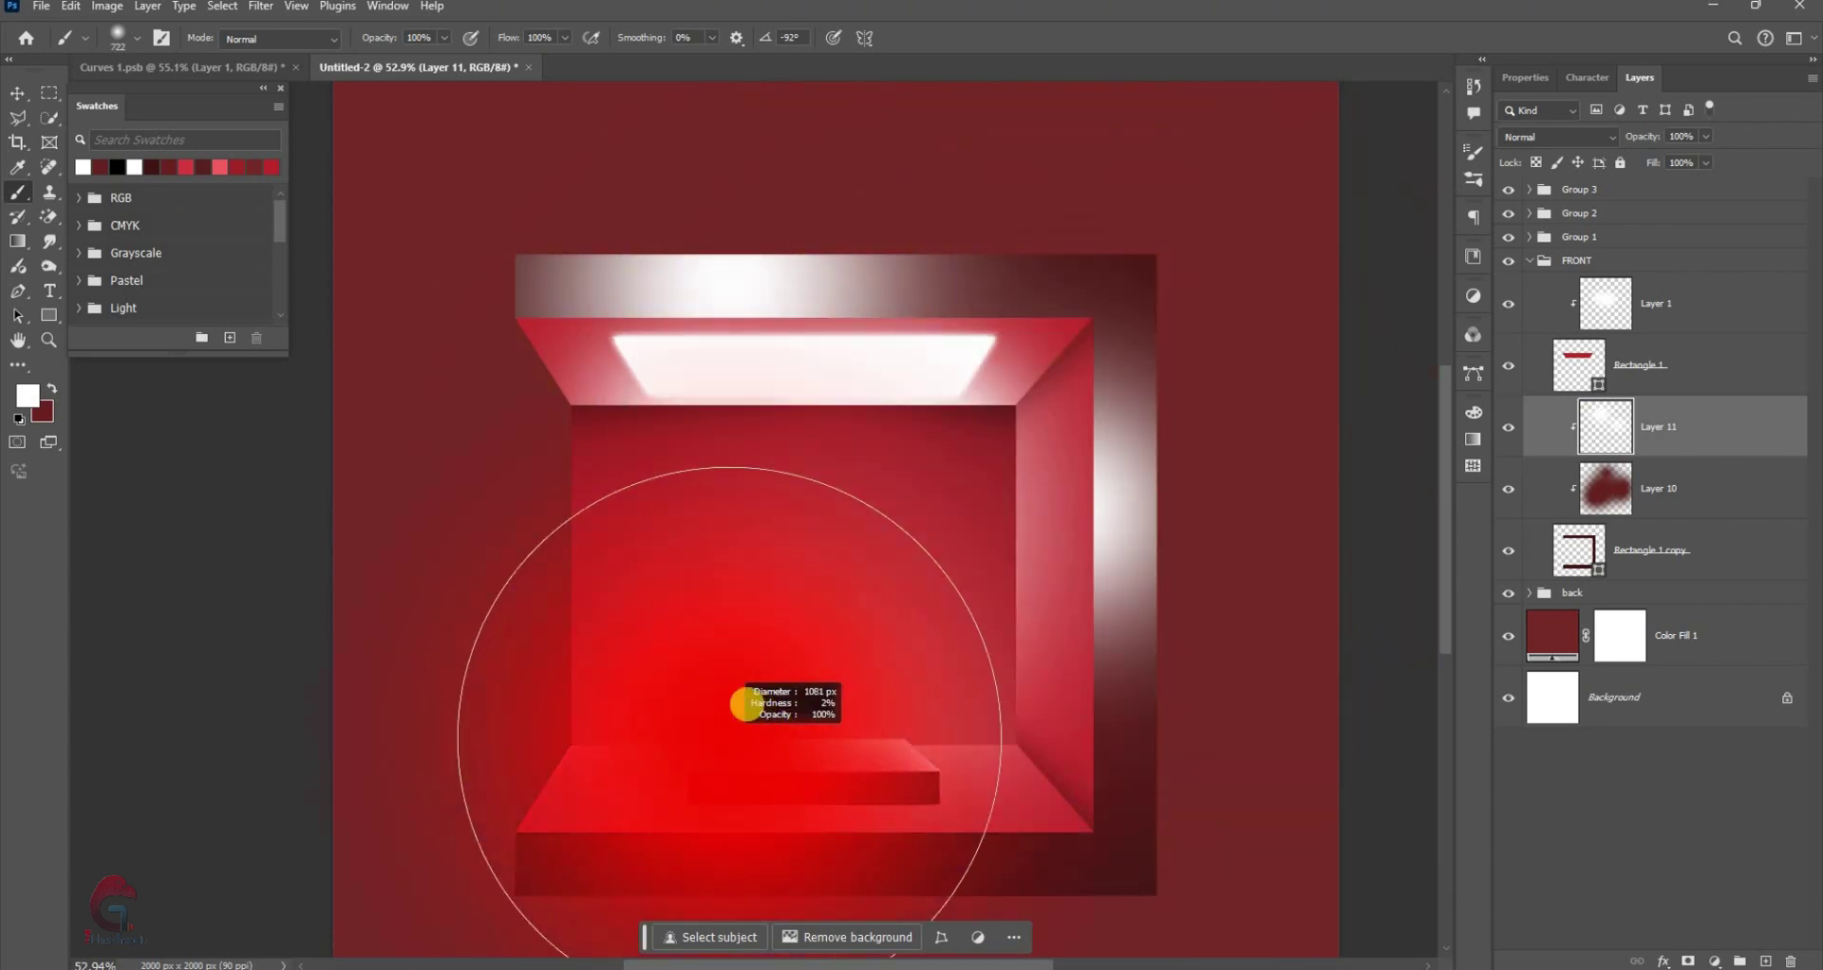
{"action": "left_click", "coordinate": [729, 739]}
Blend Layer 11 in Overlay mode and lower its opacity to soften the highlights
{"action": "key", "text": "v"}
{"action": "left_click", "coordinate": [1520, 138]}
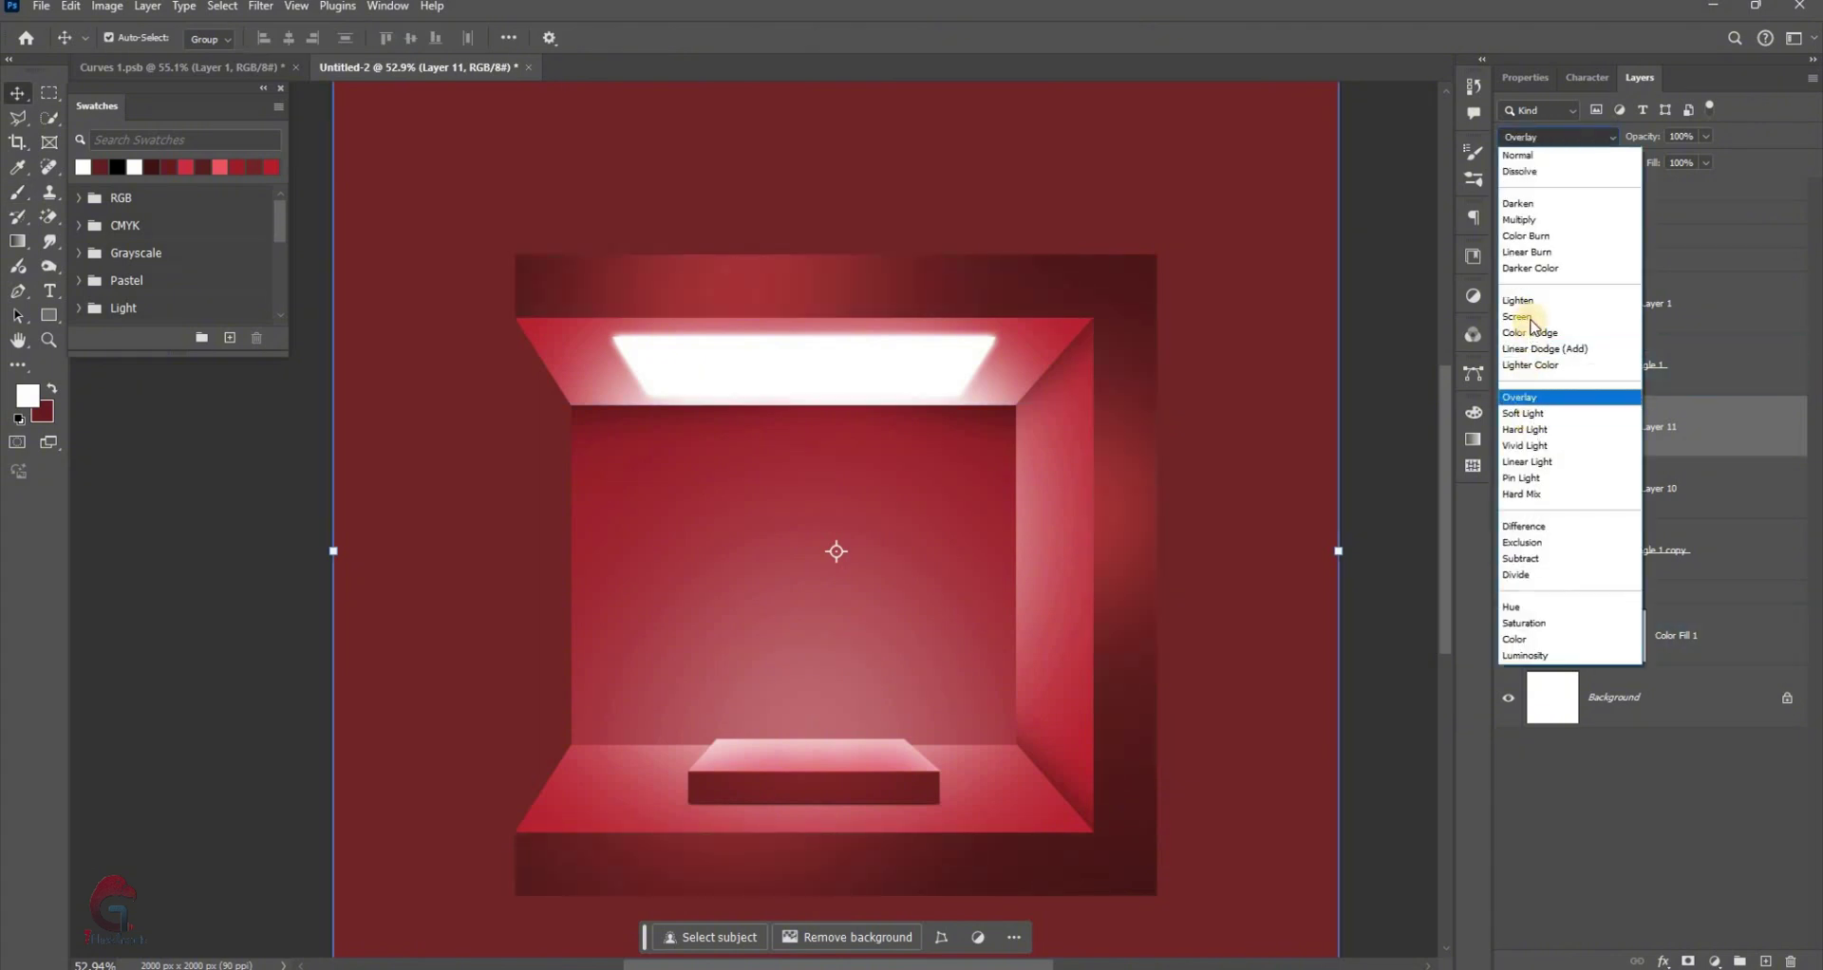
{"action": "left_click", "coordinate": [1033, 400]}
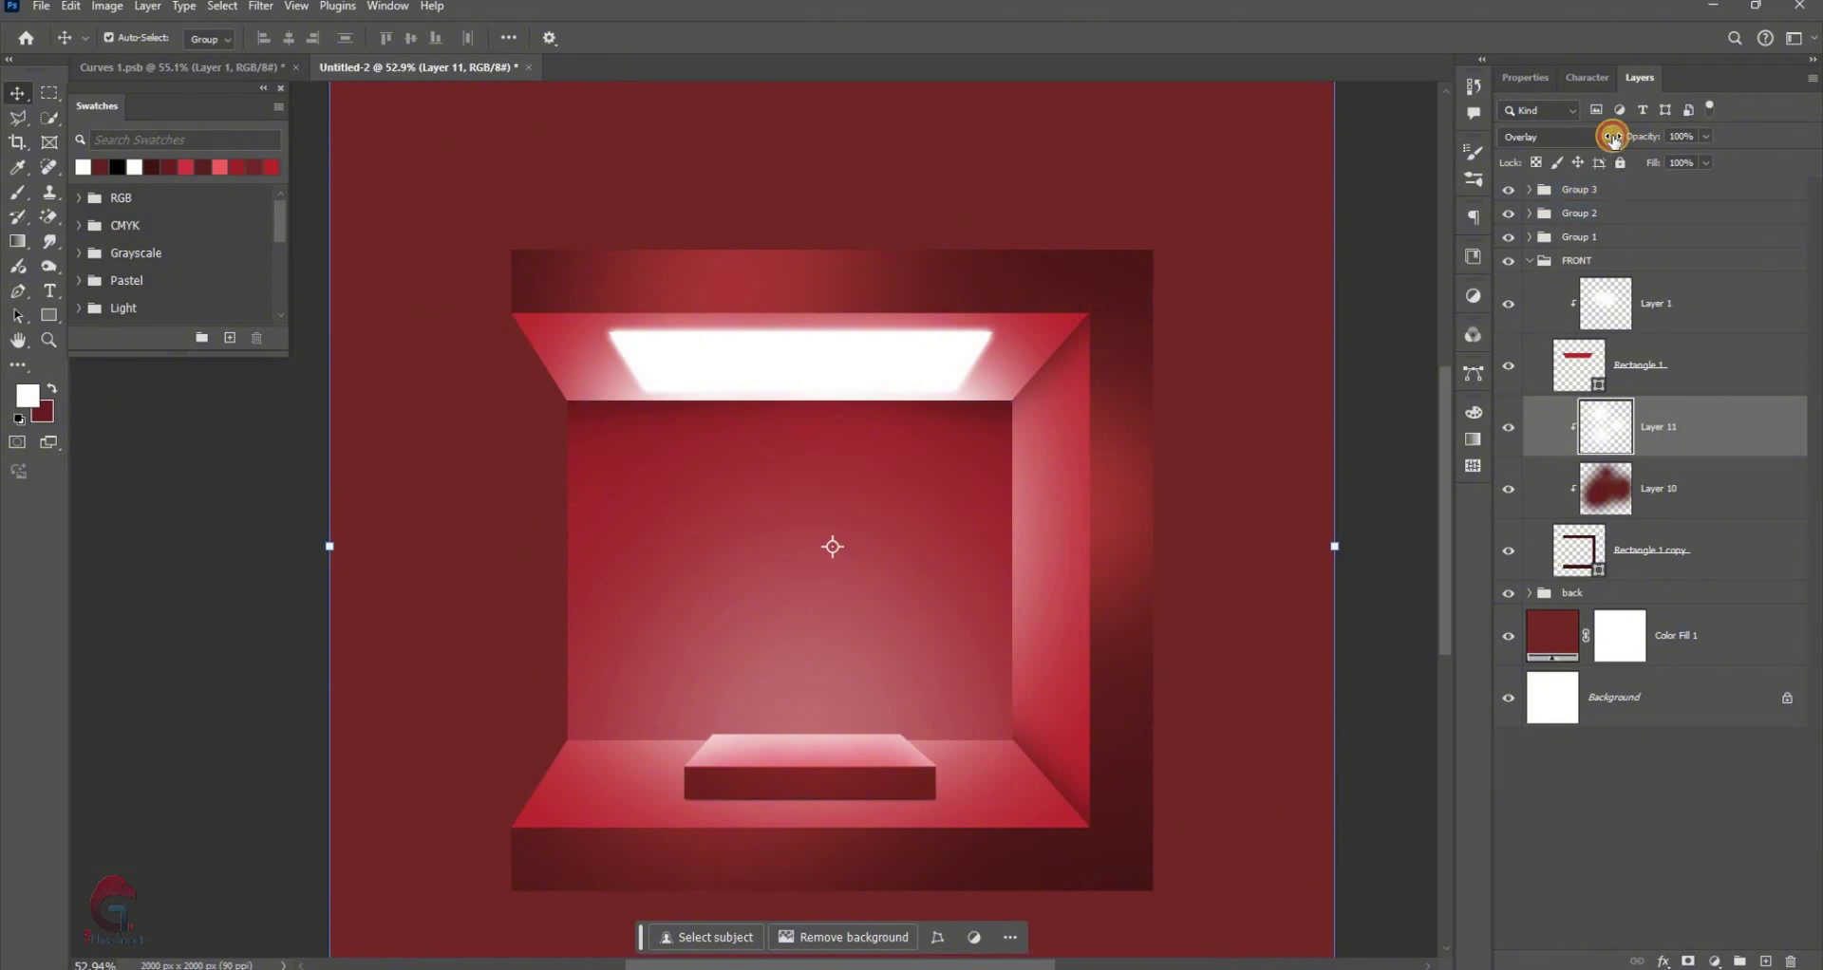
{"action": "left_click_drag", "start_coordinate": [1605, 140], "coordinate": [1604, 141]}
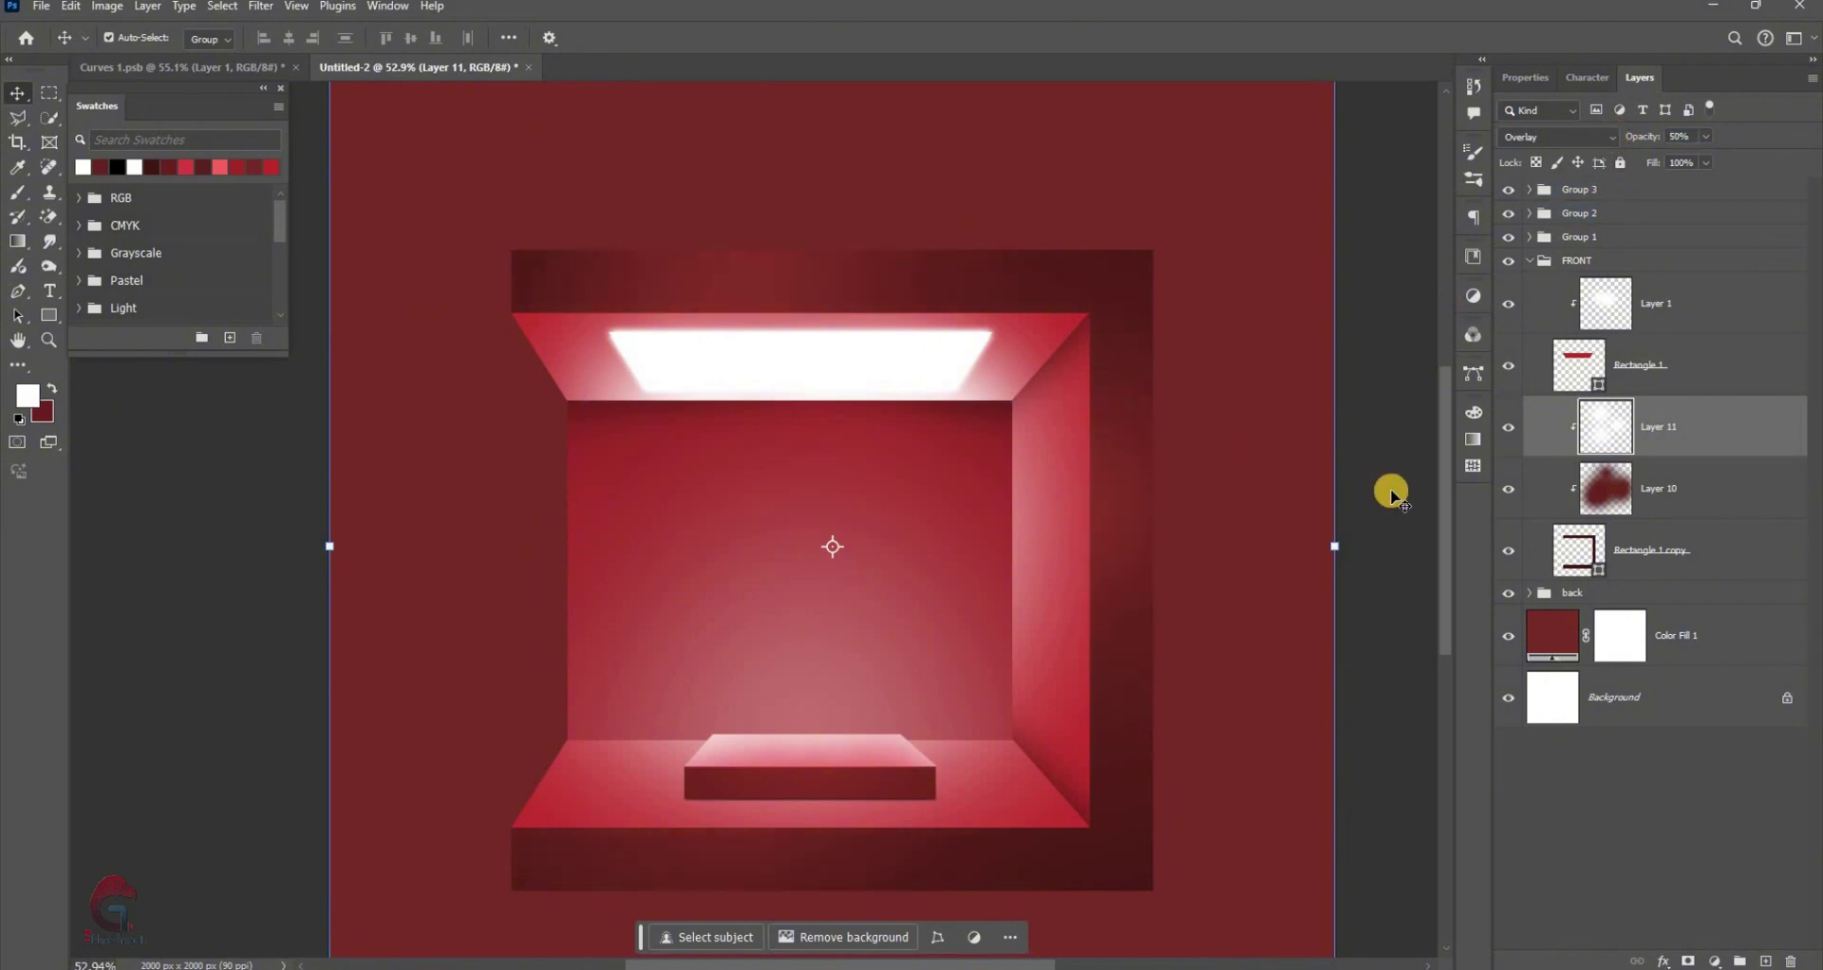
{"action": "left_click", "coordinate": [1017, 570]}
{"action": "scroll", "coordinate": [1025, 582], "scroll_direction": "down", "scroll_amount": 2}
Fill the selected upper wall area with a dark maroon Solid Color layer, #56181a
{"action": "scroll", "coordinate": [1038, 639], "scroll_direction": "up", "scroll_amount": 3}
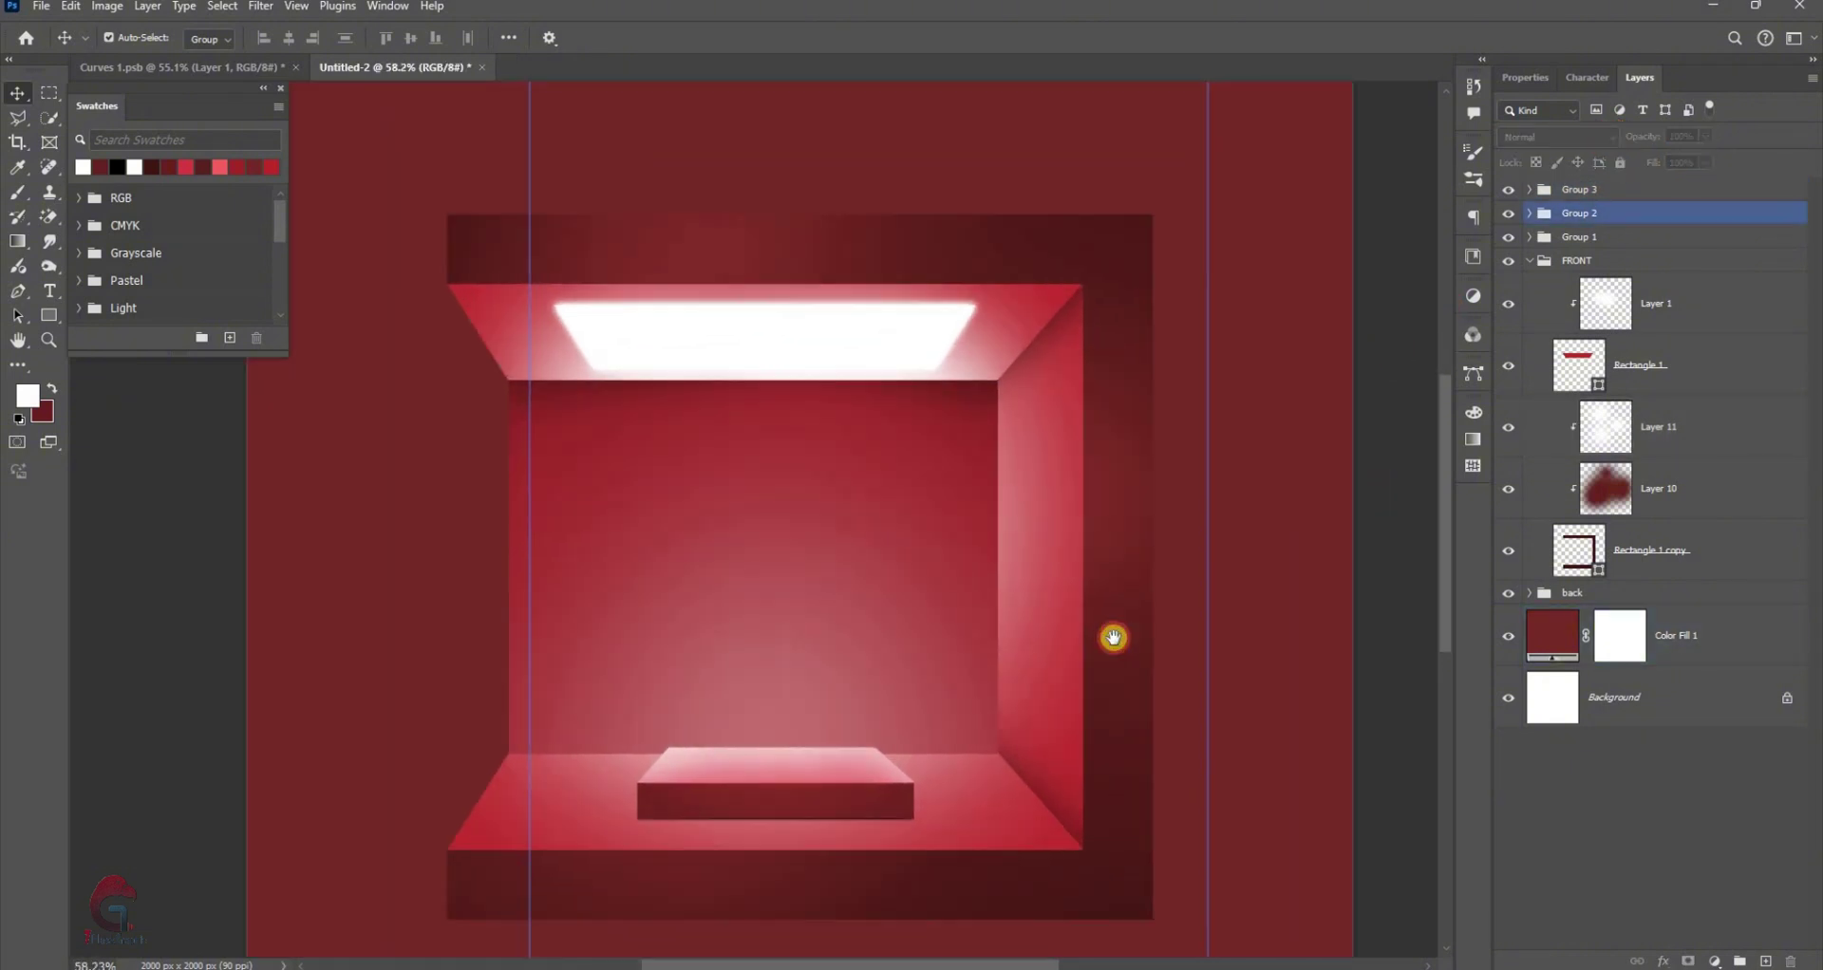
{"action": "key", "text": "m"}
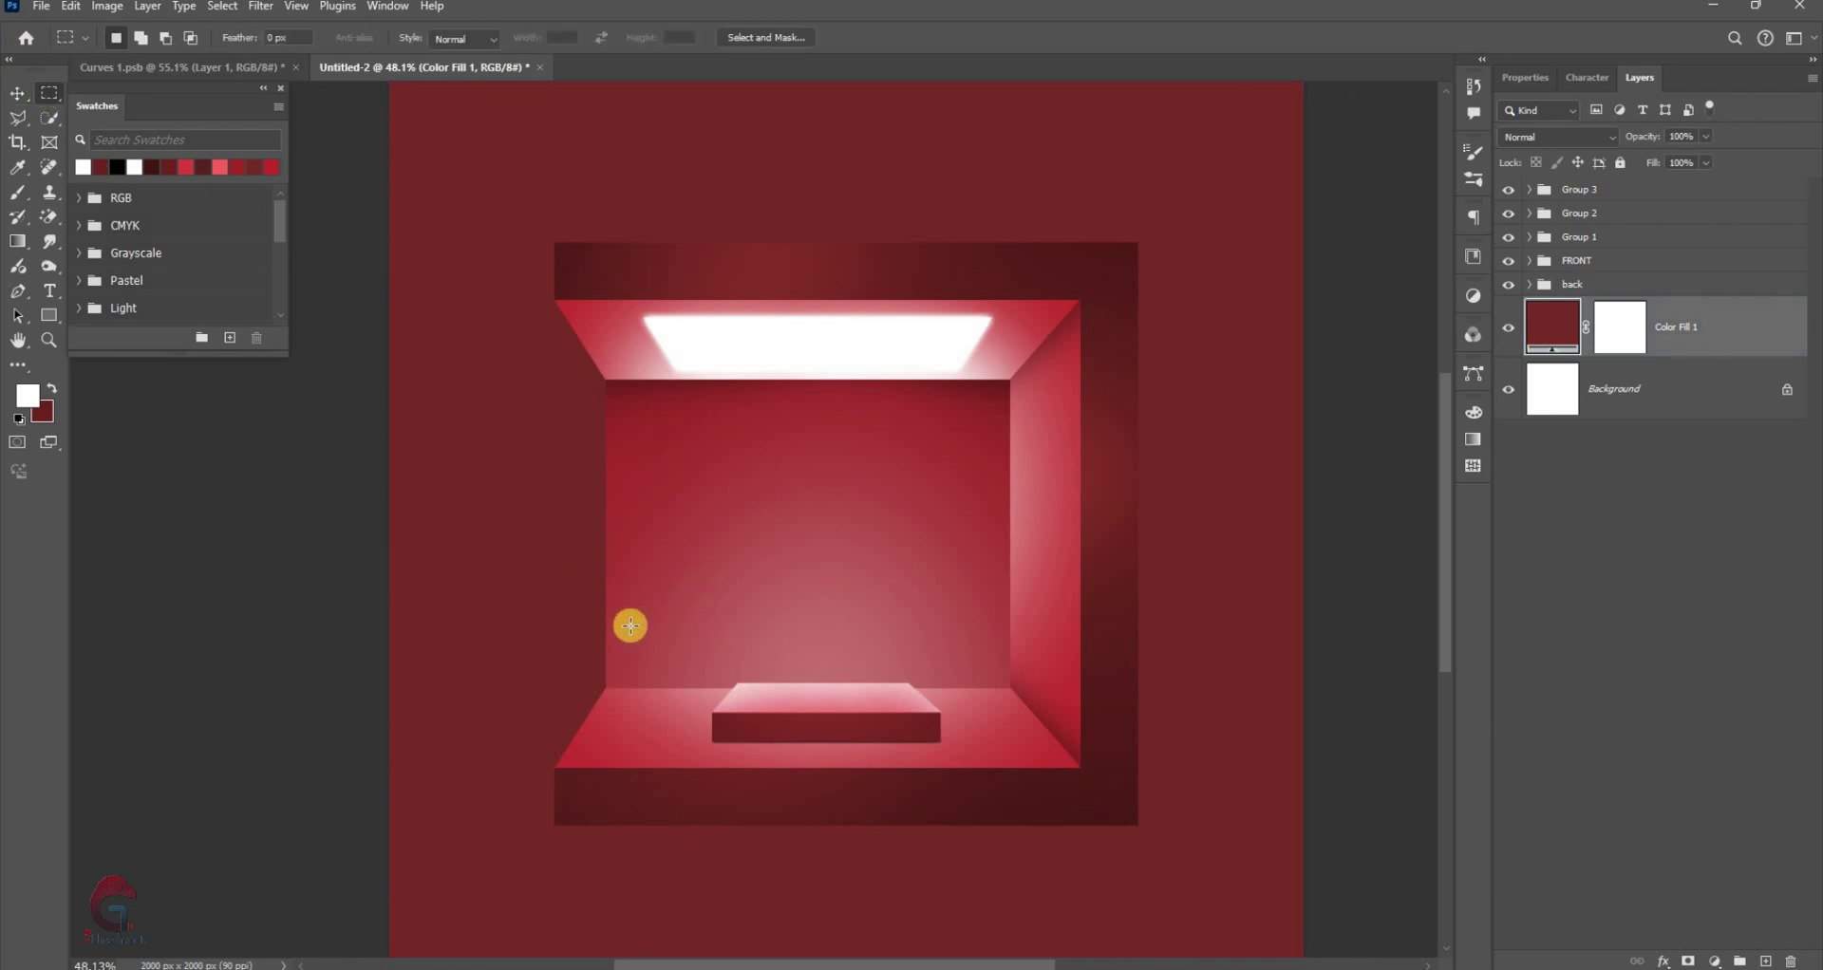
{"action": "scroll", "coordinate": [696, 596], "scroll_direction": "down", "scroll_amount": 2}
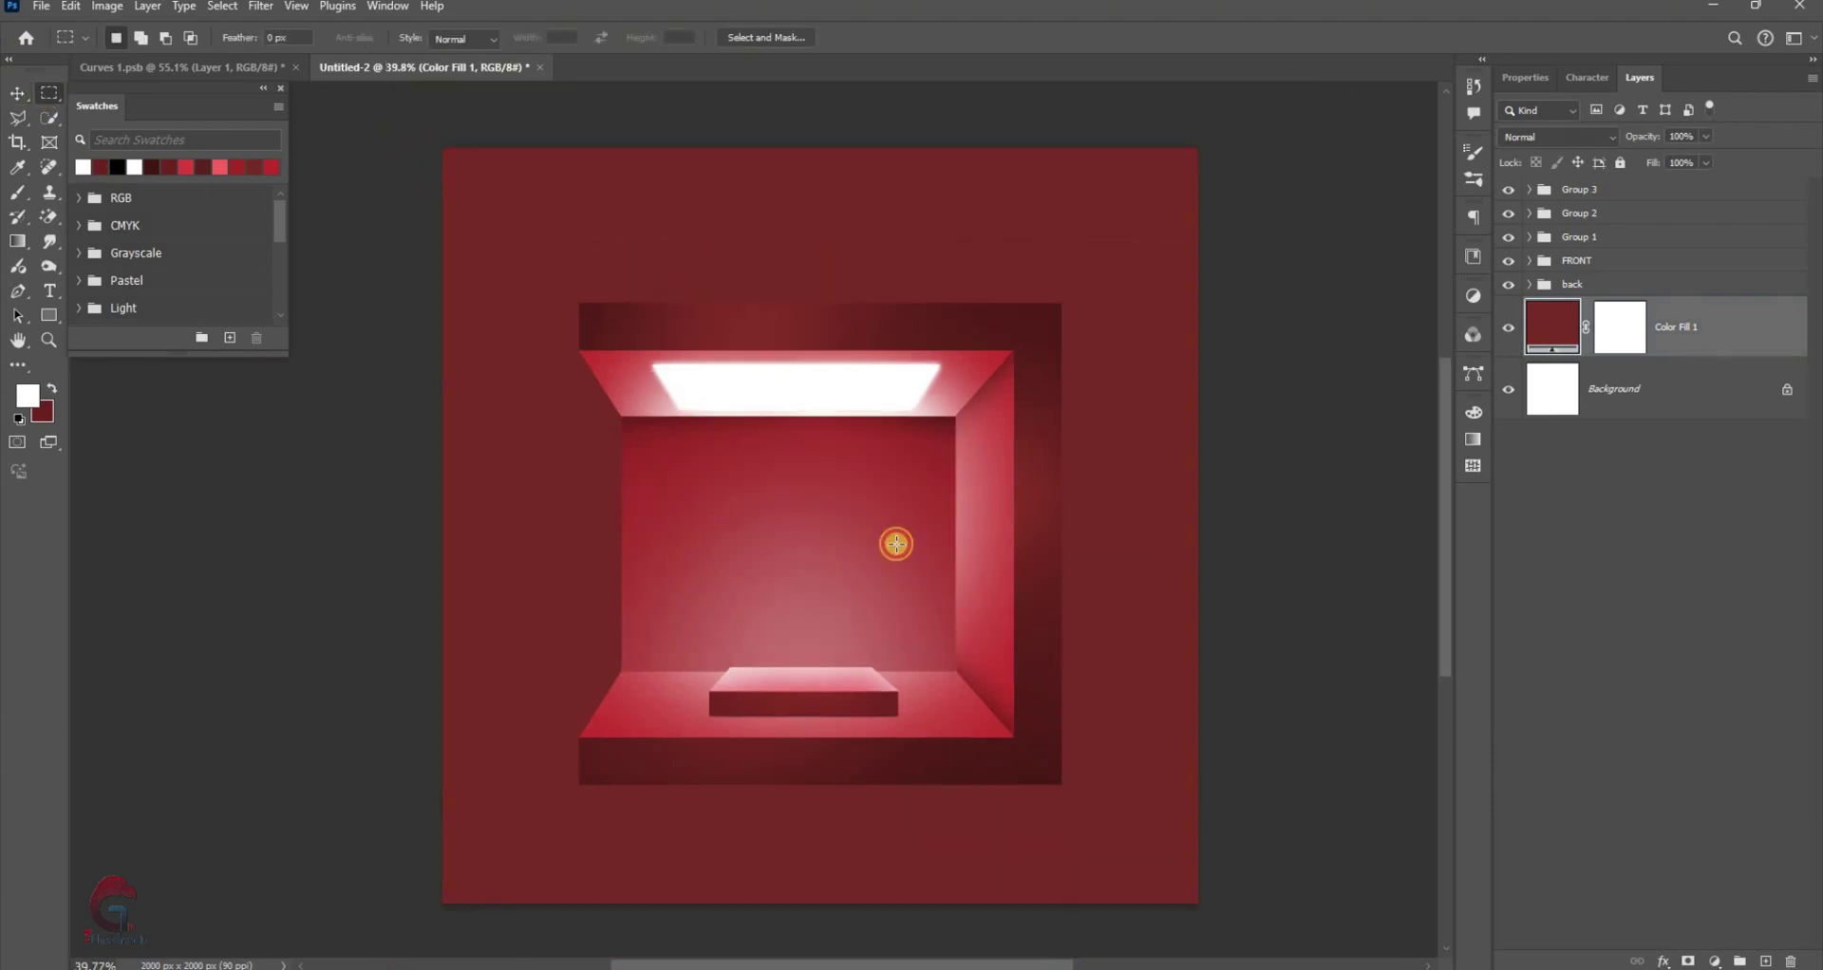
{"action": "left_click_drag", "start_coordinate": [442, 148], "coordinate": [1289, 668]}
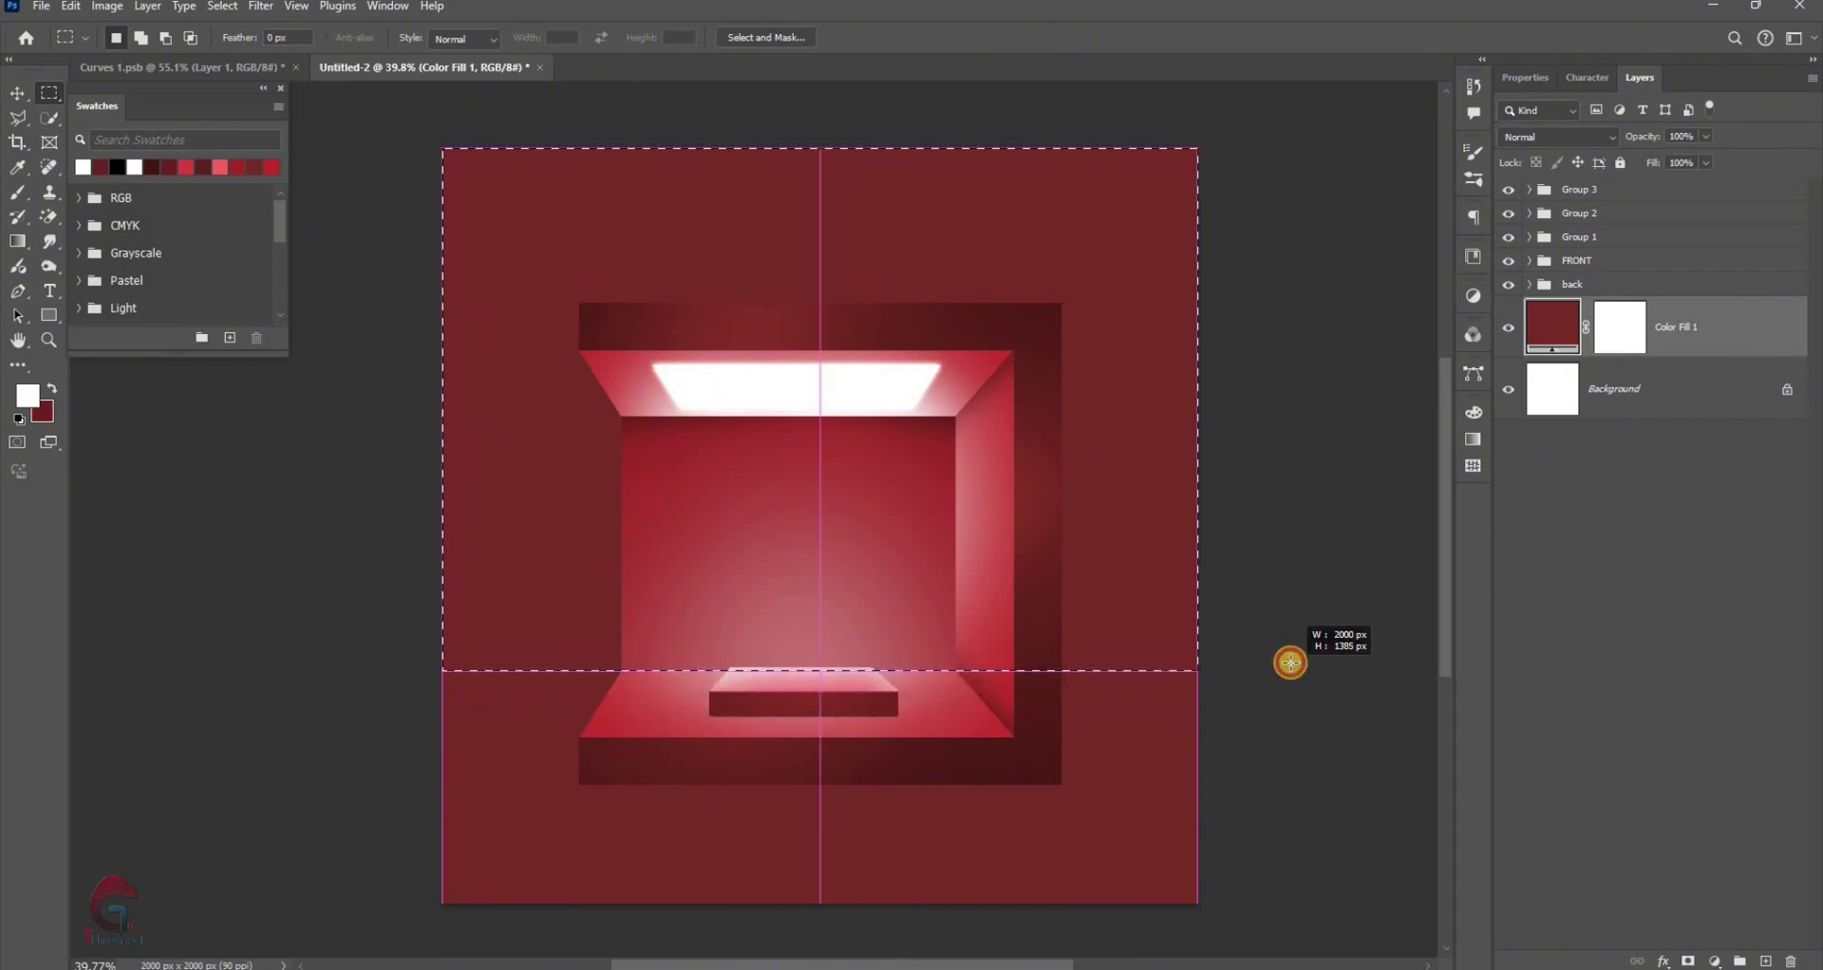
{"action": "left_click_drag", "start_coordinate": [1289, 668], "coordinate": [1289, 639]}
{"action": "left_click_drag", "start_coordinate": [1513, 541], "coordinate": [1519, 551]}
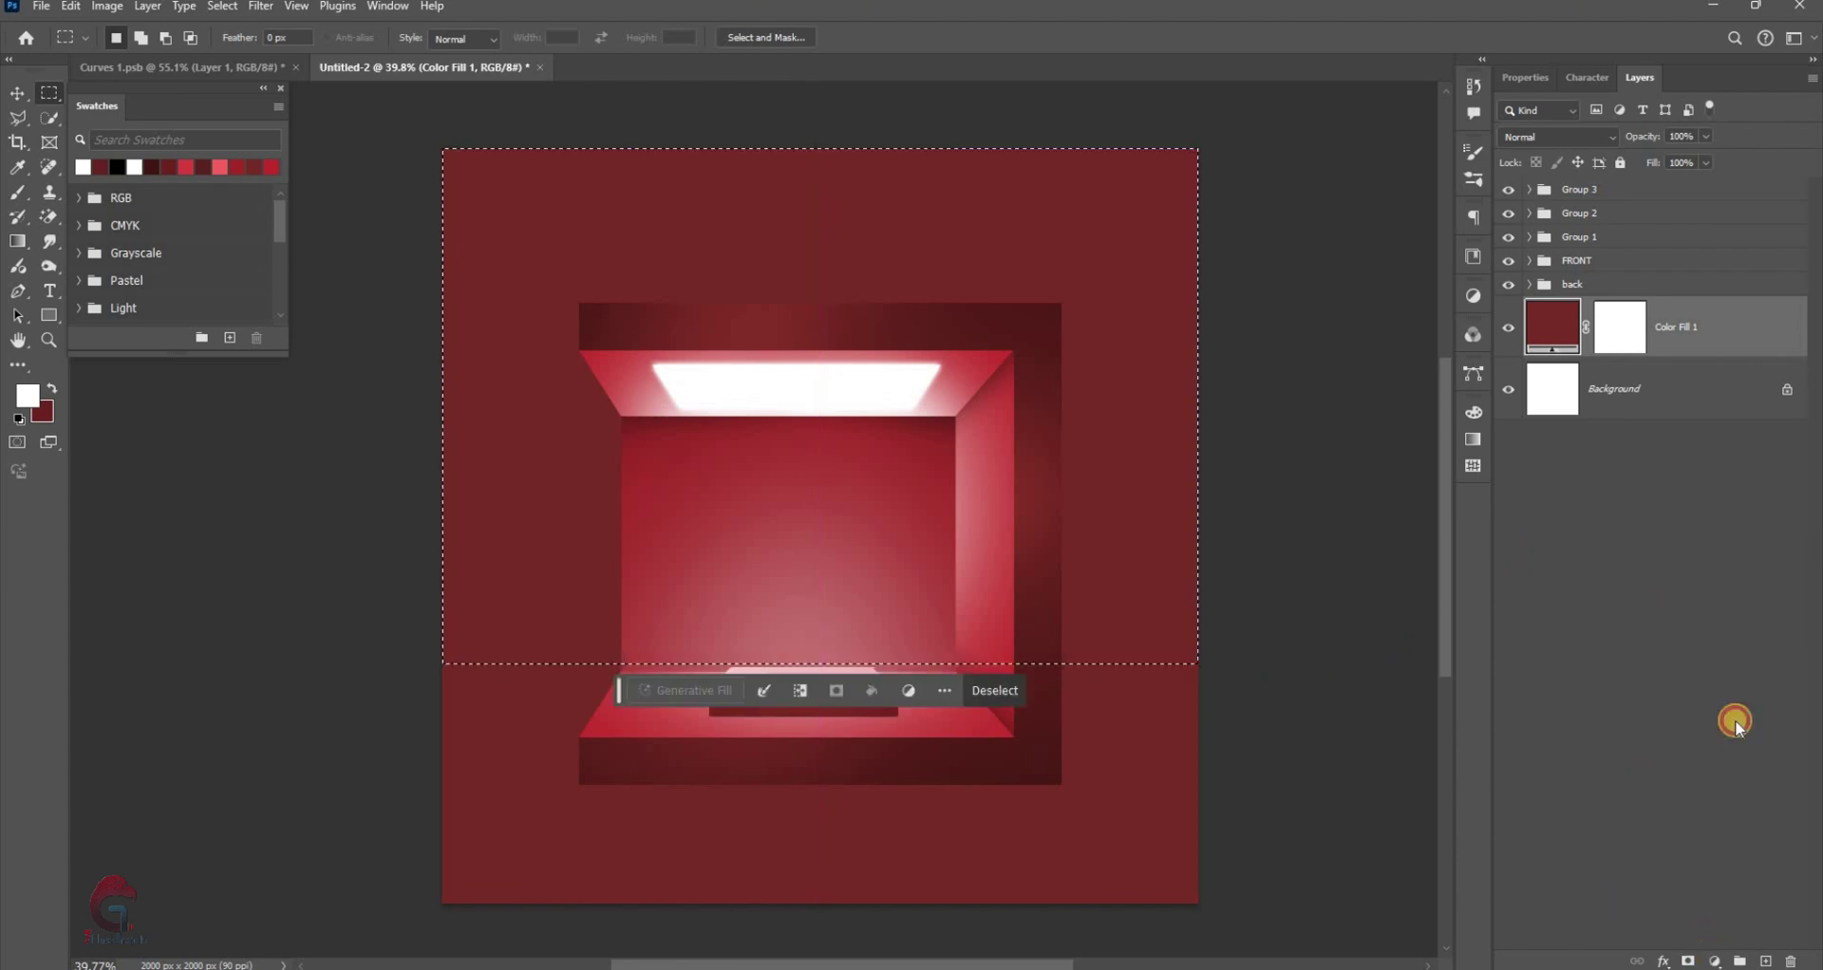
{"action": "left_click", "coordinate": [1715, 962]}
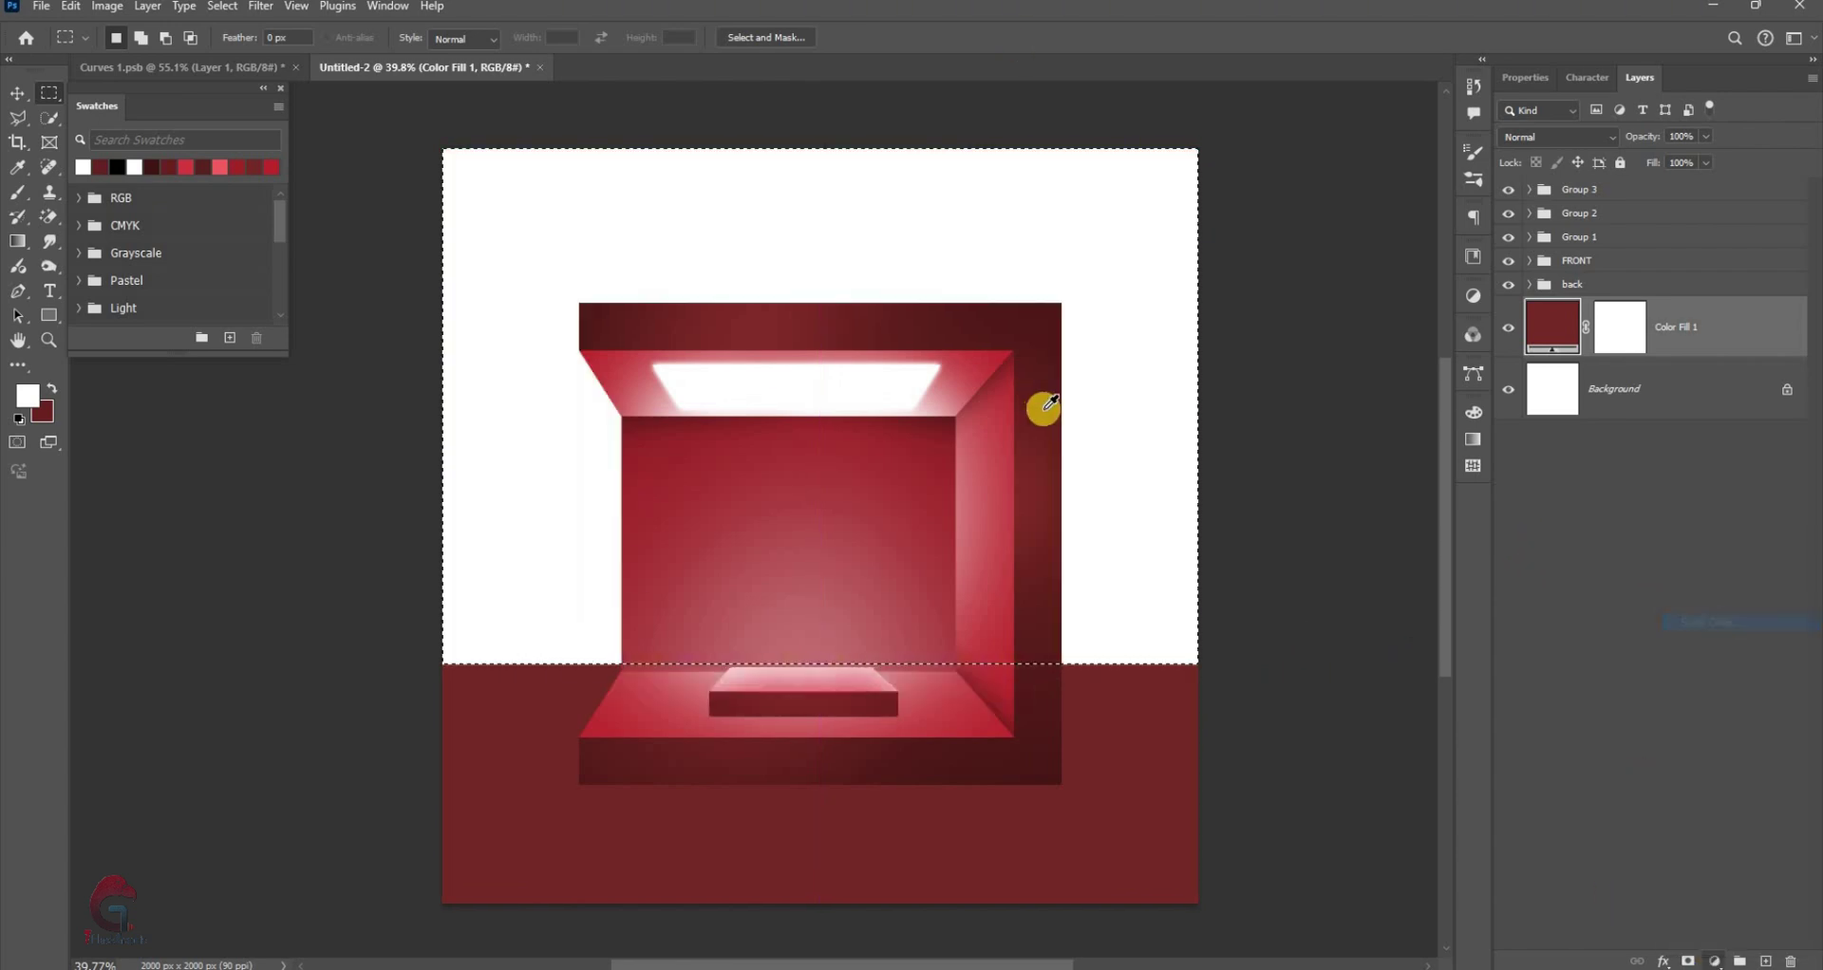
{"action": "left_click", "coordinate": [1054, 432]}
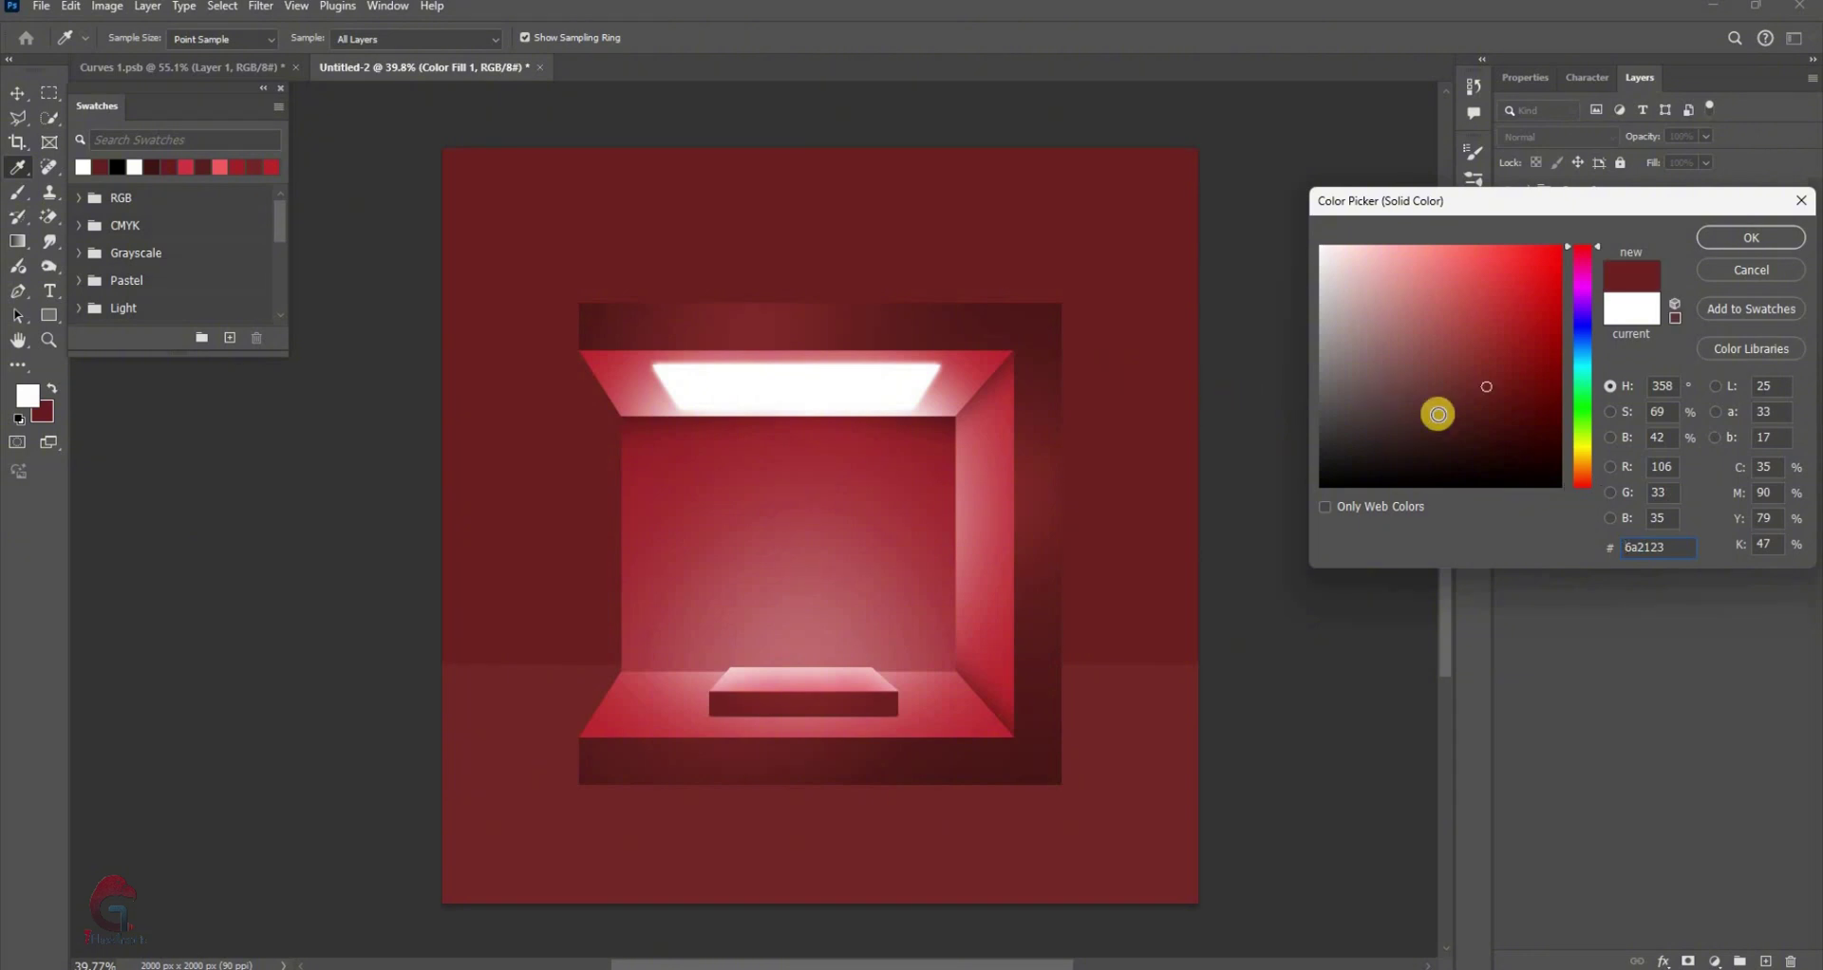
{"action": "left_click", "coordinate": [1494, 404]}
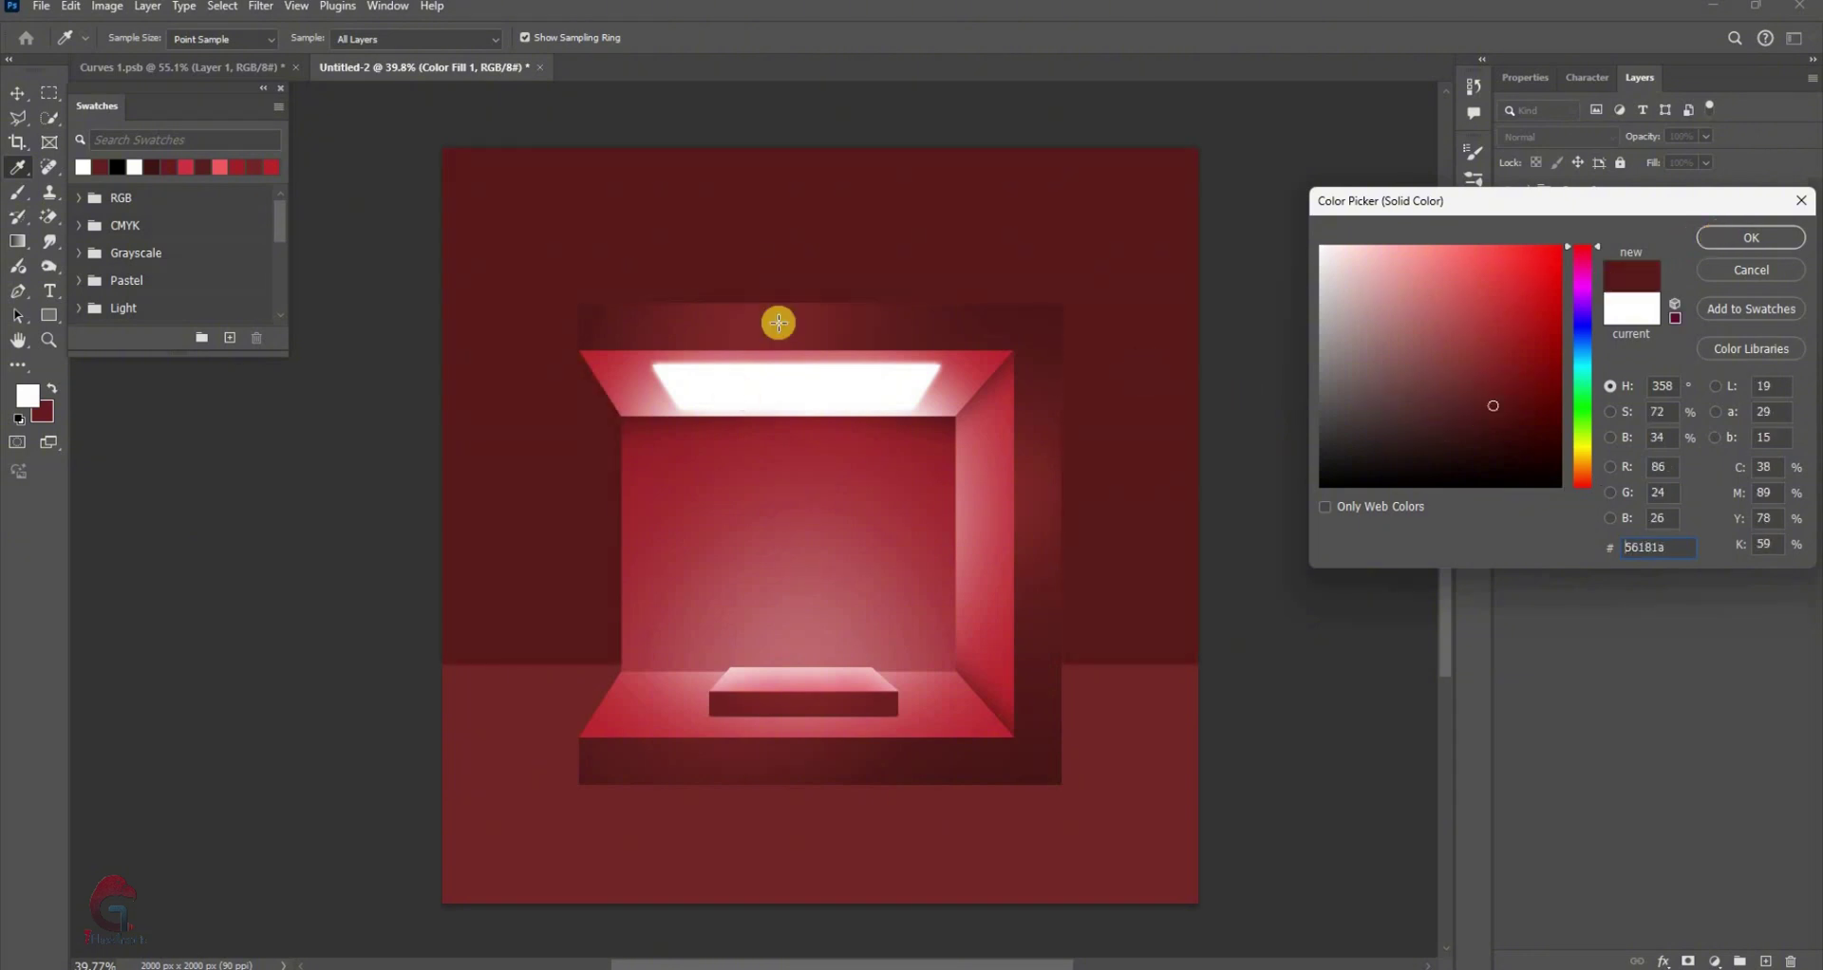
{"action": "key", "text": "Return"}
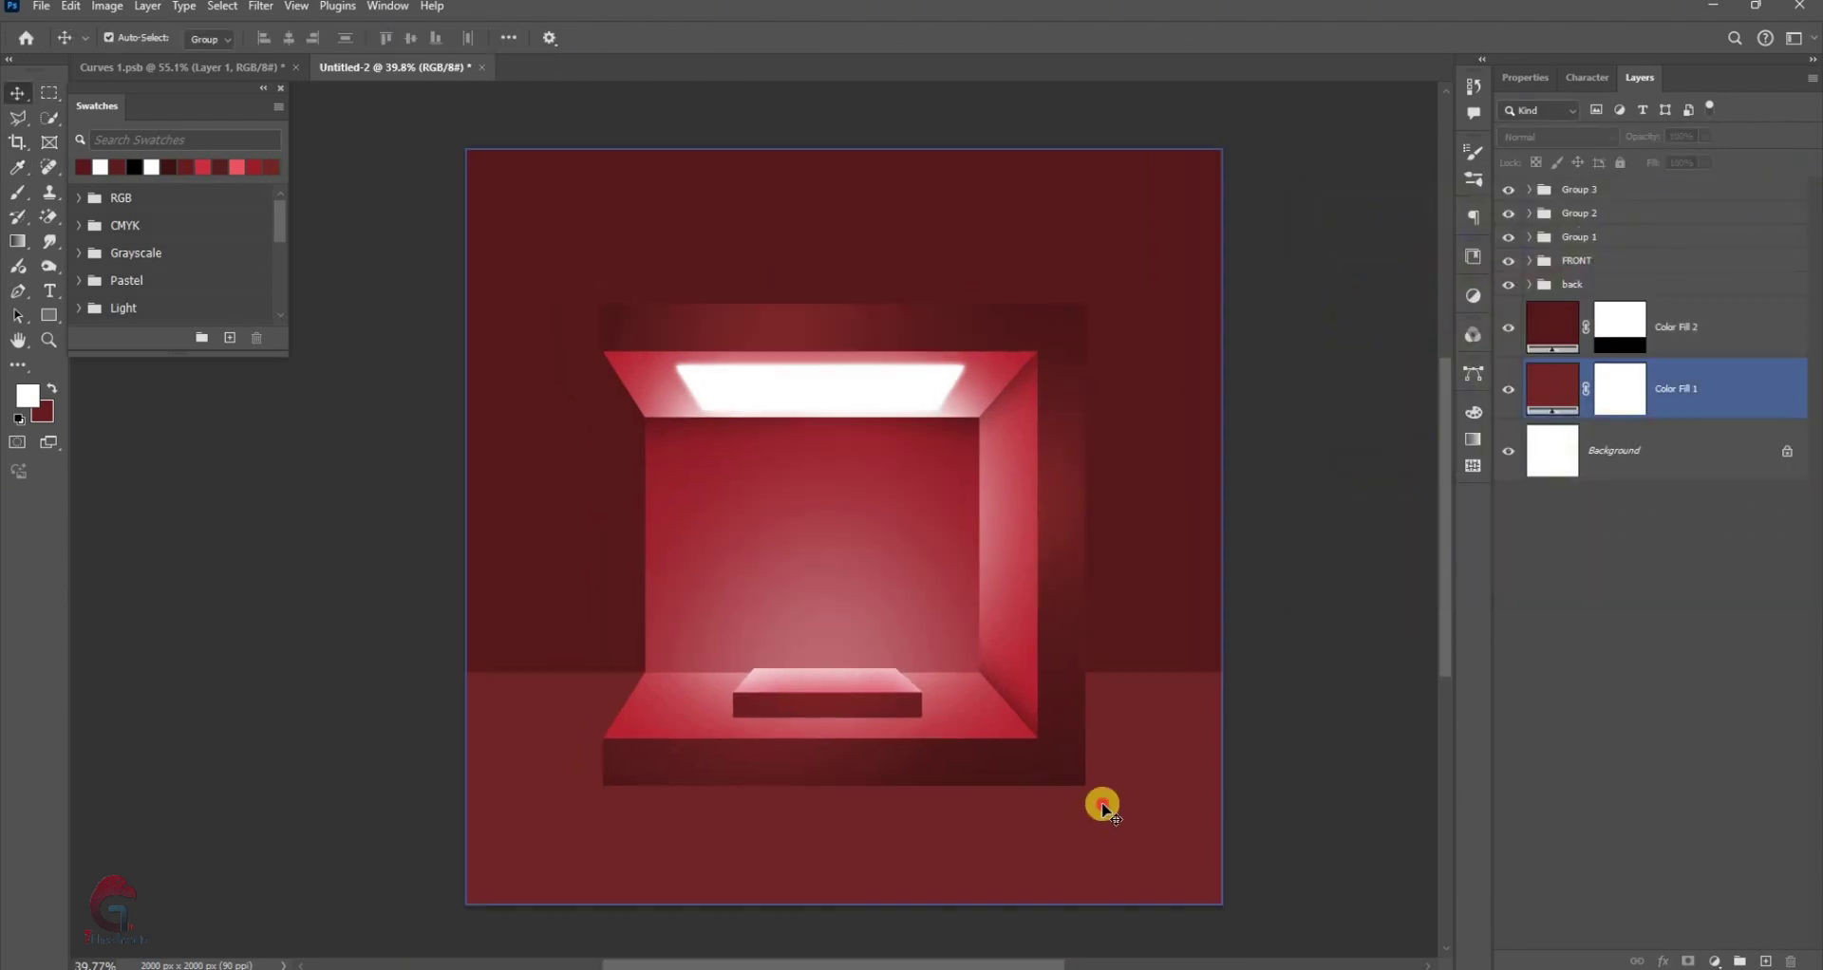
Lighten Color Fill 1's floor band to maroon #792b2d
{"action": "scroll", "coordinate": [1101, 807], "scroll_direction": "up", "scroll_amount": 1}
{"action": "left_click", "coordinate": [1548, 390]}
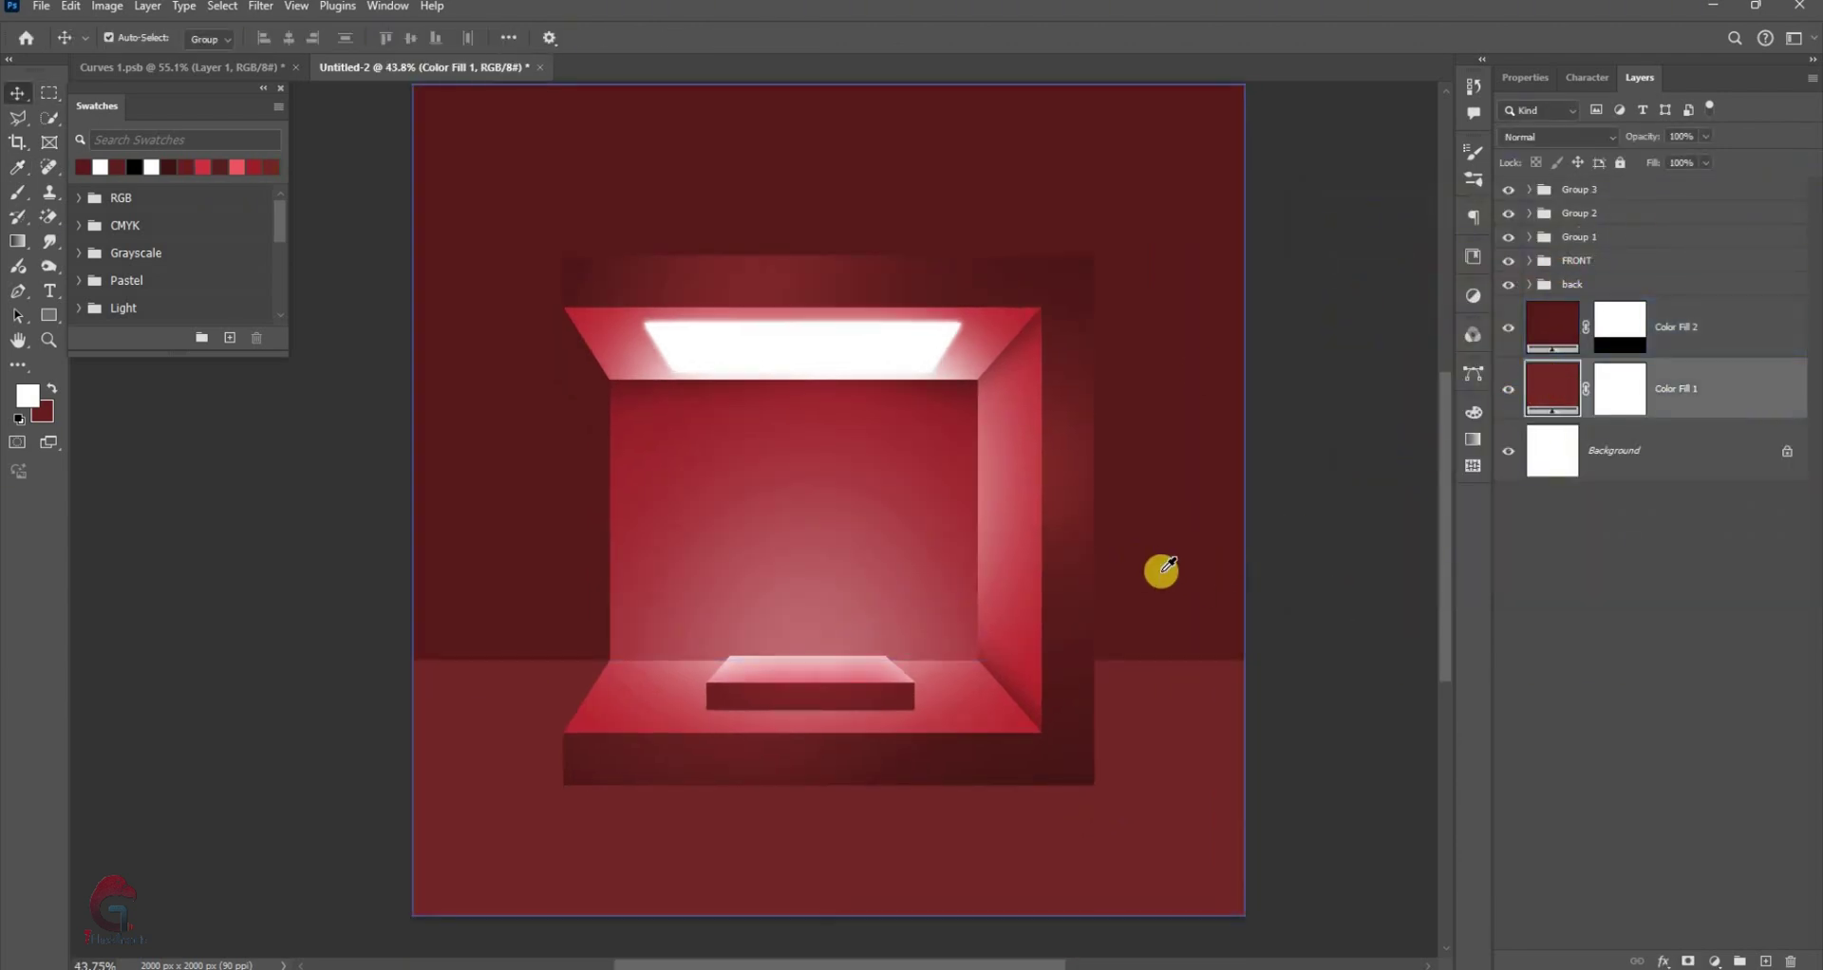
{"action": "double_click", "coordinate": [1553, 389]}
{"action": "left_click", "coordinate": [1494, 404]}
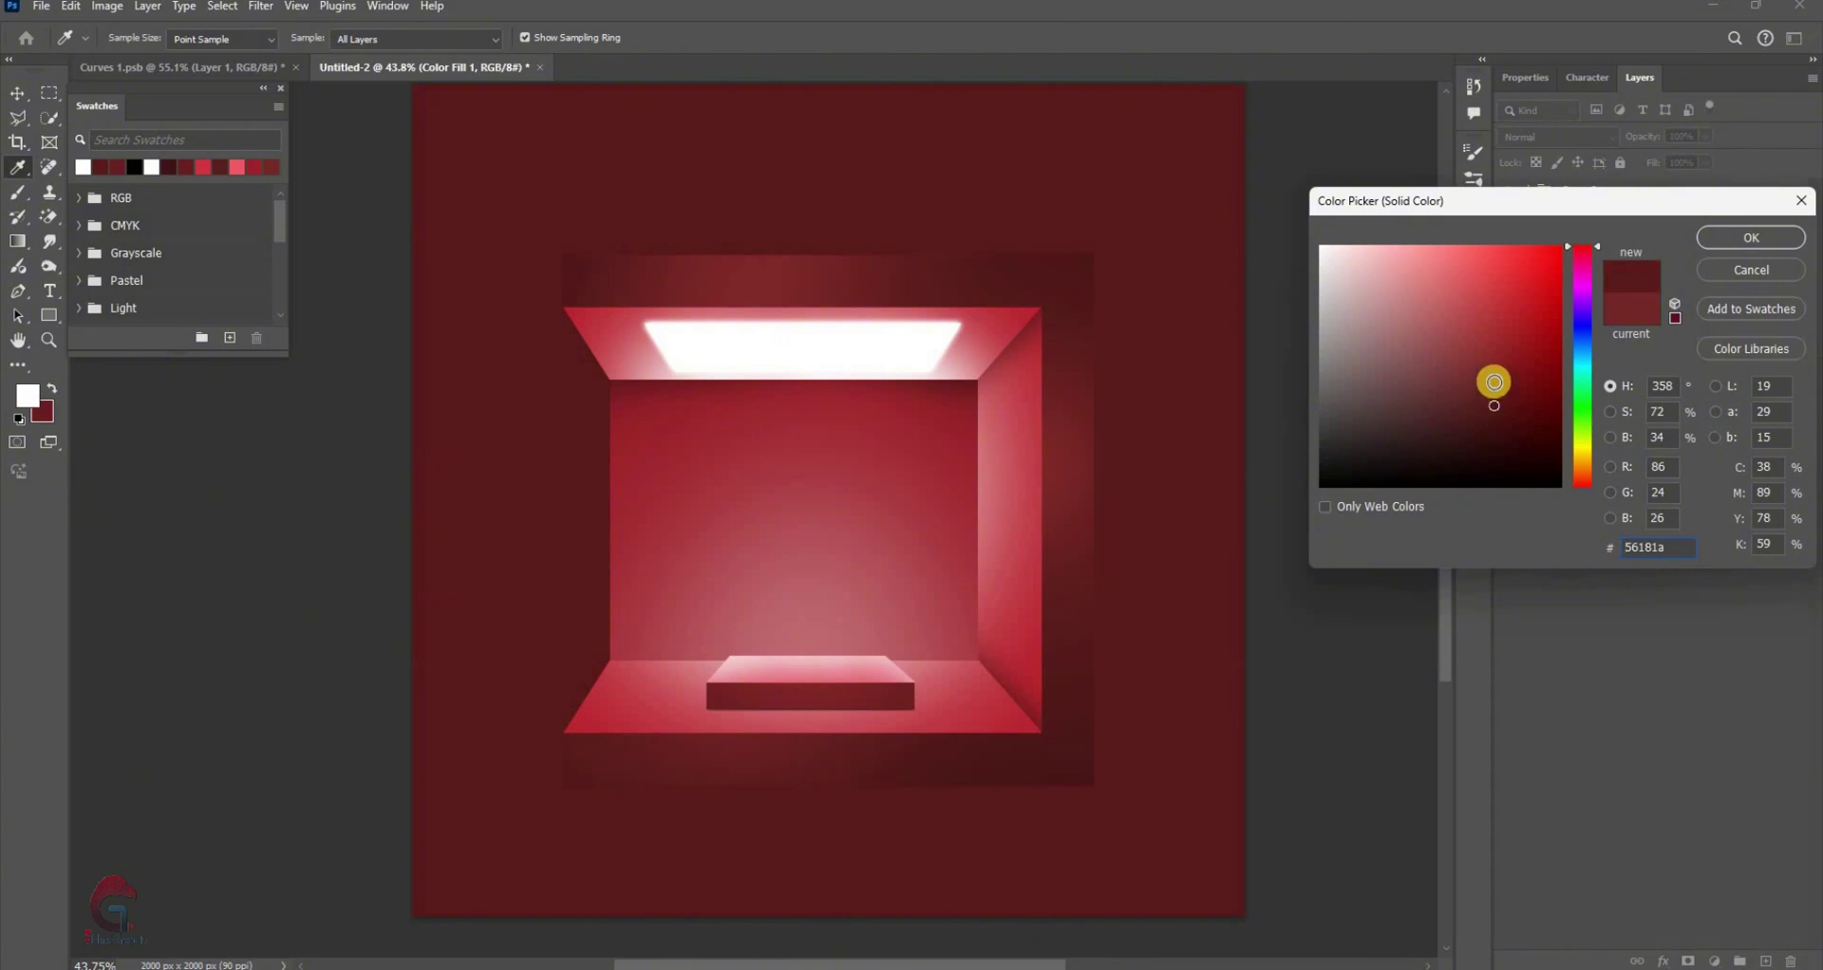
{"action": "left_click", "coordinate": [1493, 381]}
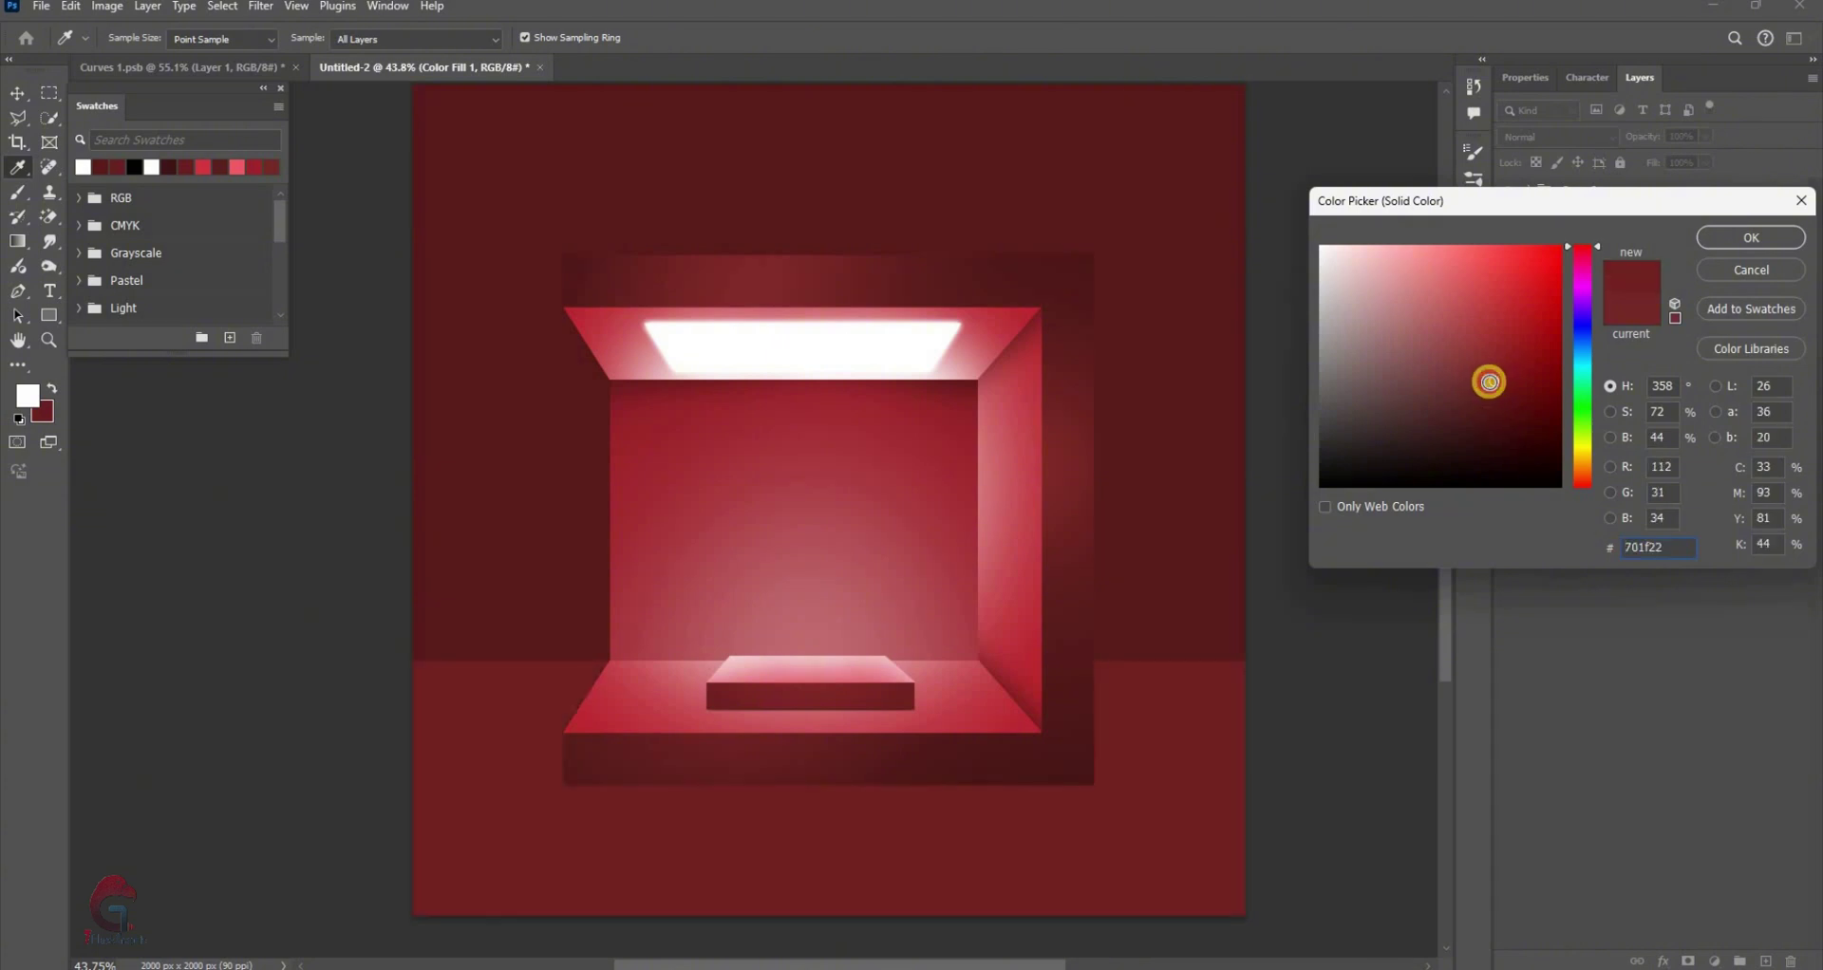
{"action": "left_click", "coordinate": [1475, 372]}
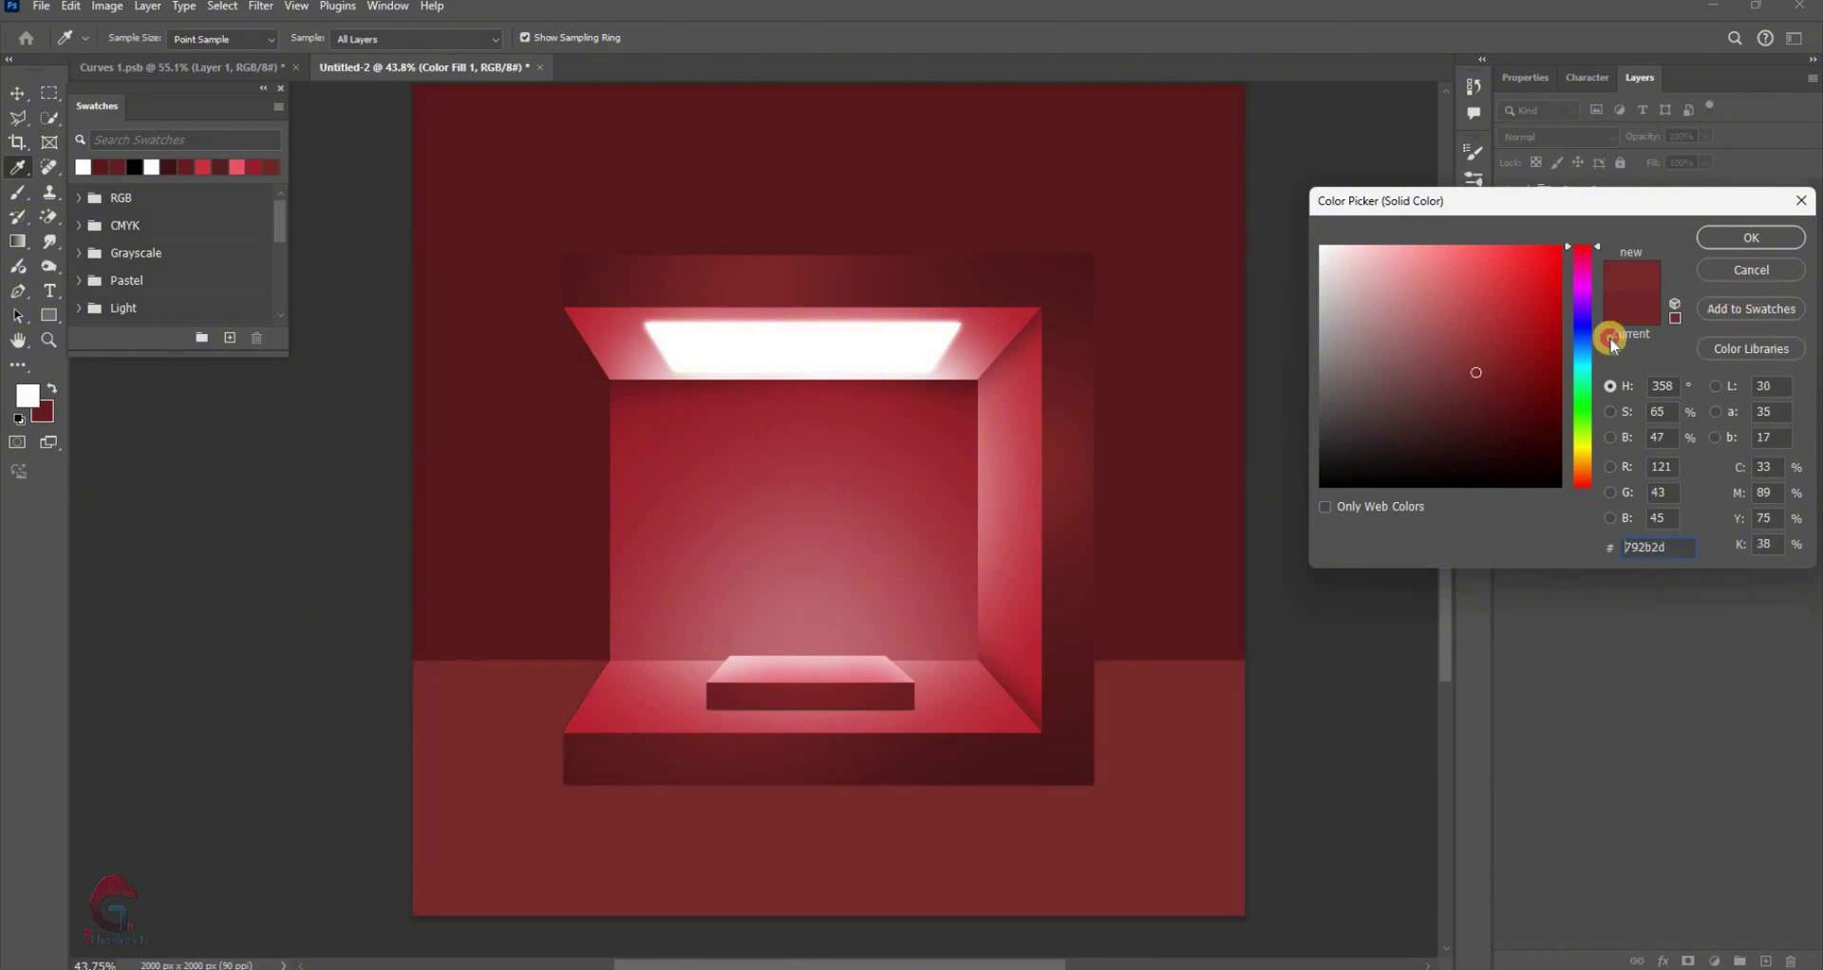
{"action": "key", "text": "Return"}
{"action": "scroll", "coordinate": [1004, 693], "scroll_direction": "down", "scroll_amount": 1}
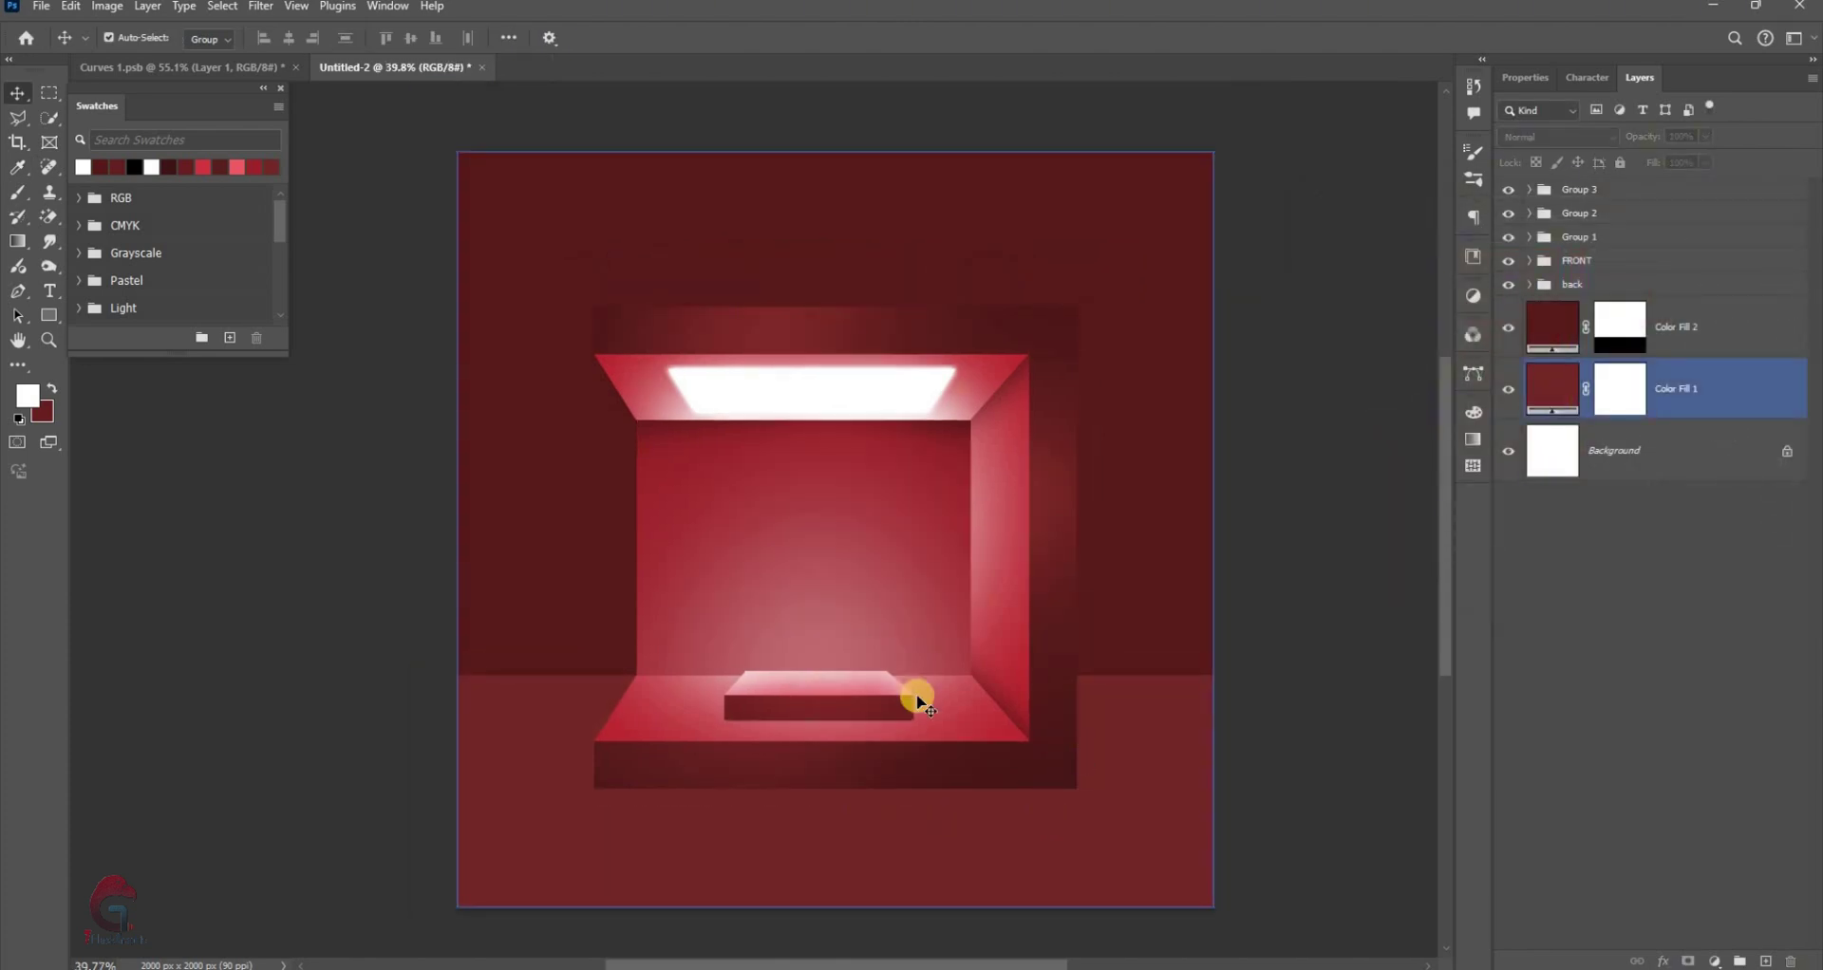
{"action": "scroll", "coordinate": [918, 701], "scroll_direction": "up", "scroll_amount": 4}
{"action": "left_click", "coordinate": [789, 717]}
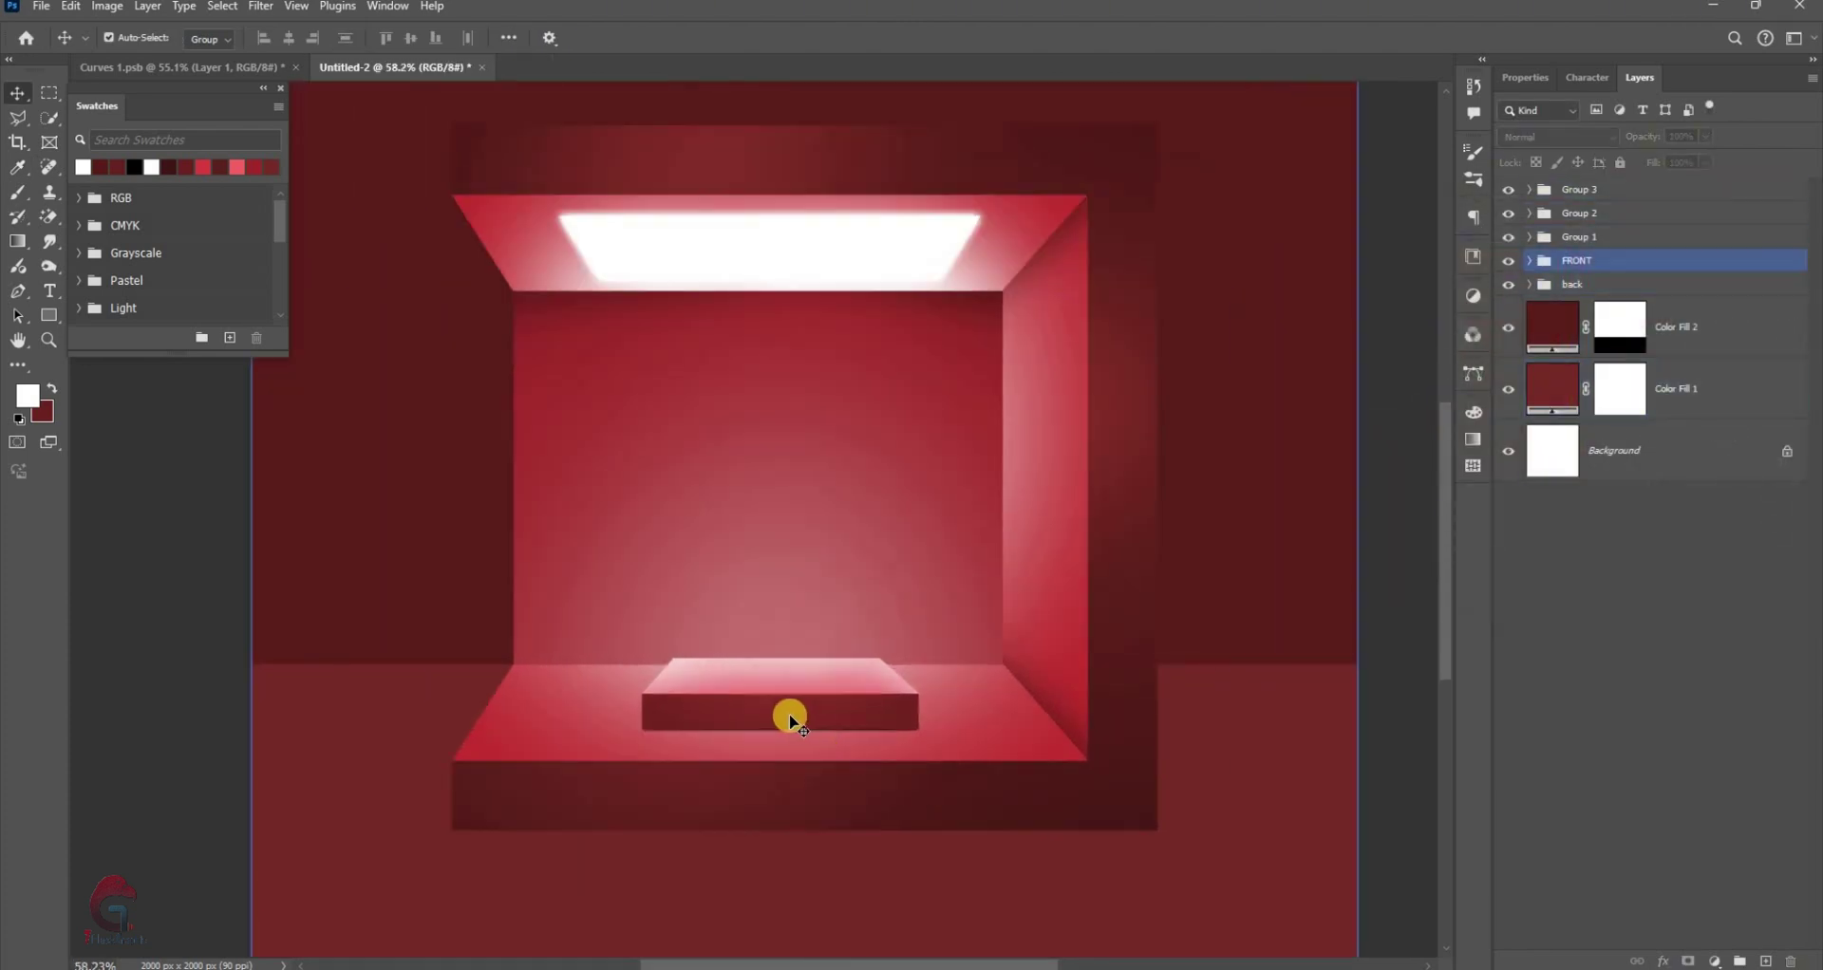
Give the FRONT group a Drop Shadow with Size 21 px
{"action": "left_click", "coordinate": [1571, 284]}
{"action": "left_click", "coordinate": [1516, 313]}
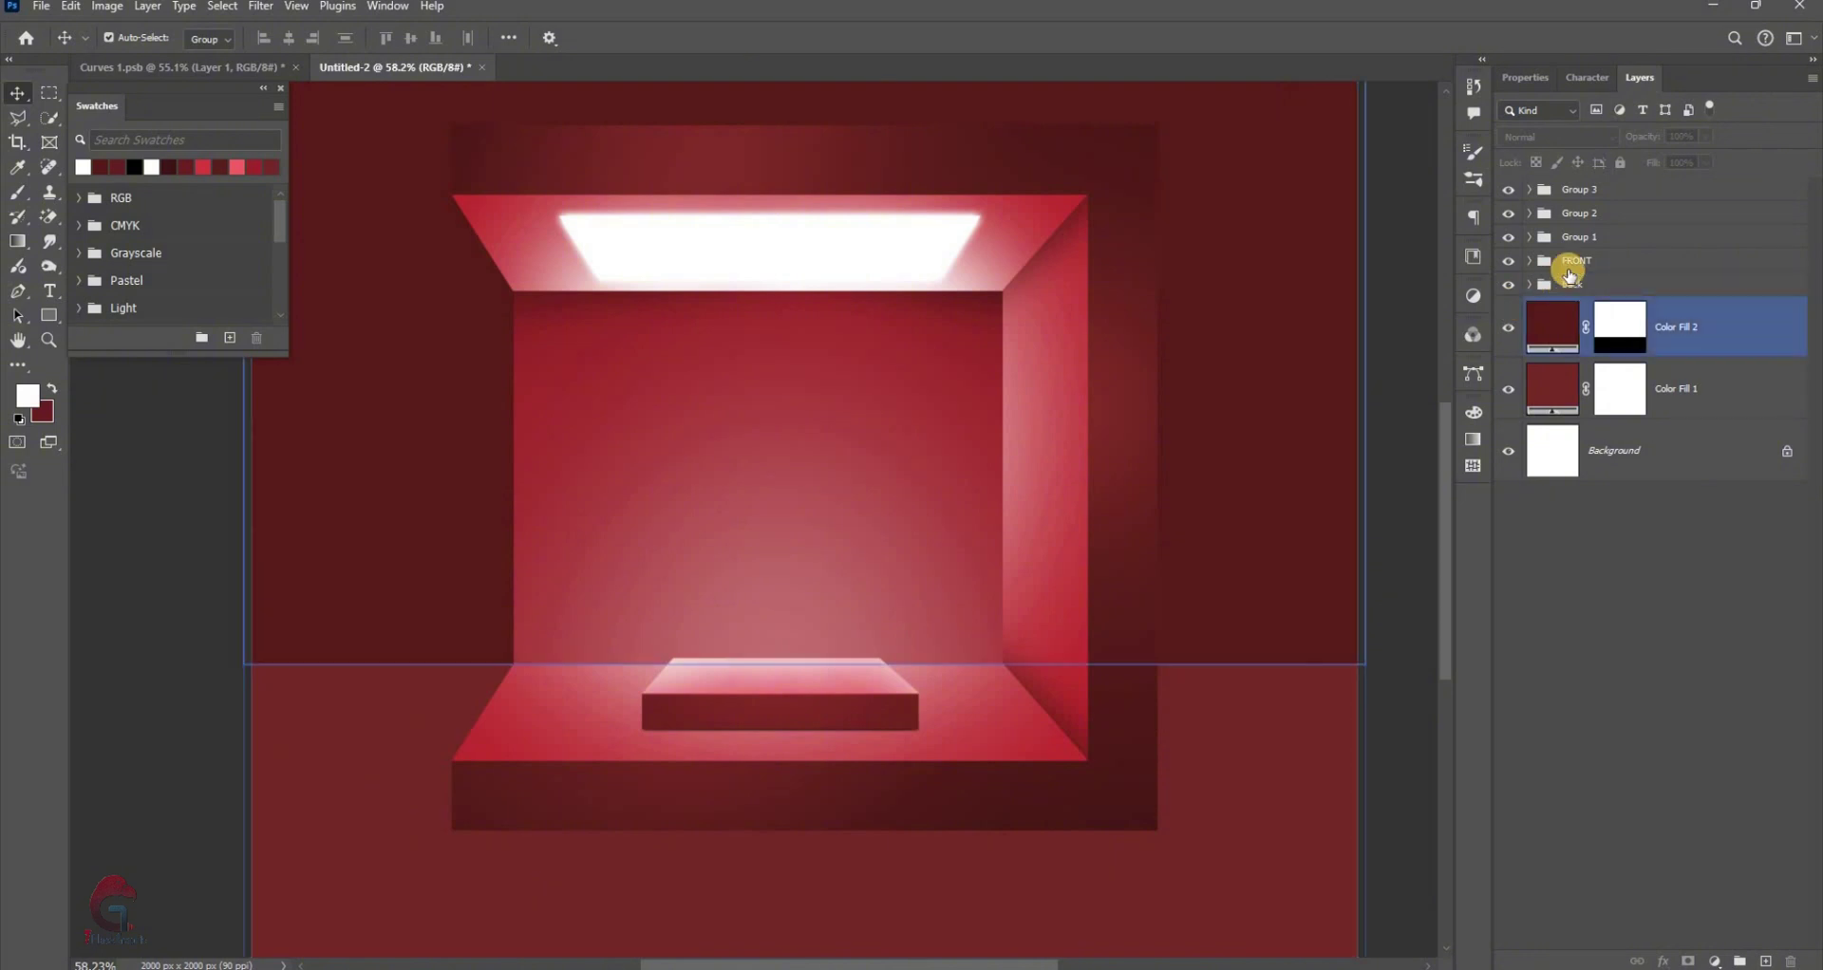
{"action": "left_click", "coordinate": [1574, 261]}
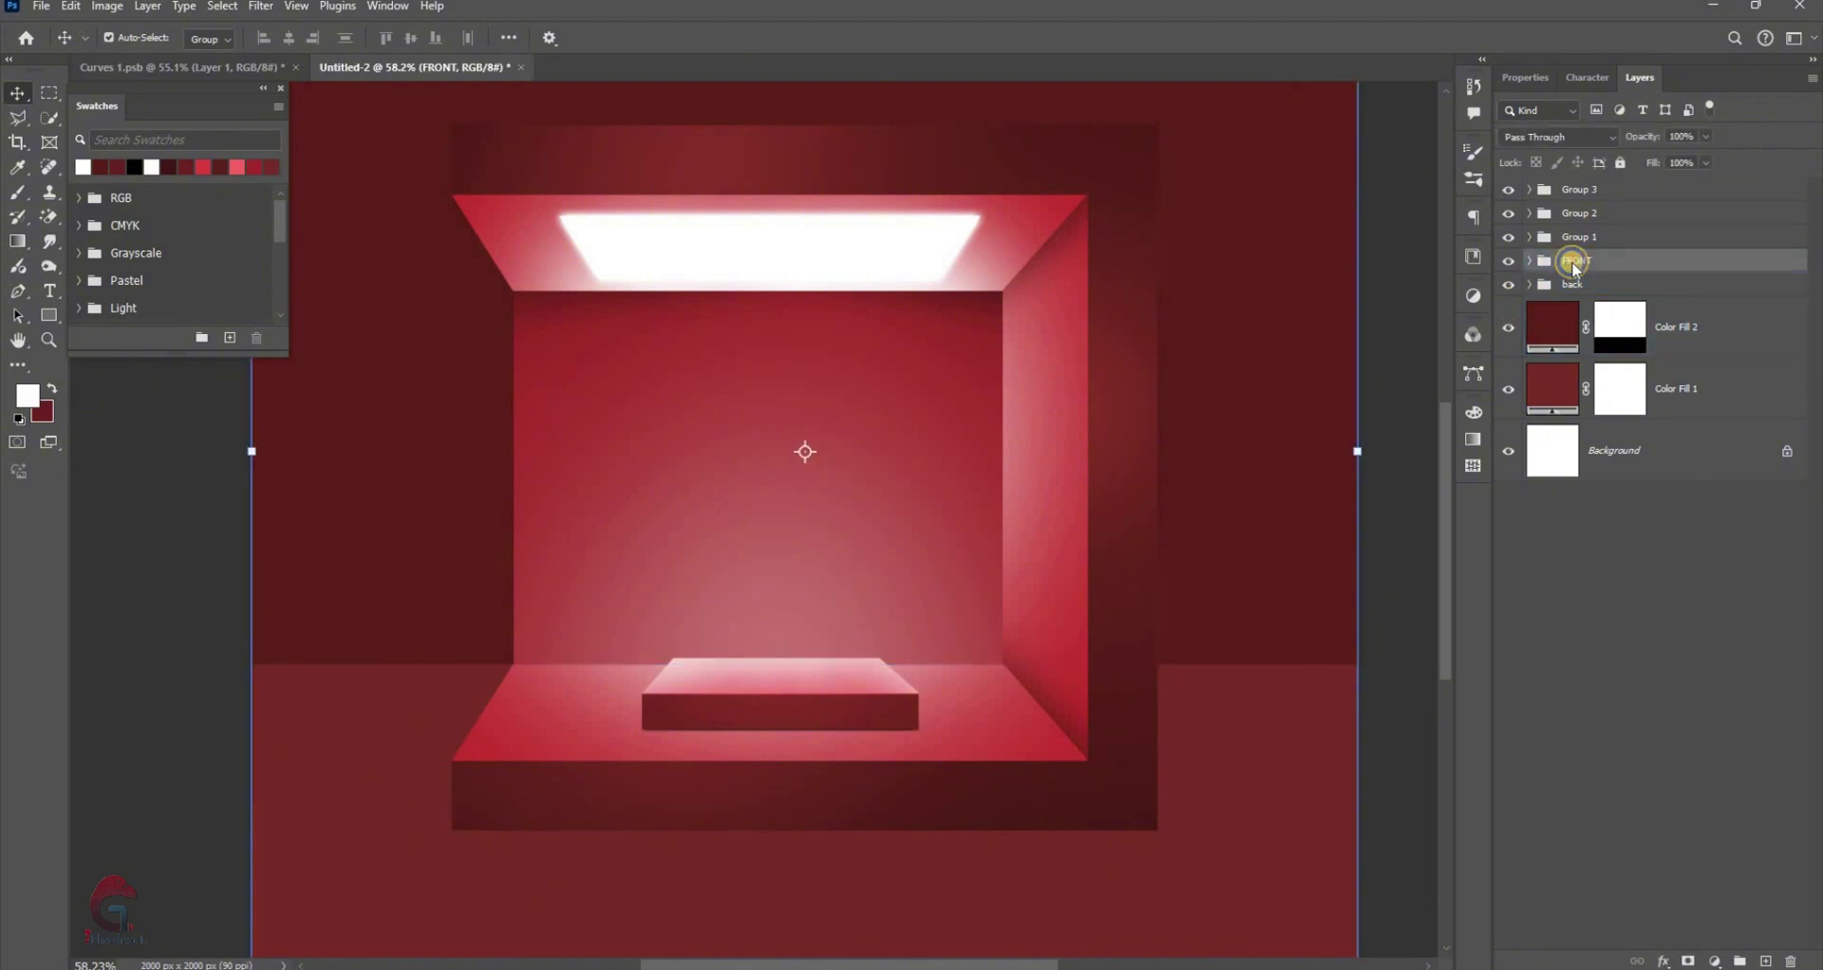
{"action": "right_click", "coordinate": [1578, 259]}
{"action": "left_click", "coordinate": [1383, 327]}
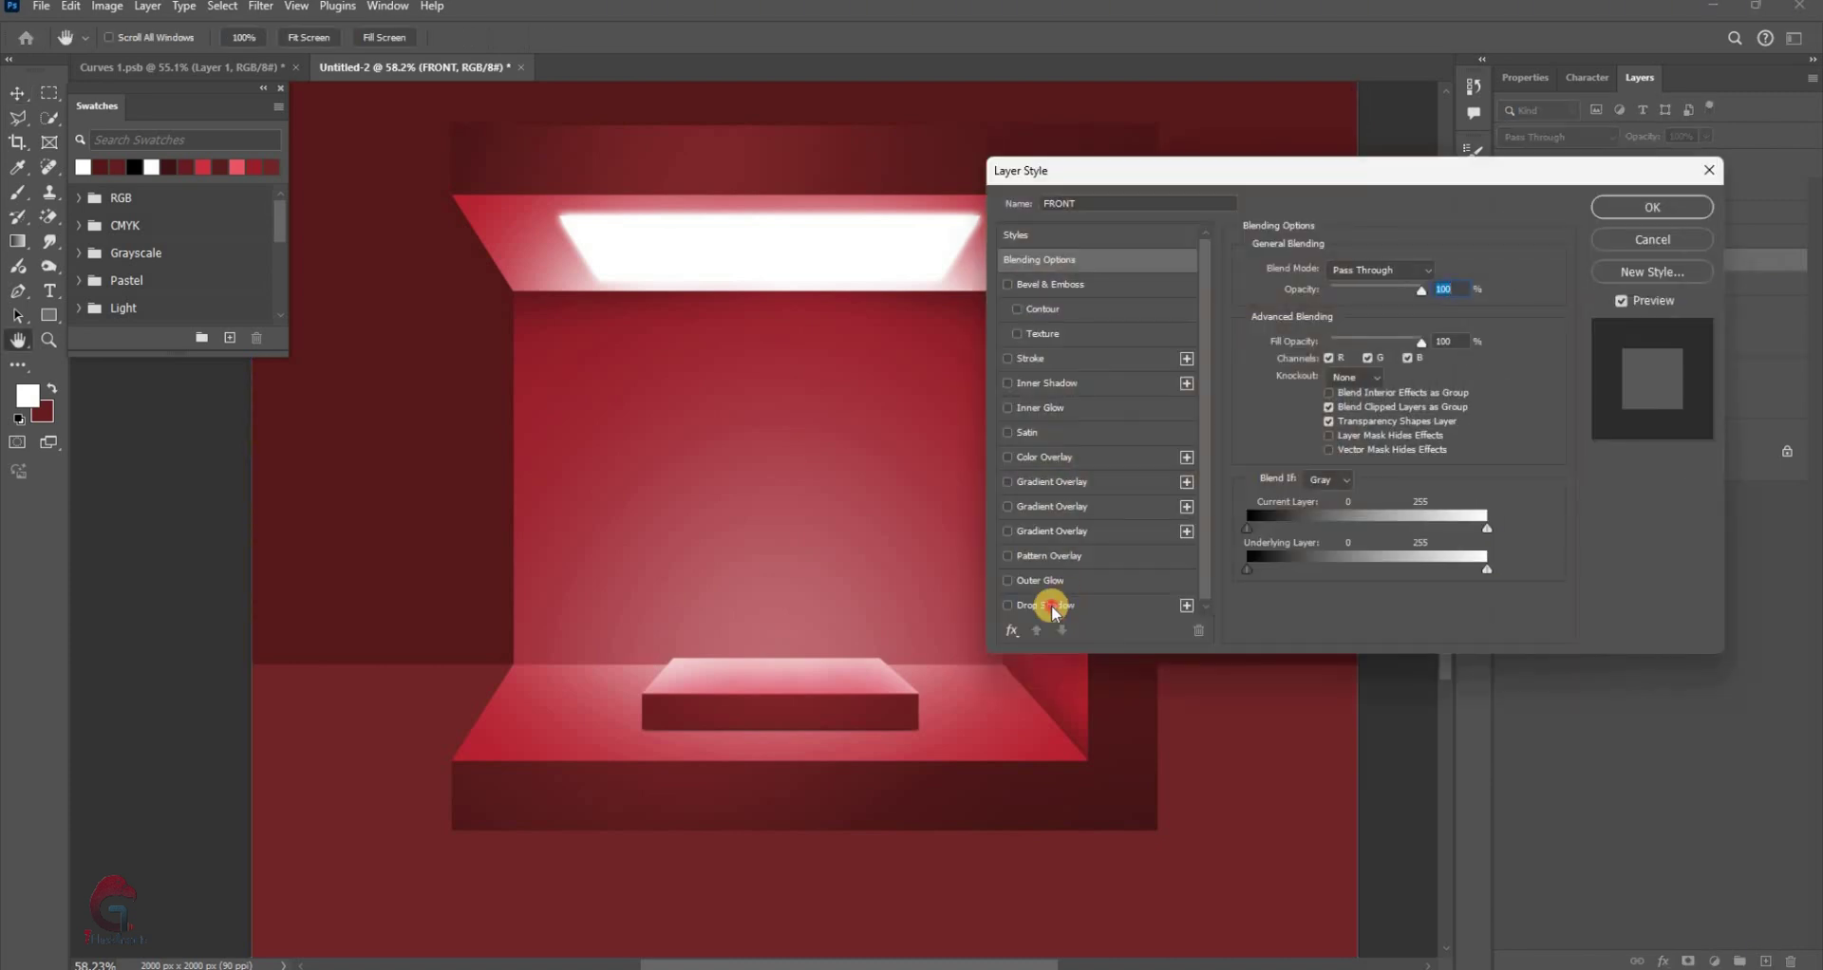
{"action": "left_click", "coordinate": [1172, 605]}
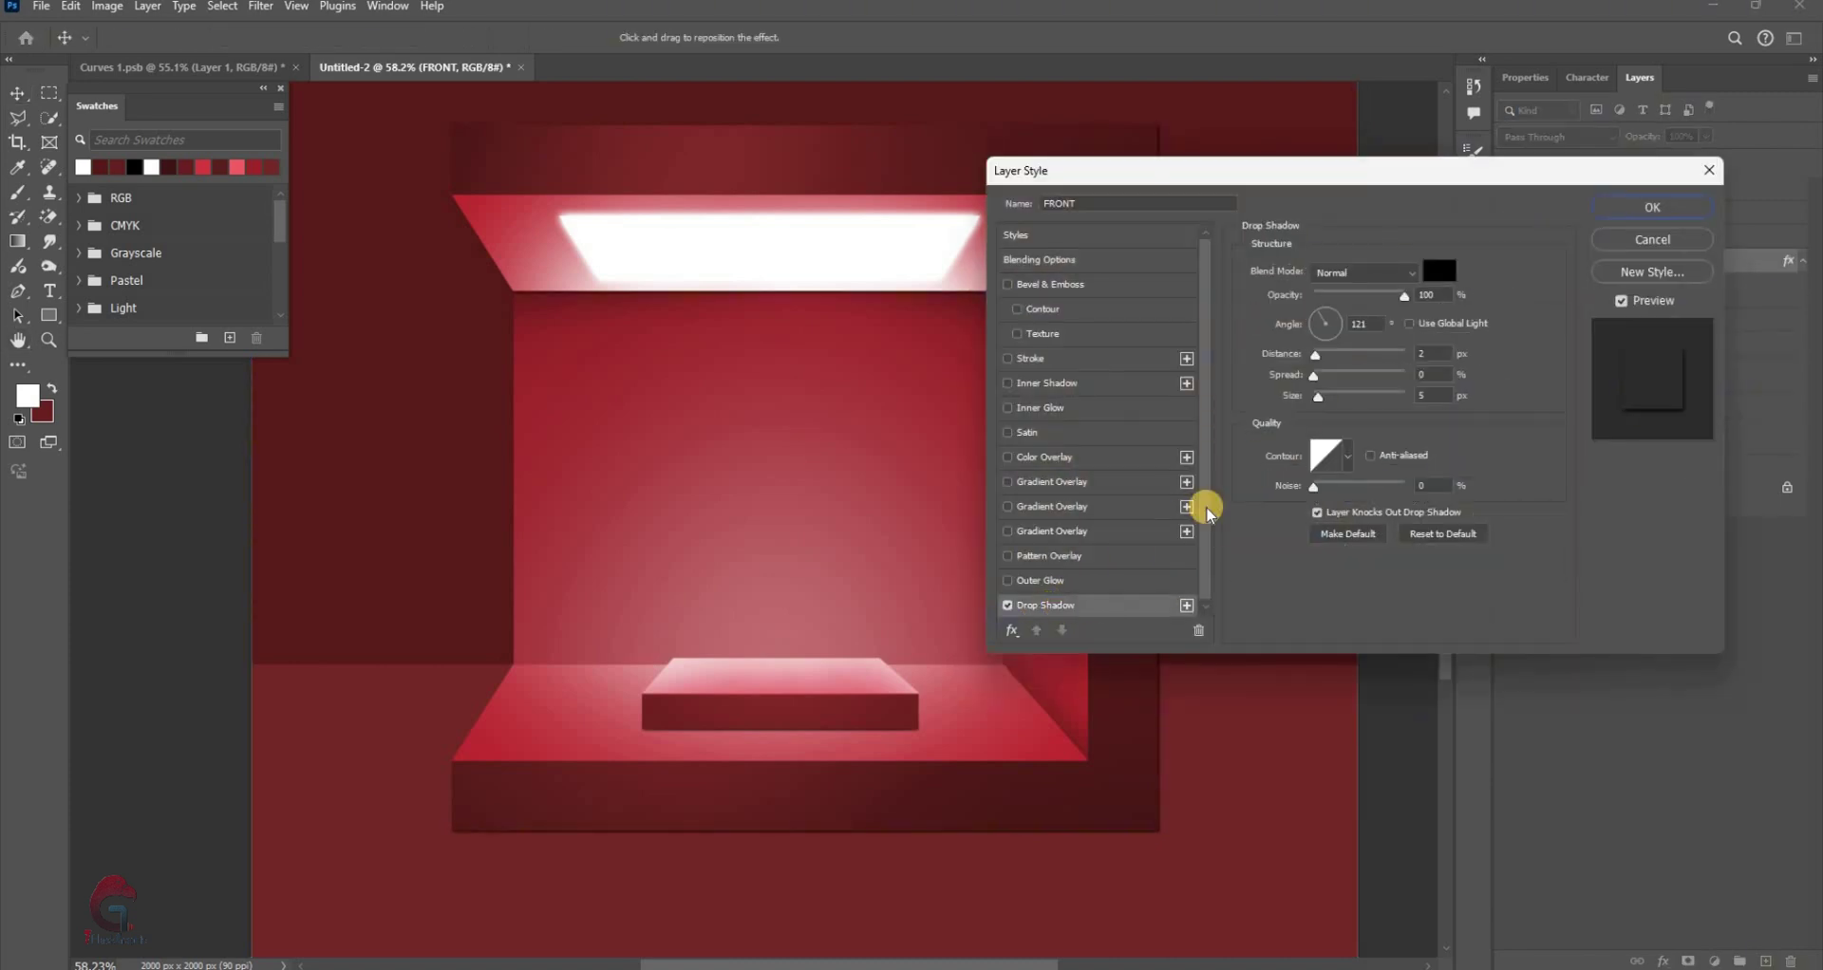
{"action": "left_click", "coordinate": [1330, 397]}
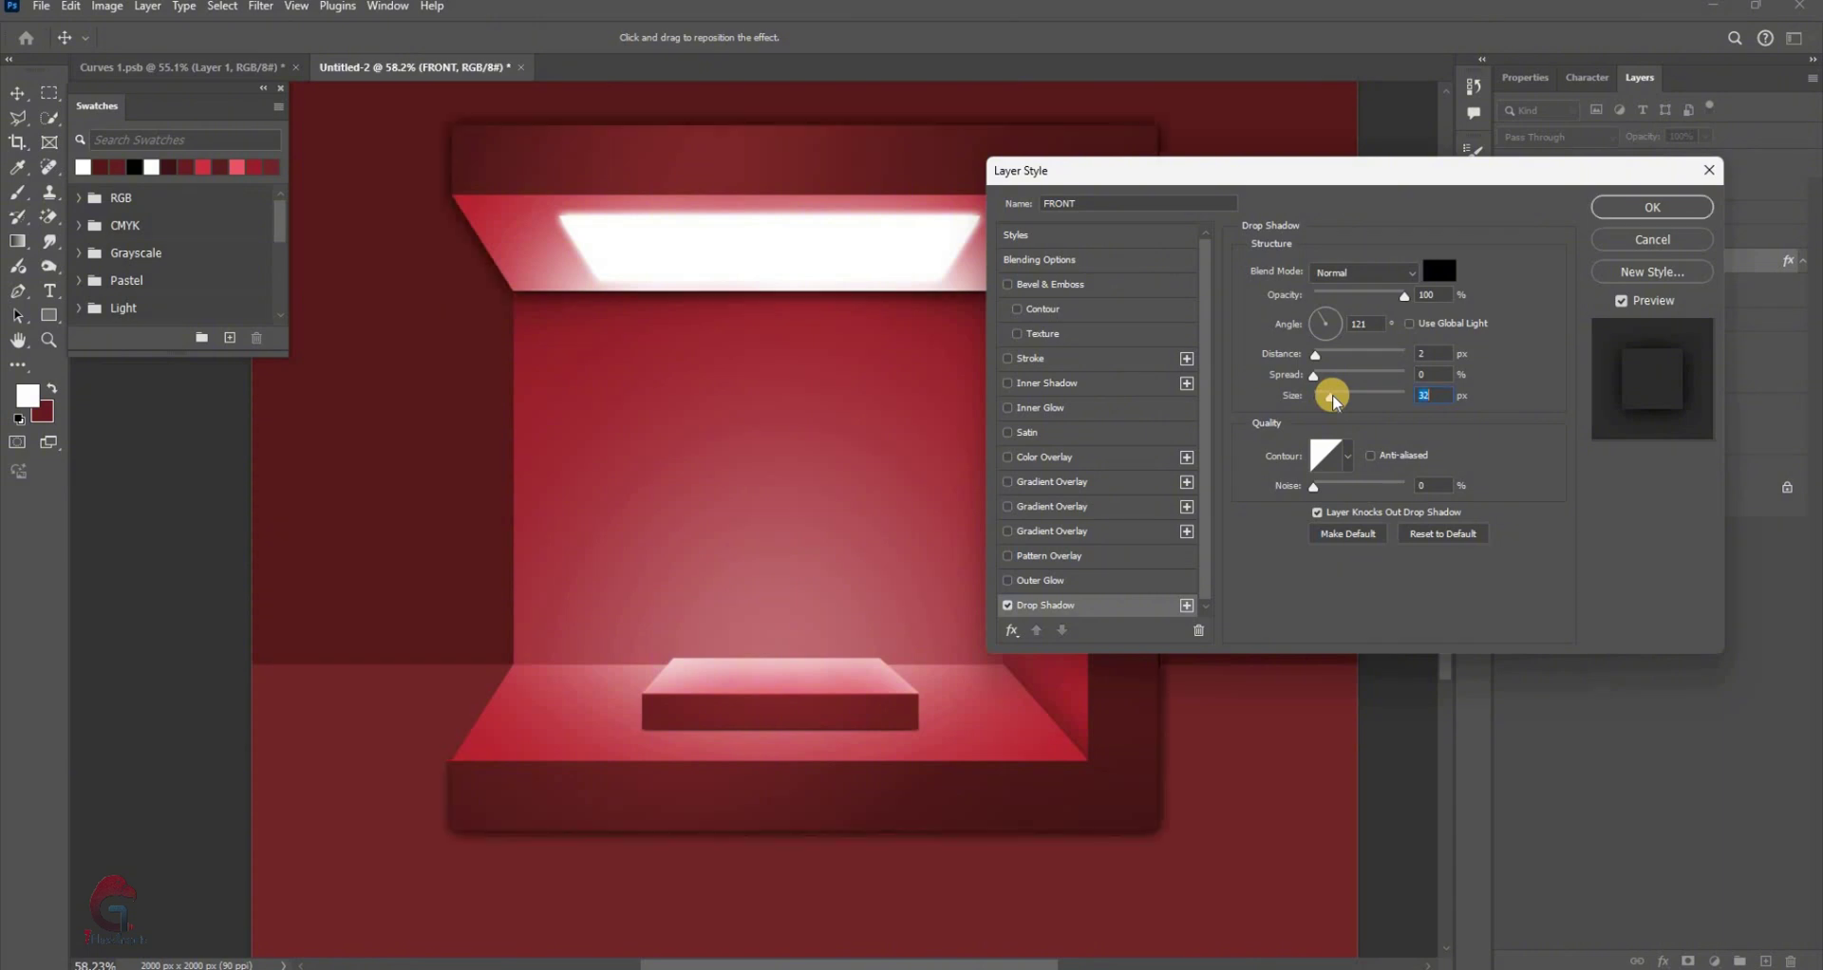
{"action": "left_click_drag", "start_coordinate": [1331, 397], "coordinate": [1324, 397]}
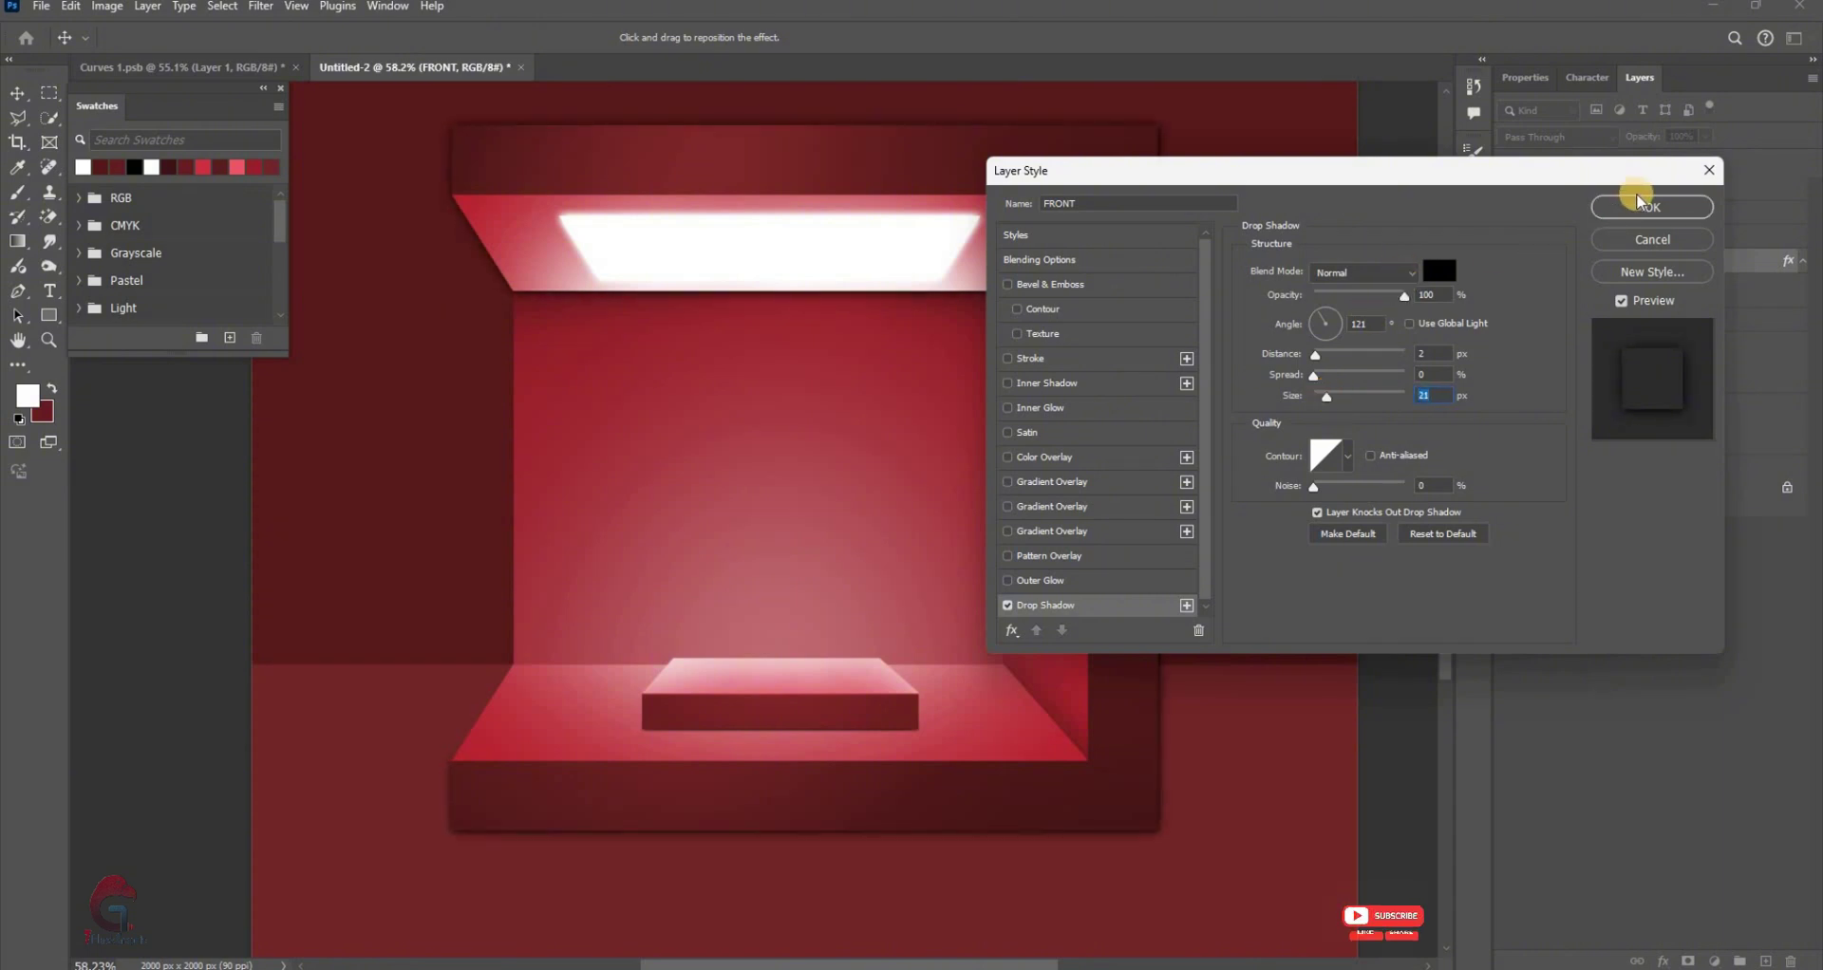
{"action": "left_click", "coordinate": [1641, 278]}
{"action": "left_click", "coordinate": [1652, 209]}
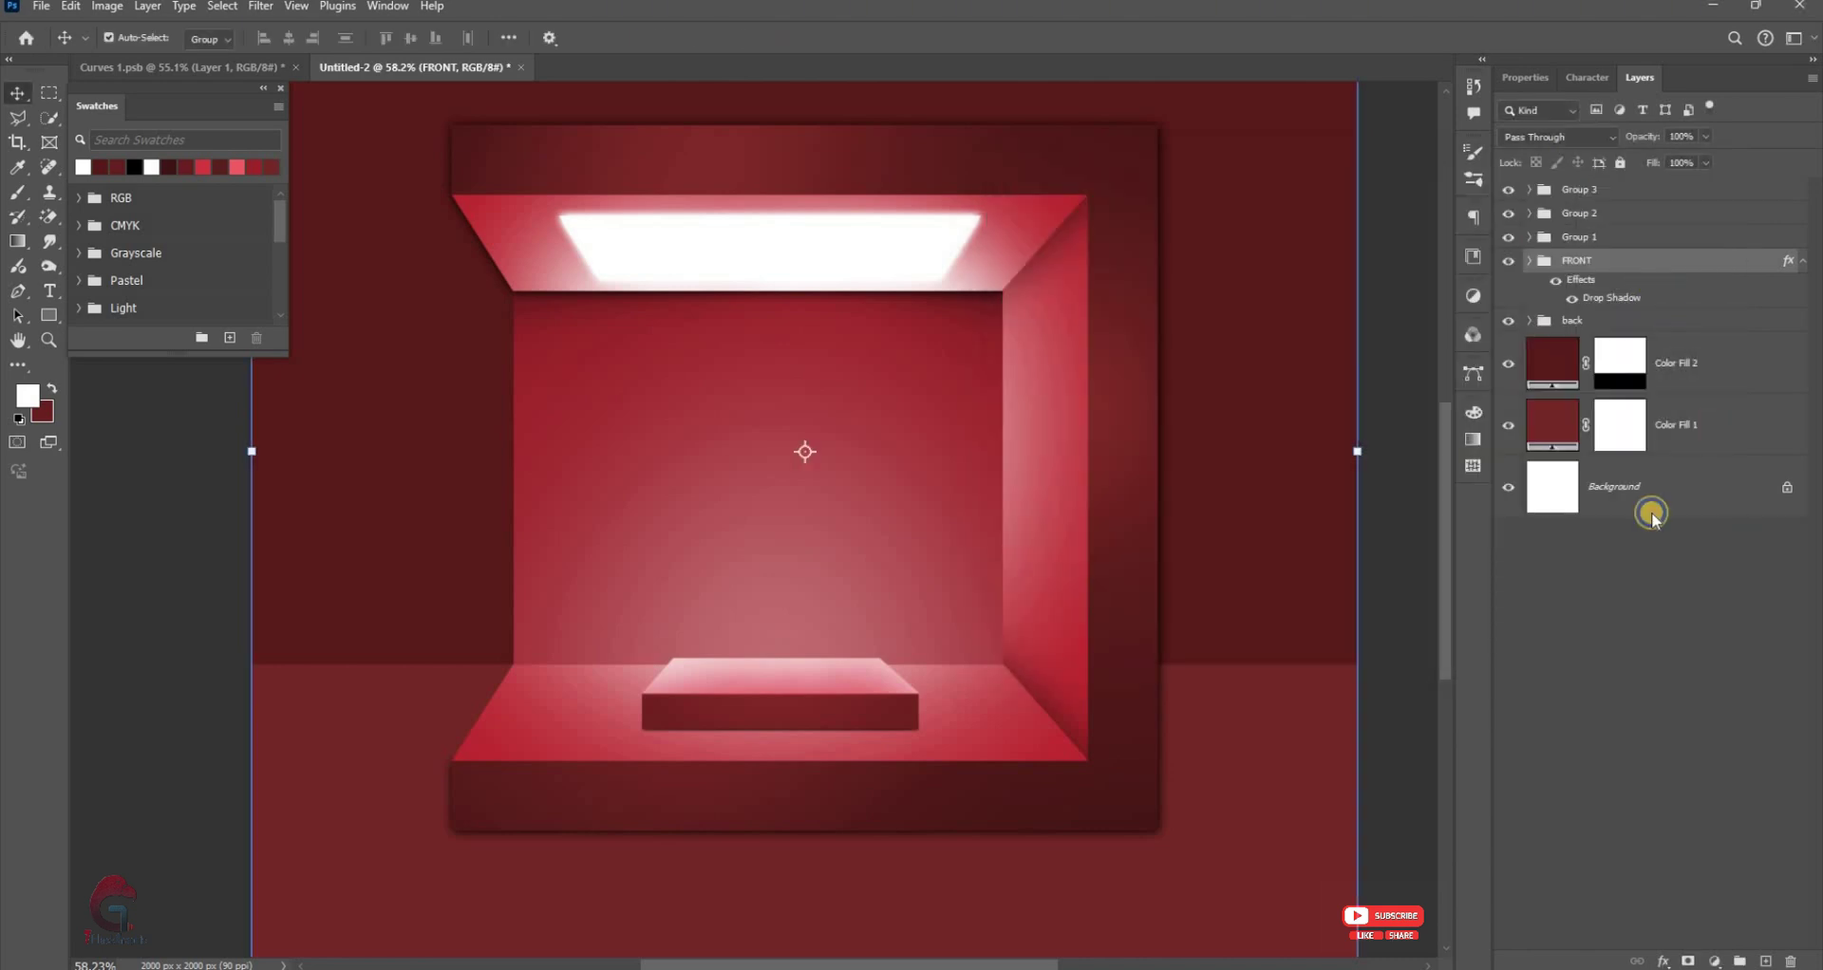
Split FRONT's drop shadow onto its own layer and mask it to the bottom floor band
{"action": "right_click", "coordinate": [1692, 576]}
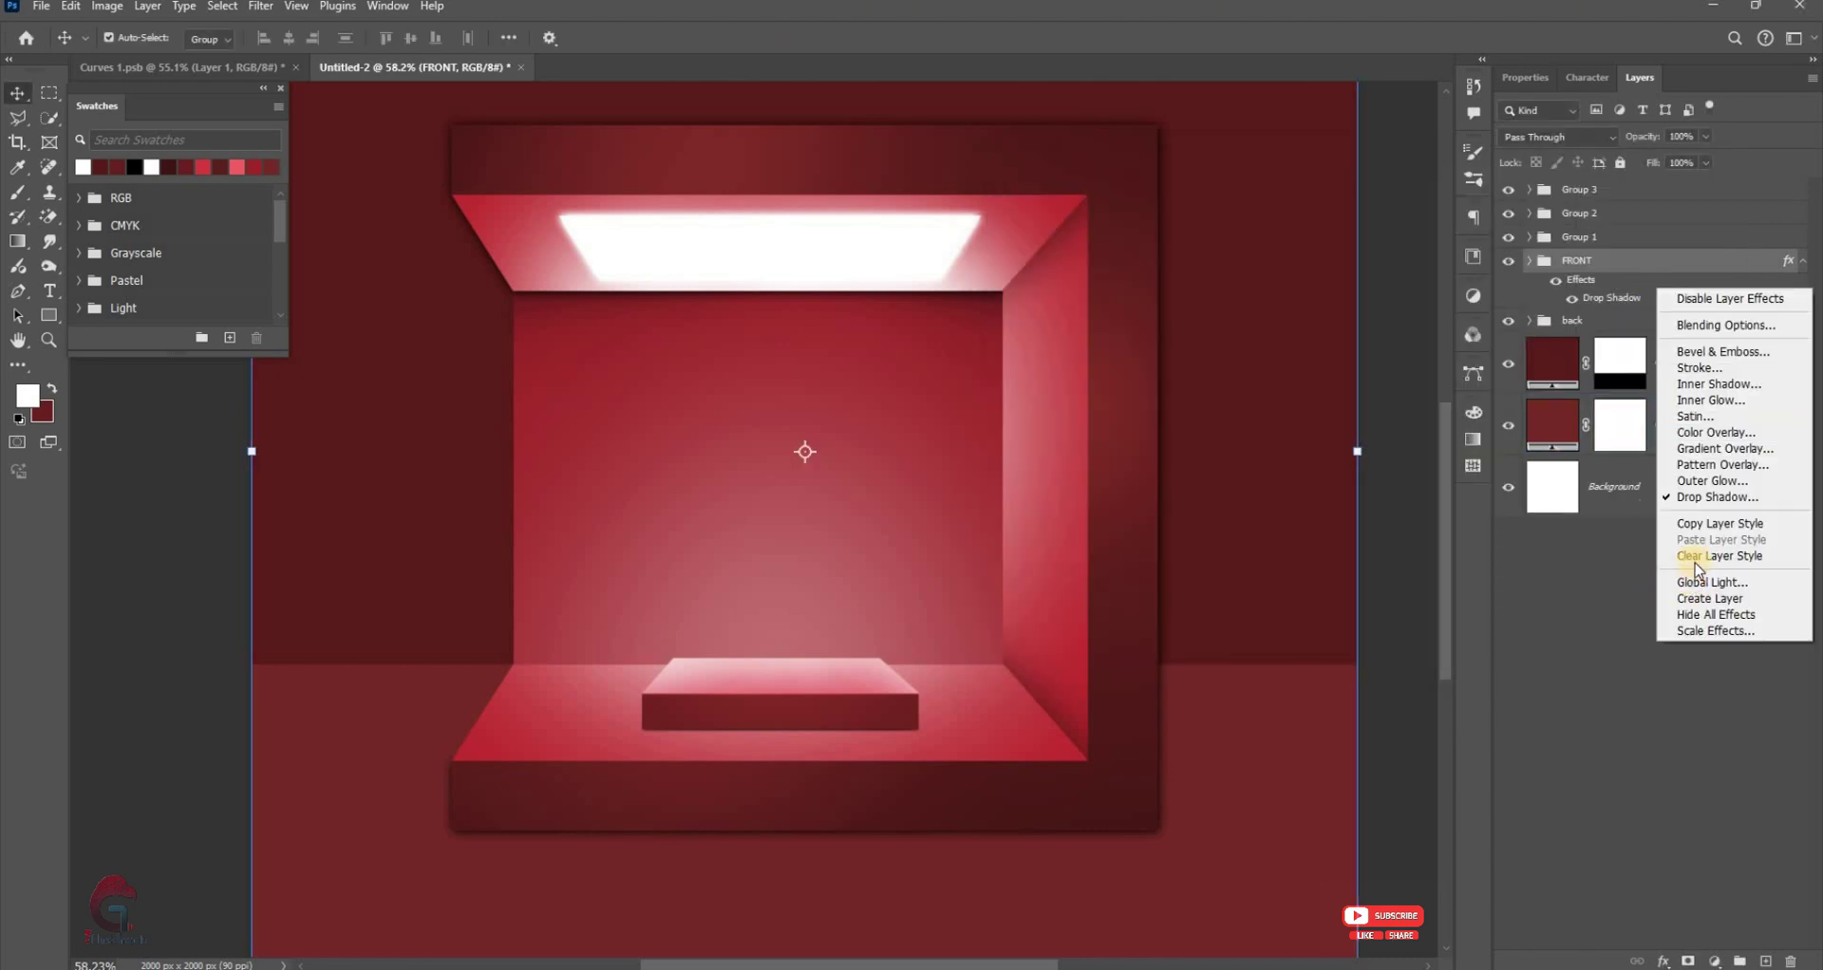
{"action": "left_click", "coordinate": [814, 350]}
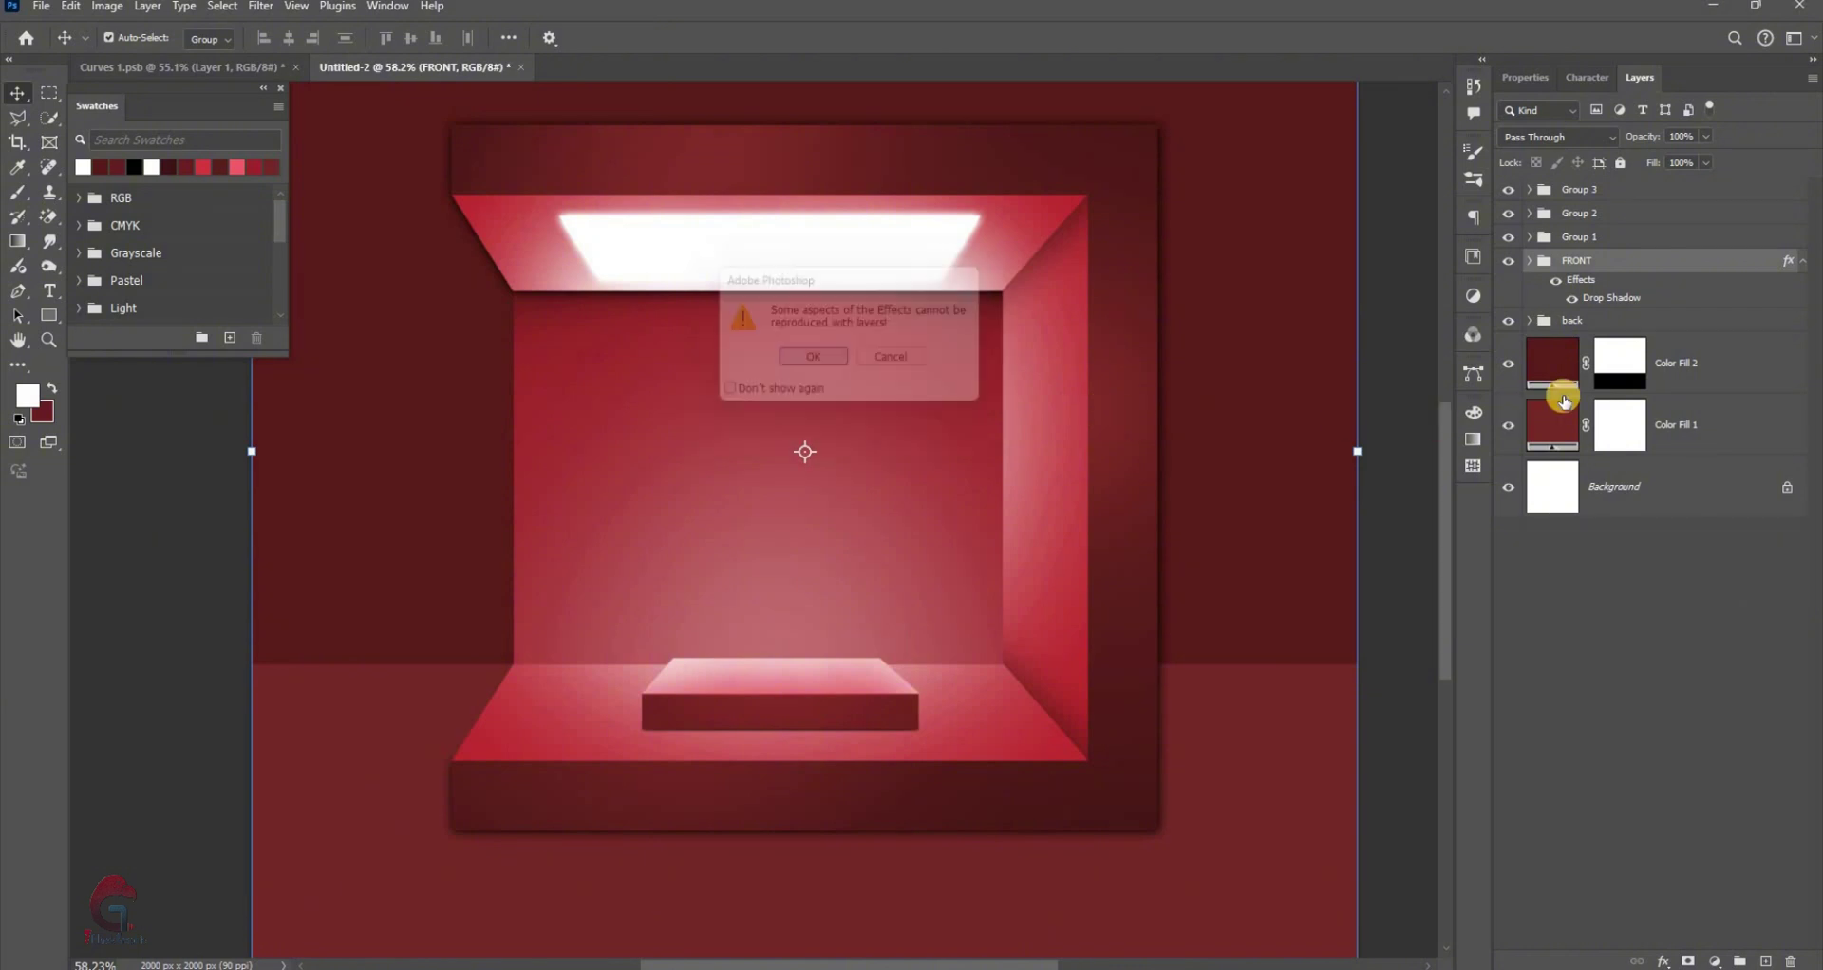
{"action": "left_click", "coordinate": [1542, 332]}
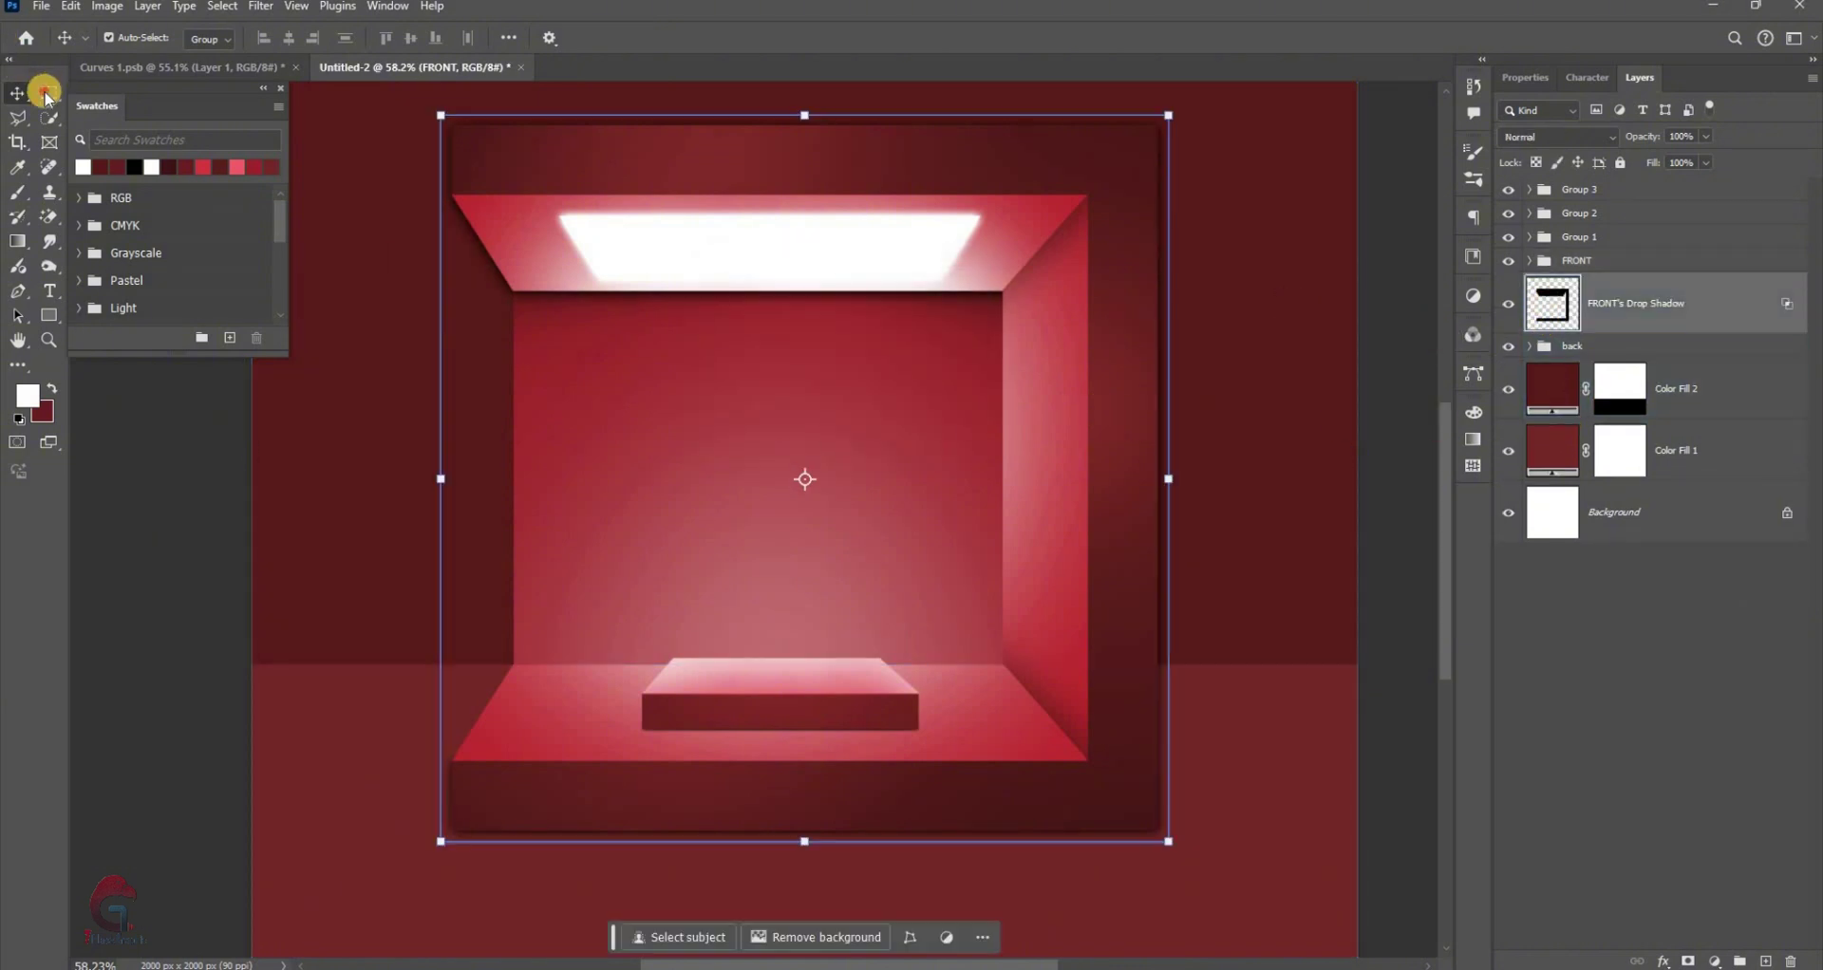
{"action": "key", "text": "m"}
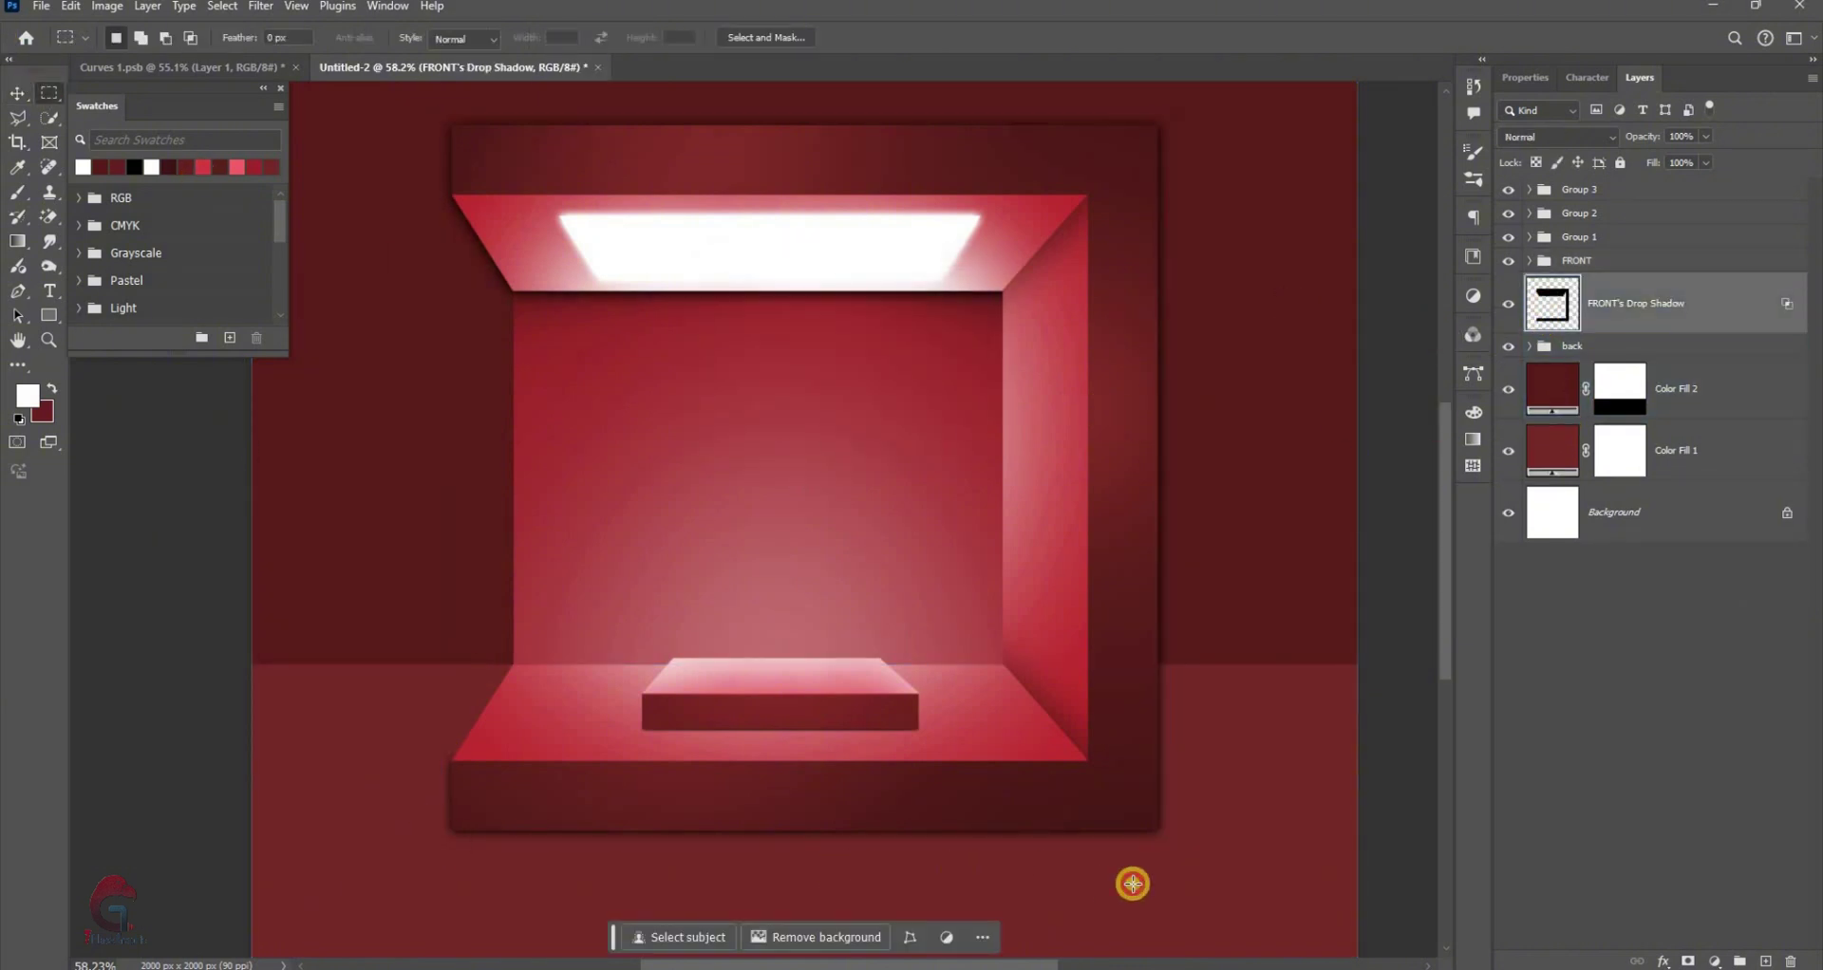
{"action": "left_click_drag", "start_coordinate": [437, 824], "coordinate": [1178, 872]}
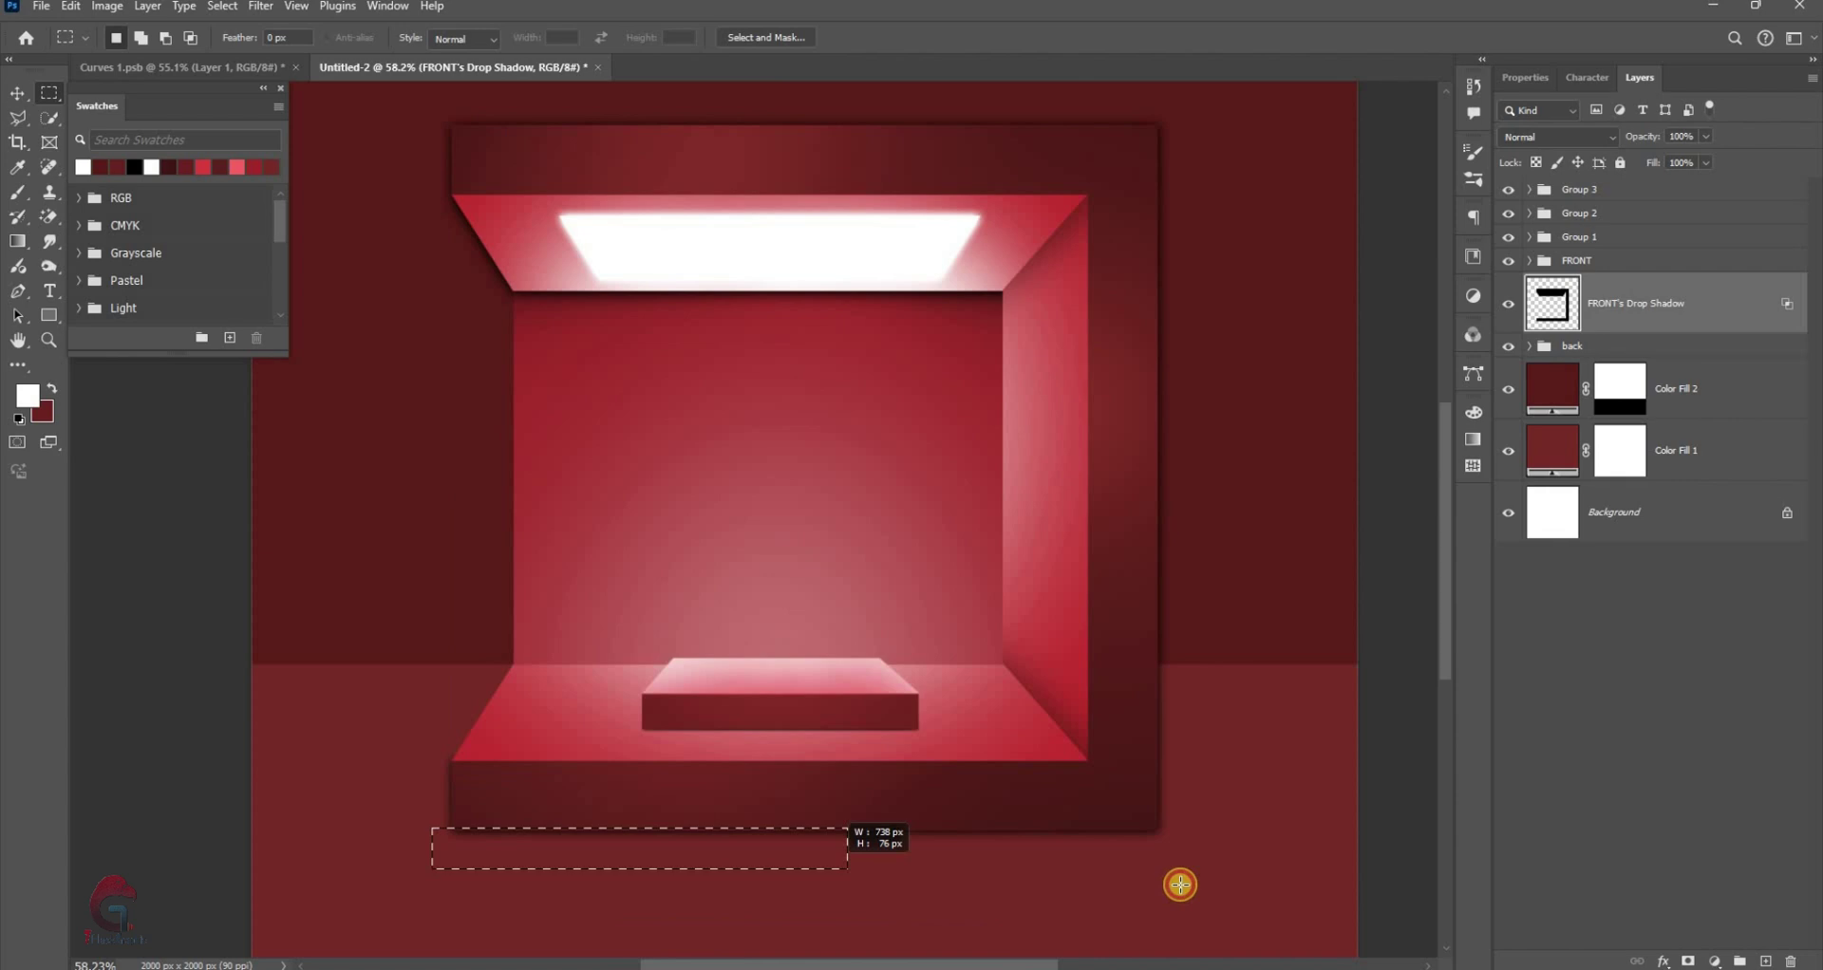
{"action": "left_click", "coordinate": [1689, 961]}
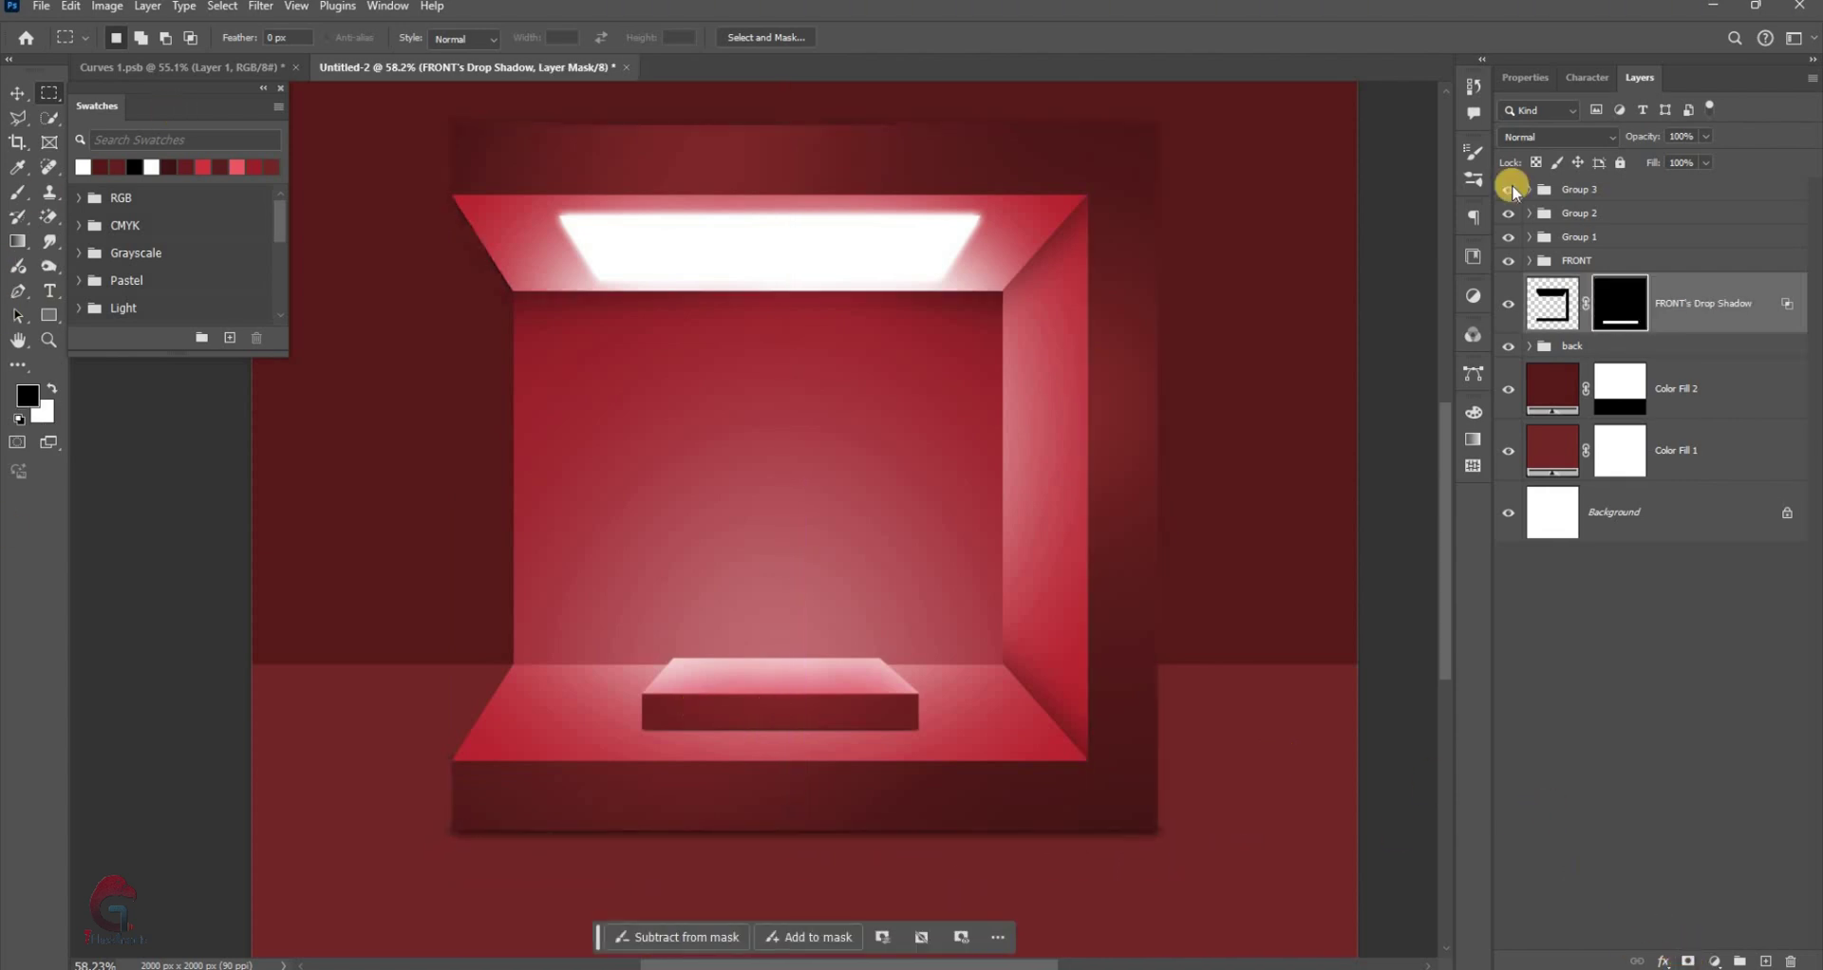
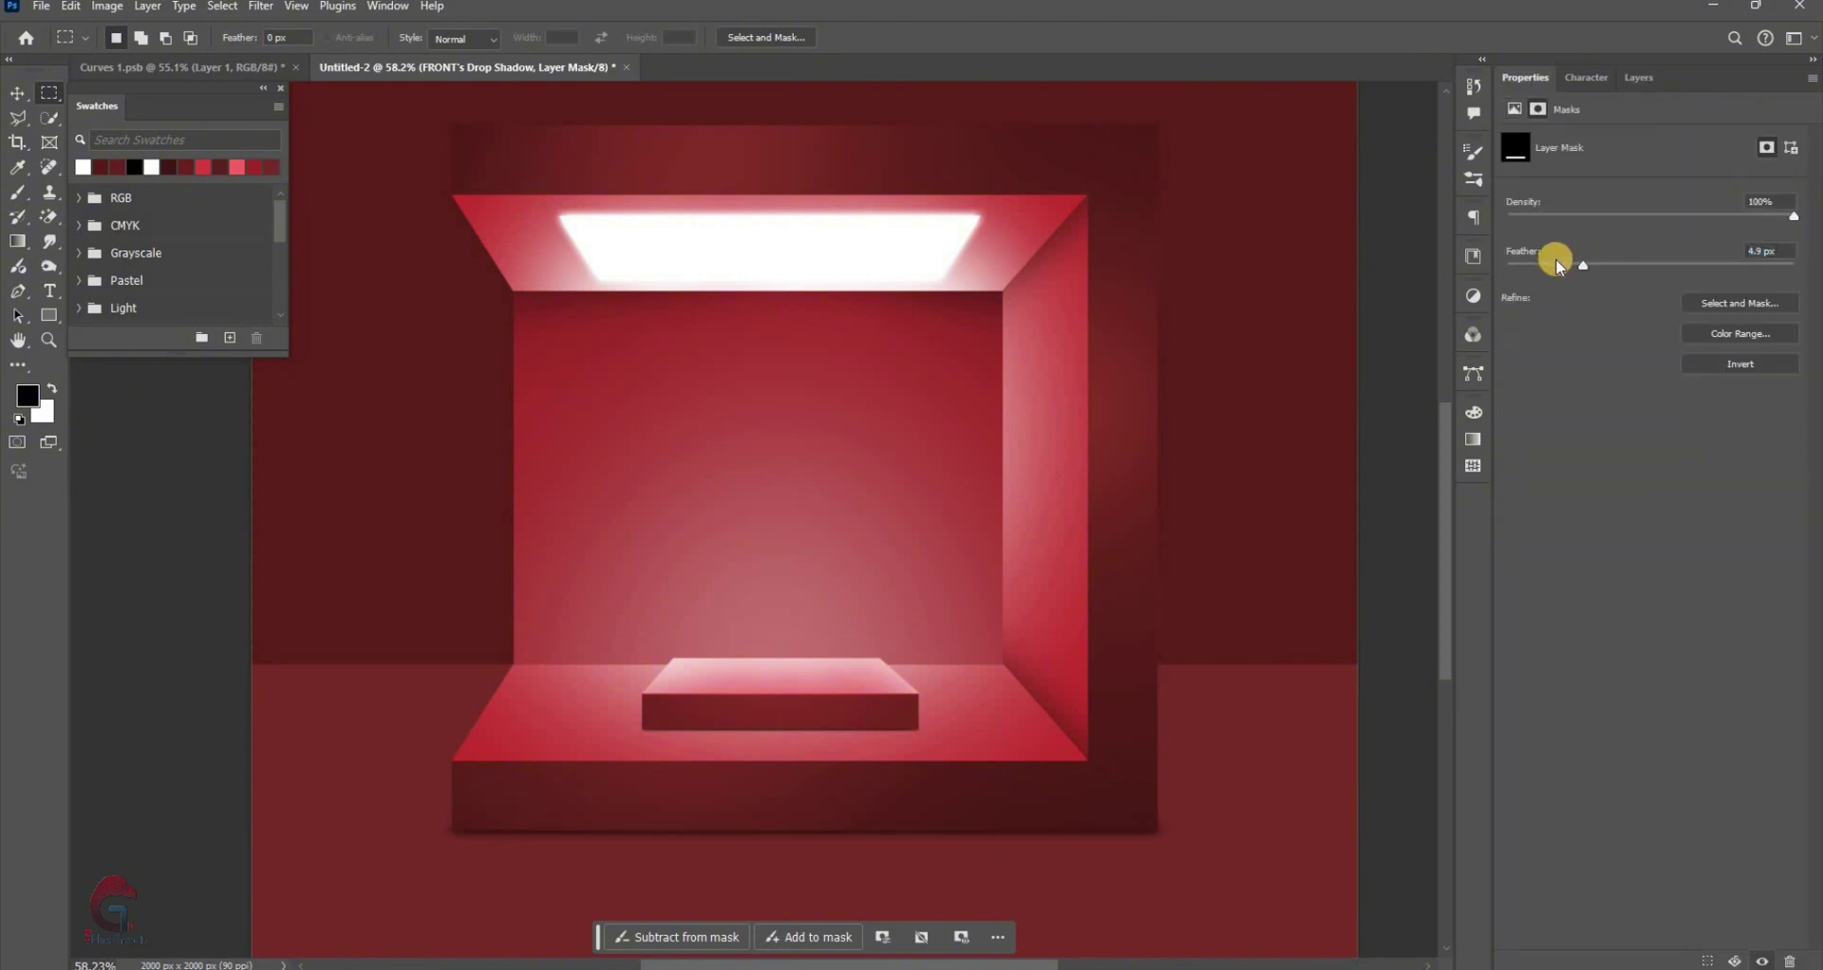
On a new layer, draw a four-sided polygonal selection beside the box's bottom-right corner
{"action": "key", "text": "F7"}
{"action": "scroll", "coordinate": [773, 662], "scroll_direction": "up", "scroll_amount": 1}
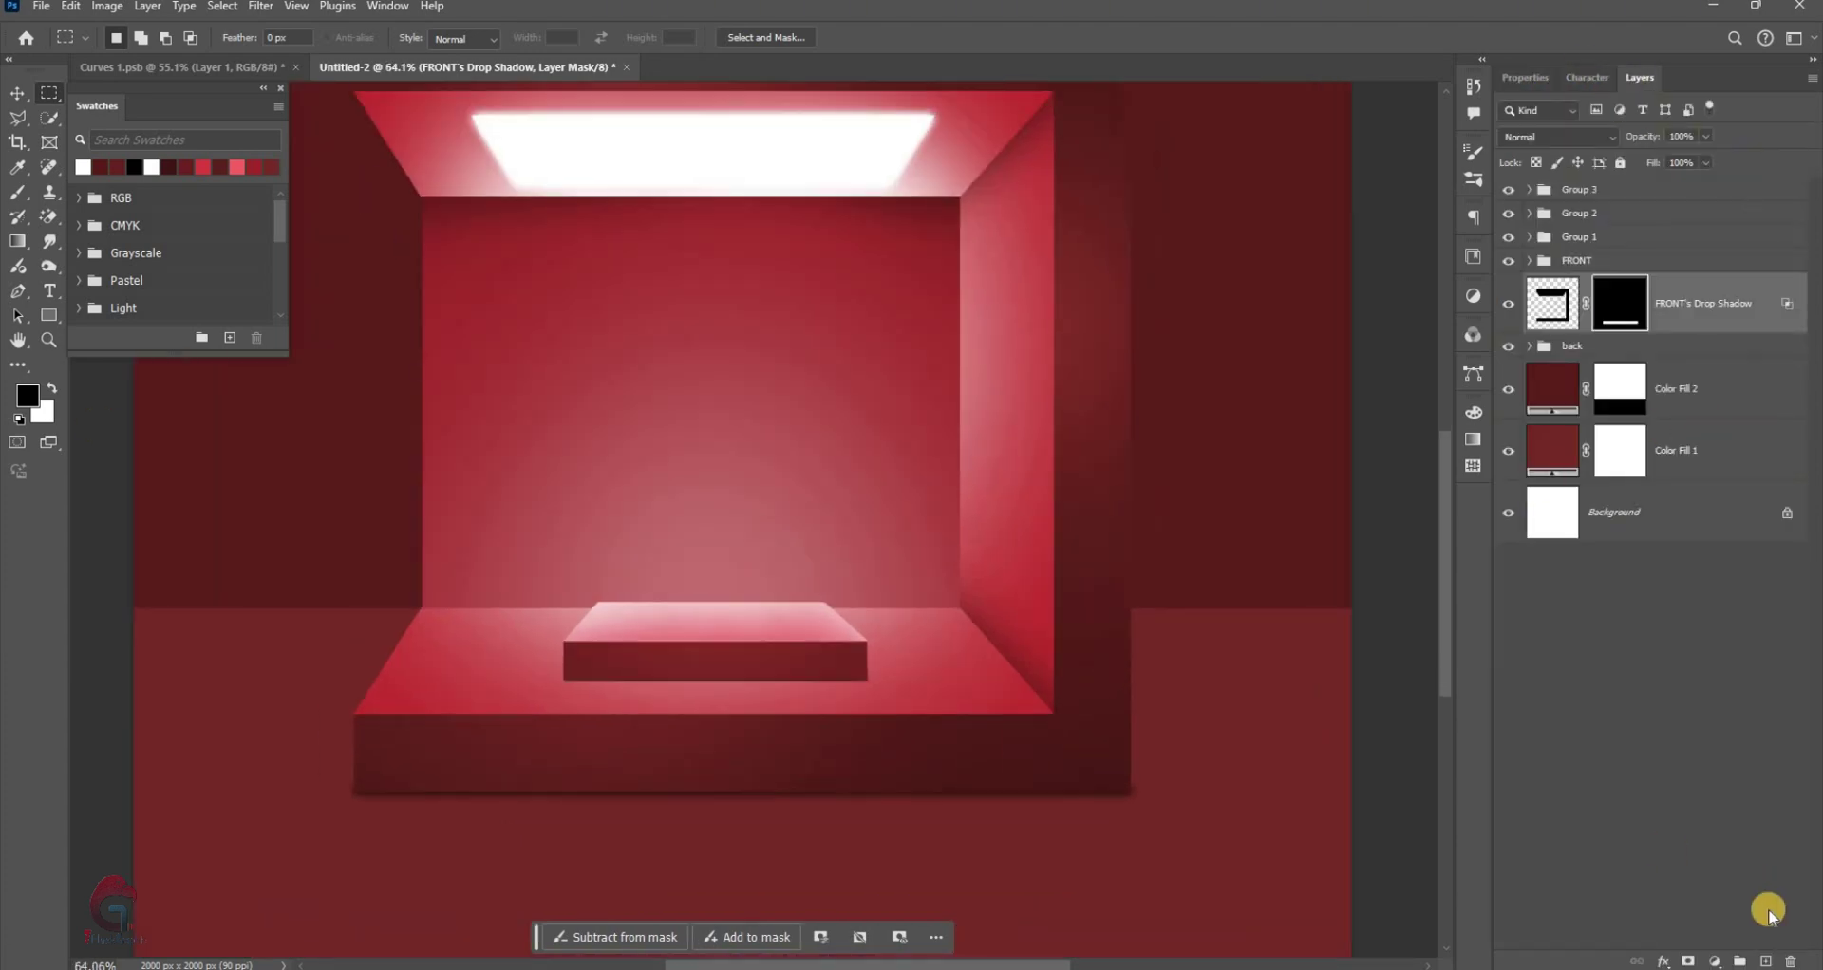
{"action": "key", "text": "ctrl+shift+alt+n"}
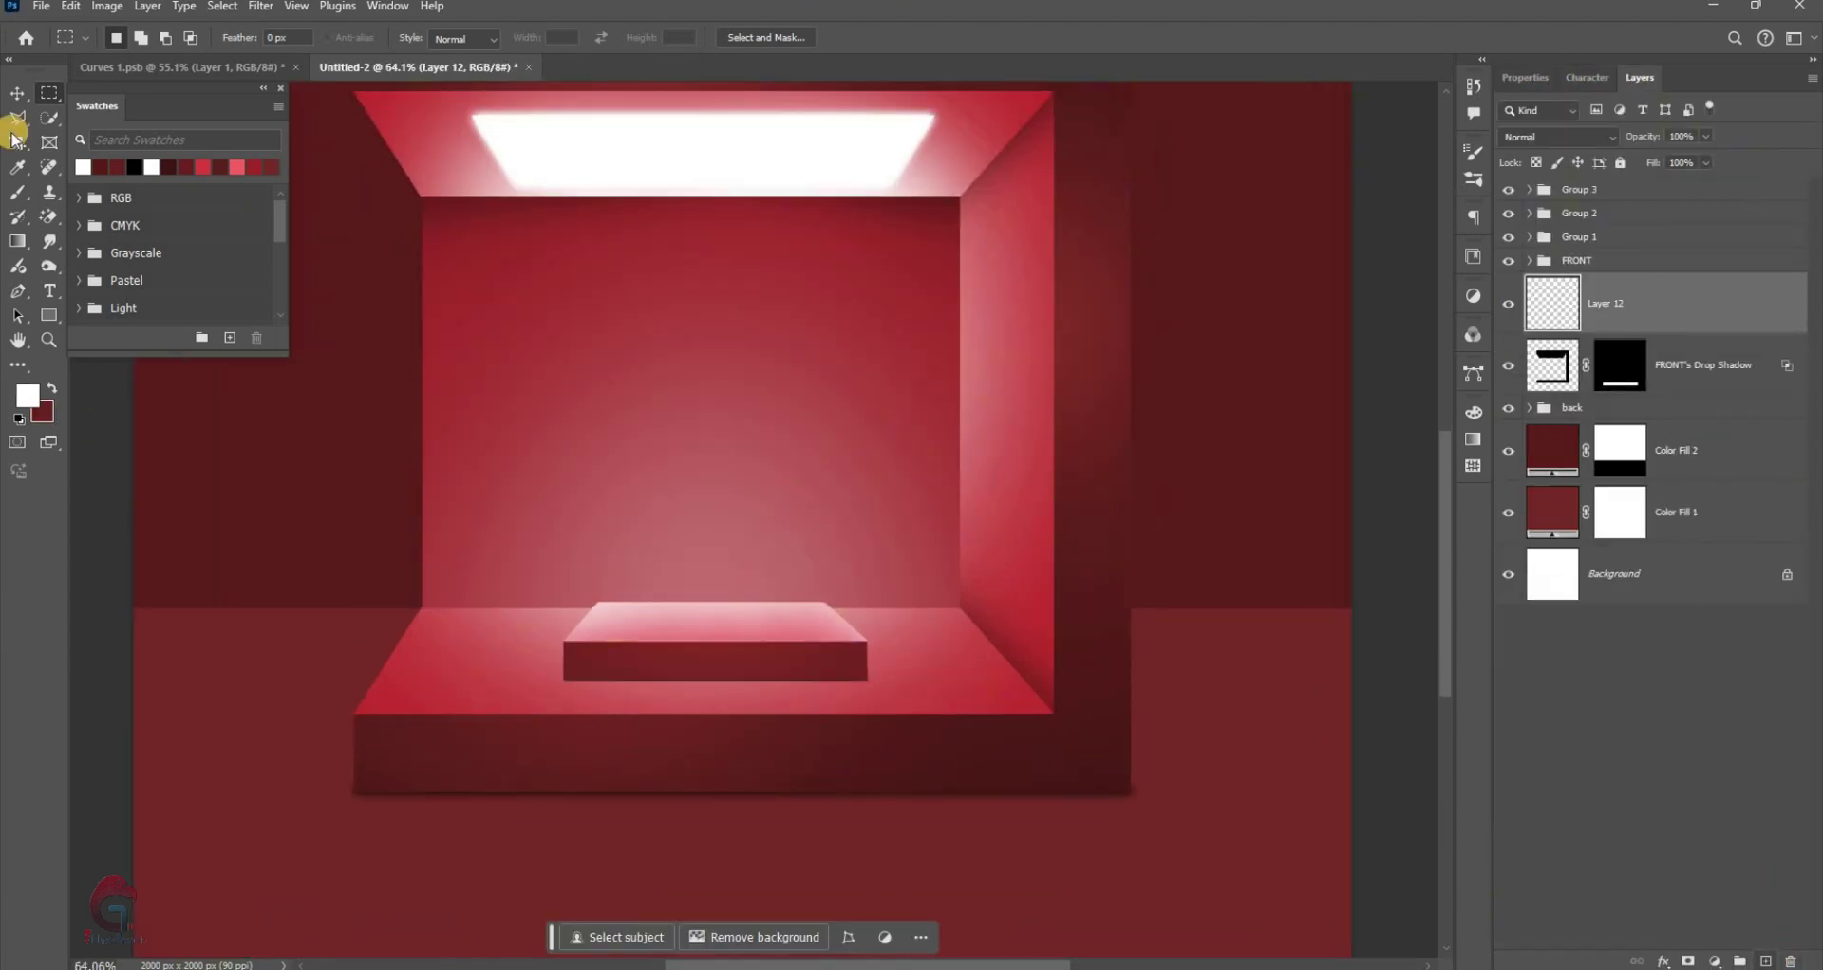
{"action": "left_click", "coordinate": [18, 118]}
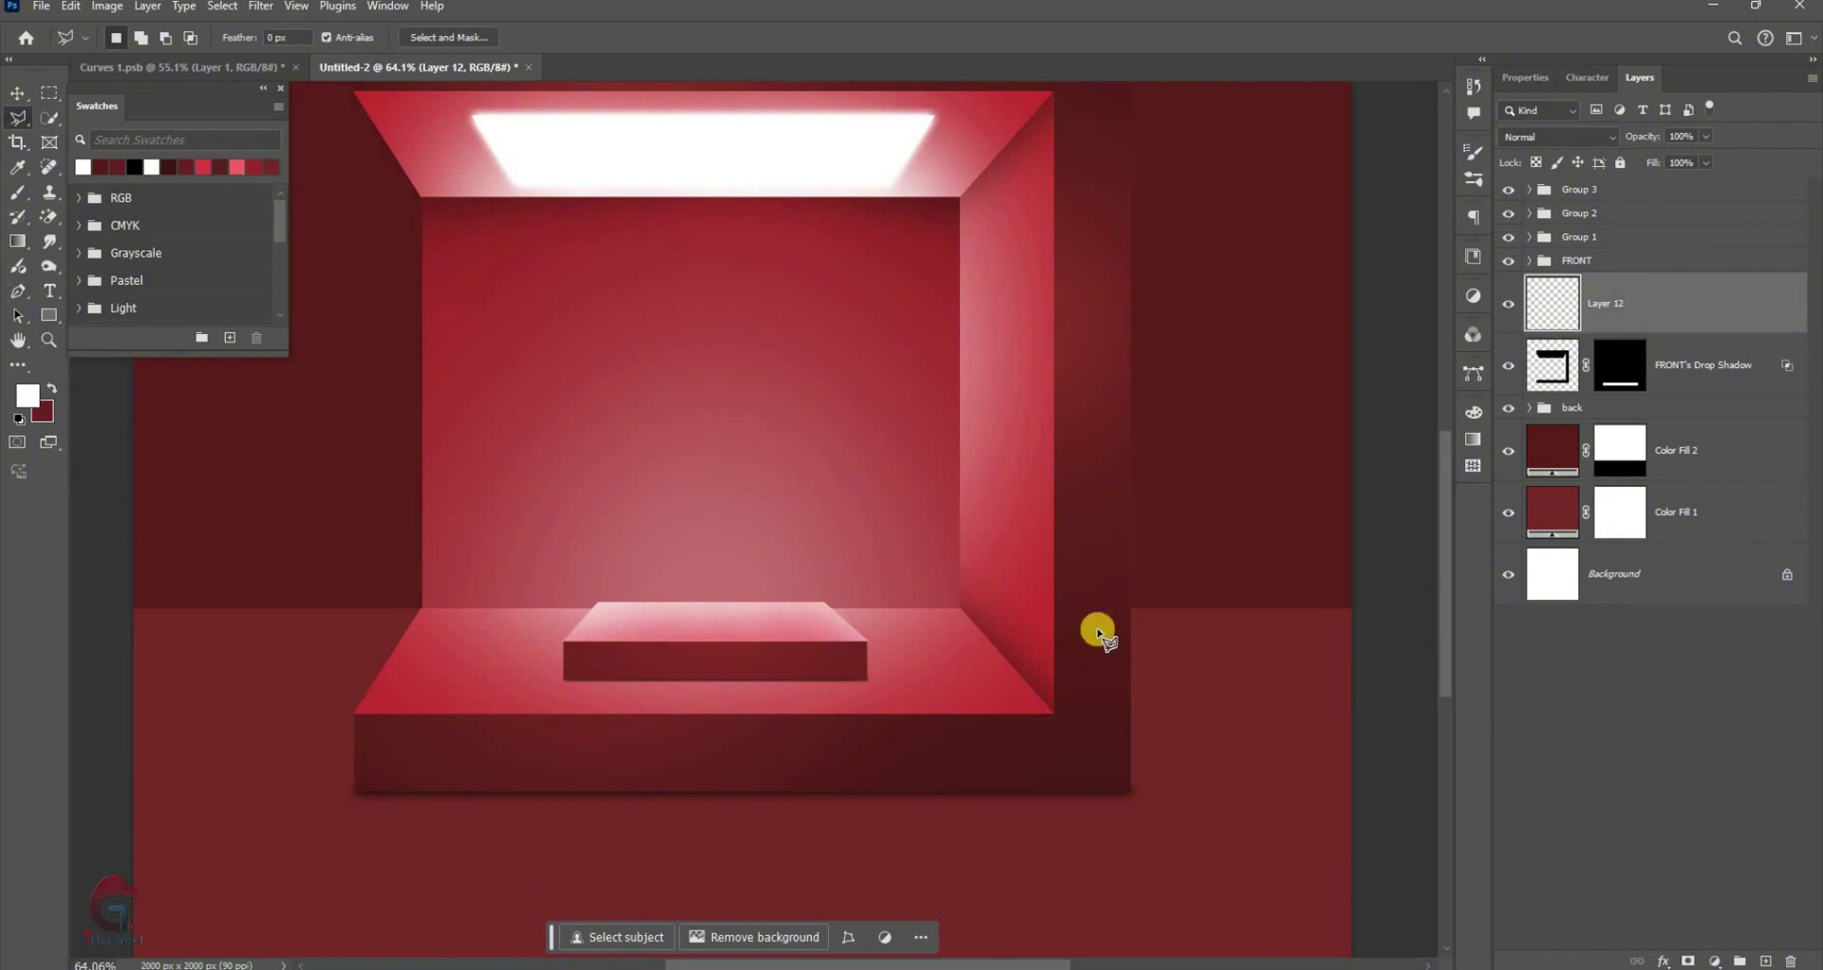
{"action": "scroll", "coordinate": [1330, 769], "scroll_direction": "down", "scroll_amount": 1}
{"action": "scroll", "coordinate": [1384, 801], "scroll_direction": "up", "scroll_amount": 5}
{"action": "left_click", "coordinate": [1380, 800]}
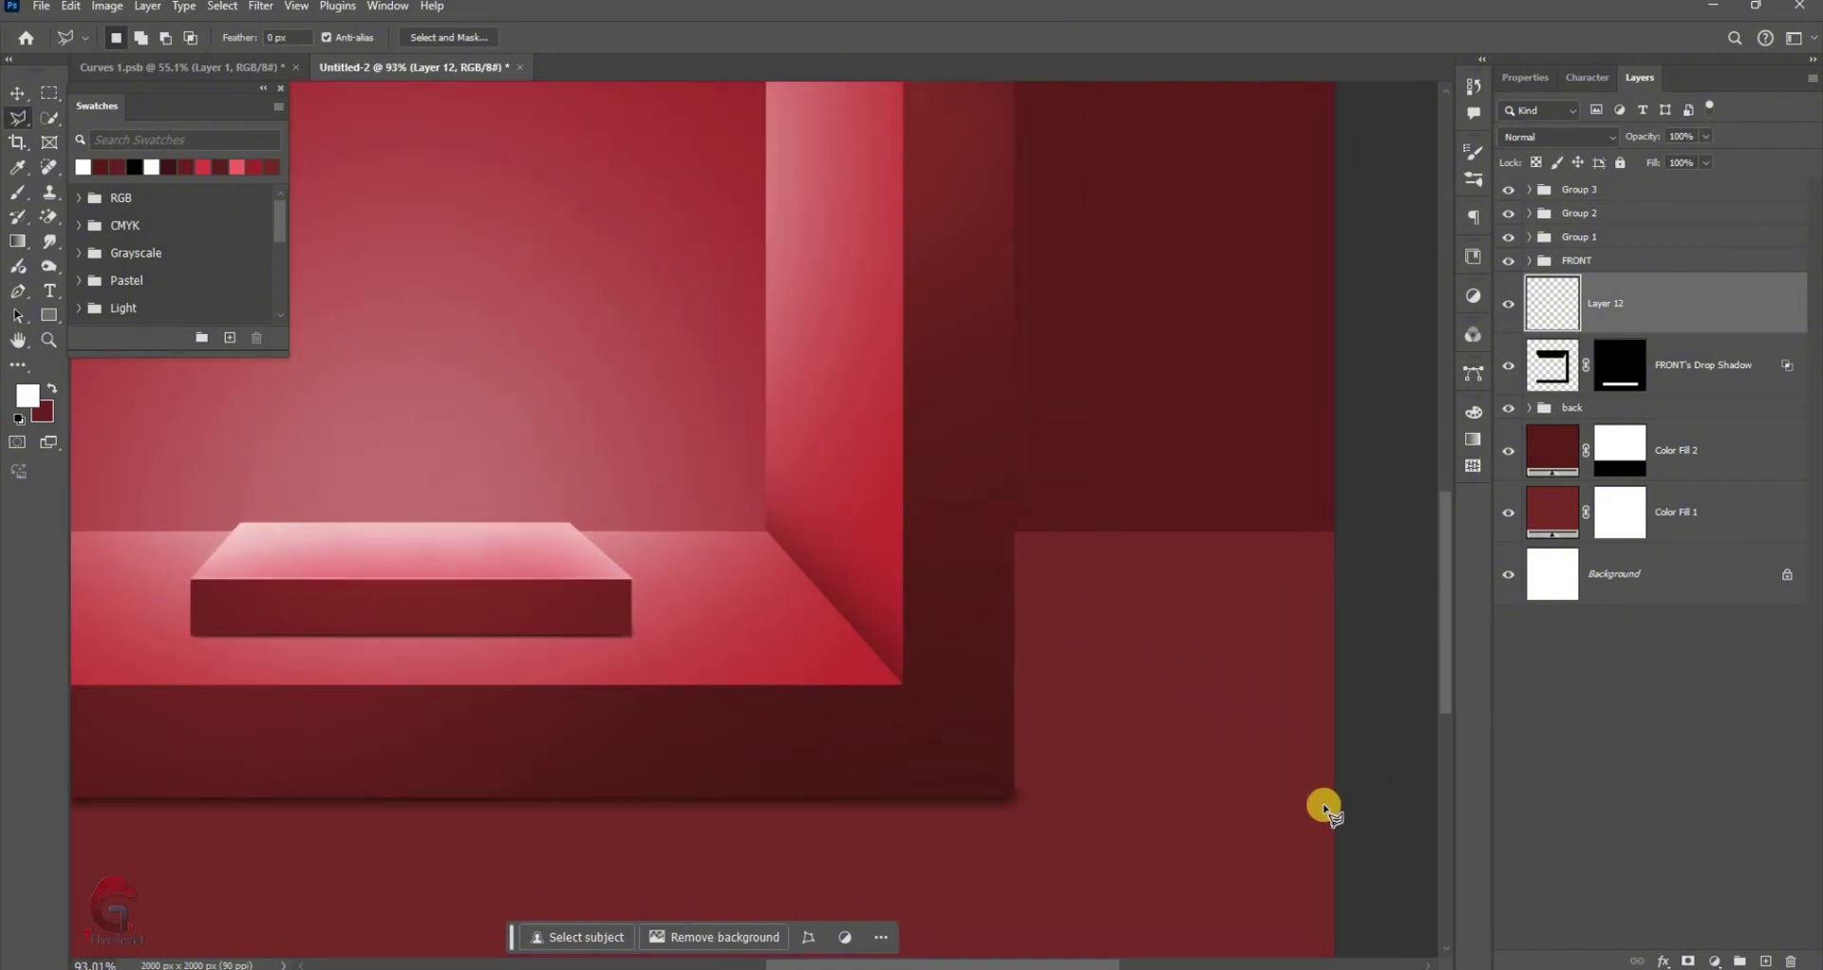
{"action": "left_click", "coordinate": [993, 796]}
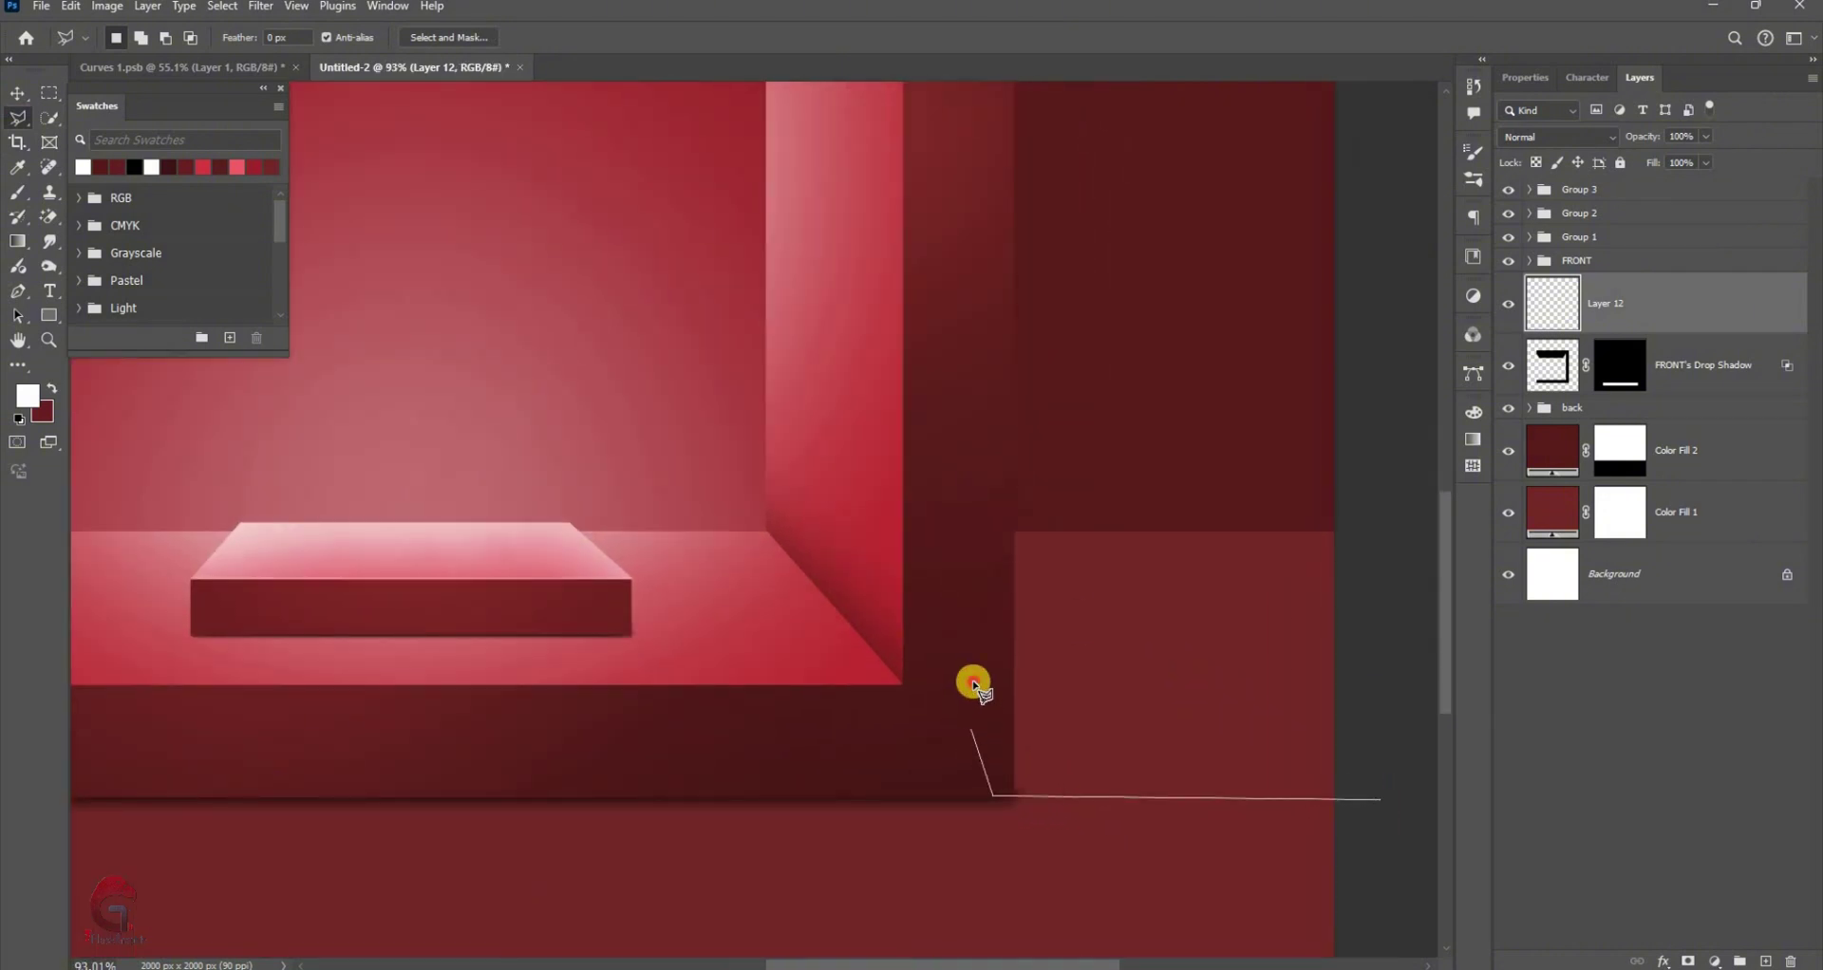
{"action": "left_click", "coordinate": [973, 680]}
{"action": "left_click", "coordinate": [1341, 550]}
{"action": "double_click", "coordinate": [1273, 730]}
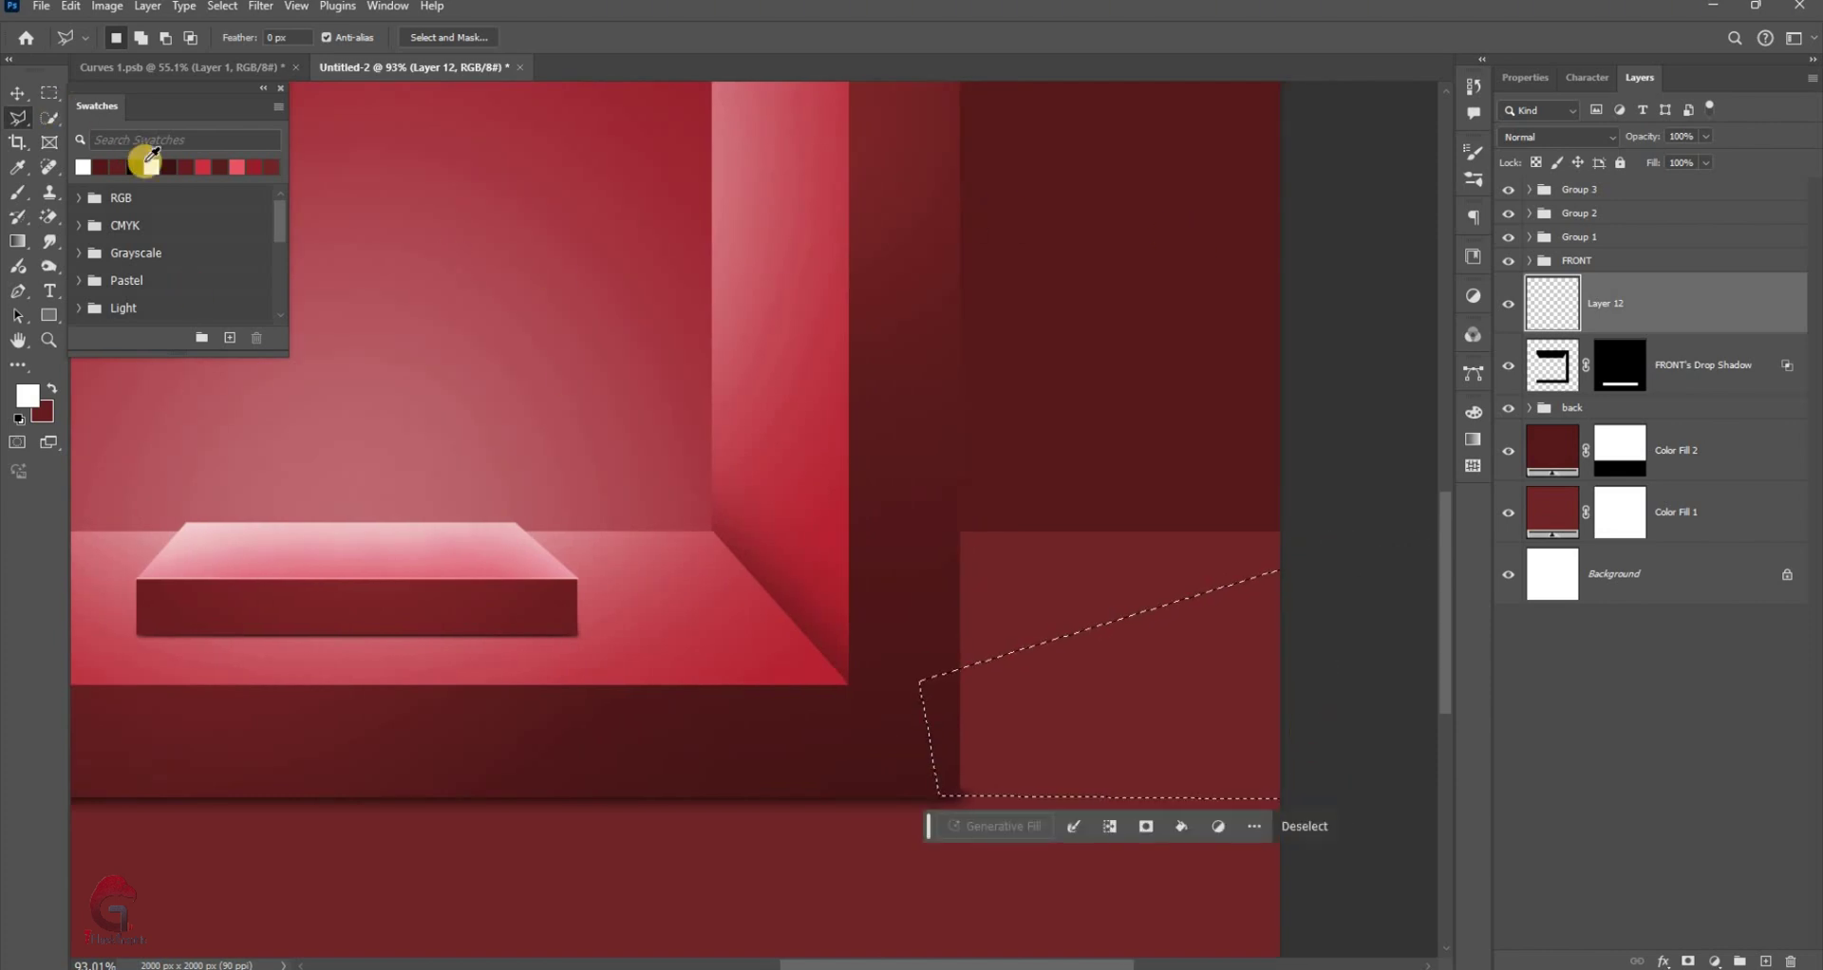
Fill the selection with black and deselect it
{"action": "left_click", "coordinate": [168, 167]}
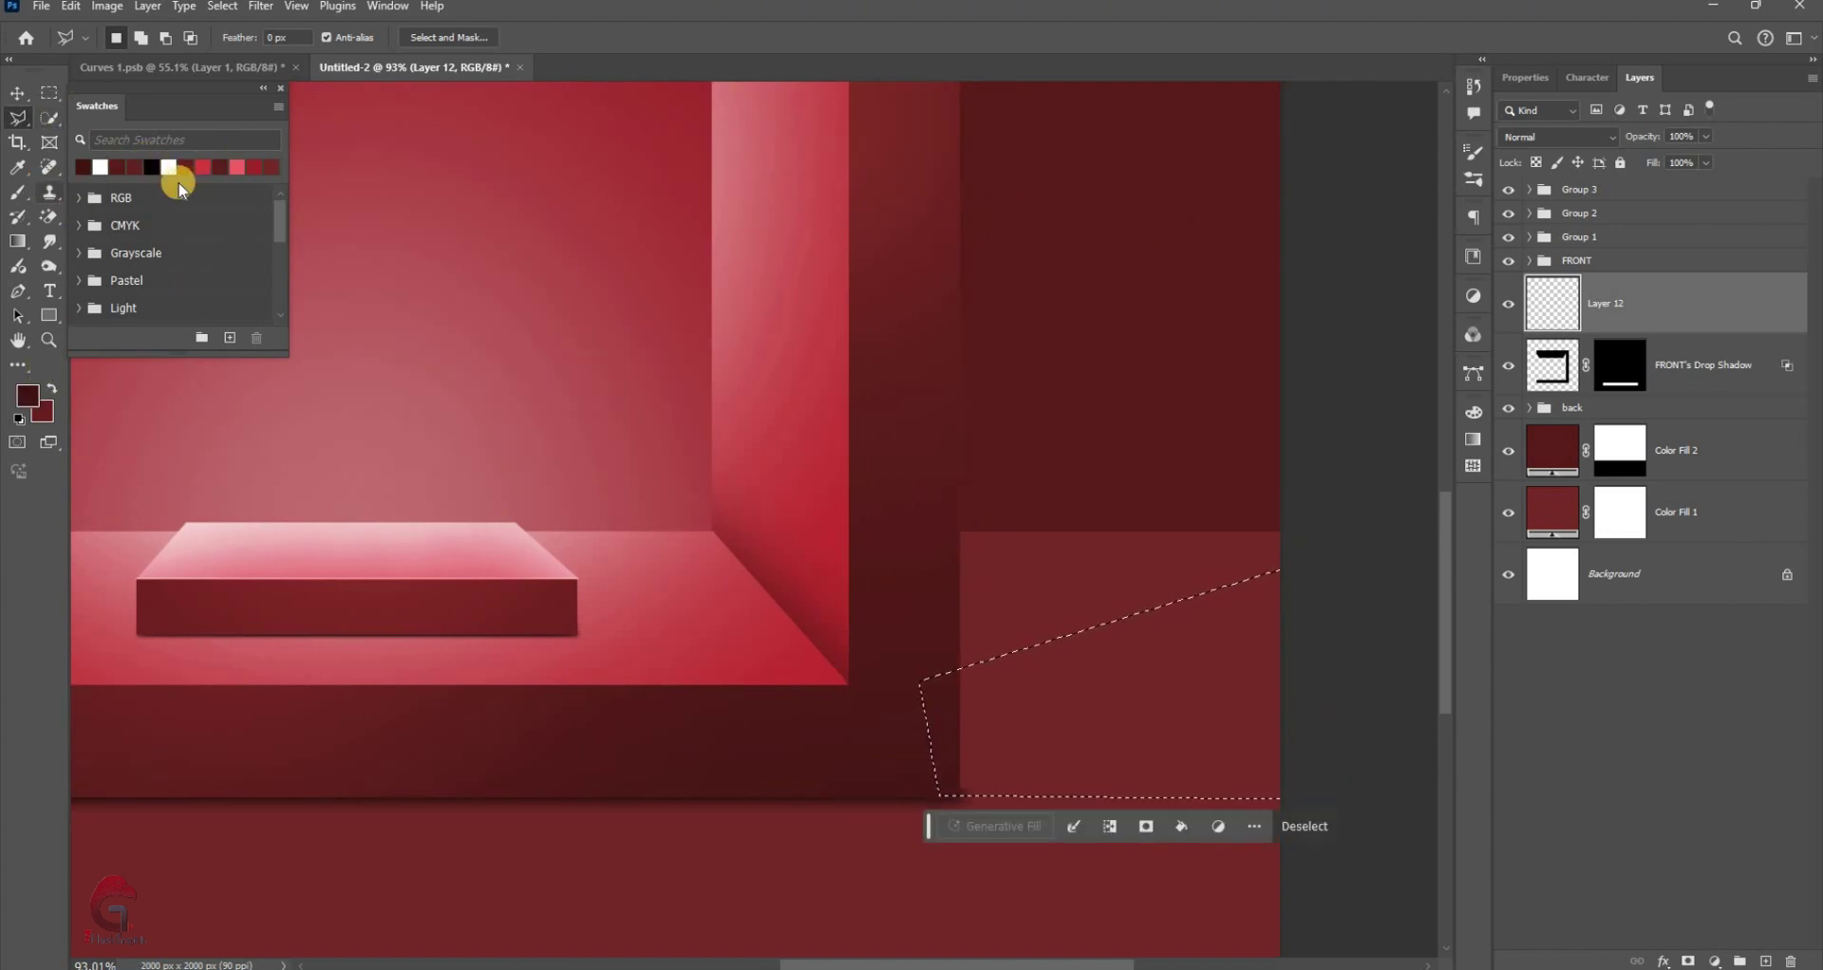
{"action": "key", "text": "d"}
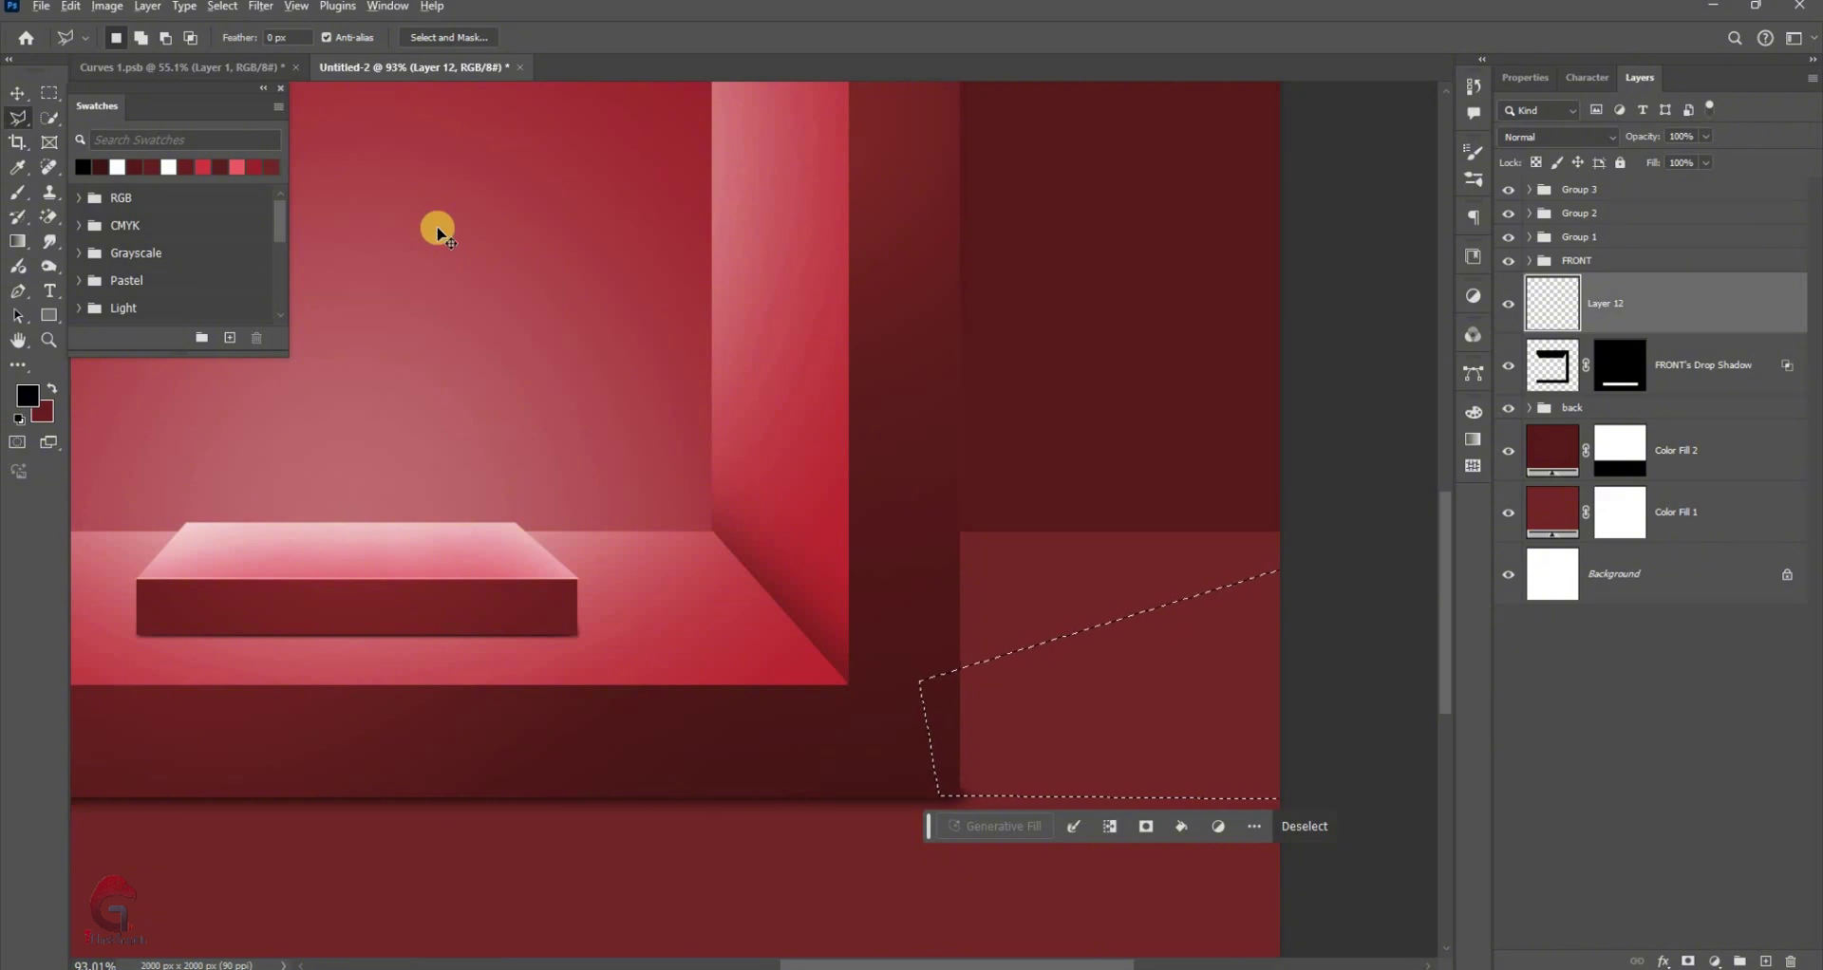
{"action": "key", "text": "alt+BackSpace"}
{"action": "key", "text": "ctrl+d"}
Convert Layer 12 to a smart object and apply a 10-pixel Box Blur
{"action": "right_click", "coordinate": [1648, 705]}
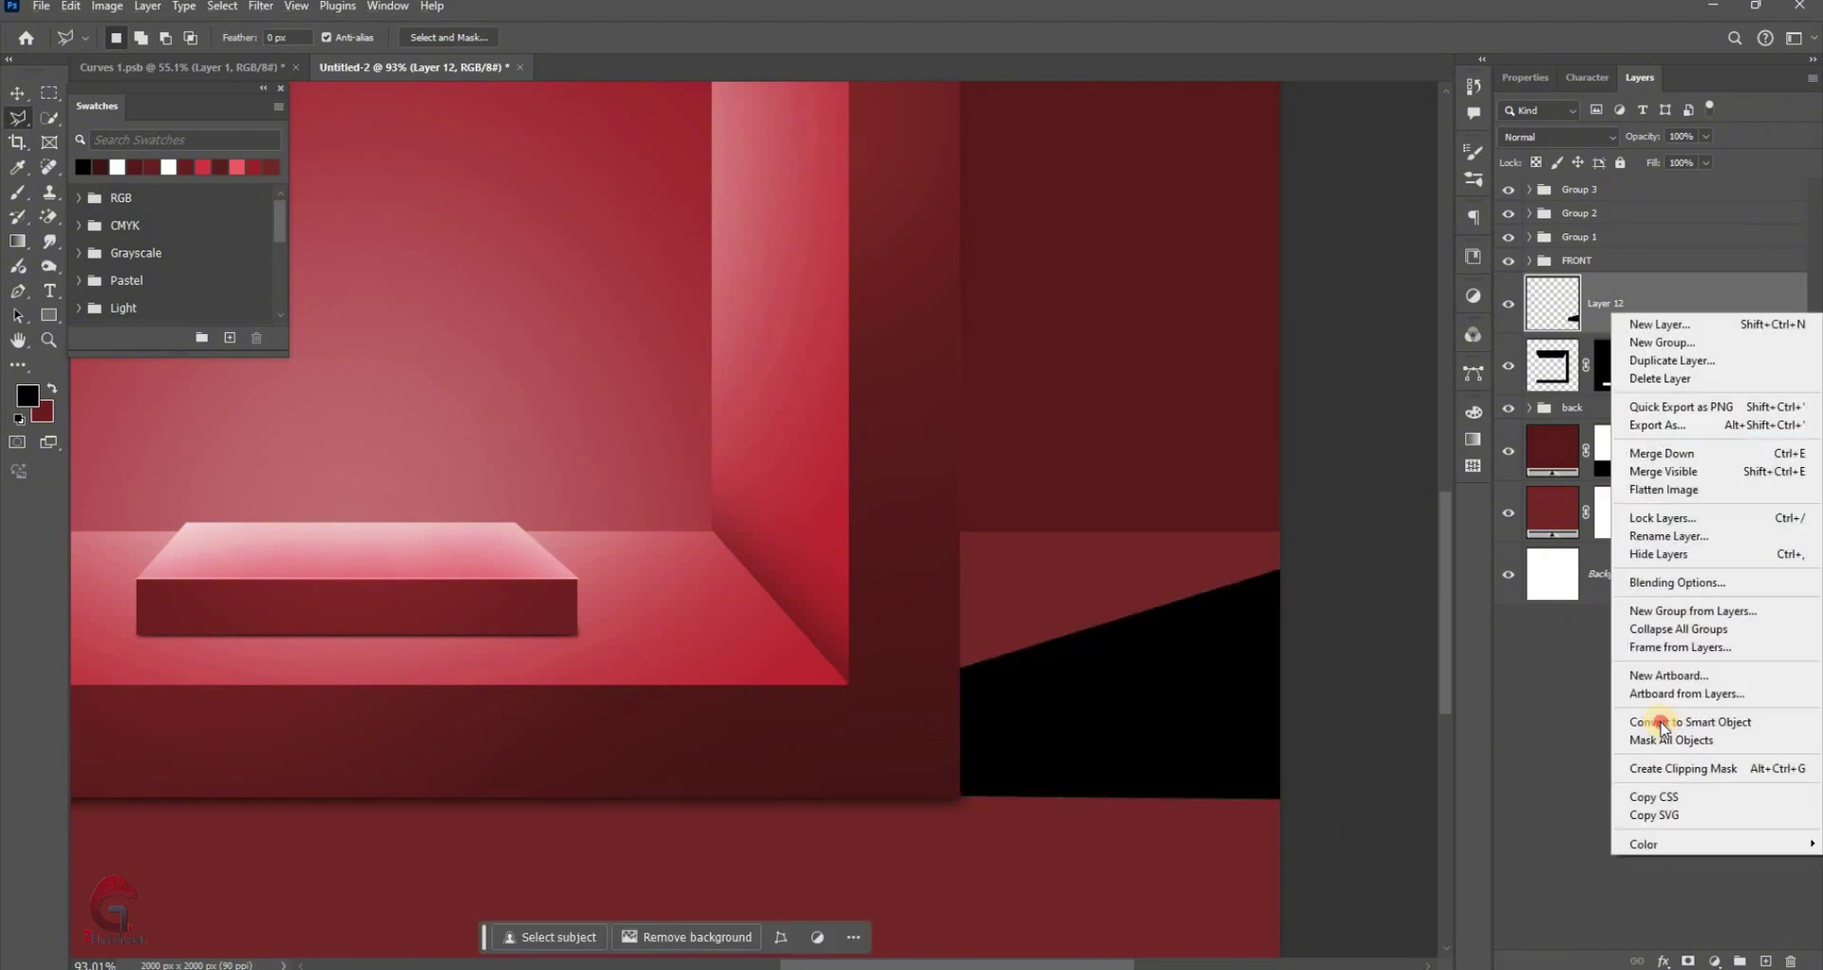
{"action": "left_click", "coordinate": [1690, 722]}
{"action": "left_click", "coordinate": [266, 7]}
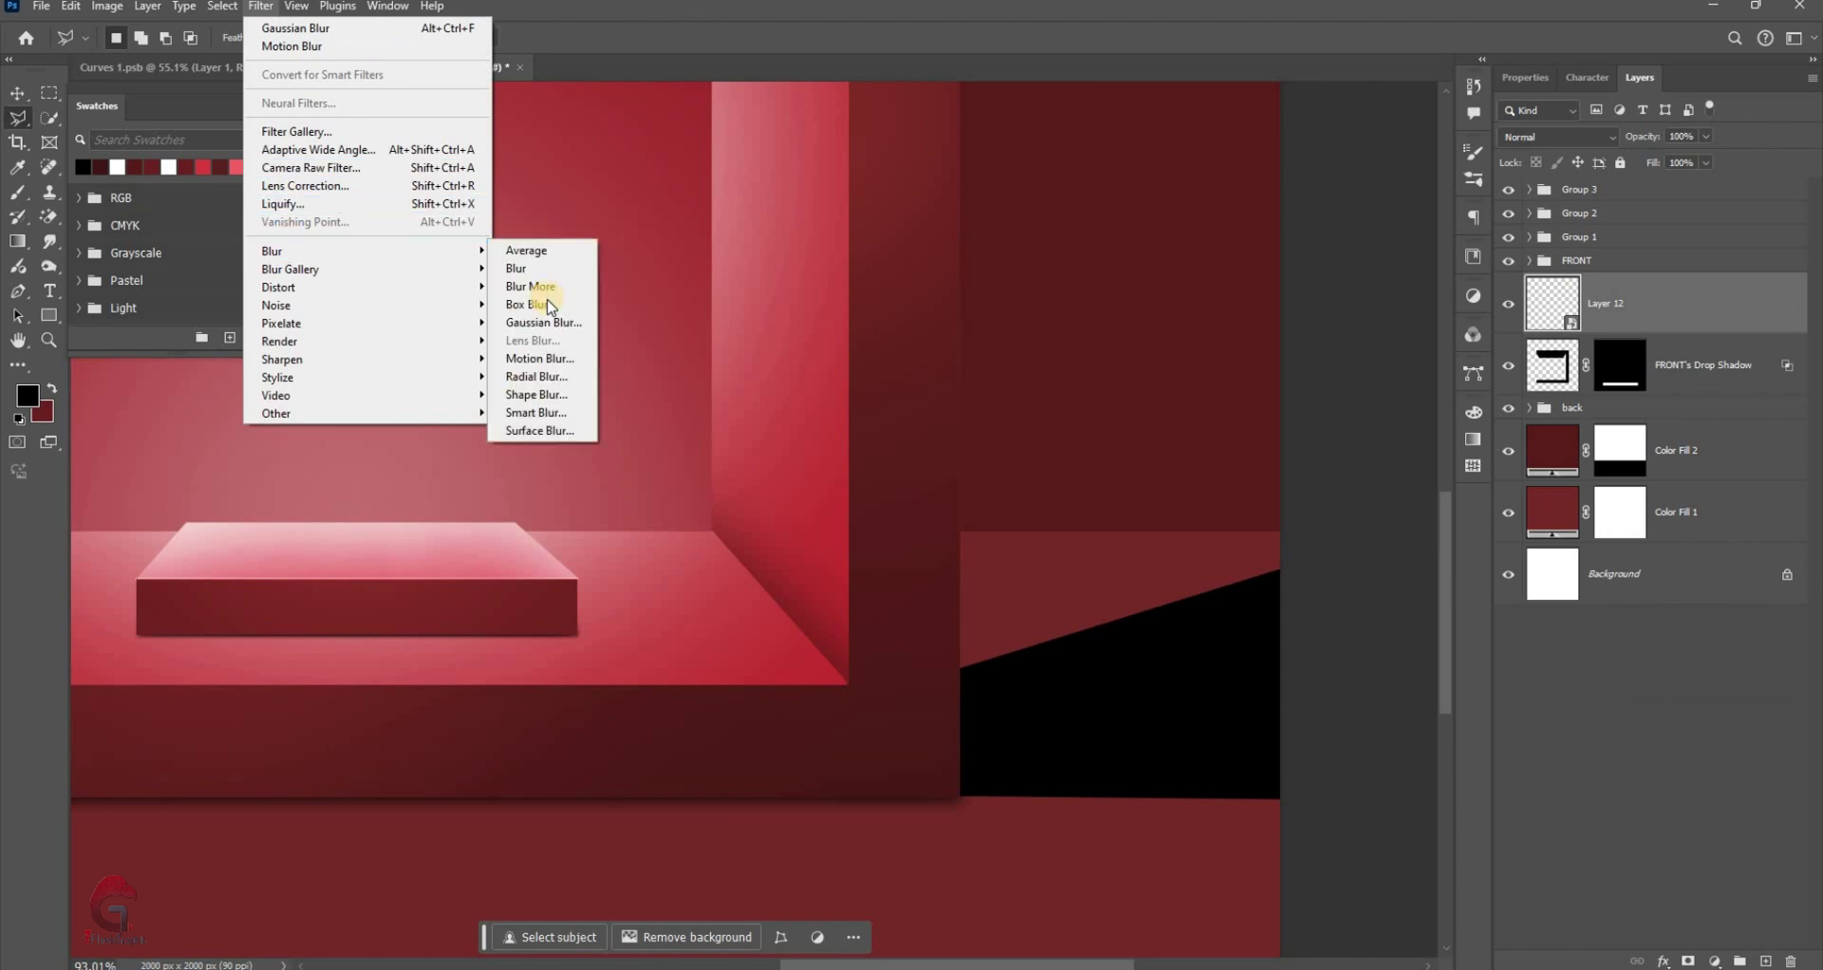
{"action": "key", "text": "Return"}
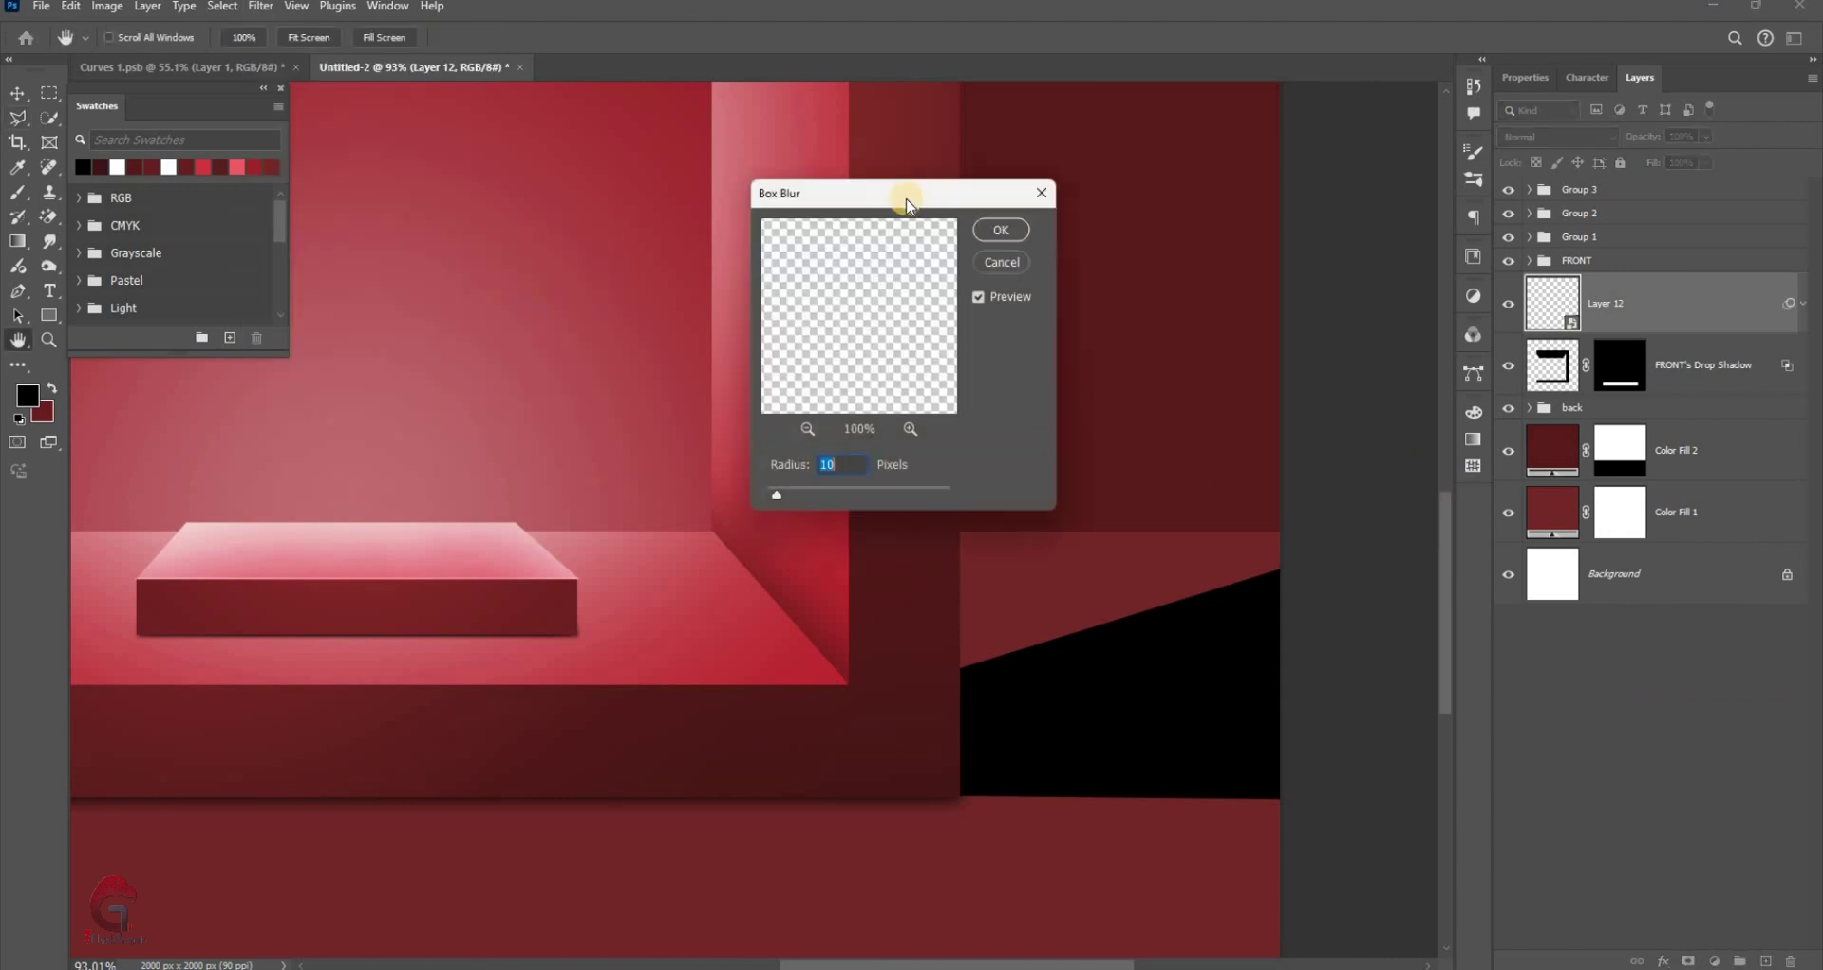
{"action": "left_click", "coordinate": [1083, 242]}
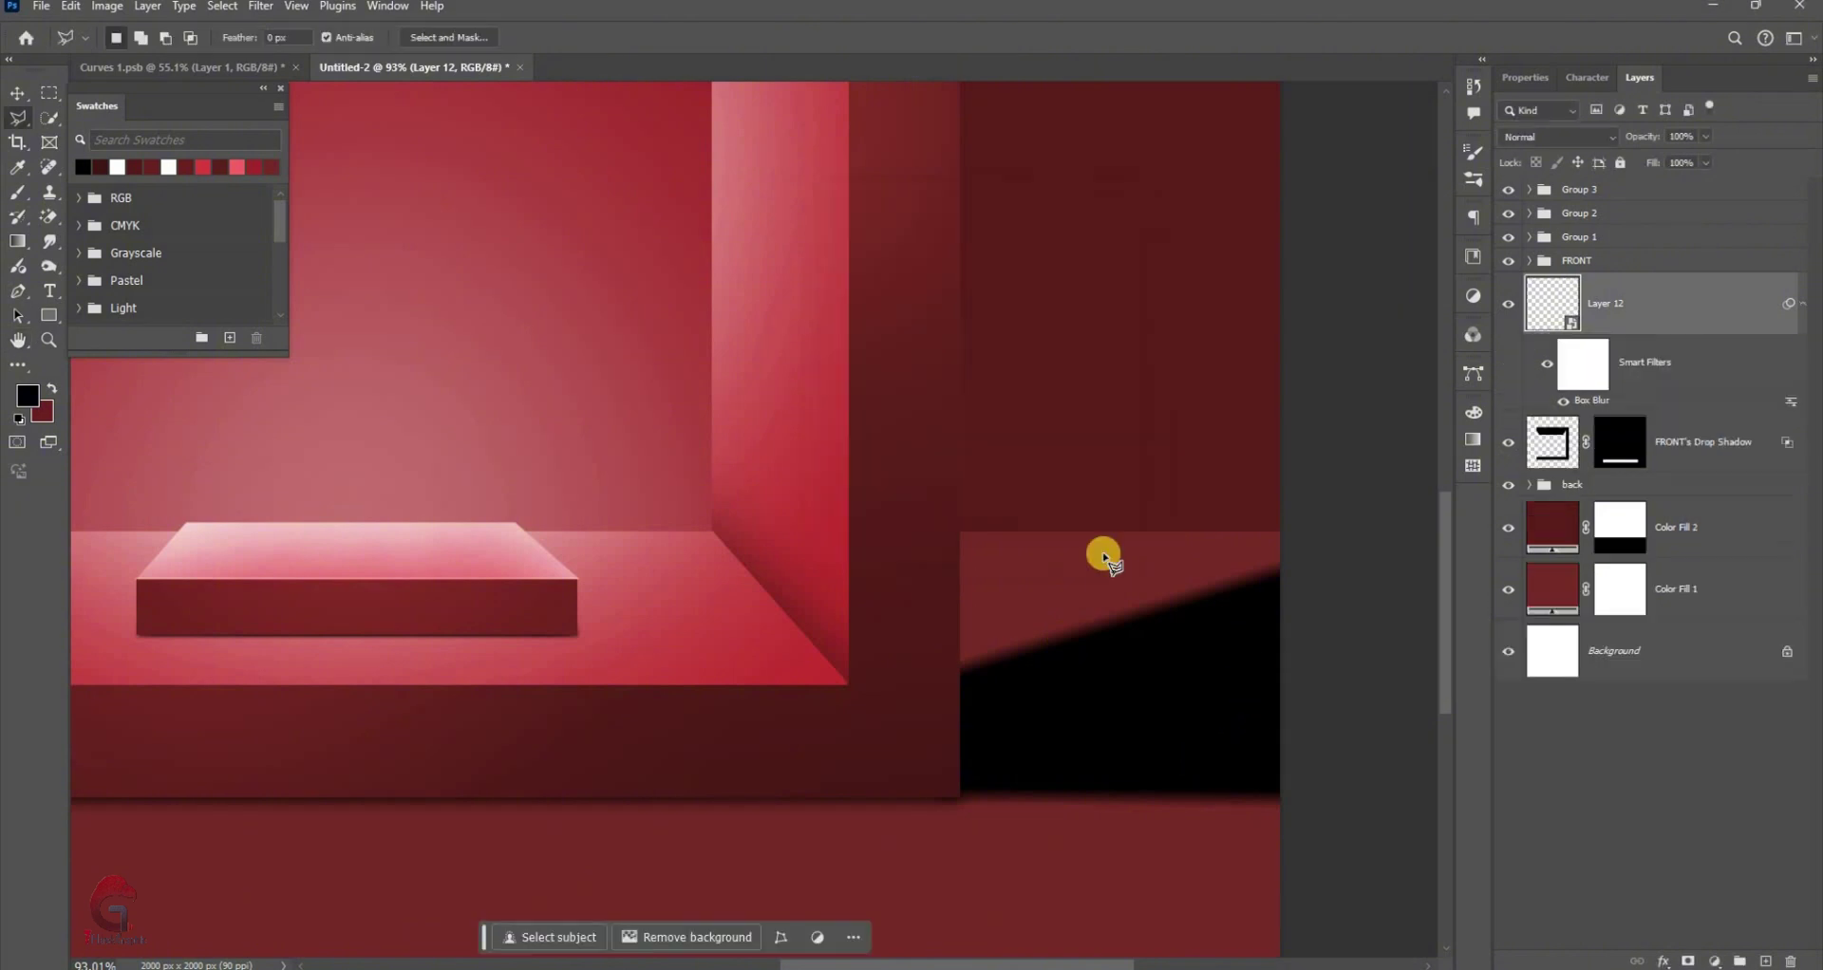
{"action": "key", "text": "ctrl+0"}
{"action": "left_click", "coordinate": [18, 92]}
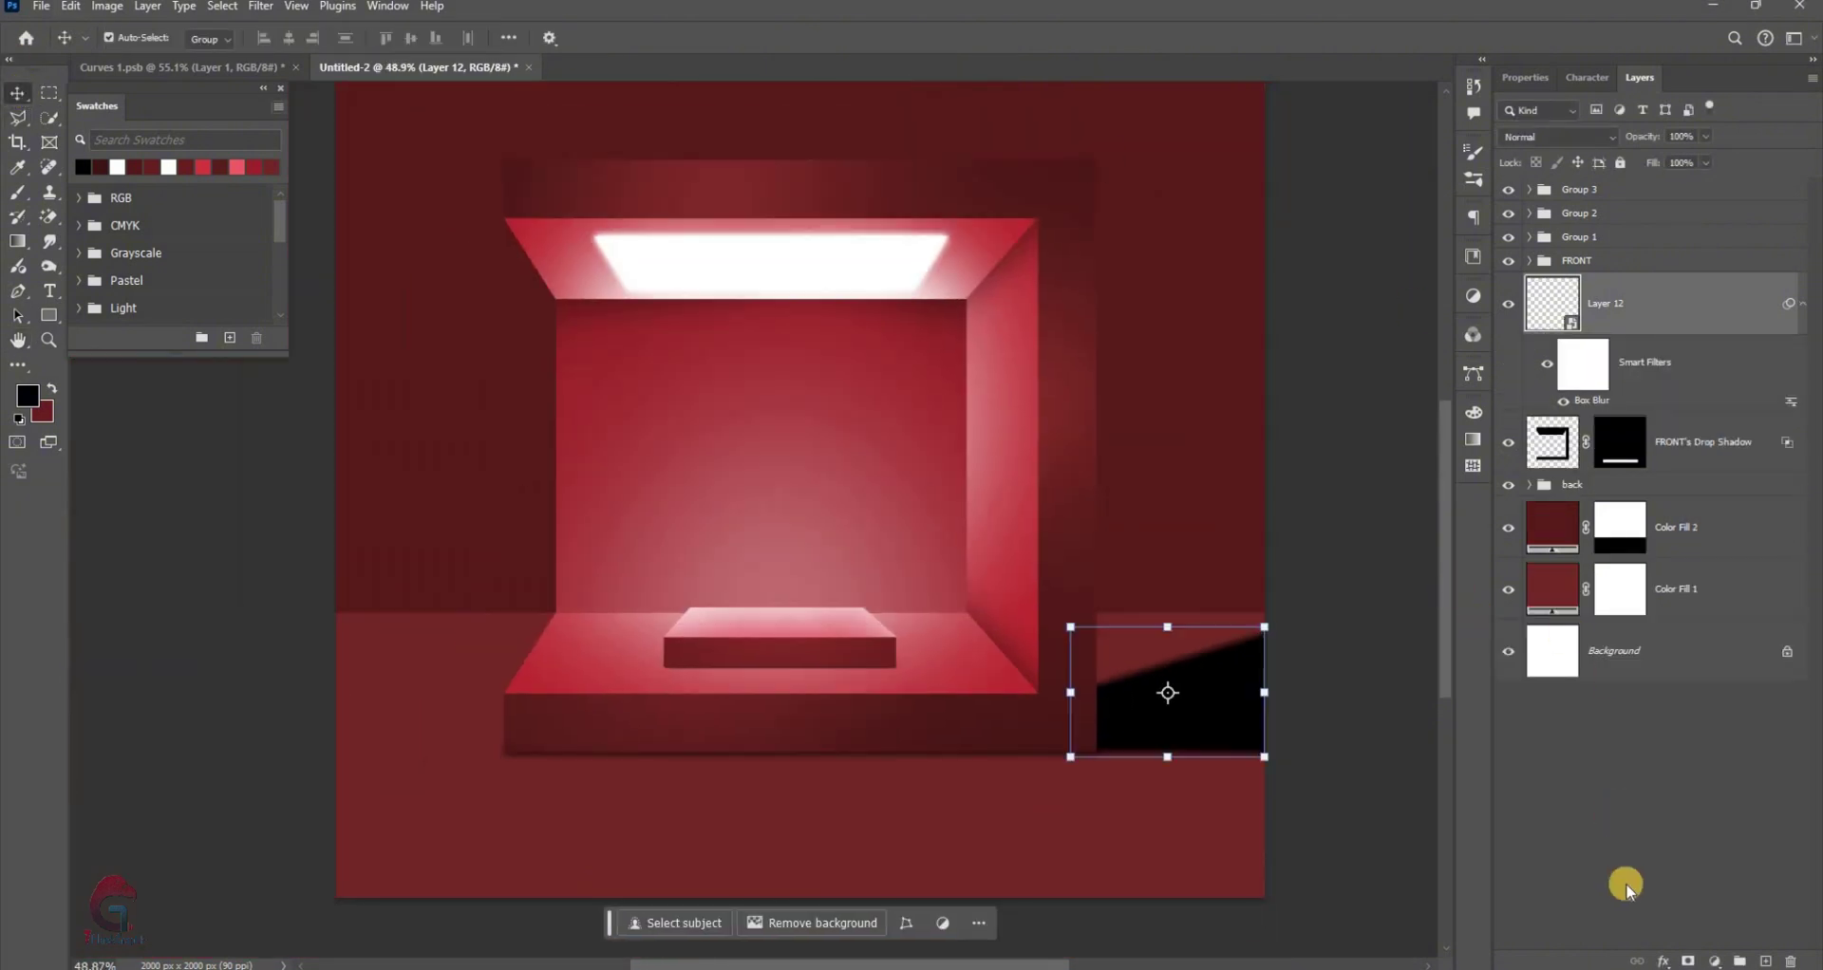
Add a black layer mask to Layer 12 and drag a white gradient fading toward the bottom right
{"action": "left_click", "coordinate": [1689, 961], "text": "alt"}
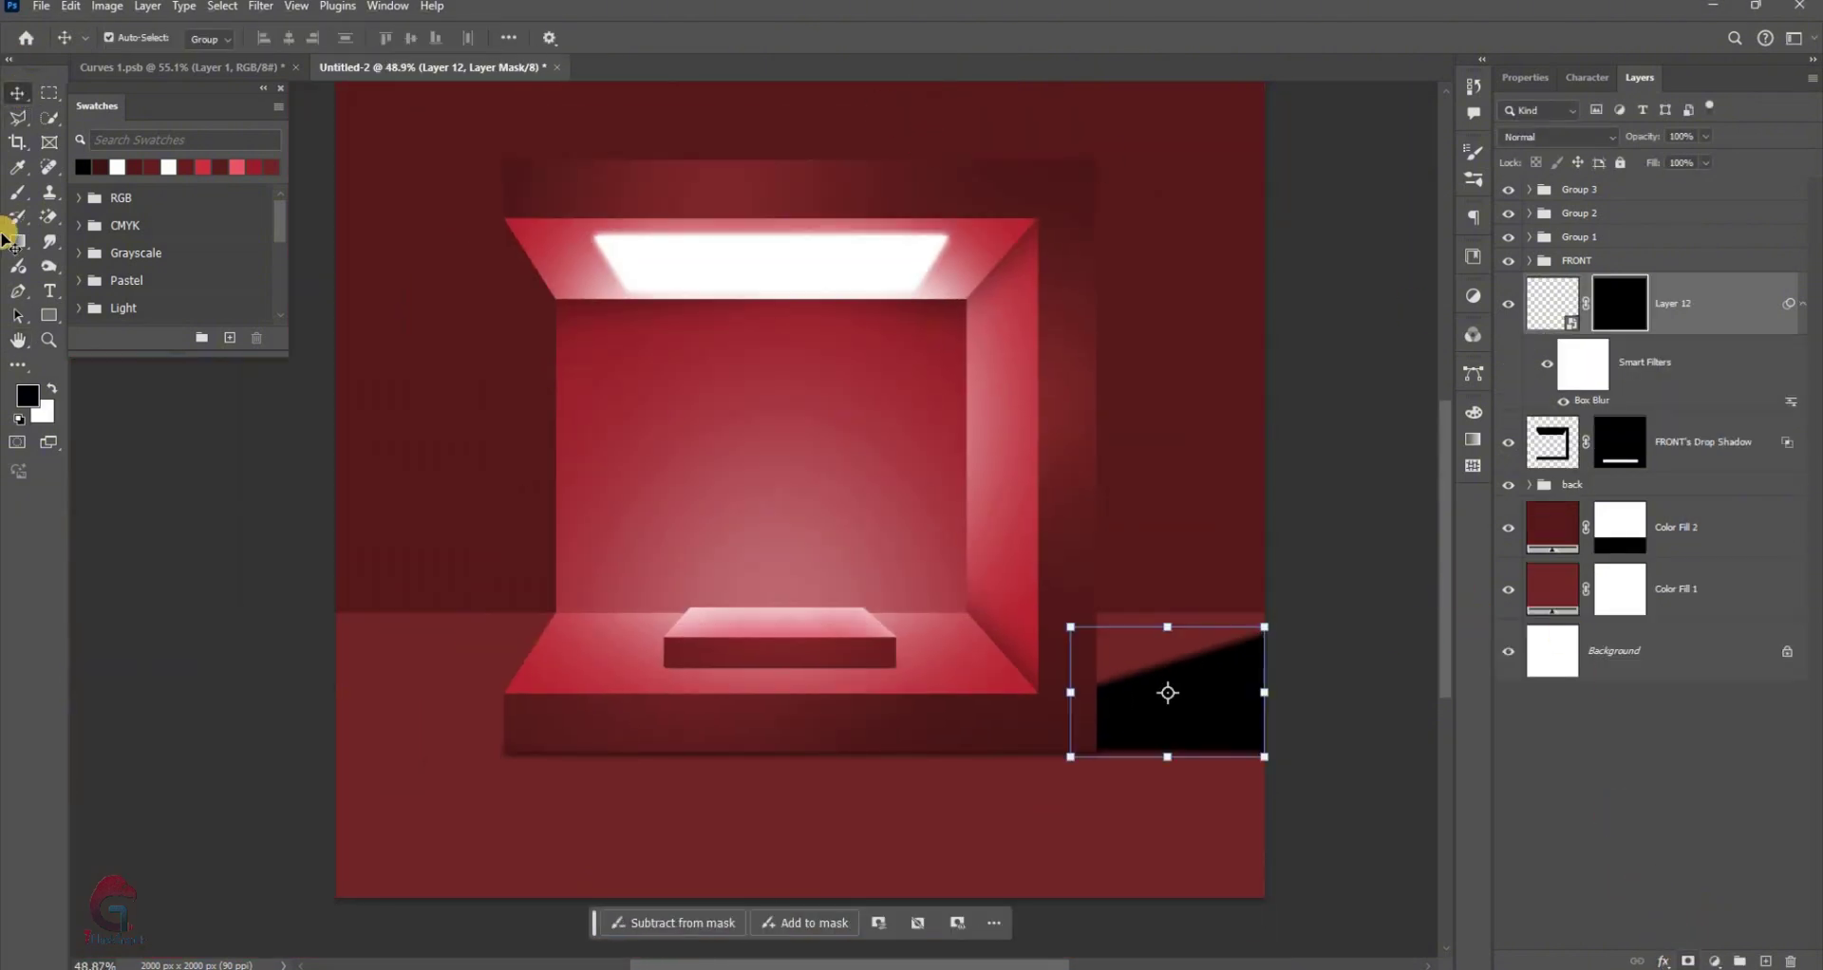
{"action": "left_click", "coordinate": [32, 200]}
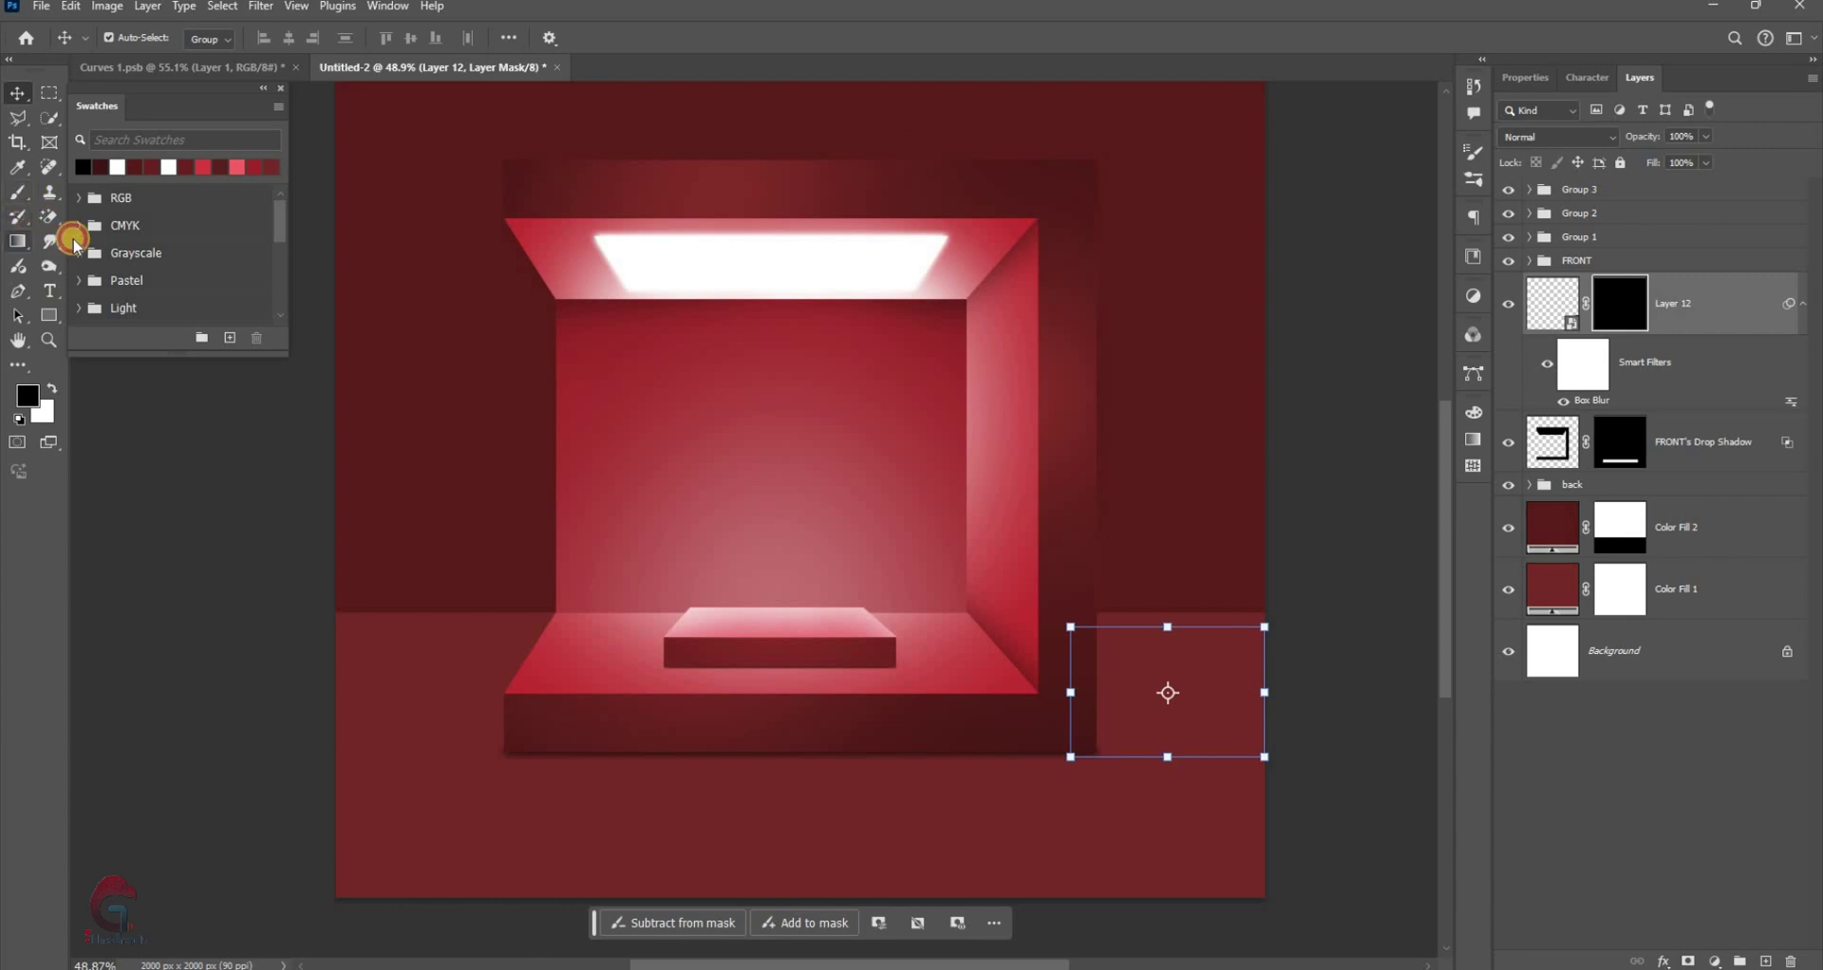
{"action": "key", "text": "g"}
{"action": "key", "text": "Return"}
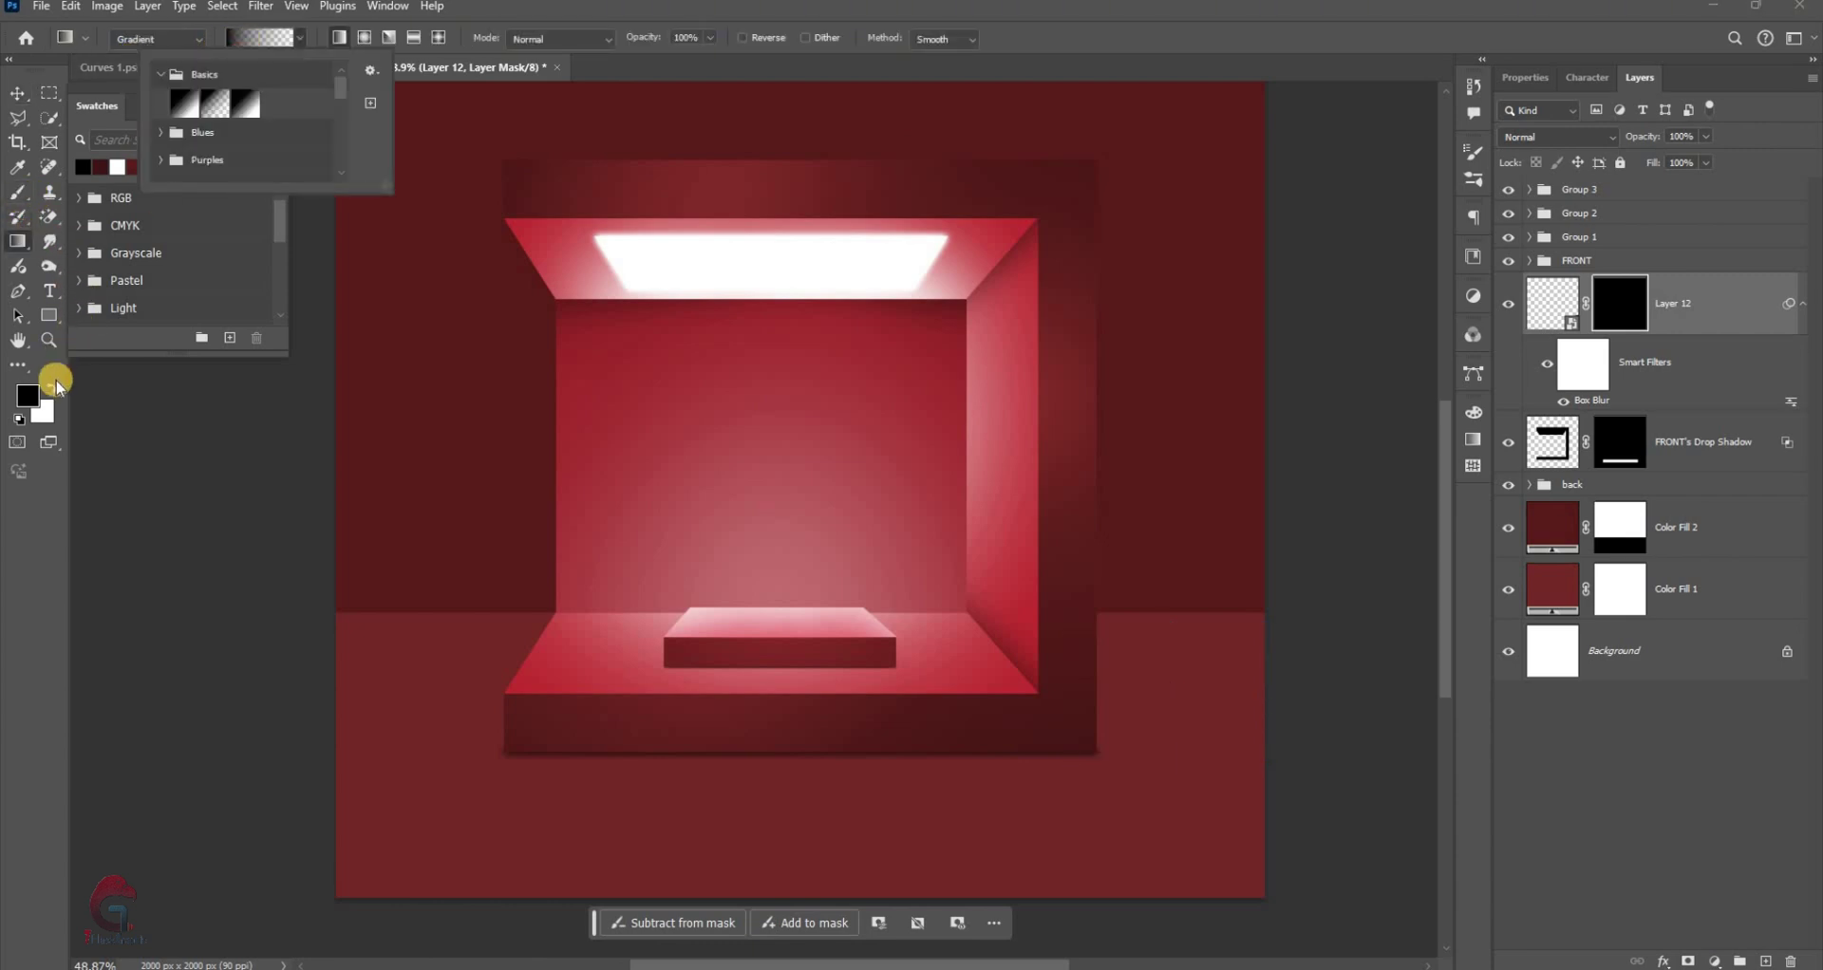
{"action": "left_click", "coordinate": [59, 377]}
{"action": "left_click_drag", "start_coordinate": [1005, 731], "coordinate": [1365, 689]}
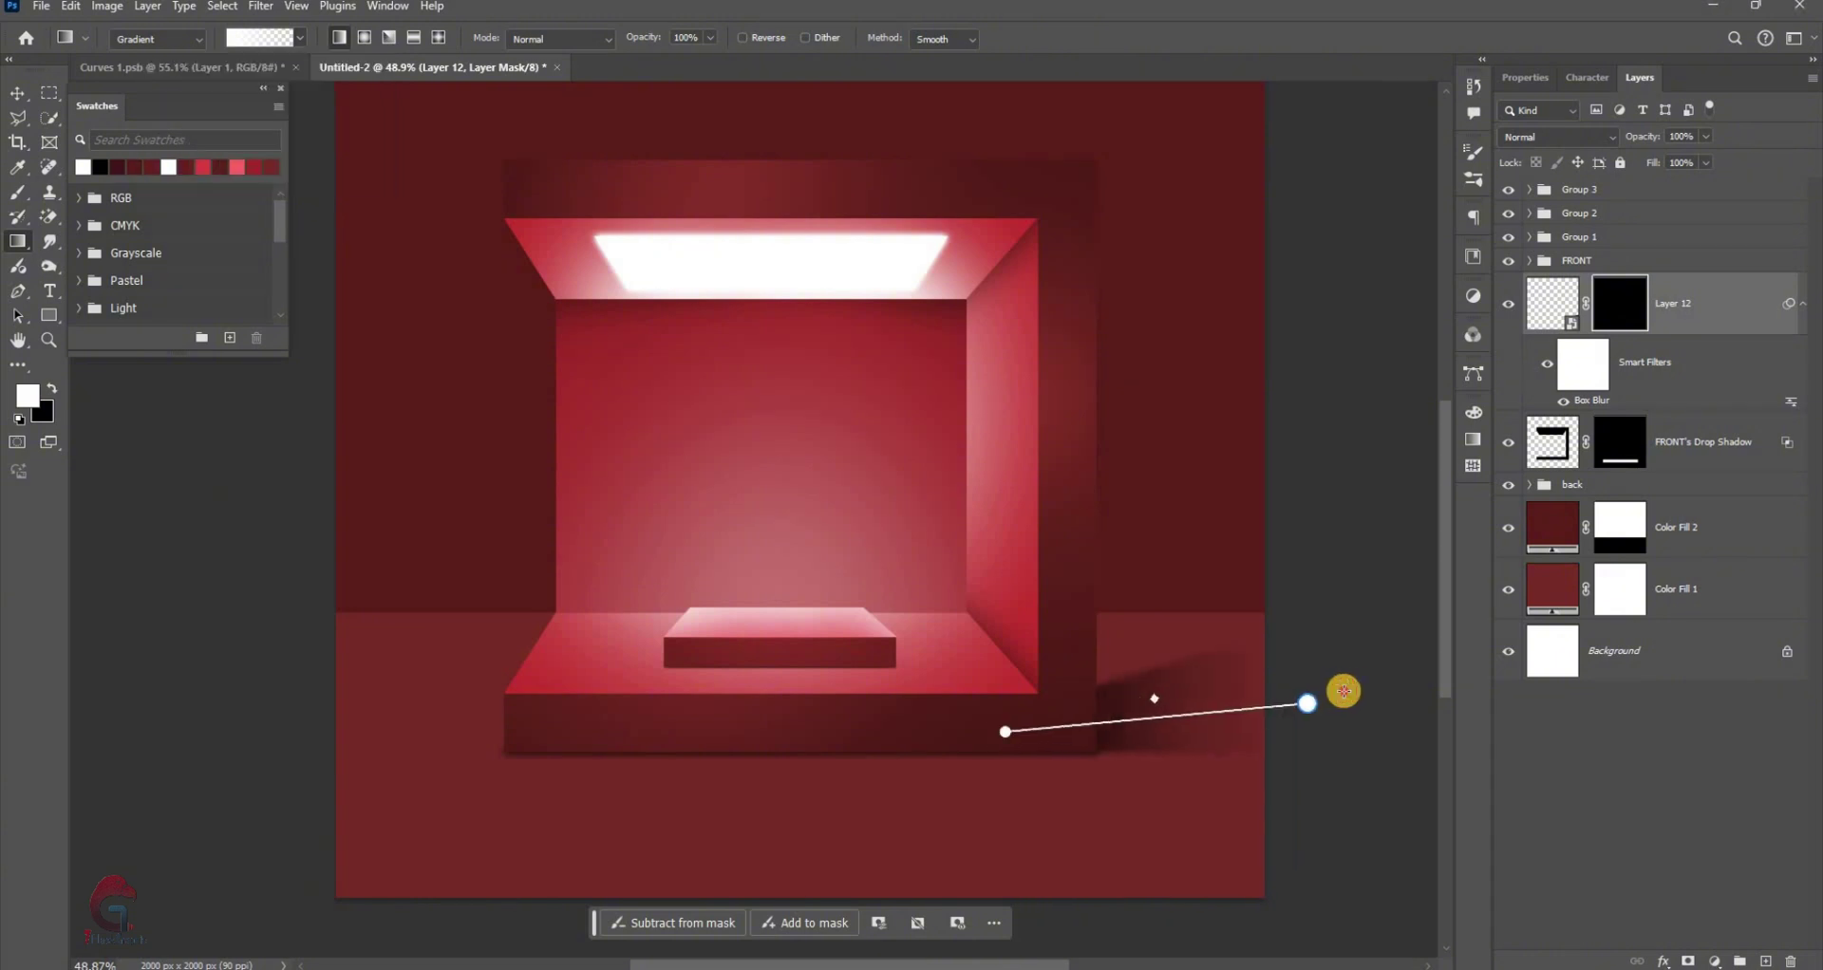
{"action": "key", "text": "v"}
Lower the shadow layer's opacity to 79%
{"action": "scroll", "coordinate": [1221, 700], "scroll_direction": "up", "scroll_amount": 1}
{"action": "scroll", "coordinate": [1221, 700], "scroll_direction": "up", "scroll_amount": 2}
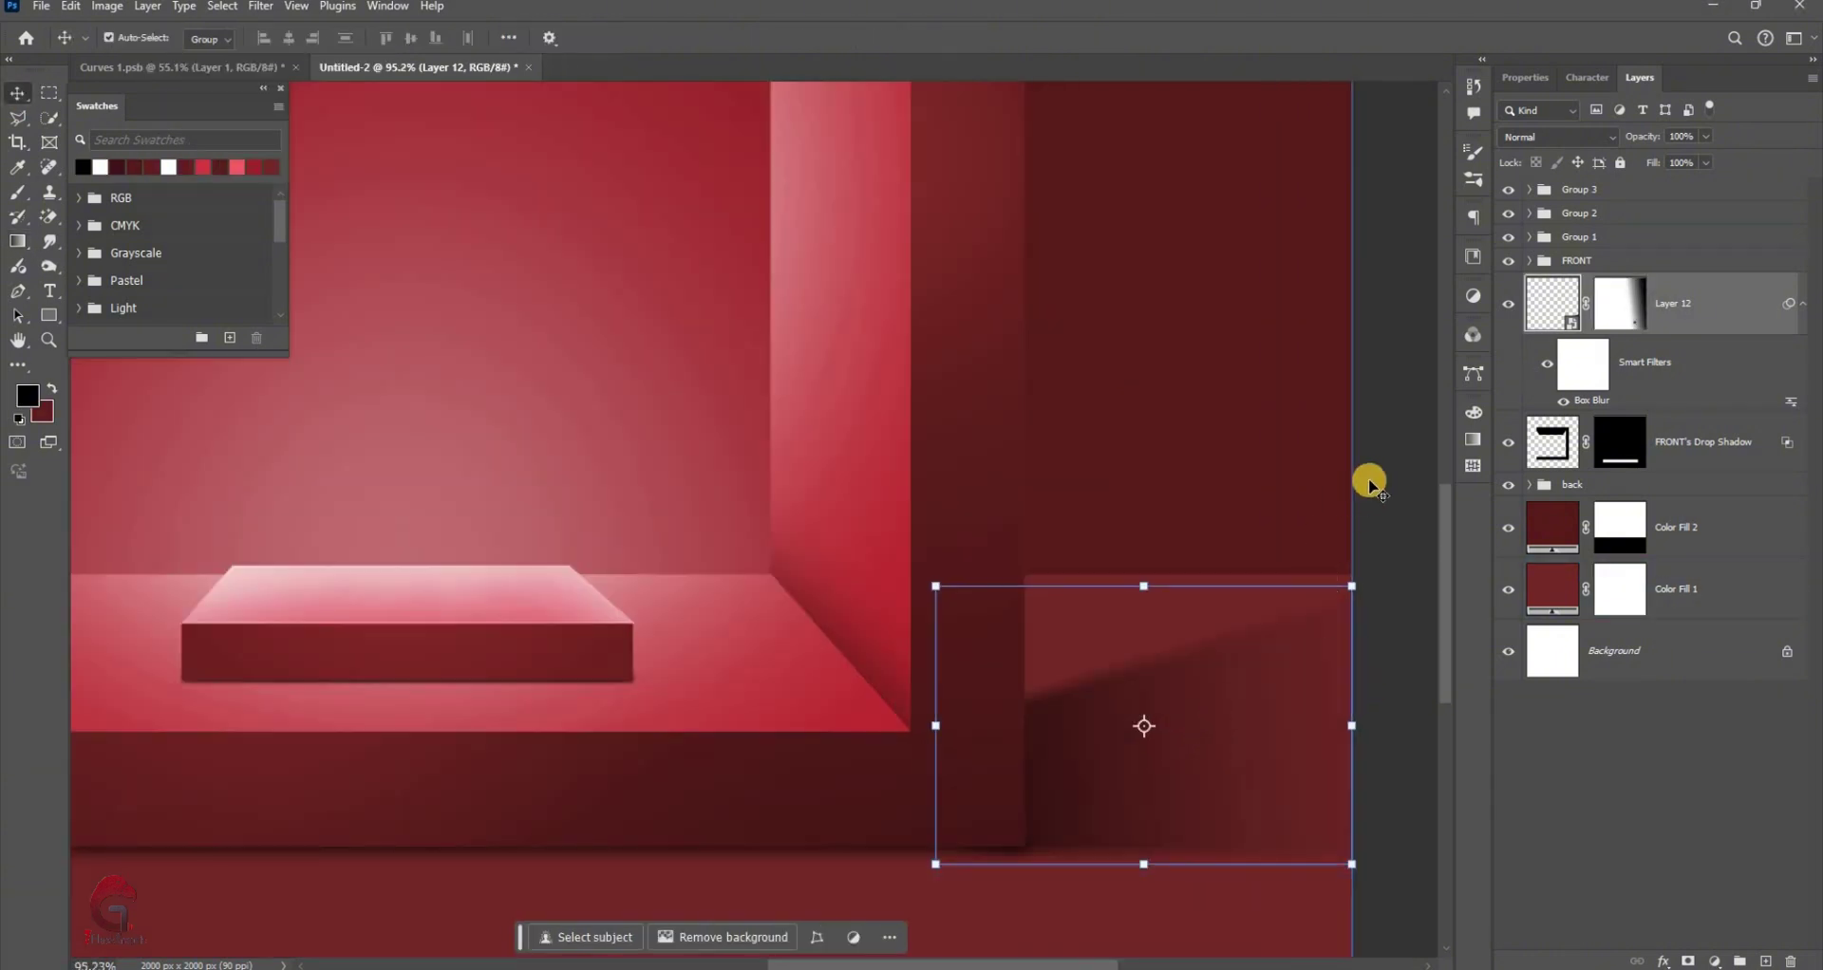
{"action": "scroll", "coordinate": [1367, 480], "scroll_direction": "down", "scroll_amount": 2}
{"action": "scroll", "coordinate": [1235, 646], "scroll_direction": "down", "scroll_amount": 2}
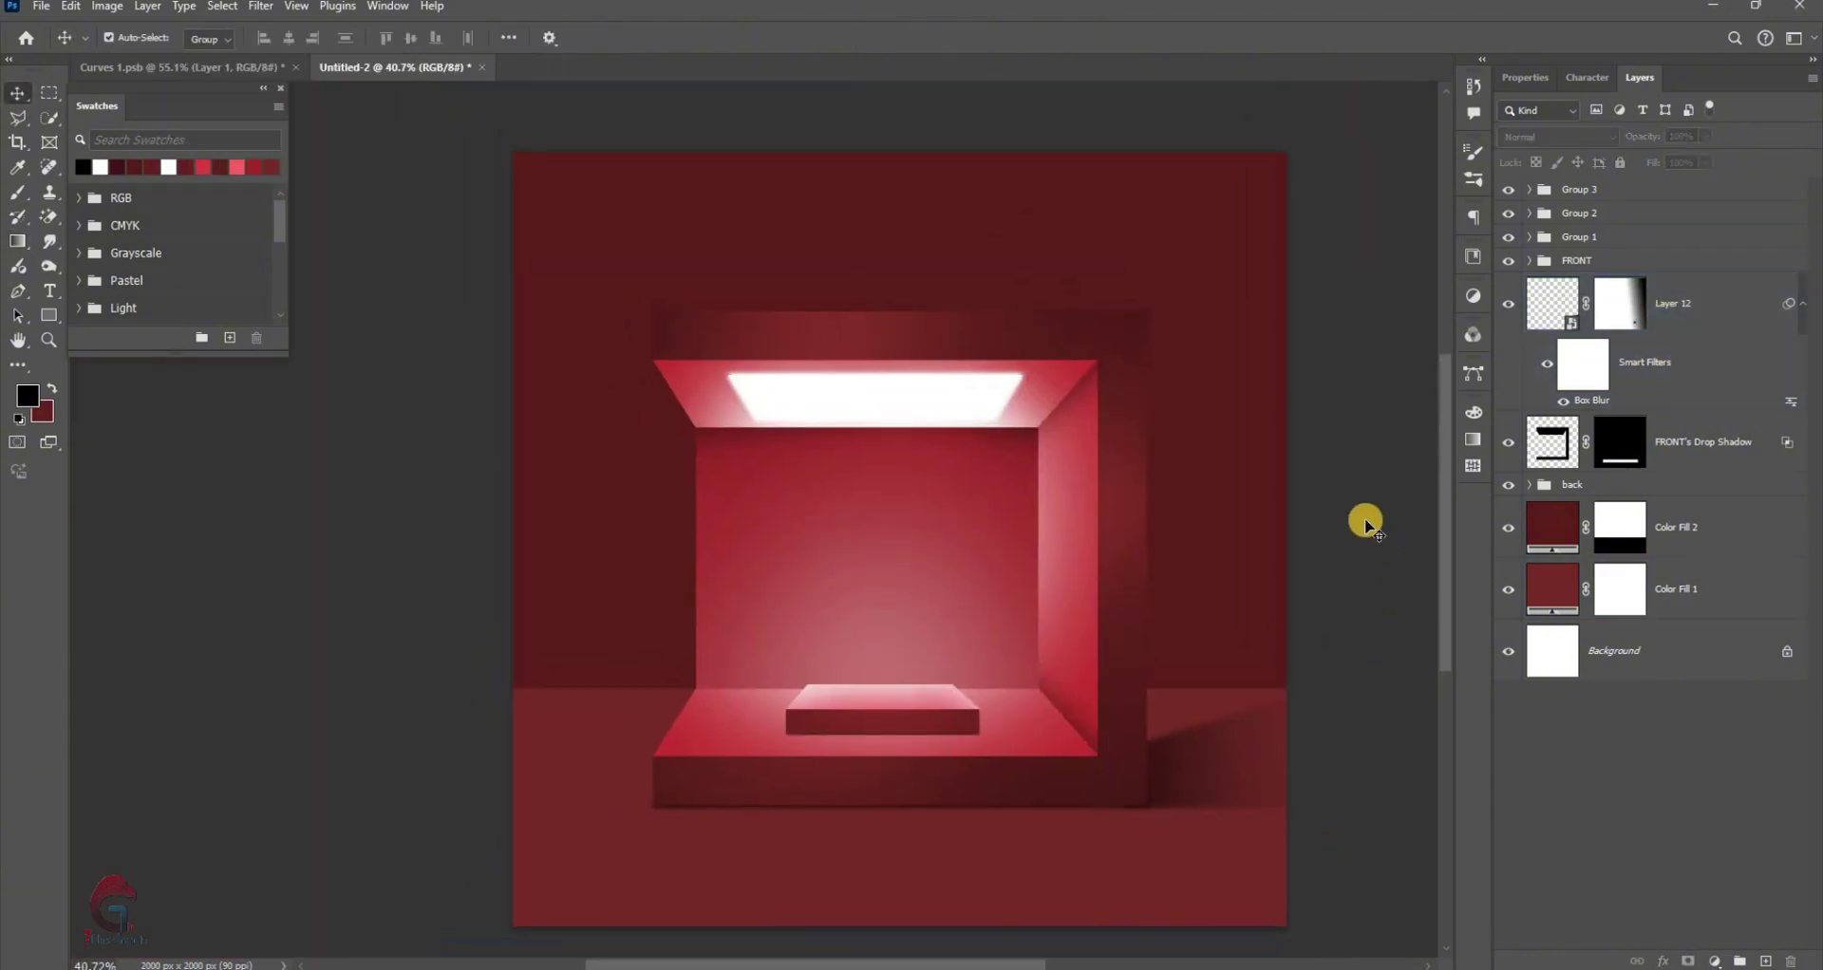
{"action": "left_click", "coordinate": [1241, 757]}
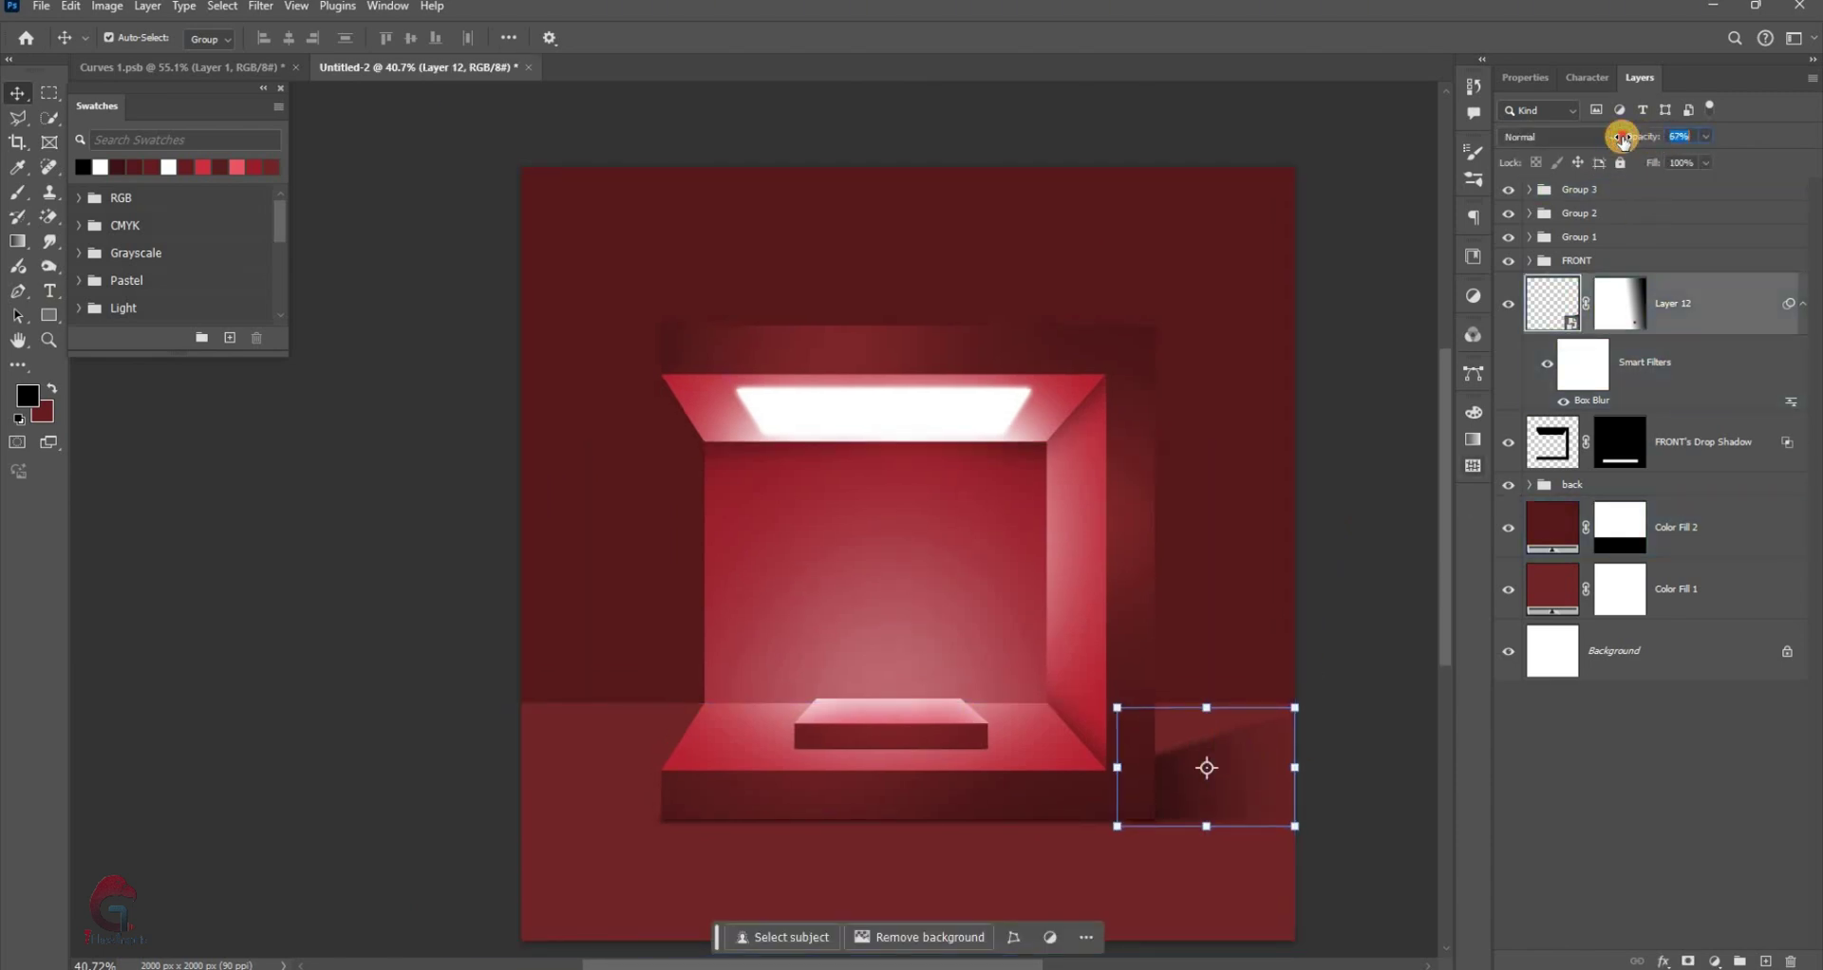
{"action": "left_click_drag", "start_coordinate": [1624, 140], "coordinate": [1628, 140]}
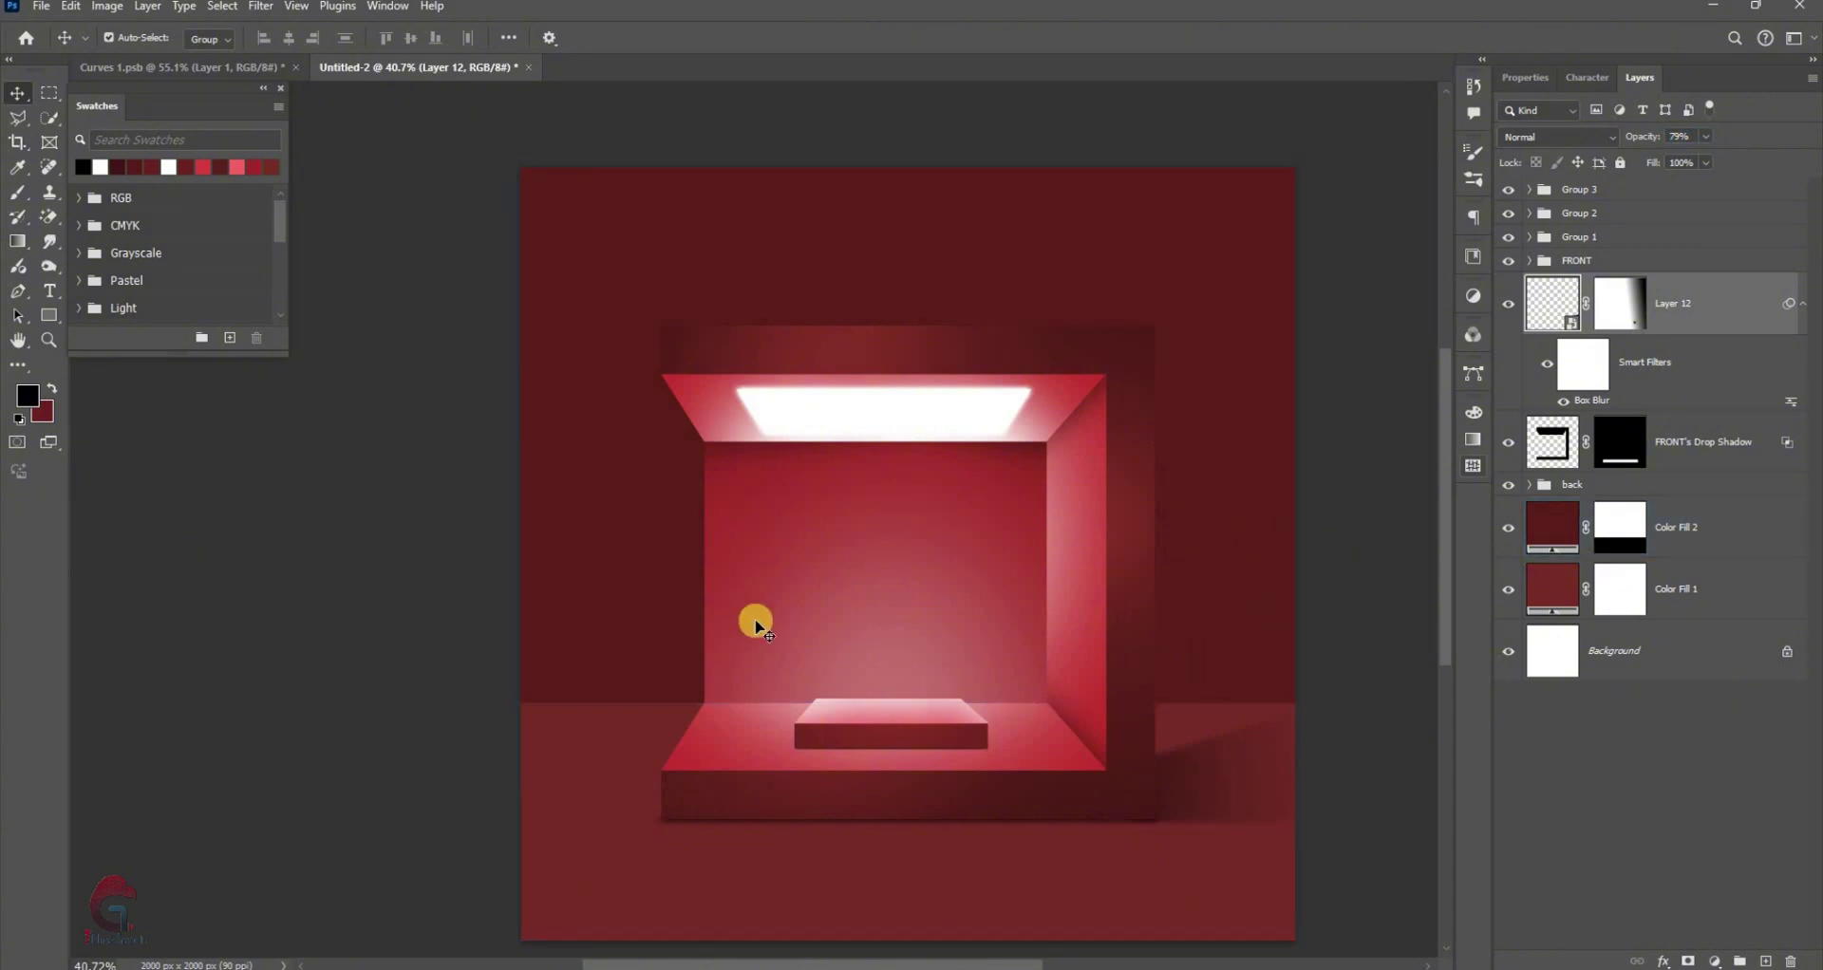
{"action": "left_click", "coordinate": [1394, 493]}
{"action": "scroll", "coordinate": [743, 581], "scroll_direction": "up", "scroll_amount": 1}
Add Layer 13 above Color Fill 2 and clip it to the fill layer
{"action": "left_click", "coordinate": [1714, 542]}
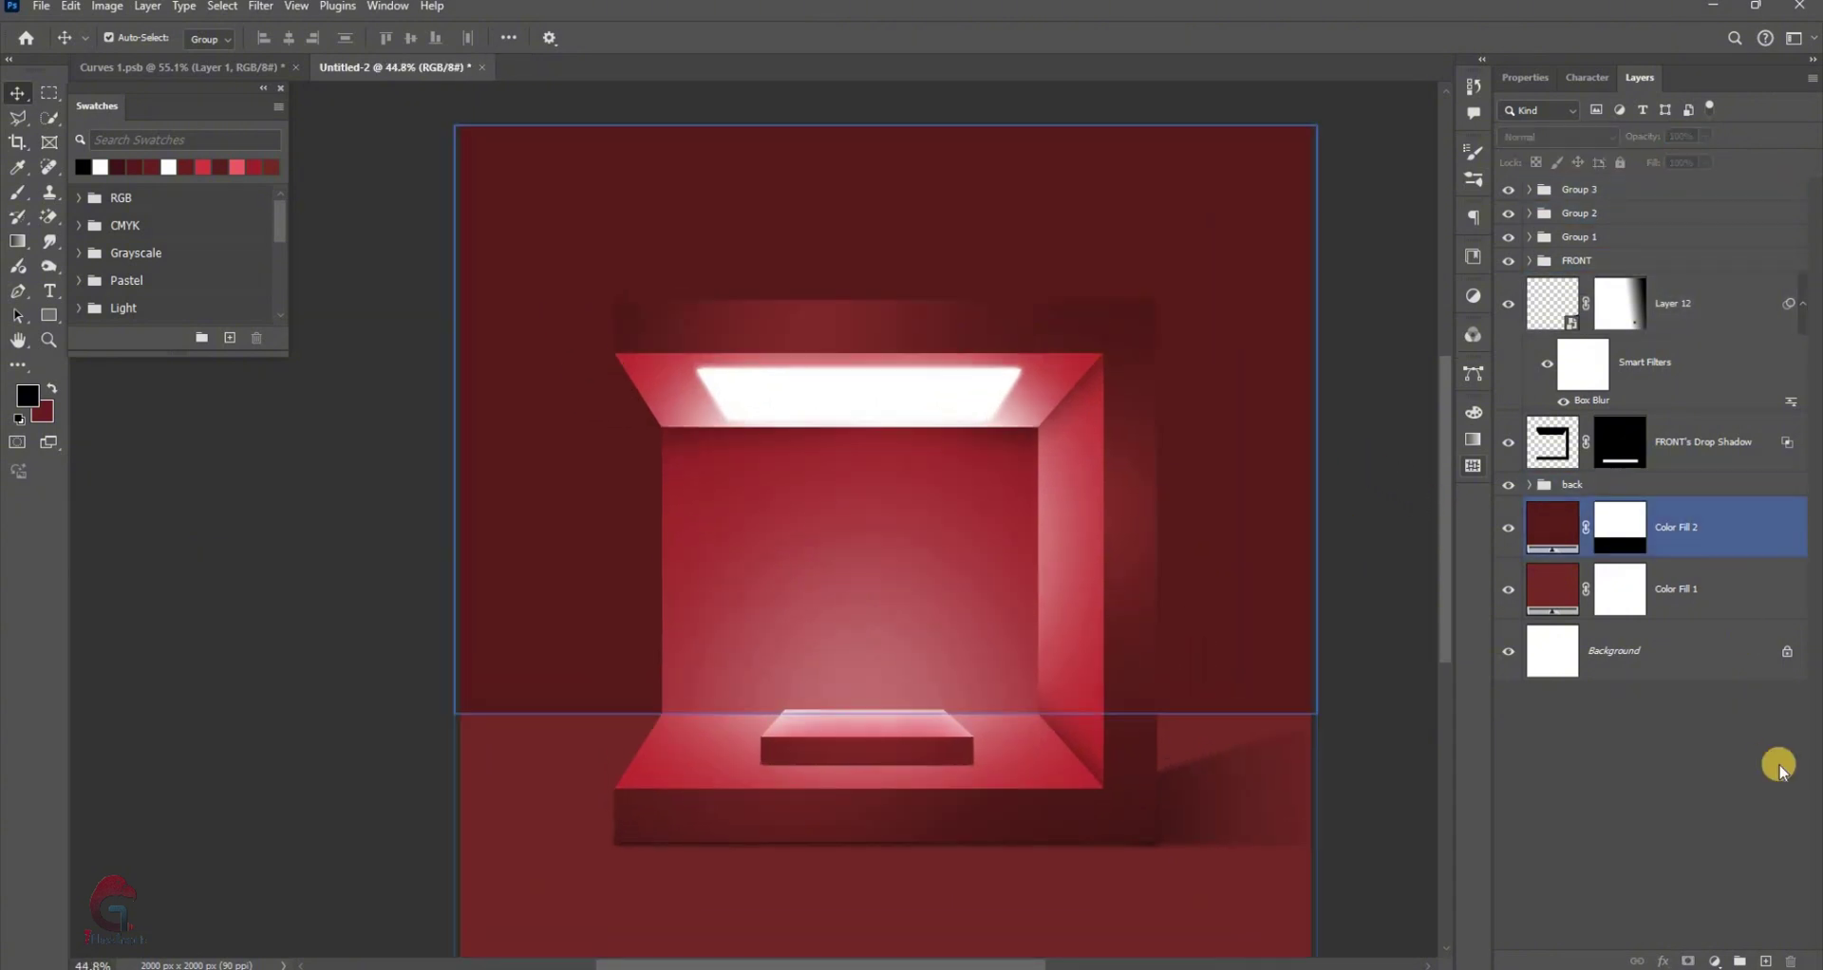
{"action": "key", "text": "ctrl+shift+alt+n"}
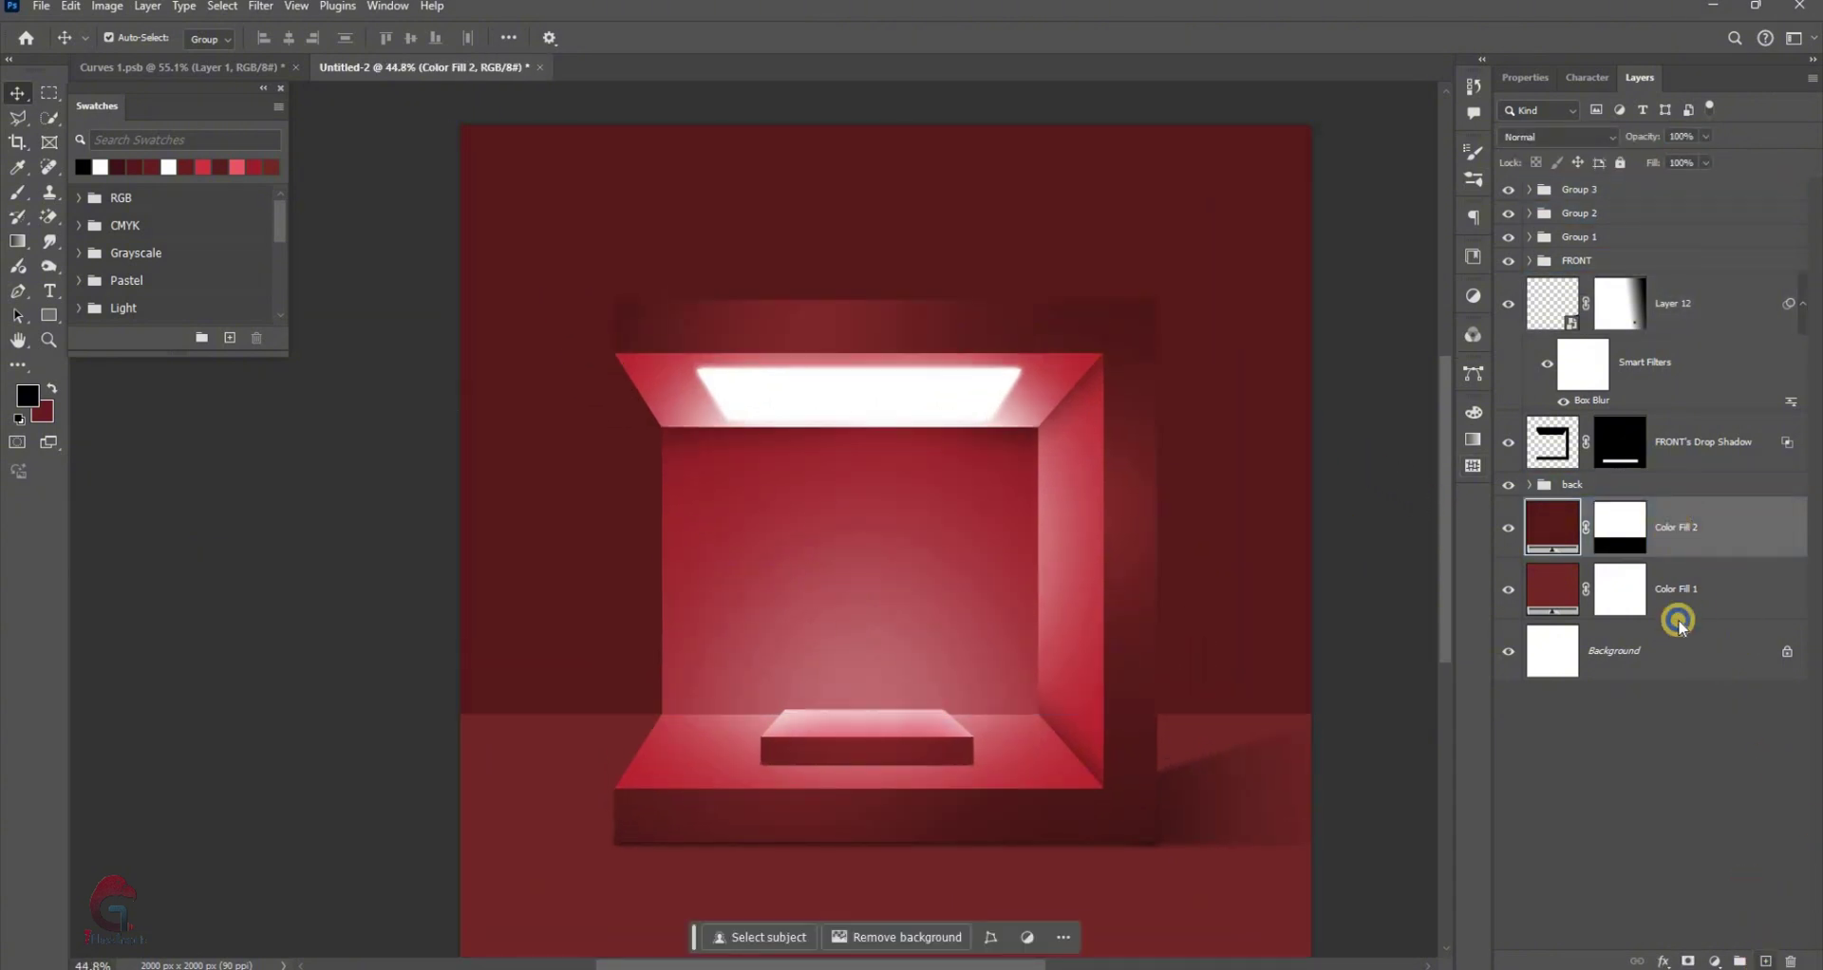
{"action": "right_click", "coordinate": [1681, 459]}
{"action": "left_click", "coordinate": [1684, 435]}
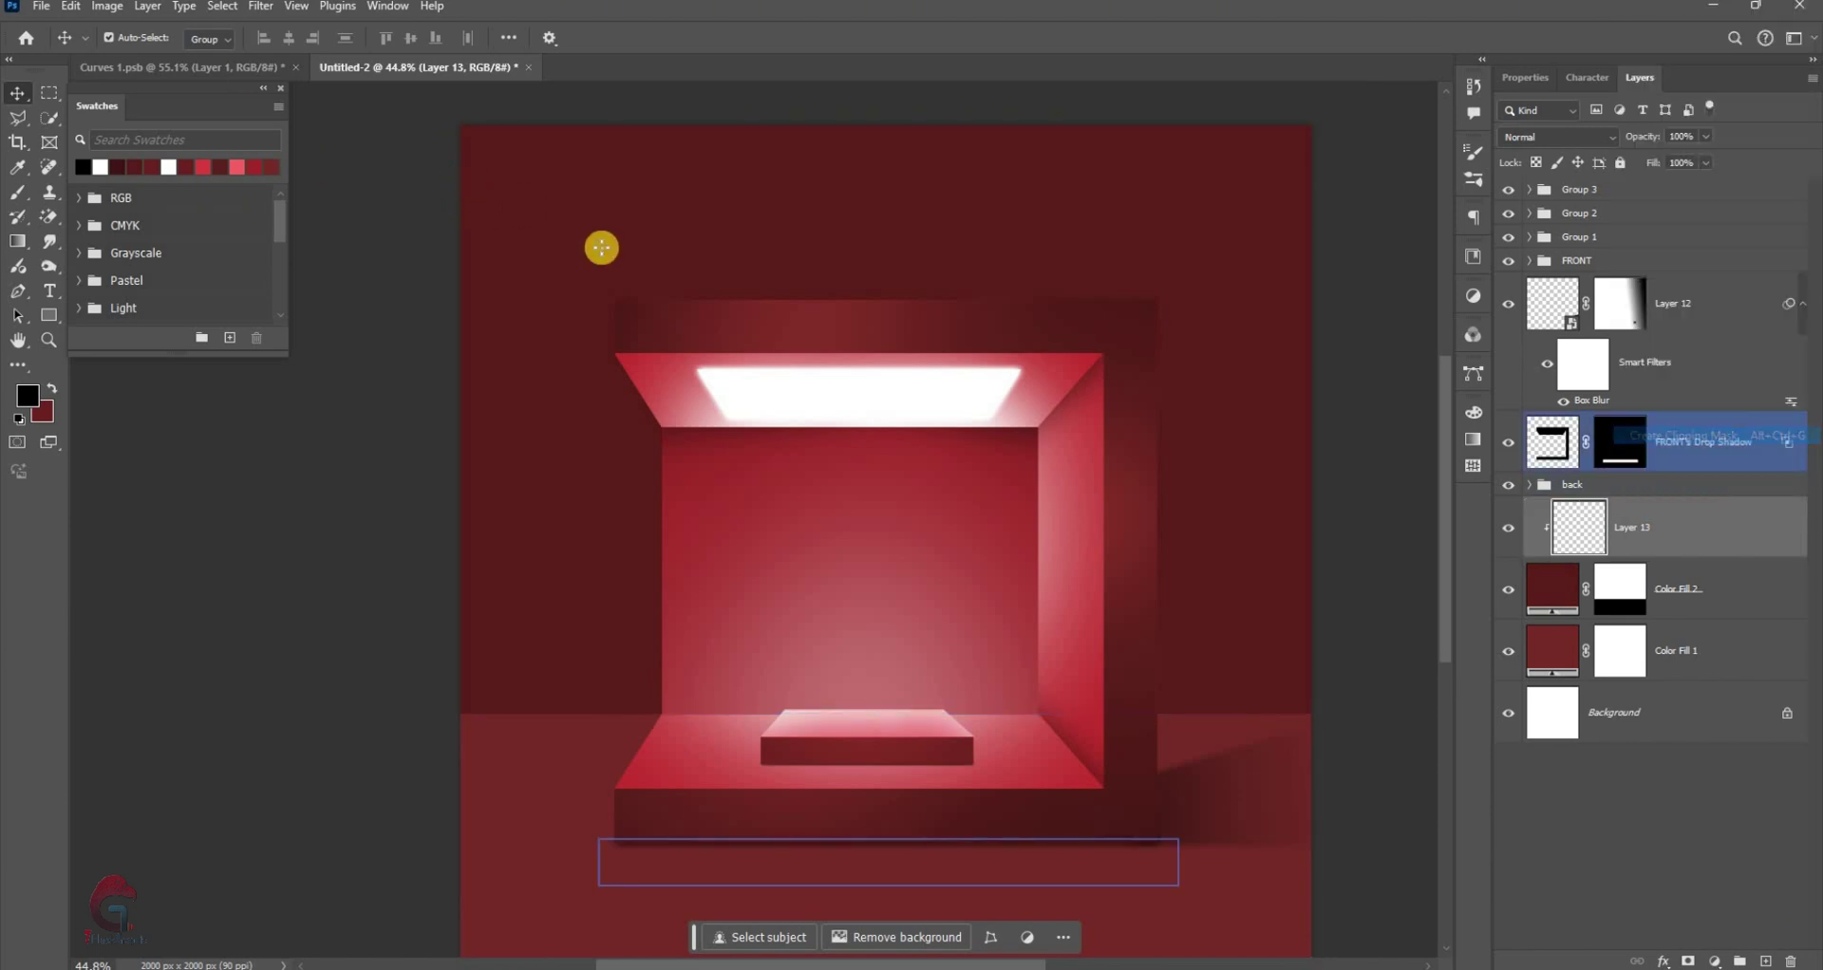
Paint a soft white glow behind the box with a 1349-pixel brush and position it
{"action": "key", "text": "b"}
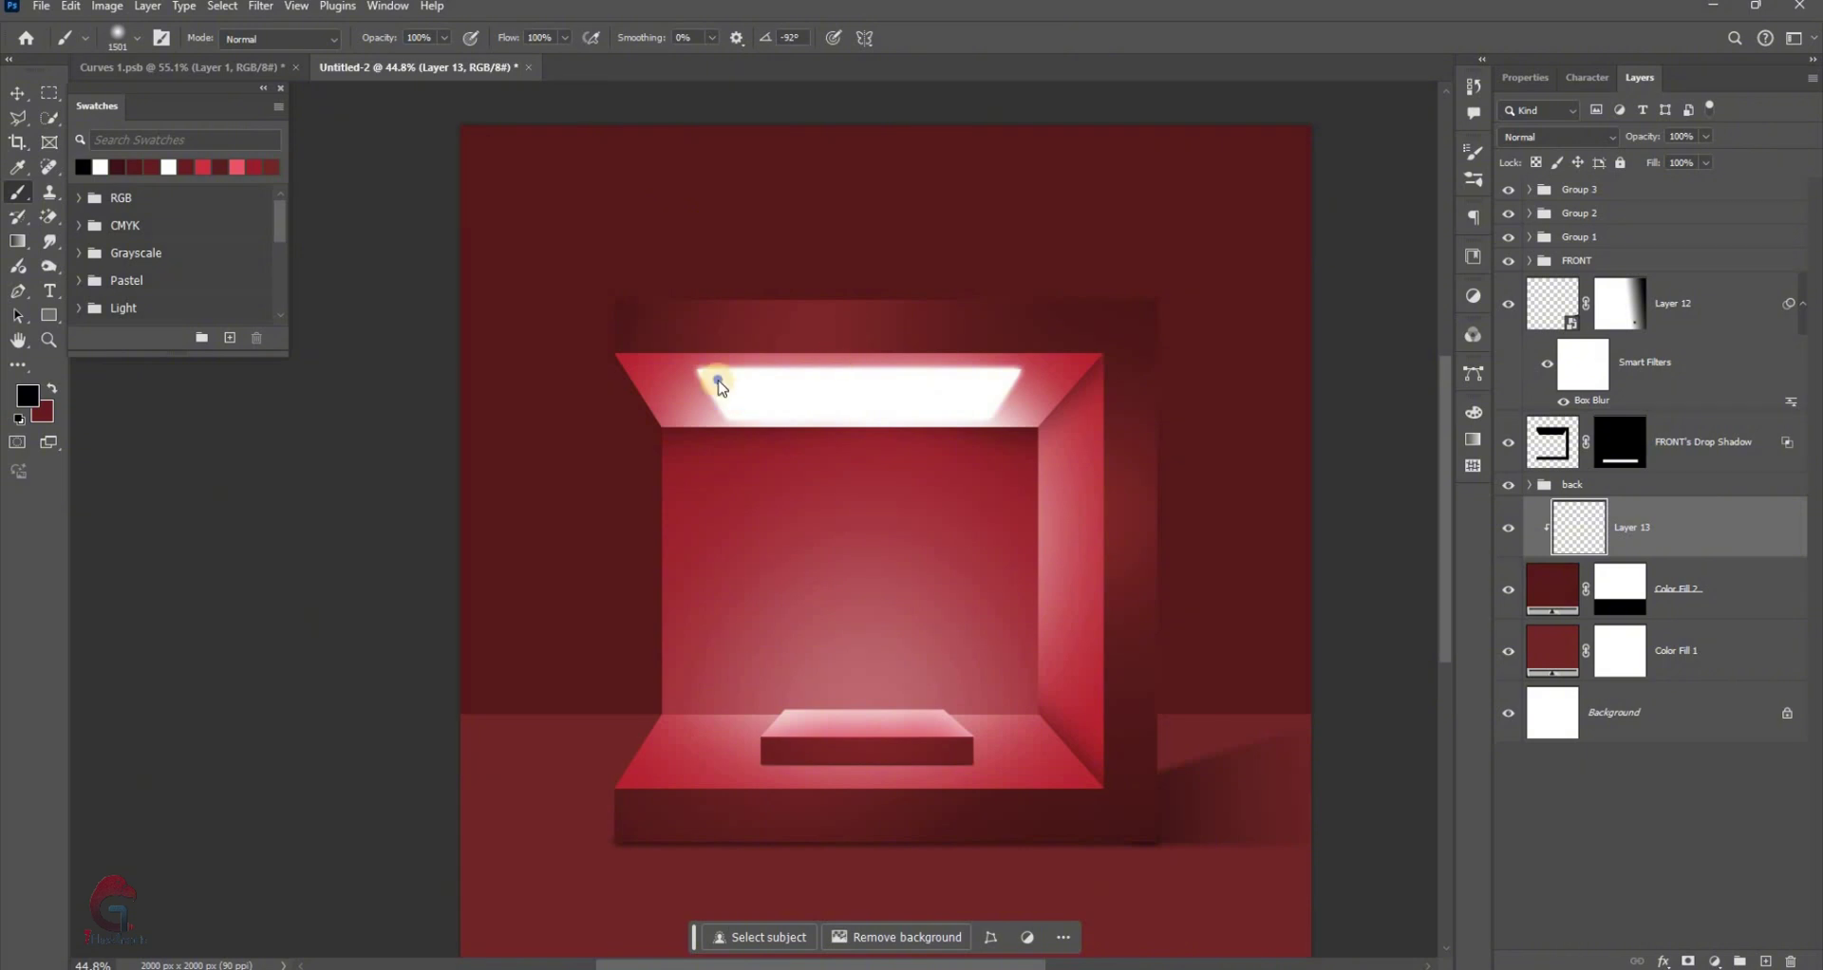
{"action": "key", "text": "x"}
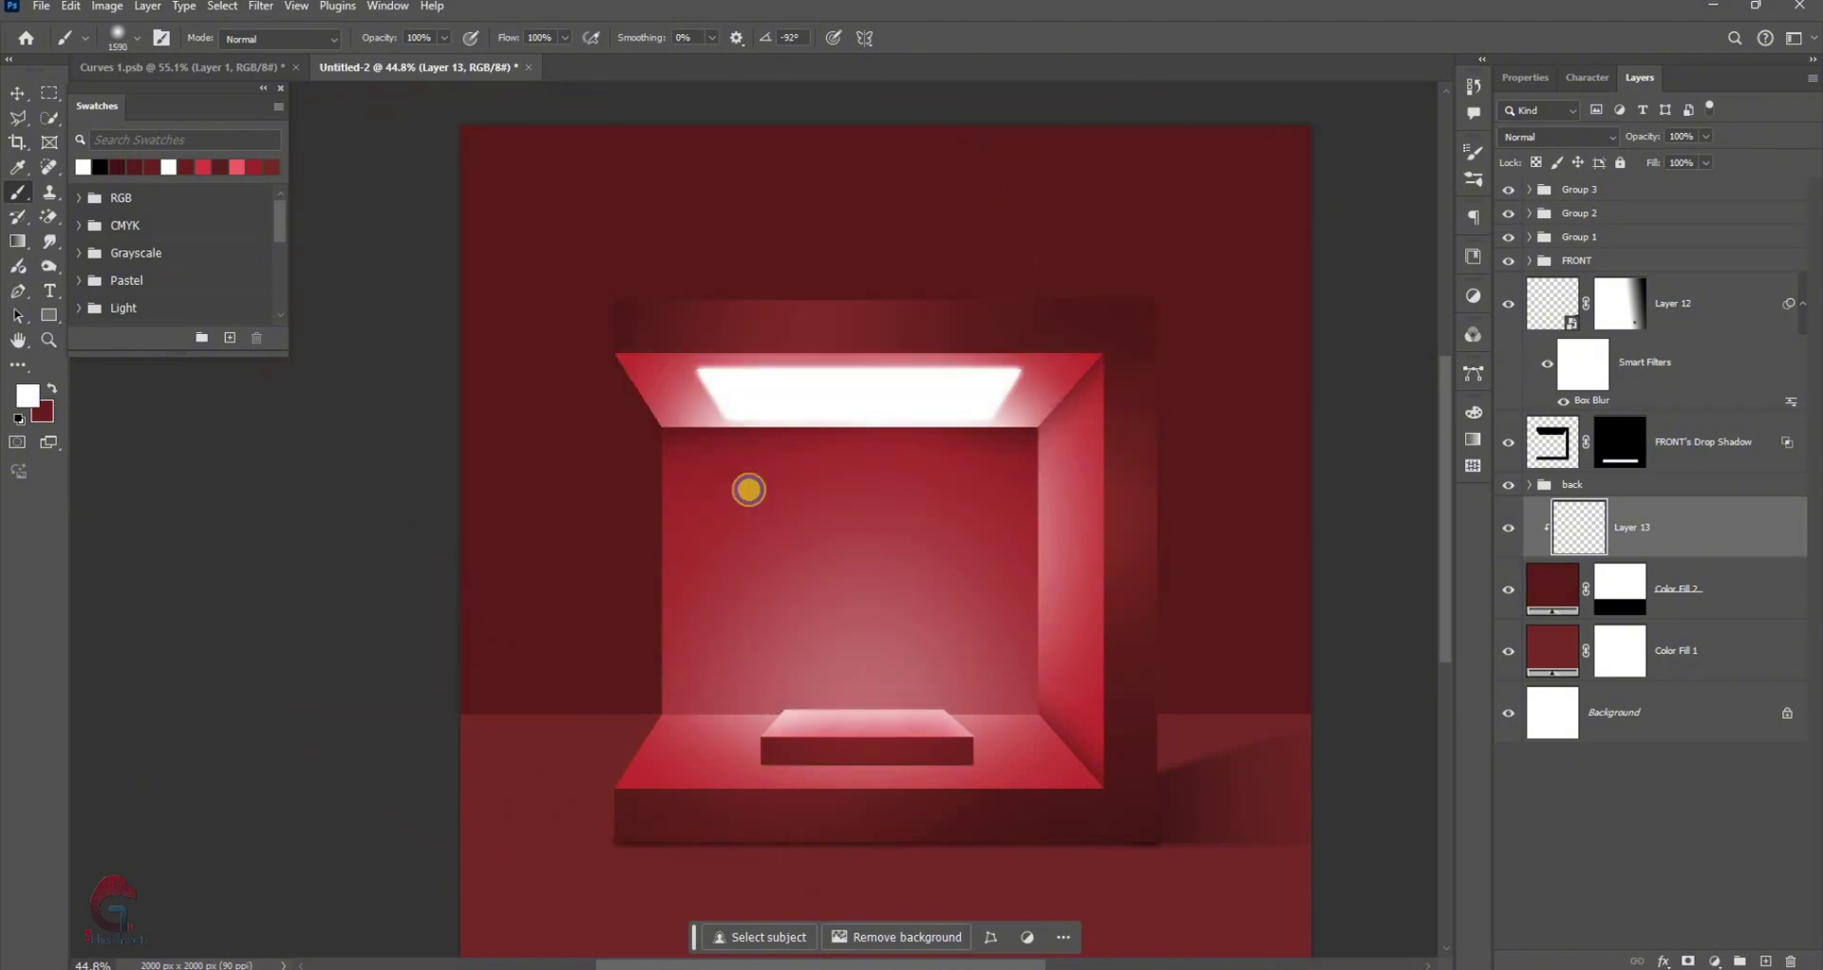
{"action": "left_click_drag", "start_coordinate": [749, 490], "coordinate": [747, 510]}
{"action": "left_click", "coordinate": [722, 453]}
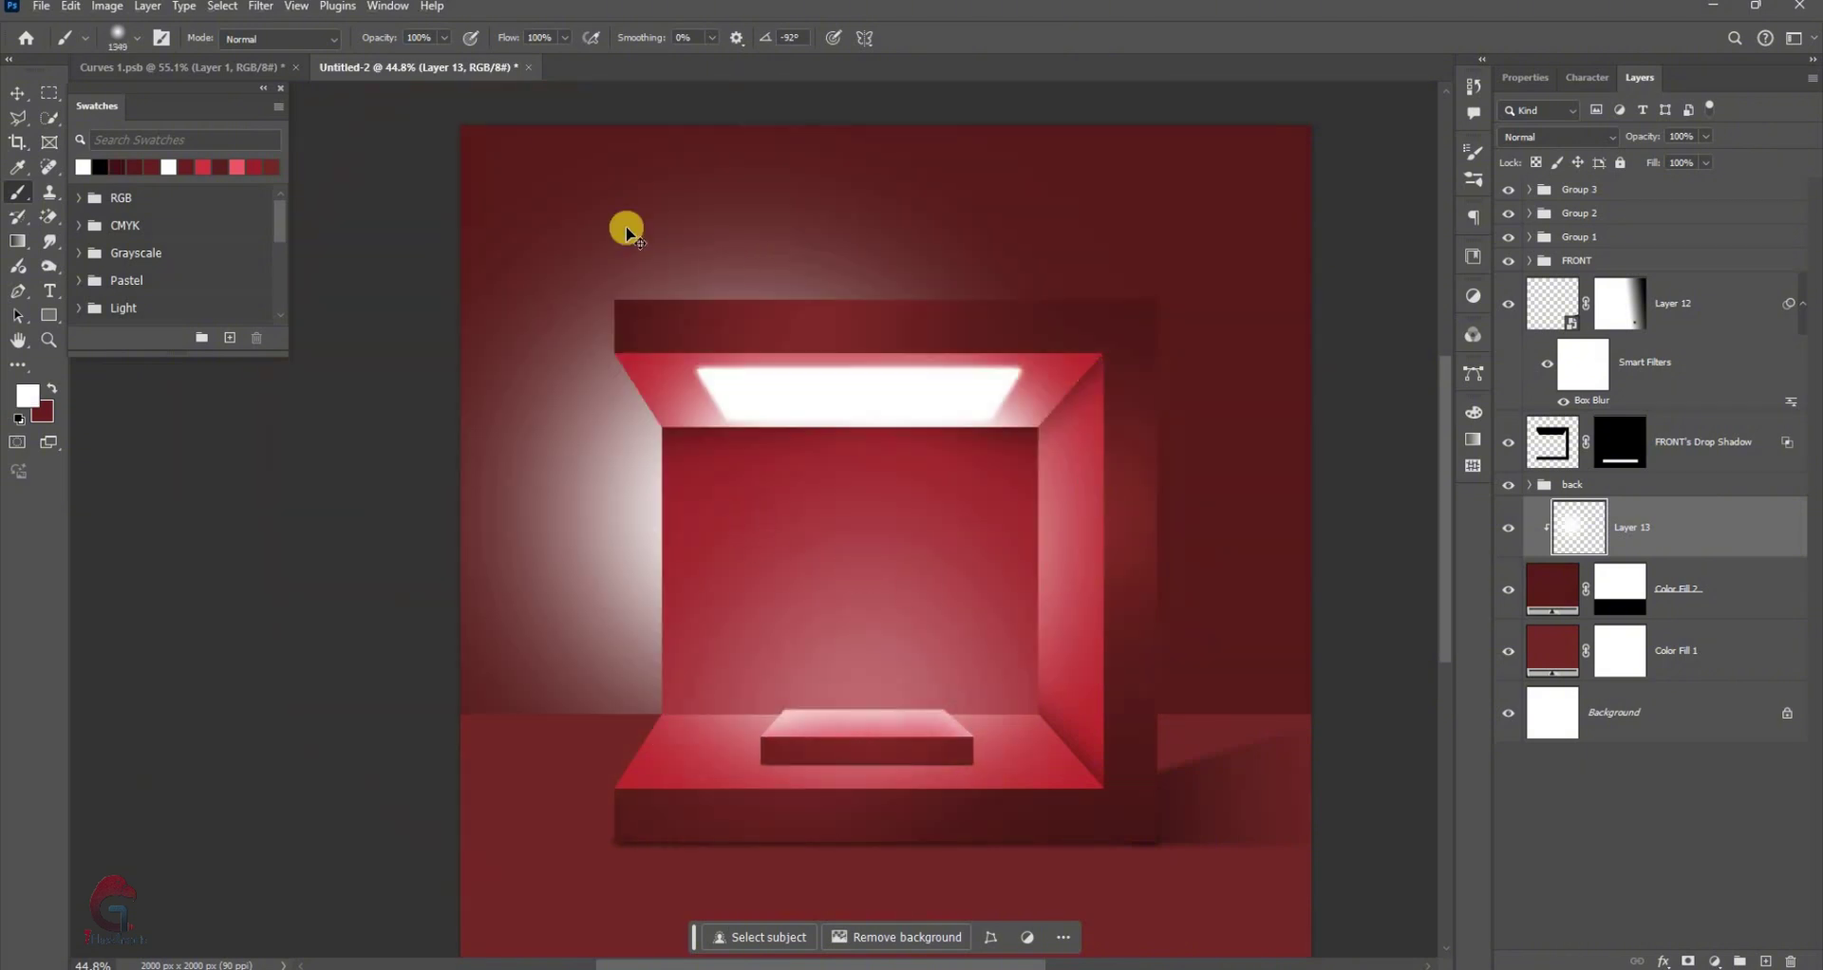
{"action": "key", "text": "ctrl+z"}
{"action": "type", "text": "61"}
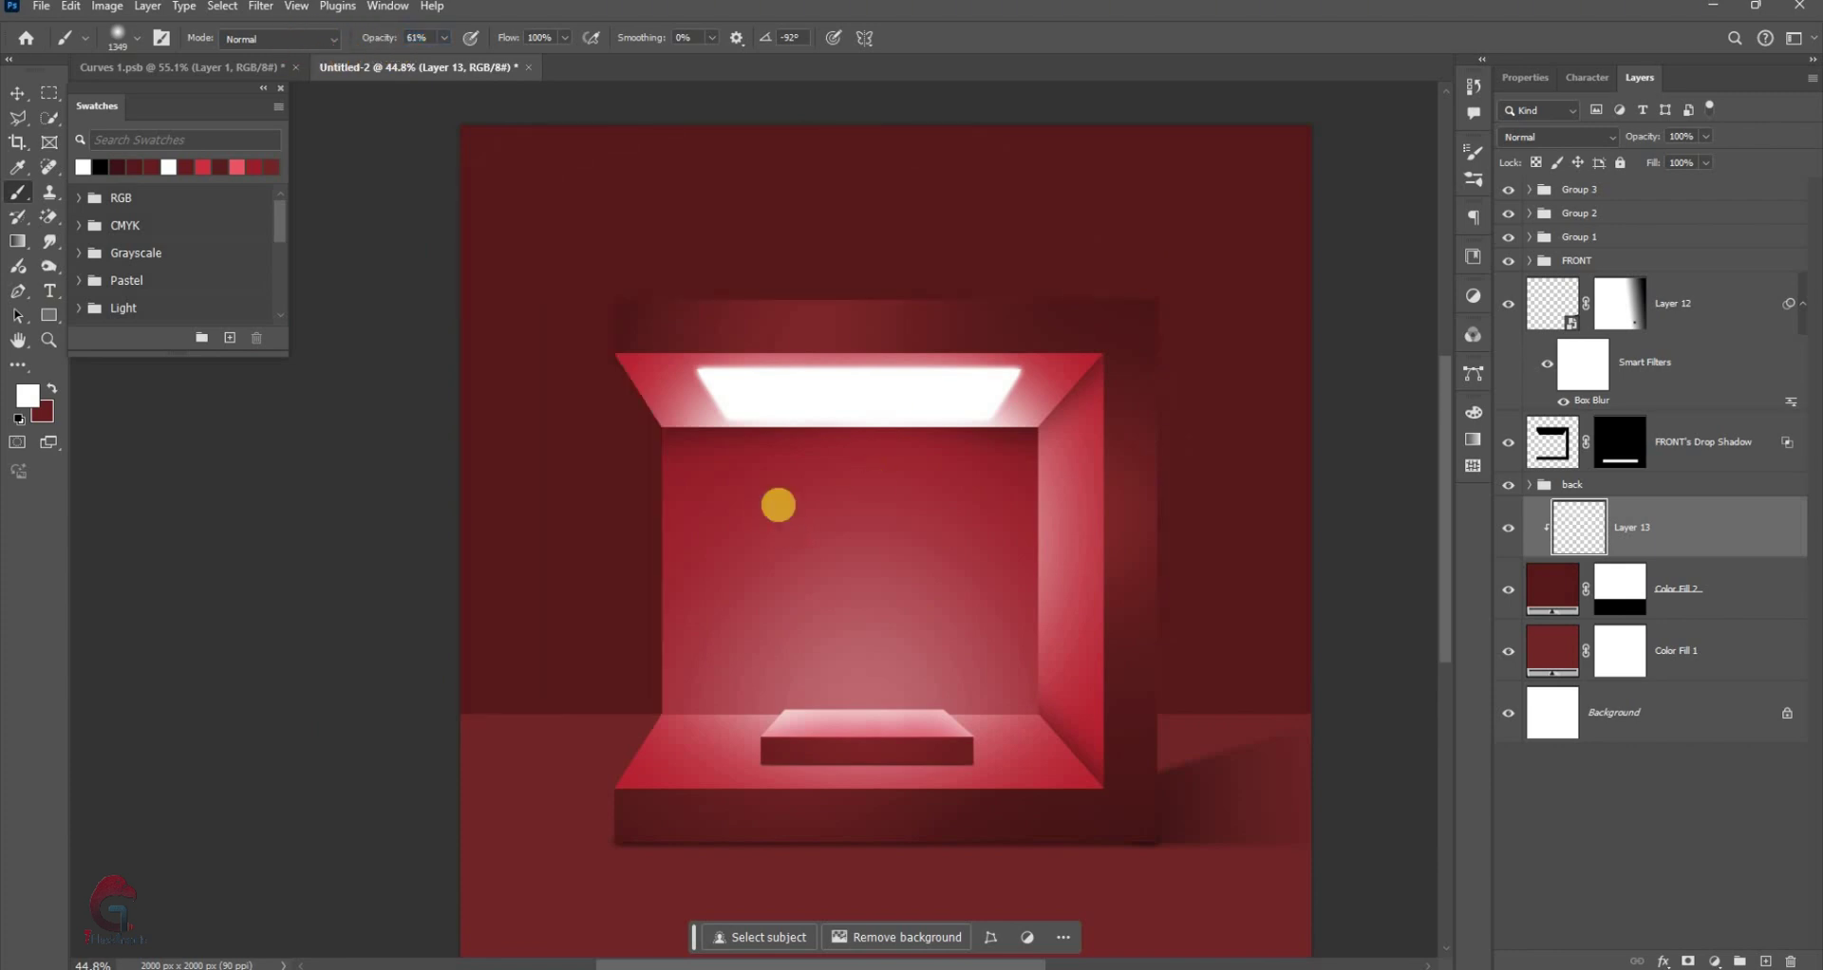
{"action": "left_click", "coordinate": [779, 505]}
{"action": "left_click", "coordinate": [17, 93]}
{"action": "mouse_move", "coordinate": [1643, 138]}
{"action": "left_mouse_down"}
{"action": "mouse_move", "coordinate": [1600, 144]}
{"action": "mouse_move", "coordinate": [1567, 224]}
{"action": "left_mouse_up"}
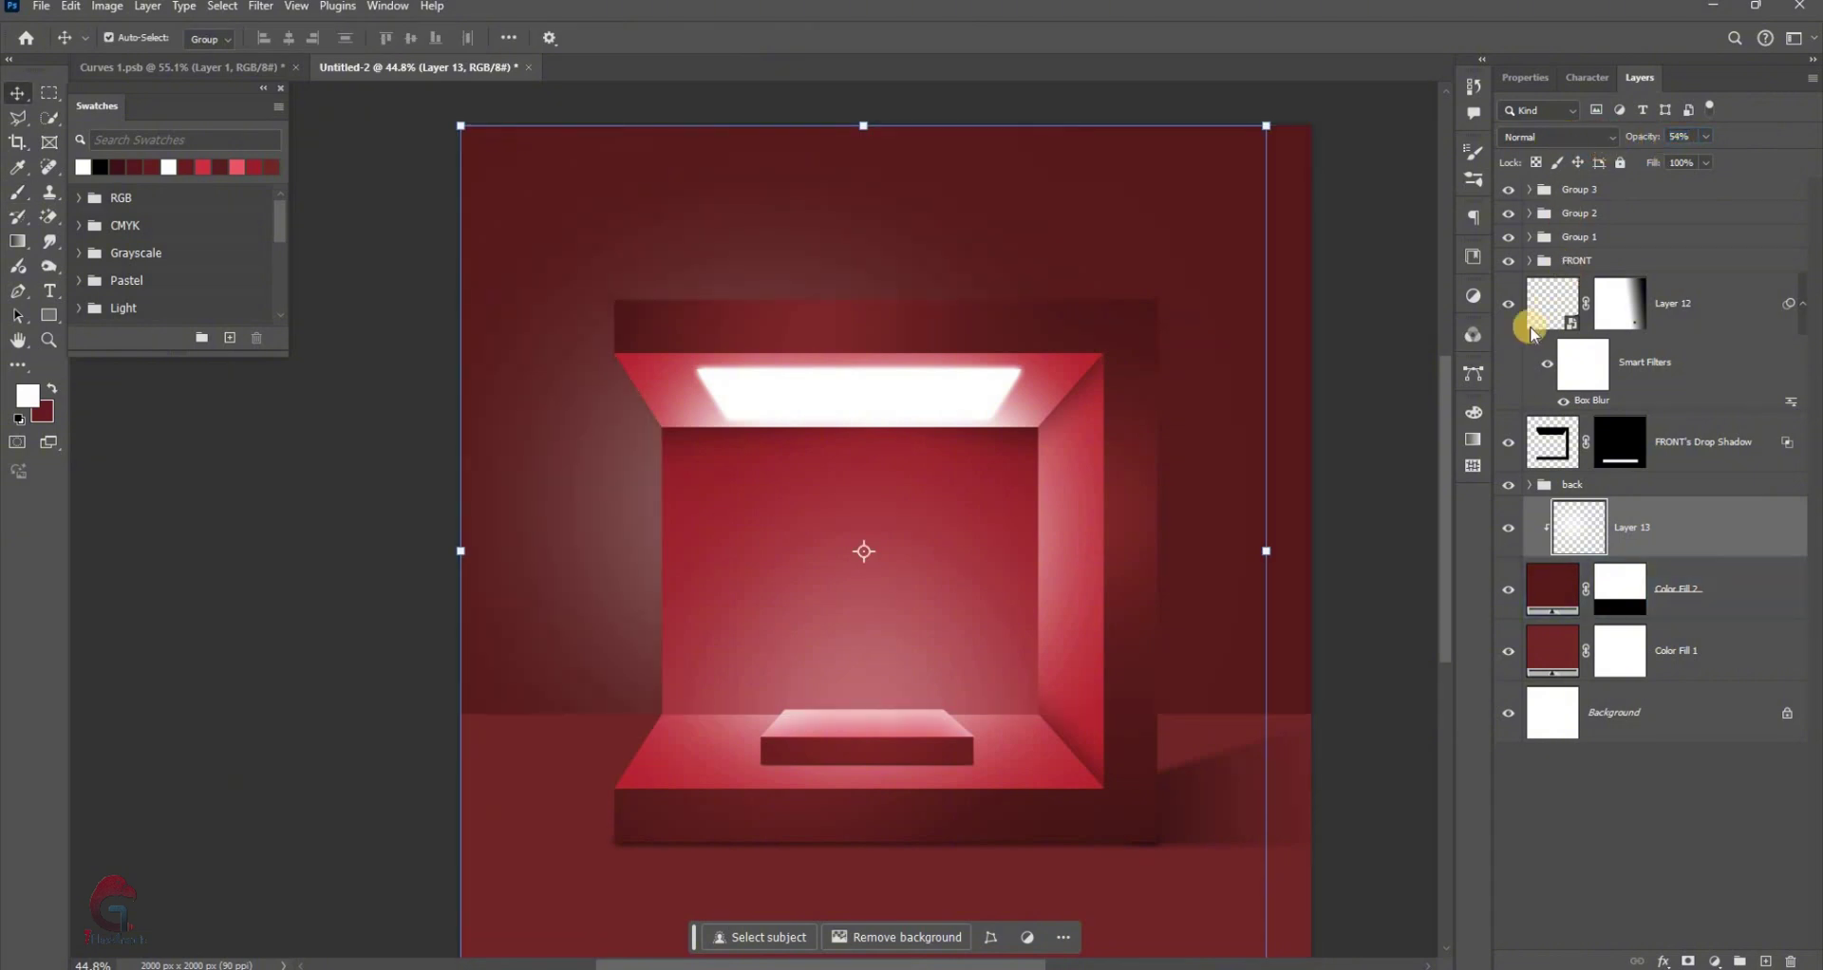
Set Layer 13 to Soft Light and add a duplicate stretched wider
{"action": "left_click", "coordinate": [1558, 137]}
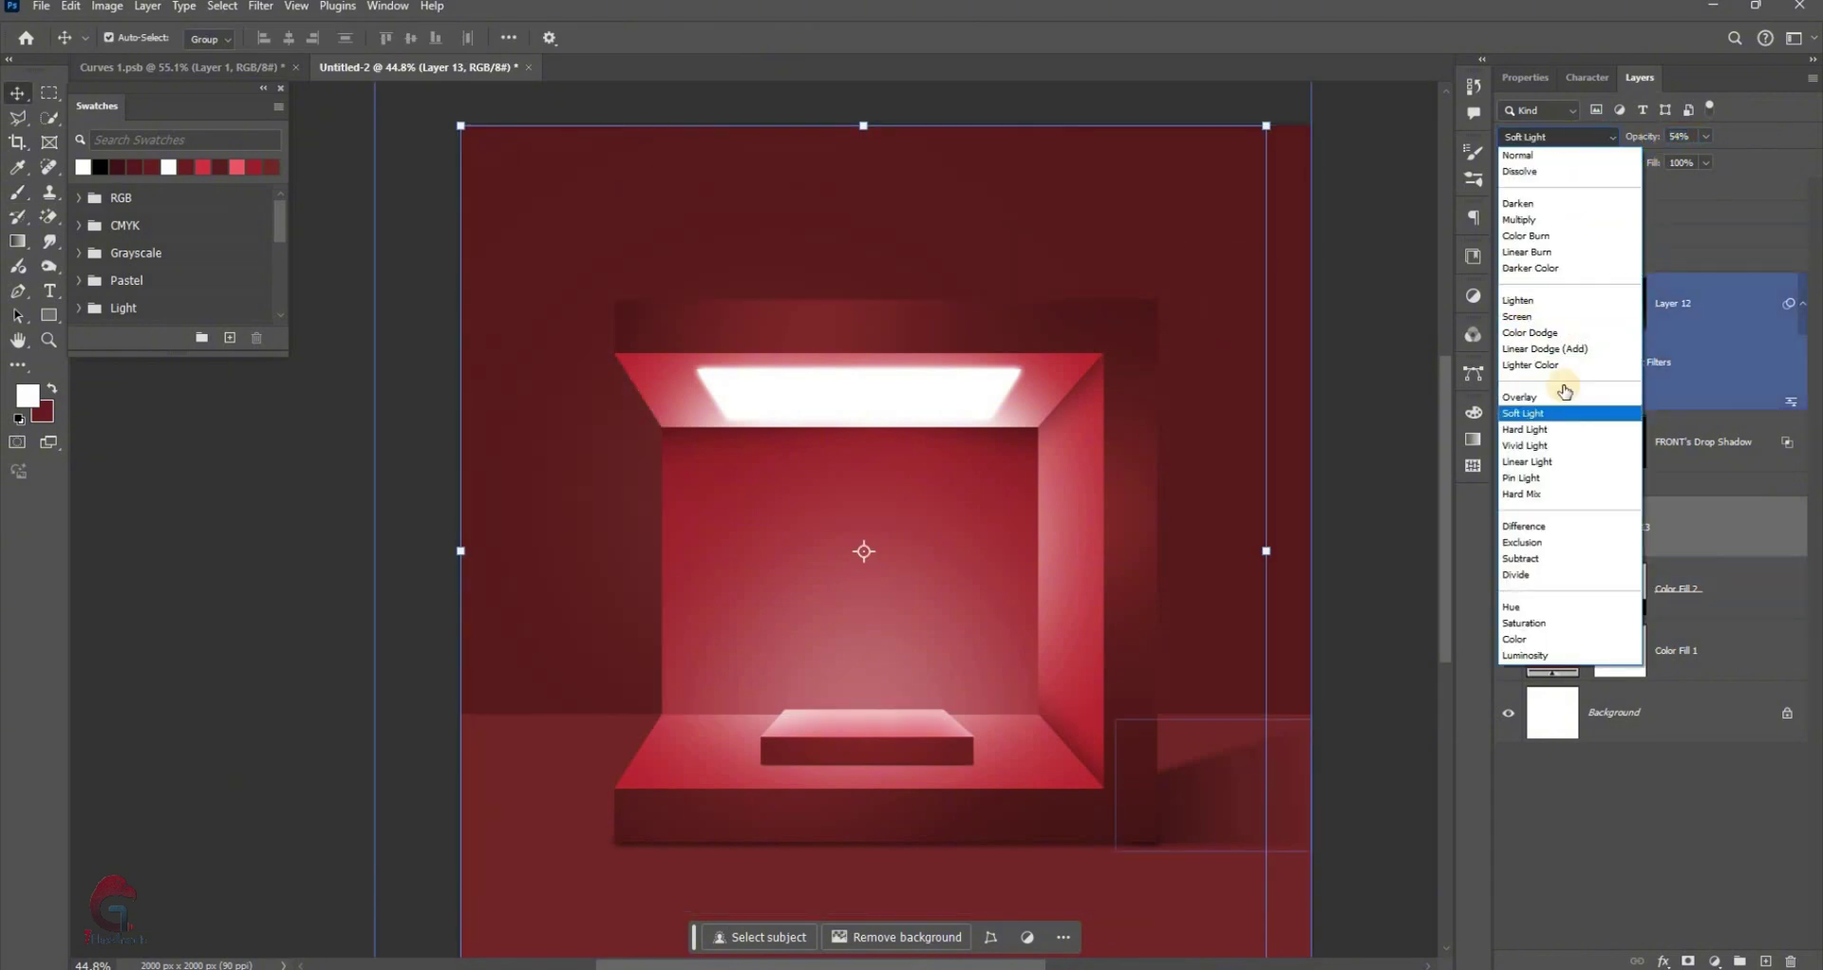
{"action": "left_click", "coordinate": [773, 511]}
{"action": "left_click", "coordinate": [1504, 532]}
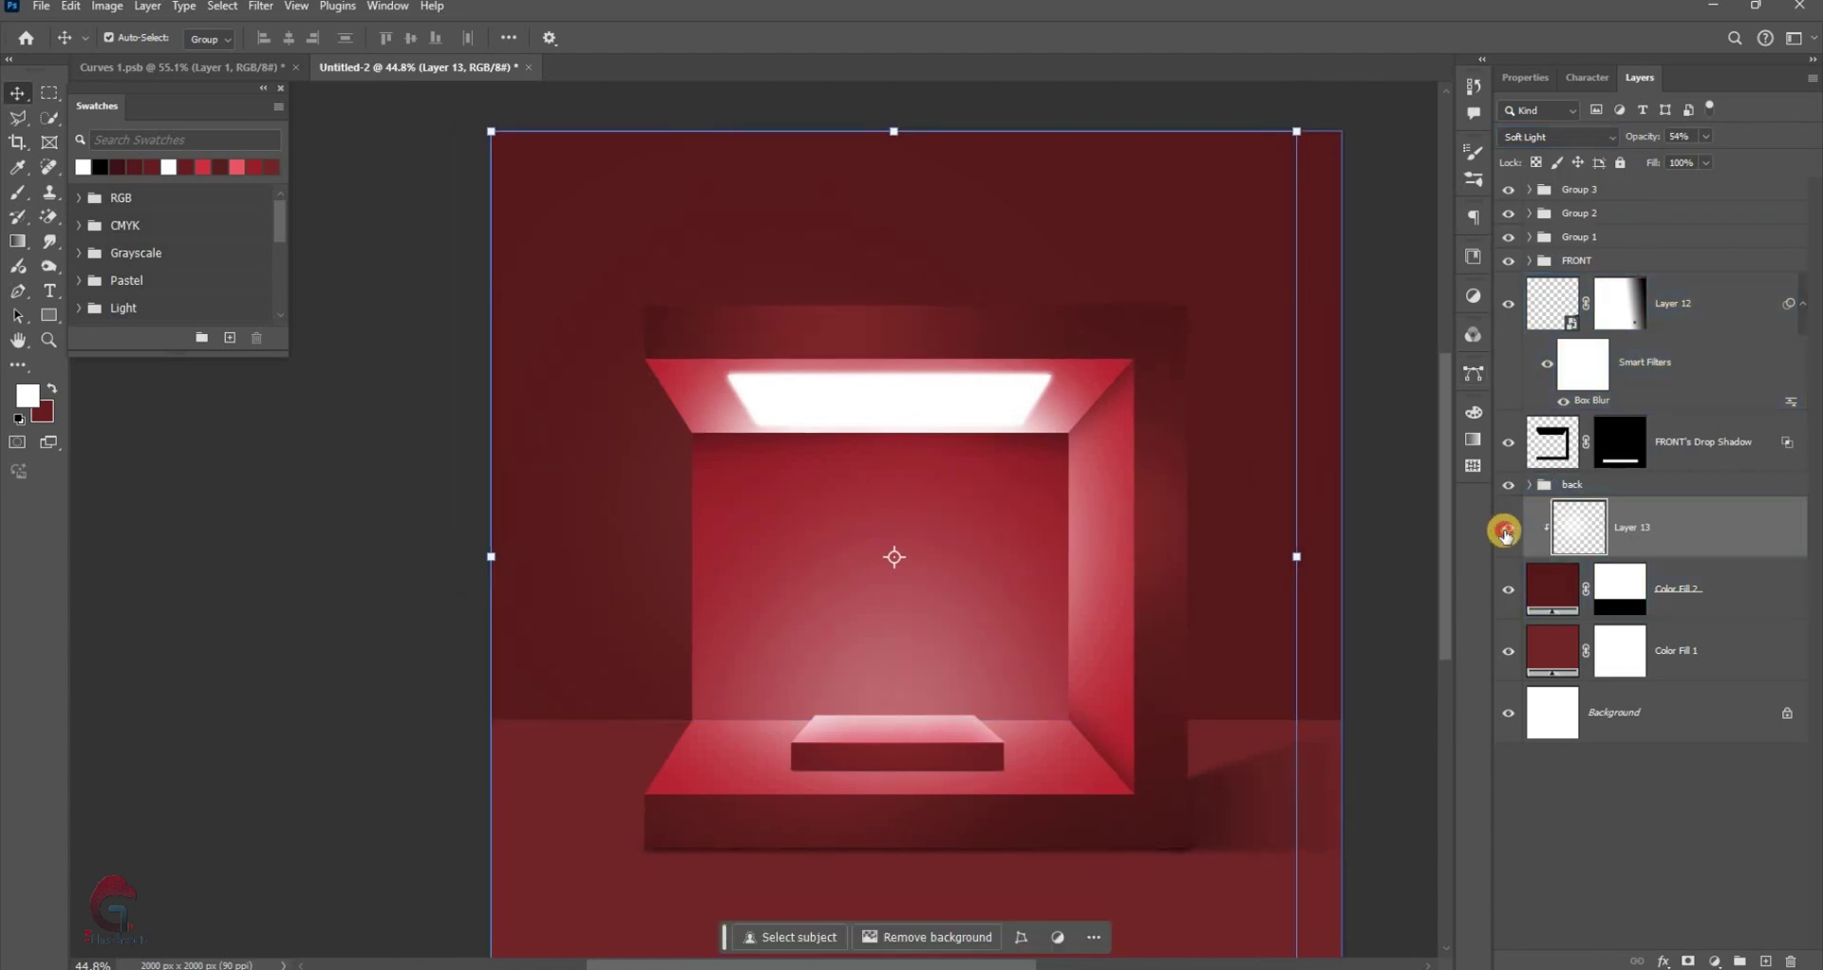
{"action": "left_click", "coordinate": [1505, 530]}
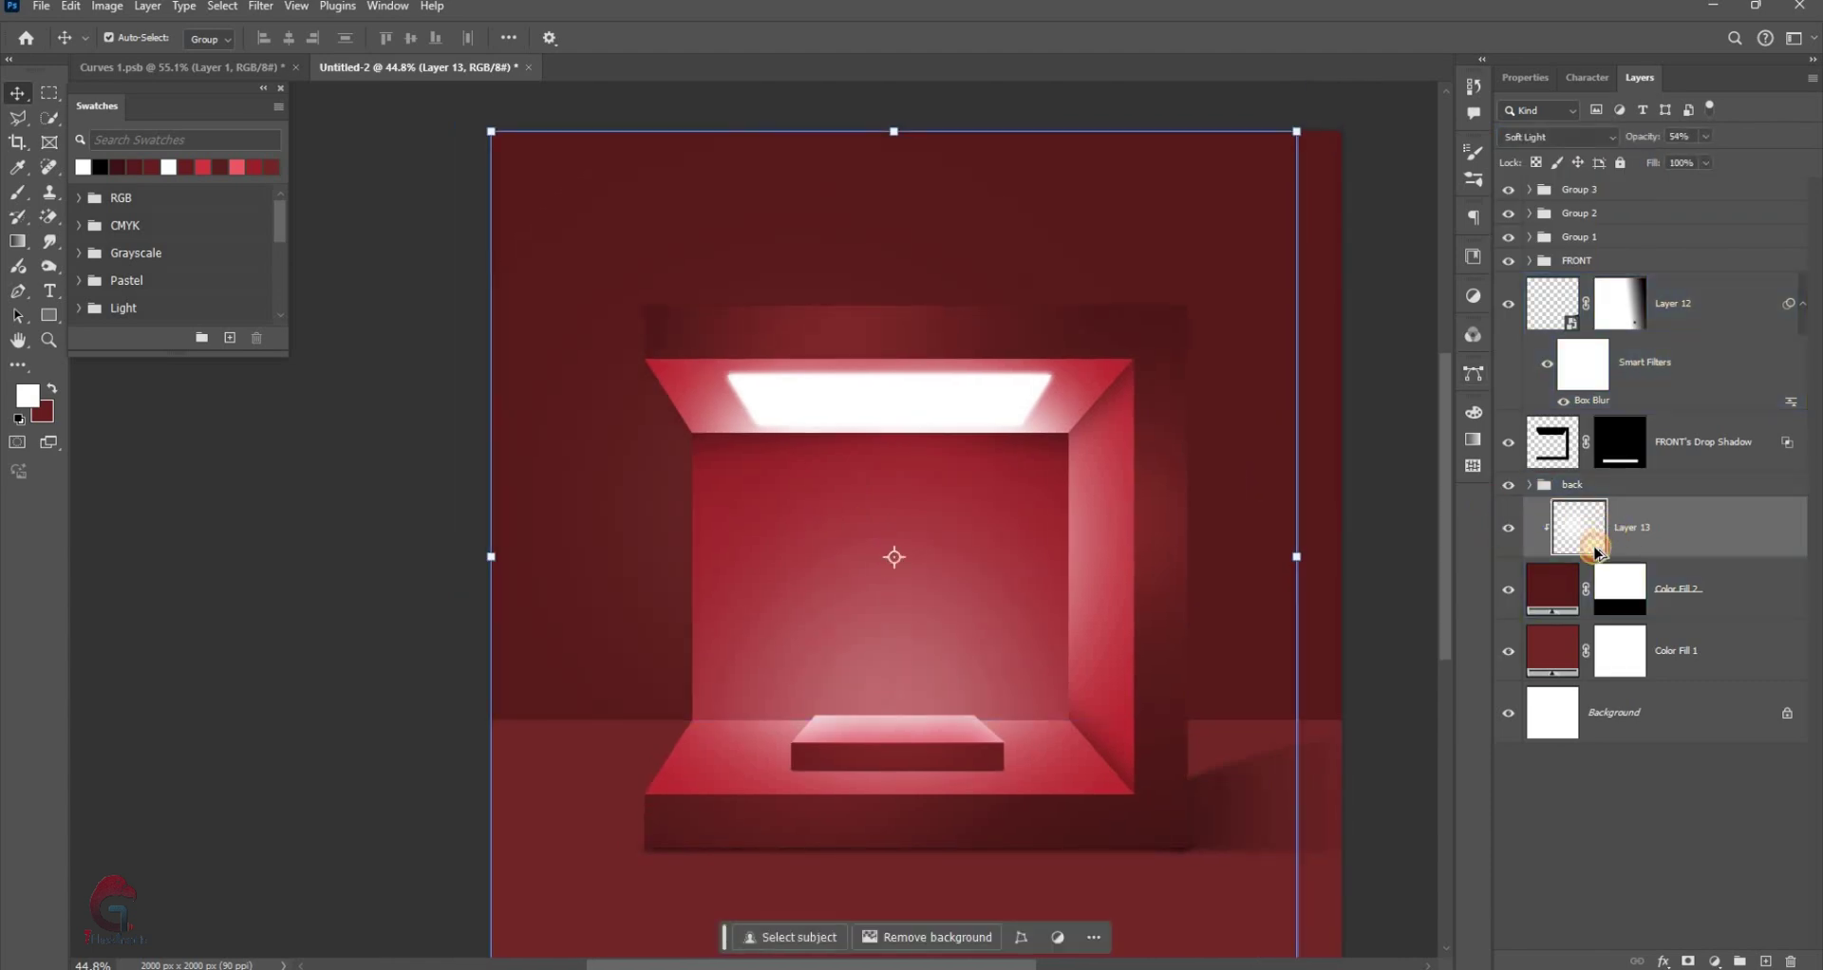
{"action": "mouse_move", "coordinate": [1579, 534]}
{"action": "left_mouse_down"}
{"action": "mouse_move", "coordinate": [1282, 534]}
{"action": "mouse_move", "coordinate": [1349, 559]}
{"action": "mouse_move", "coordinate": [1055, 273]}
{"action": "mouse_move", "coordinate": [1043, 318]}
{"action": "left_mouse_up"}
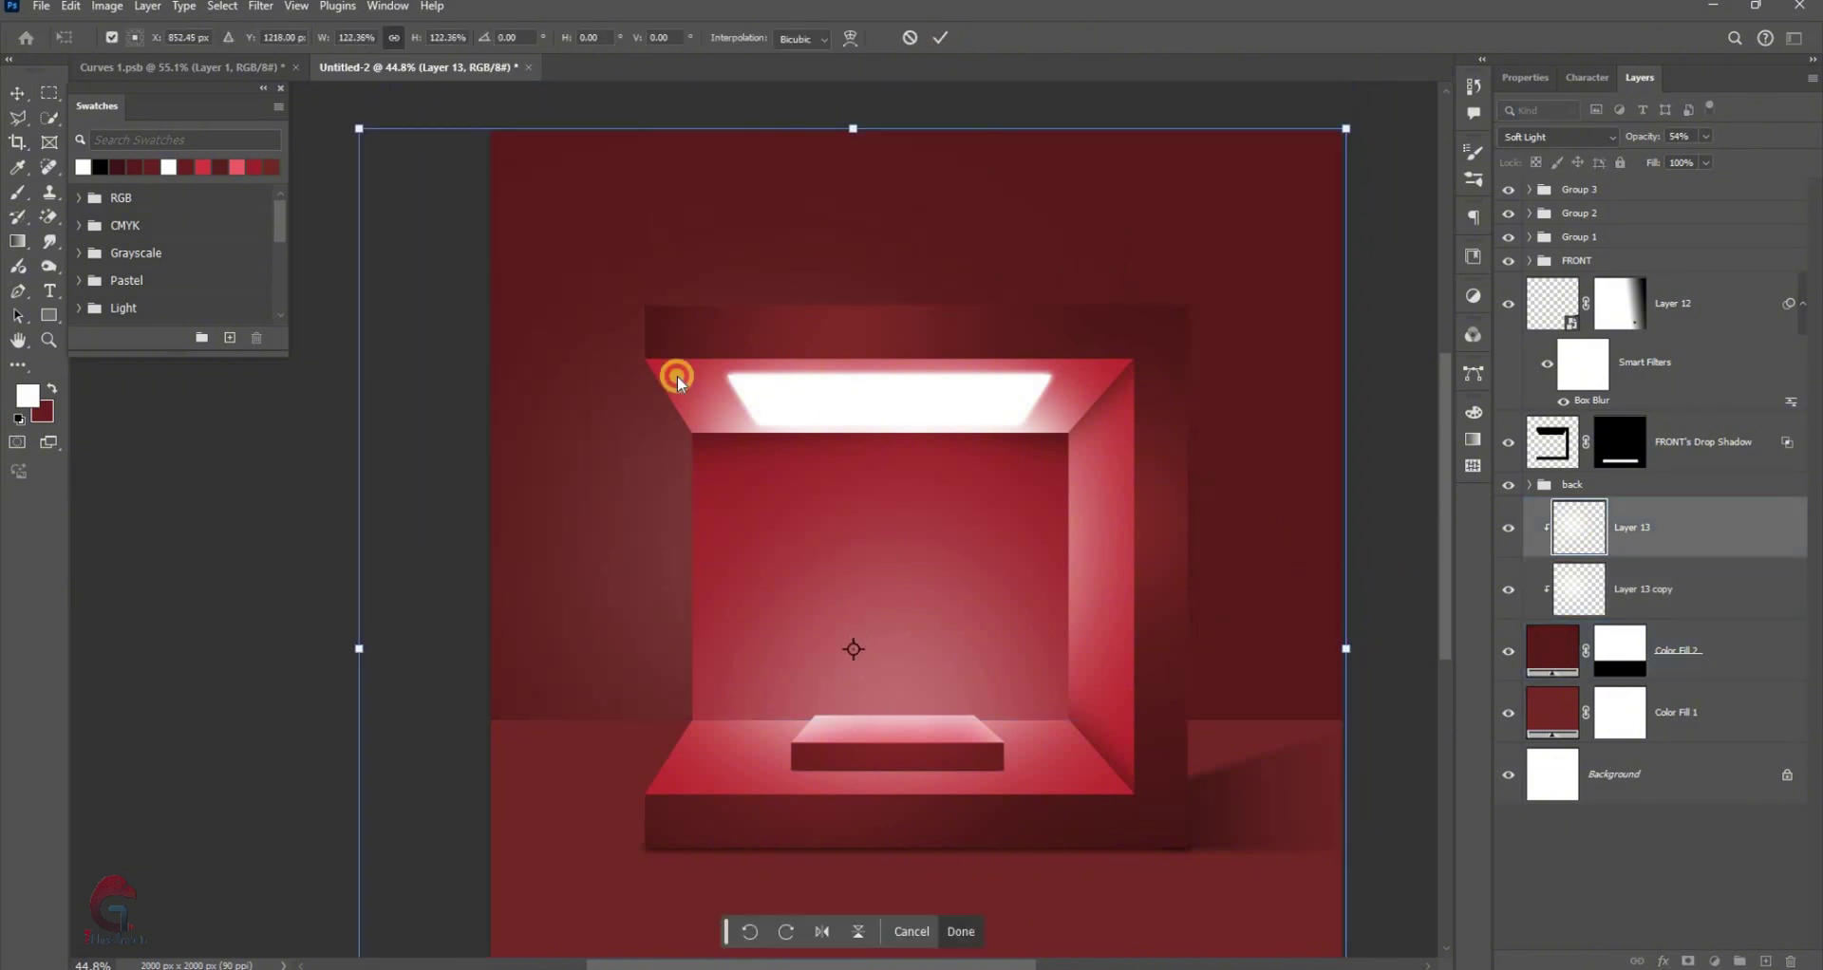
{"action": "key", "text": "Return"}
{"action": "scroll", "coordinate": [968, 493], "scroll_direction": "down", "scroll_amount": 2}
{"action": "left_click", "coordinate": [1159, 578]}
{"action": "left_click", "coordinate": [1049, 815]}
{"action": "left_click", "coordinate": [1557, 708]}
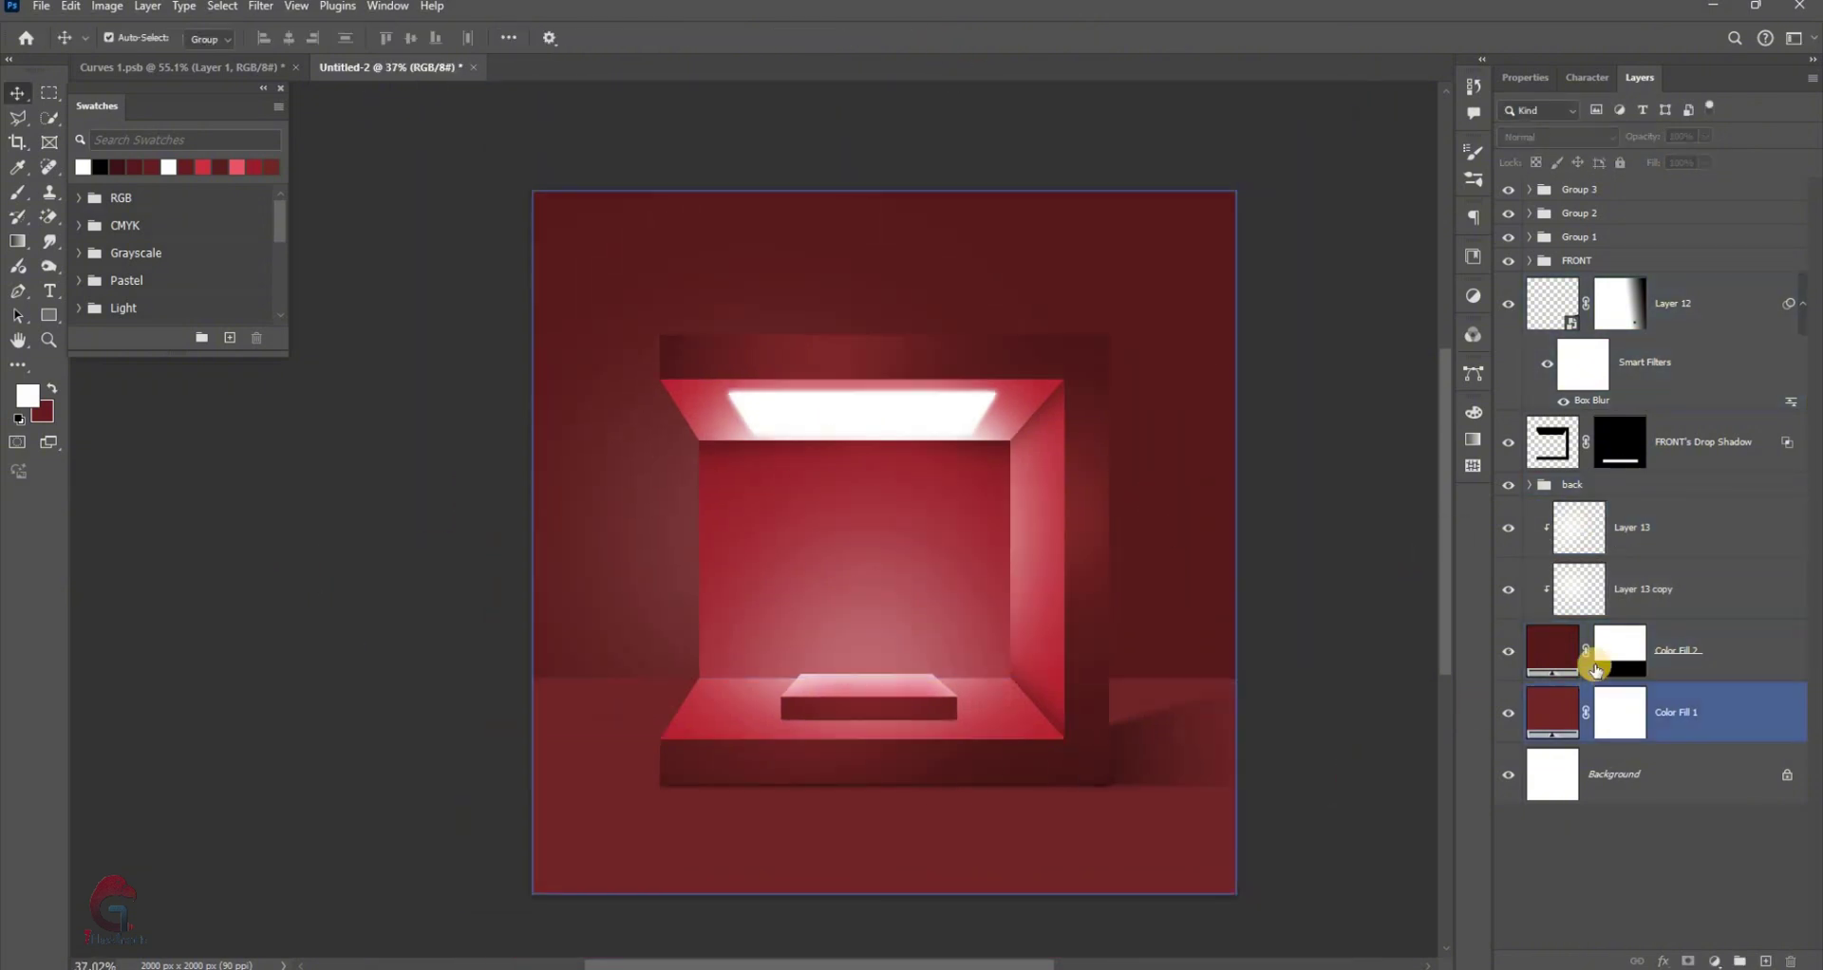
On new Layer 14, brush a soft white glow on the lower-left floor at 62% opacity
{"action": "left_click", "coordinate": [1766, 961]}
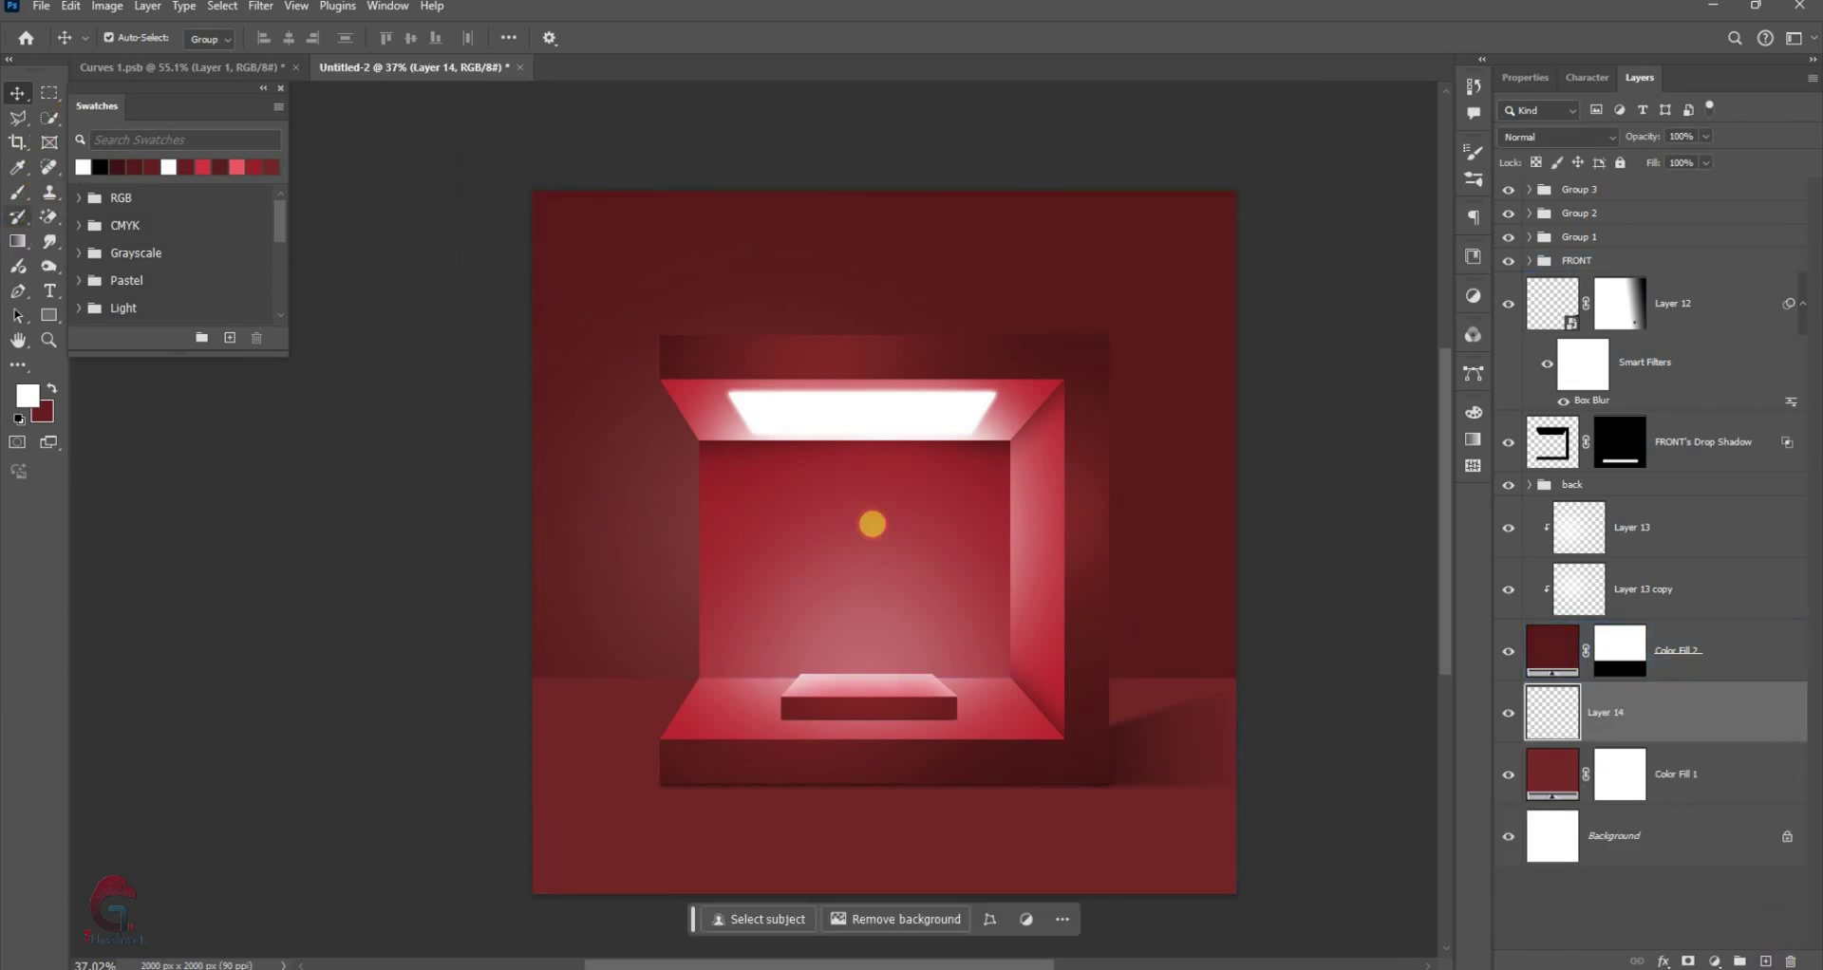
{"action": "key", "text": "b"}
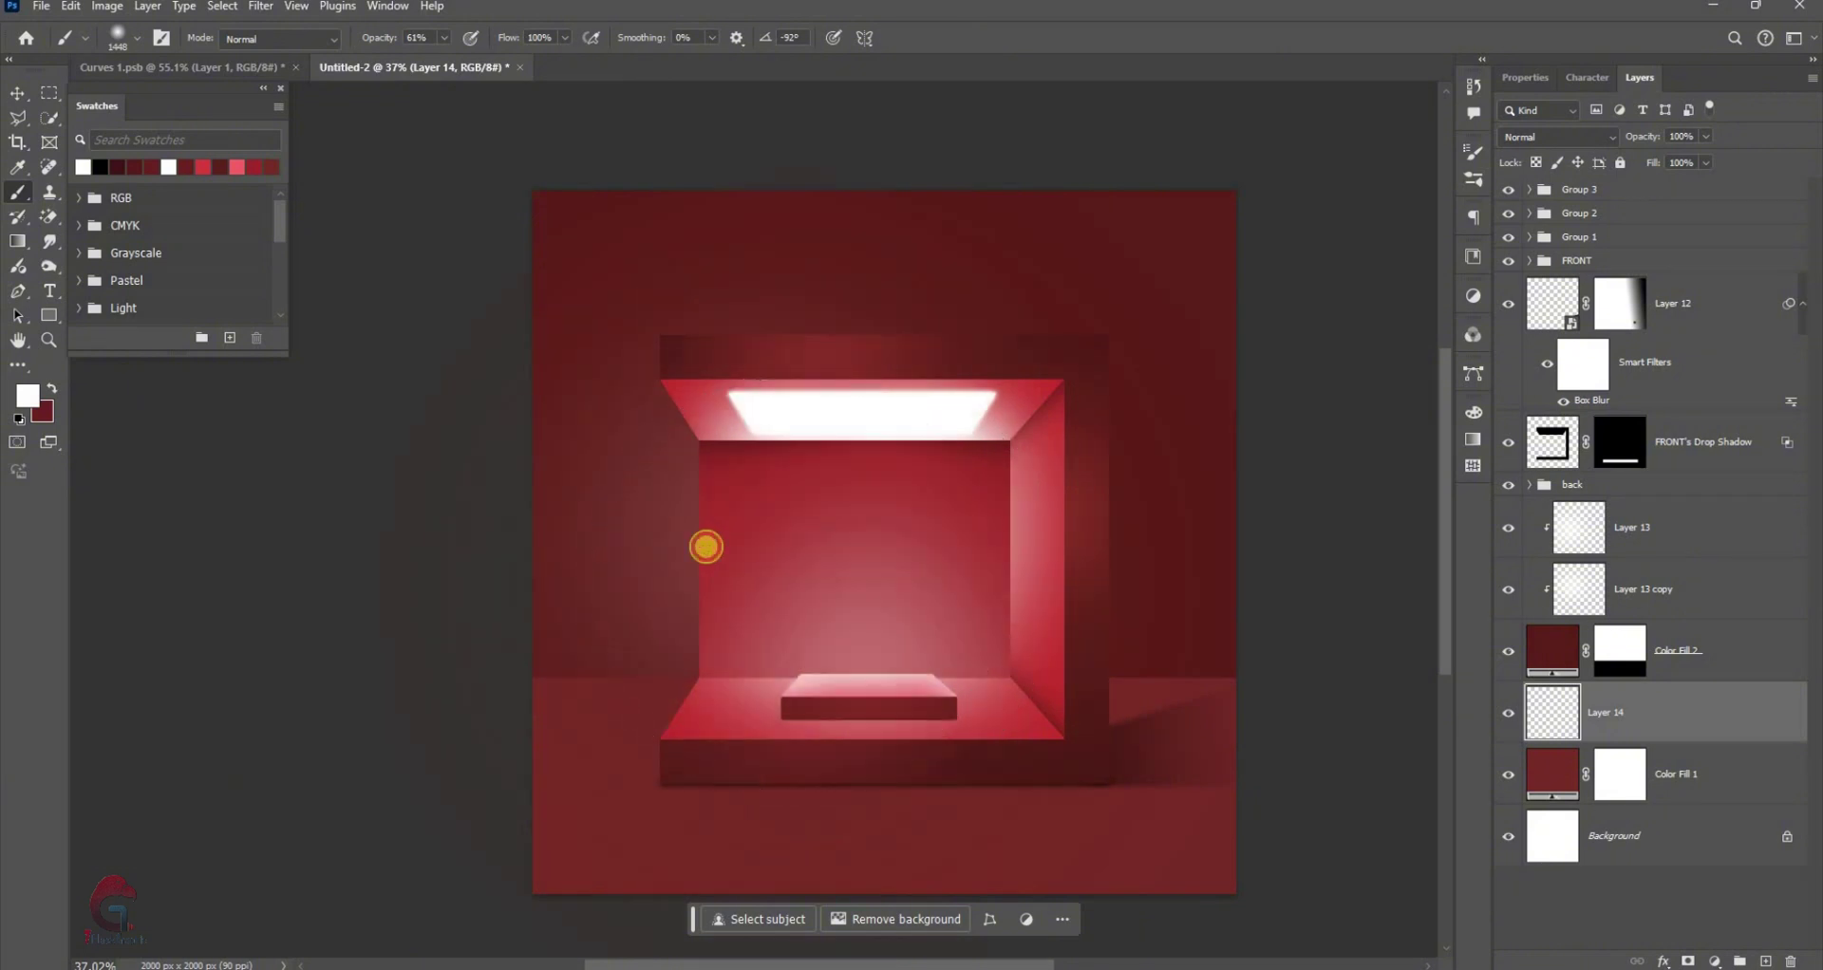
{"action": "left_click_drag", "start_coordinate": [869, 537], "coordinate": [1008, 510]}
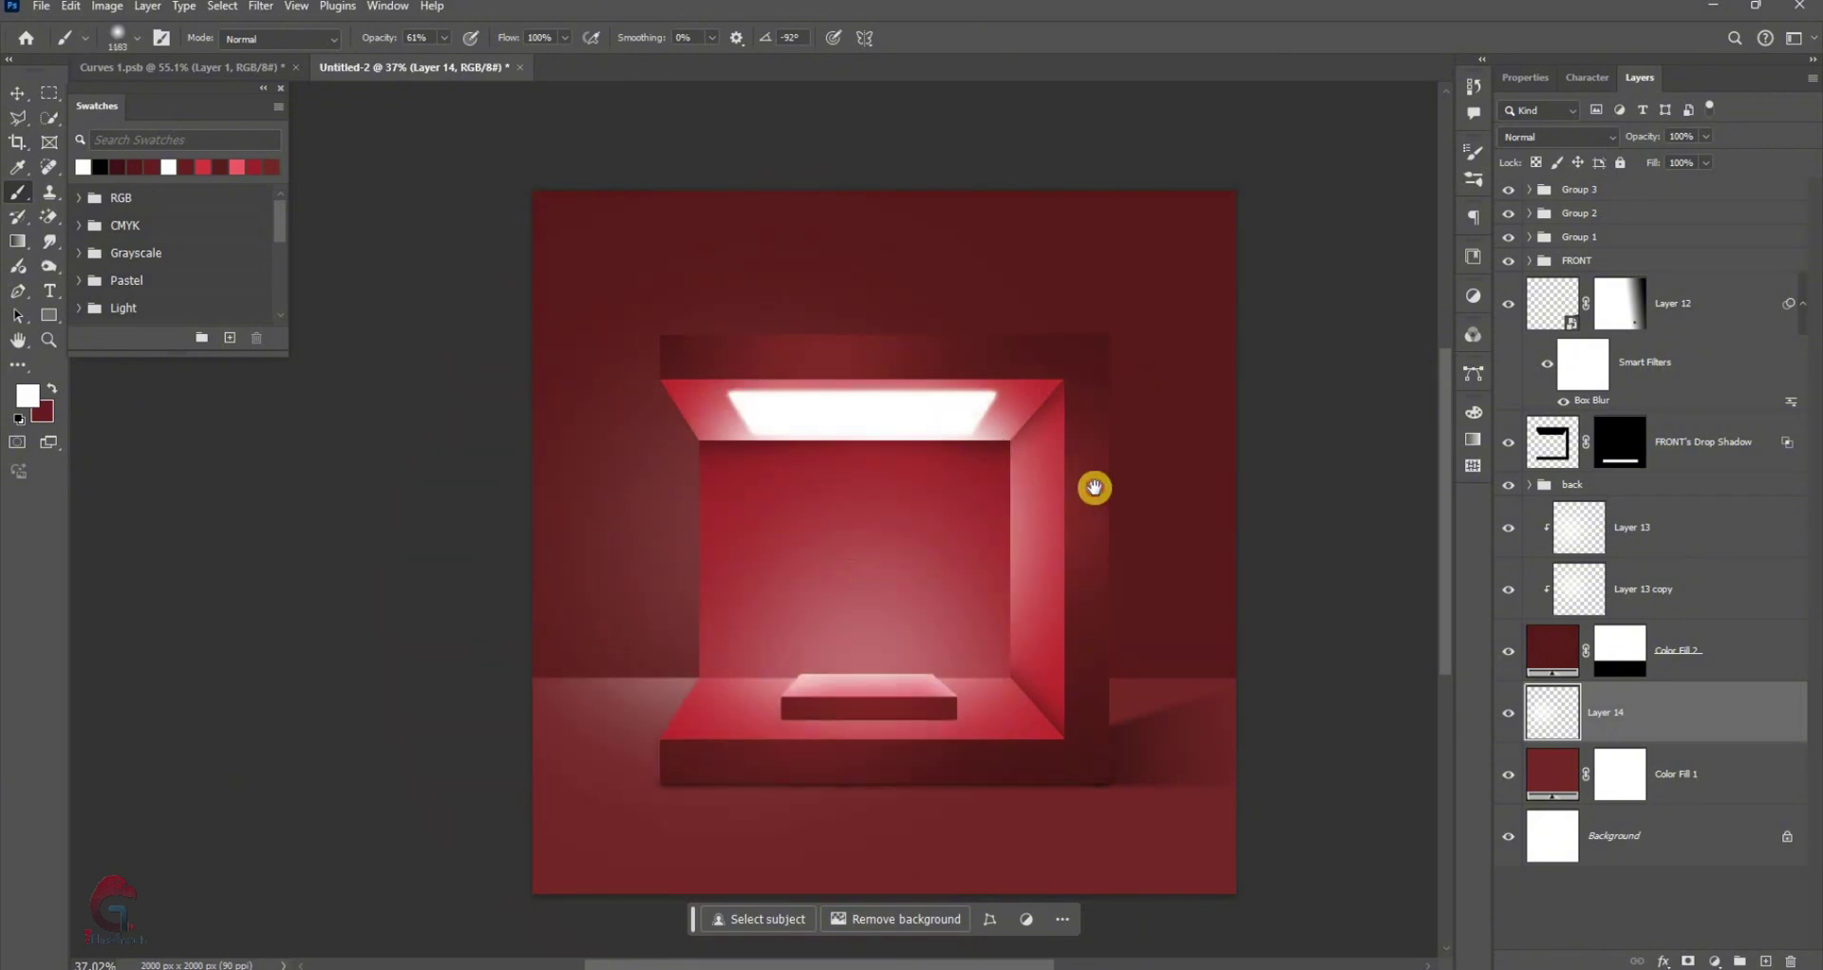
{"action": "scroll", "coordinate": [1094, 488], "scroll_direction": "up", "scroll_amount": 2}
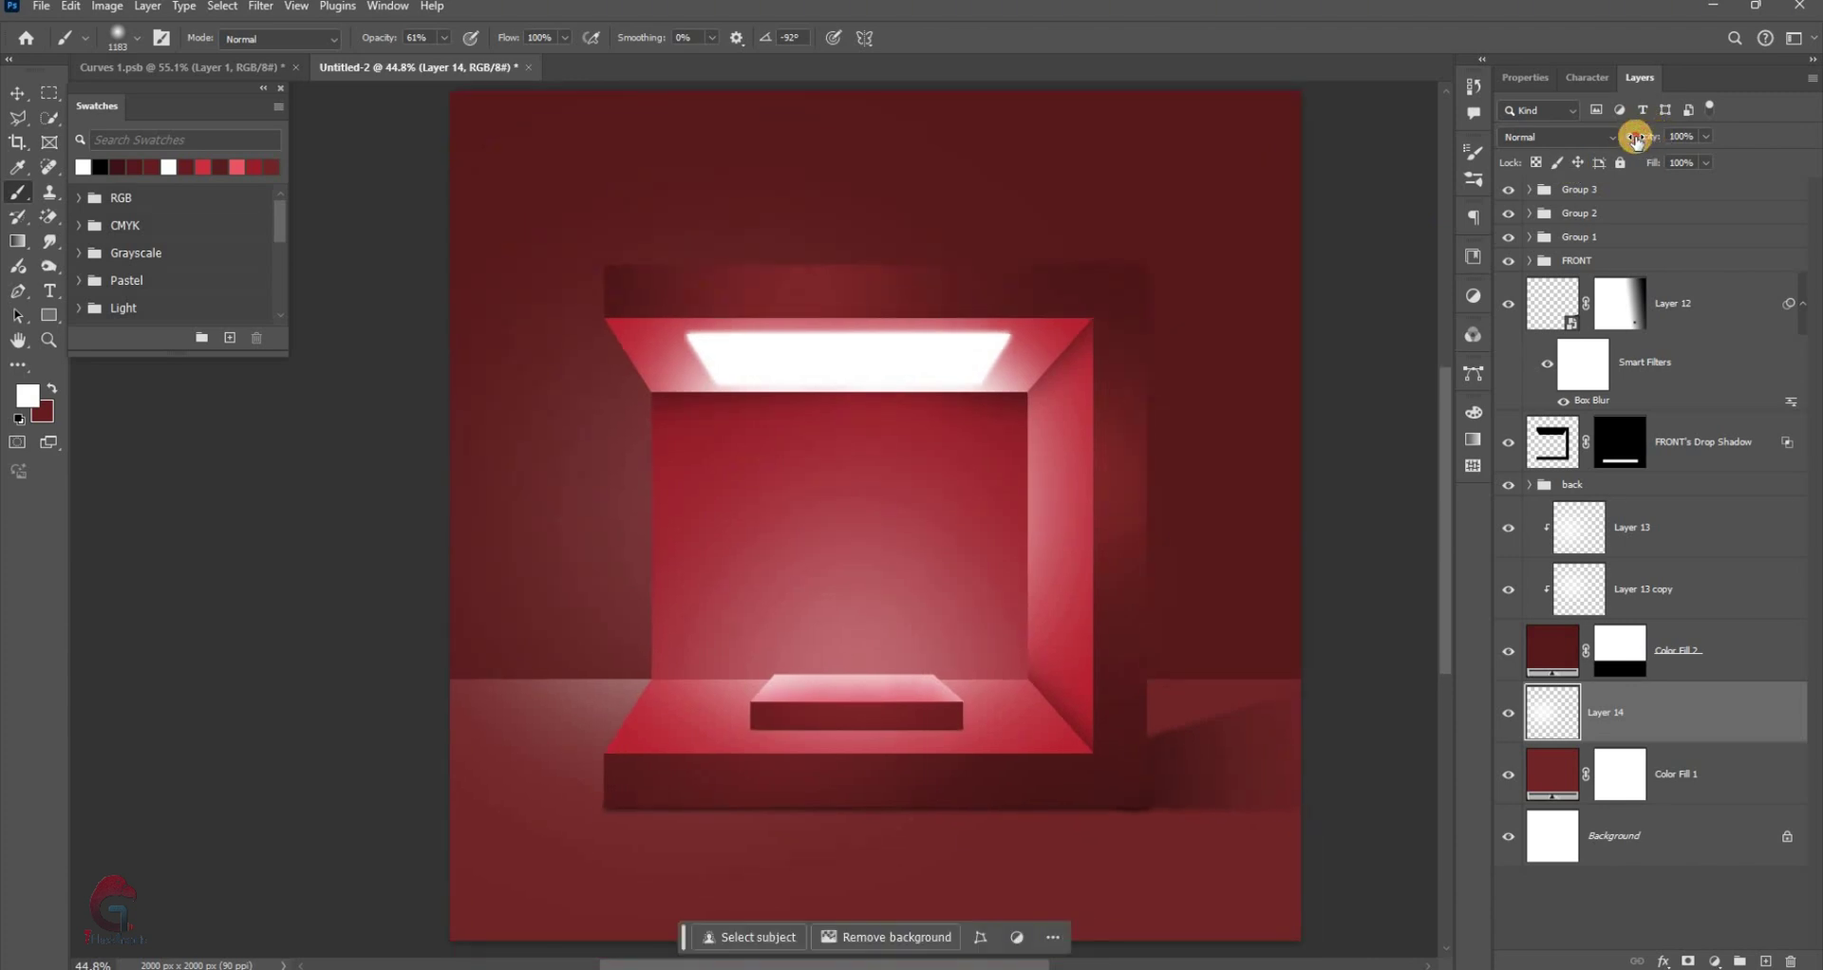
{"action": "left_click", "coordinate": [21, 94]}
{"action": "left_click", "coordinate": [593, 474]}
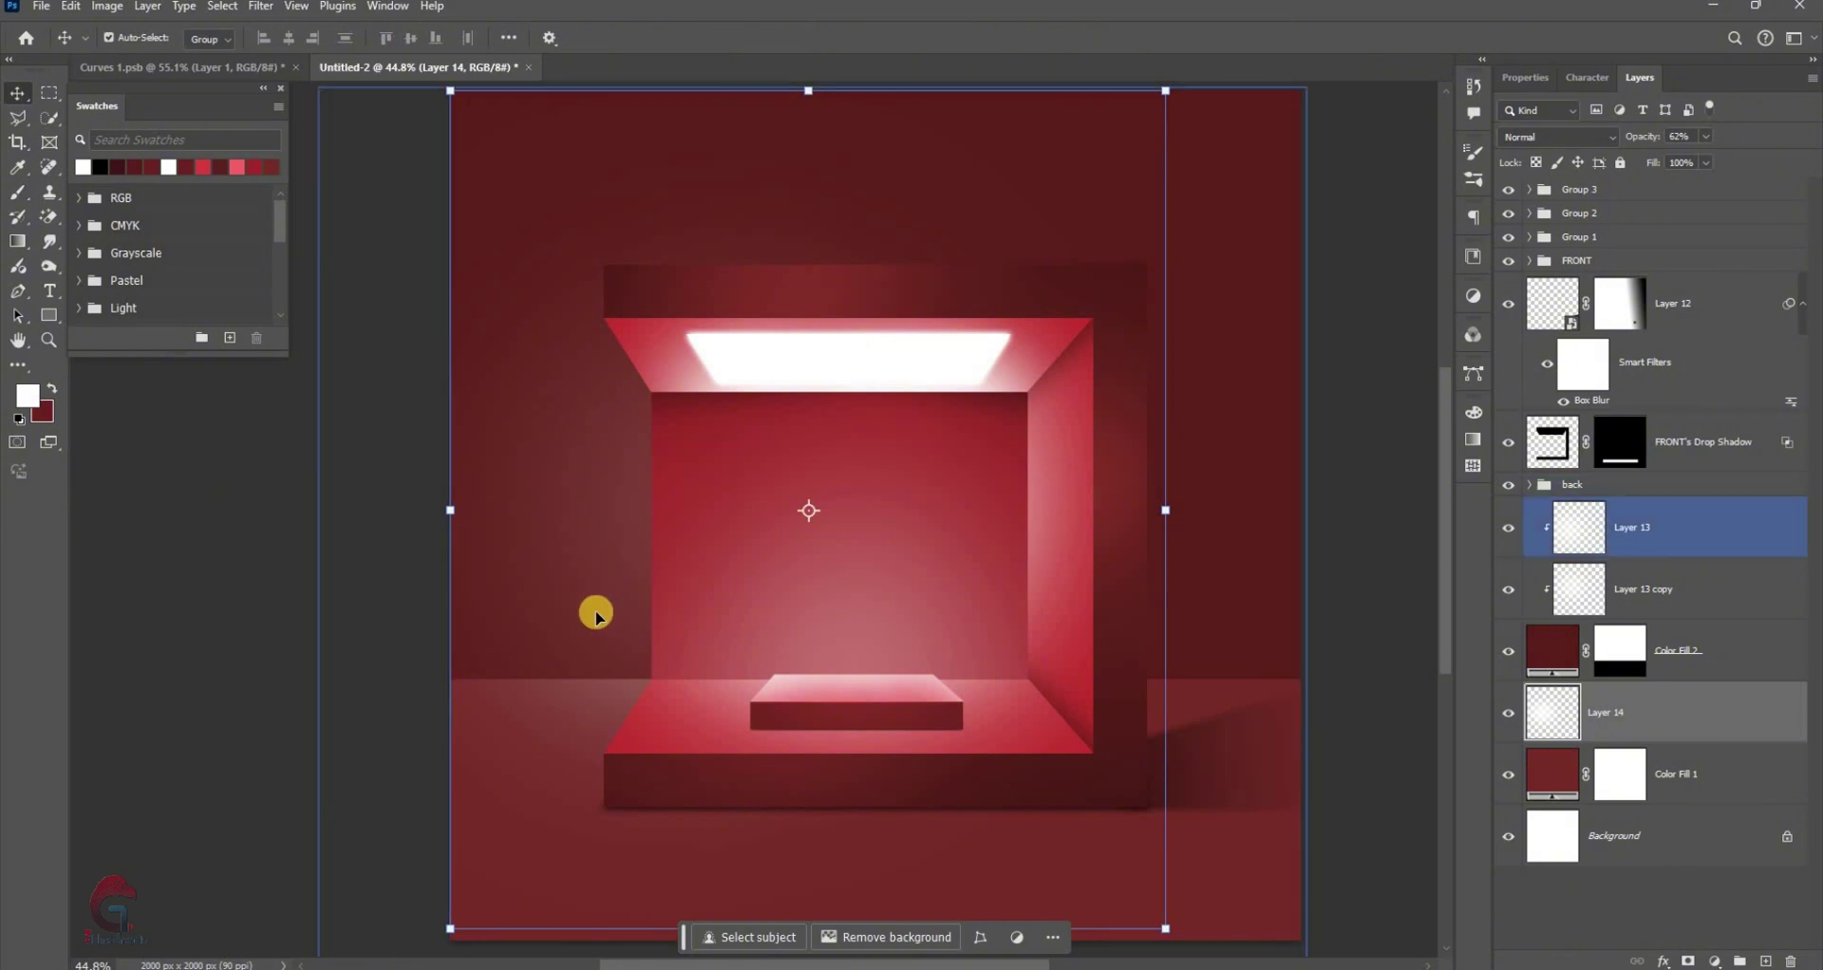
{"action": "left_click", "coordinate": [529, 692]}
{"action": "left_click", "coordinate": [582, 712]}
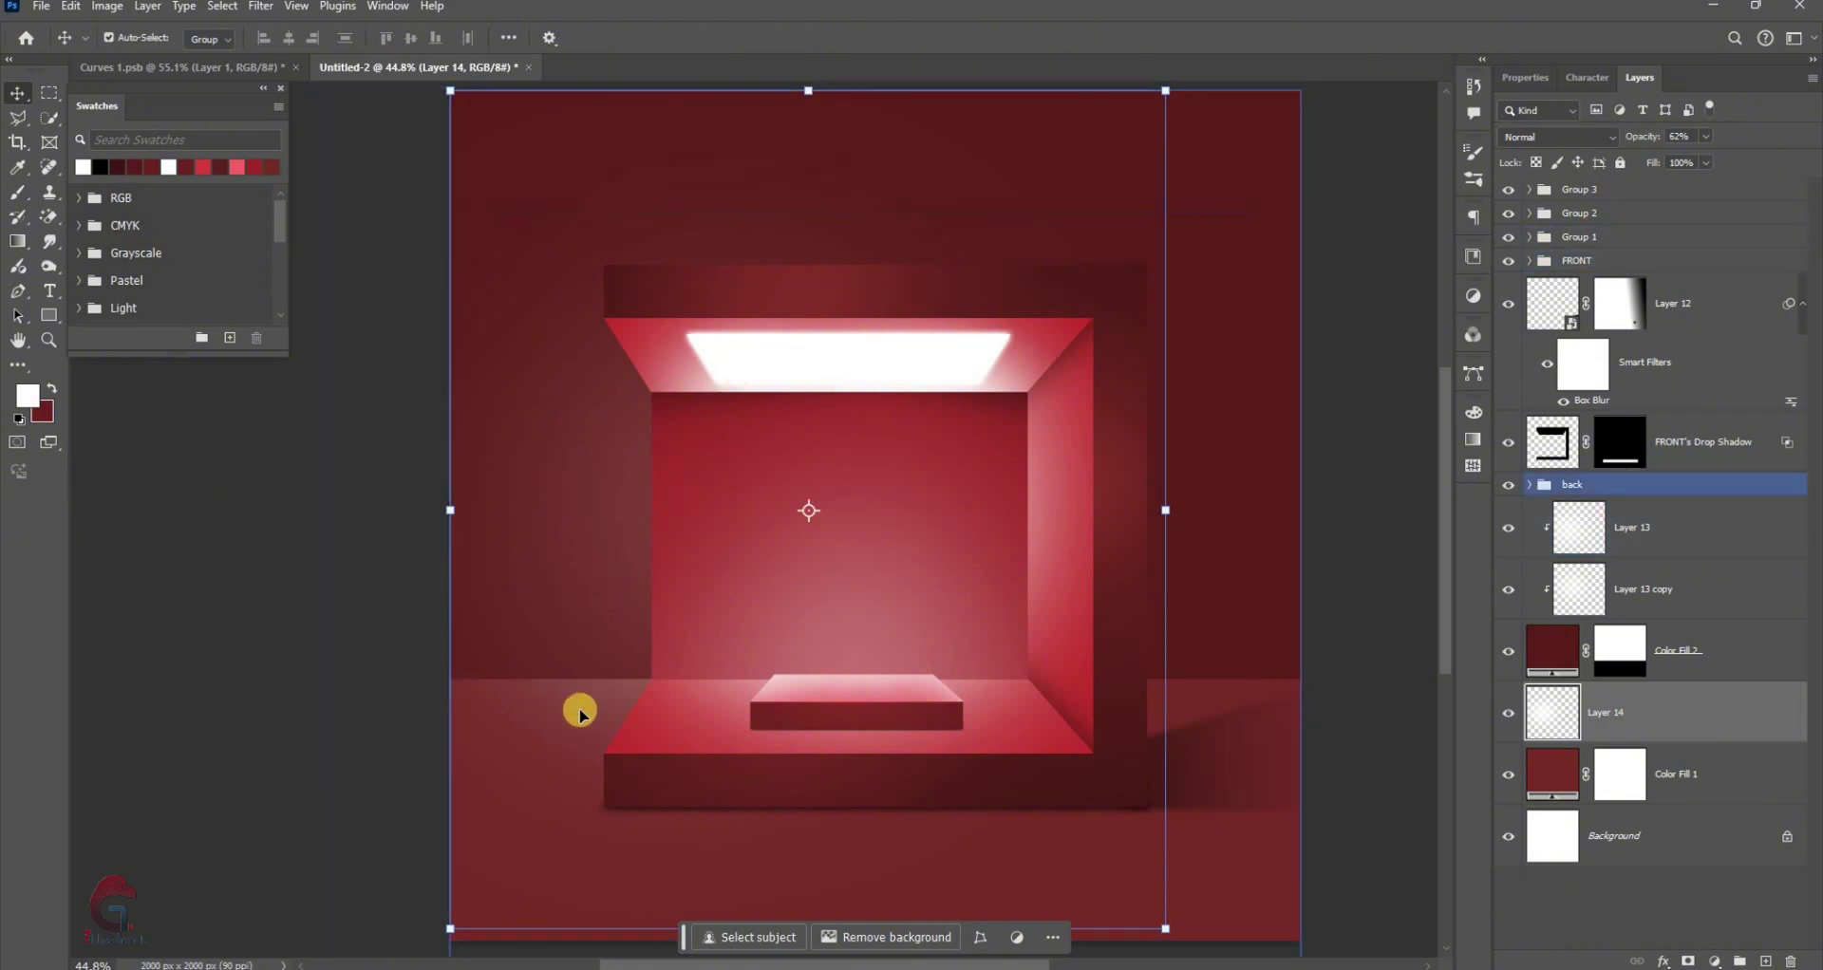
{"action": "left_click", "coordinate": [618, 467]}
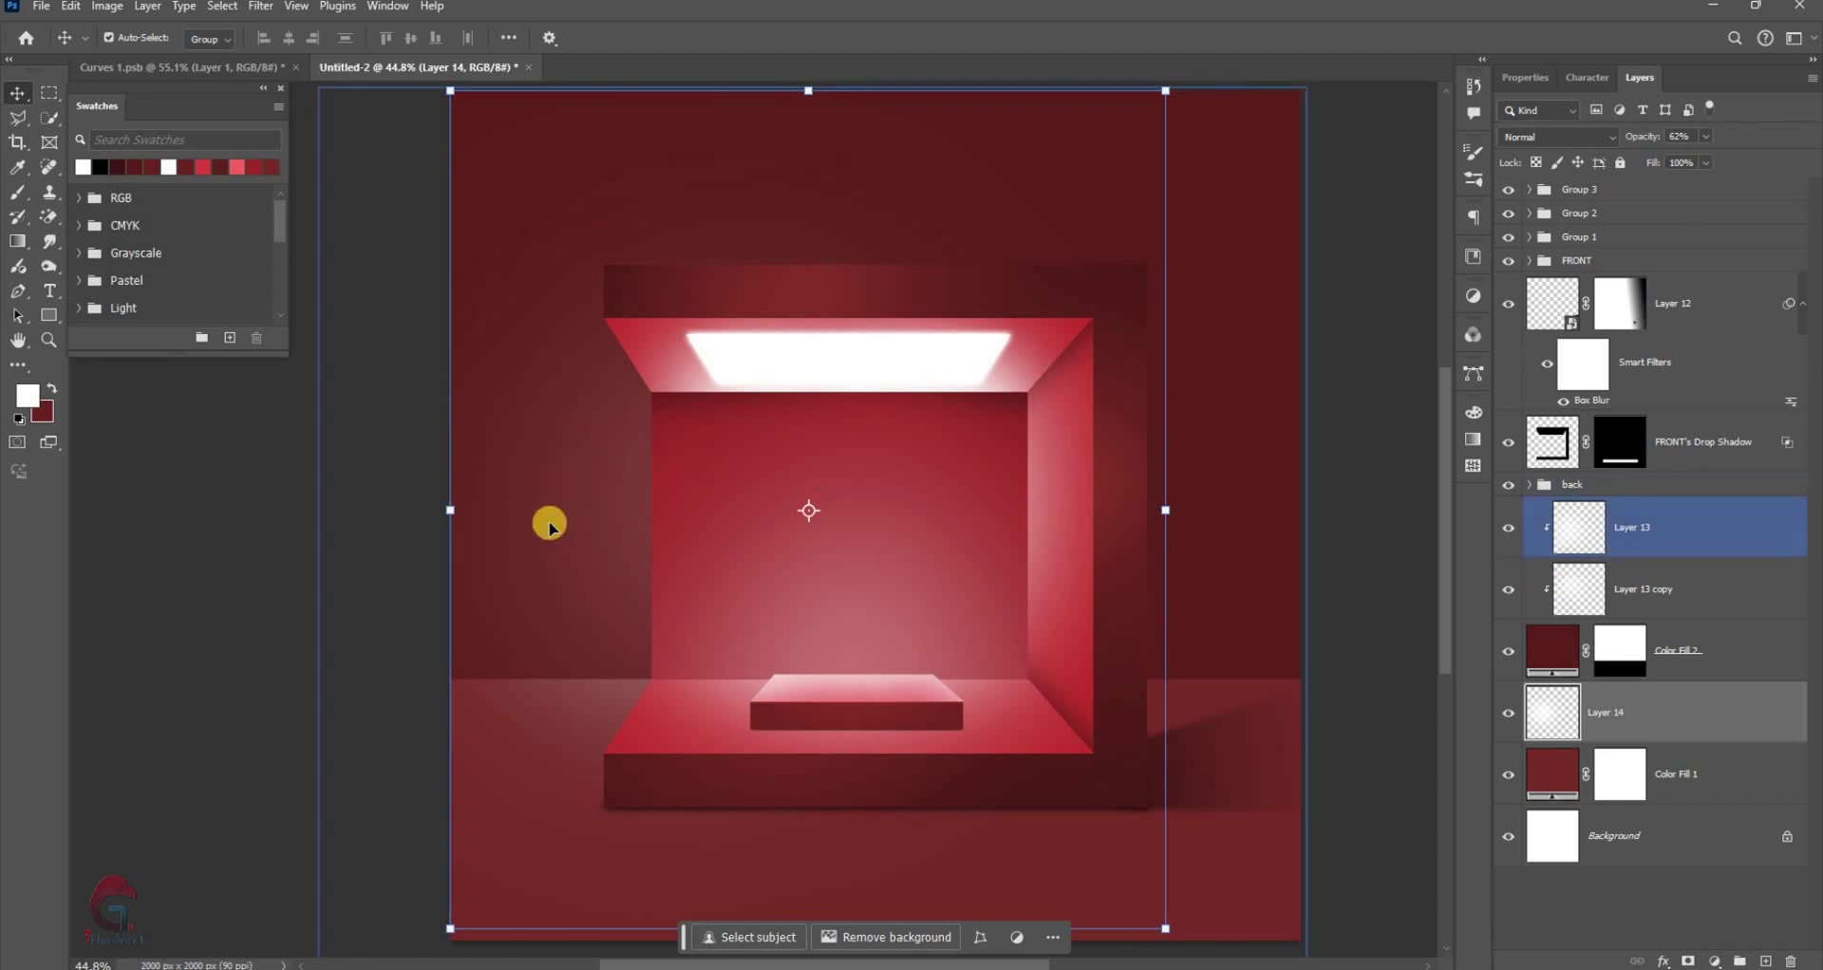
On new Layer 15, paint dark red shading beside the box with a 1353-pixel brush at 60%
{"action": "left_click", "coordinate": [1740, 795]}
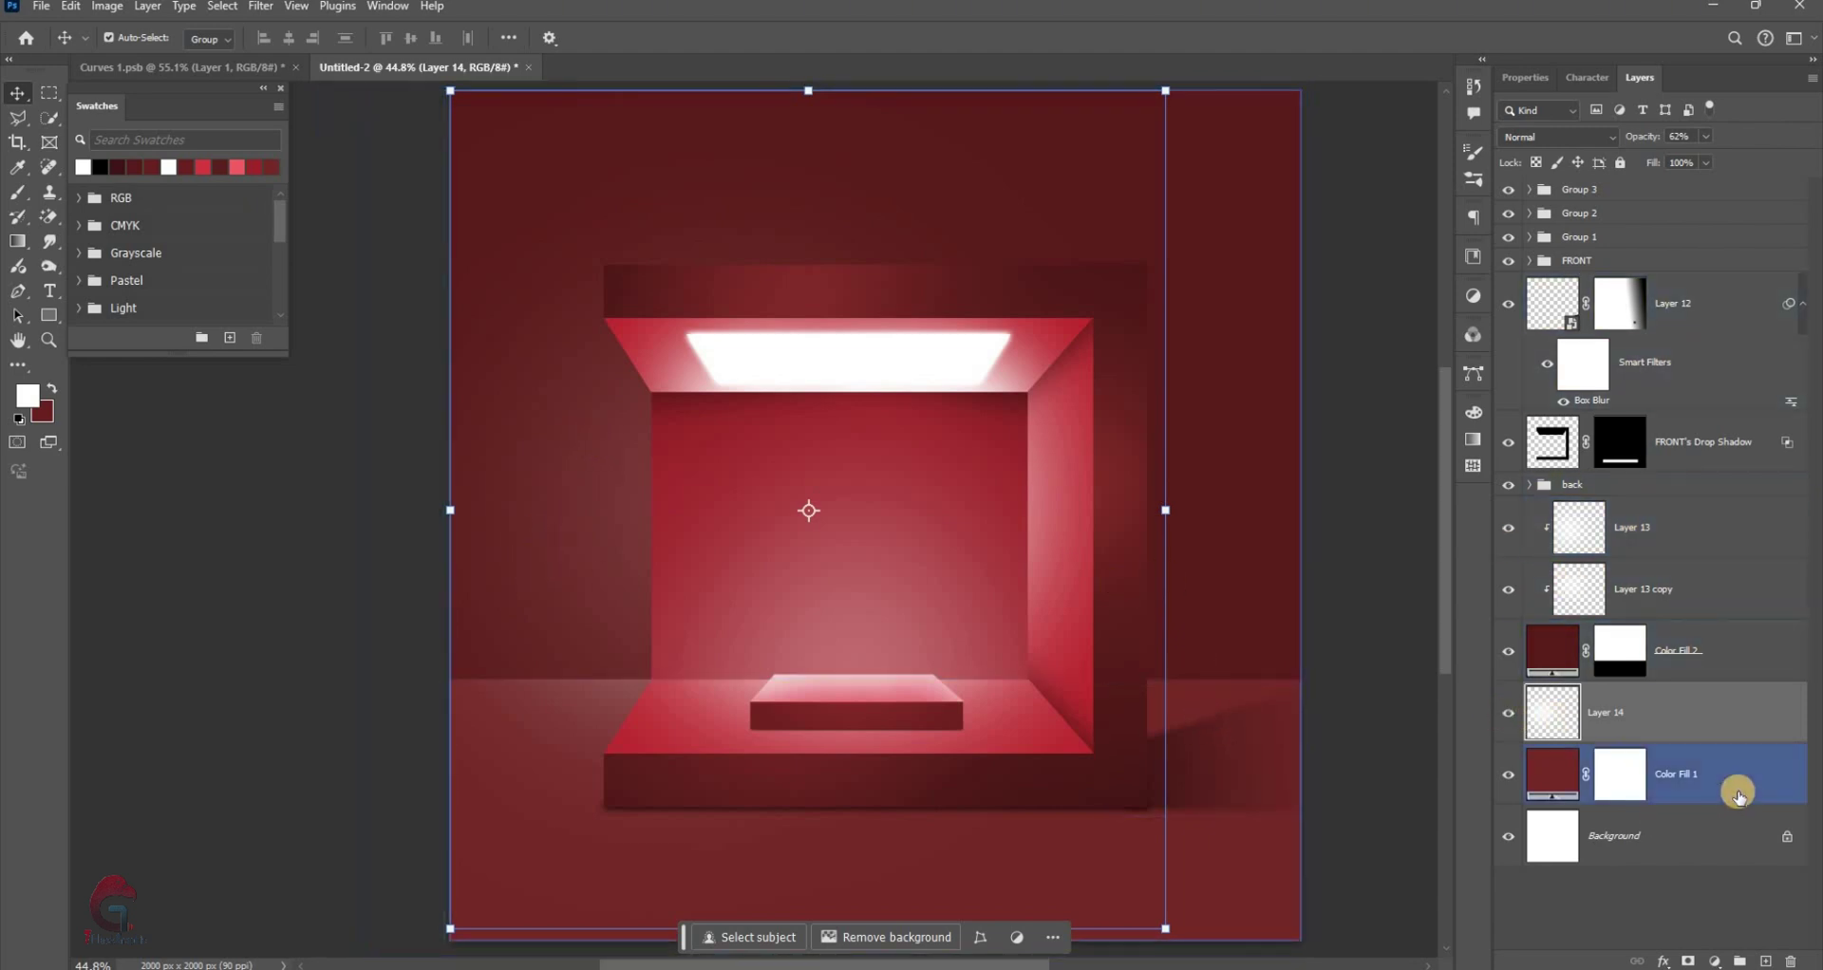
{"action": "key", "text": "ctrl+shift+alt+n"}
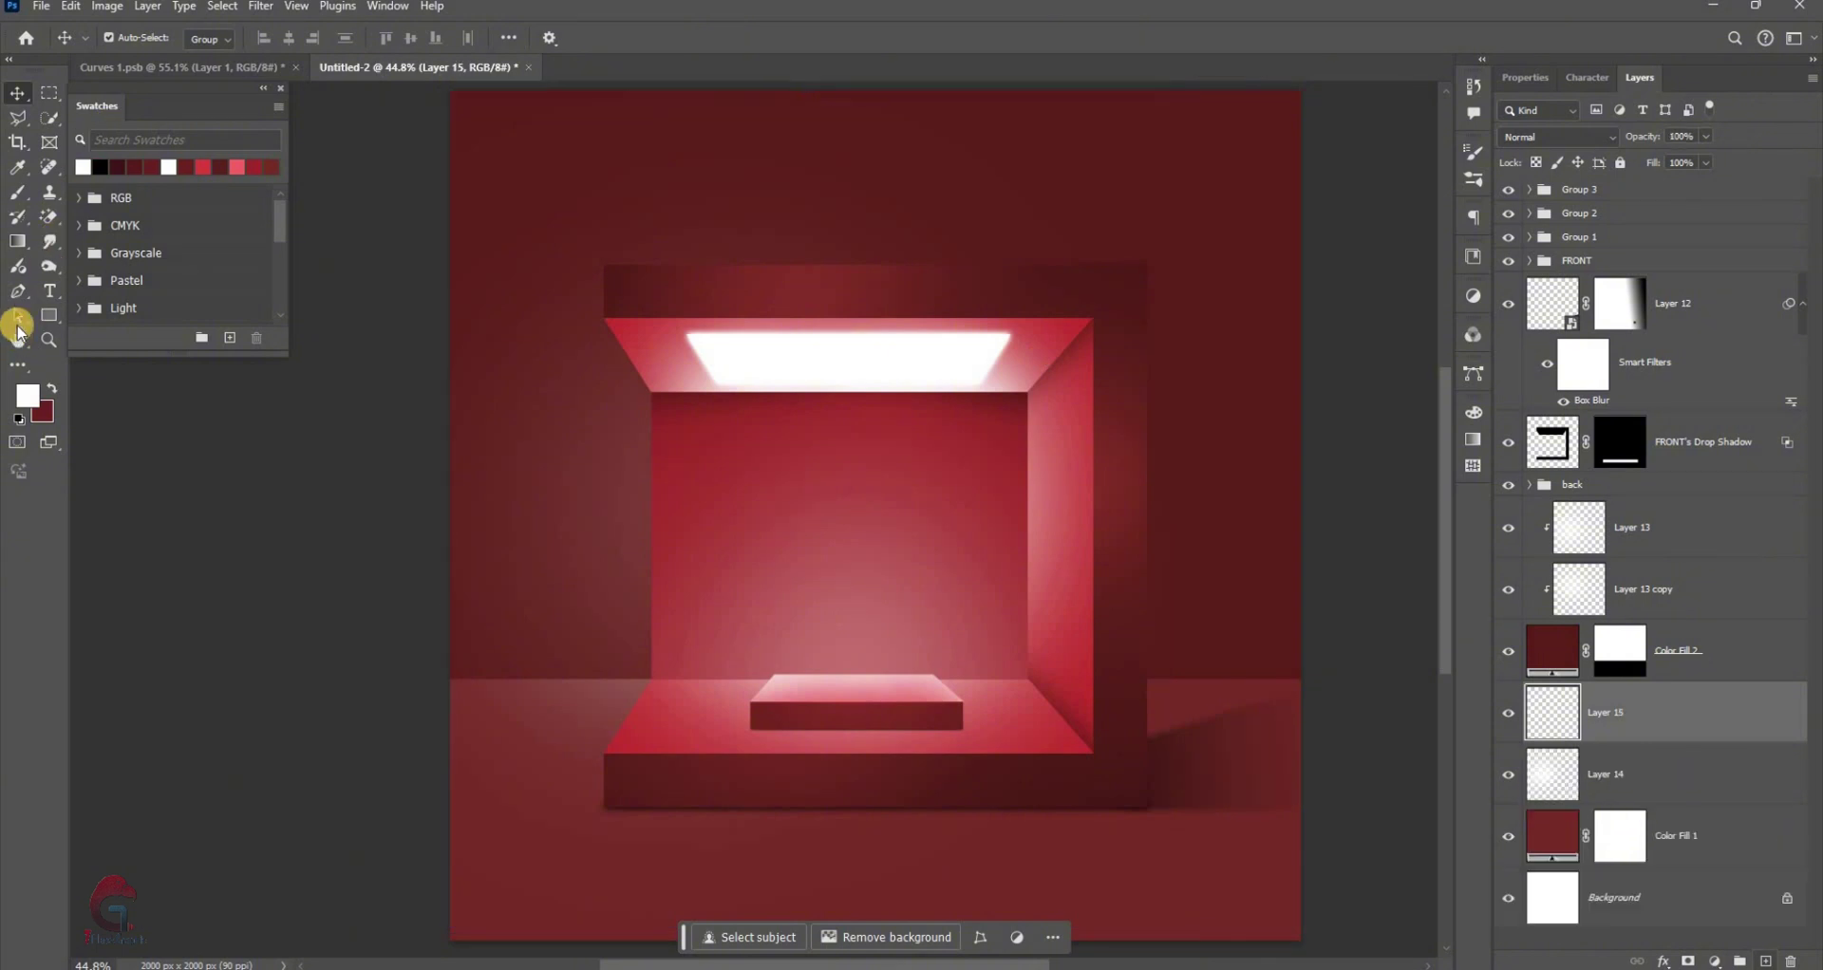
{"action": "left_click", "coordinate": [17, 192]}
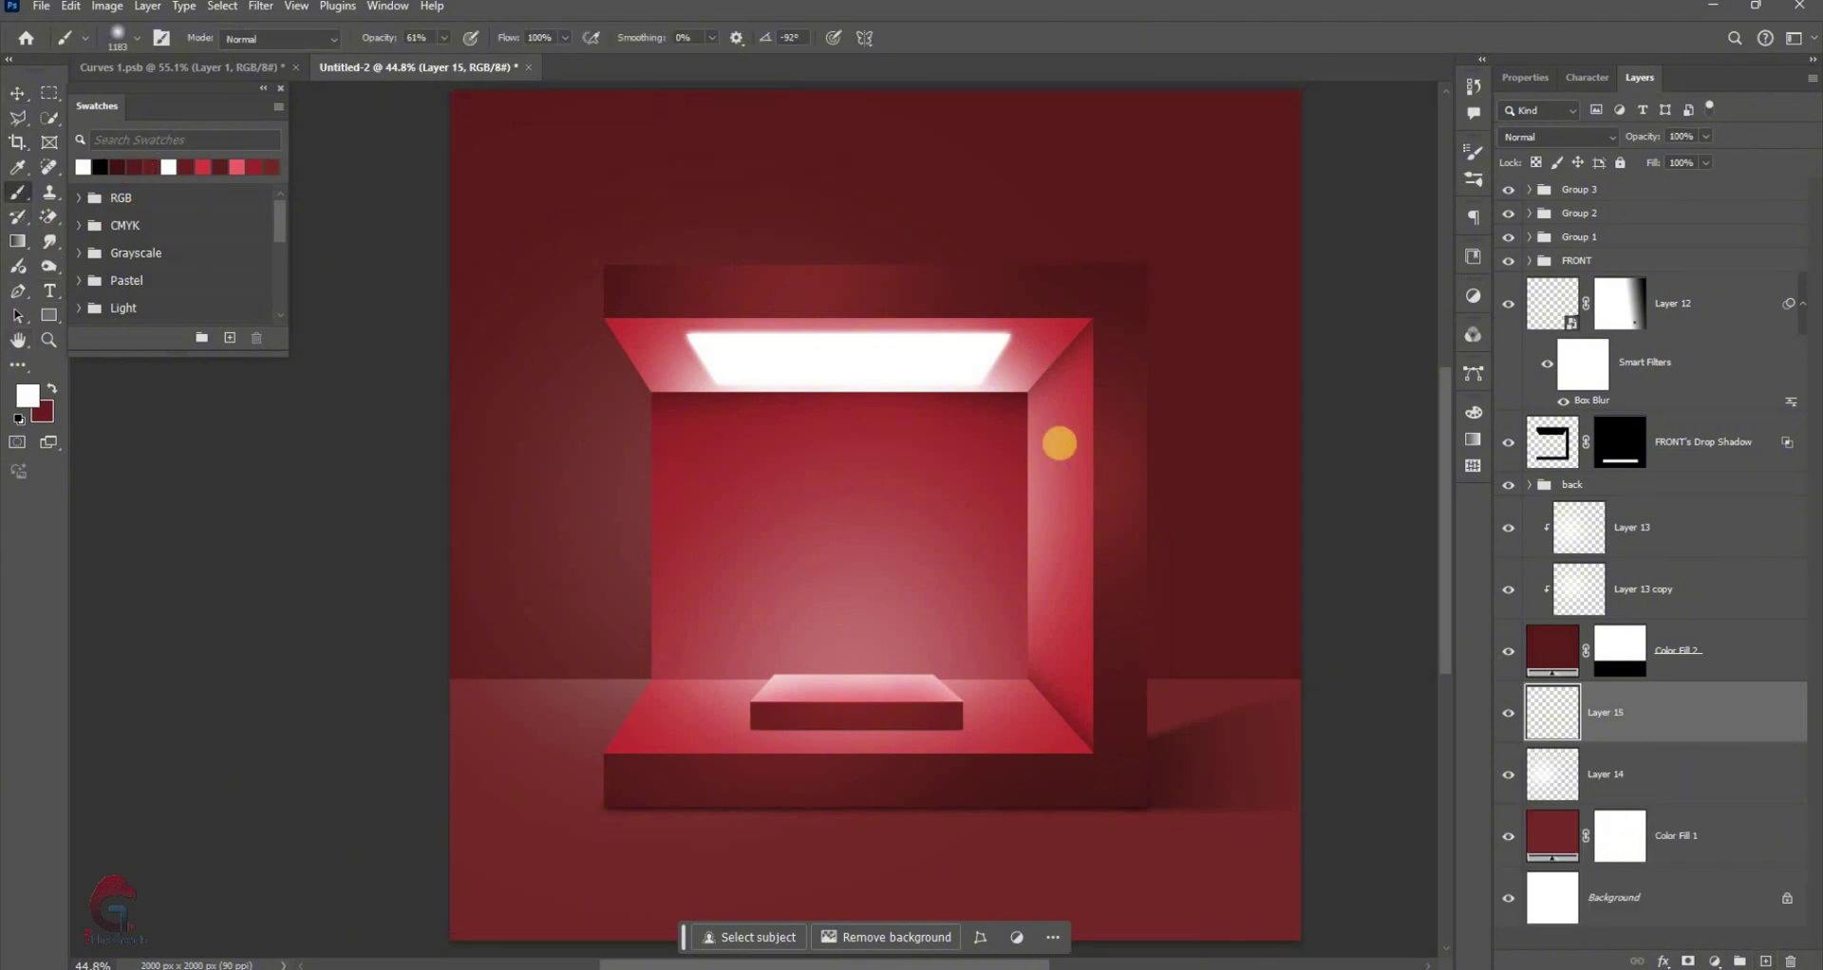
{"action": "left_click", "coordinate": [1067, 452]}
{"action": "mouse_move", "coordinate": [1098, 430]}
{"action": "left_mouse_down"}
{"action": "mouse_move", "coordinate": [1132, 433]}
{"action": "mouse_move", "coordinate": [1028, 443]}
{"action": "left_mouse_up"}
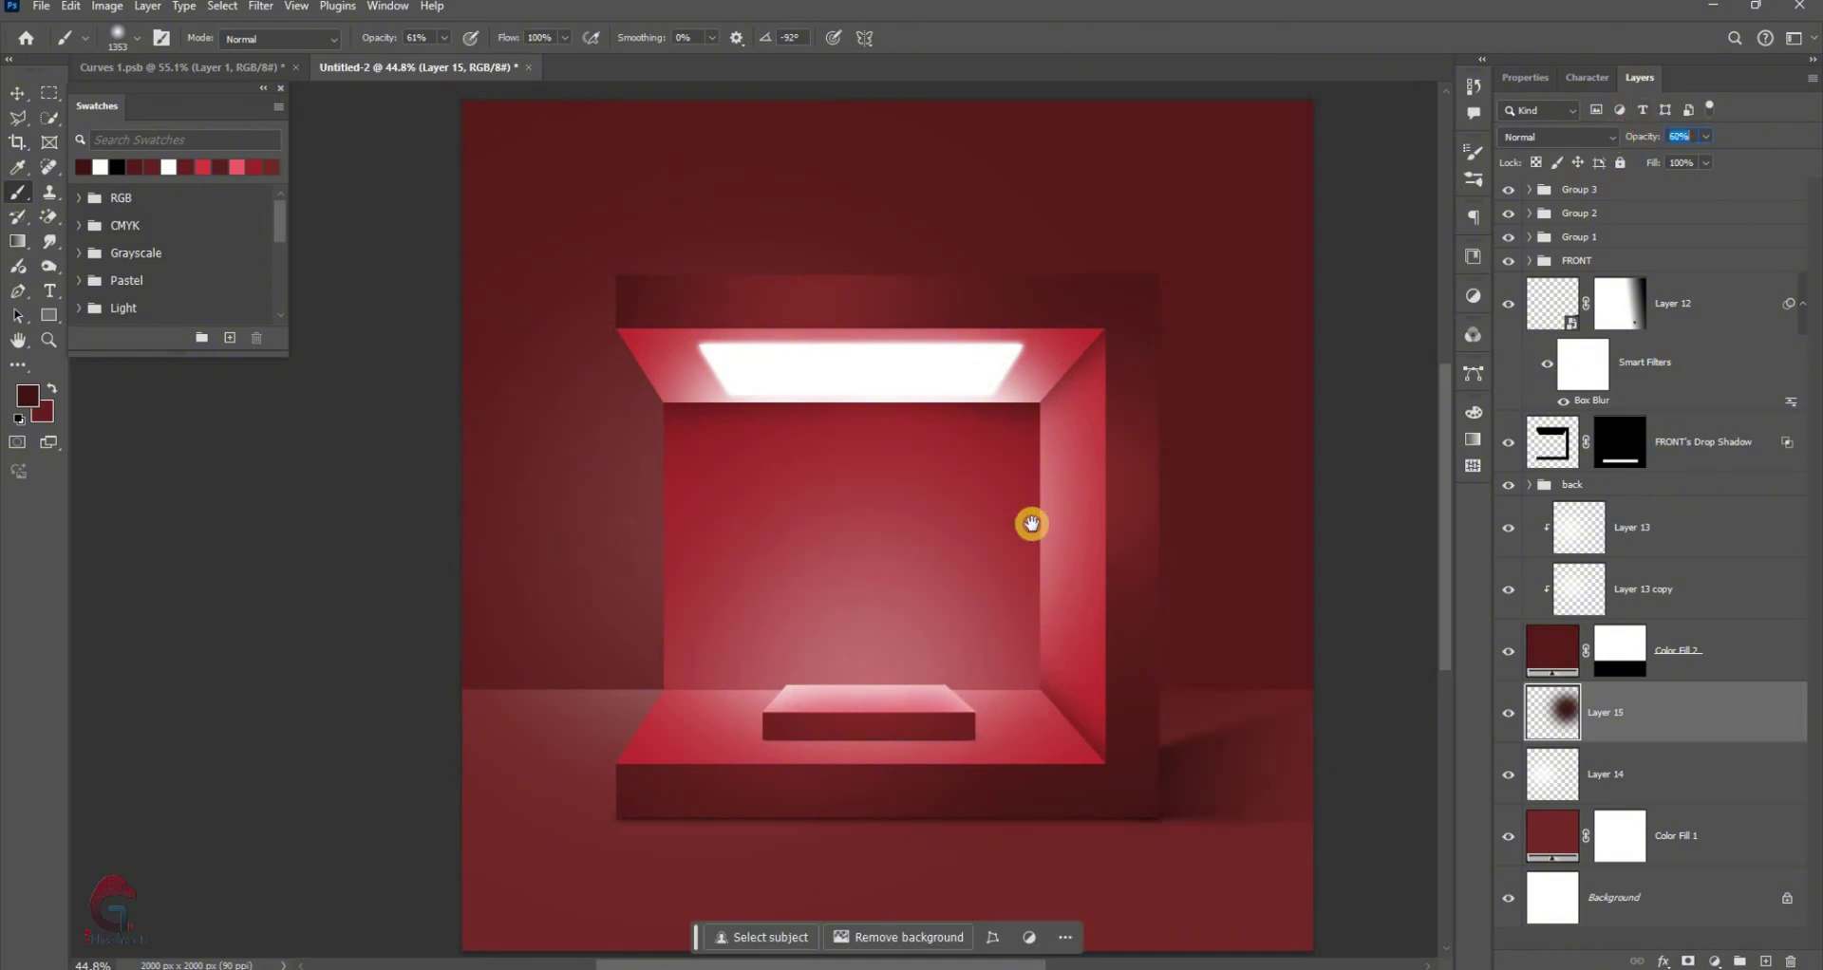
{"action": "scroll", "coordinate": [1007, 465], "scroll_direction": "down", "scroll_amount": 1}
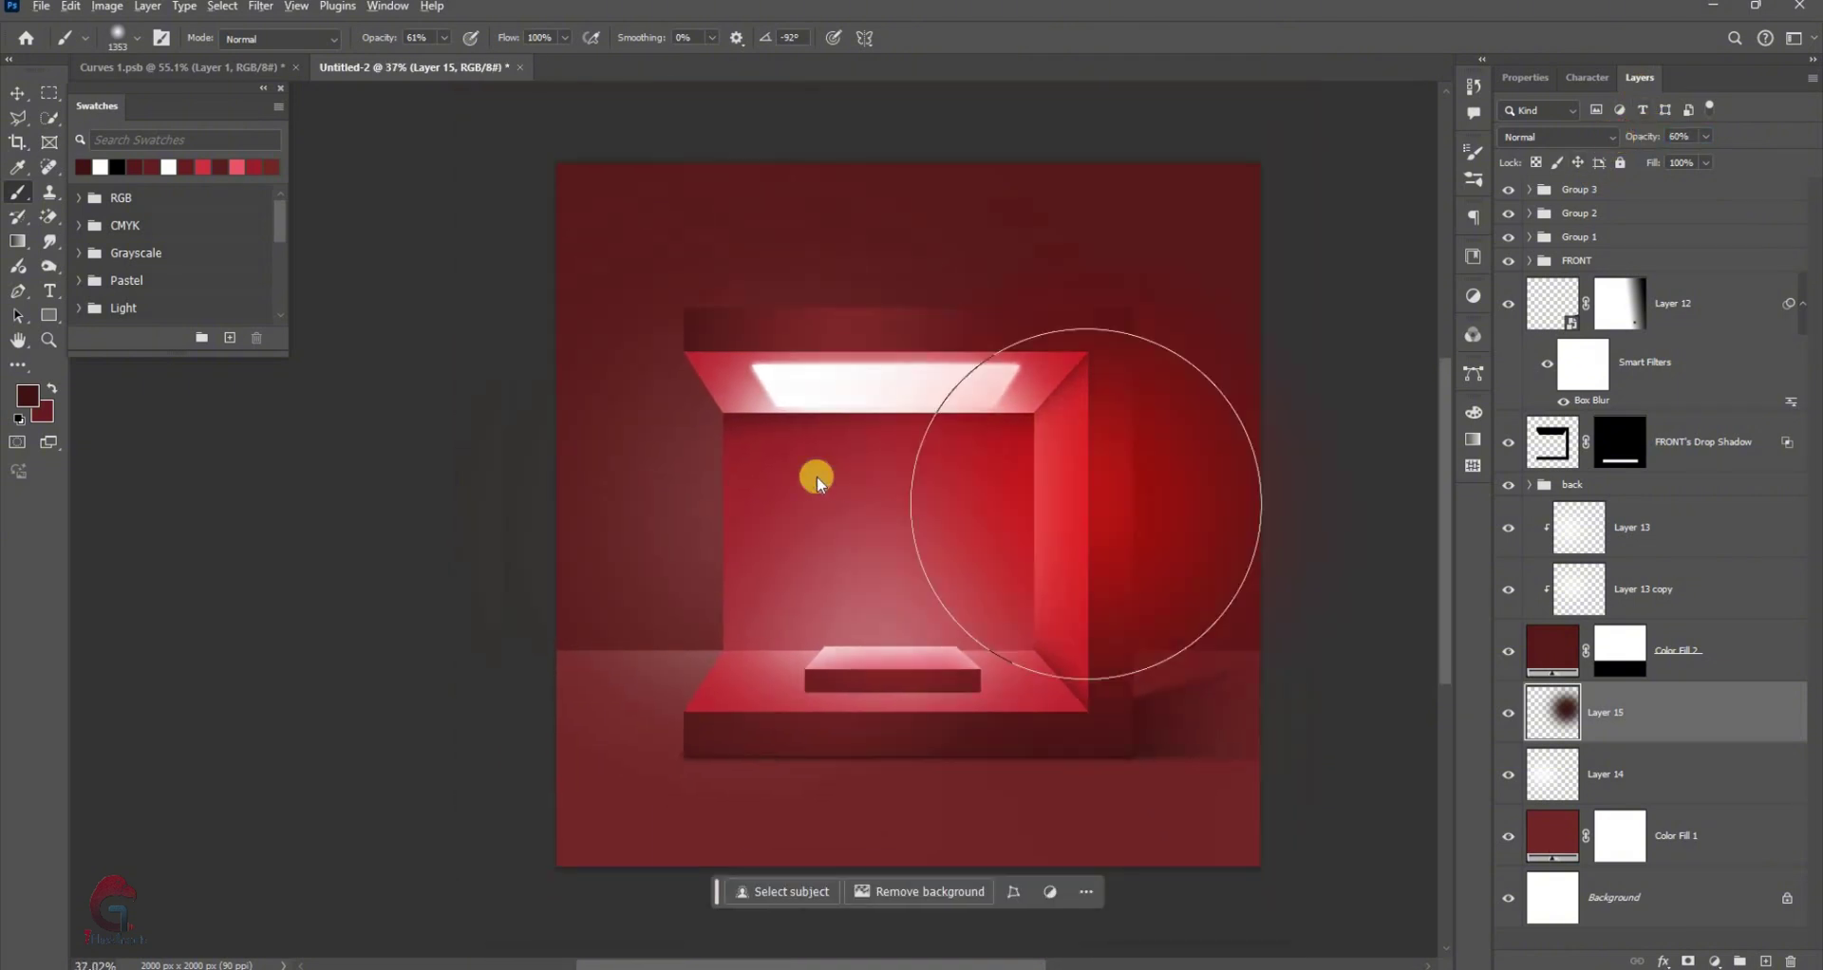
{"action": "left_click", "coordinate": [14, 95]}
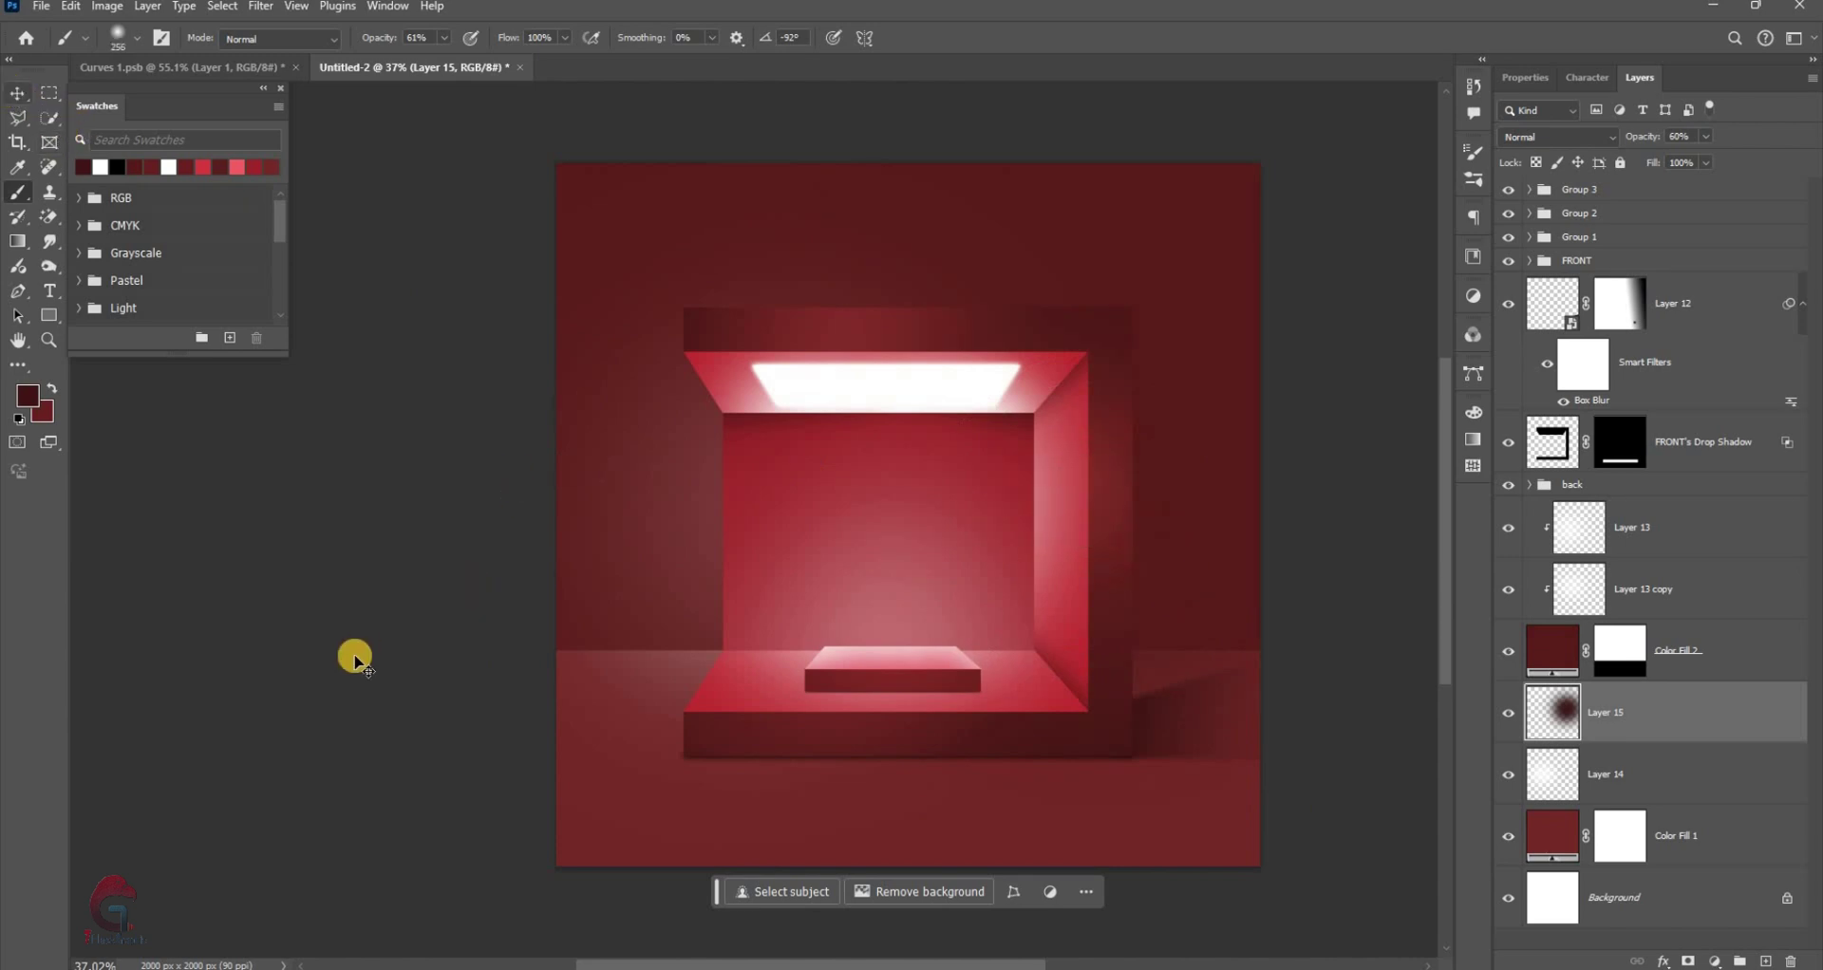
{"action": "left_click", "coordinate": [978, 630]}
{"action": "scroll", "coordinate": [1141, 652], "scroll_direction": "up", "scroll_amount": 1}
Group Layer 13 down to Color Fill 1 into Group 4 and enable Auto-Select
{"action": "left_click", "coordinate": [1142, 652]}
{"action": "scroll", "coordinate": [1142, 652], "scroll_direction": "up", "scroll_amount": 1}
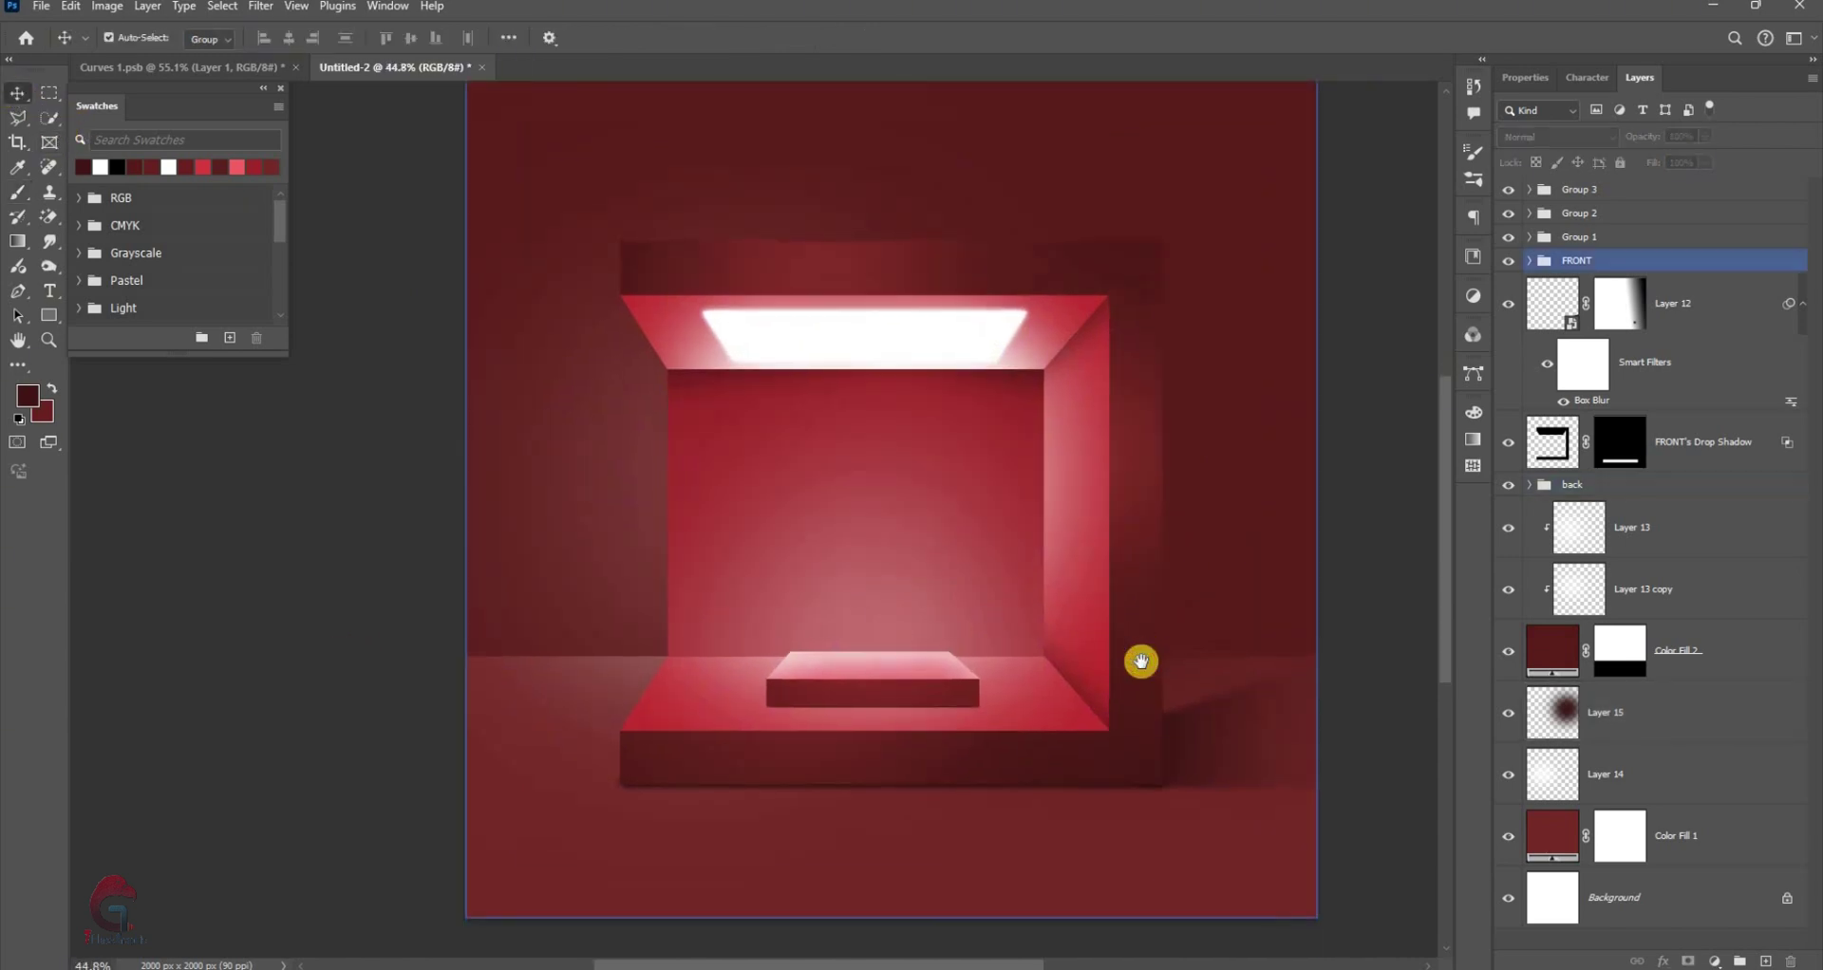
{"action": "left_click", "coordinate": [1614, 303]}
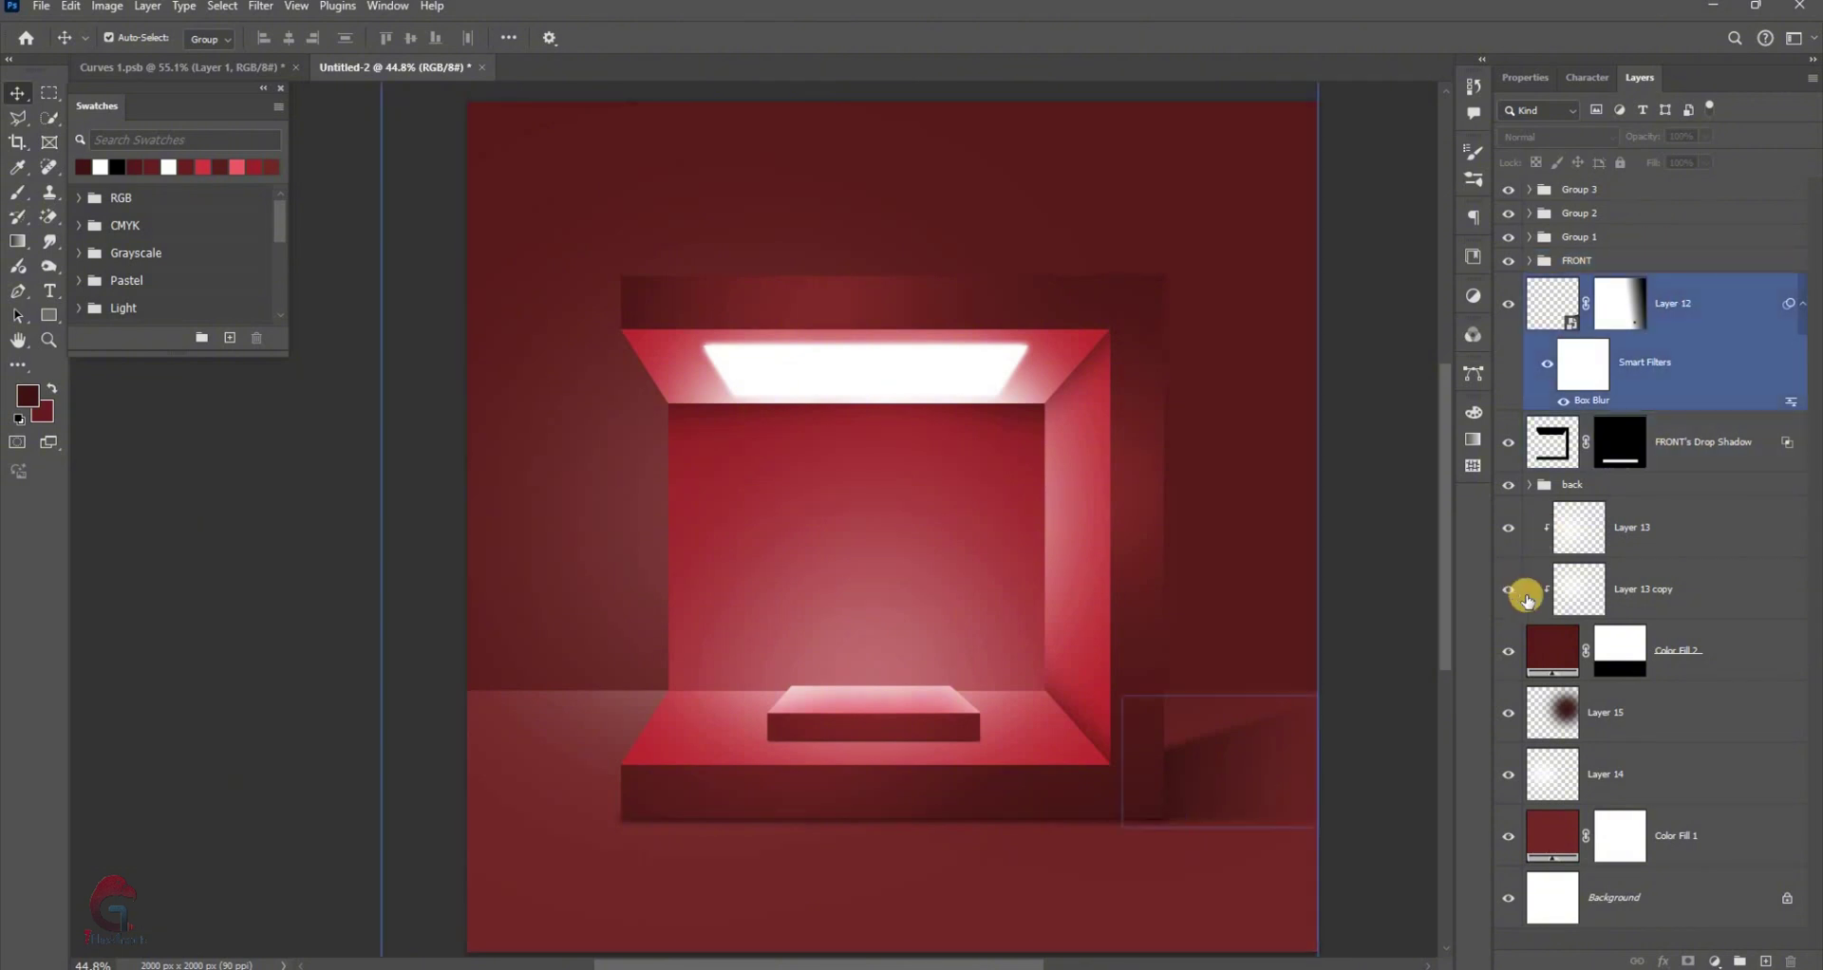
{"action": "left_click", "coordinate": [1633, 588]}
{"action": "left_click", "coordinate": [1633, 528]}
{"action": "left_click", "coordinate": [1681, 837], "text": "shift"}
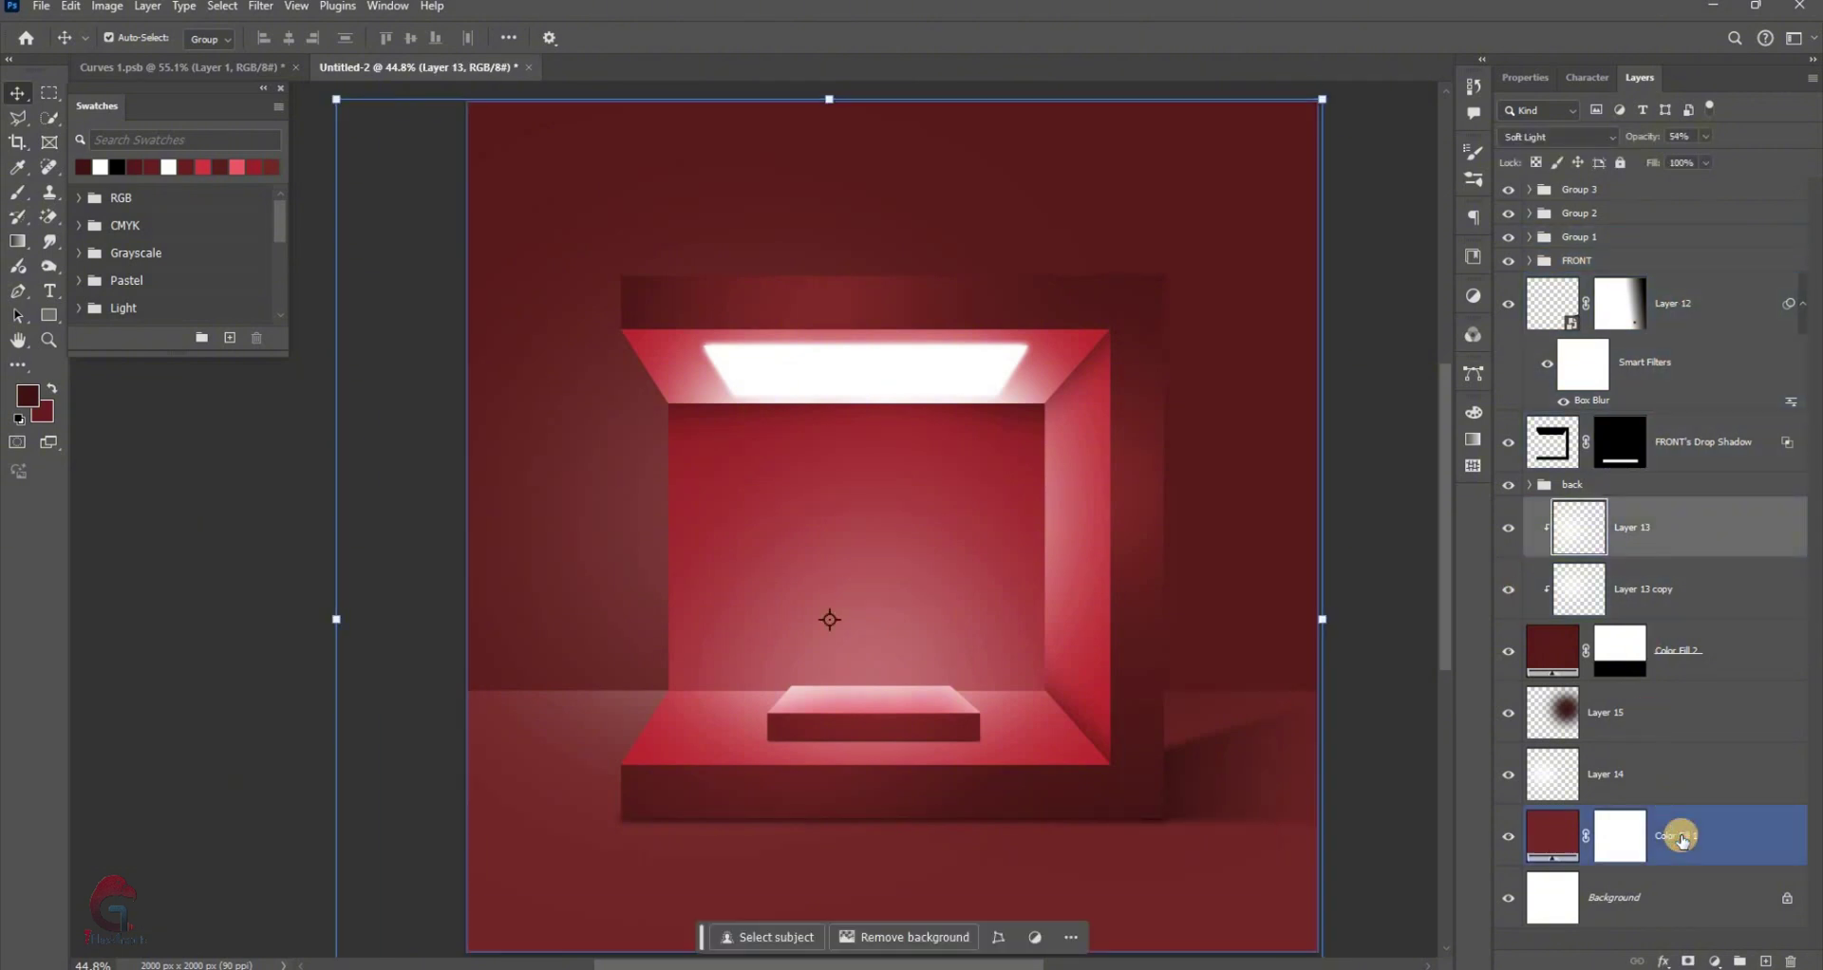
{"action": "key", "text": "ctrl+g"}
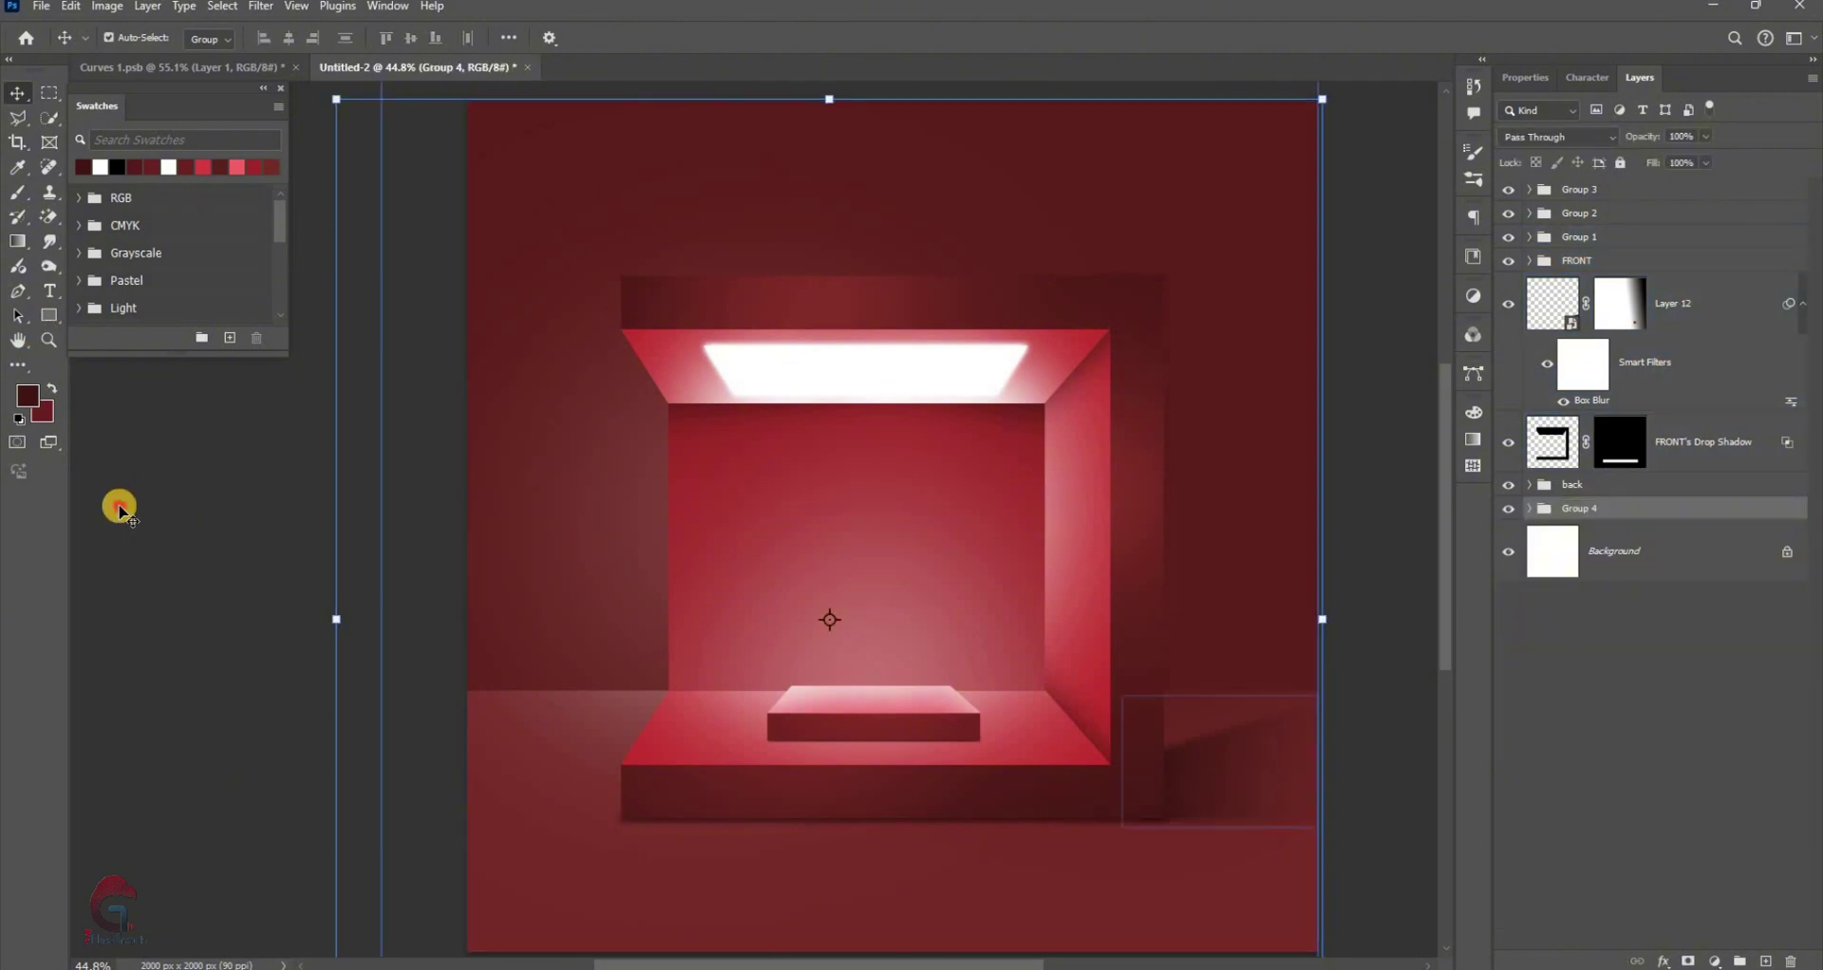
{"action": "left_click", "coordinate": [109, 37]}
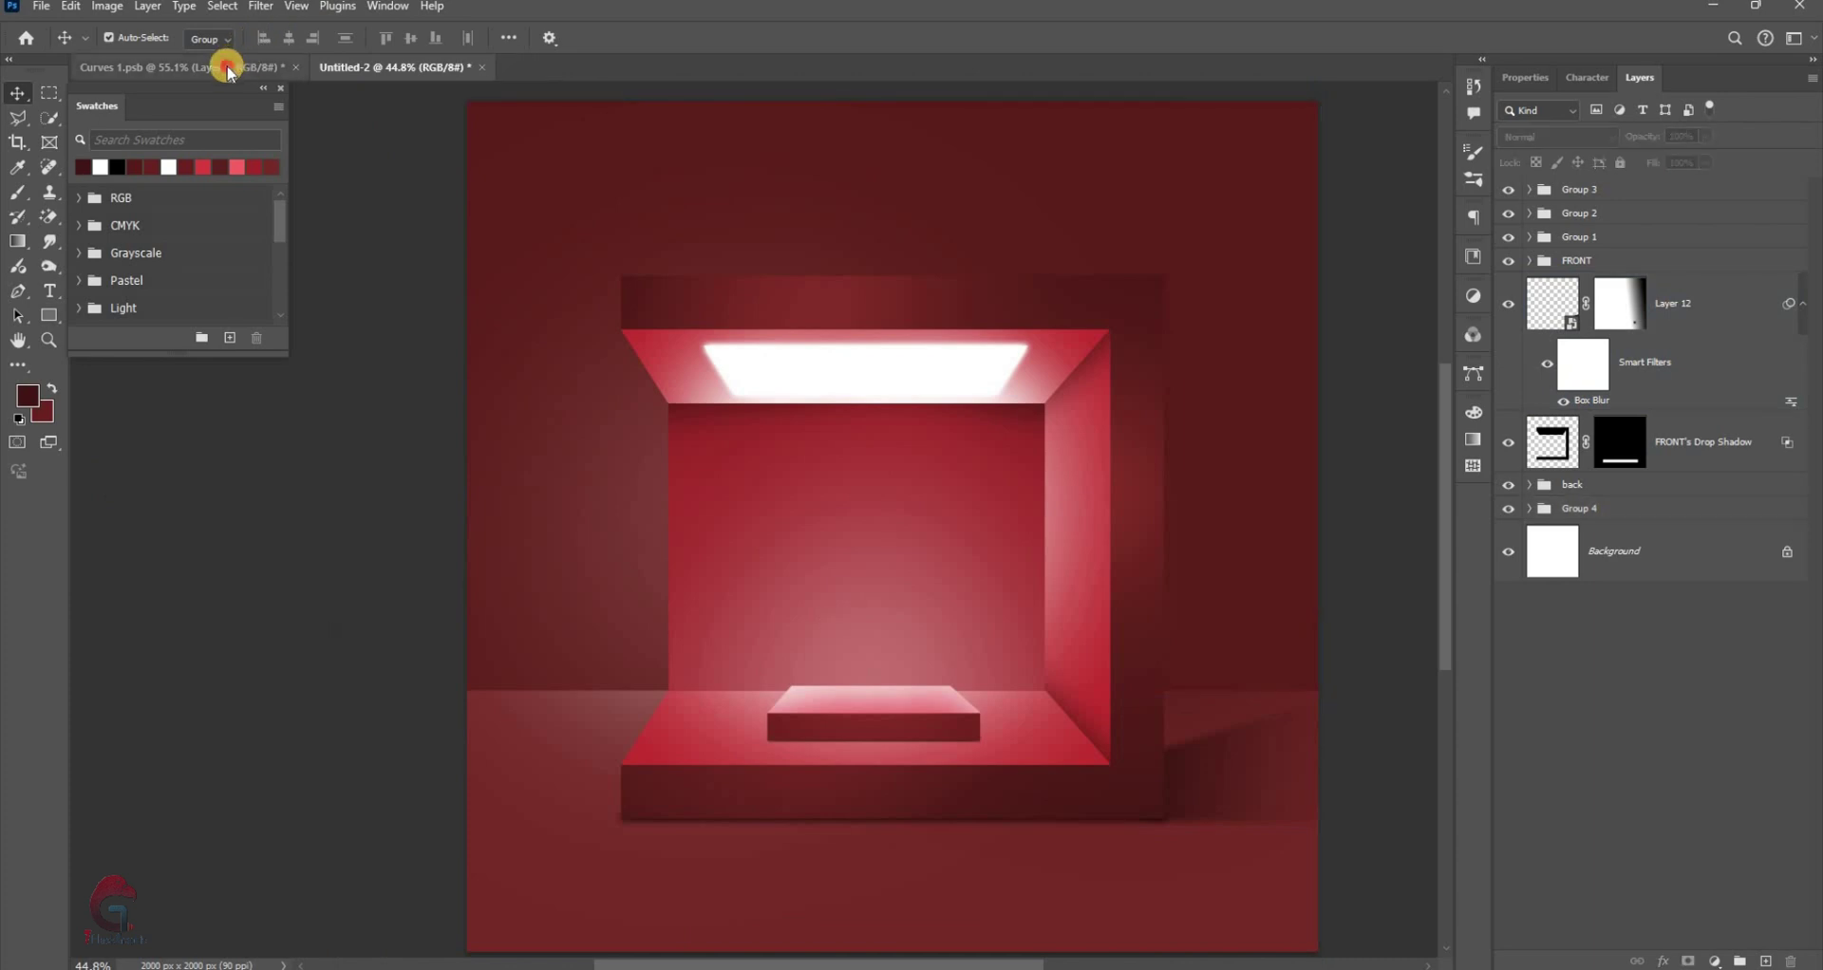
Drag the perfume bottle into the room scene and convert it to a smart object
{"action": "mouse_move", "coordinate": [760, 580]}
{"action": "left_mouse_down"}
{"action": "mouse_move", "coordinate": [430, 69]}
{"action": "mouse_move", "coordinate": [495, 99]}
{"action": "left_mouse_up"}
{"action": "left_click_drag", "start_coordinate": [888, 543], "coordinate": [1085, 546]}
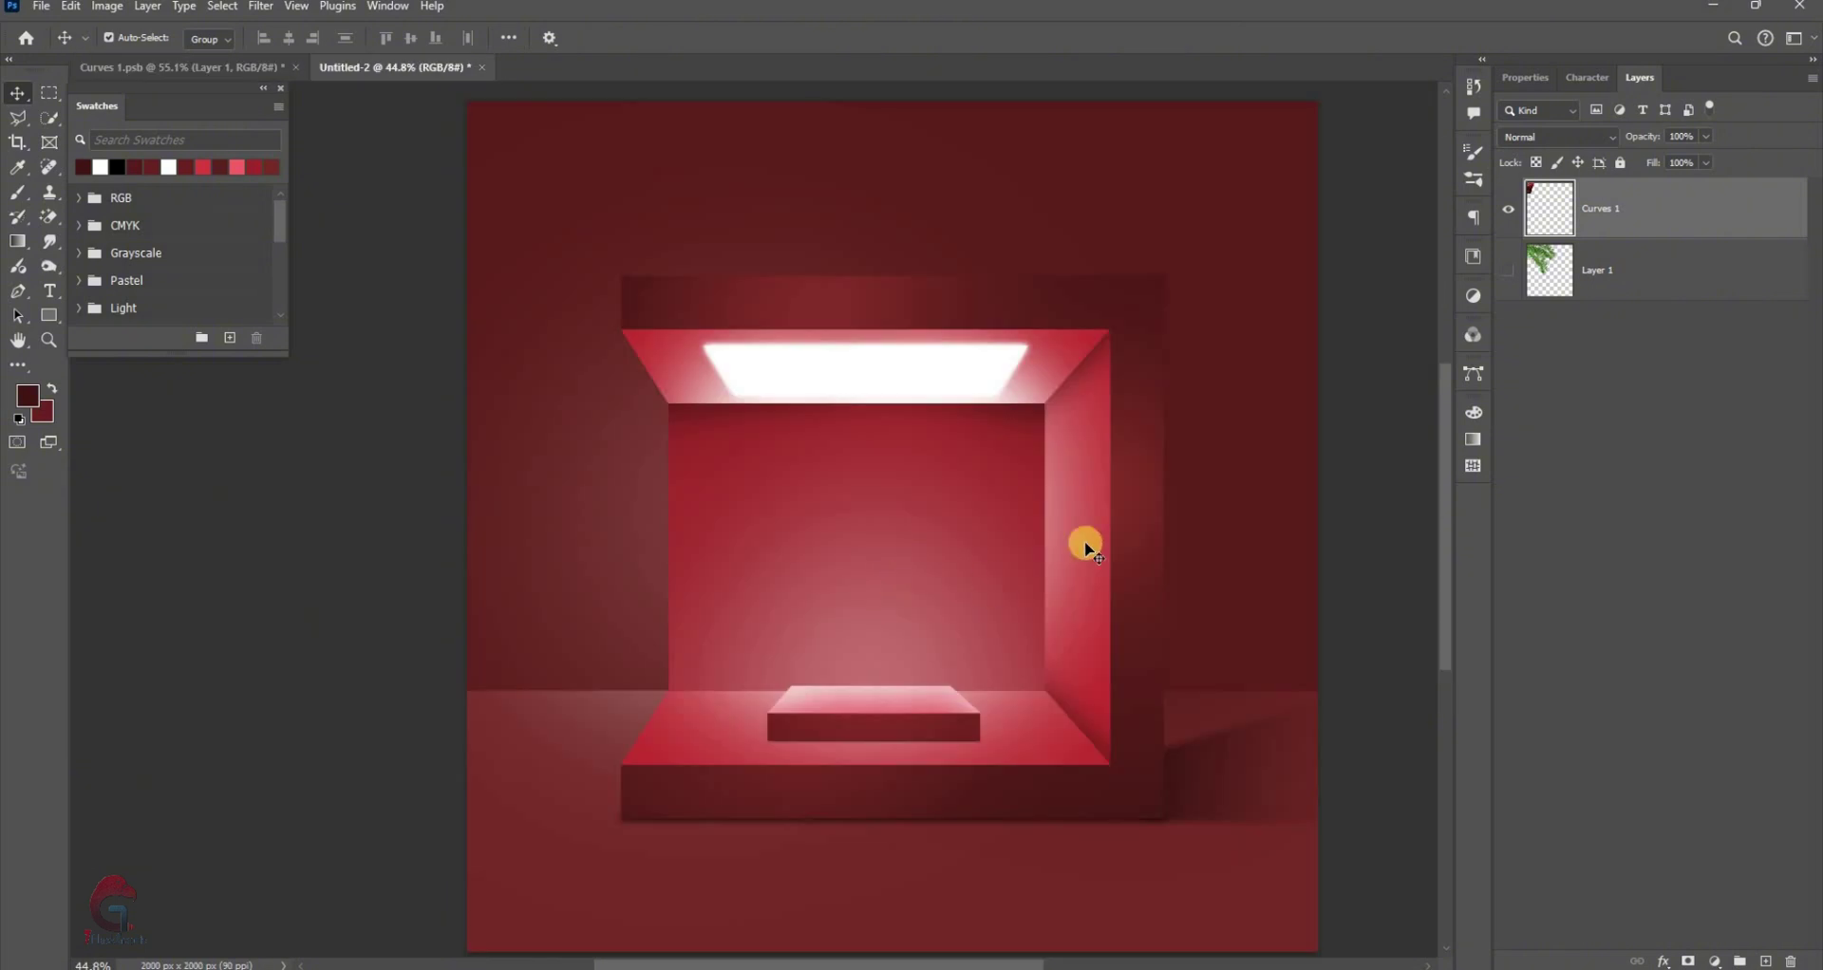
{"action": "right_click", "coordinate": [1614, 532]}
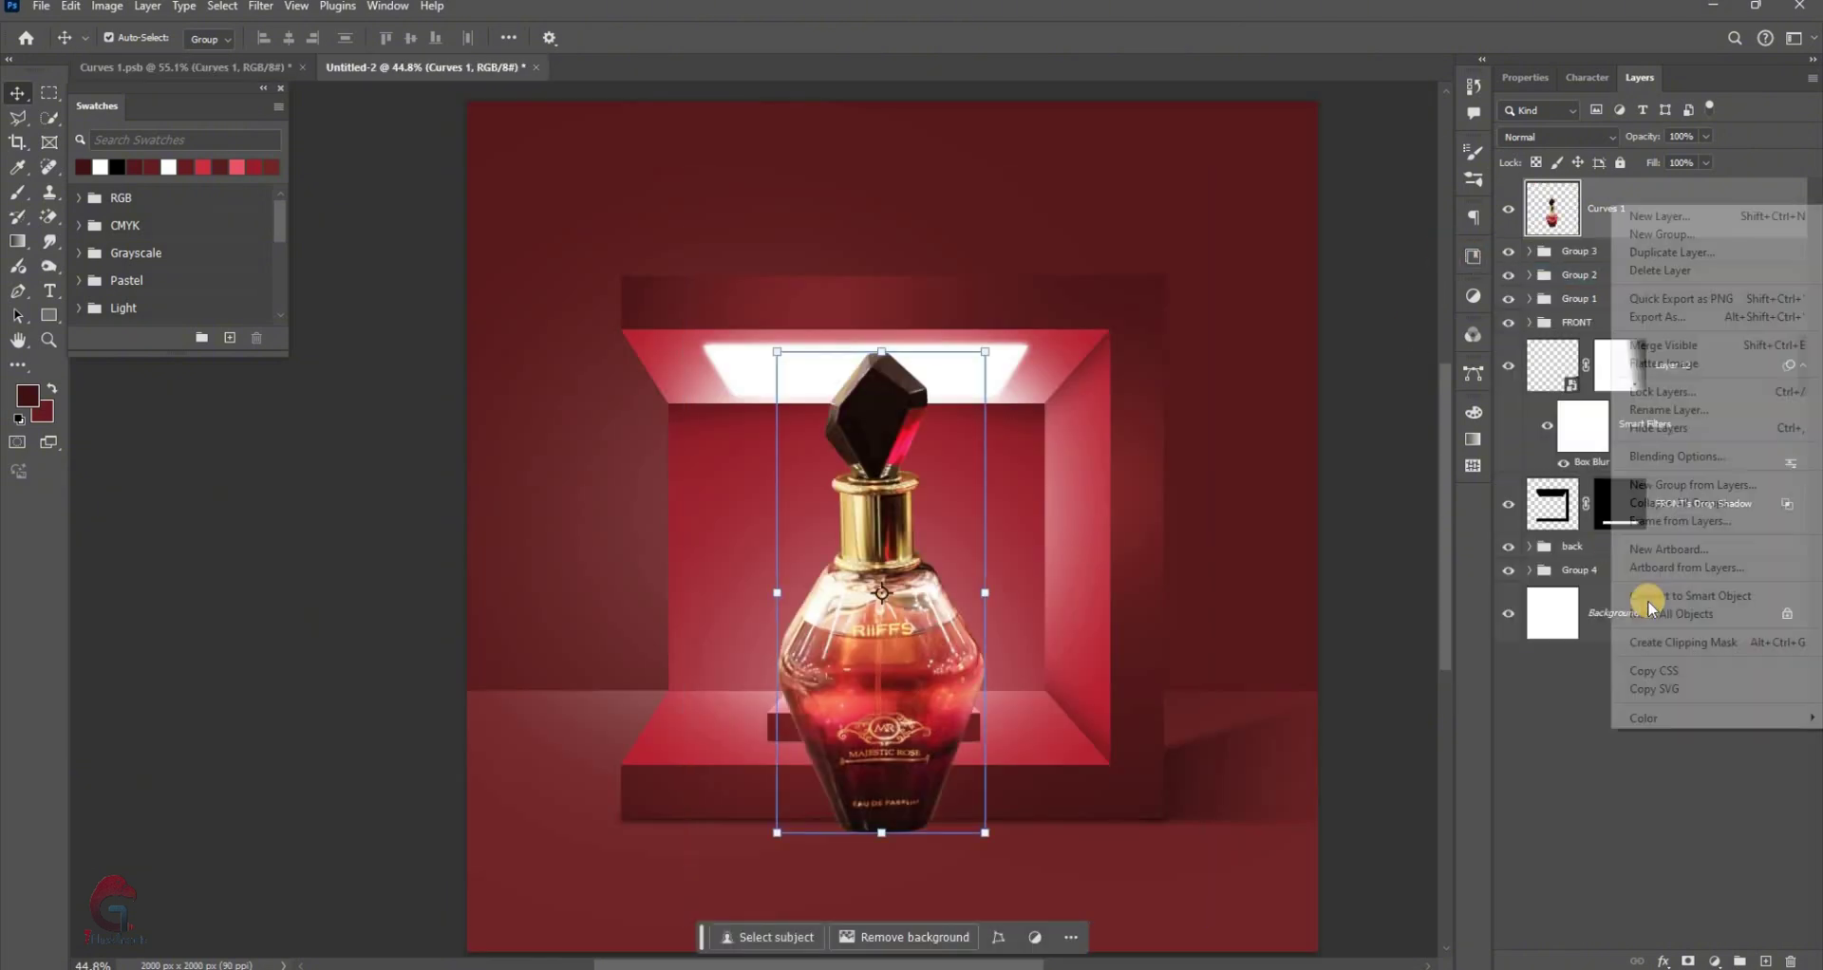
{"action": "left_click", "coordinate": [1645, 596]}
Scale the bottle down and raise it toward the light
{"action": "scroll", "coordinate": [860, 449], "scroll_direction": "up", "scroll_amount": 5}
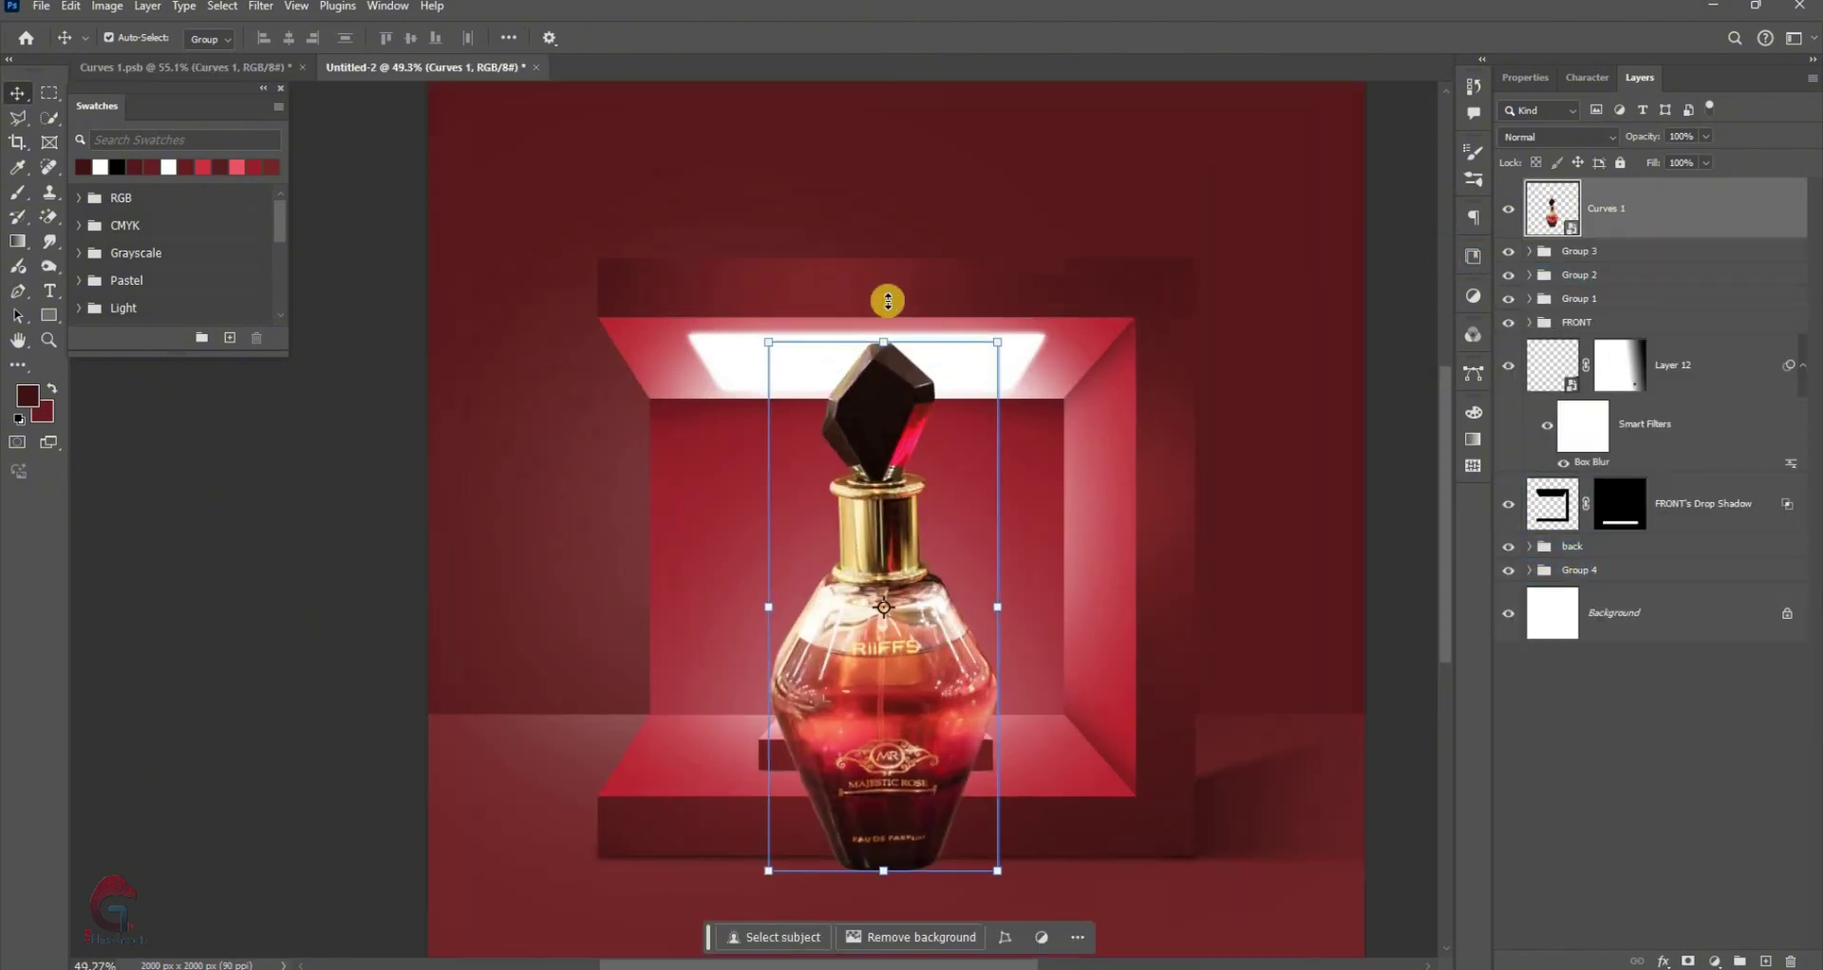
{"action": "key", "text": "ctrl+t"}
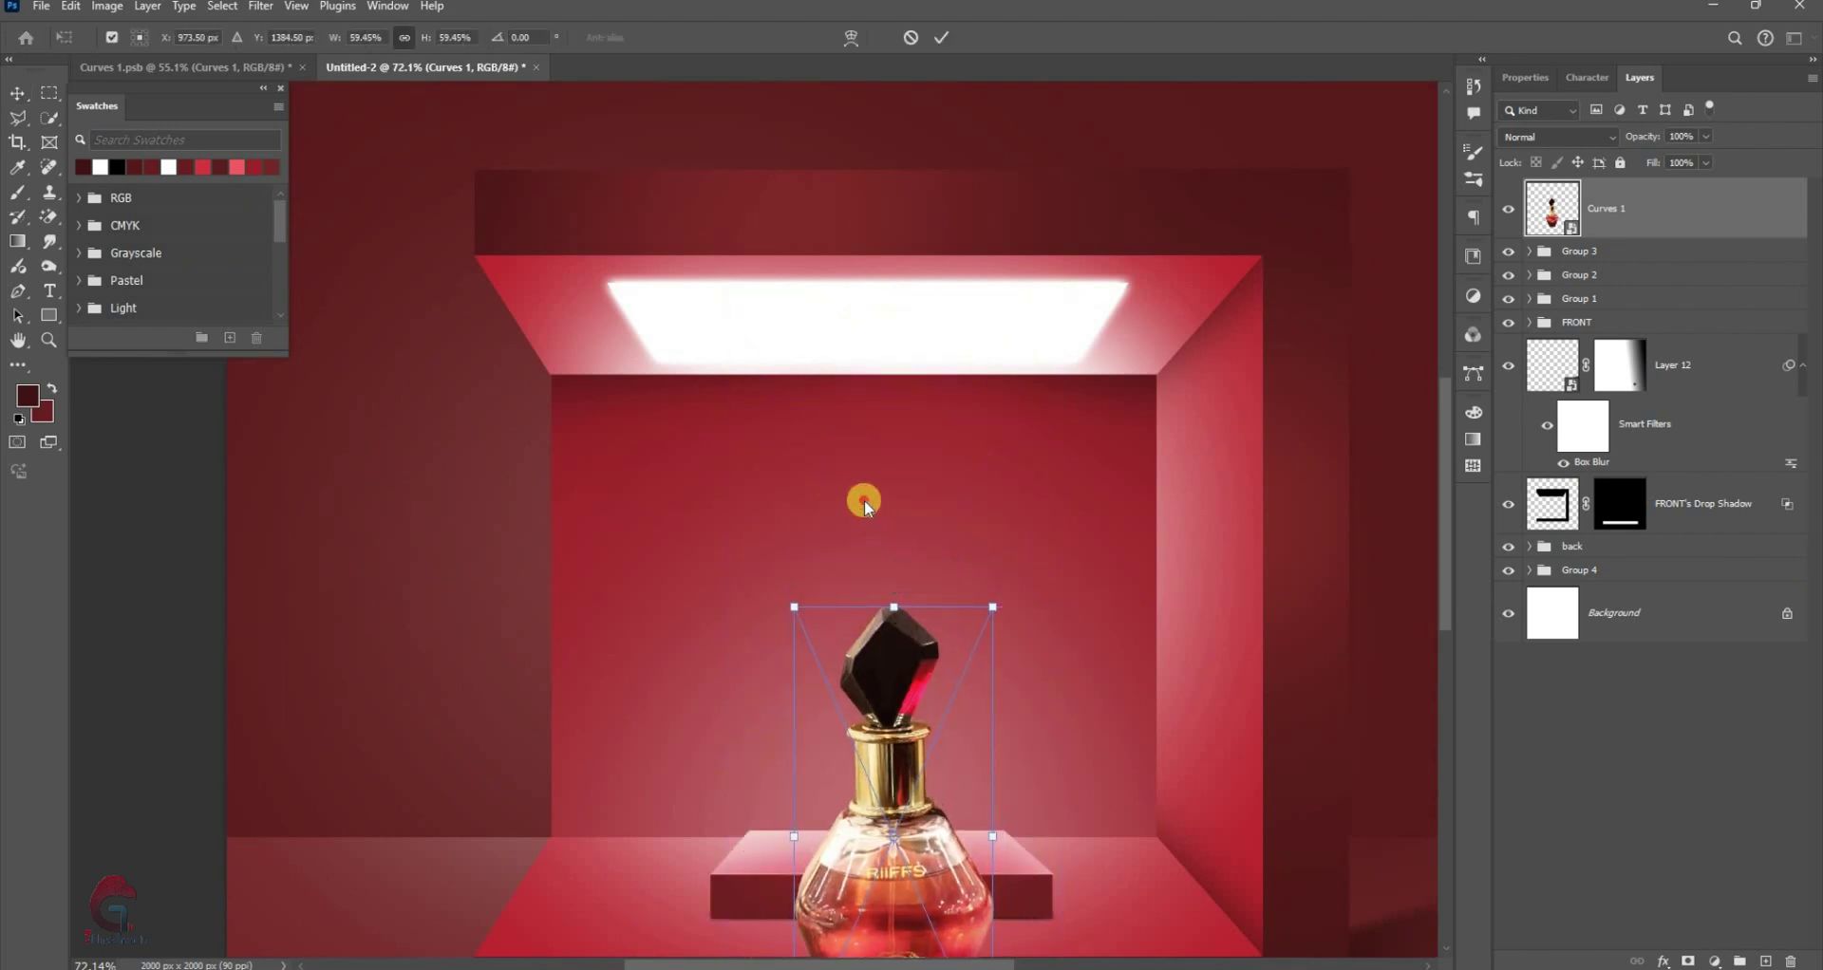
{"action": "left_click_drag", "start_coordinate": [874, 671], "coordinate": [900, 444]}
{"action": "scroll", "coordinate": [900, 421], "scroll_direction": "up", "scroll_amount": 2}
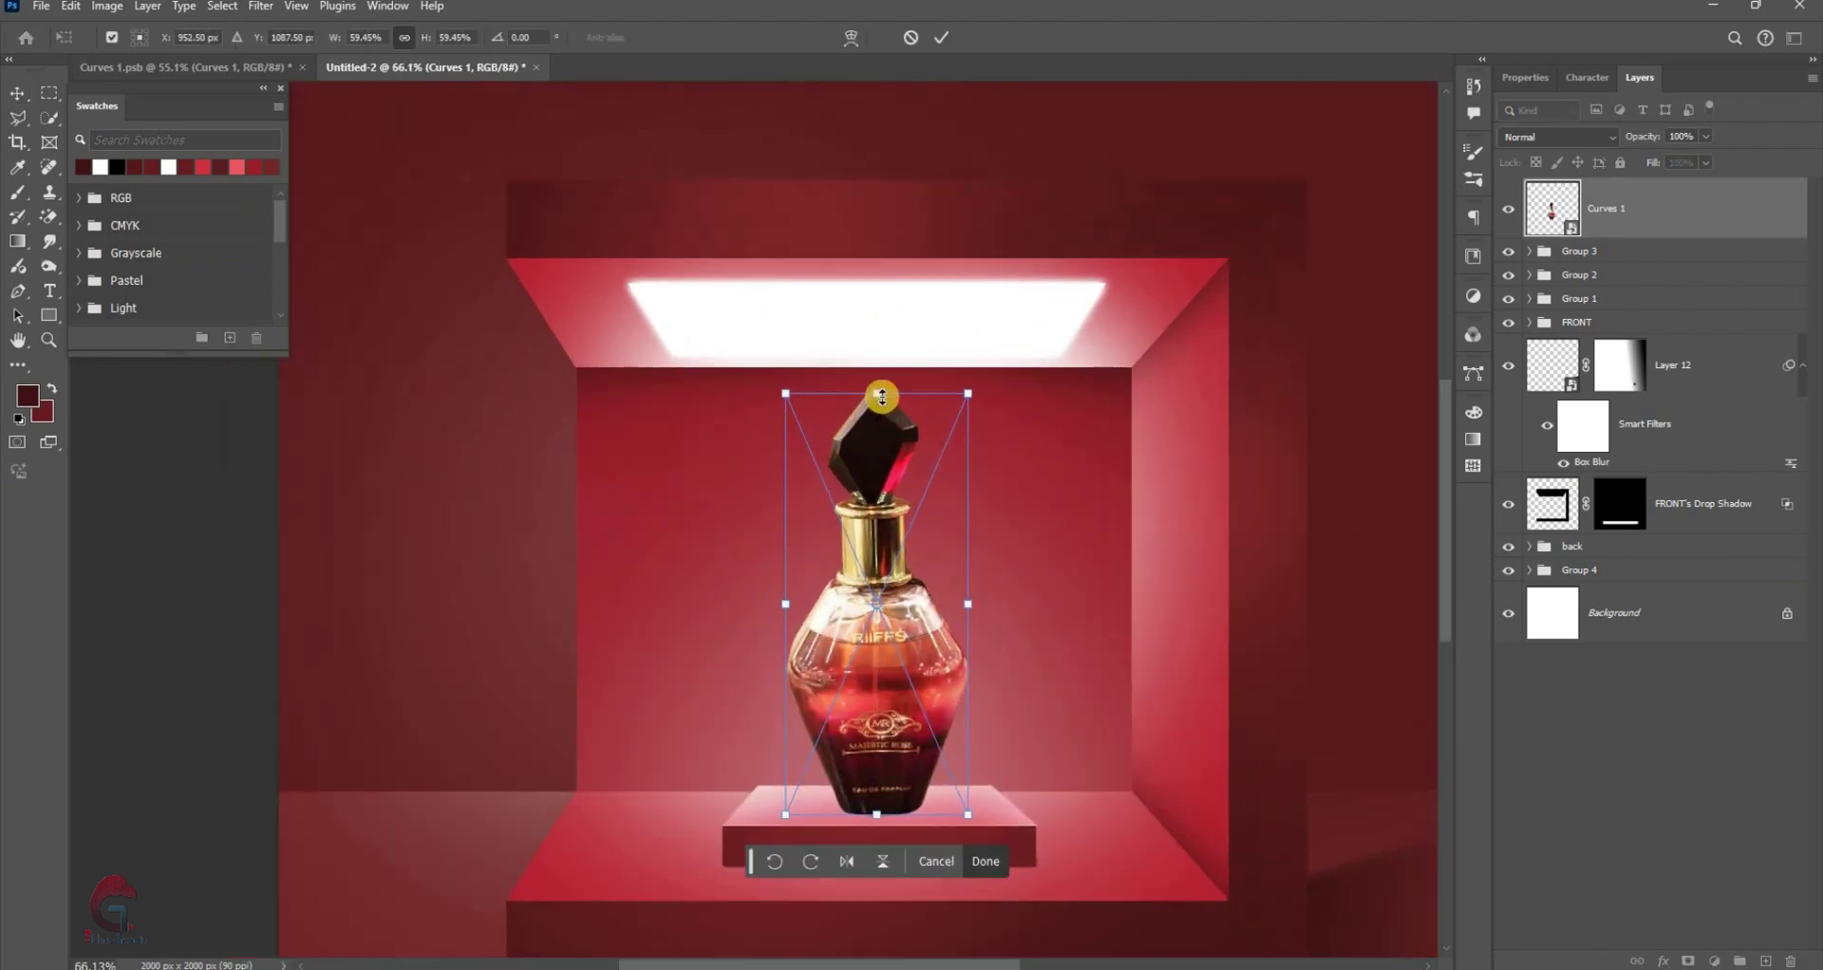
{"action": "left_click", "coordinate": [942, 37]}
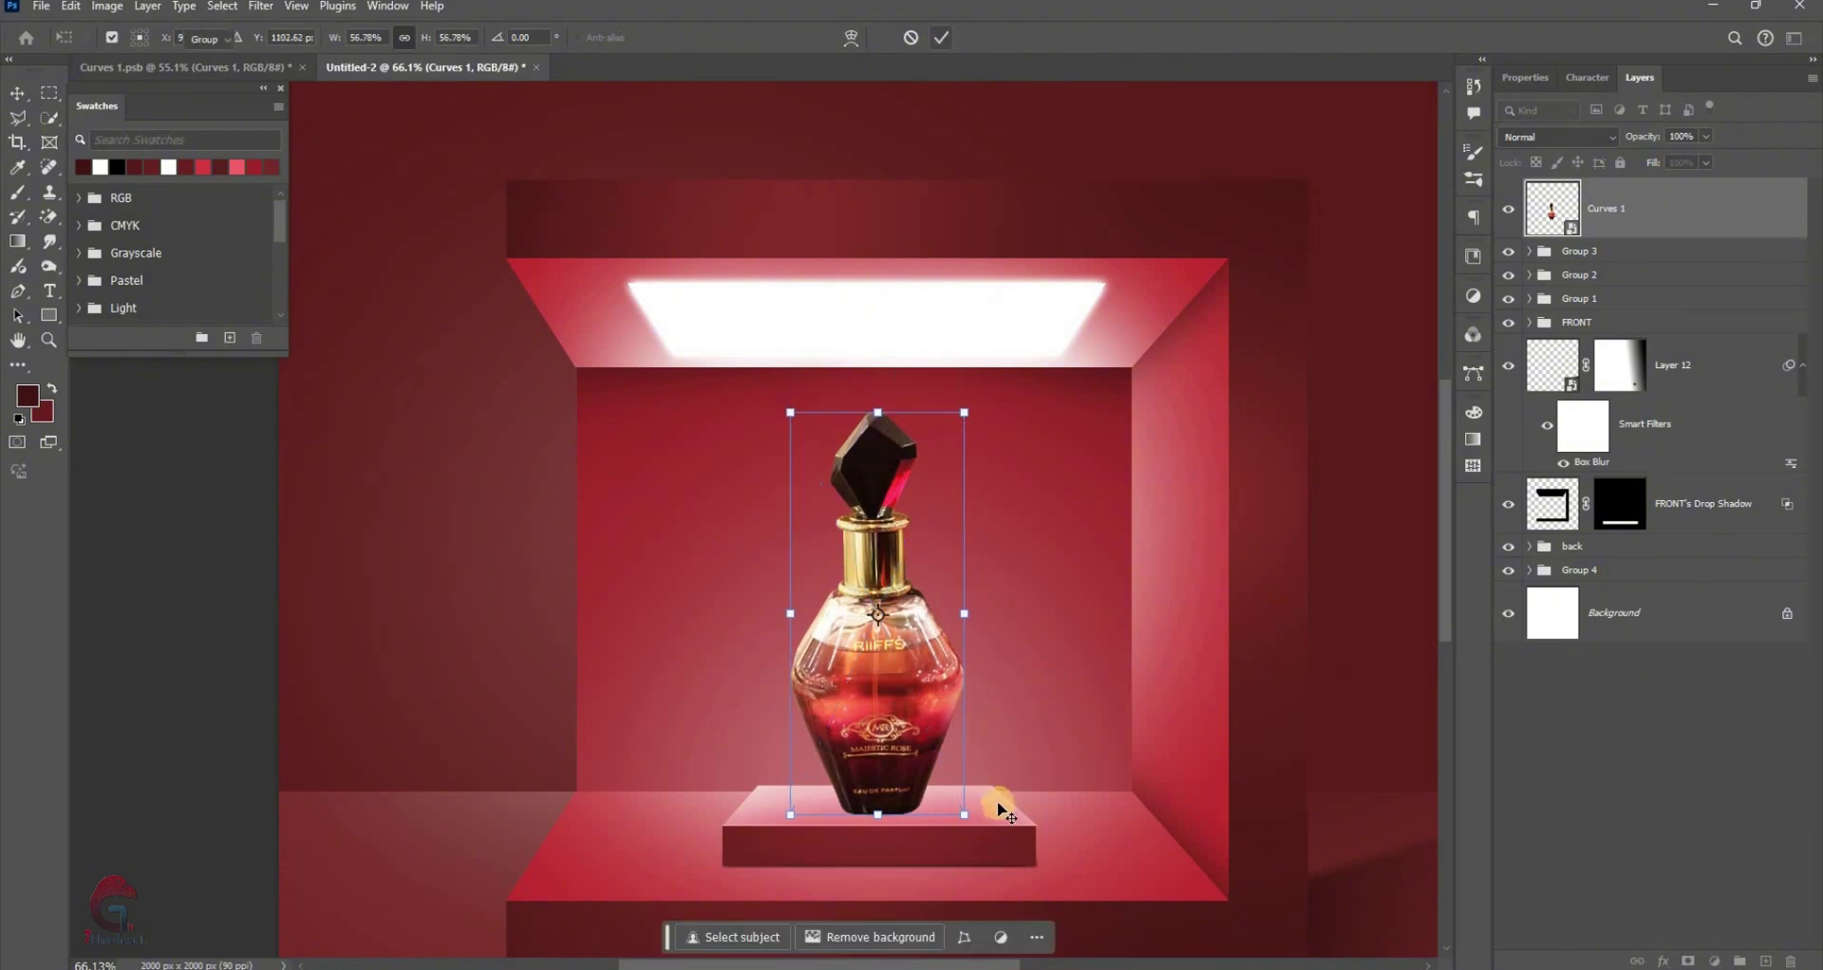
Move the pedestal under the bottle and add an empty Layer 16 above the bottle
{"action": "left_click_drag", "start_coordinate": [999, 822], "coordinate": [1002, 828]}
{"action": "left_click", "coordinate": [866, 812]}
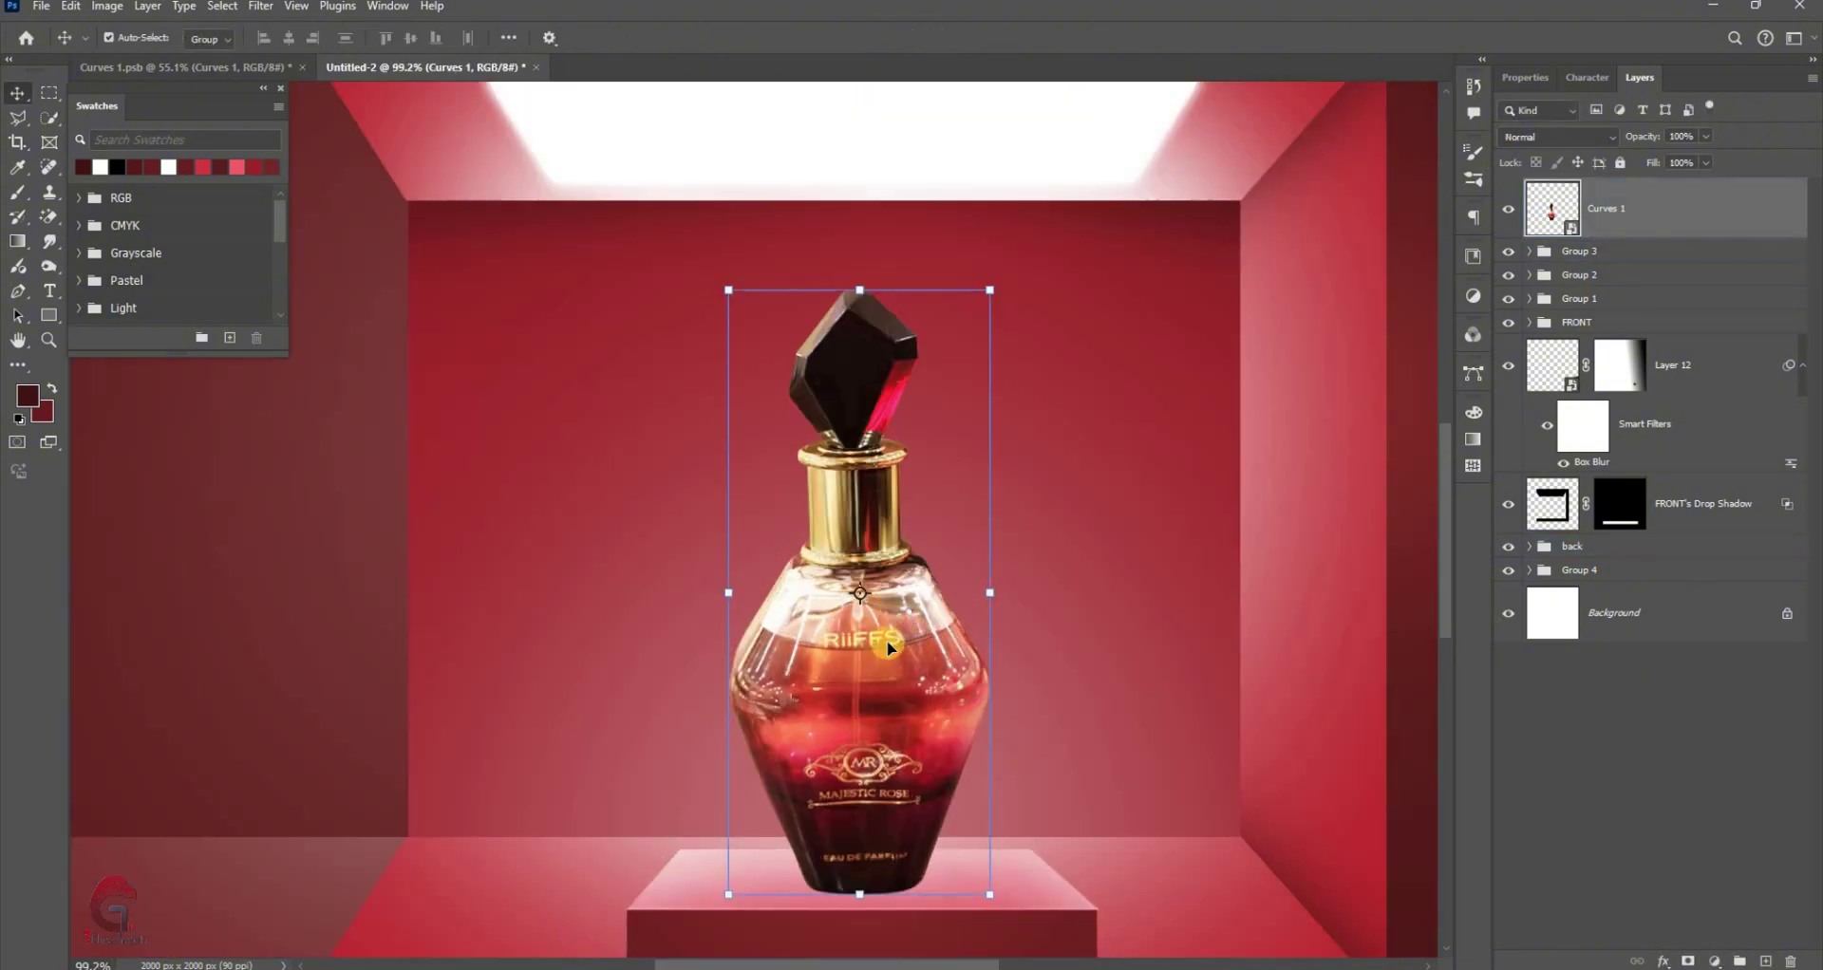
{"action": "scroll", "coordinate": [881, 707], "scroll_direction": "up", "scroll_amount": 4}
{"action": "scroll", "coordinate": [1250, 660], "scroll_direction": "down", "scroll_amount": 2}
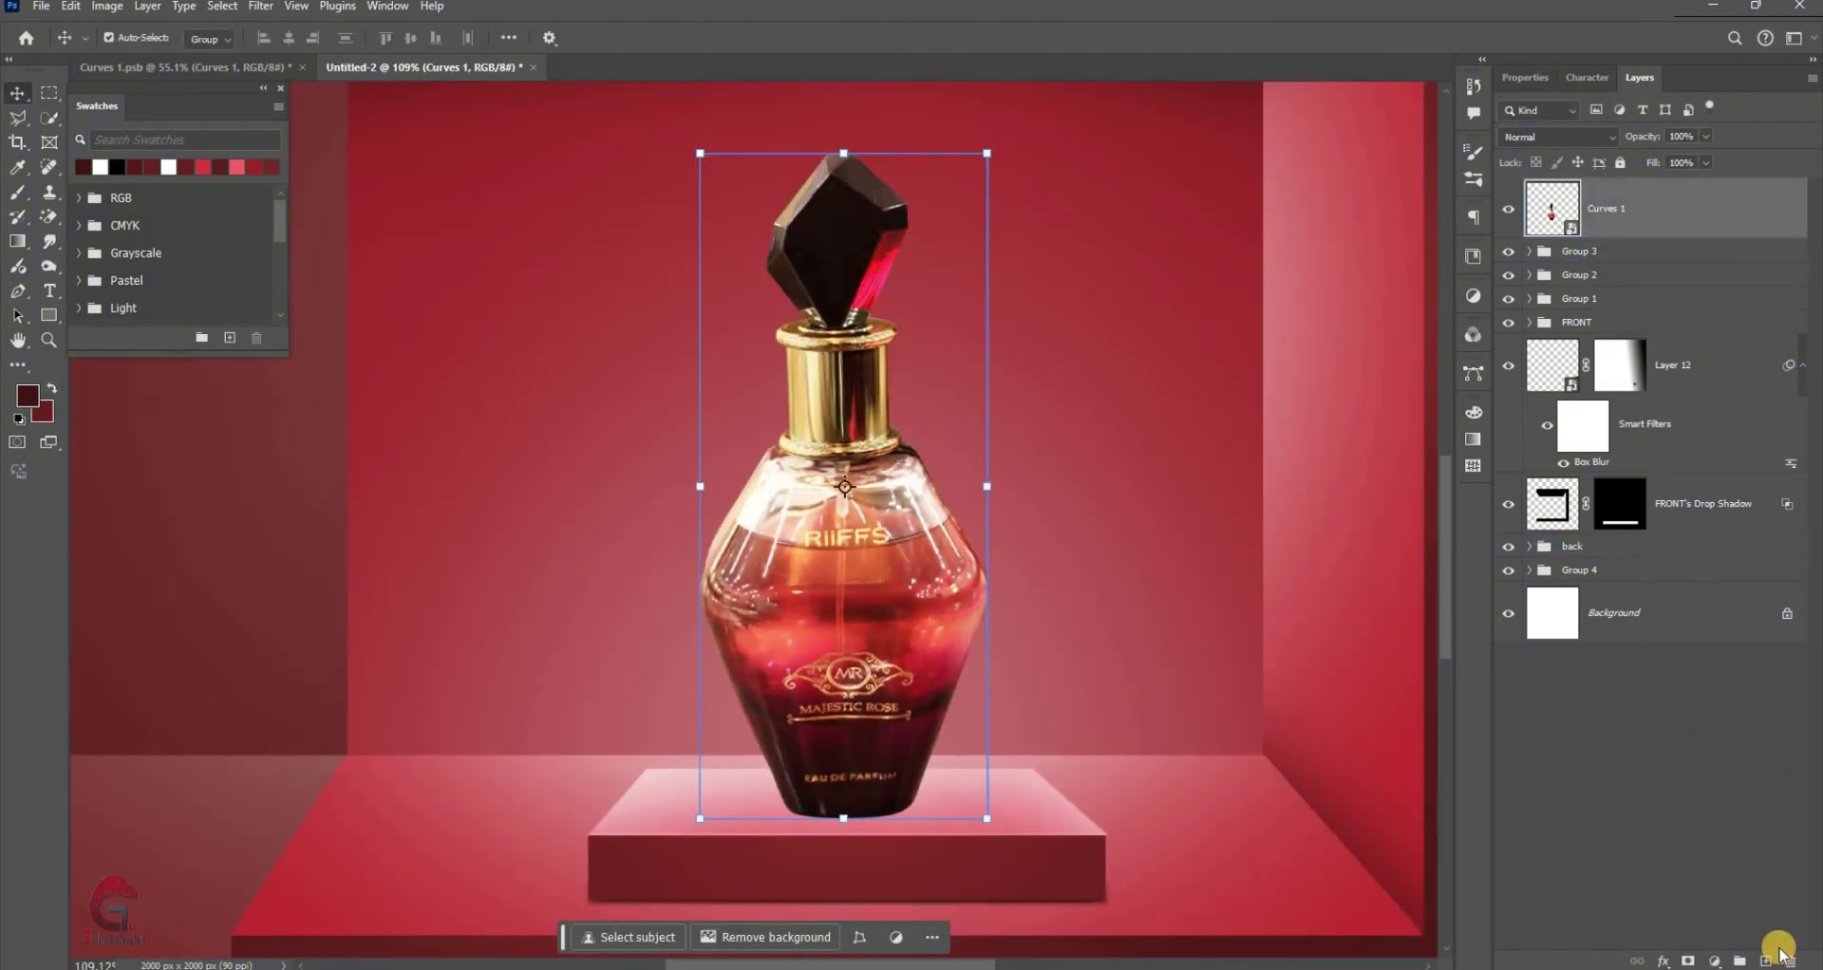
{"action": "left_click", "coordinate": [1771, 959]}
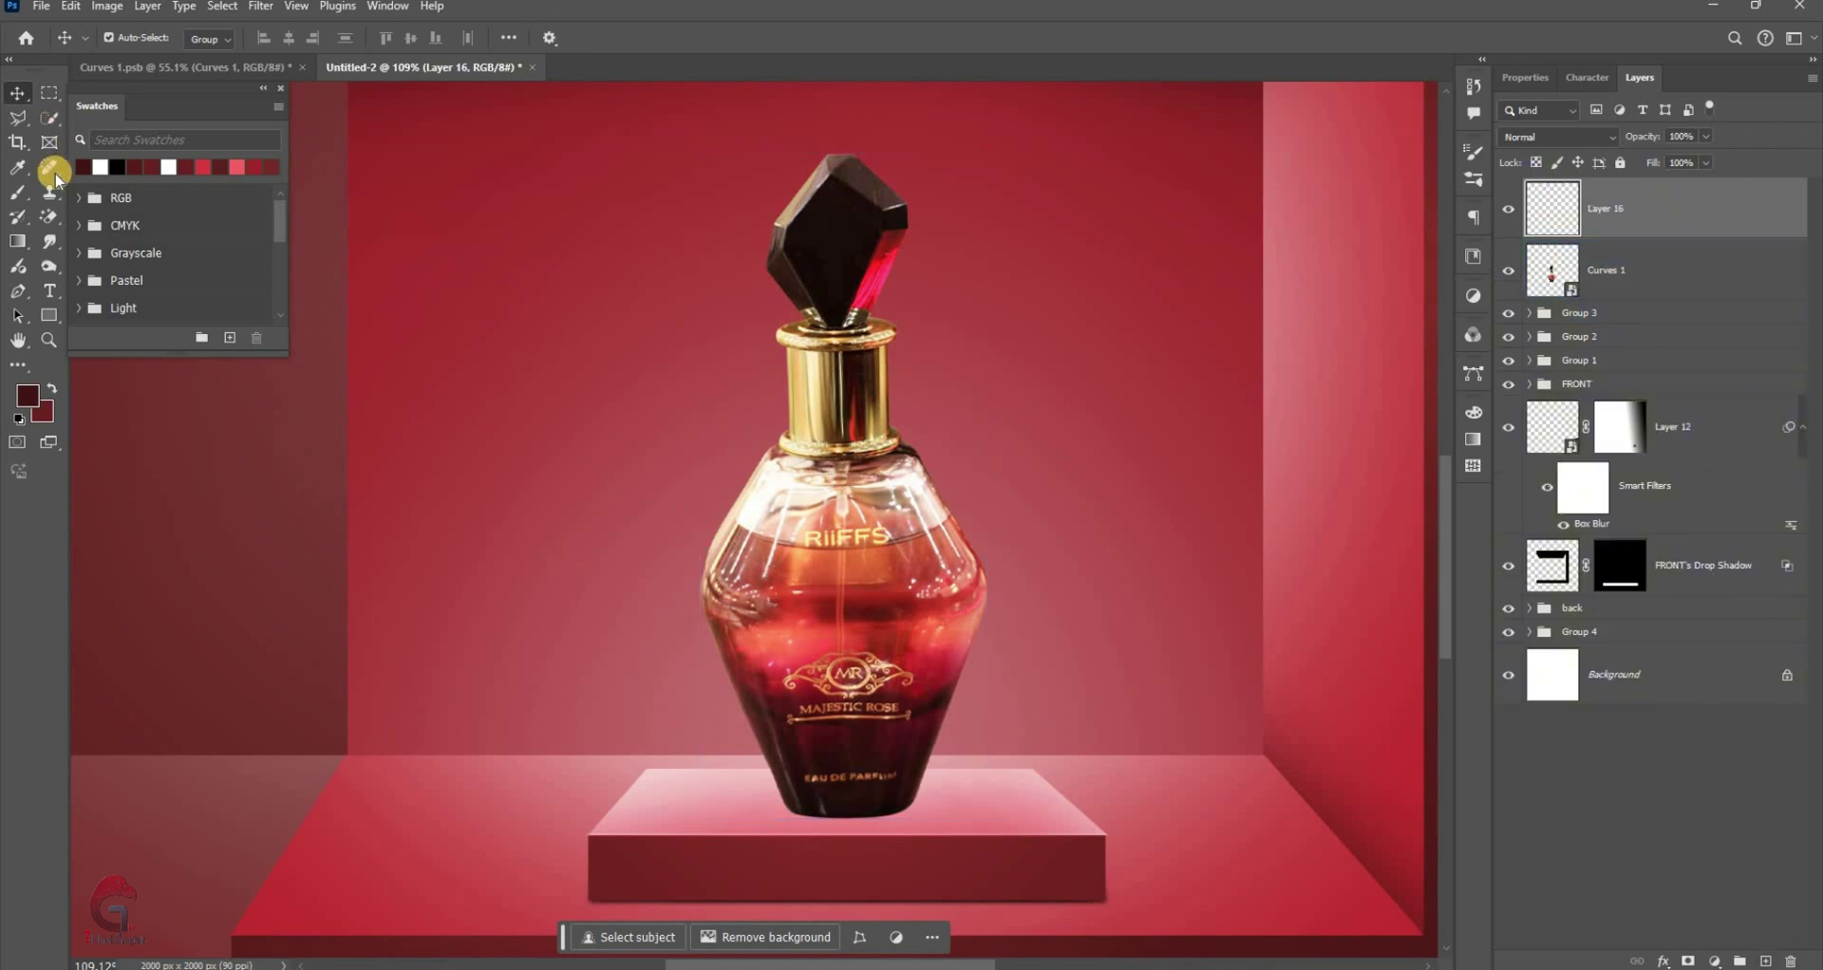
Paint a soft black blob at the bottle base and squash it into a thin shadow
{"action": "key", "text": "b"}
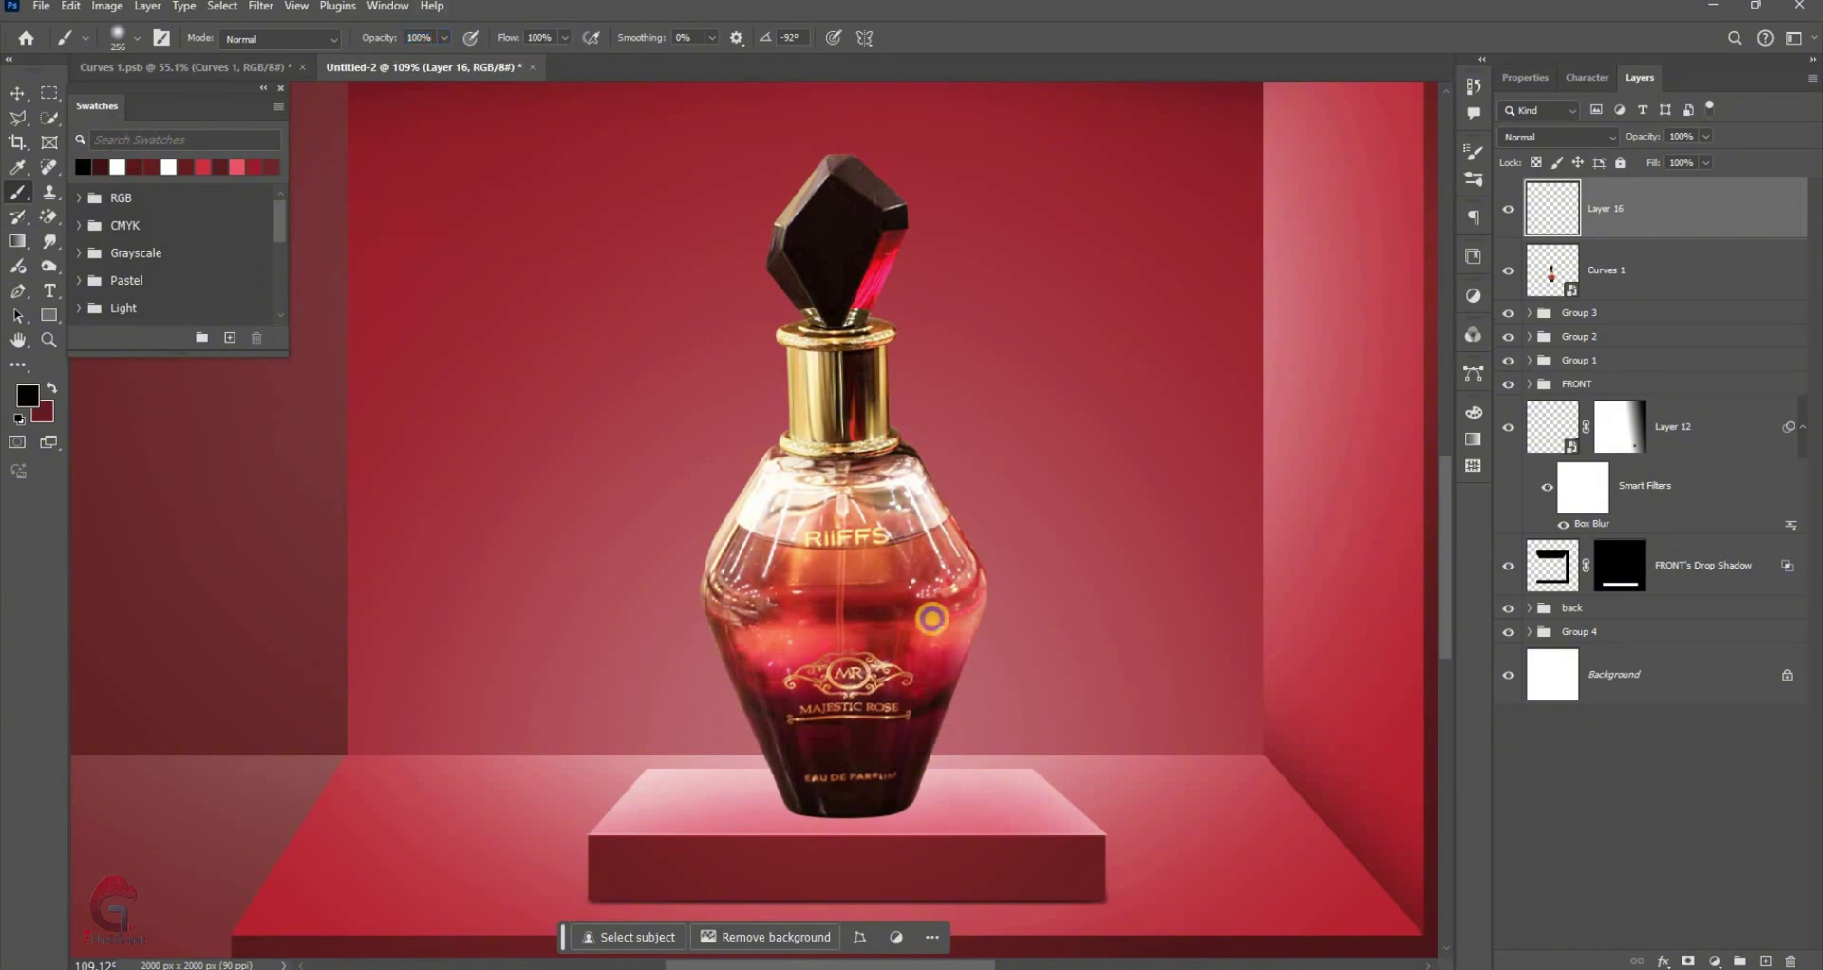
{"action": "left_click", "coordinate": [862, 745]}
{"action": "key", "text": "v"}
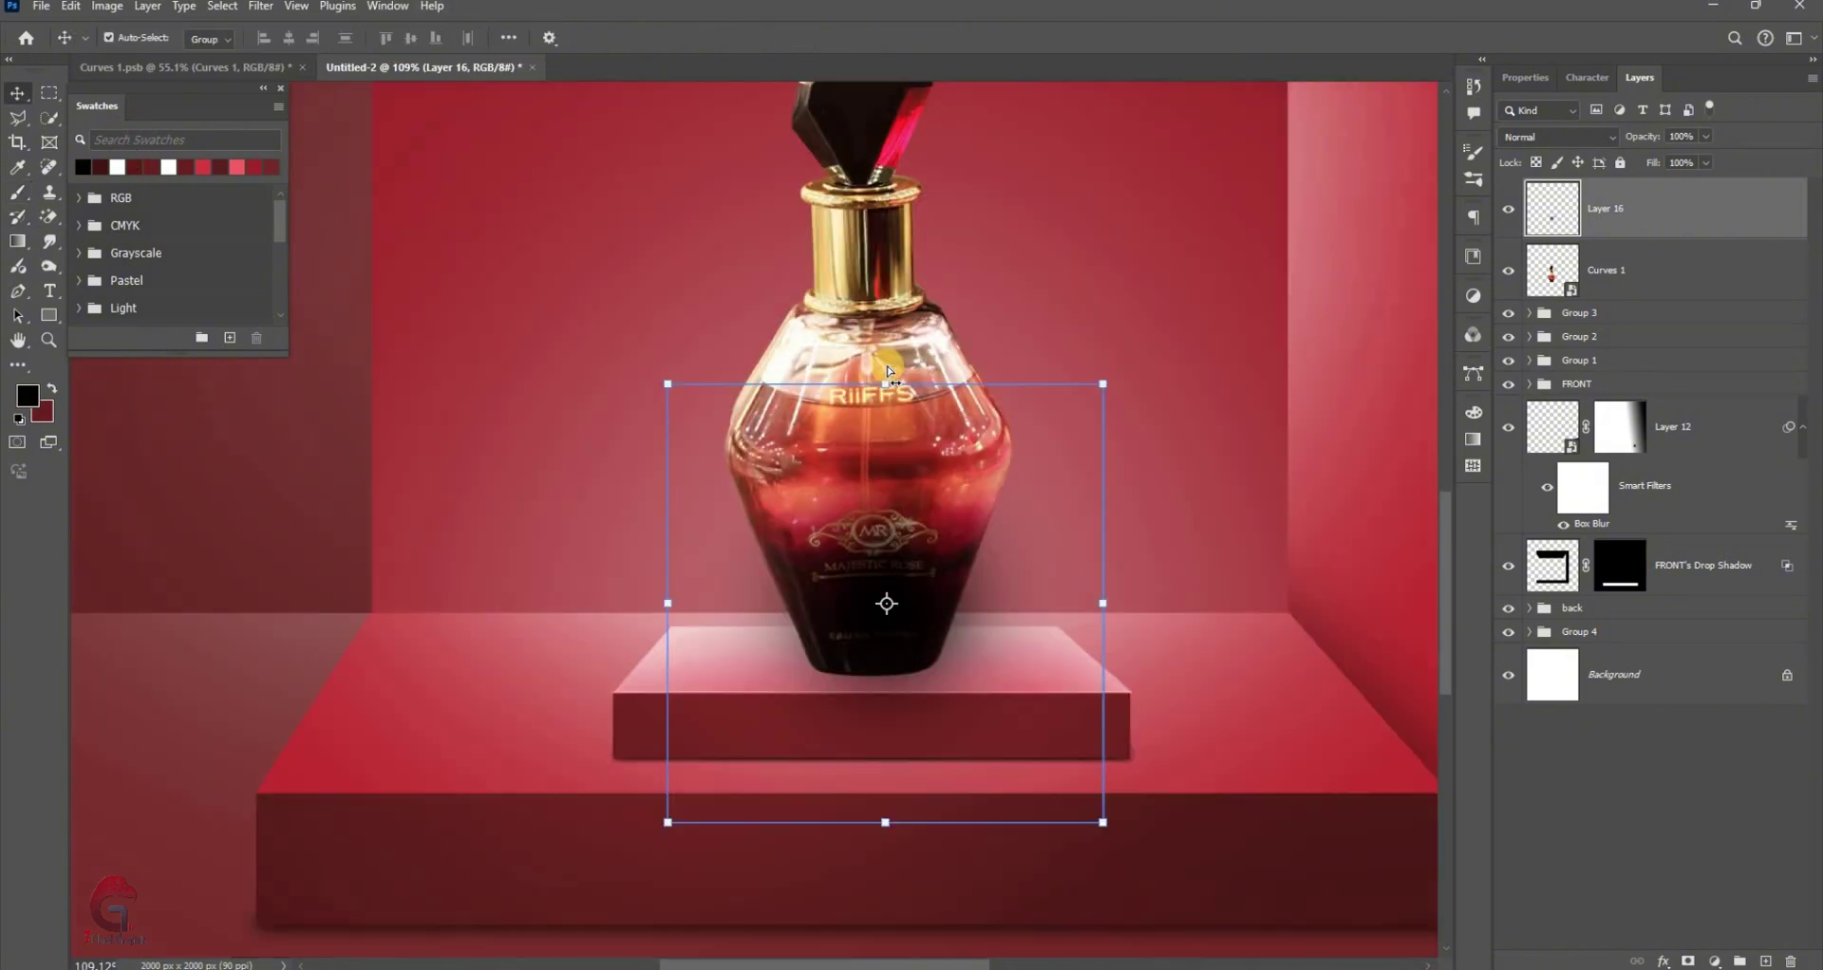
{"action": "left_click_drag", "start_coordinate": [891, 383], "coordinate": [883, 758]}
{"action": "scroll", "coordinate": [903, 582], "scroll_direction": "up", "scroll_amount": 3}
{"action": "scroll", "coordinate": [833, 574], "scroll_direction": "up", "scroll_amount": 2}
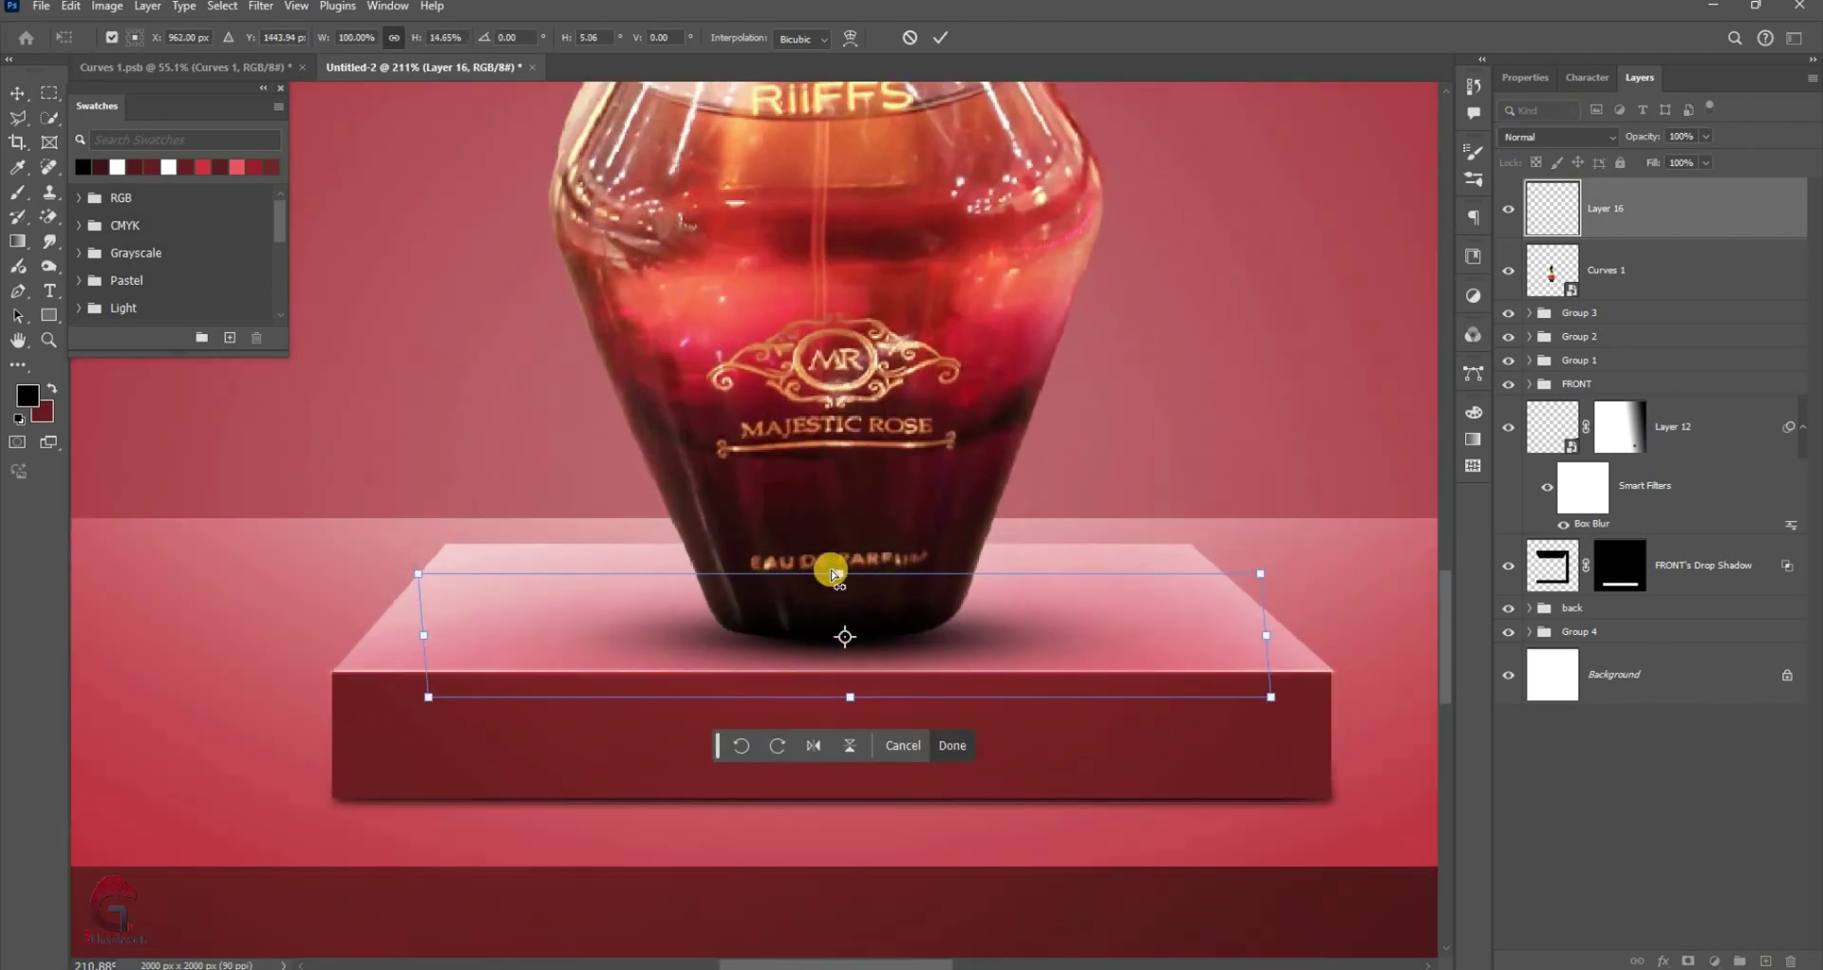
{"action": "scroll", "coordinate": [833, 575], "scroll_direction": "up", "scroll_amount": 3}
{"action": "left_click", "coordinate": [940, 37]}
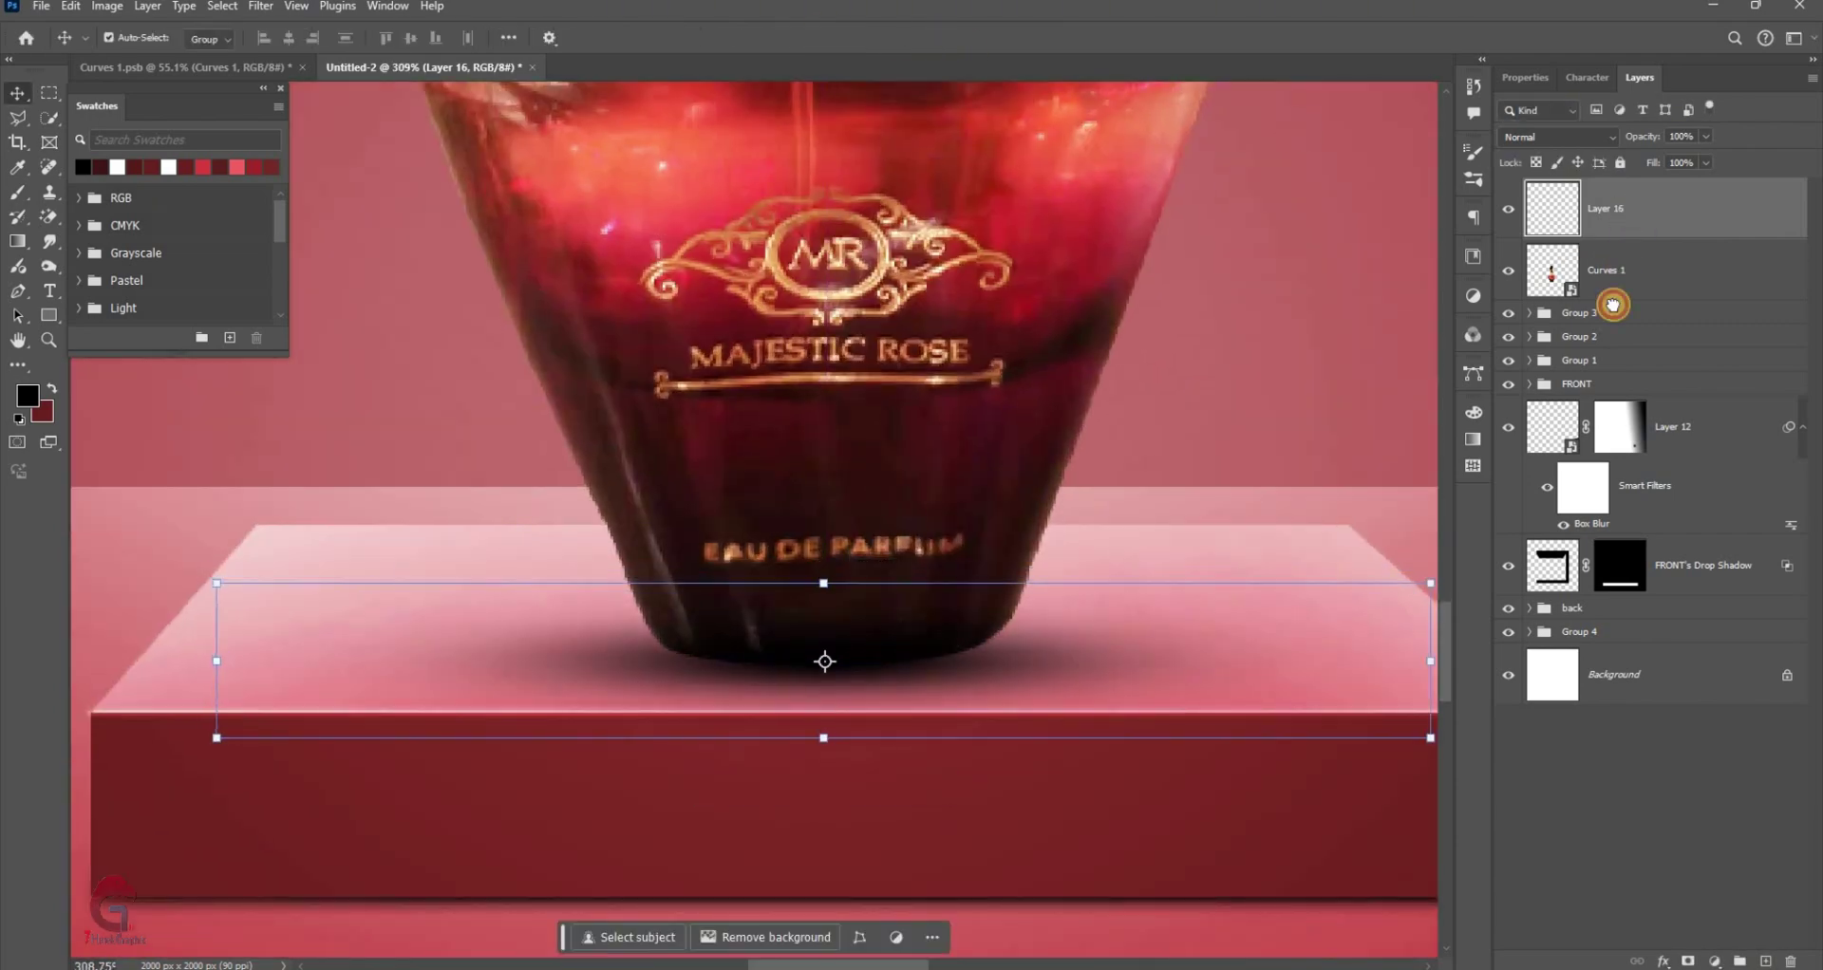
Move the shadow layer beneath the bottle and add a narrower duplicate to deepen it
{"action": "left_click_drag", "start_coordinate": [1612, 304], "coordinate": [1612, 302]}
{"action": "scroll", "coordinate": [1242, 519], "scroll_direction": "down", "scroll_amount": 2}
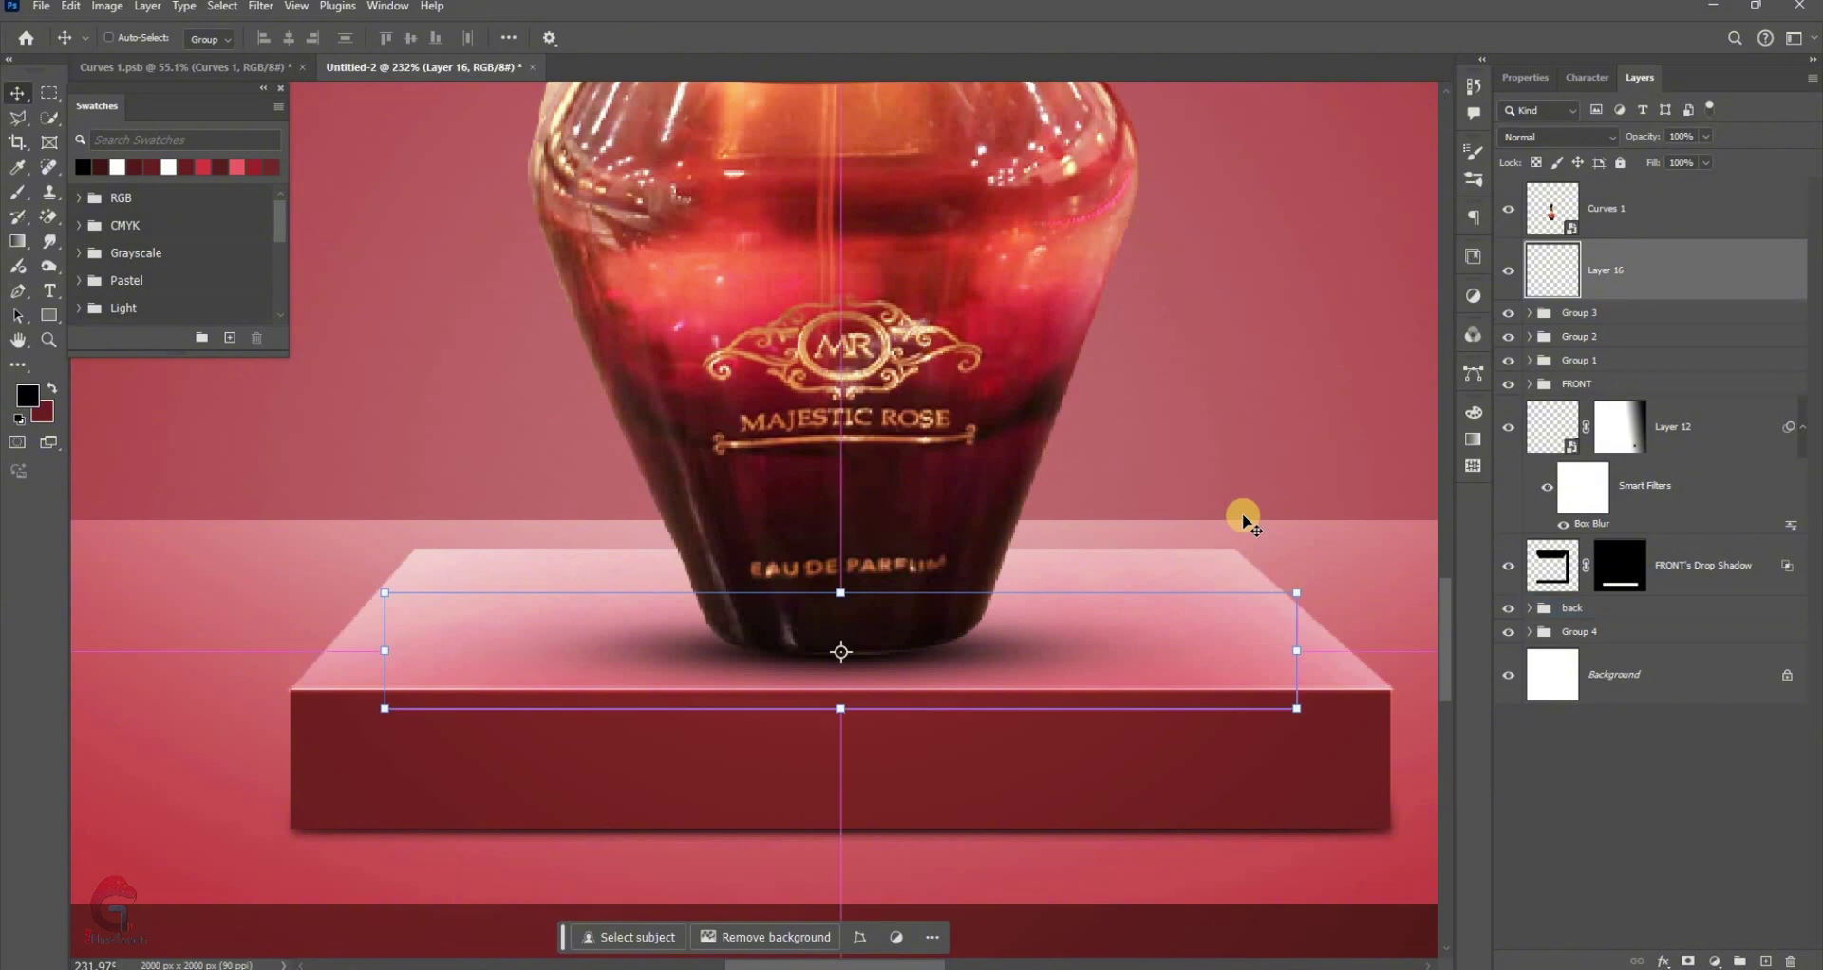
{"action": "key", "text": "ctrl+j"}
{"action": "scroll", "coordinate": [1311, 659], "scroll_direction": "up", "scroll_amount": 1}
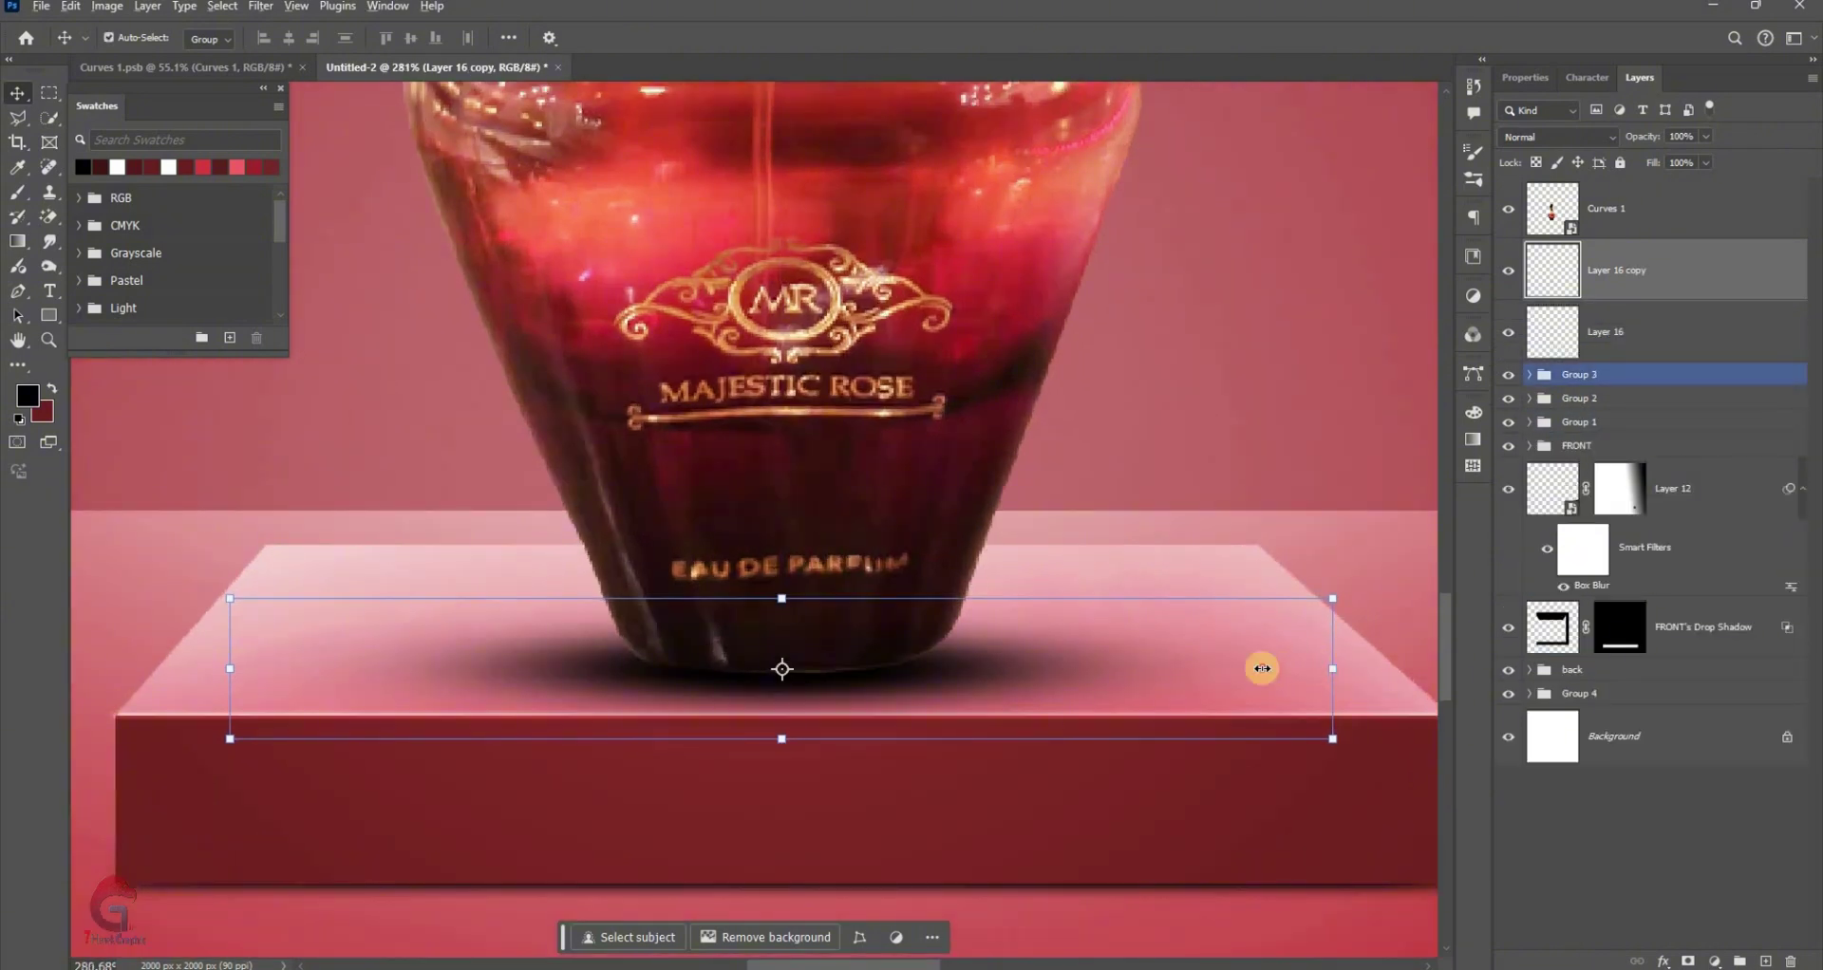
{"action": "left_click_drag", "start_coordinate": [1332, 665], "coordinate": [855, 671]}
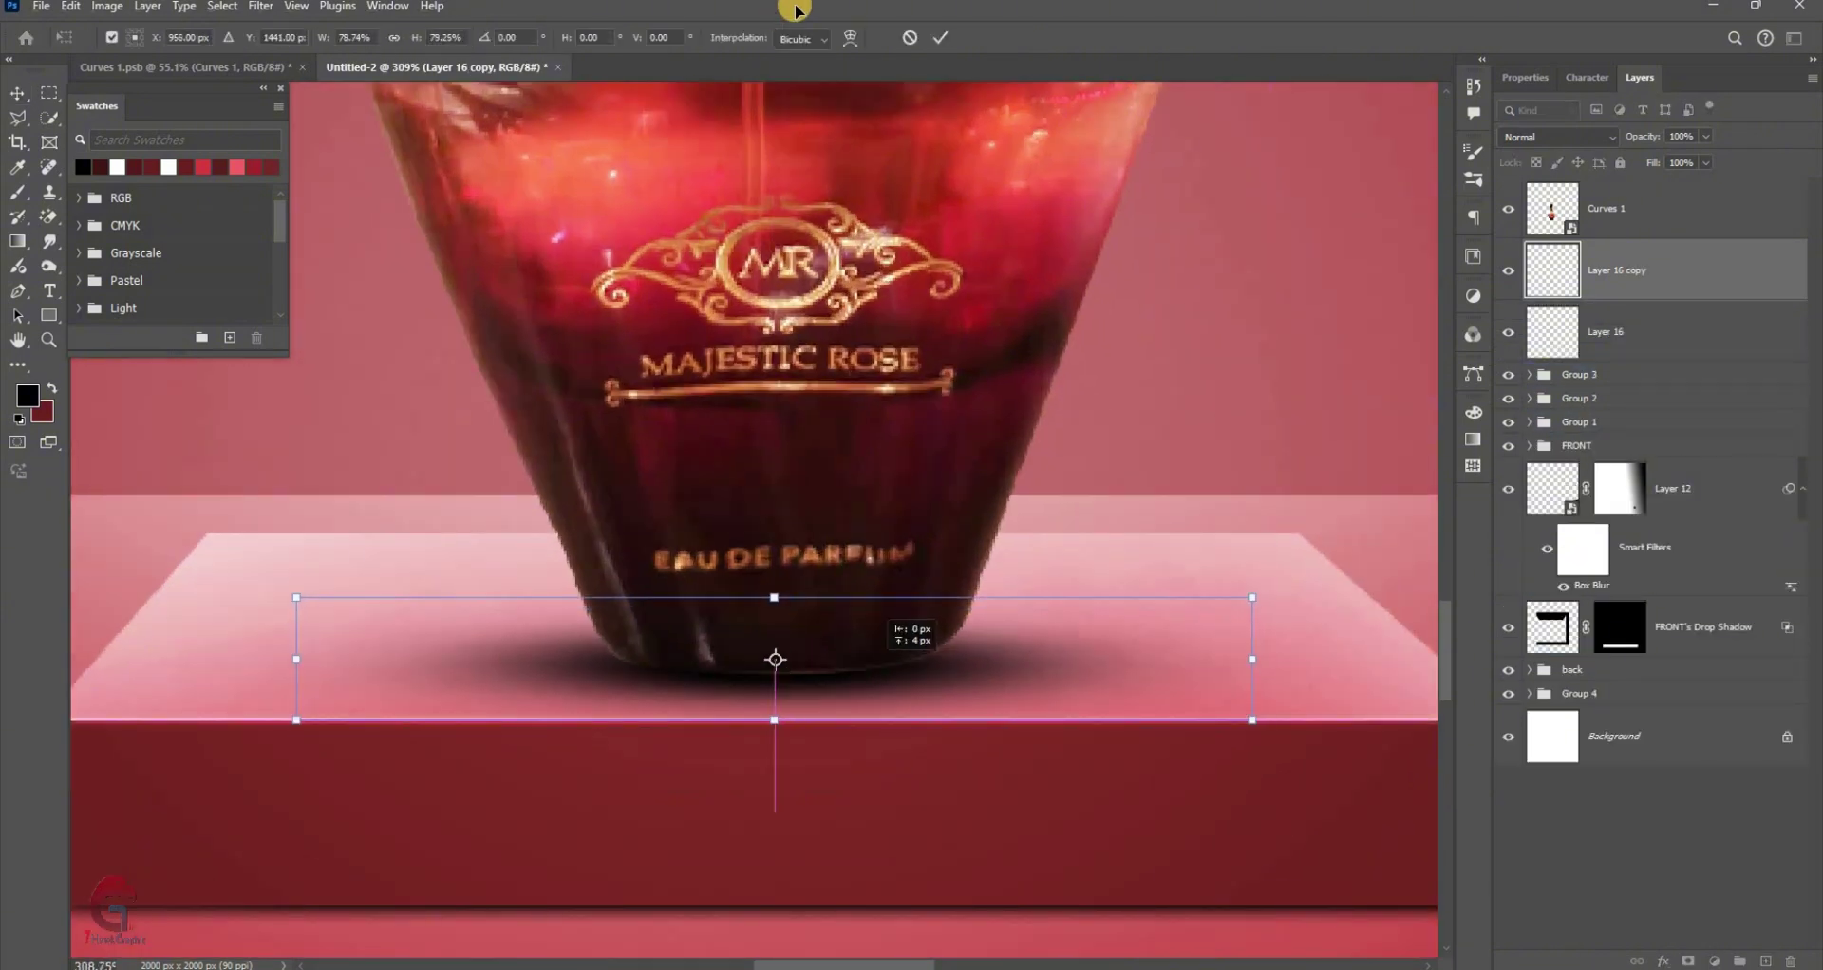
{"action": "key", "text": "Return"}
Add a new empty Layer 17 above the bottle layer
{"action": "scroll", "coordinate": [867, 695], "scroll_direction": "down", "scroll_amount": 1}
{"action": "left_click", "coordinate": [1667, 185]}
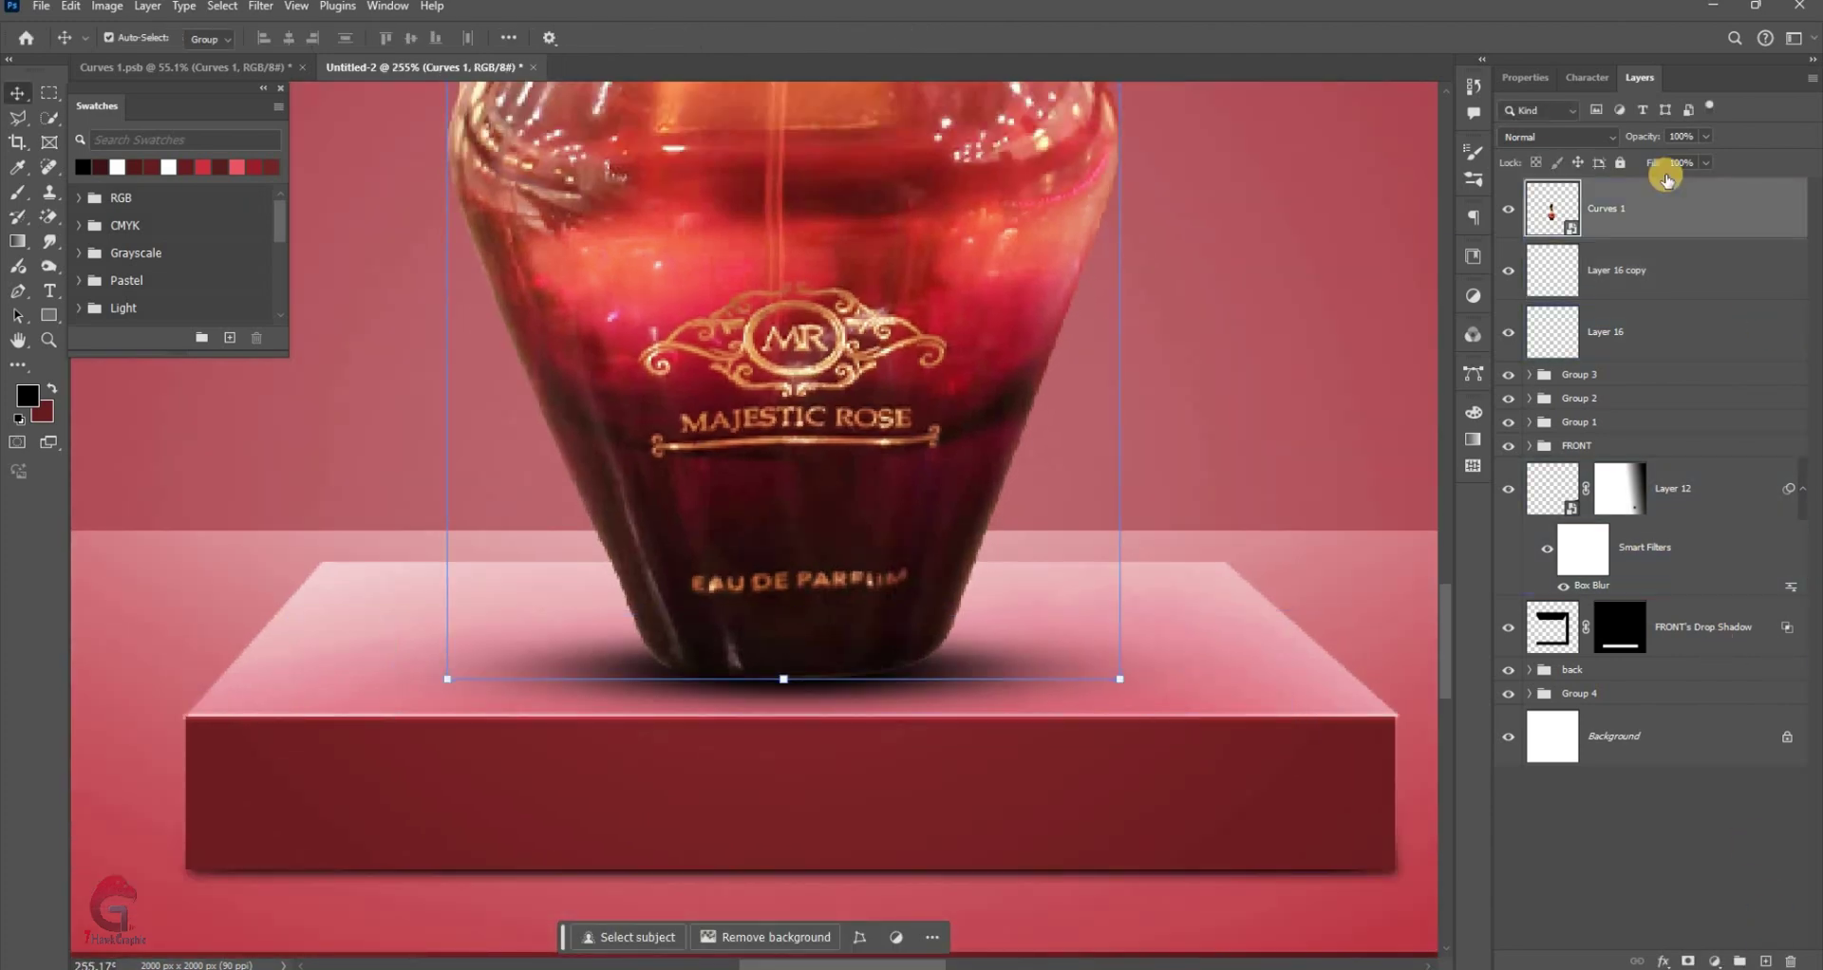
{"action": "key", "text": "ctrl+shift+alt+n"}
{"action": "right_click", "coordinate": [1706, 651]}
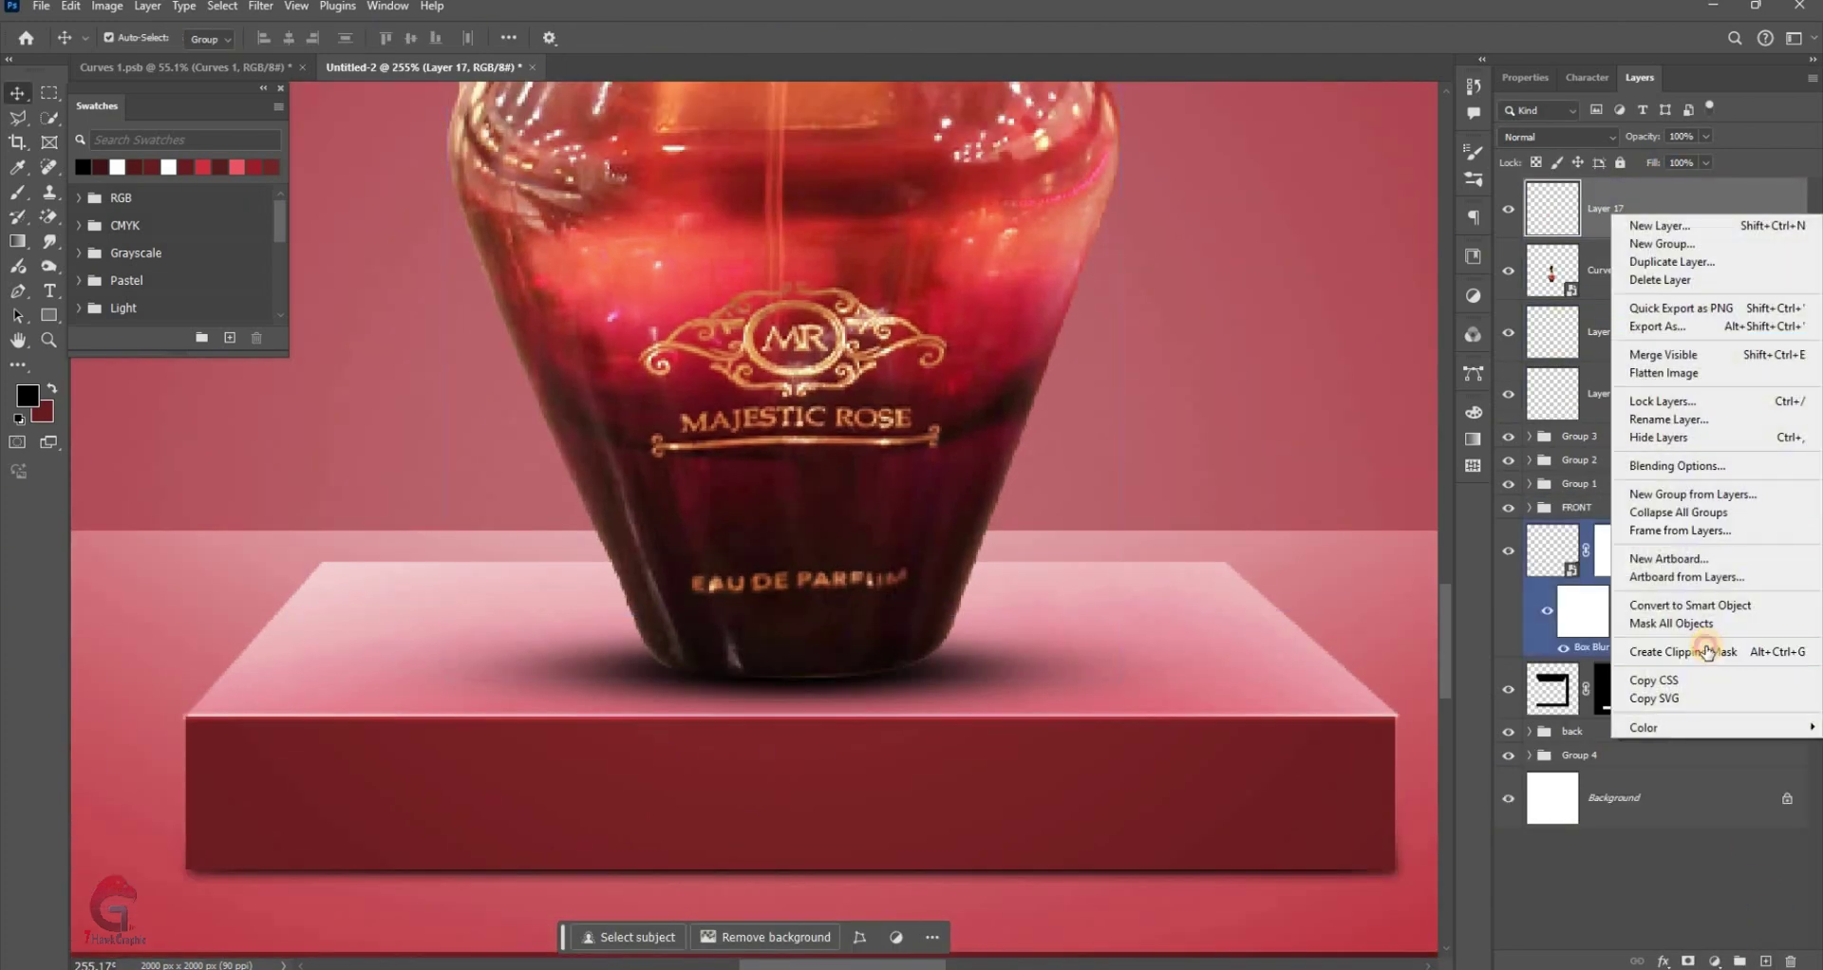
Clip Layer 17 to the bottle, recentre the view, and add an empty Layer 18 above it
{"action": "key", "text": "Return"}
{"action": "key", "text": "b"}
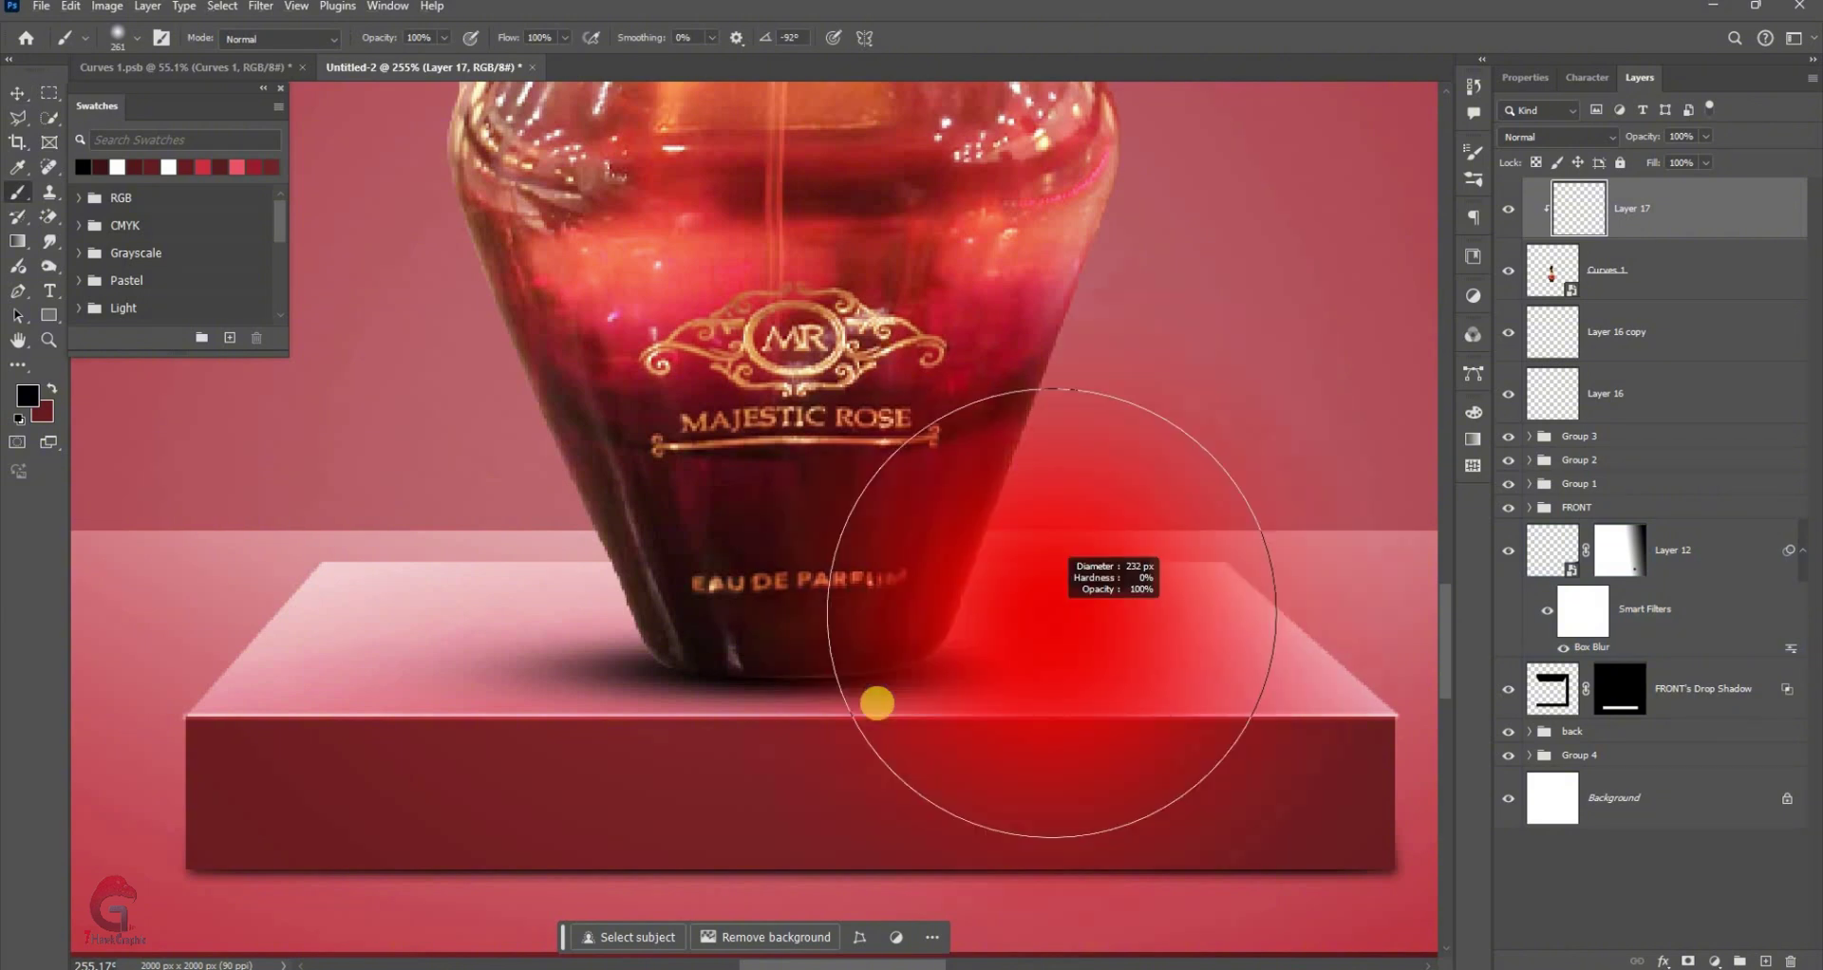
{"action": "scroll", "coordinate": [975, 675], "scroll_direction": "up", "scroll_amount": 2, "text": "alt"}
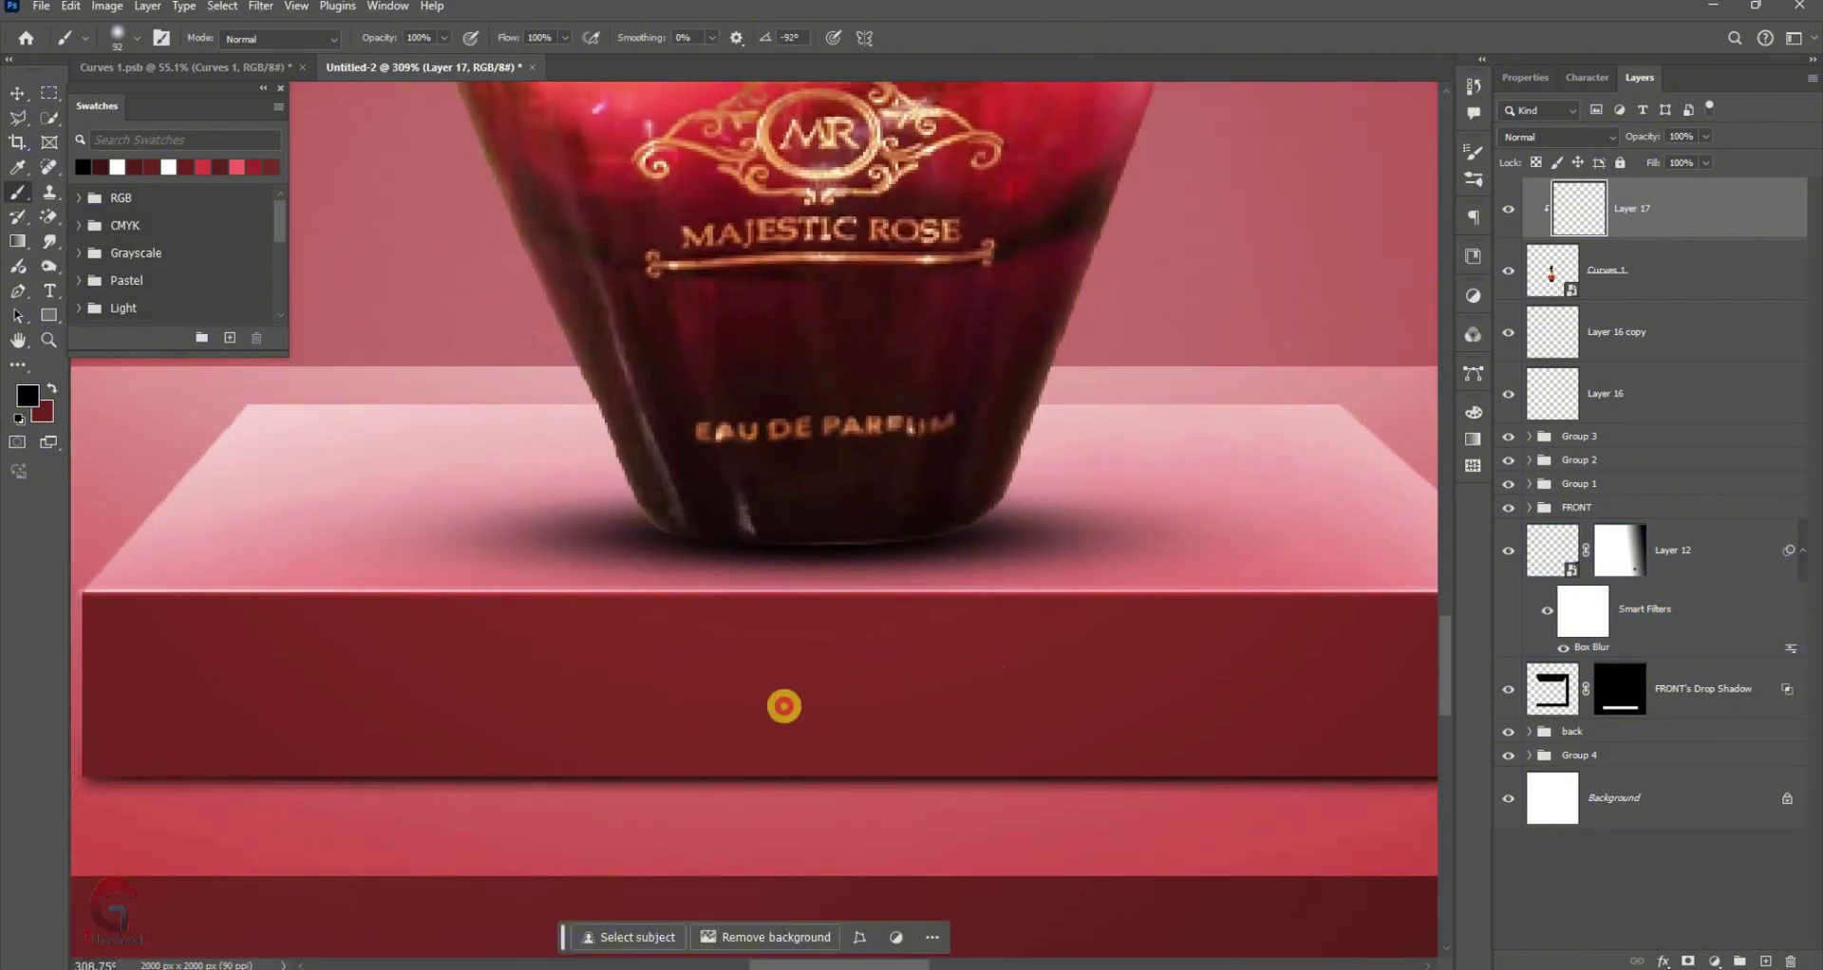
{"action": "scroll", "coordinate": [1046, 570], "scroll_direction": "down", "scroll_amount": 1, "text": "alt"}
{"action": "scroll", "coordinate": [1030, 672], "scroll_direction": "down", "scroll_amount": 1, "text": "alt"}
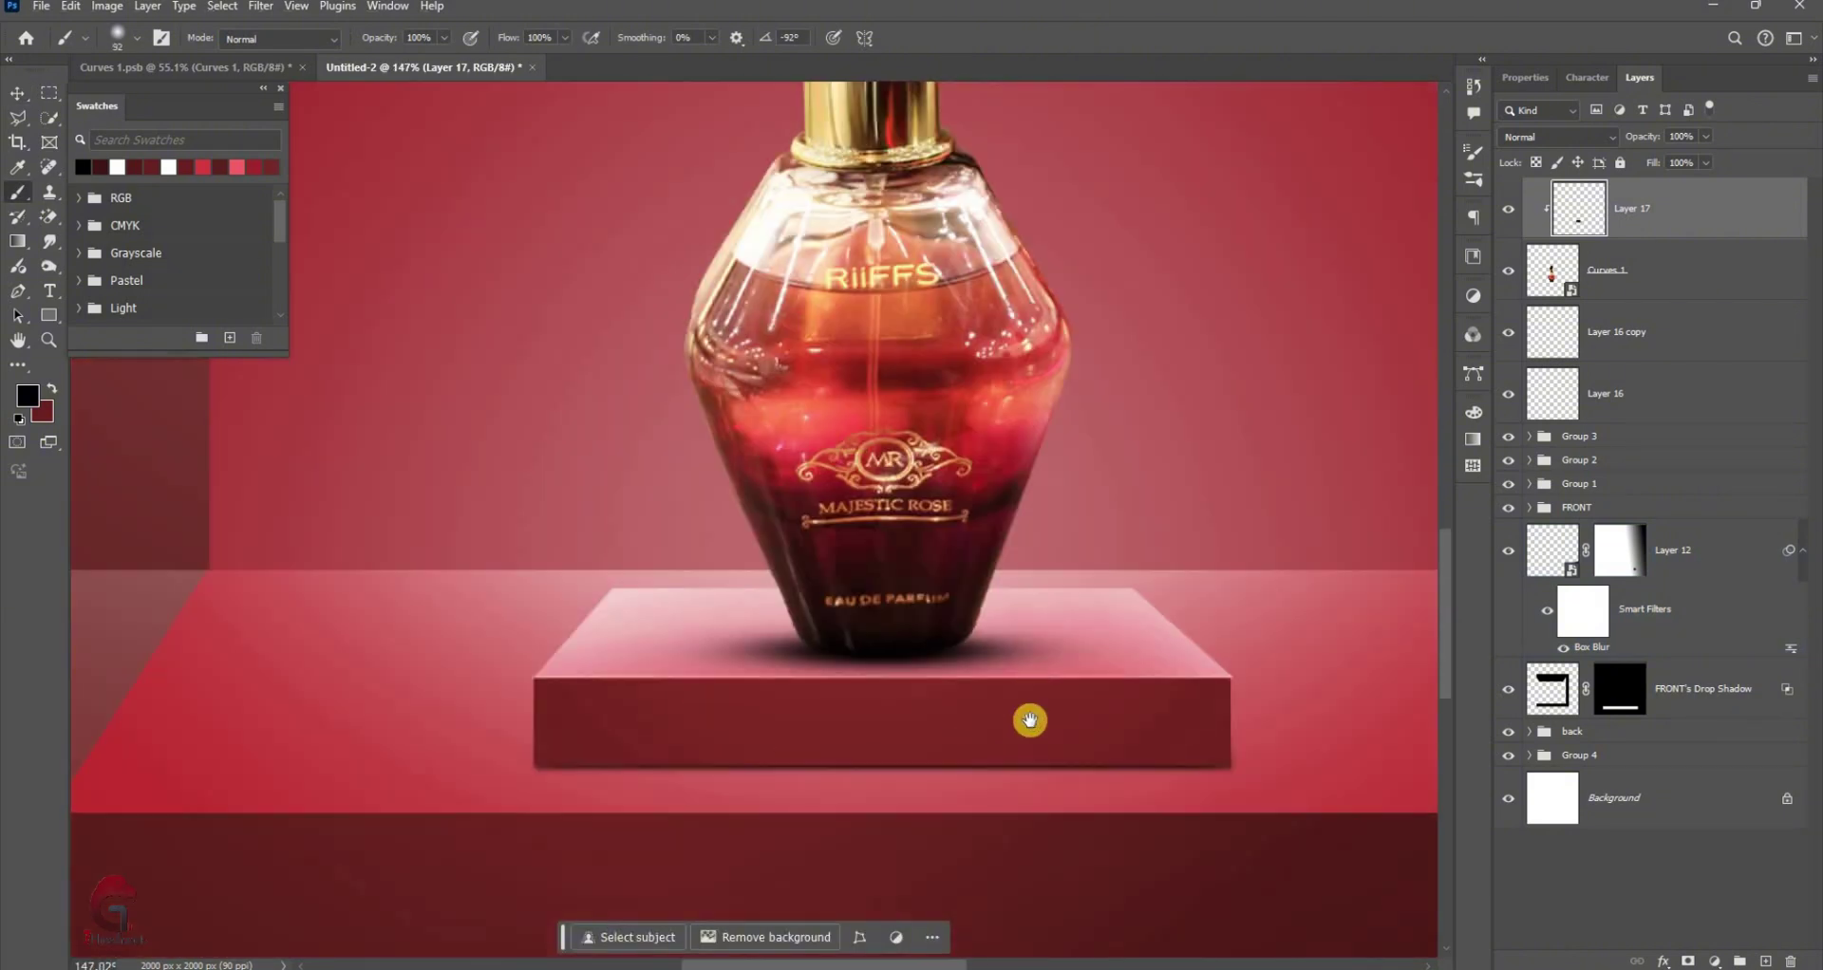
{"action": "scroll", "coordinate": [1030, 712], "scroll_direction": "down", "scroll_amount": 1, "text": "alt"}
{"action": "scroll", "coordinate": [935, 737], "scroll_direction": "down", "scroll_amount": 1, "text": "alt"}
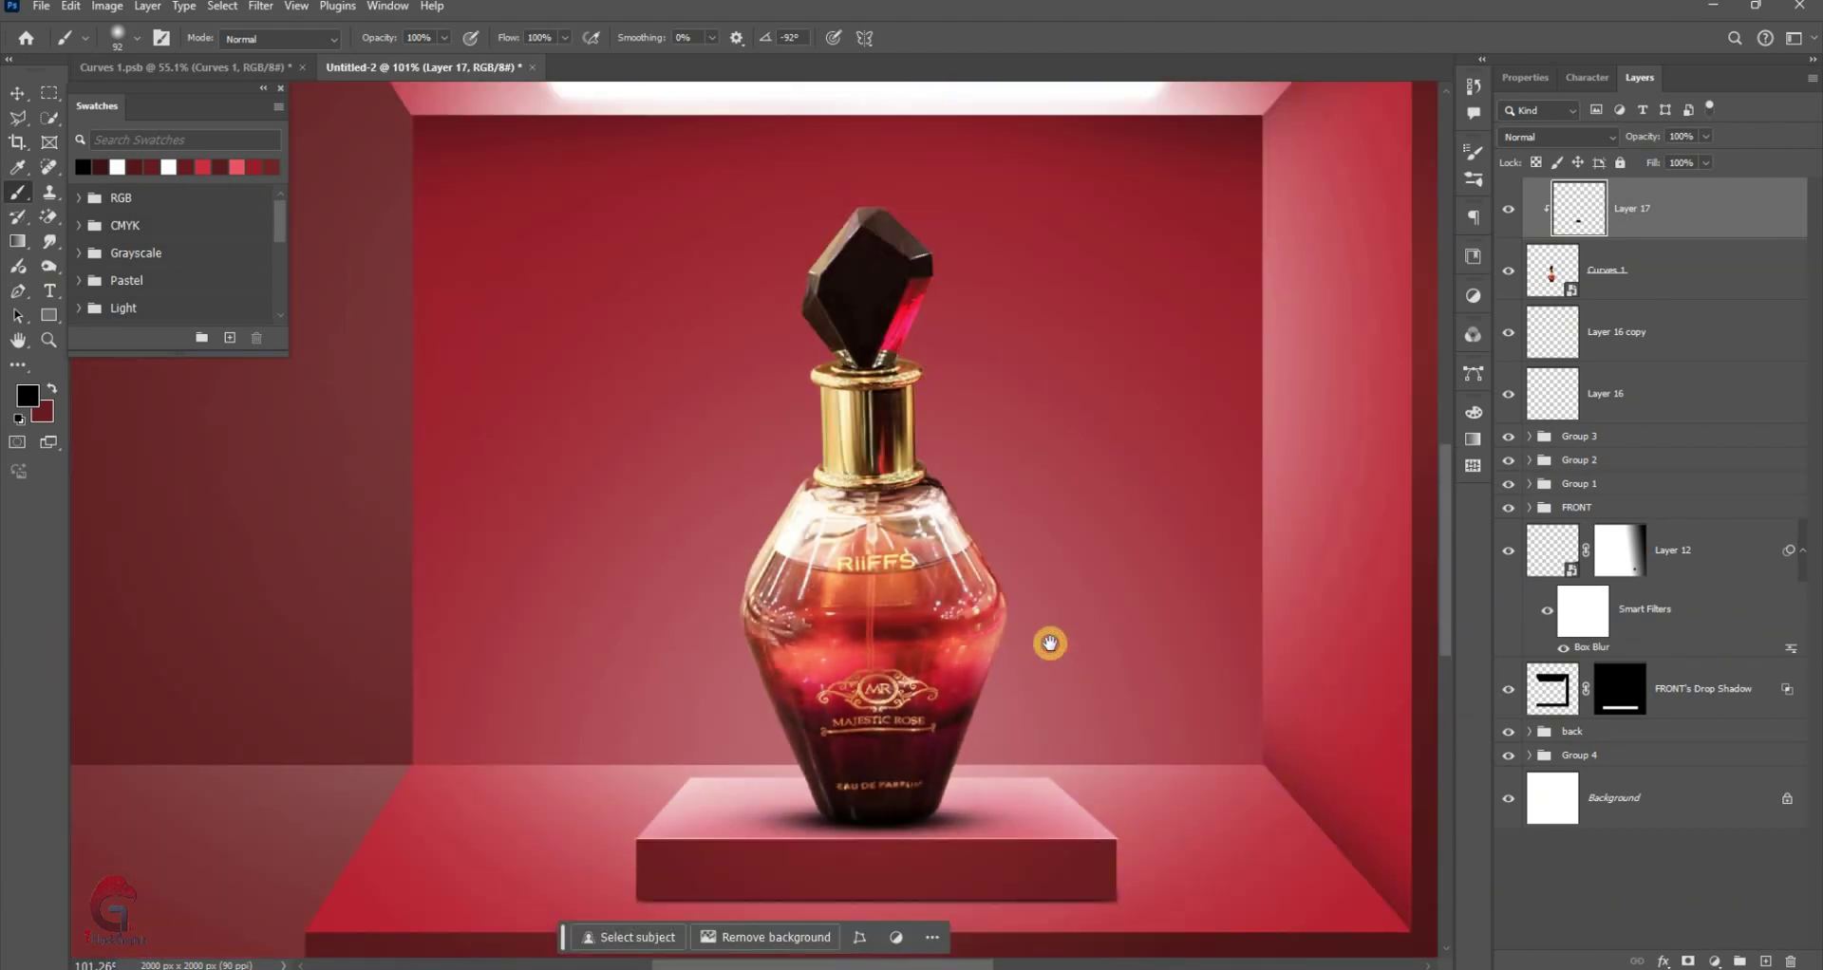
{"action": "left_click_drag", "start_coordinate": [1049, 644], "coordinate": [1018, 669]}
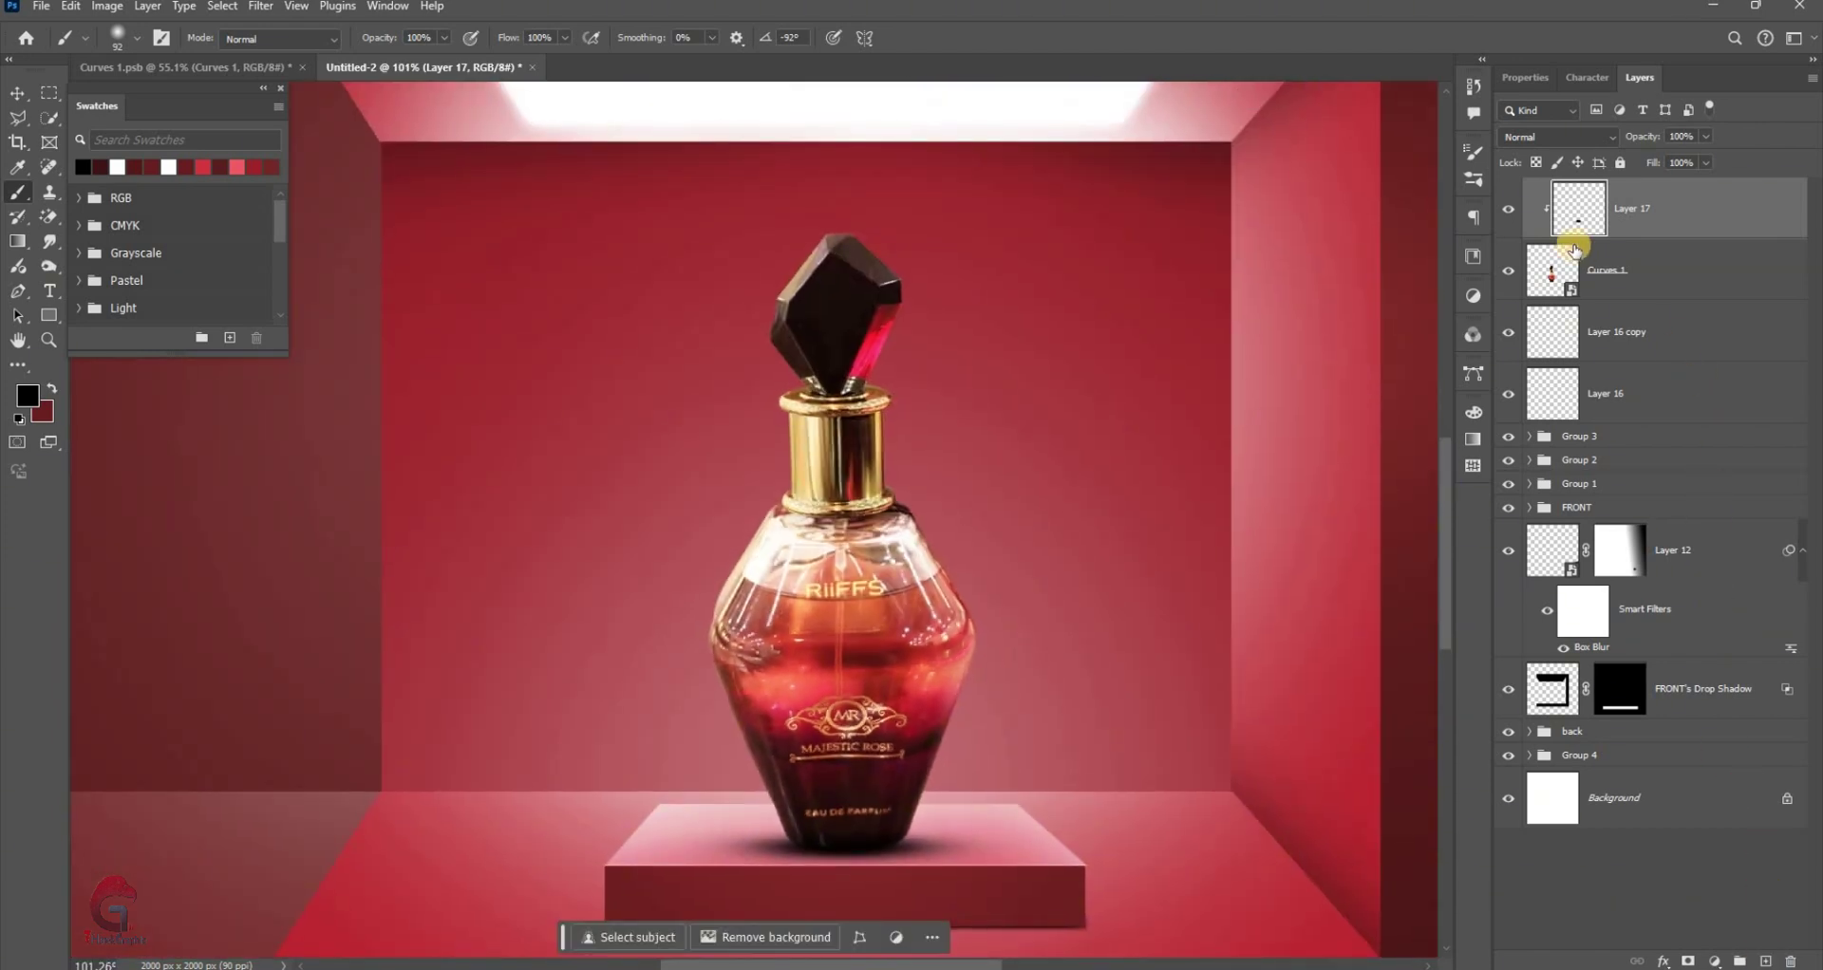
{"action": "key", "text": "ctrl+shift+alt+n"}
{"action": "right_click", "coordinate": [1679, 655]}
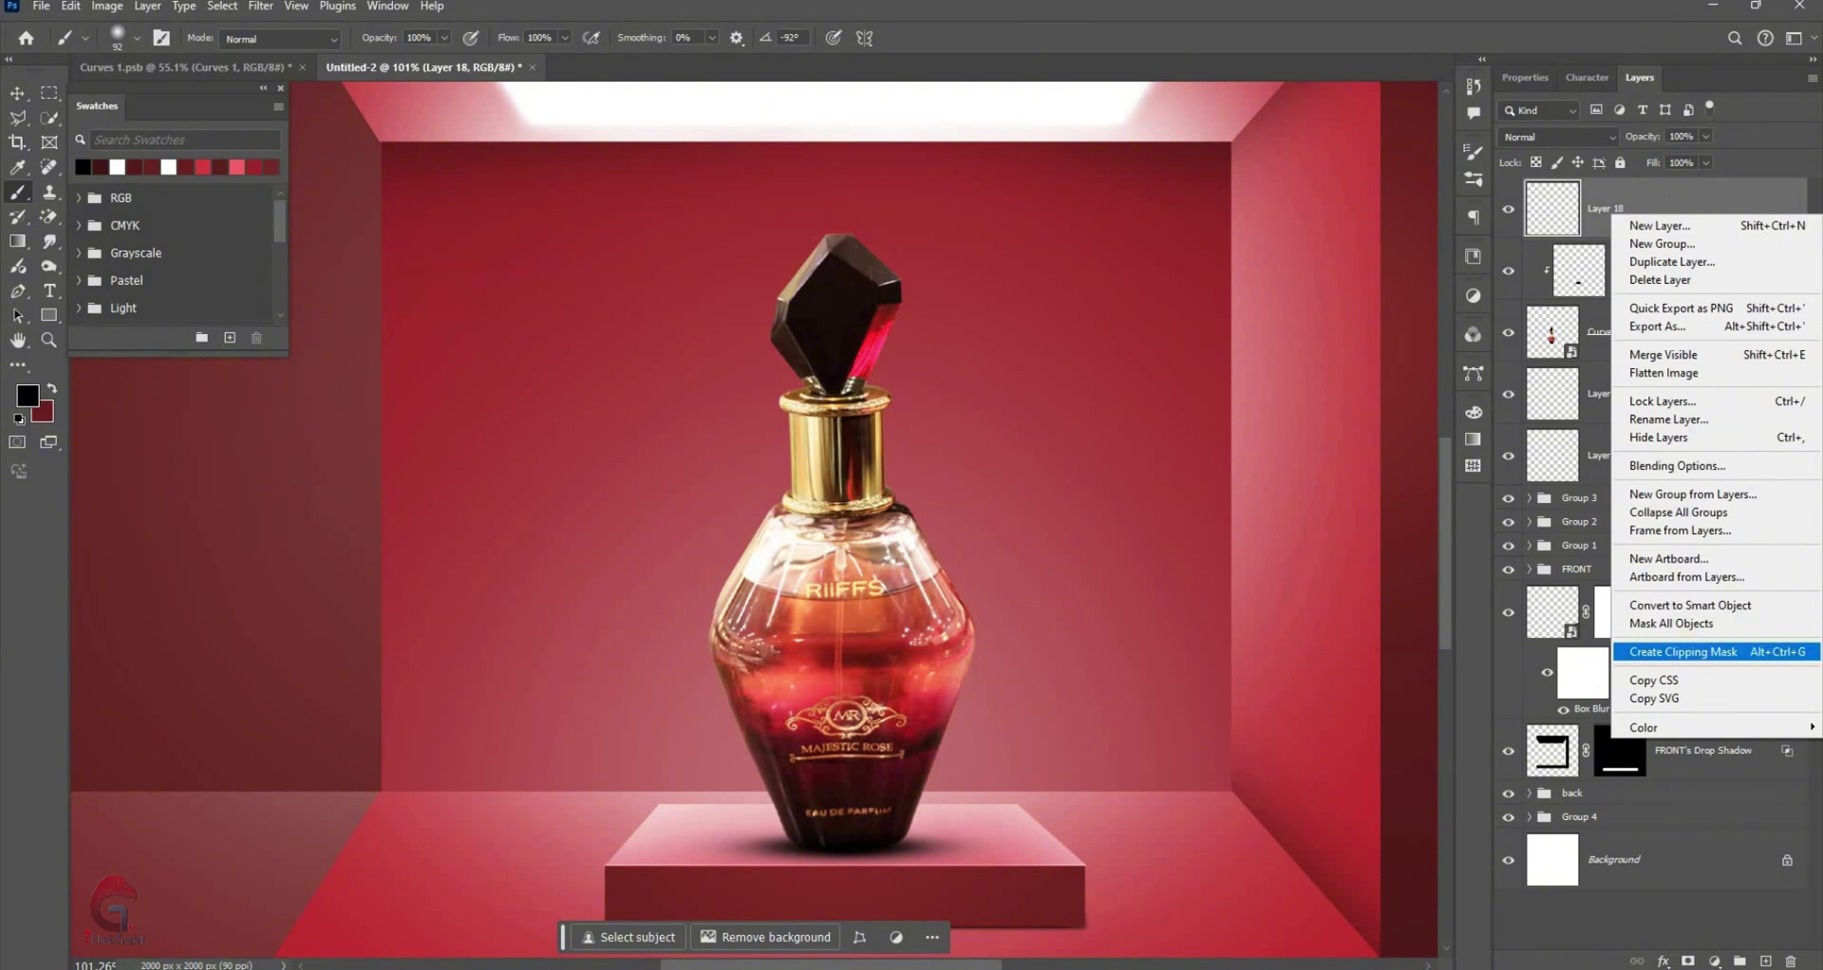
Clip Layer 18 to Layer 17, fill it with 50% Gray, and blend it as Overlay
{"action": "left_click", "coordinate": [1683, 653]}
{"action": "key", "text": "ctrl+alt+g"}
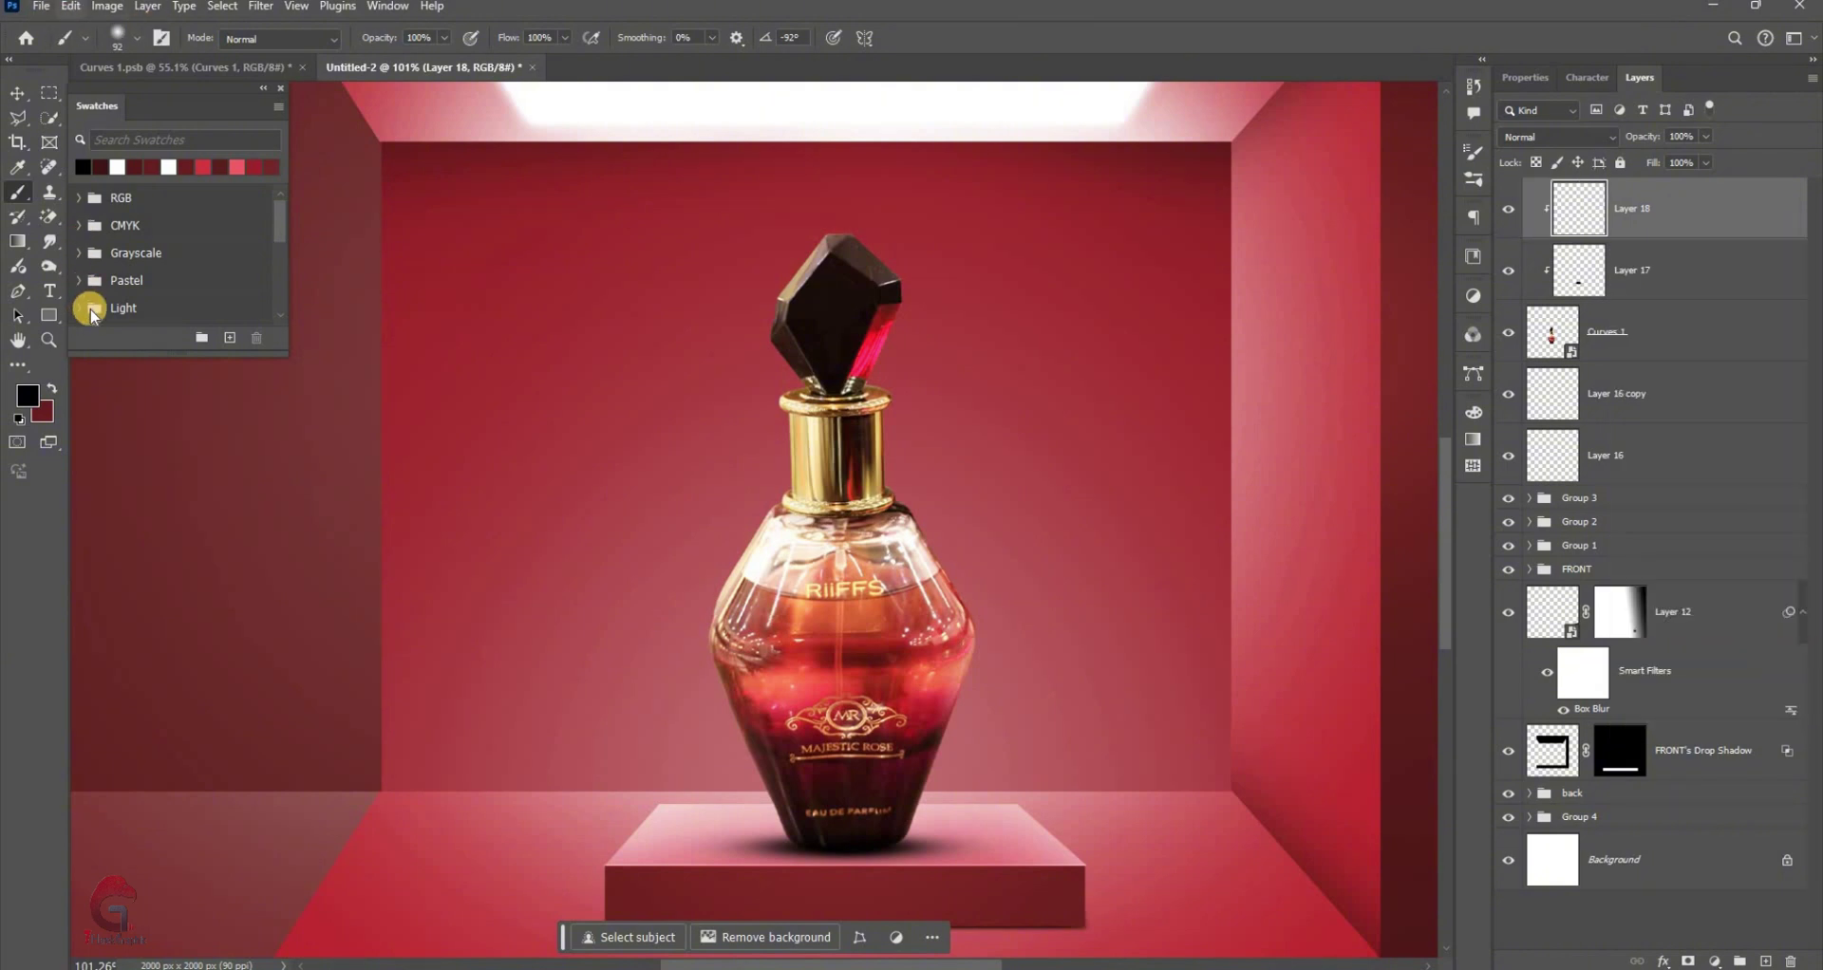
{"action": "left_click", "coordinate": [71, 6]}
{"action": "left_click", "coordinate": [95, 298]}
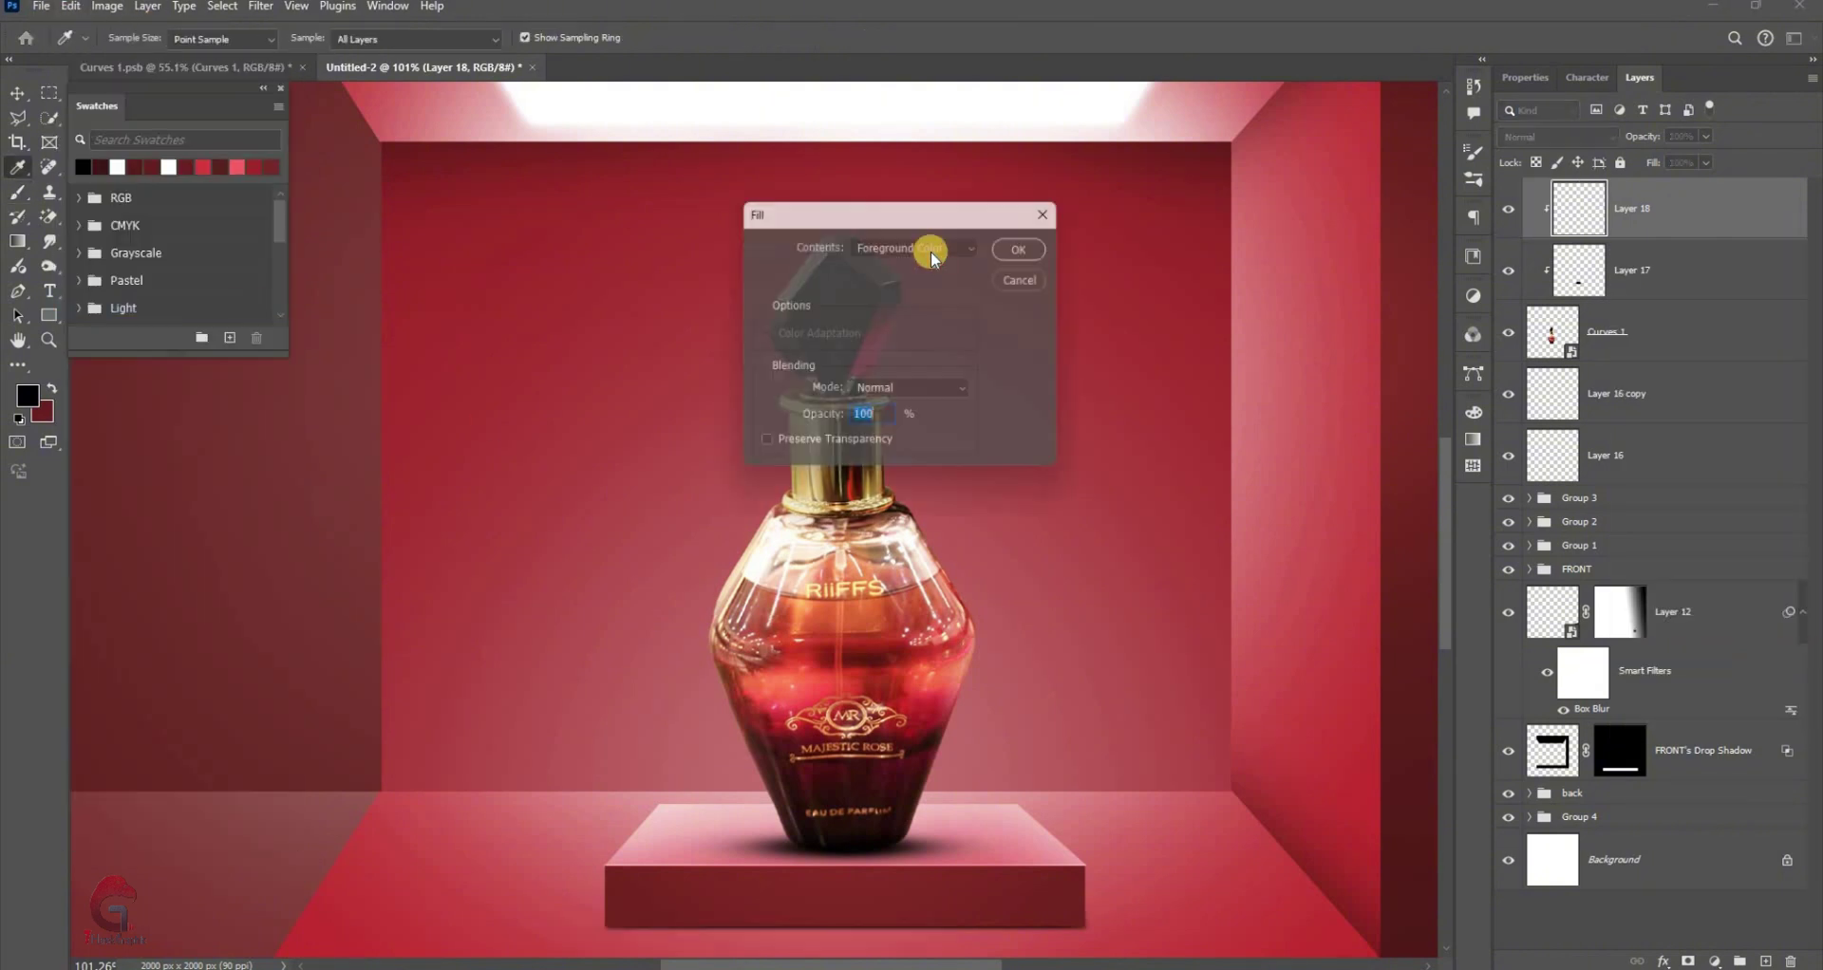
{"action": "left_click", "coordinate": [916, 244]}
{"action": "left_click", "coordinate": [897, 408]}
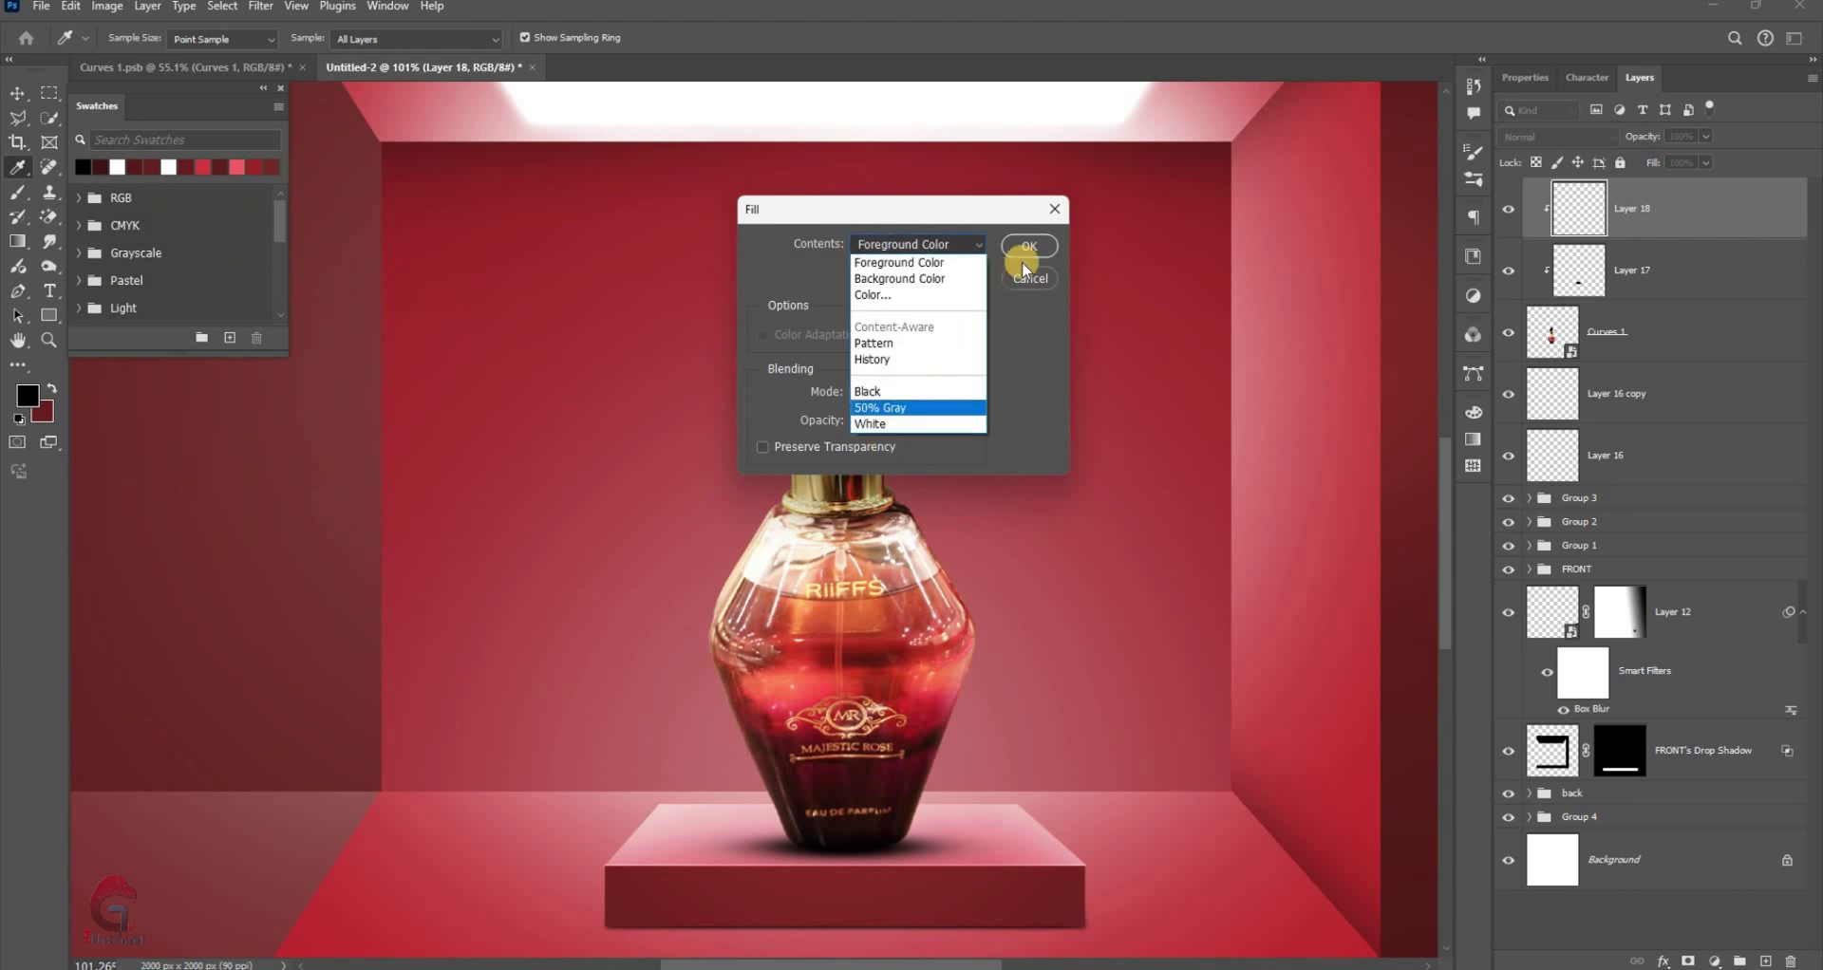
{"action": "key", "text": "Return"}
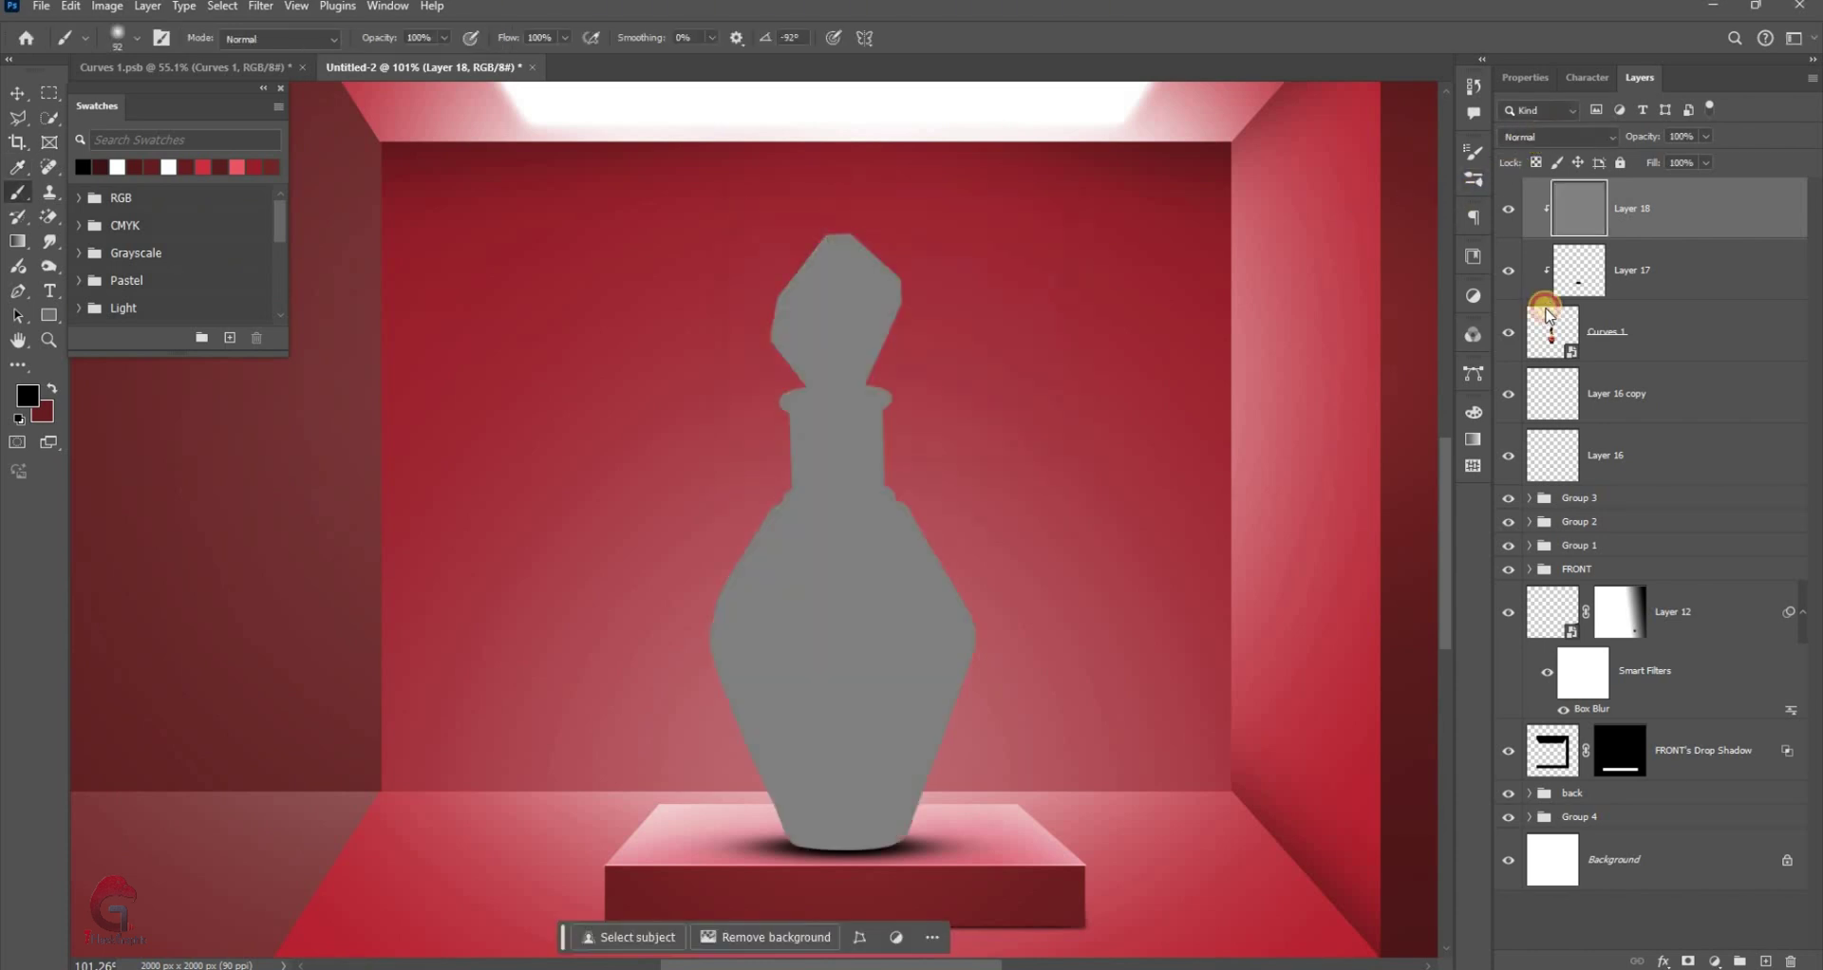
{"action": "left_click", "coordinate": [1557, 137]}
{"action": "left_click", "coordinate": [1536, 399]}
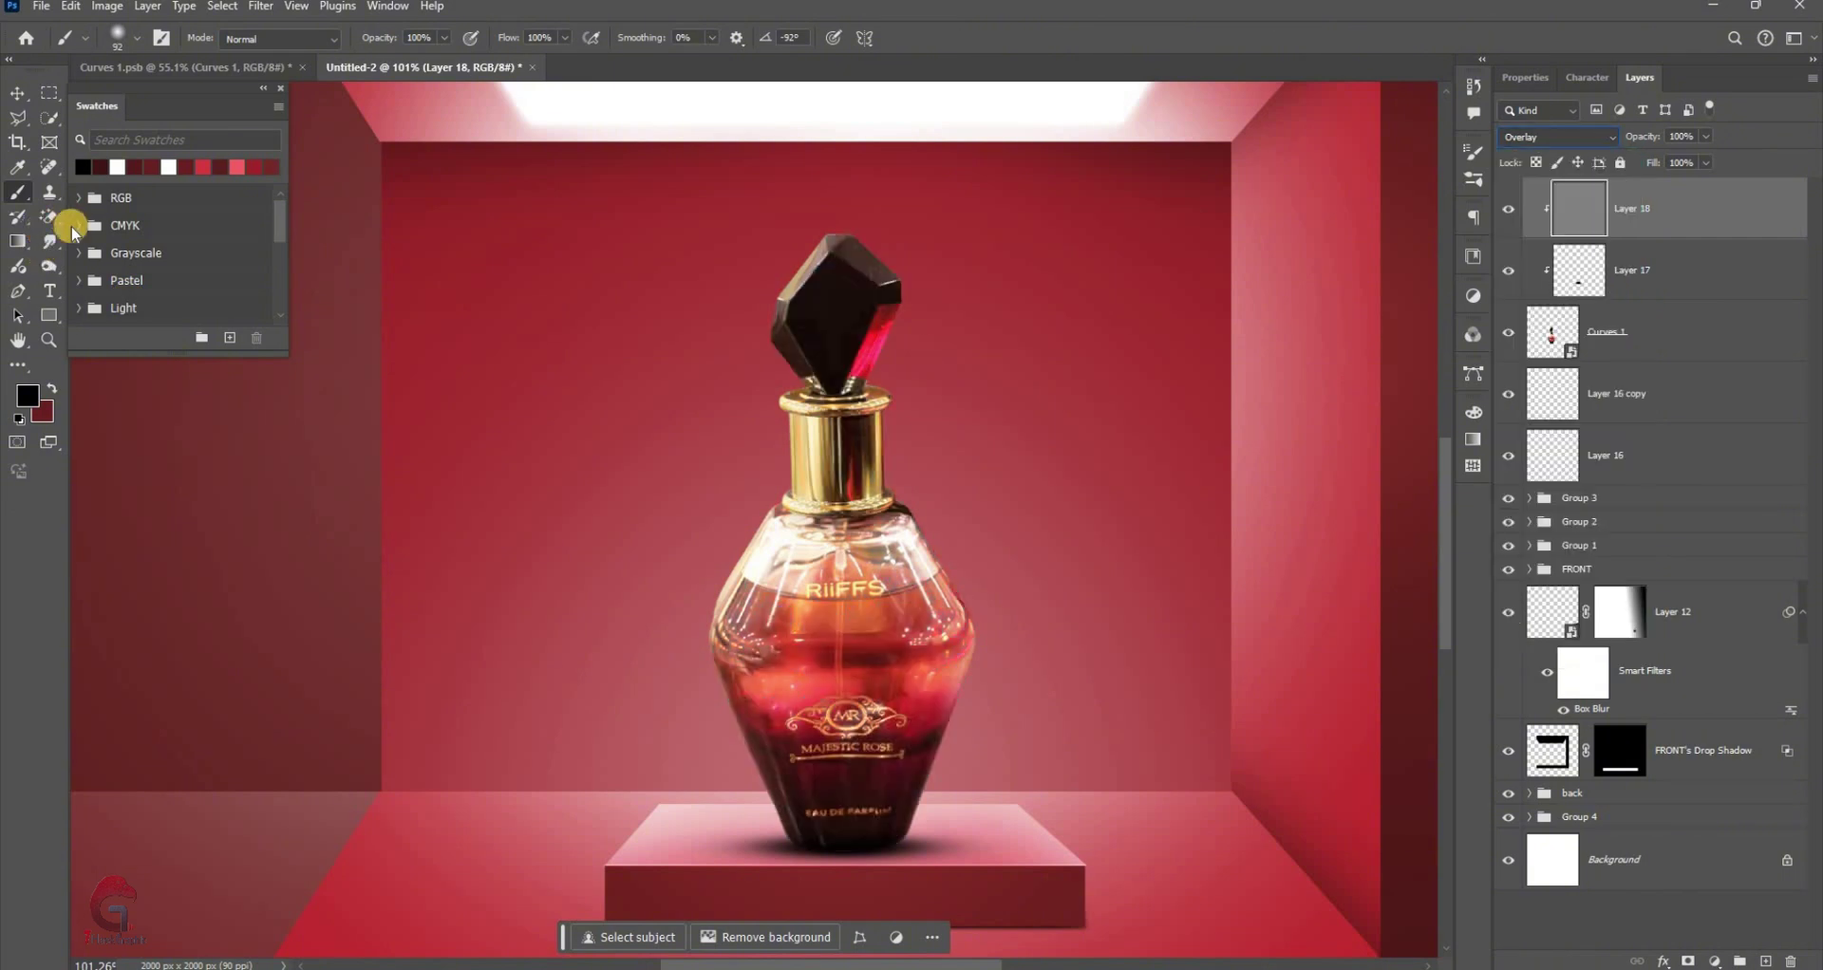
Switch to the Dodge tool and zoom in on the perfume cap
{"action": "right_click", "coordinate": [50, 266]}
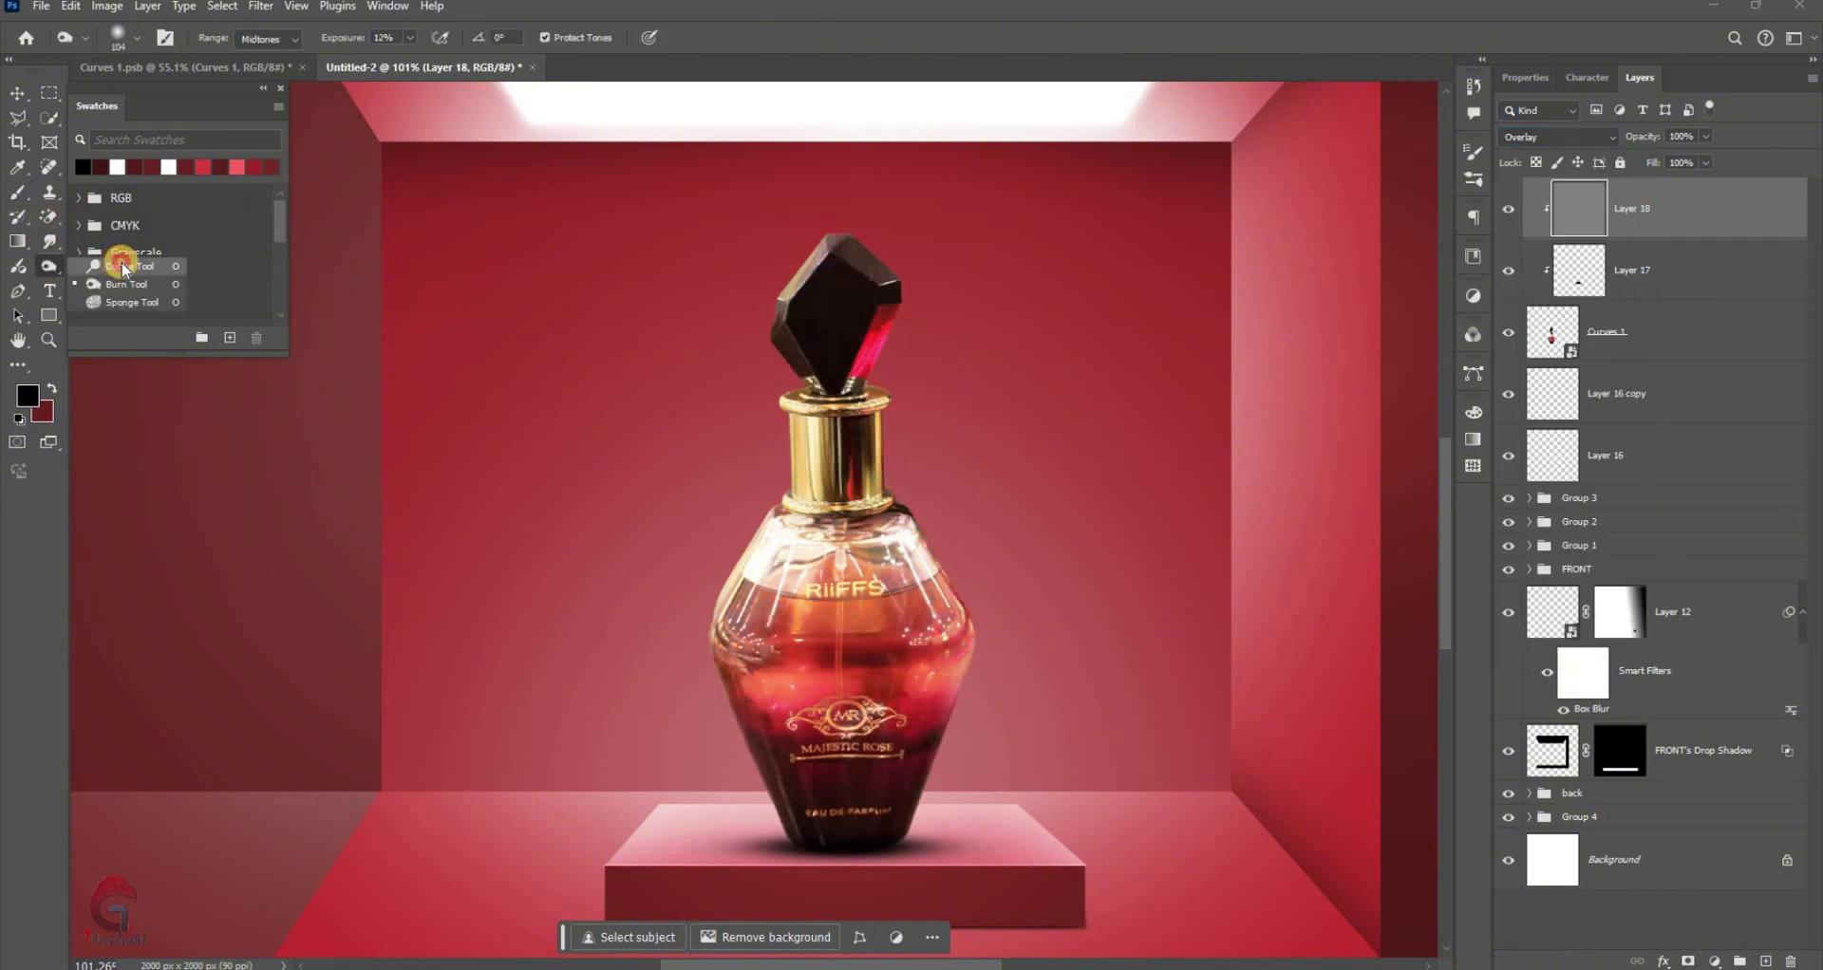
{"action": "left_click", "coordinate": [113, 269]}
{"action": "scroll", "coordinate": [818, 250], "scroll_direction": "up", "scroll_amount": 3}
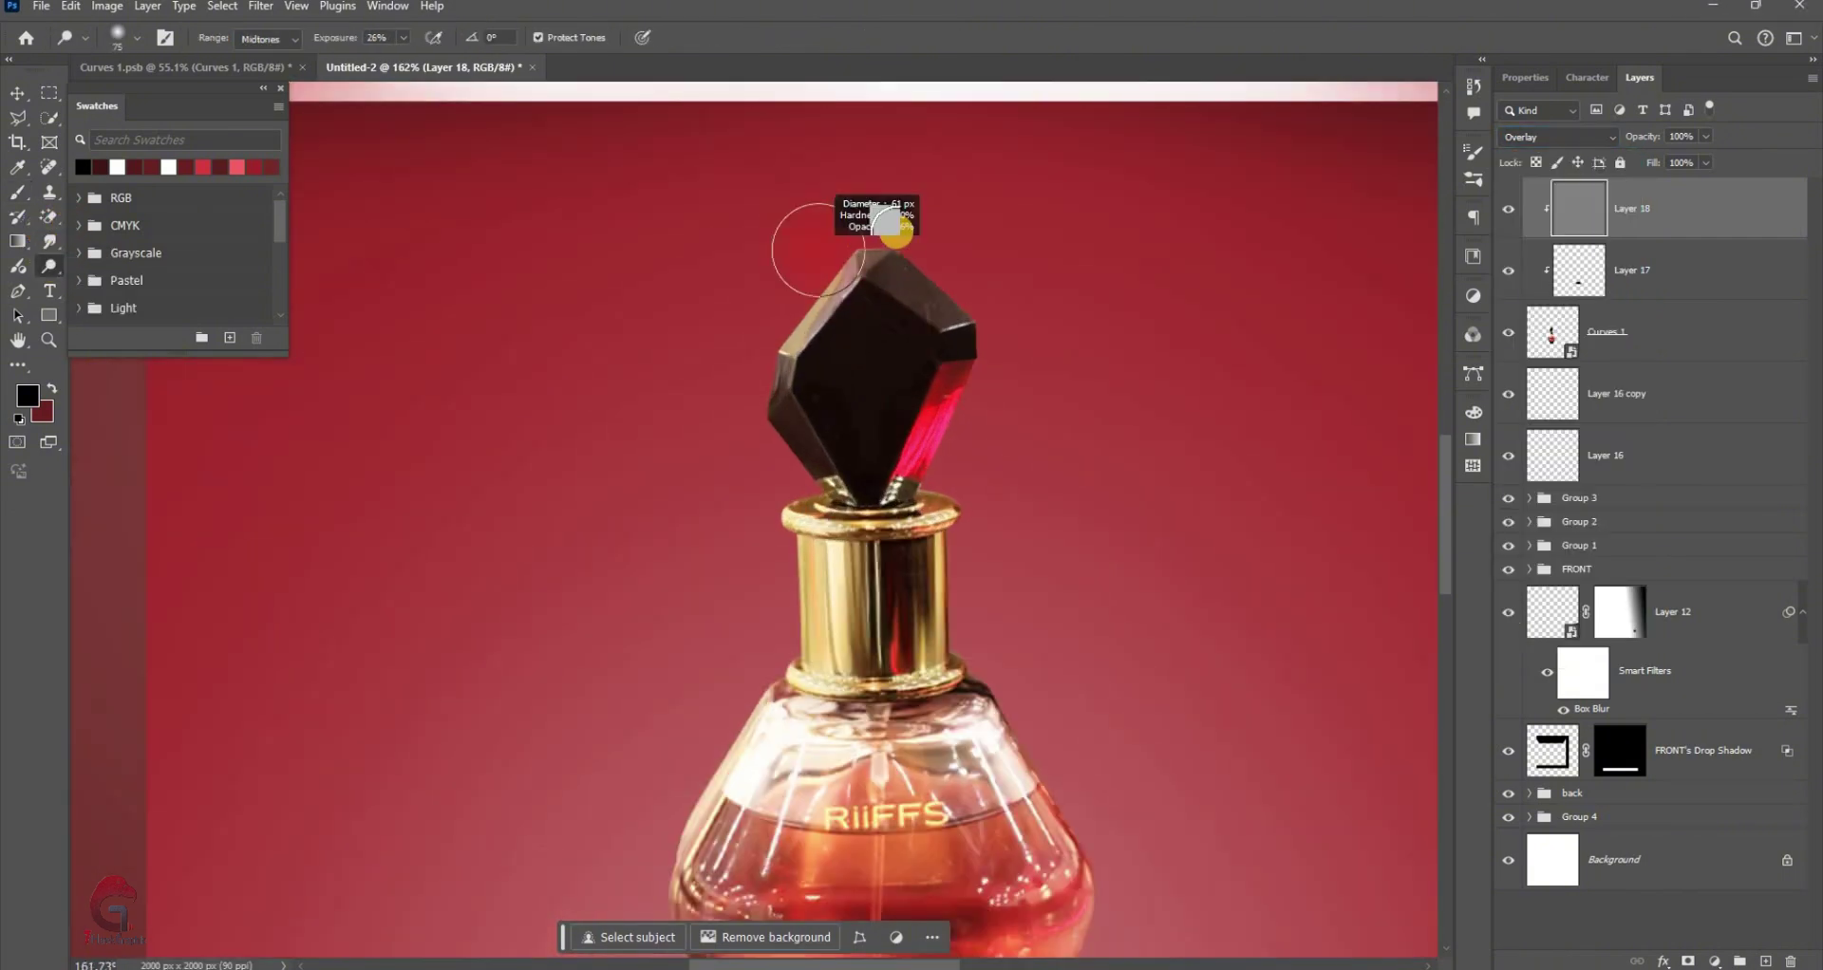
{"action": "scroll", "coordinate": [855, 228], "scroll_direction": "down", "scroll_amount": 2}
{"action": "scroll", "coordinate": [845, 233], "scroll_direction": "down", "scroll_amount": 2}
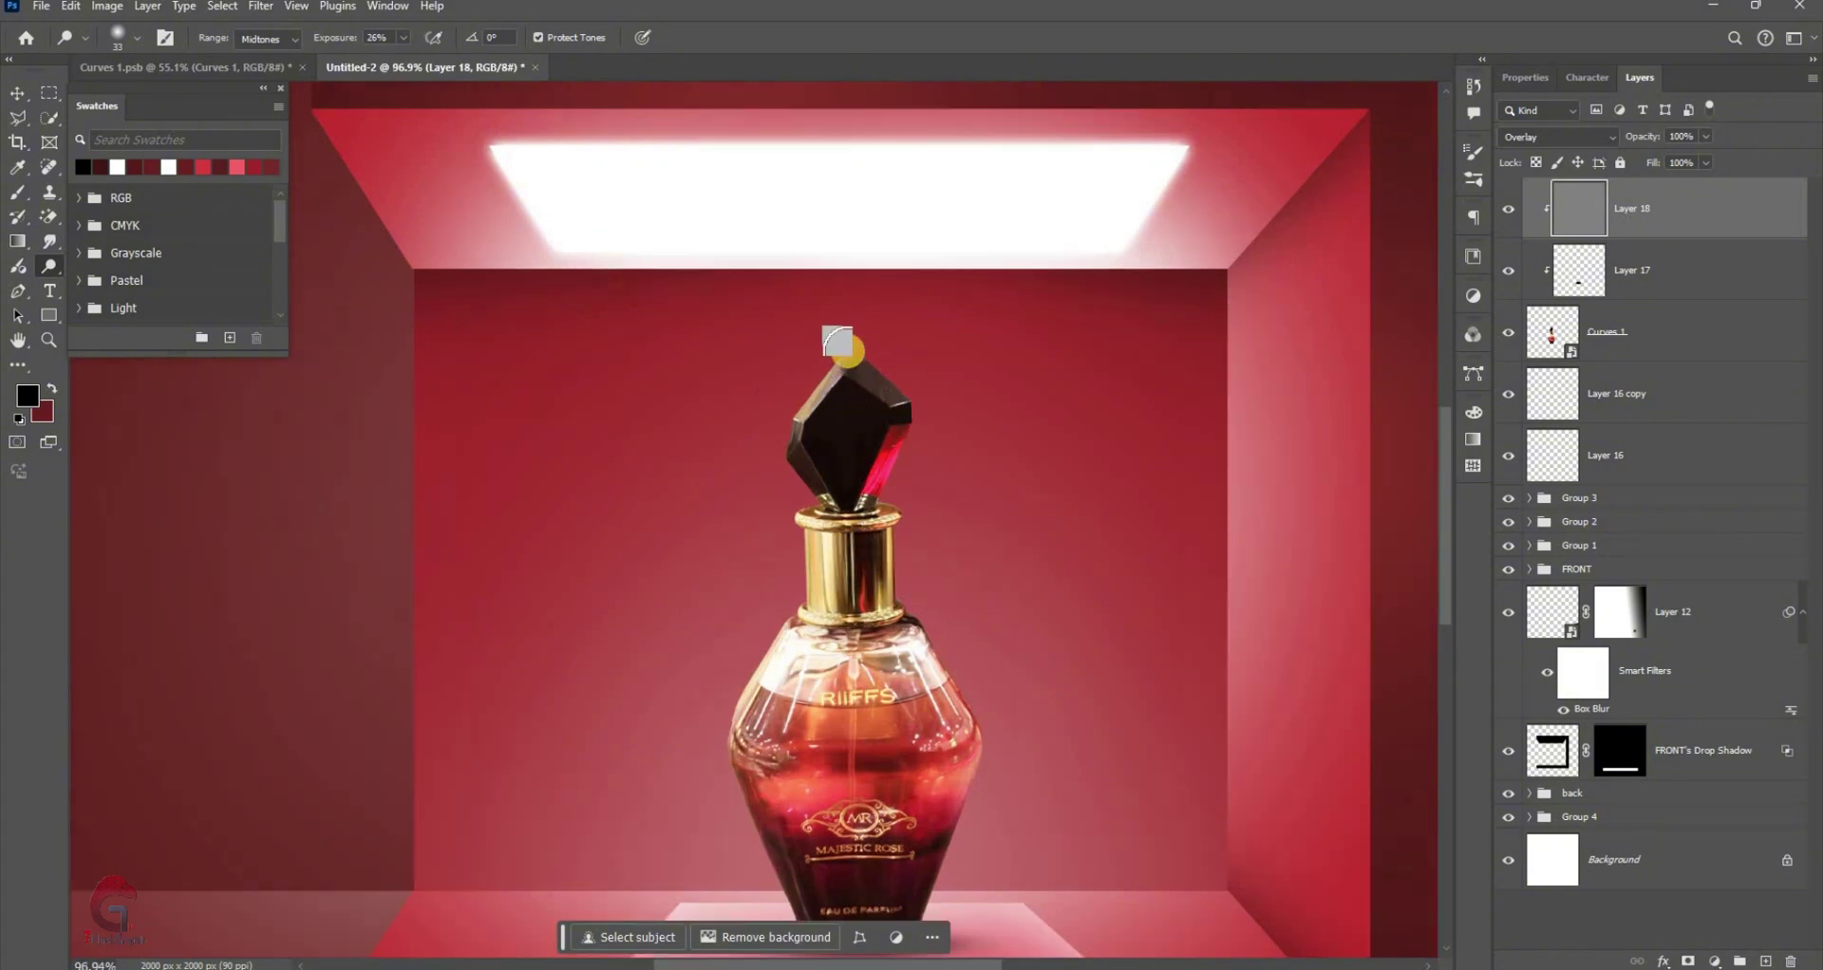
{"action": "scroll", "coordinate": [816, 371], "scroll_direction": "up", "scroll_amount": 2}
{"action": "scroll", "coordinate": [785, 407], "scroll_direction": "up", "scroll_amount": 2}
Dodge the cap's top, red facet and right facet on Layer 18 to brighten them
{"action": "left_click_drag", "start_coordinate": [890, 349], "coordinate": [881, 392]}
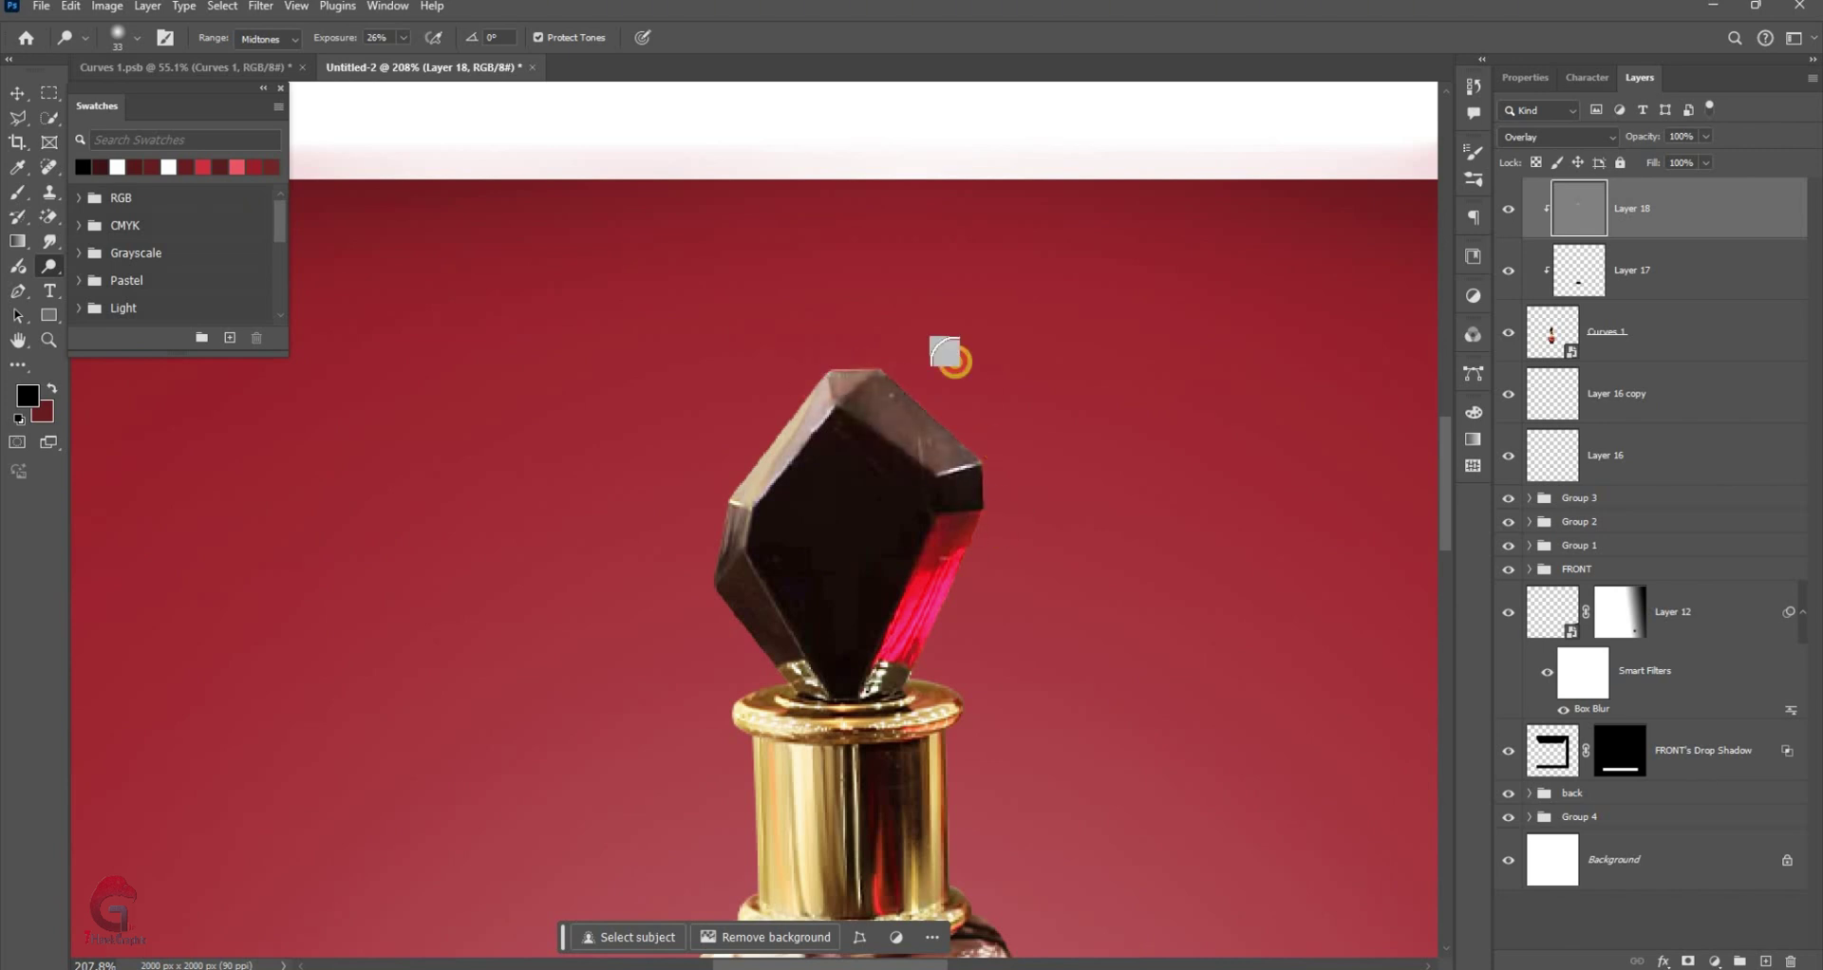
{"action": "scroll", "coordinate": [855, 361], "scroll_direction": "down", "scroll_amount": 1}
{"action": "scroll", "coordinate": [836, 508], "scroll_direction": "down", "scroll_amount": 1}
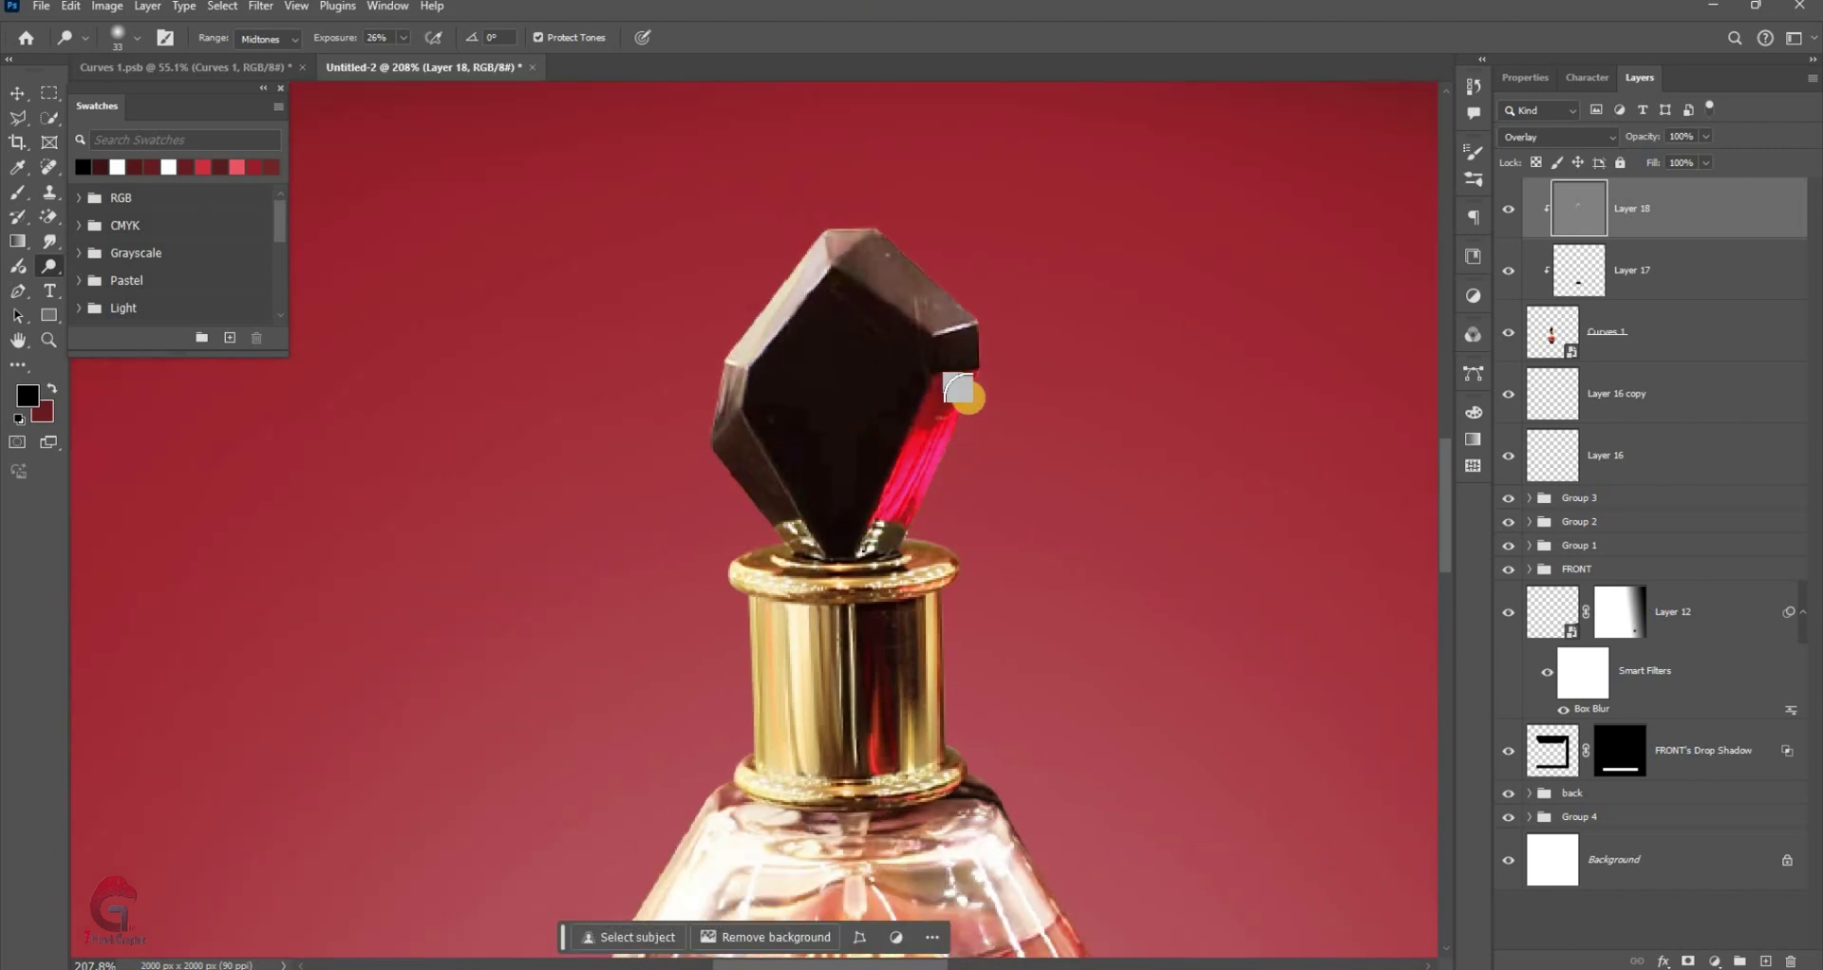
{"action": "mouse_move", "coordinate": [959, 388]}
{"action": "left_mouse_down"}
{"action": "mouse_move", "coordinate": [813, 481]}
{"action": "mouse_move", "coordinate": [924, 427]}
{"action": "left_mouse_up"}
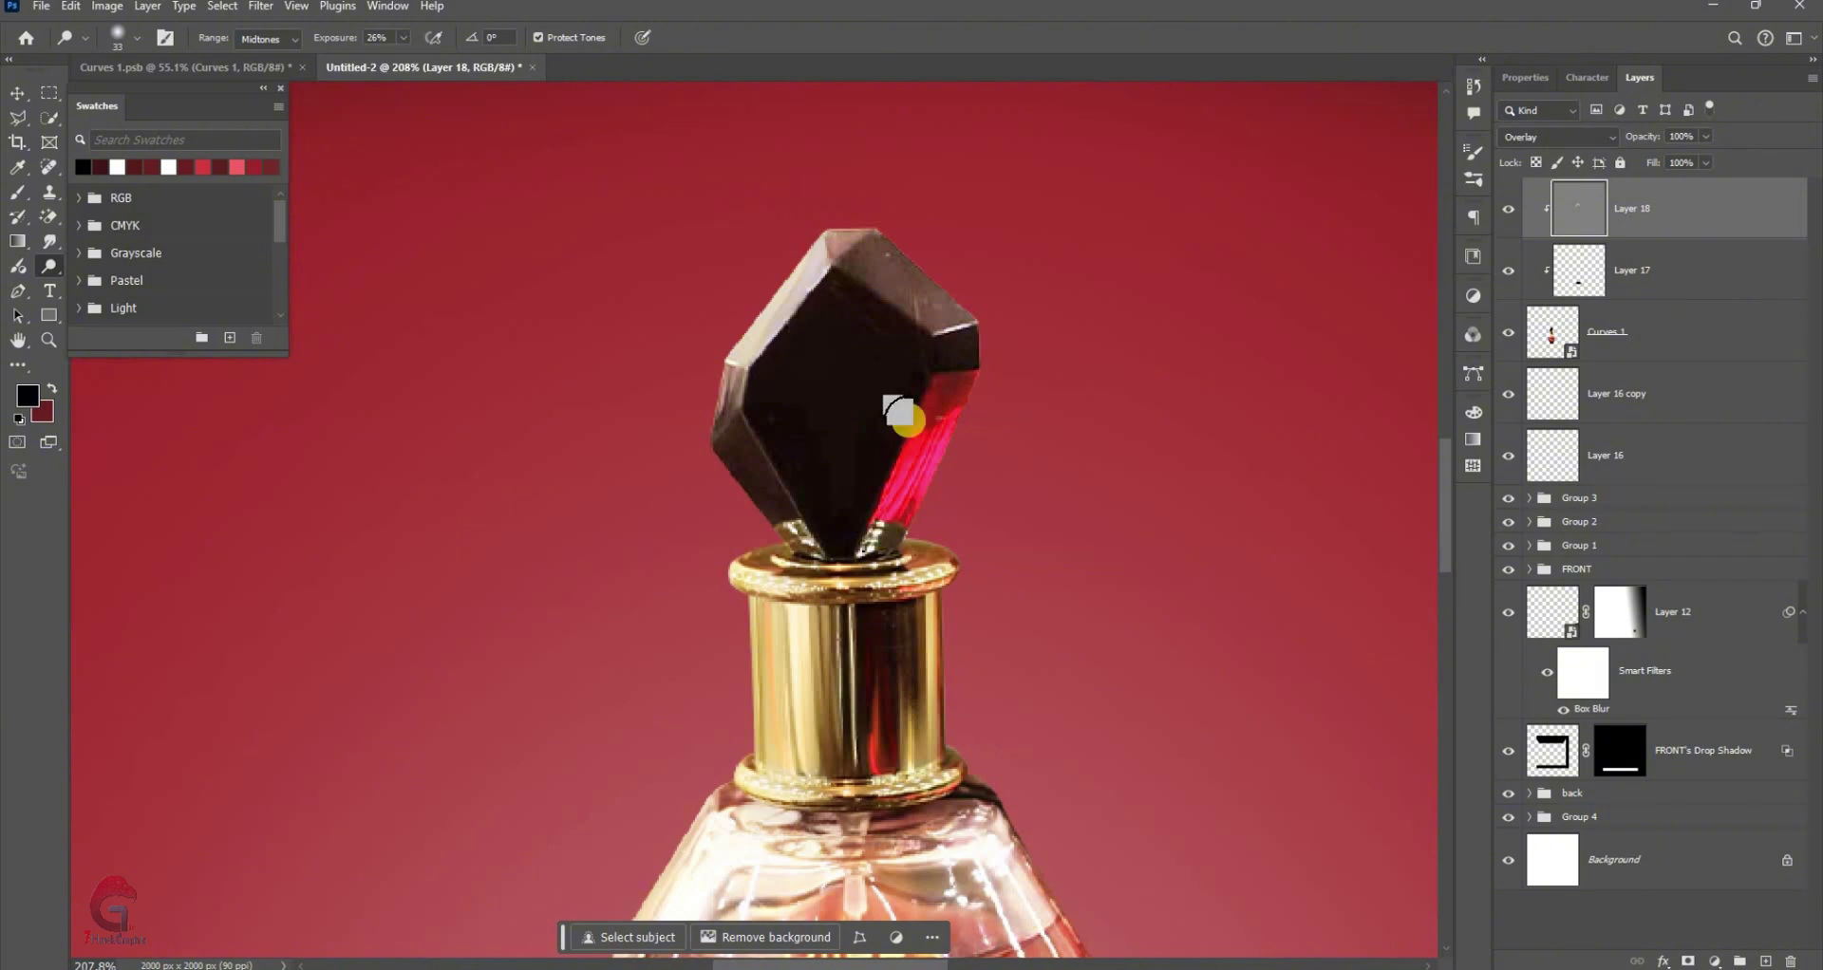
{"action": "left_click_drag", "start_coordinate": [942, 302], "coordinate": [855, 228]}
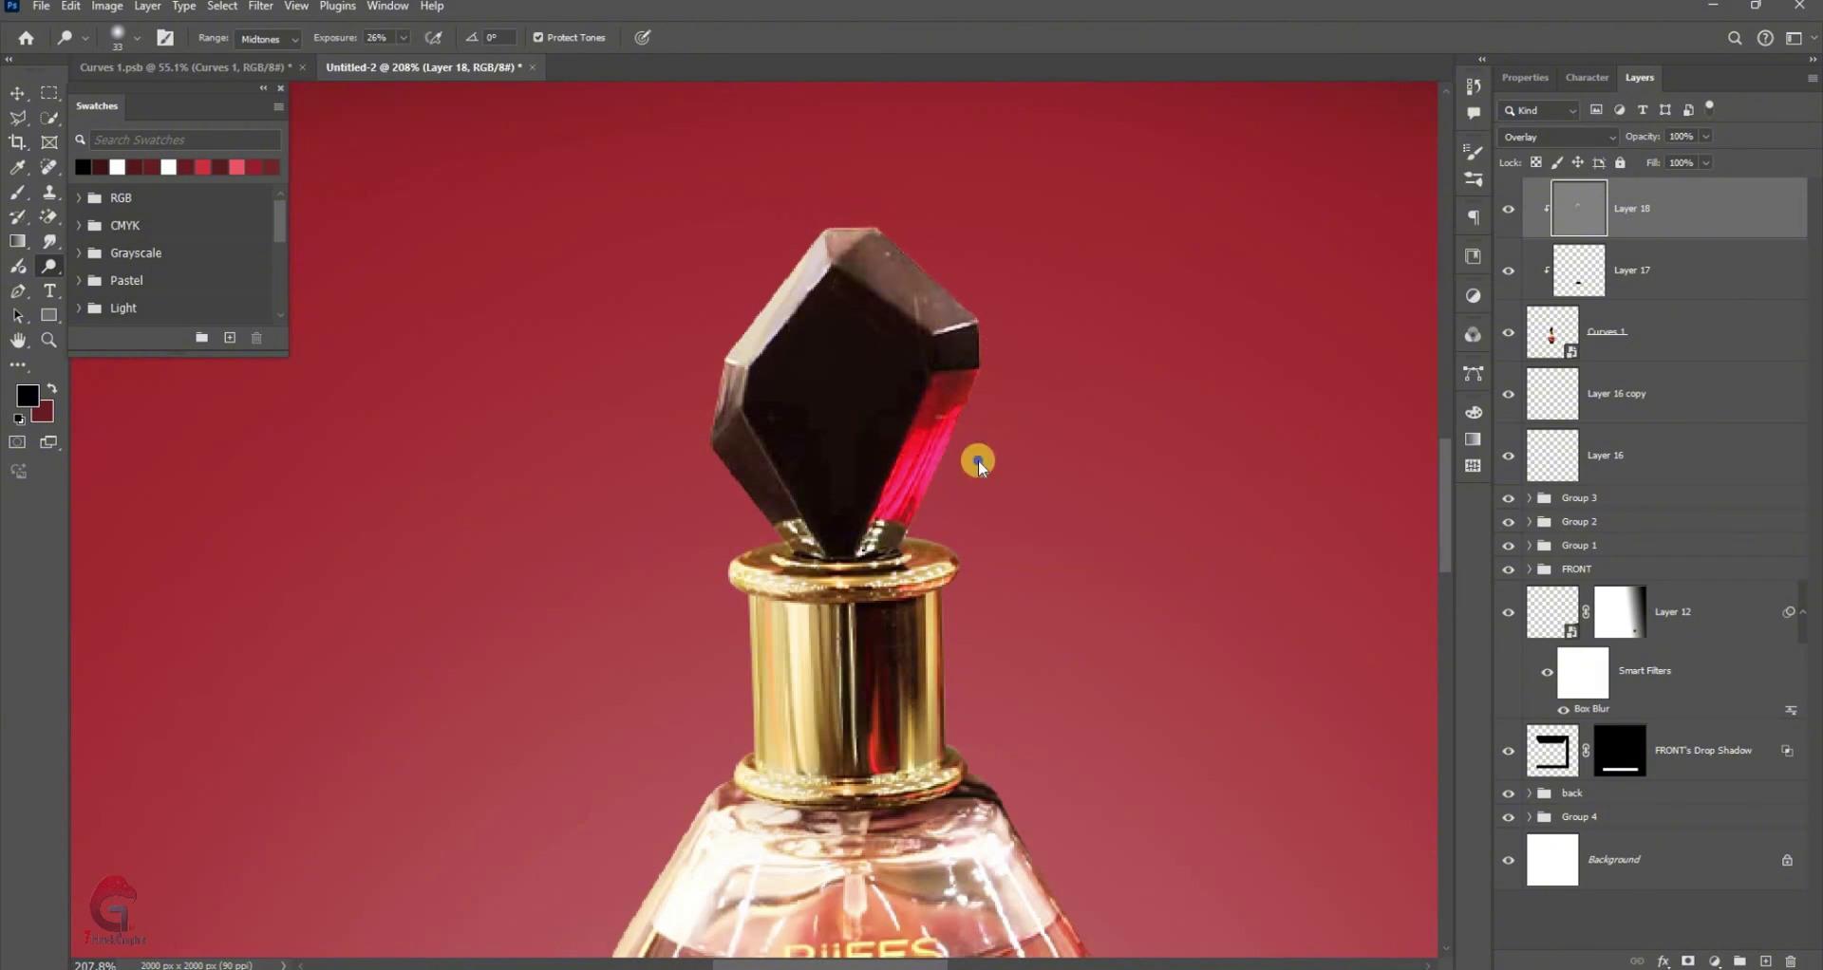
{"action": "scroll", "coordinate": [620, 456], "scroll_direction": "up", "scroll_amount": 2}
{"action": "scroll", "coordinate": [1030, 611], "scroll_direction": "down", "scroll_amount": 1}
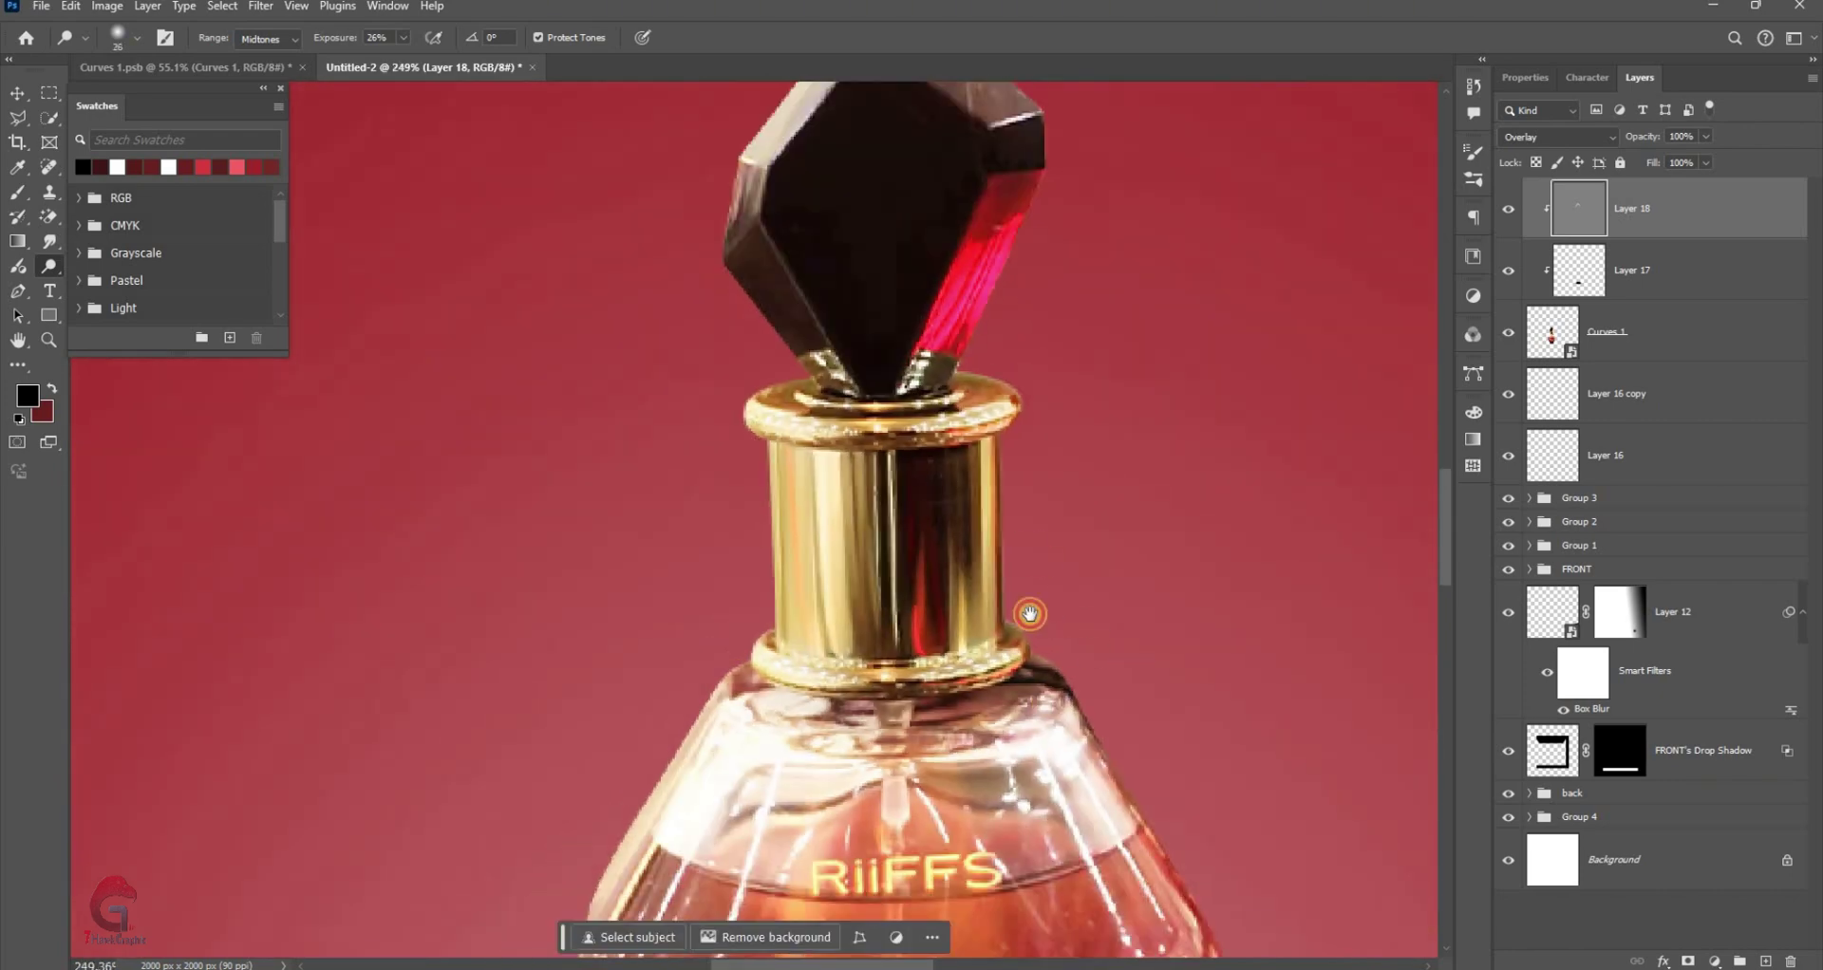
{"action": "scroll", "coordinate": [760, 412], "scroll_direction": "down", "scroll_amount": 2}
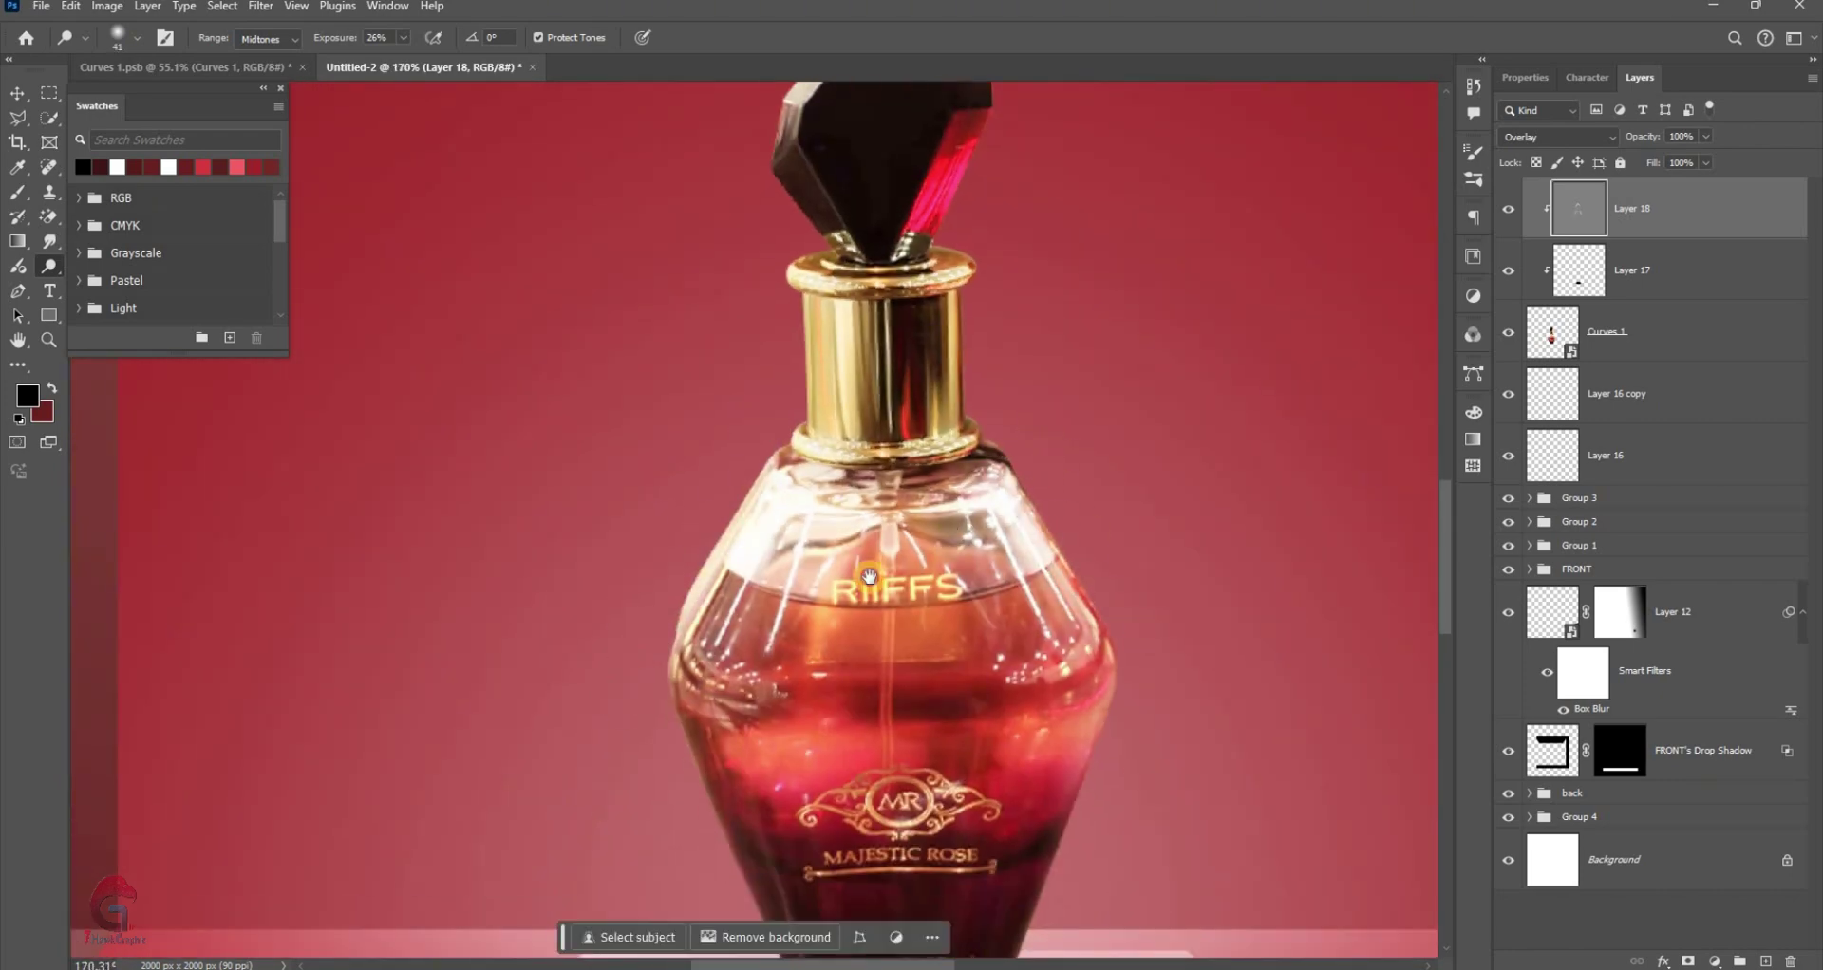
{"action": "scroll", "coordinate": [816, 574], "scroll_direction": "down", "scroll_amount": 2}
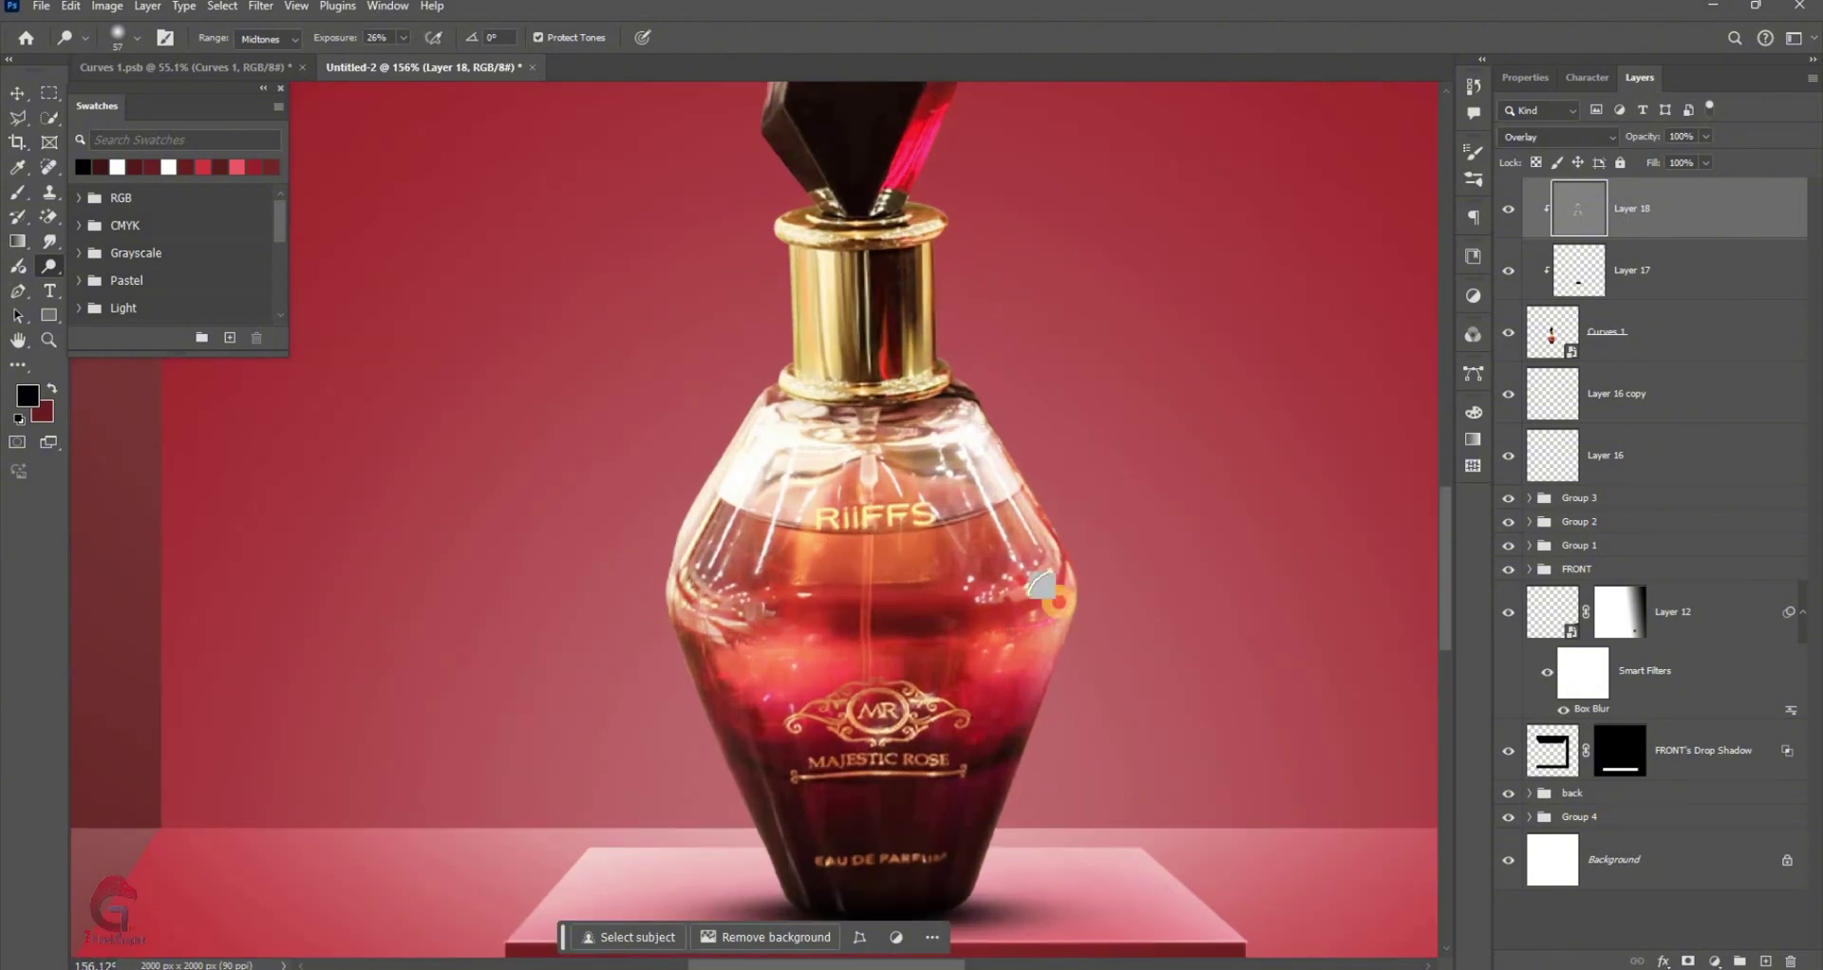
{"action": "scroll", "coordinate": [726, 363], "scroll_direction": "up", "scroll_amount": 3}
{"action": "scroll", "coordinate": [653, 573], "scroll_direction": "up", "scroll_amount": 2}
{"action": "scroll", "coordinate": [653, 574], "scroll_direction": "down", "scroll_amount": 1}
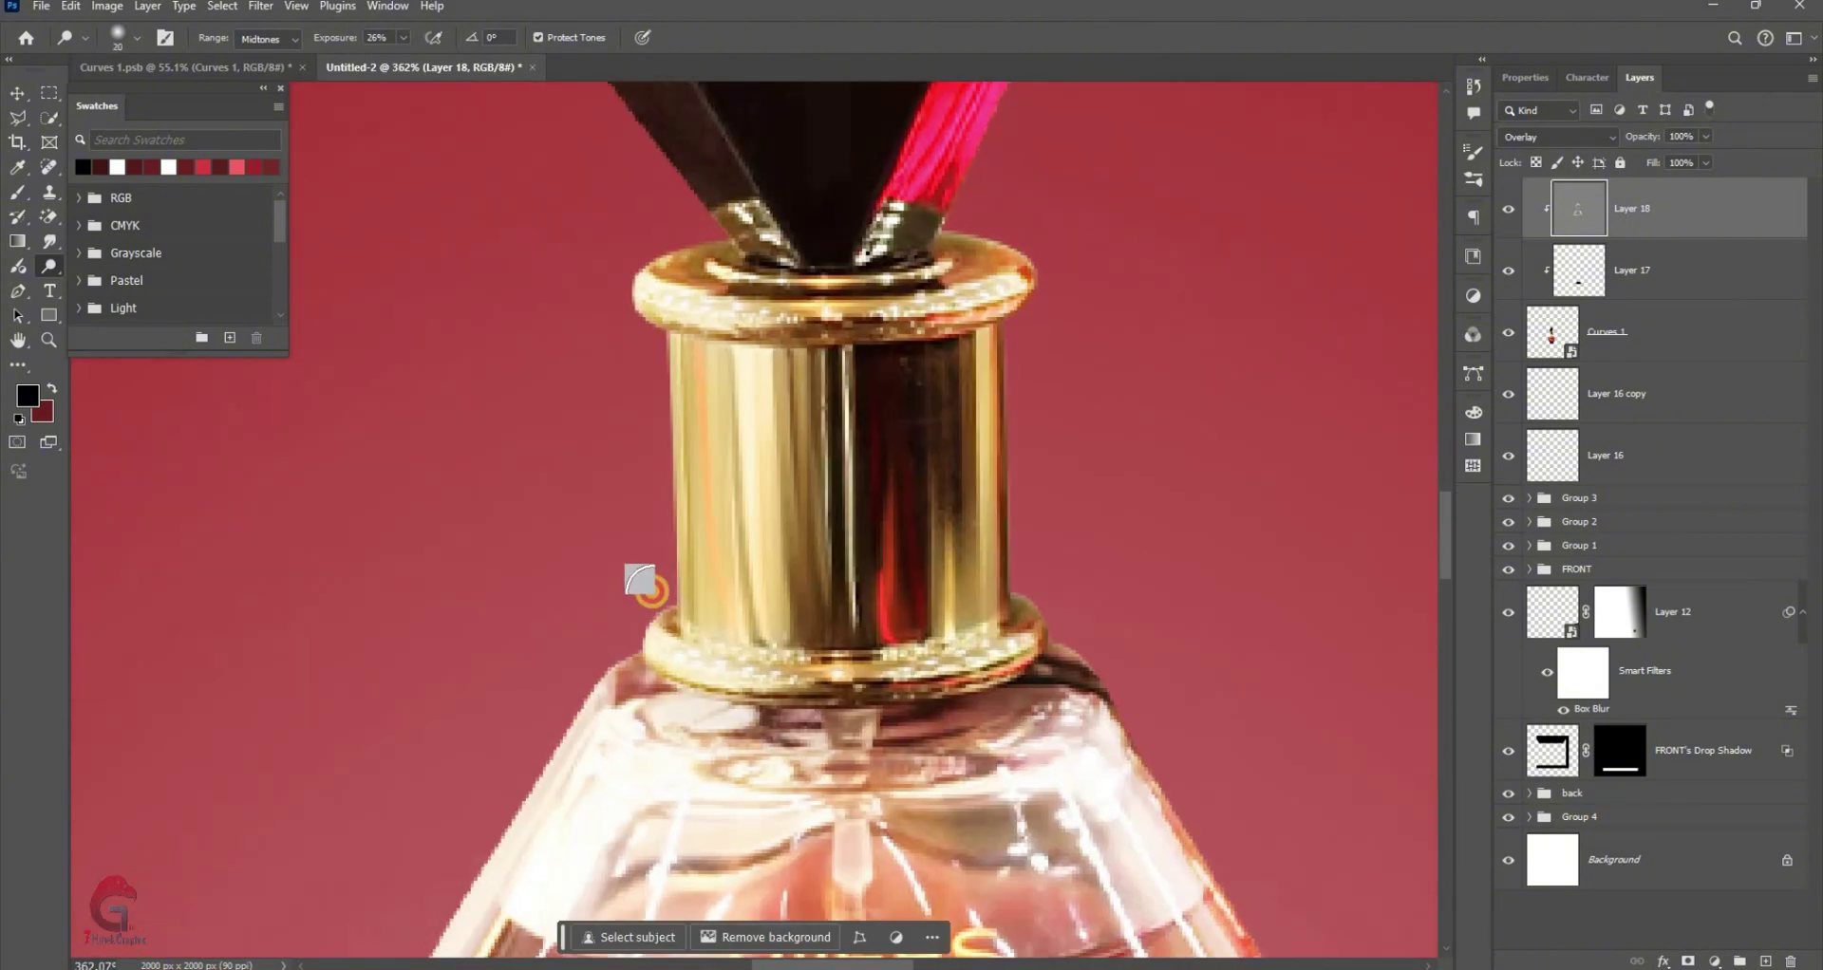
{"action": "scroll", "coordinate": [1013, 513], "scroll_direction": "down", "scroll_amount": 4}
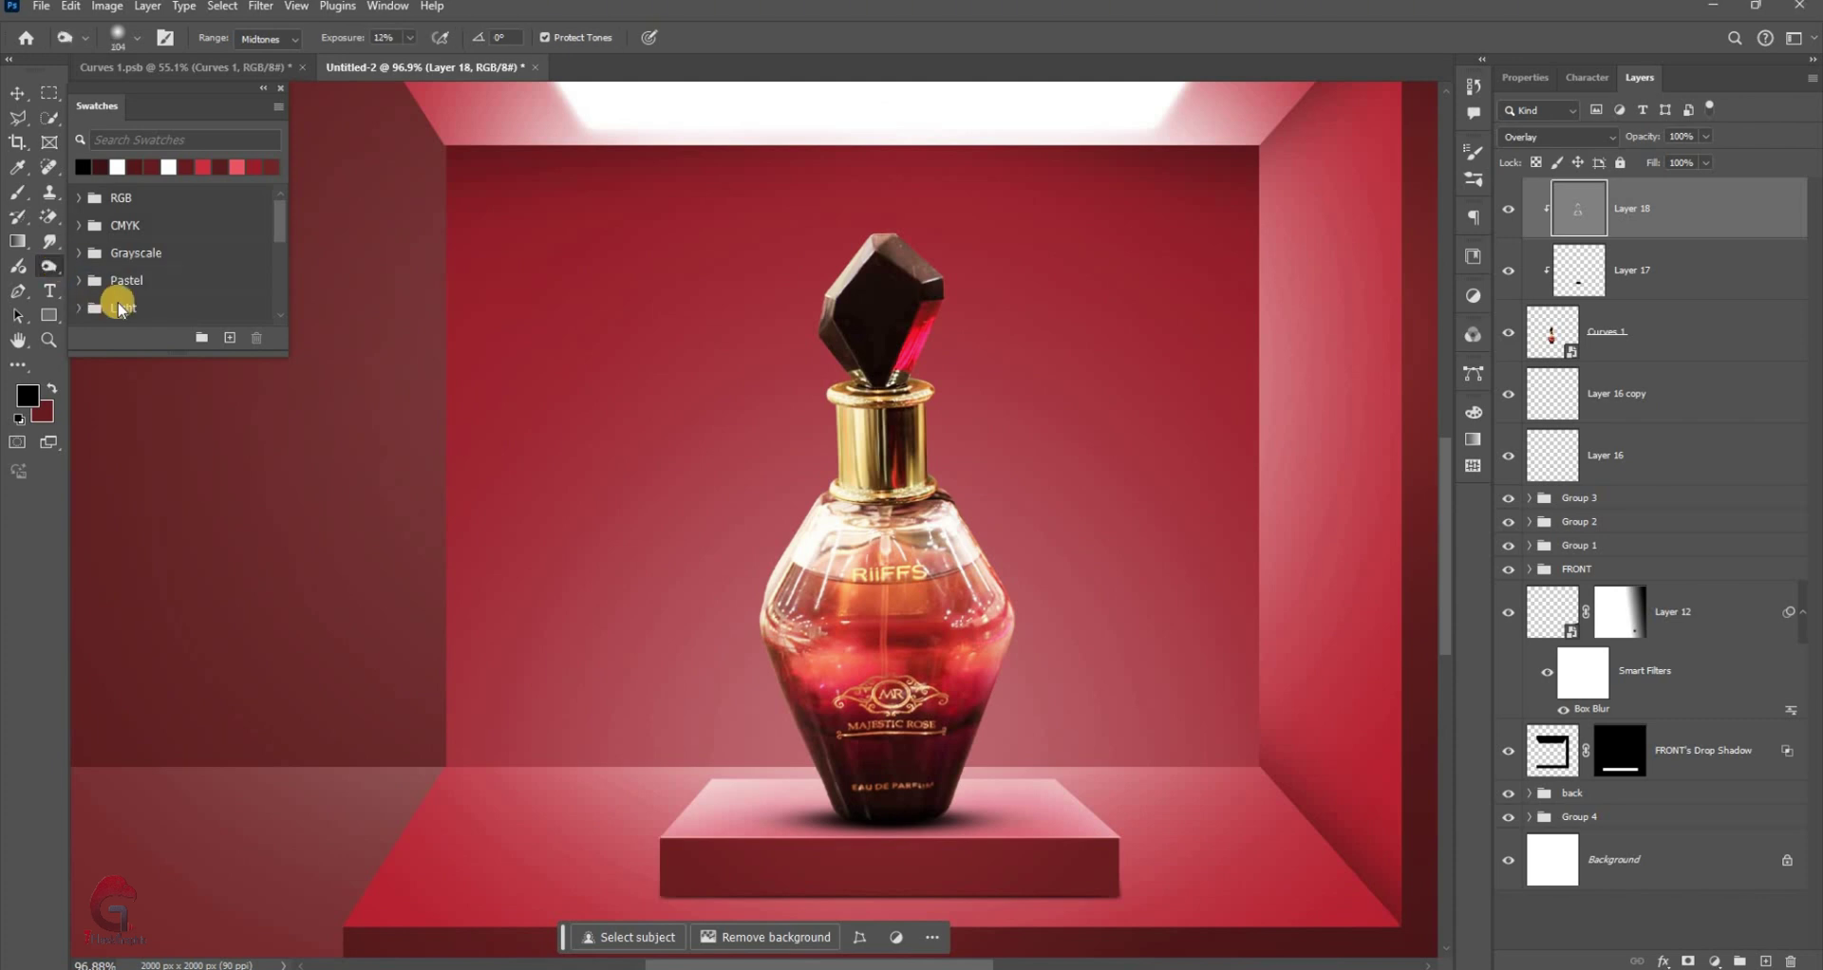
Switch to the Burn tool at 12% exposure and zoom around the perfume bottle
{"action": "left_click_drag", "start_coordinate": [49, 266], "coordinate": [89, 290]}
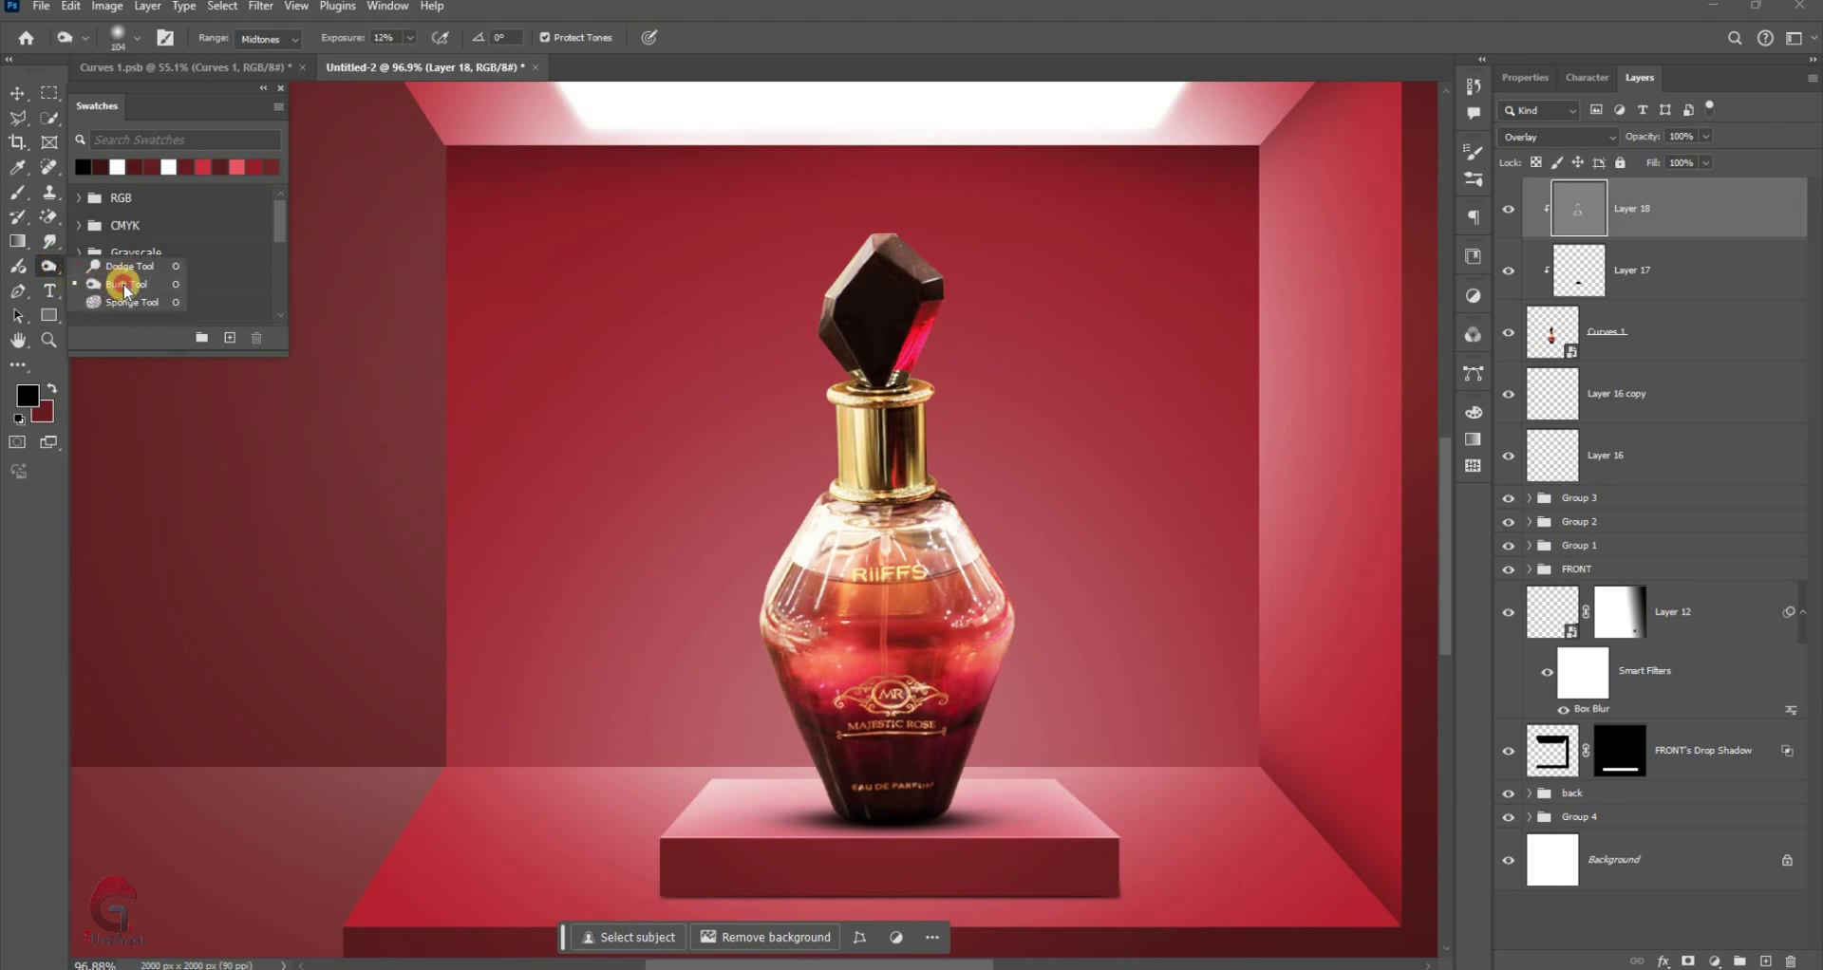
{"action": "scroll", "coordinate": [950, 655], "scroll_direction": "up", "scroll_amount": 1}
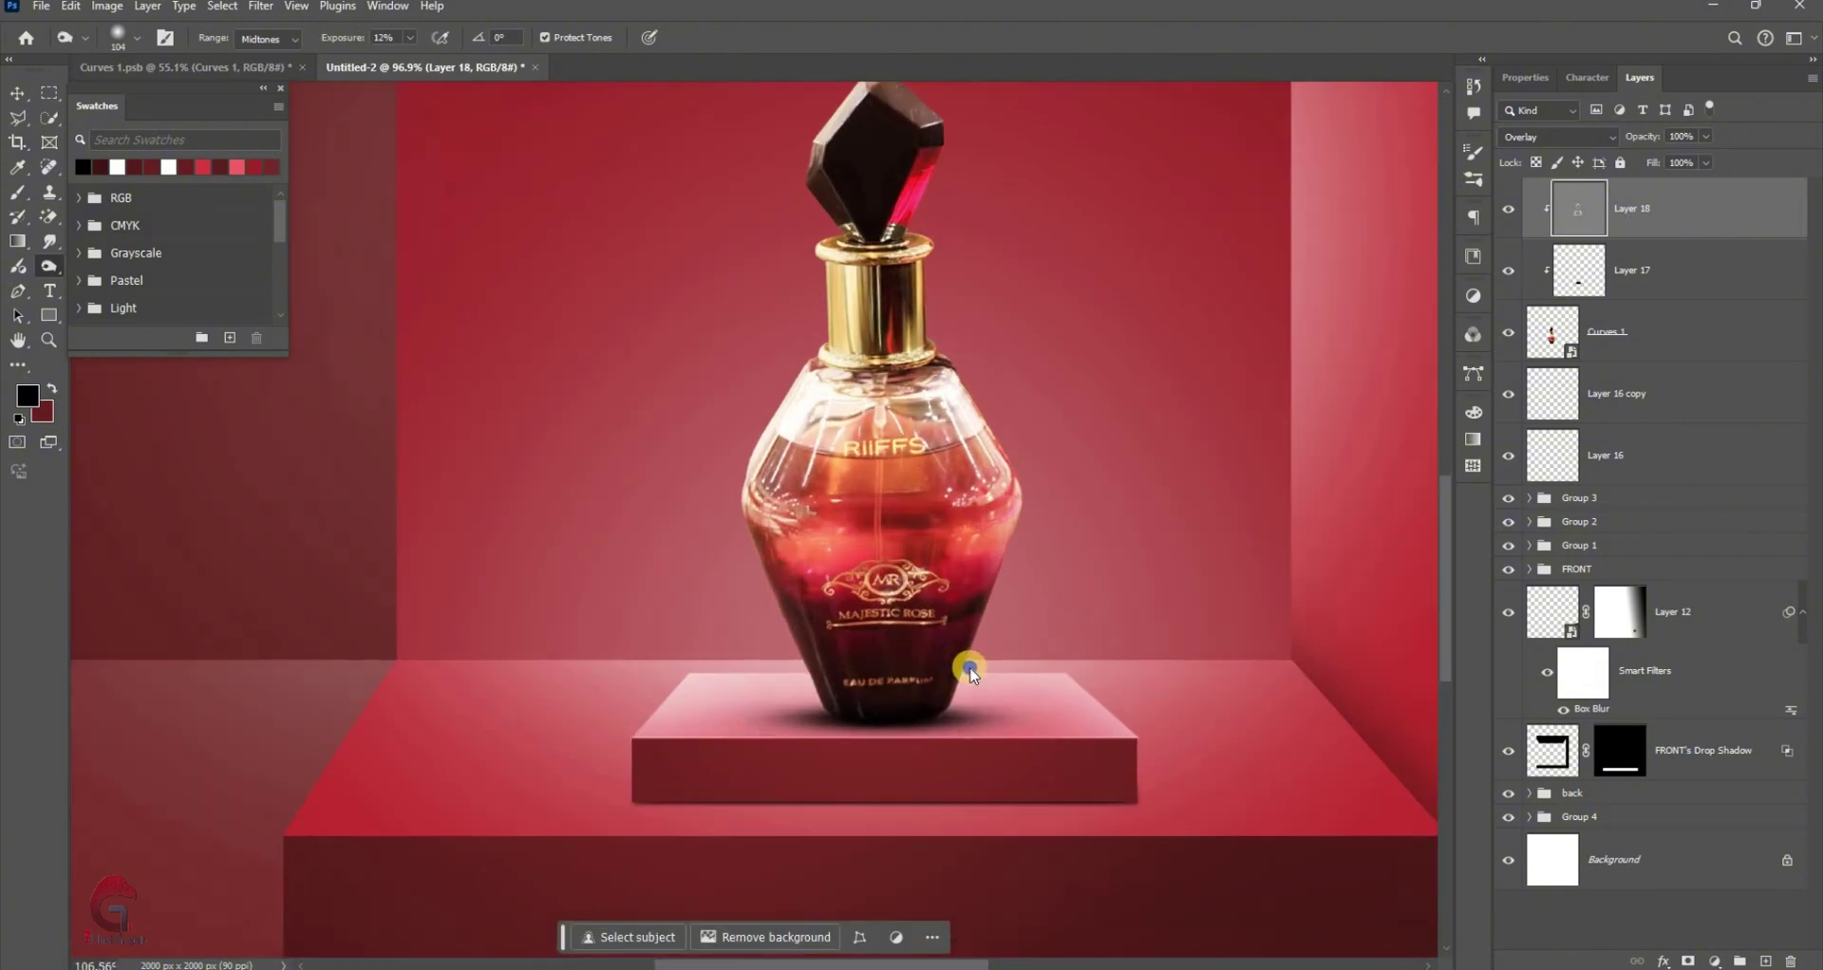
{"action": "scroll", "coordinate": [969, 671], "scroll_direction": "up", "scroll_amount": 8}
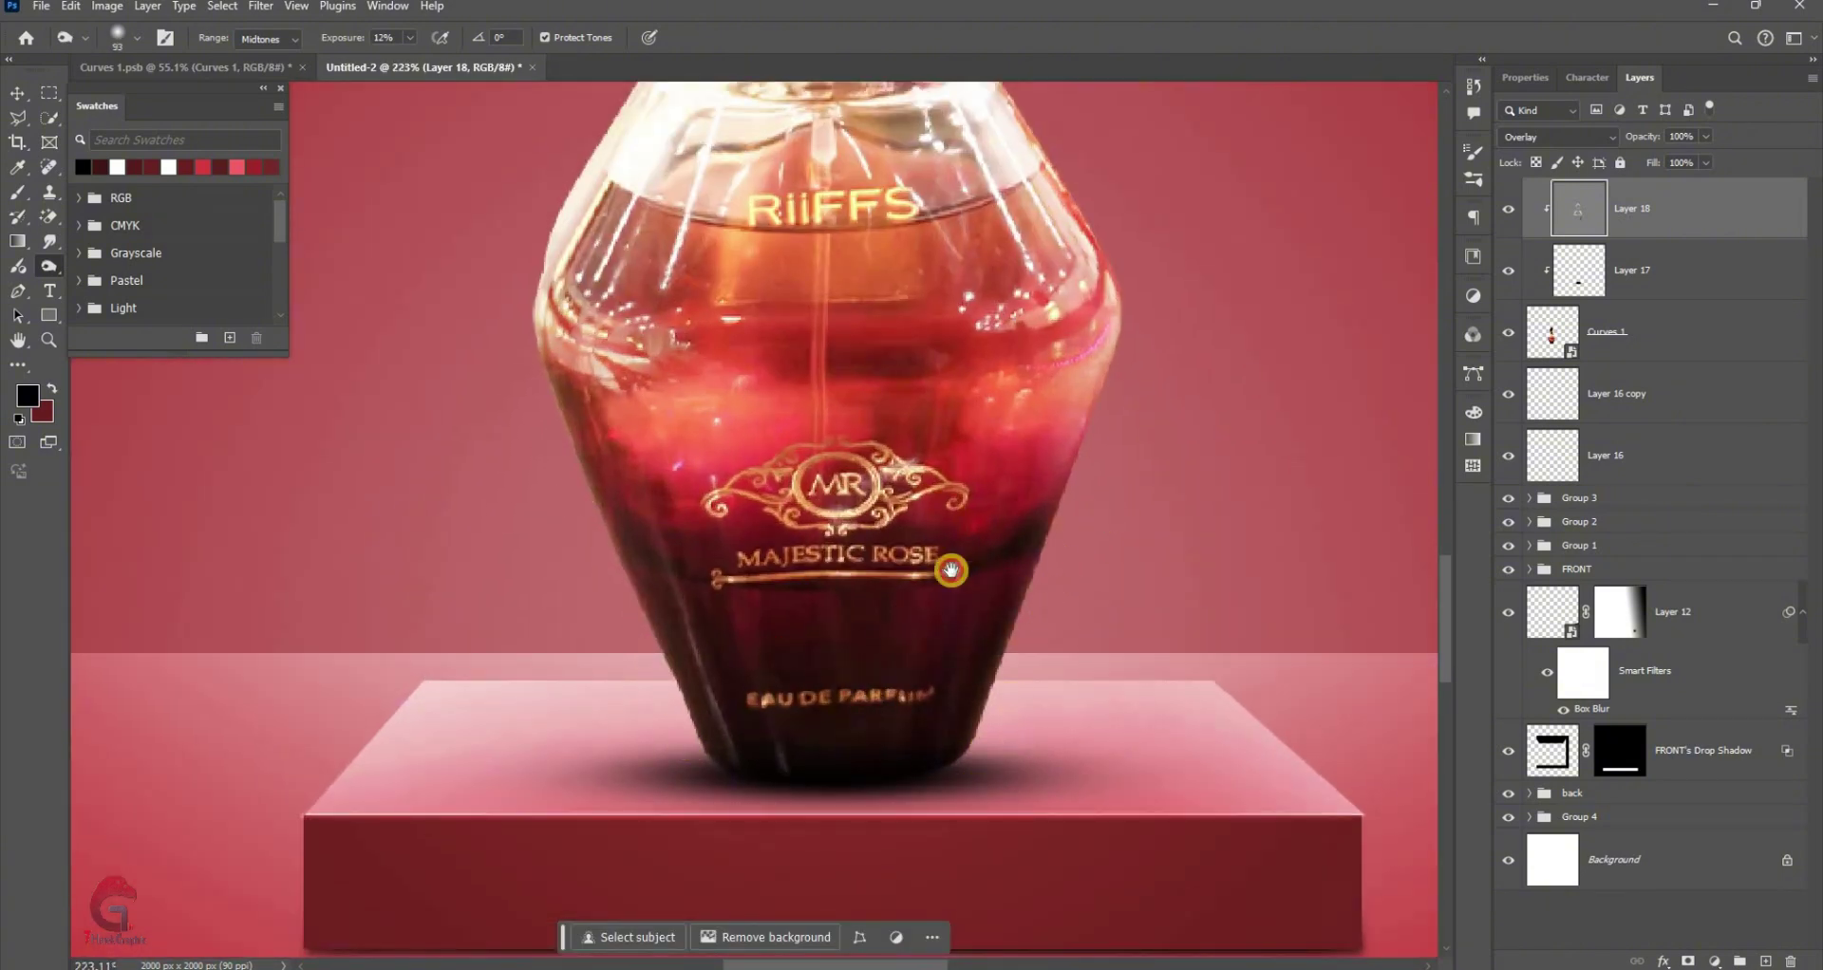
{"action": "scroll", "coordinate": [950, 570], "scroll_direction": "up", "scroll_amount": 2}
{"action": "scroll", "coordinate": [951, 570], "scroll_direction": "up", "scroll_amount": 5}
{"action": "scroll", "coordinate": [902, 523], "scroll_direction": "up", "scroll_amount": 3}
{"action": "scroll", "coordinate": [885, 498], "scroll_direction": "up", "scroll_amount": 5}
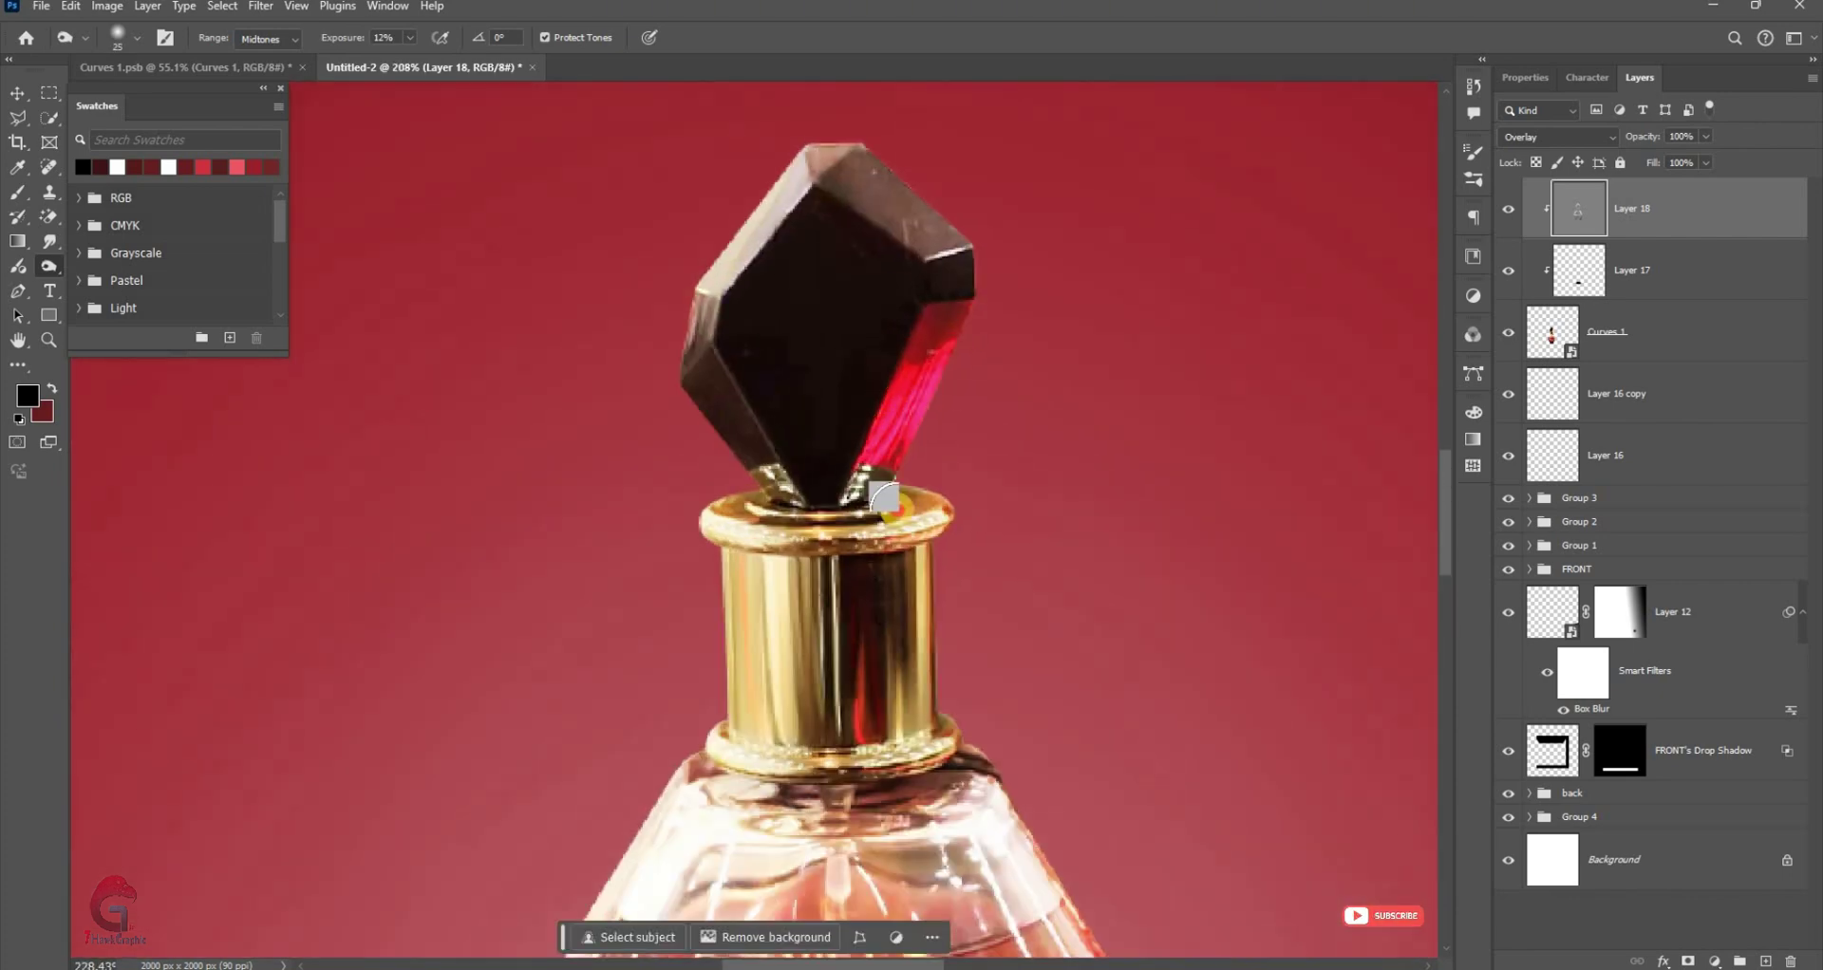
{"action": "scroll", "coordinate": [885, 499], "scroll_direction": "down", "scroll_amount": 1}
{"action": "scroll", "coordinate": [854, 551], "scroll_direction": "down", "scroll_amount": 5}
{"action": "scroll", "coordinate": [807, 633], "scroll_direction": "down", "scroll_amount": 5}
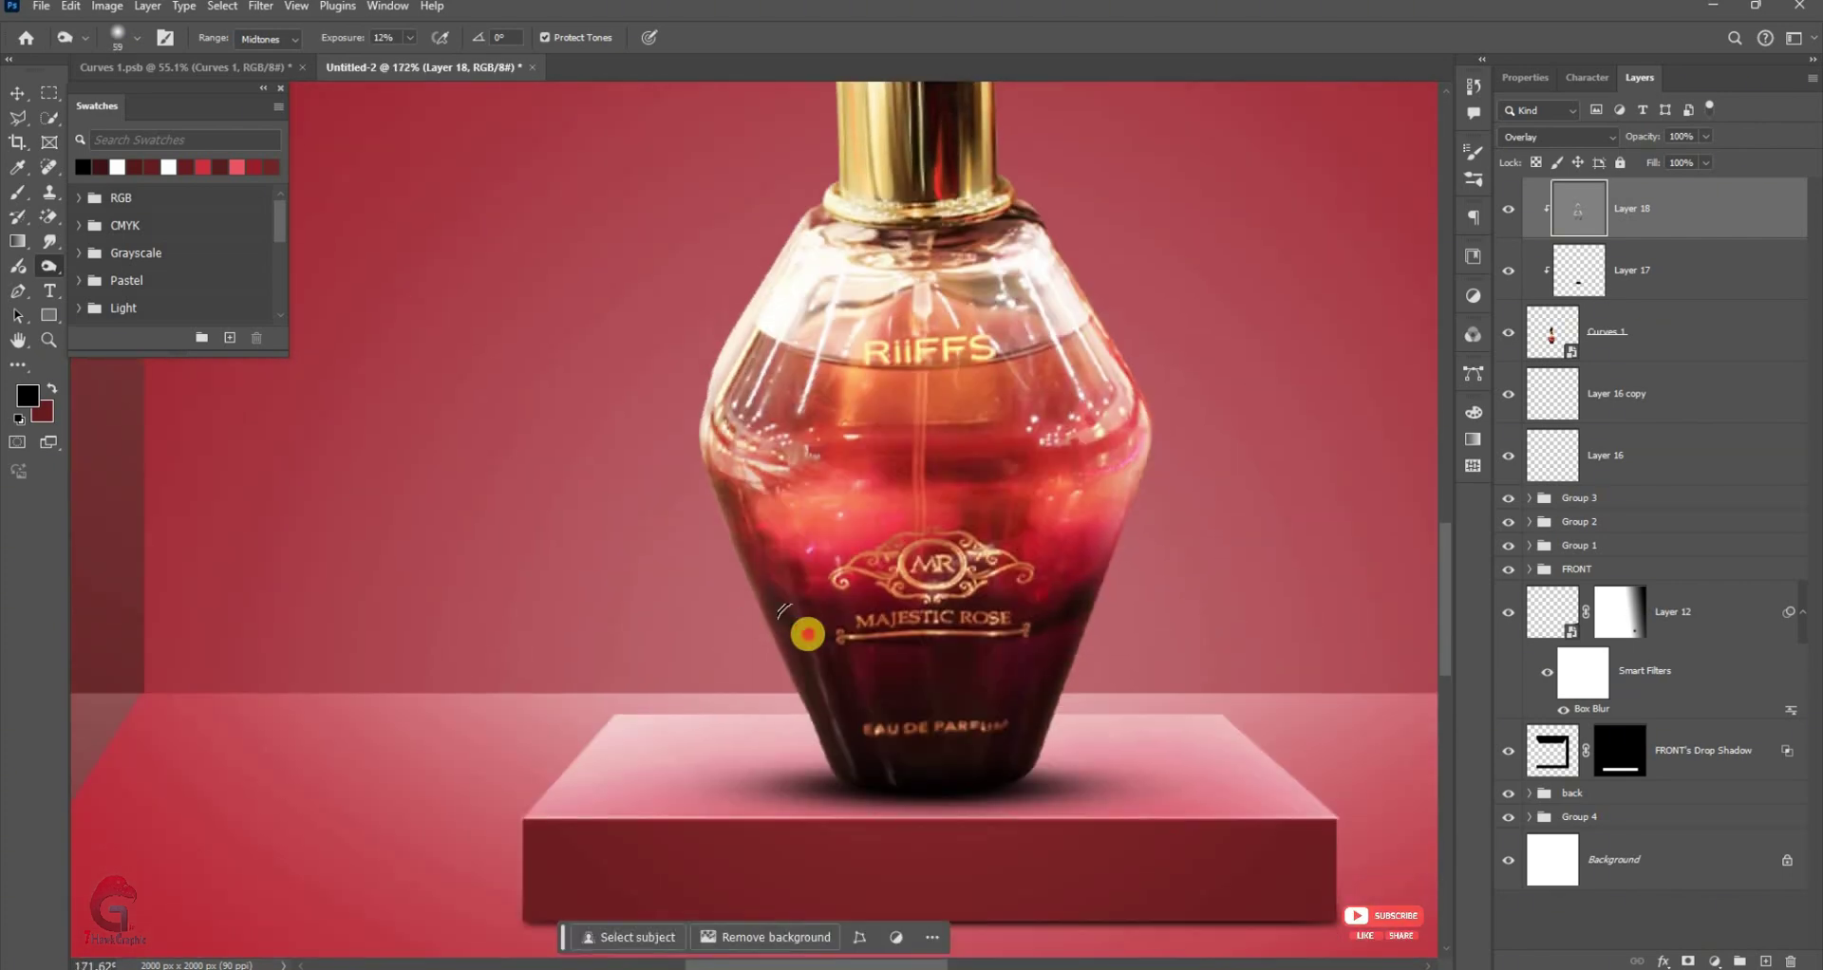
{"action": "scroll", "coordinate": [807, 633], "scroll_direction": "down", "scroll_amount": 5}
{"action": "scroll", "coordinate": [1004, 493], "scroll_direction": "down", "scroll_amount": 1}
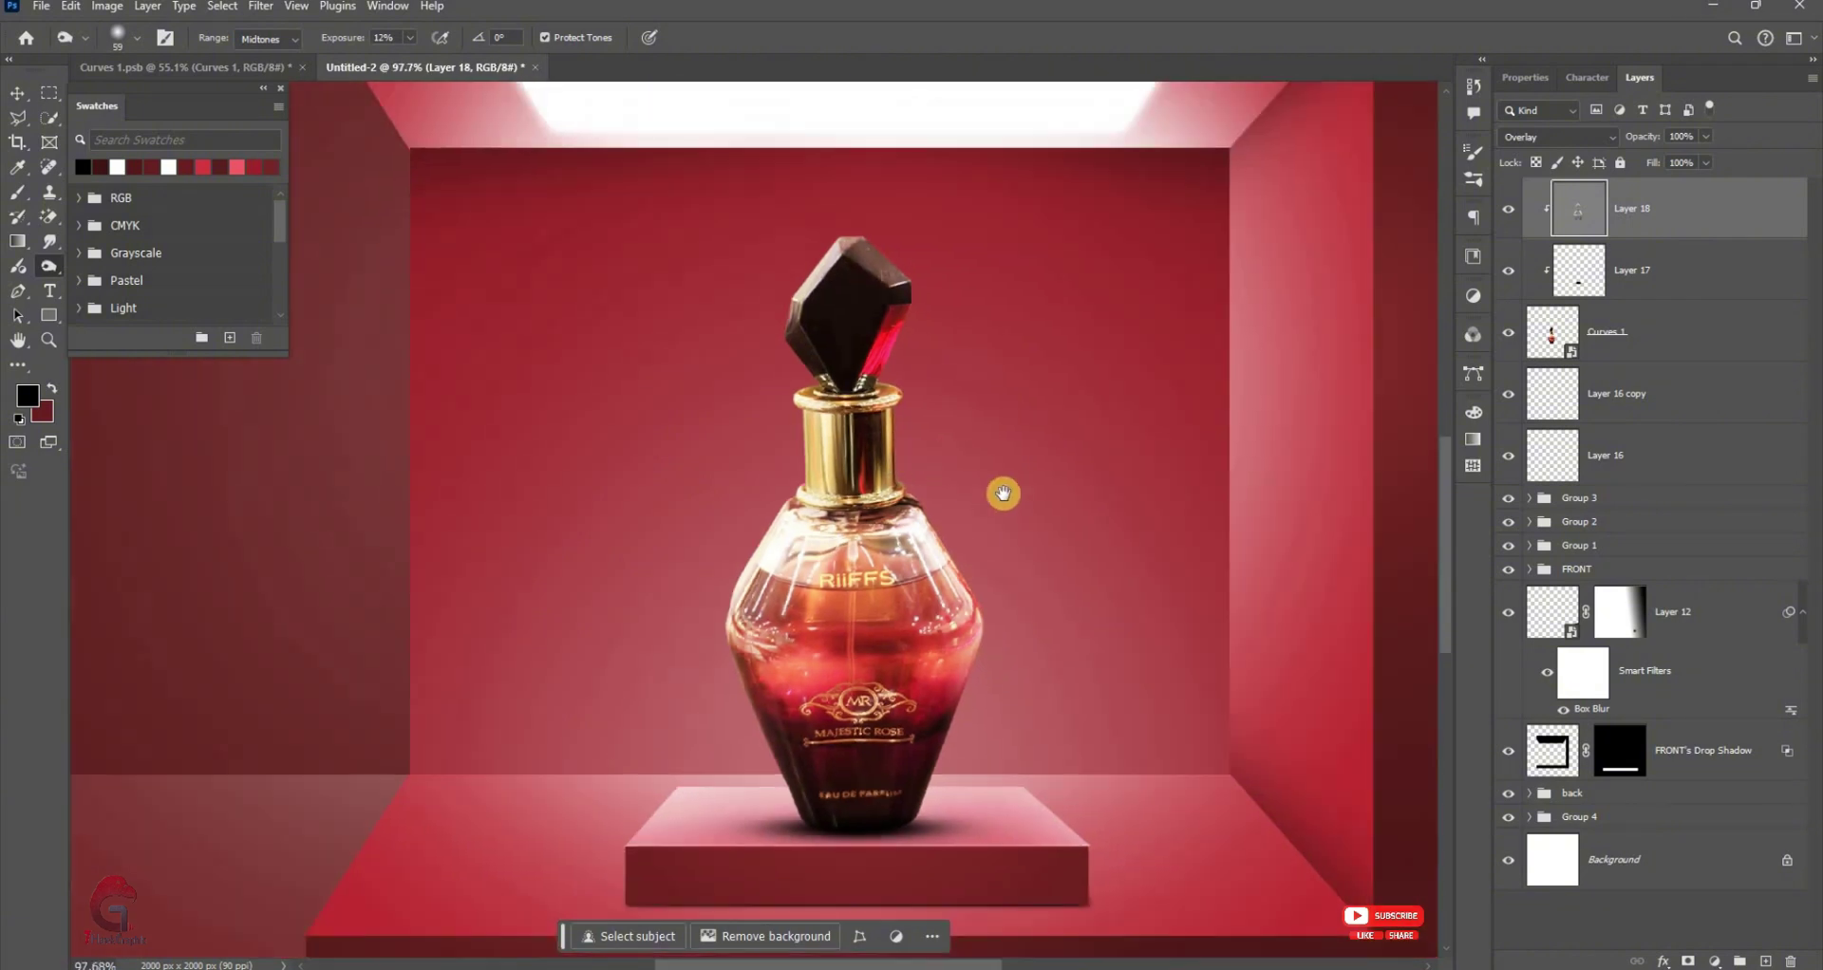
{"action": "scroll", "coordinate": [1004, 493], "scroll_direction": "up", "scroll_amount": 1}
{"action": "scroll", "coordinate": [987, 522], "scroll_direction": "up", "scroll_amount": 1}
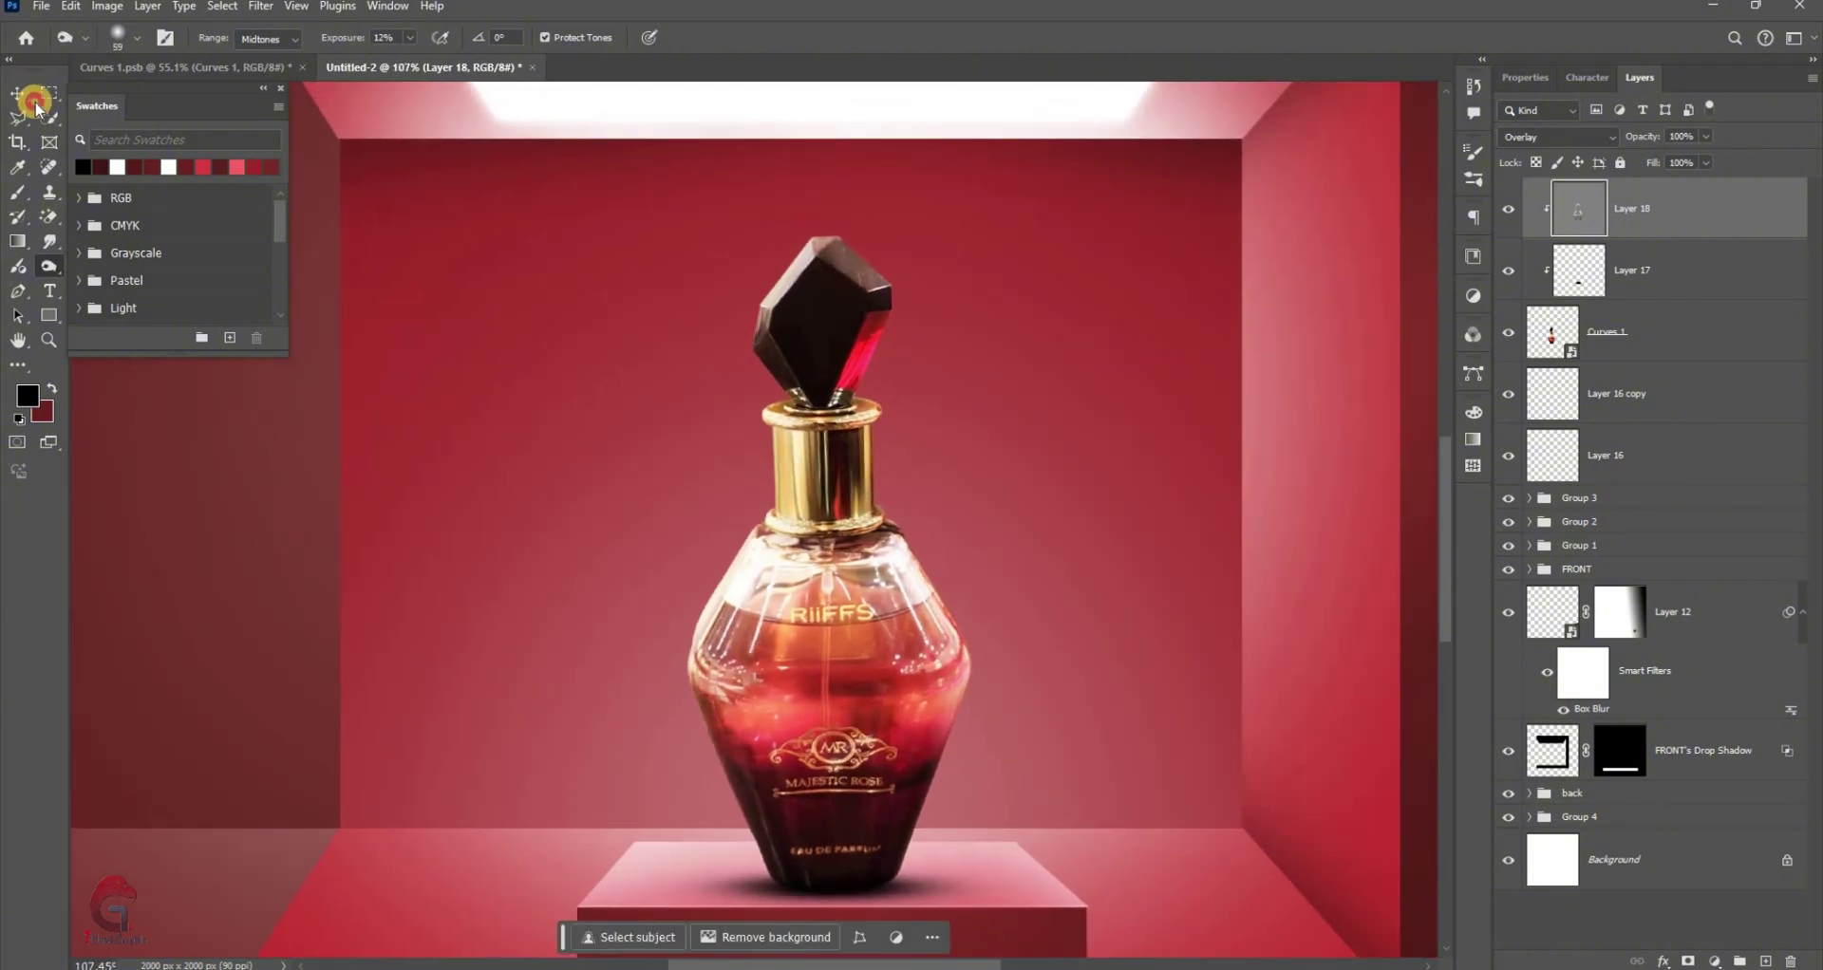
Add a new Layer 19 above Layer 18 and make it a clipping mask
{"action": "key", "text": "v"}
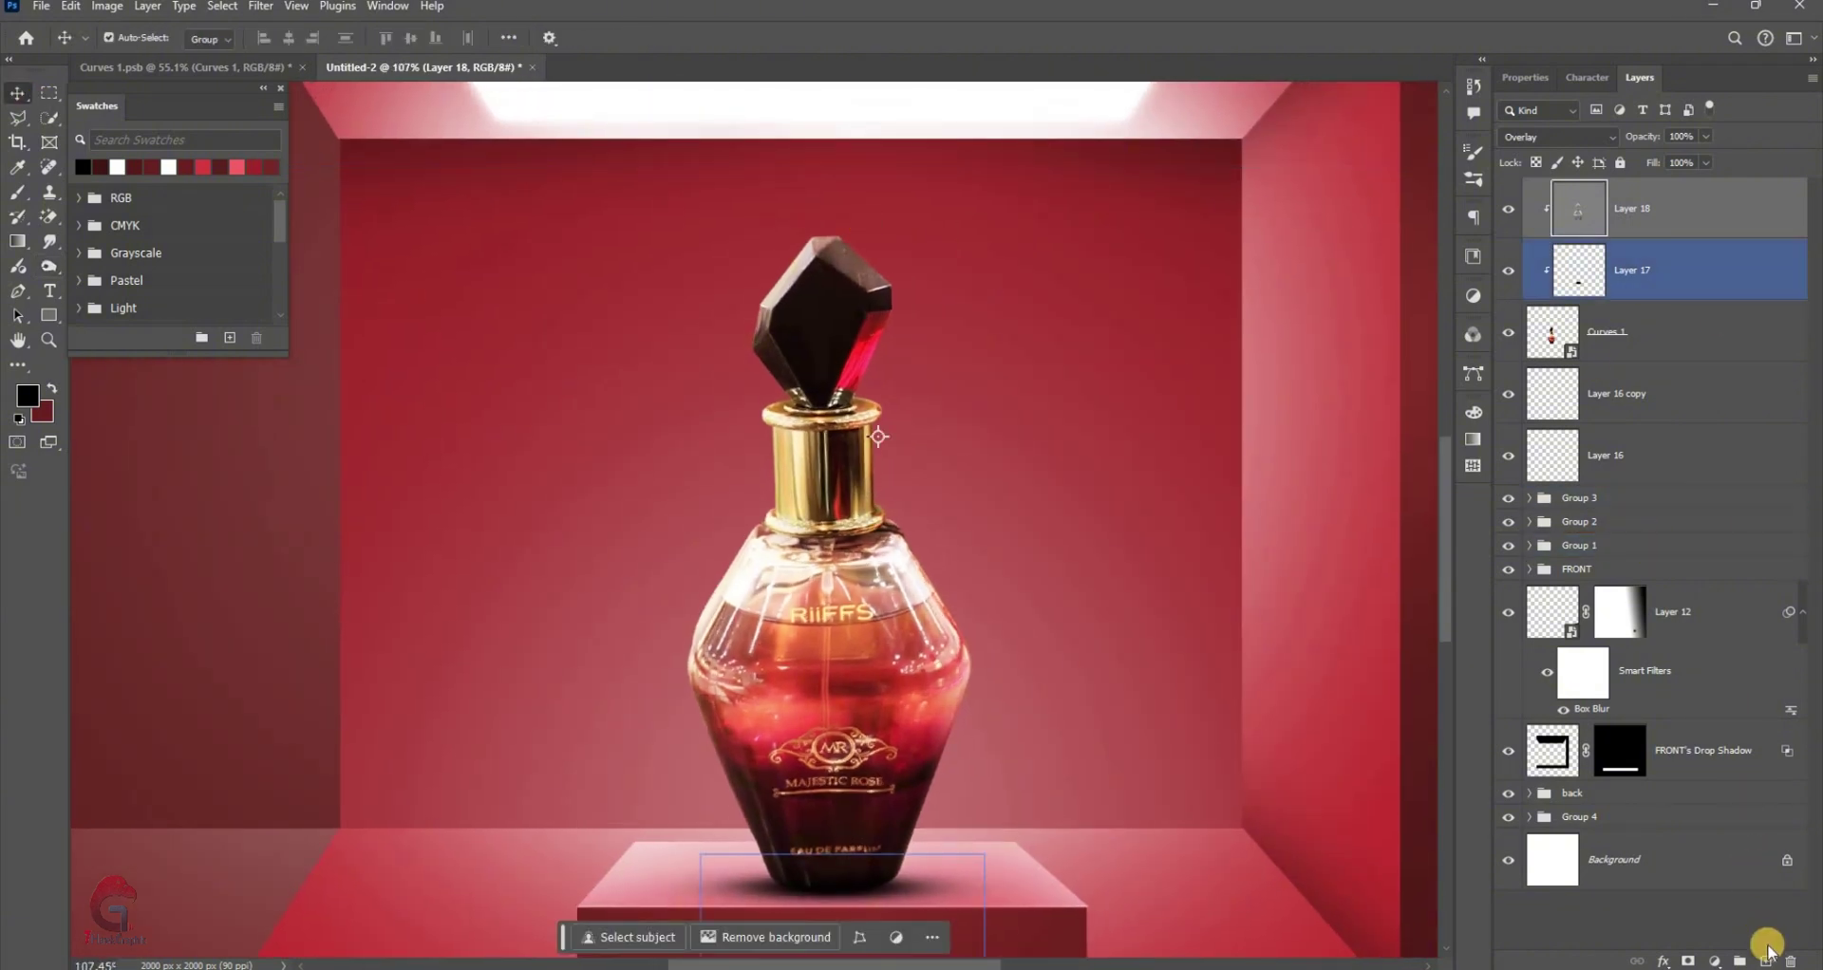
{"action": "key", "text": "ctrl+shift+alt+n"}
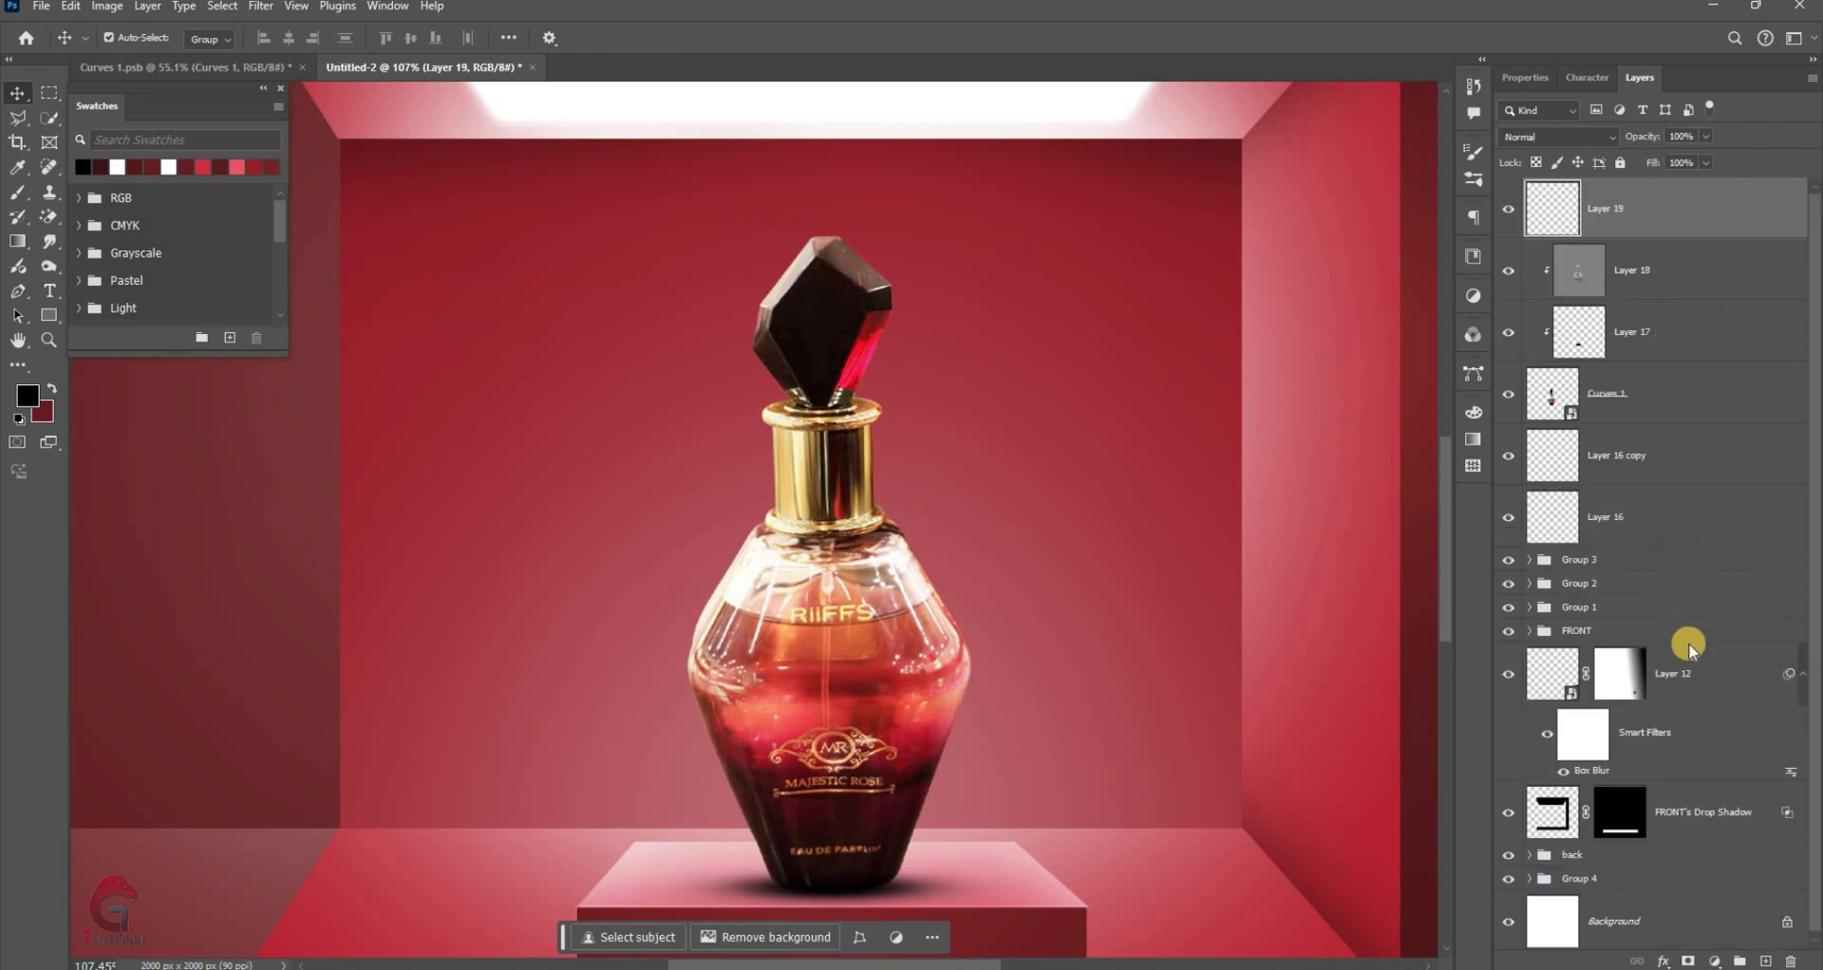
{"action": "right_click", "coordinate": [1690, 650]}
{"action": "left_click", "coordinate": [1669, 719]}
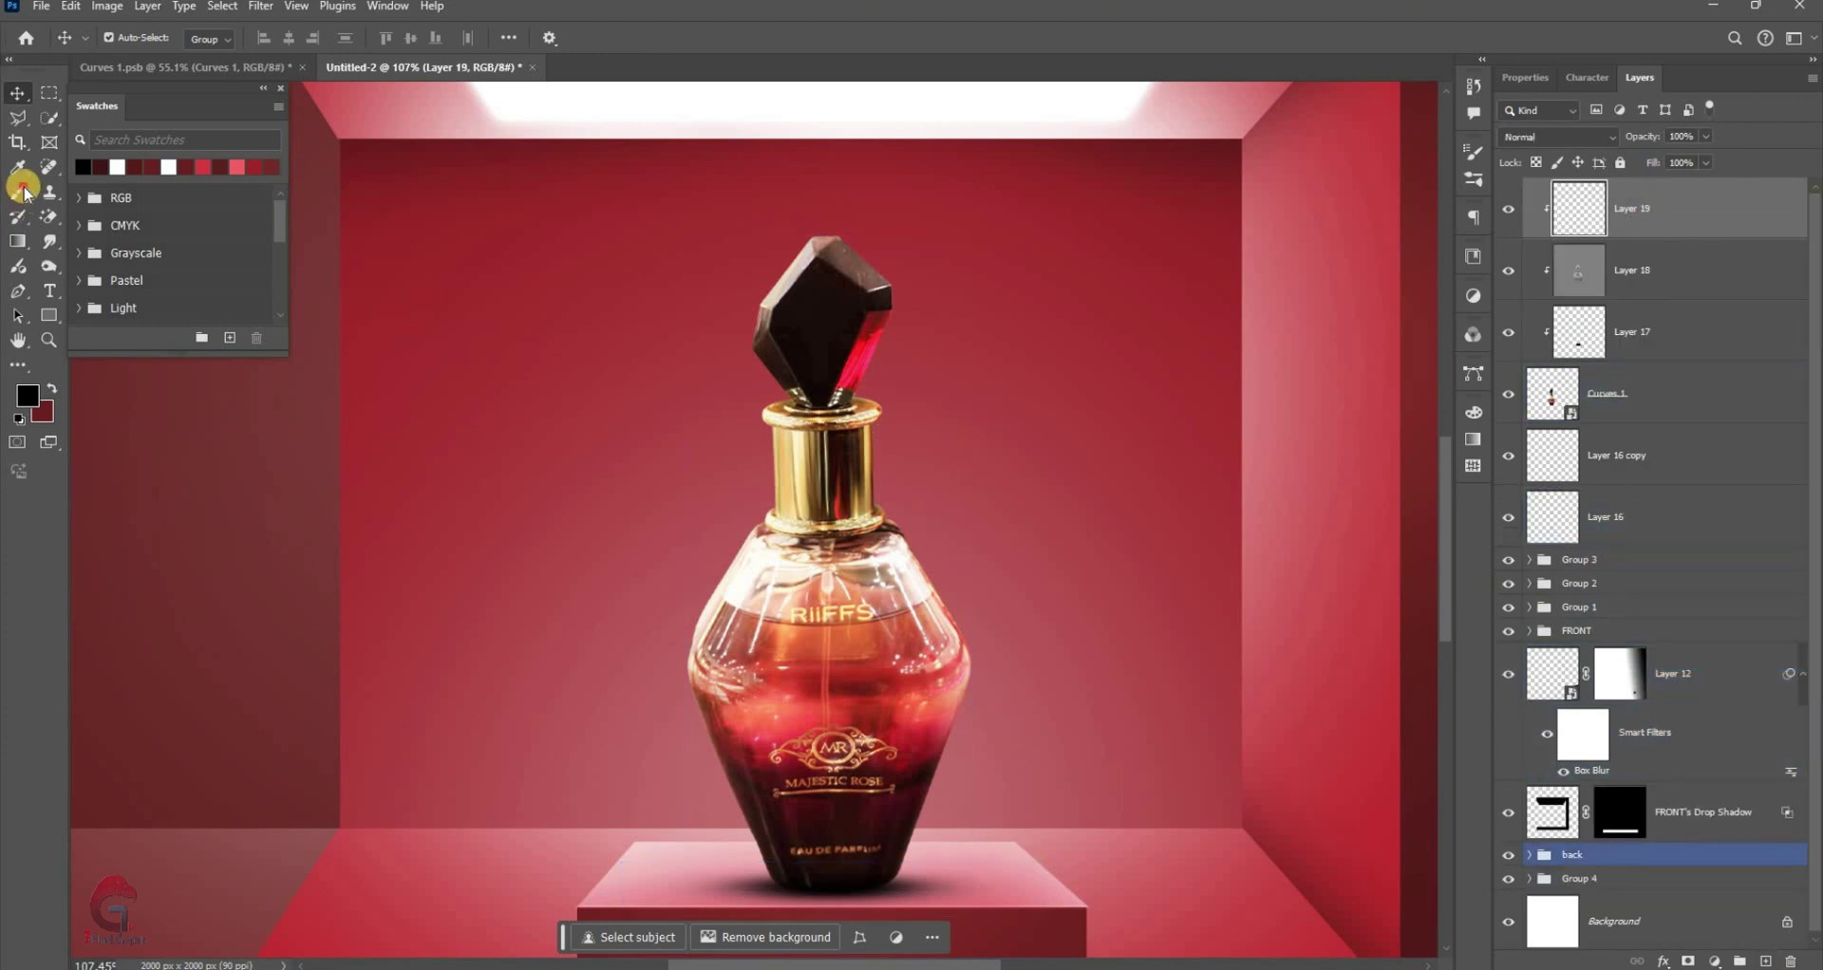
Pick the Brush tool with white as the painting colour and zoom back out over the scene
{"action": "left_click", "coordinate": [19, 192]}
{"action": "key", "text": "x"}
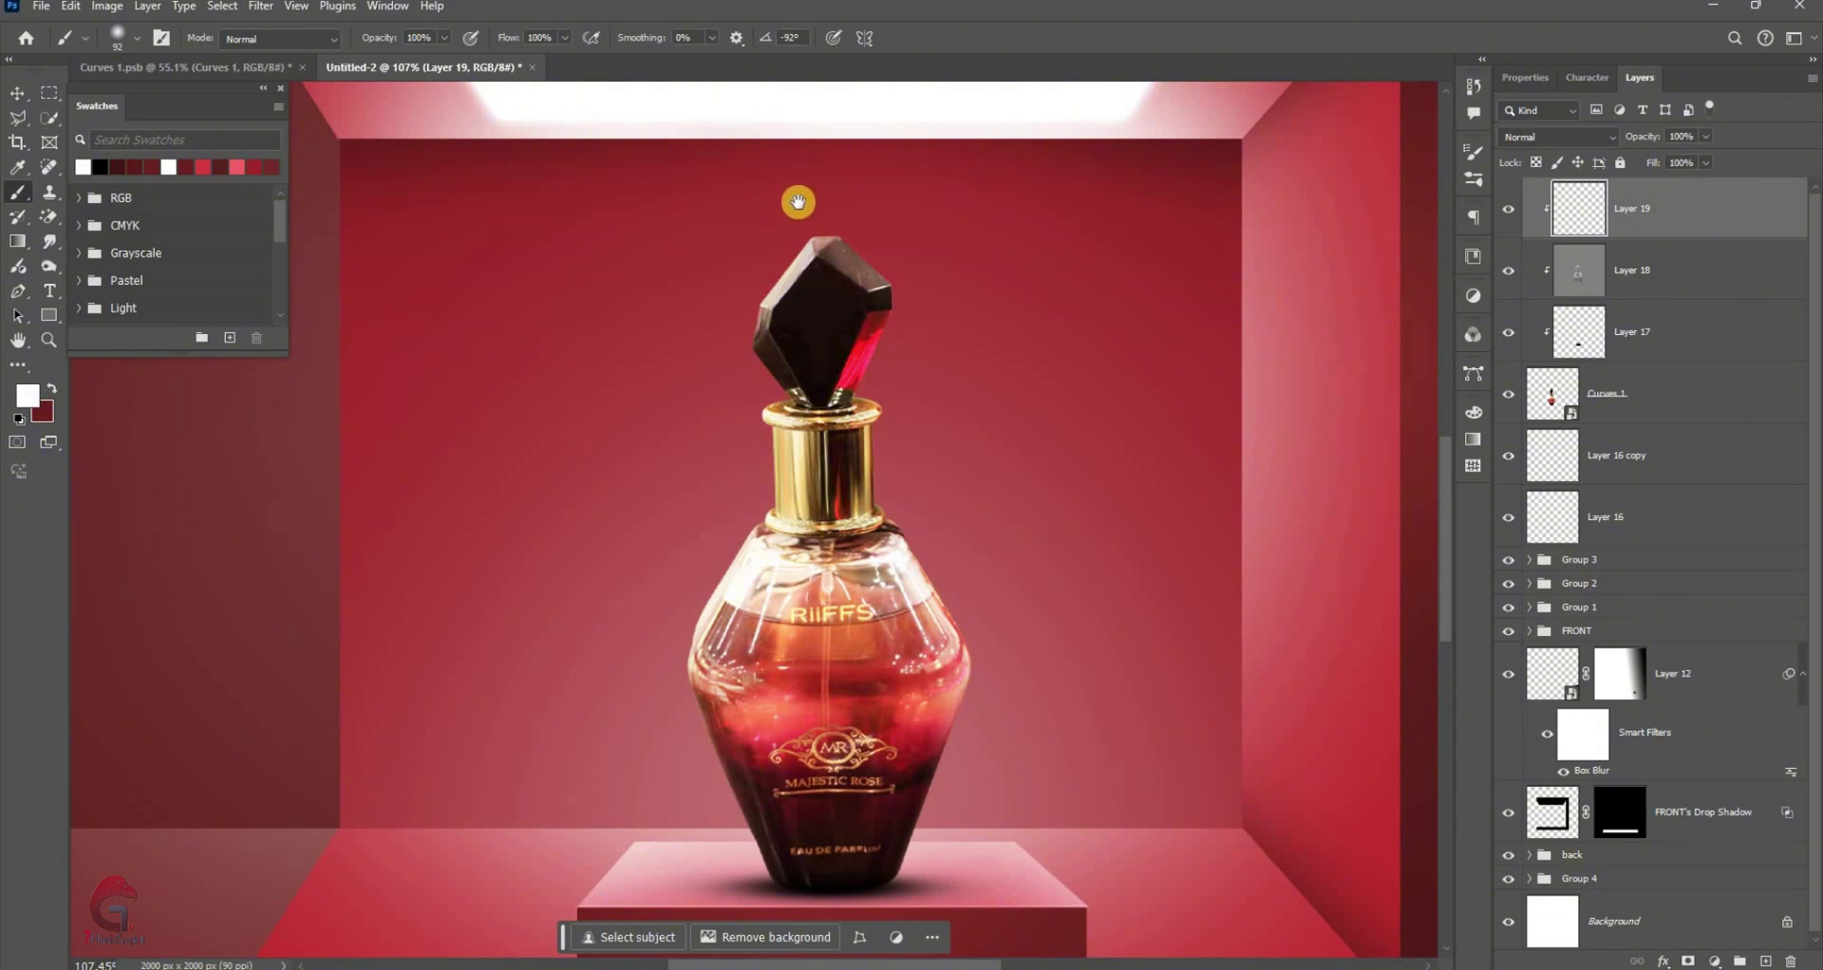
{"action": "scroll", "coordinate": [887, 342], "scroll_direction": "up", "scroll_amount": 2}
{"action": "scroll", "coordinate": [944, 375], "scroll_direction": "up", "scroll_amount": 1}
{"action": "scroll", "coordinate": [931, 378], "scroll_direction": "up", "scroll_amount": 1}
{"action": "scroll", "coordinate": [931, 378], "scroll_direction": "up", "scroll_amount": 2}
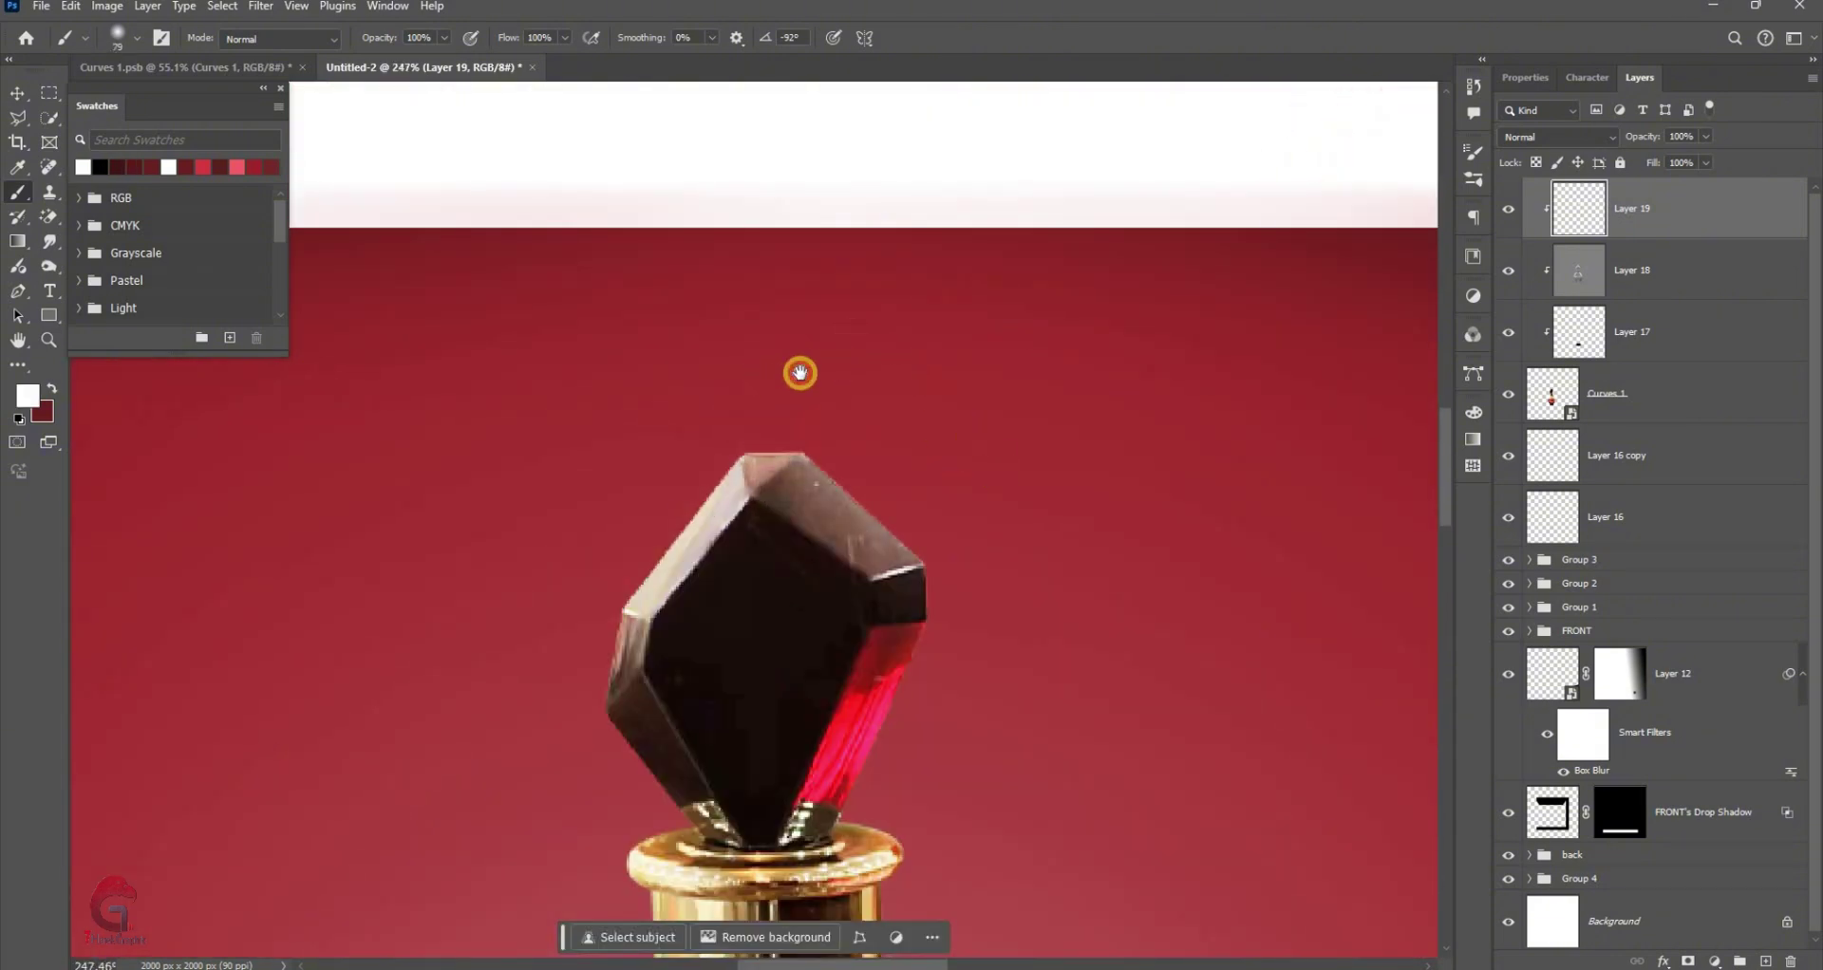
{"action": "scroll", "coordinate": [702, 340], "scroll_direction": "left", "scroll_amount": 1}
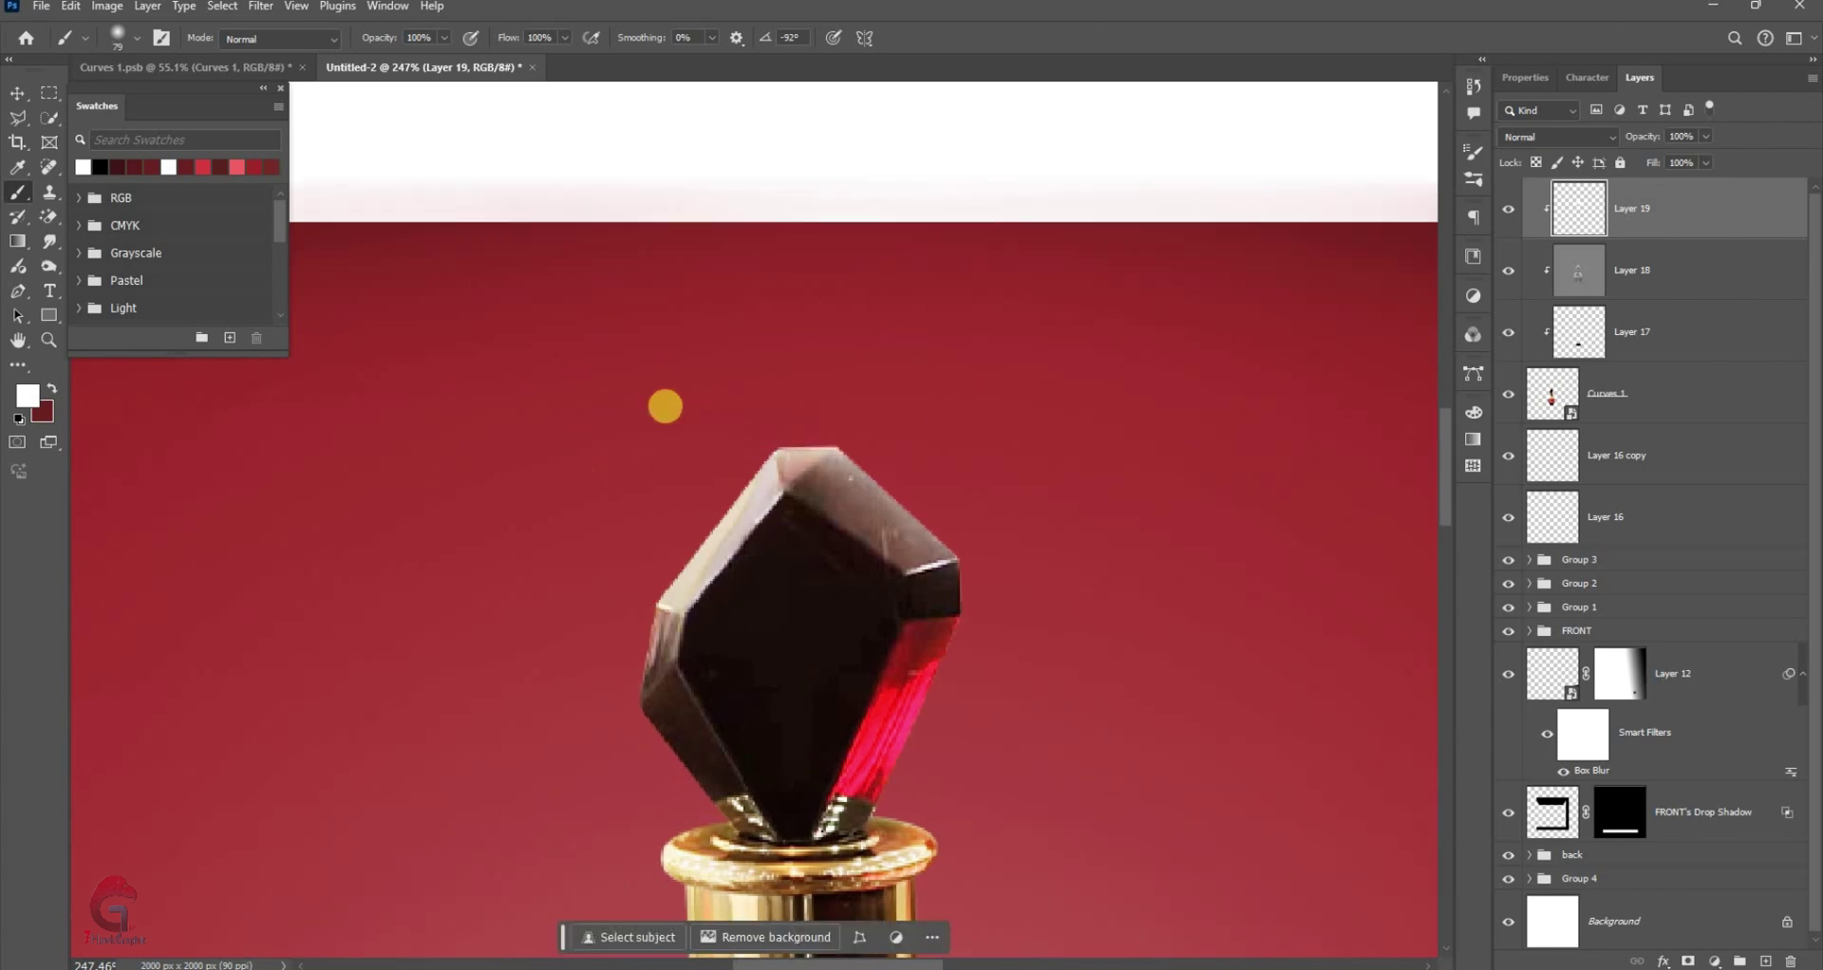
{"action": "scroll", "coordinate": [666, 407], "scroll_direction": "down", "scroll_amount": 3}
{"action": "scroll", "coordinate": [960, 469], "scroll_direction": "up", "scroll_amount": 2}
{"action": "scroll", "coordinate": [512, 477], "scroll_direction": "up", "scroll_amount": 1}
{"action": "scroll", "coordinate": [321, 782], "scroll_direction": "down", "scroll_amount": 2}
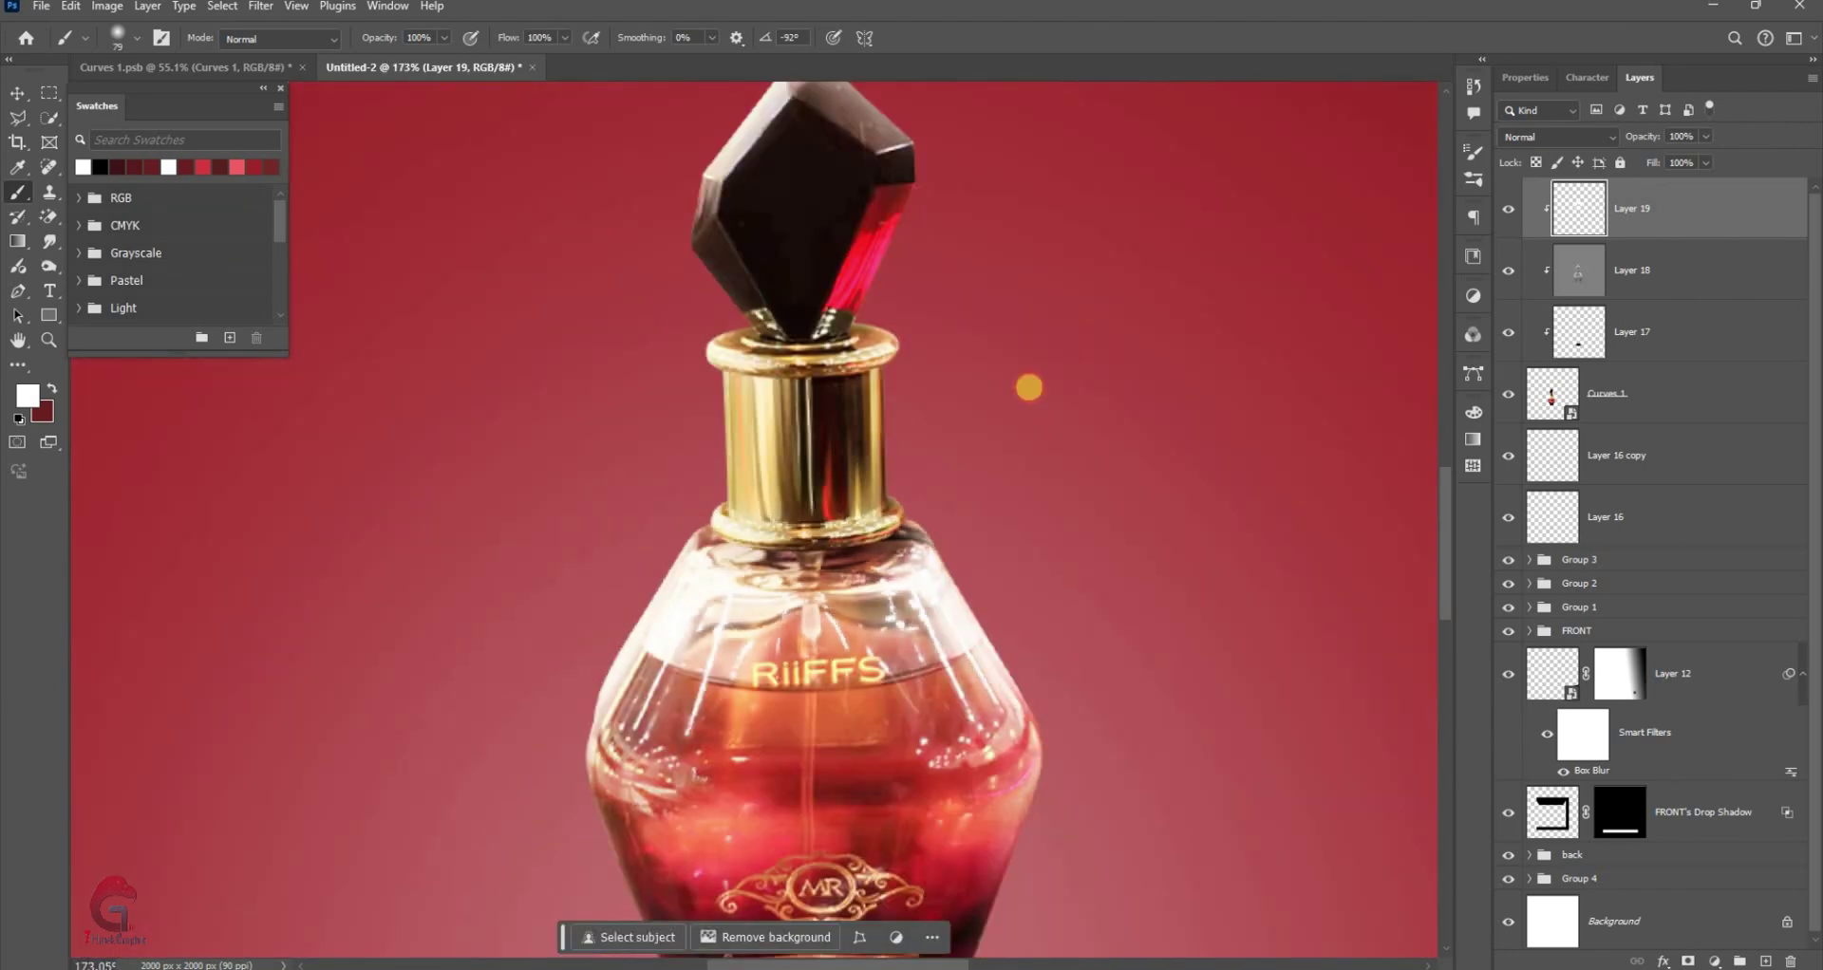
{"action": "scroll", "coordinate": [1029, 387], "scroll_direction": "down", "scroll_amount": 3}
Add a Curves adjustment above Group 3 with a shadow point and a highlight point
{"action": "key", "text": "v"}
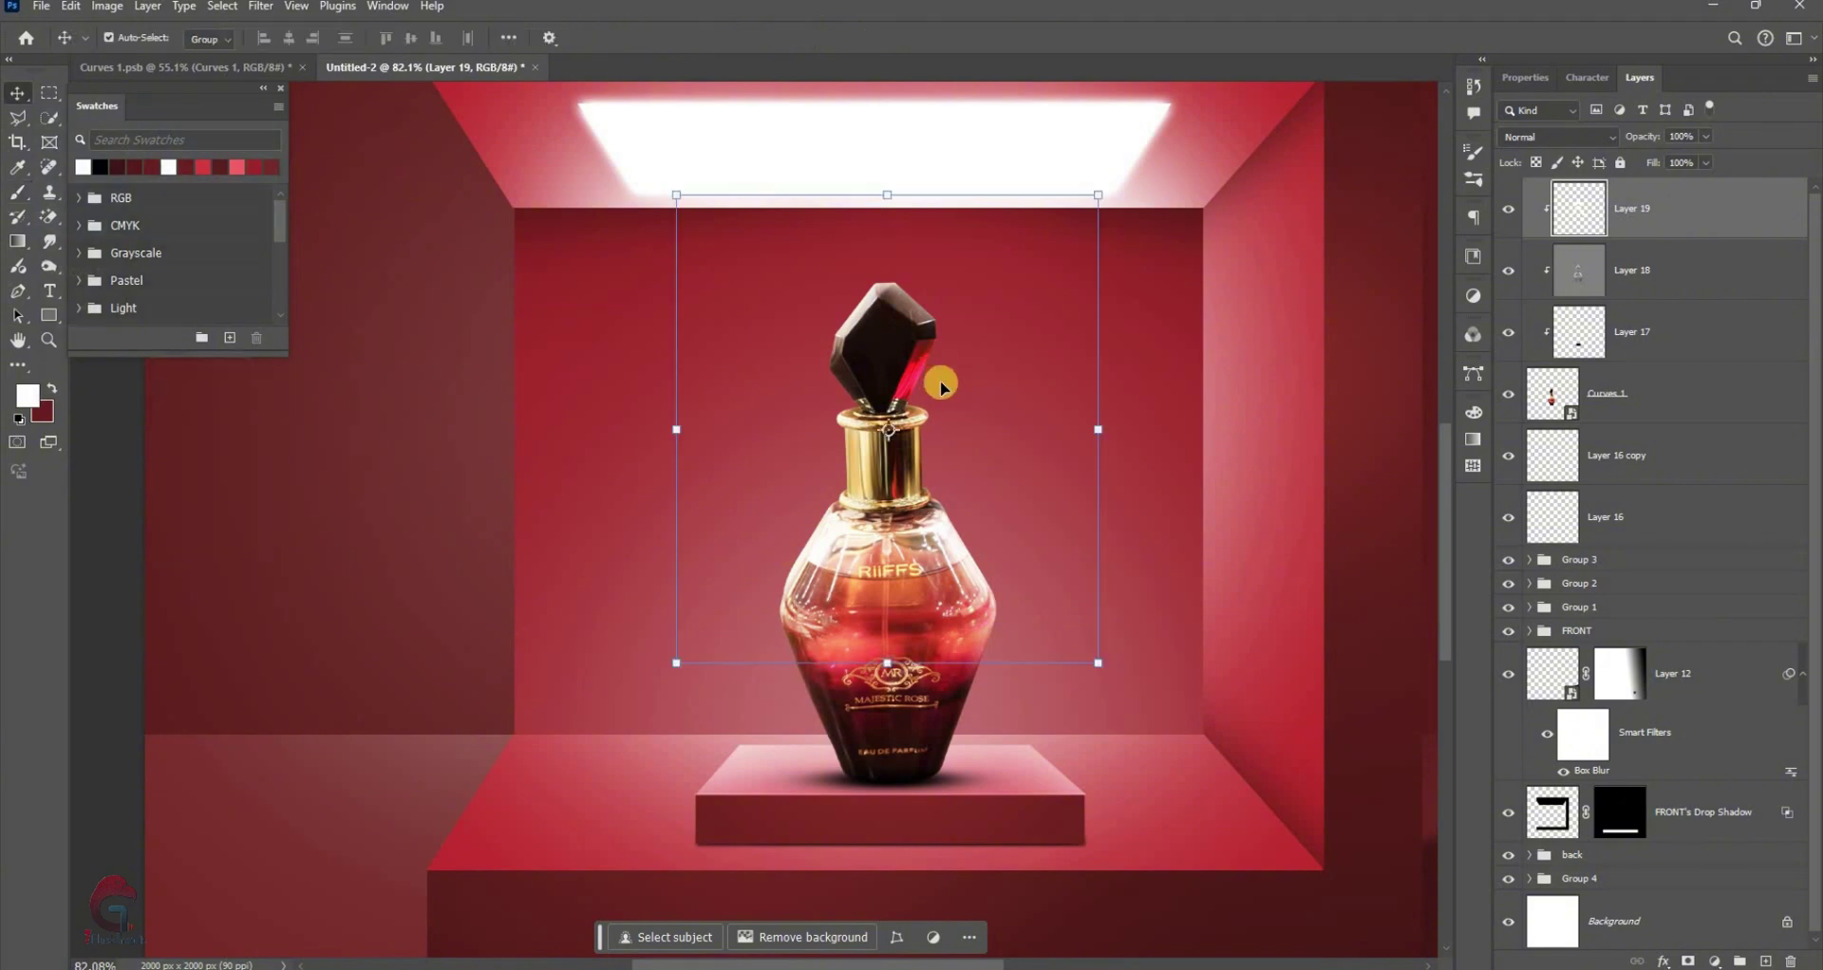
{"action": "left_click", "coordinate": [959, 442]}
{"action": "key", "text": "ctrl+0"}
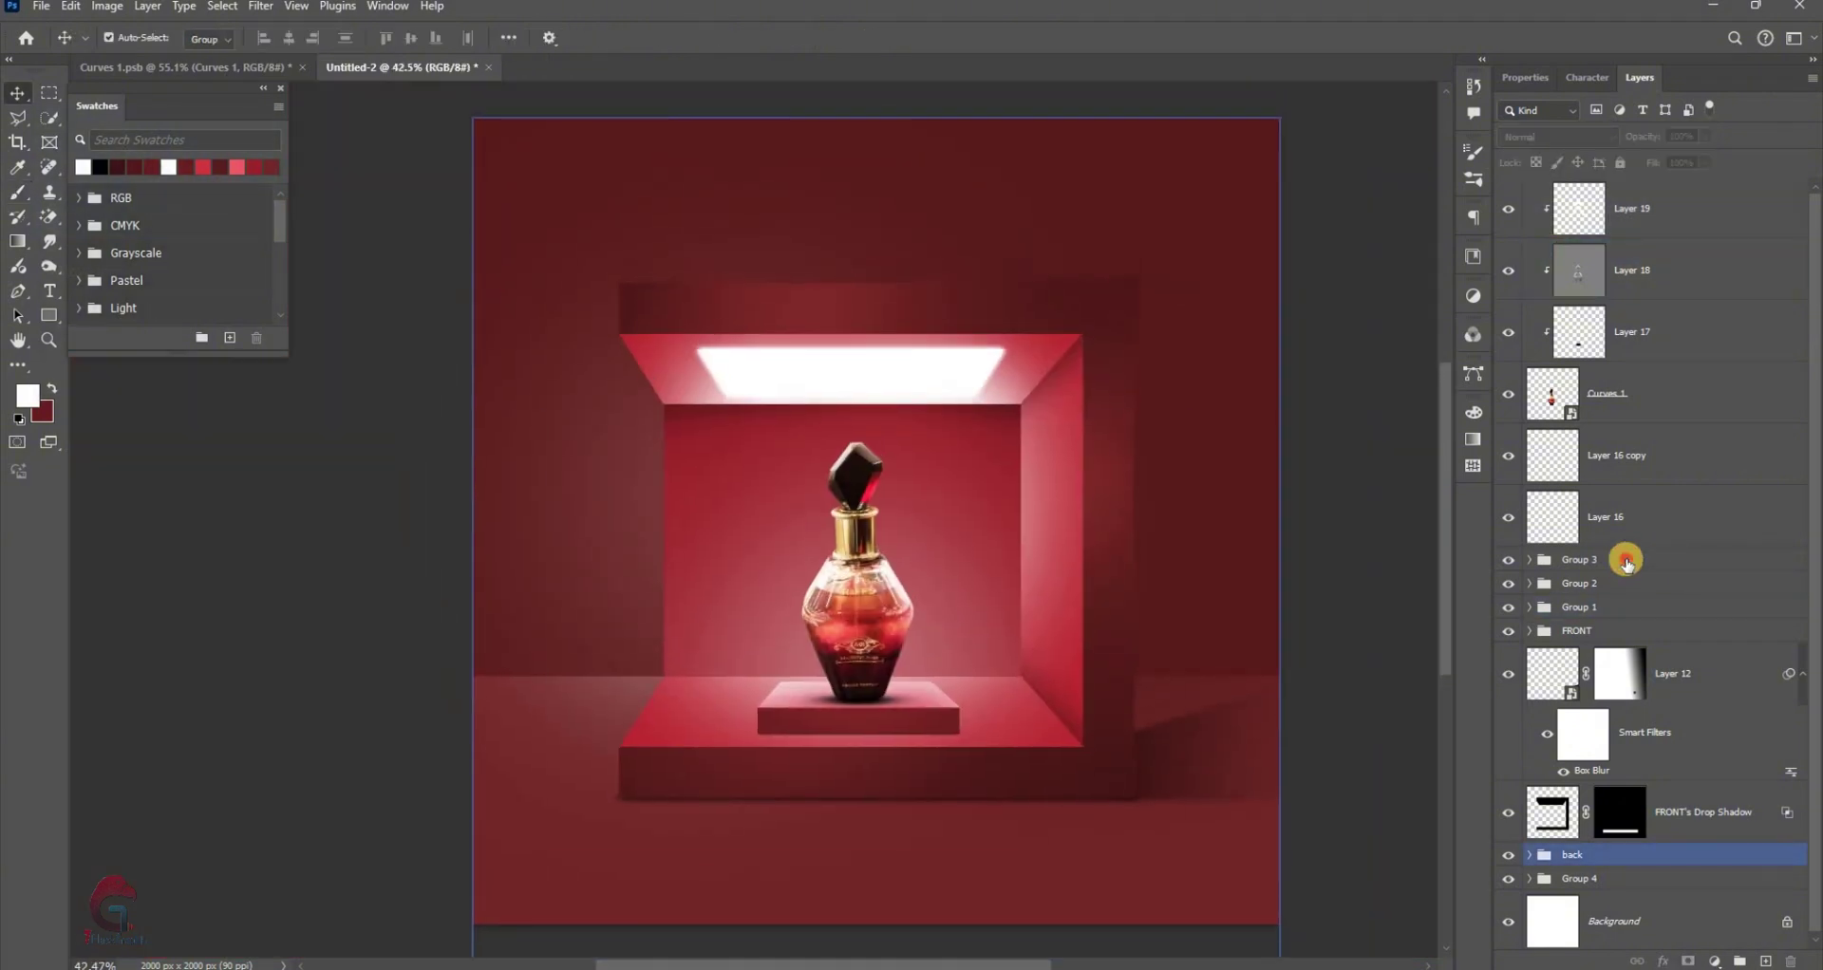
{"action": "left_click", "coordinate": [1599, 559]}
{"action": "left_click", "coordinate": [1715, 959]}
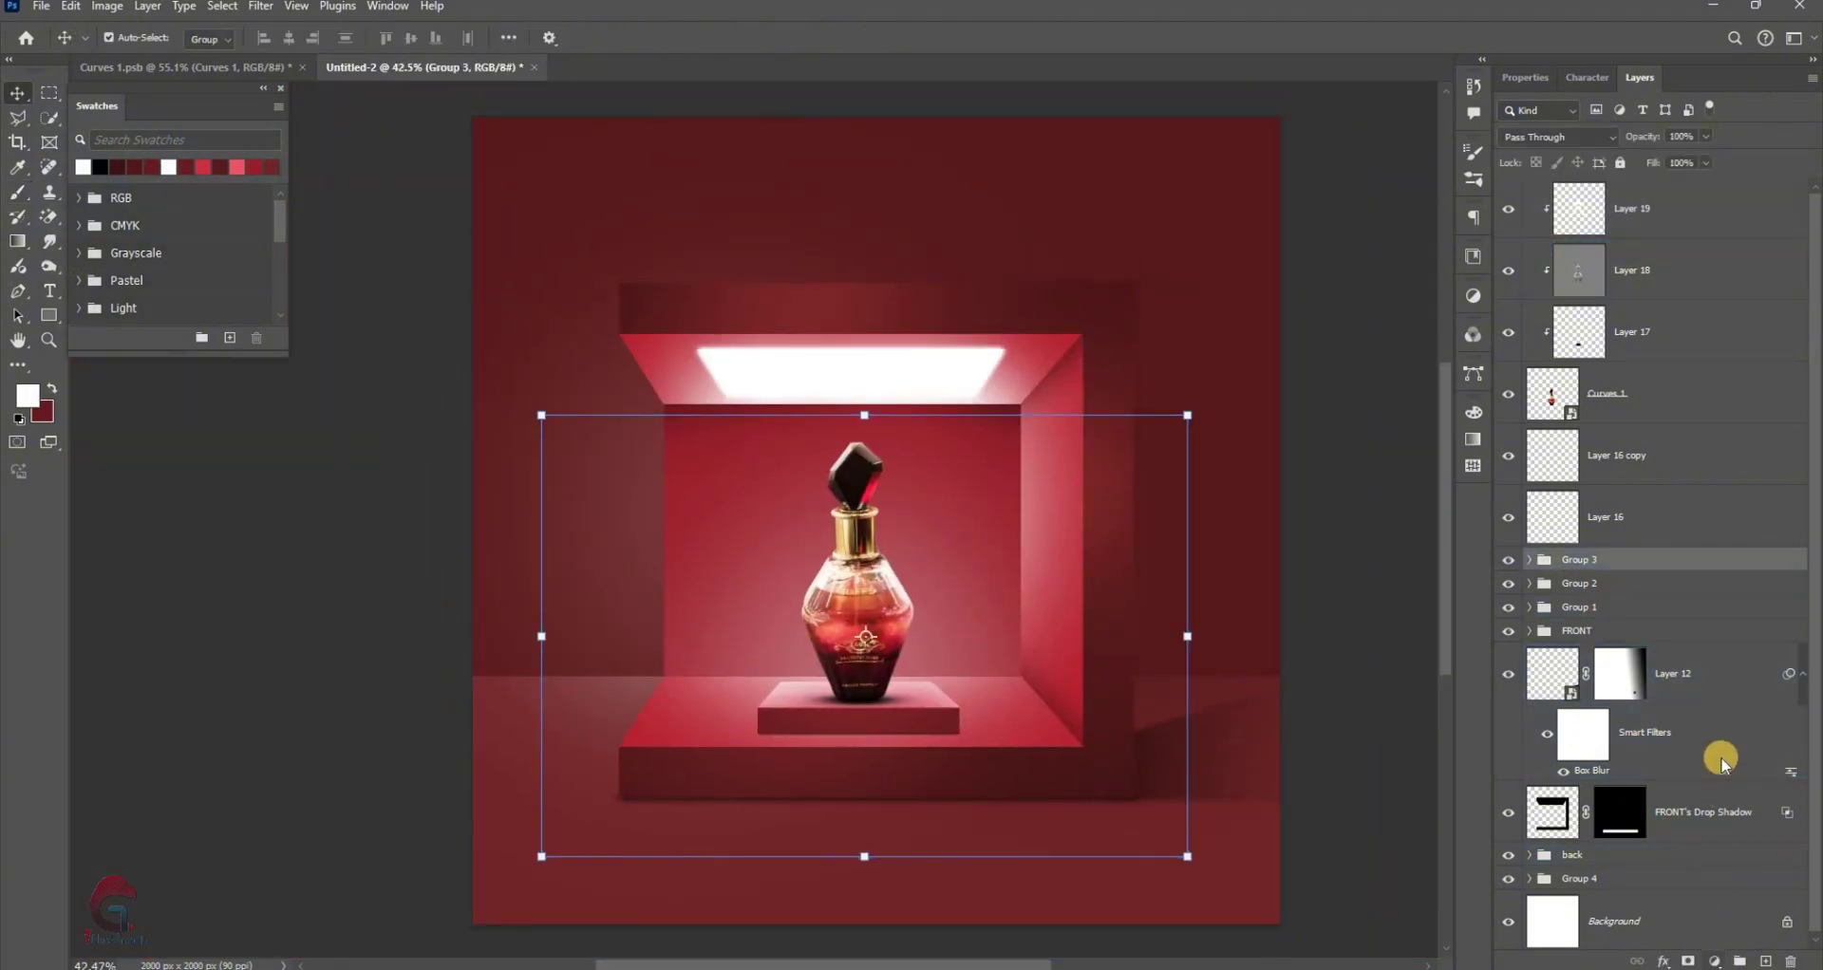
{"action": "left_click", "coordinate": [1703, 719]}
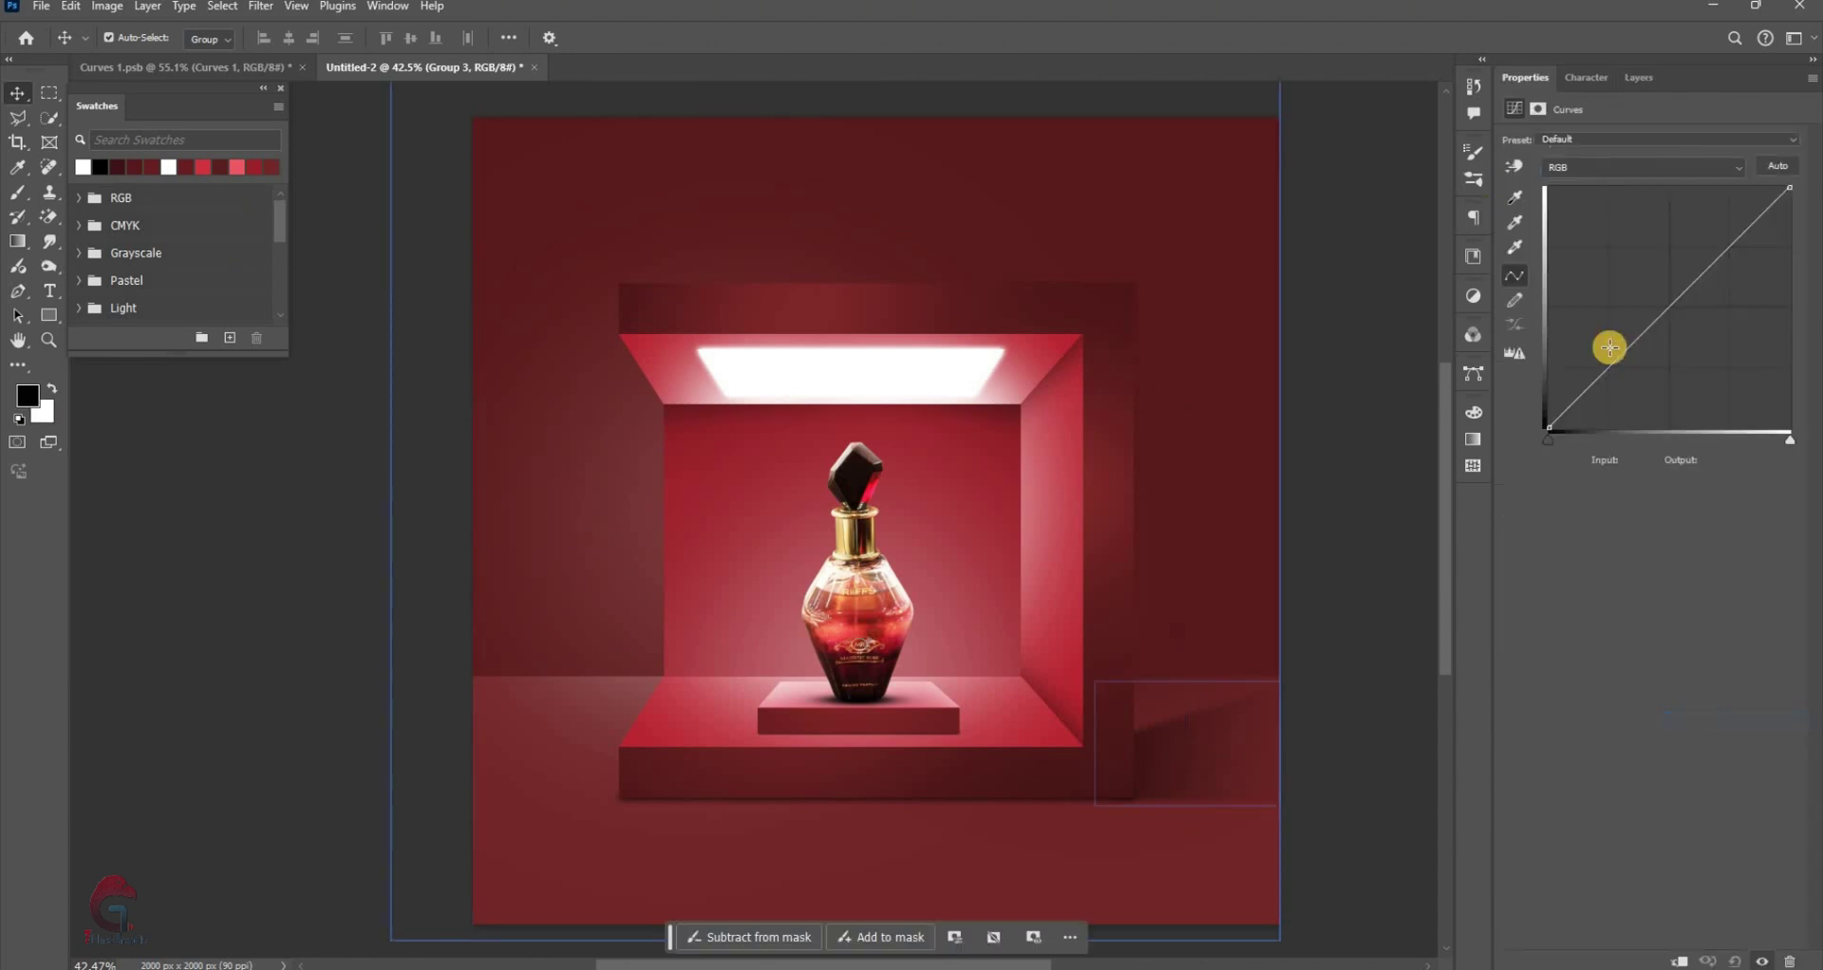
{"action": "left_click_drag", "start_coordinate": [1609, 367], "coordinate": [1608, 375]}
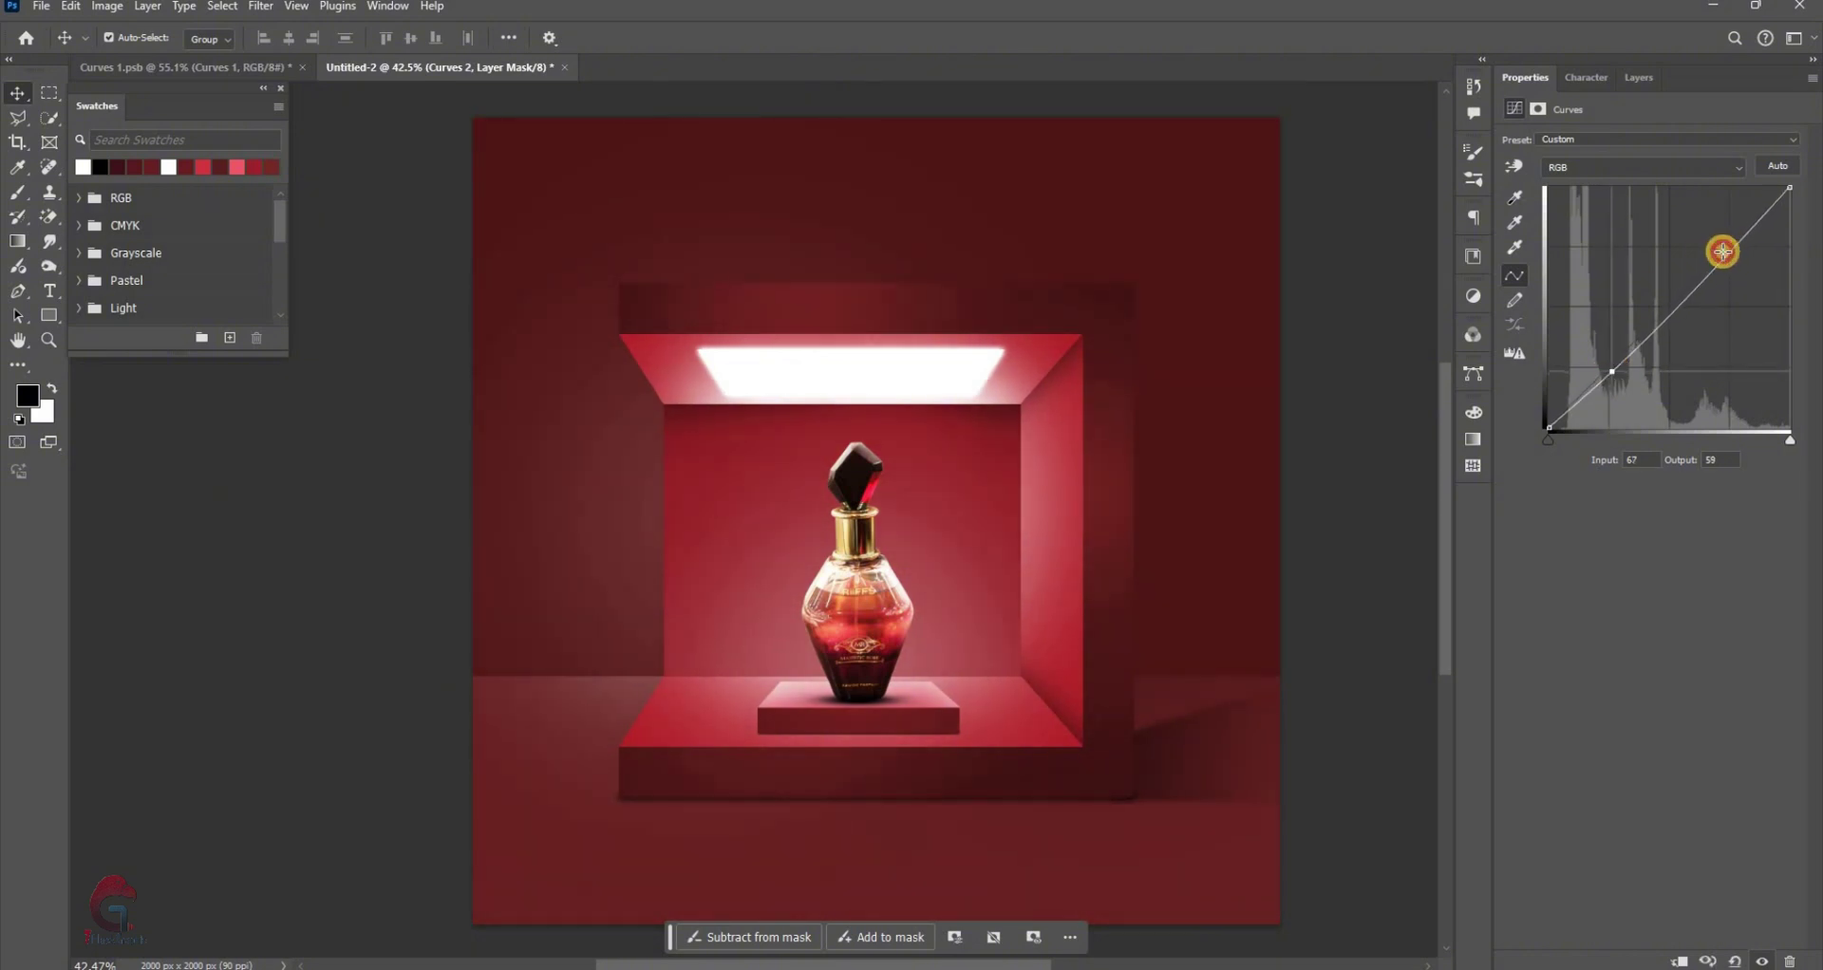
{"action": "left_click_drag", "start_coordinate": [1722, 252], "coordinate": [1714, 258]}
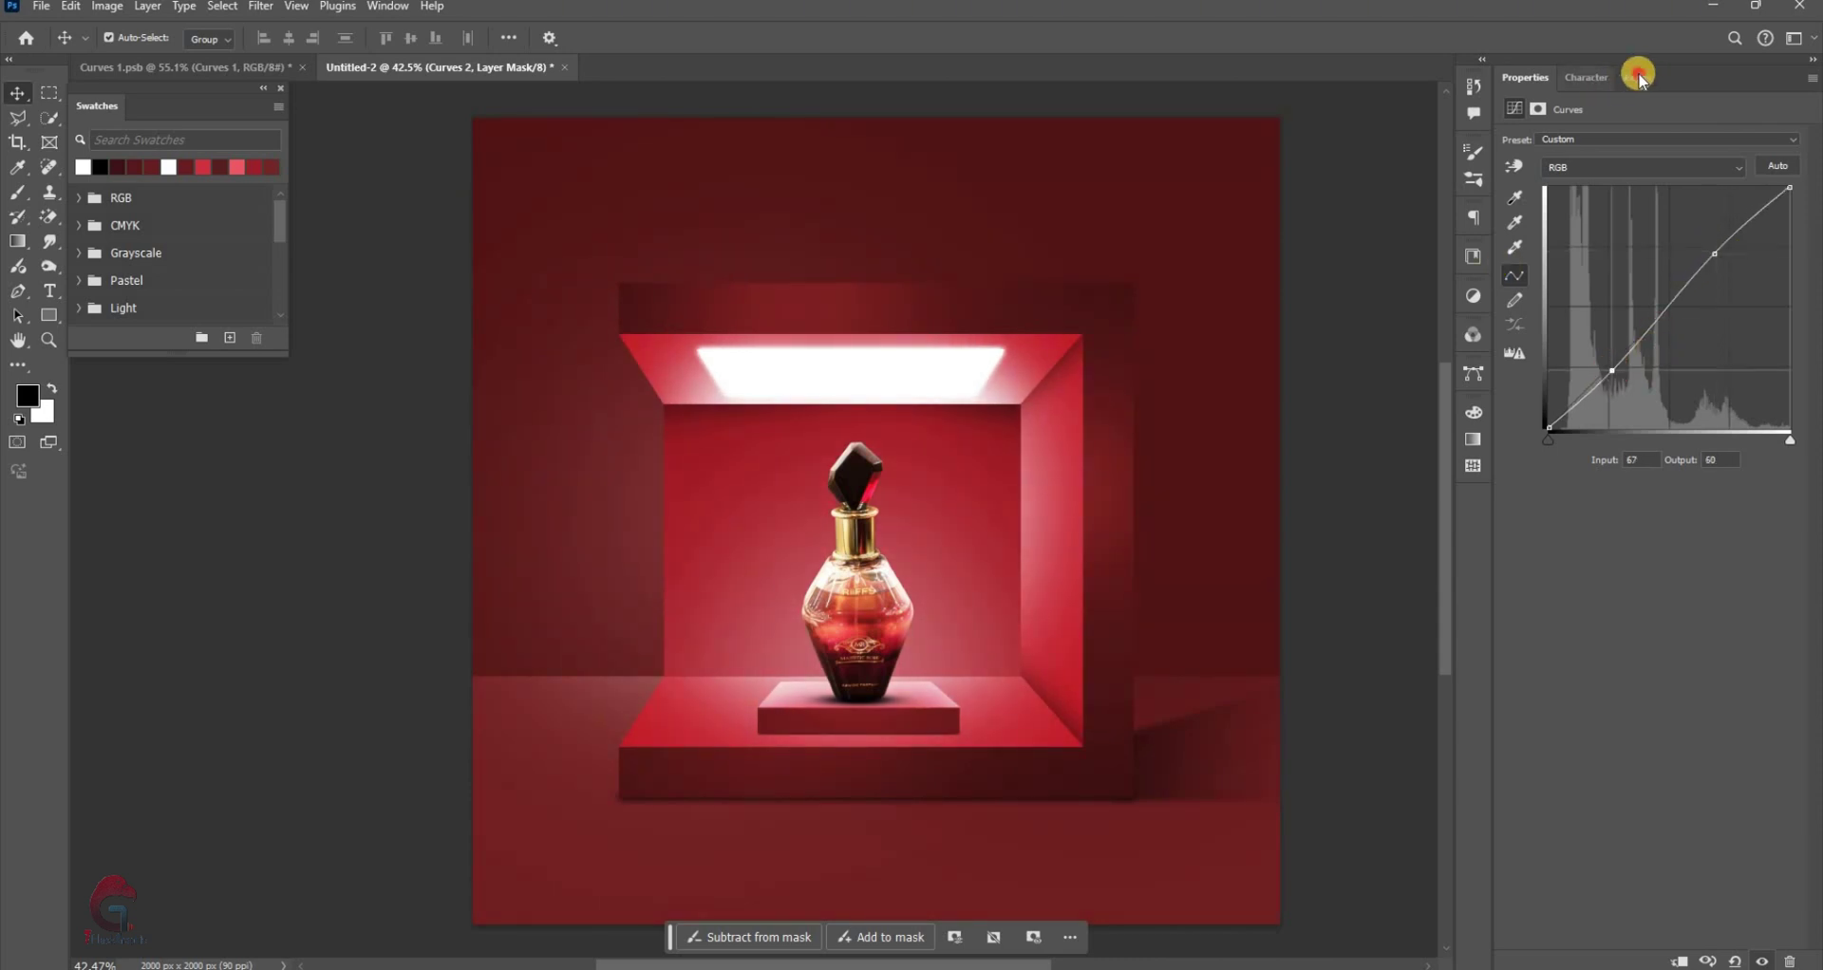
{"action": "key", "text": "F7"}
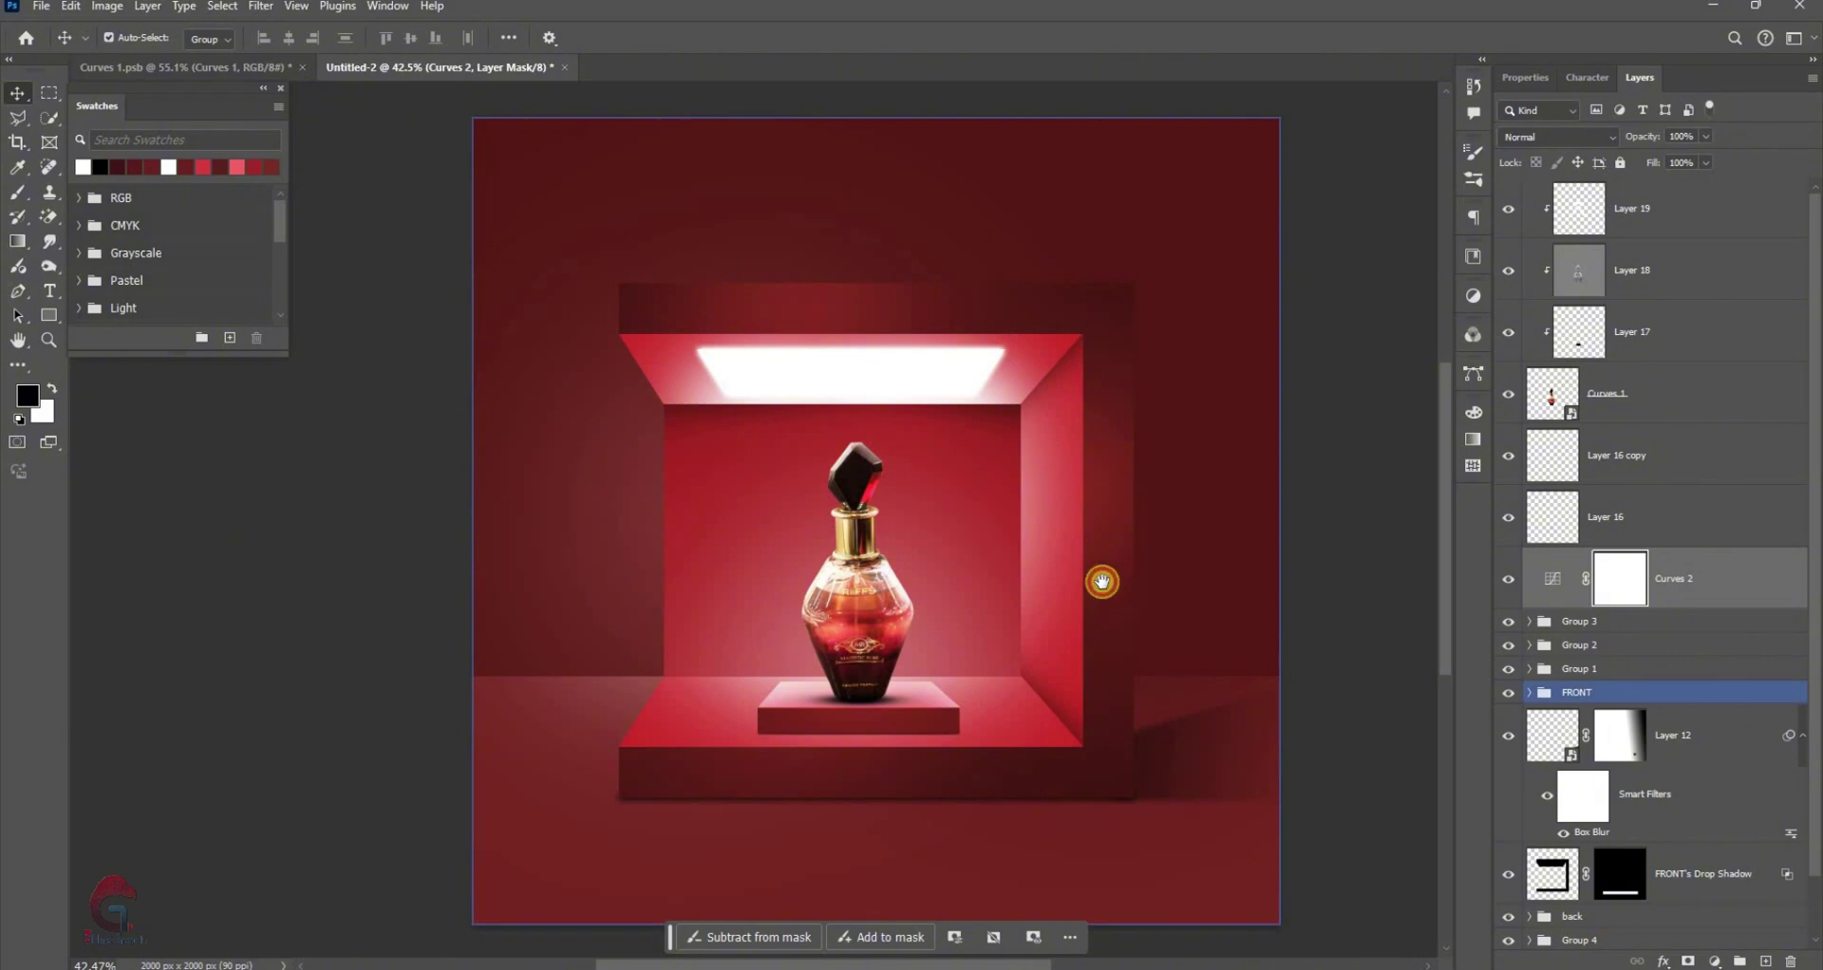
Select the Curves 2 adjustment layer and step the selection up the layer stack
{"action": "left_click_drag", "start_coordinate": [1101, 581], "coordinate": [1069, 585]}
{"action": "left_click", "coordinate": [1507, 579]}
{"action": "left_click", "coordinate": [1696, 586]}
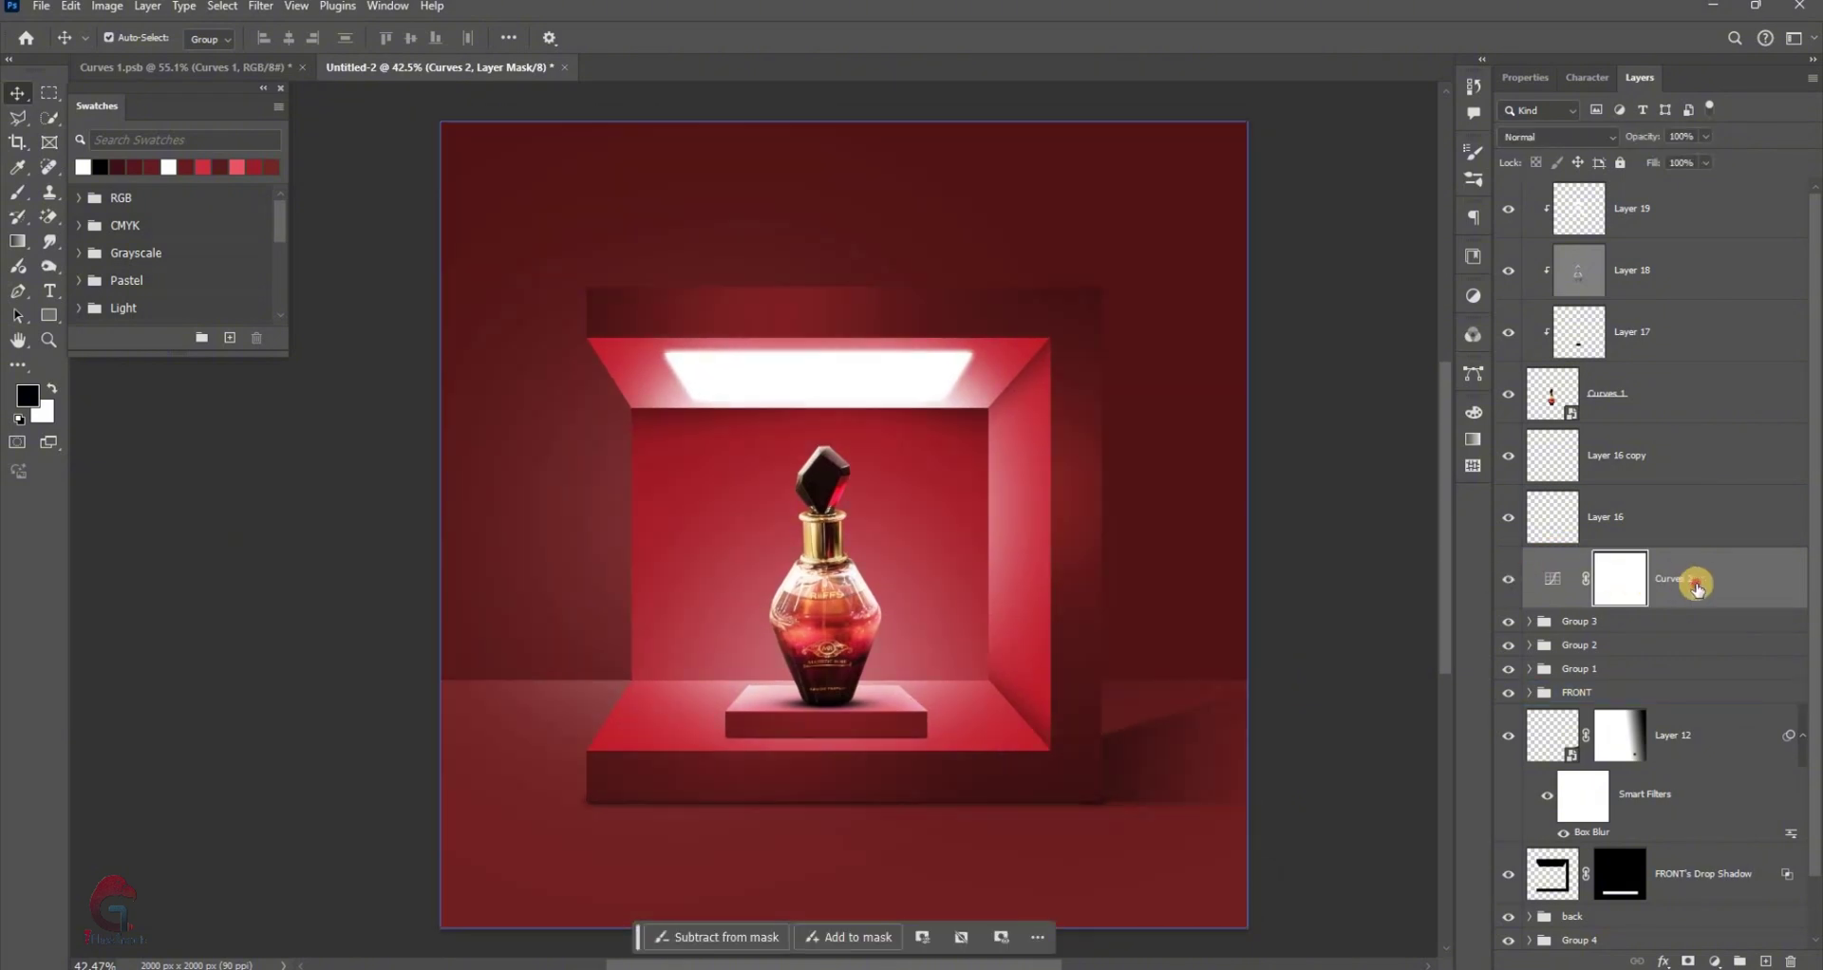
{"action": "left_click", "coordinate": [1624, 135]}
{"action": "key", "text": "alt+bracketright"}
{"action": "key", "text": "alt+bracketright"}
{"action": "key", "text": "alt+bracketright"}
{"action": "key", "text": "alt+bracketright"}
{"action": "key", "text": "alt+bracketright"}
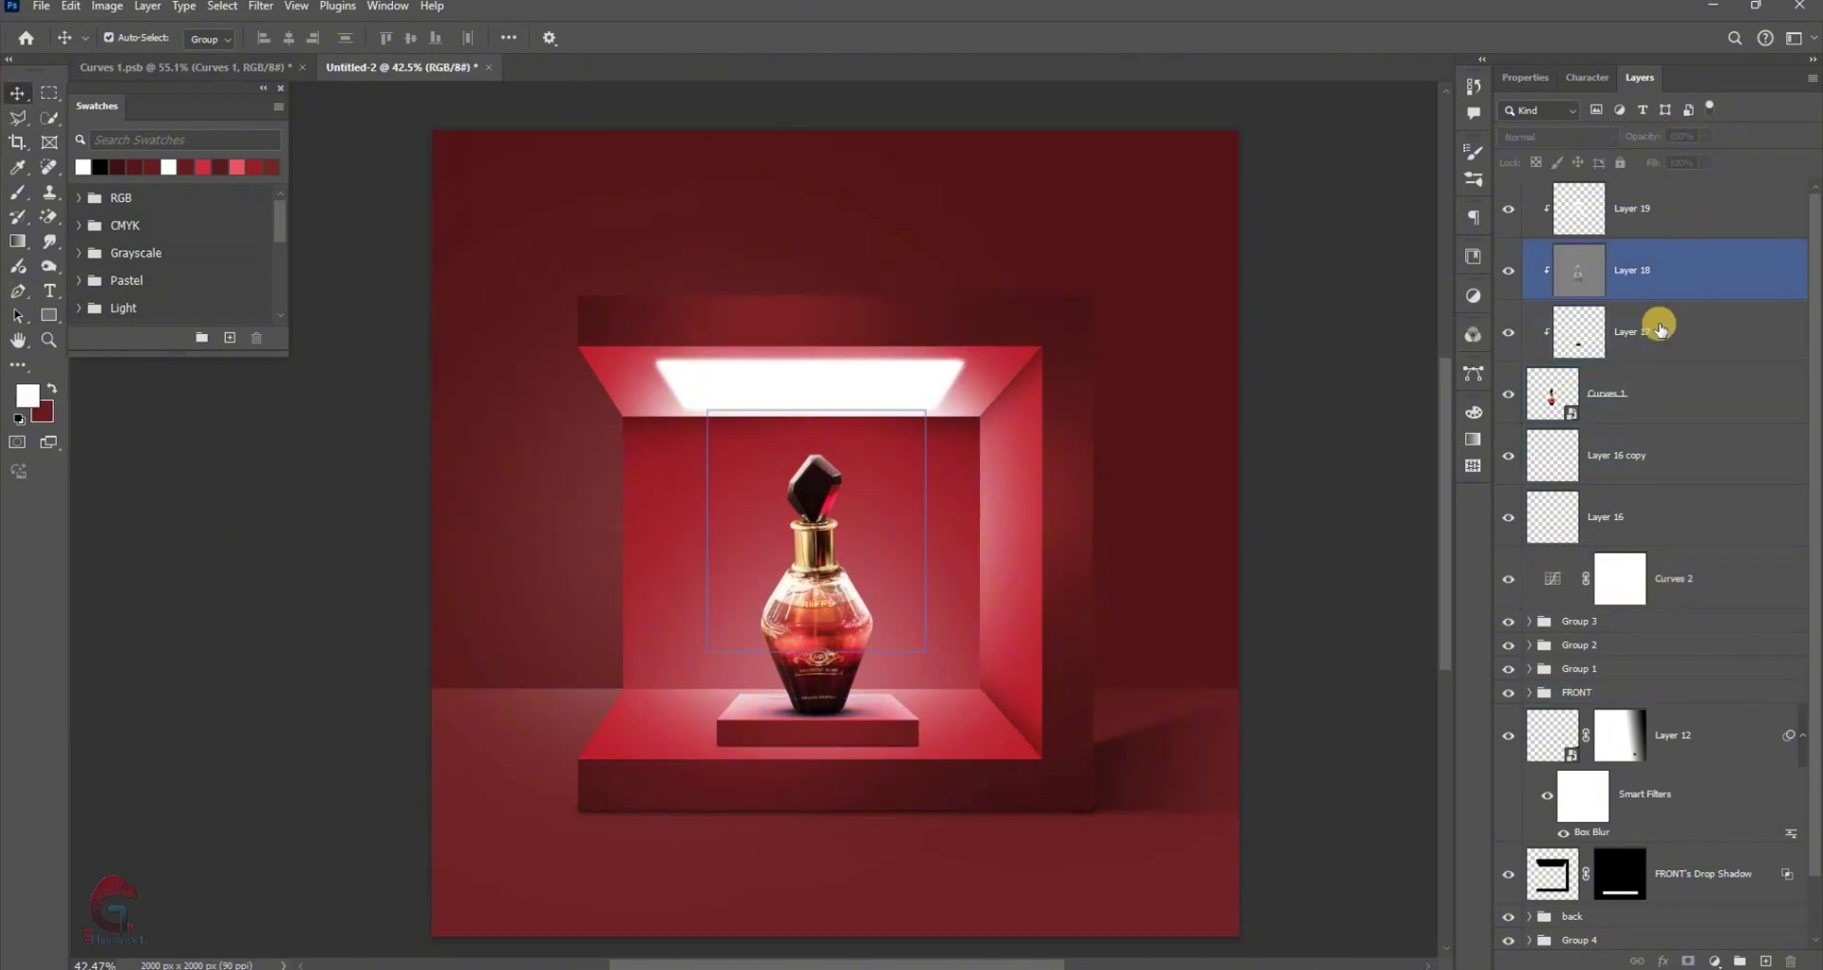
{"action": "key", "text": "alt+bracketright"}
{"action": "left_click", "coordinate": [1725, 604]}
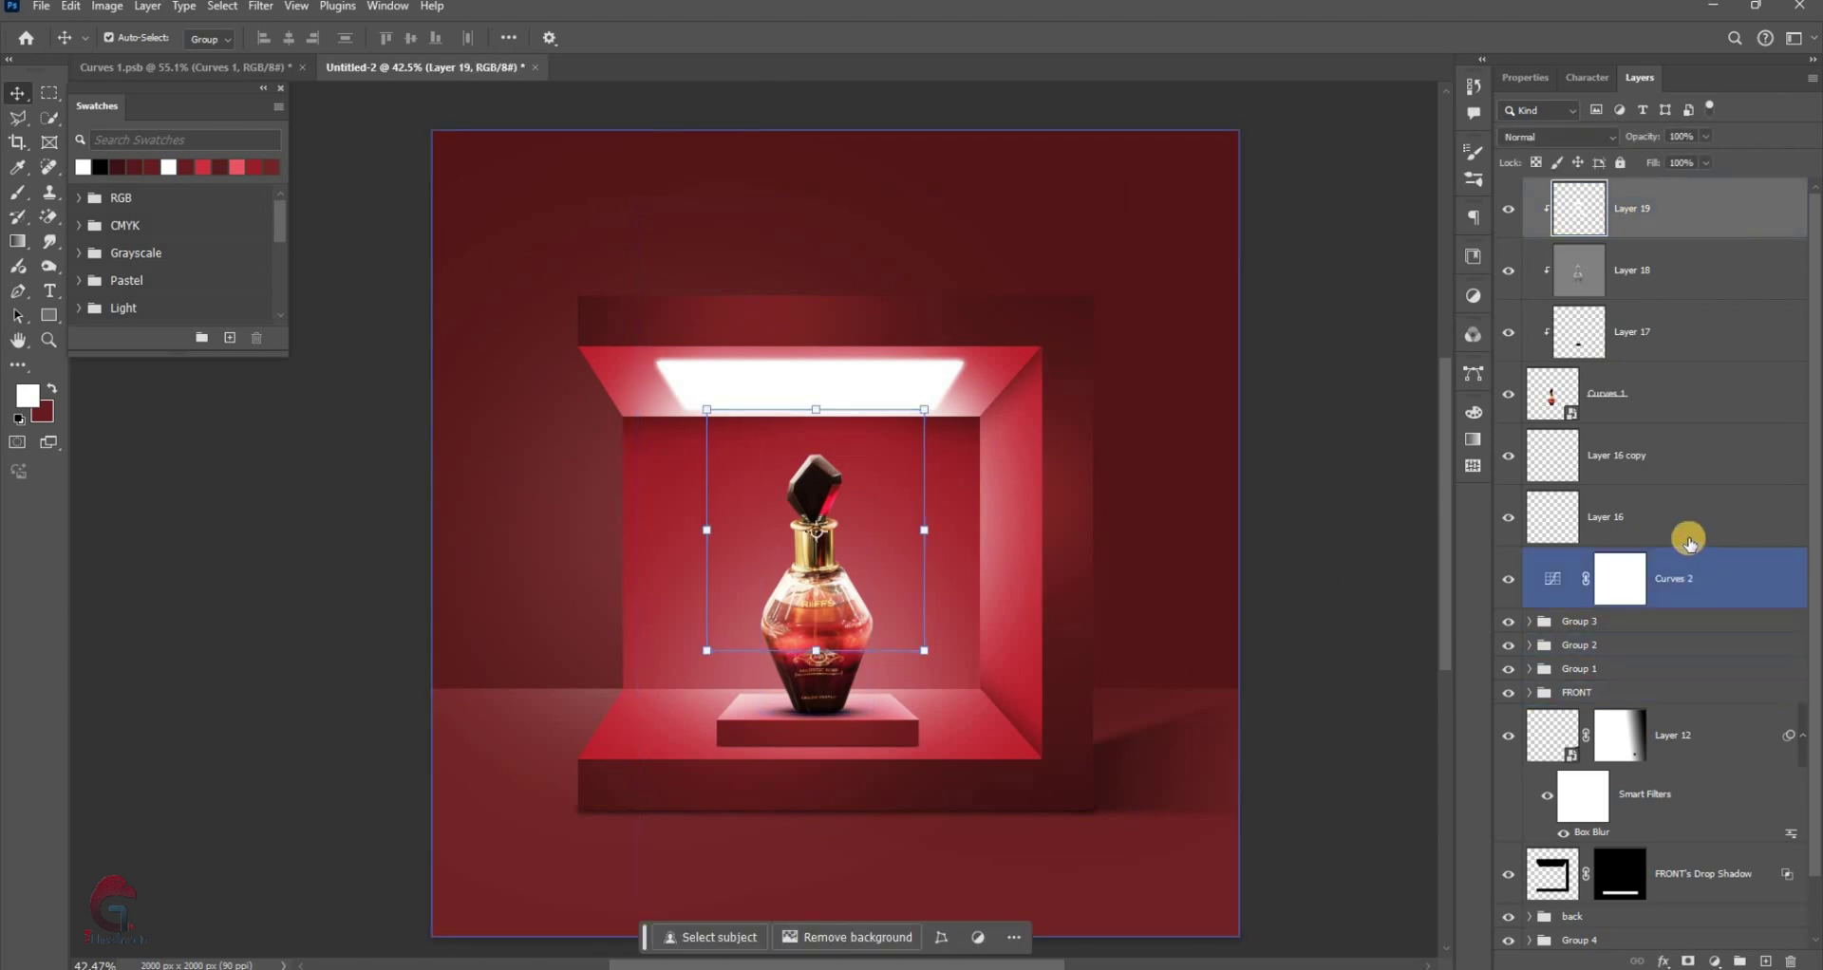
Group Layer 16 through Layer 19 into Group 5, then switch to Curves 1.psb
{"action": "left_click", "coordinate": [1684, 528], "text": "shift"}
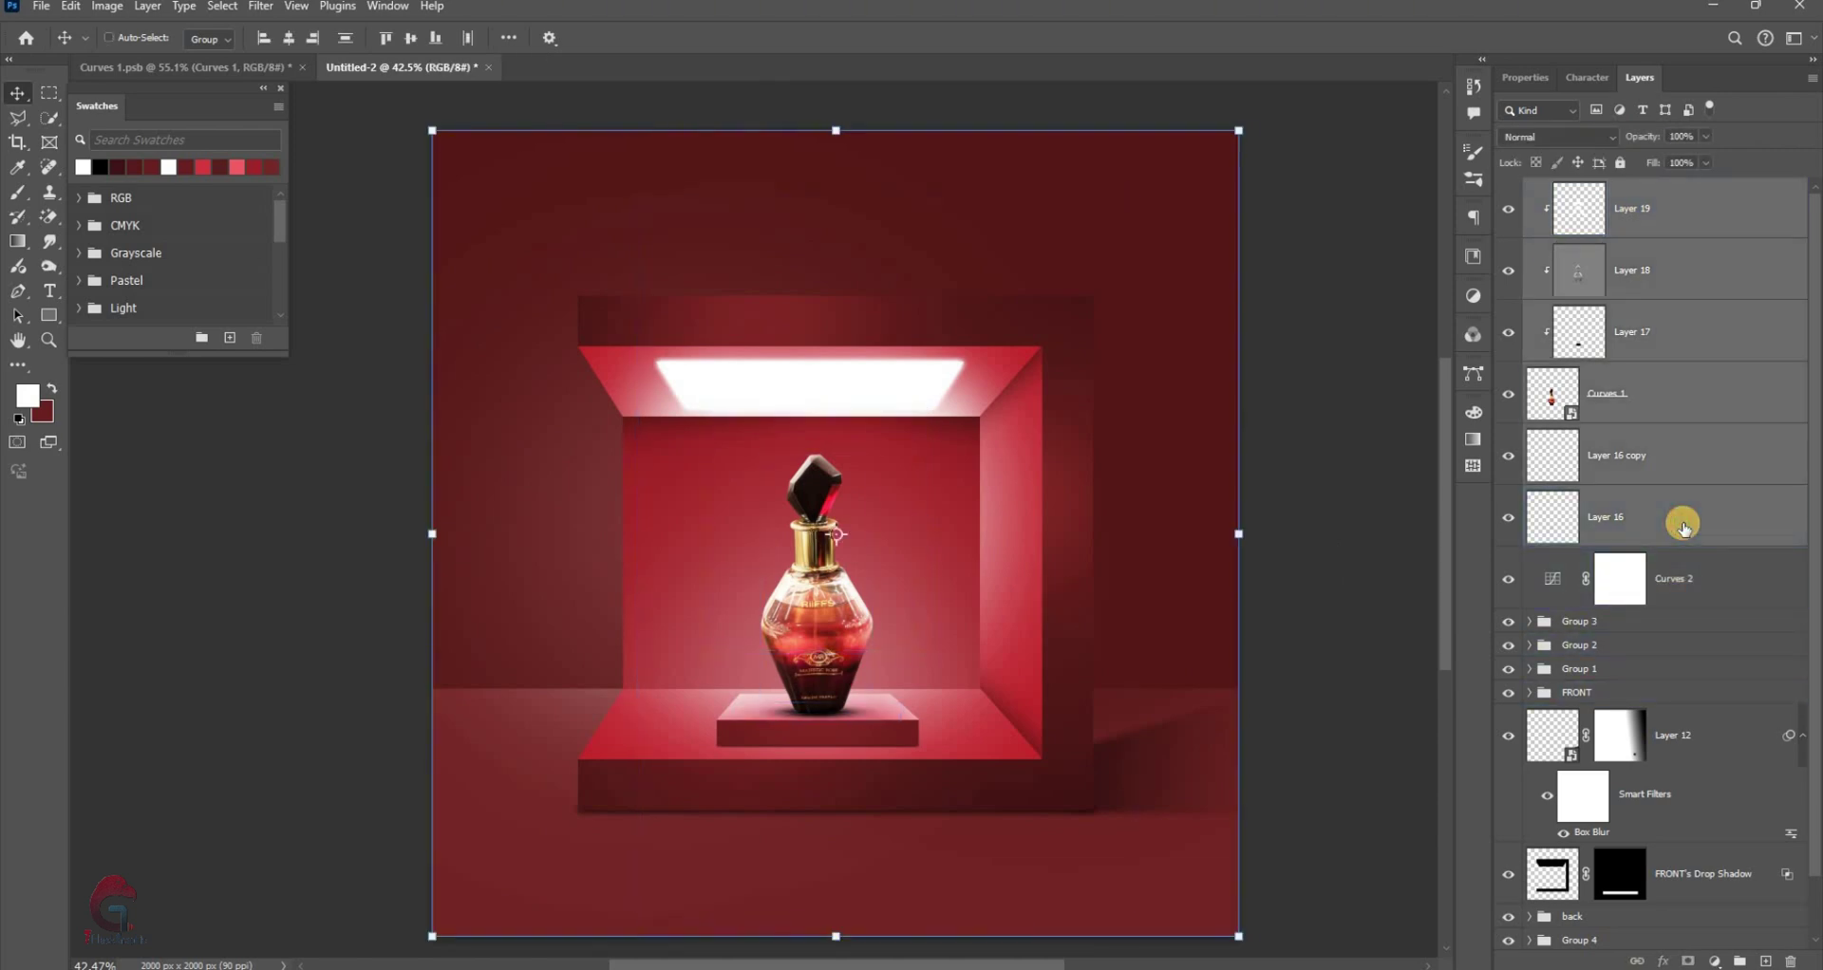
{"action": "key", "text": "ctrl+g"}
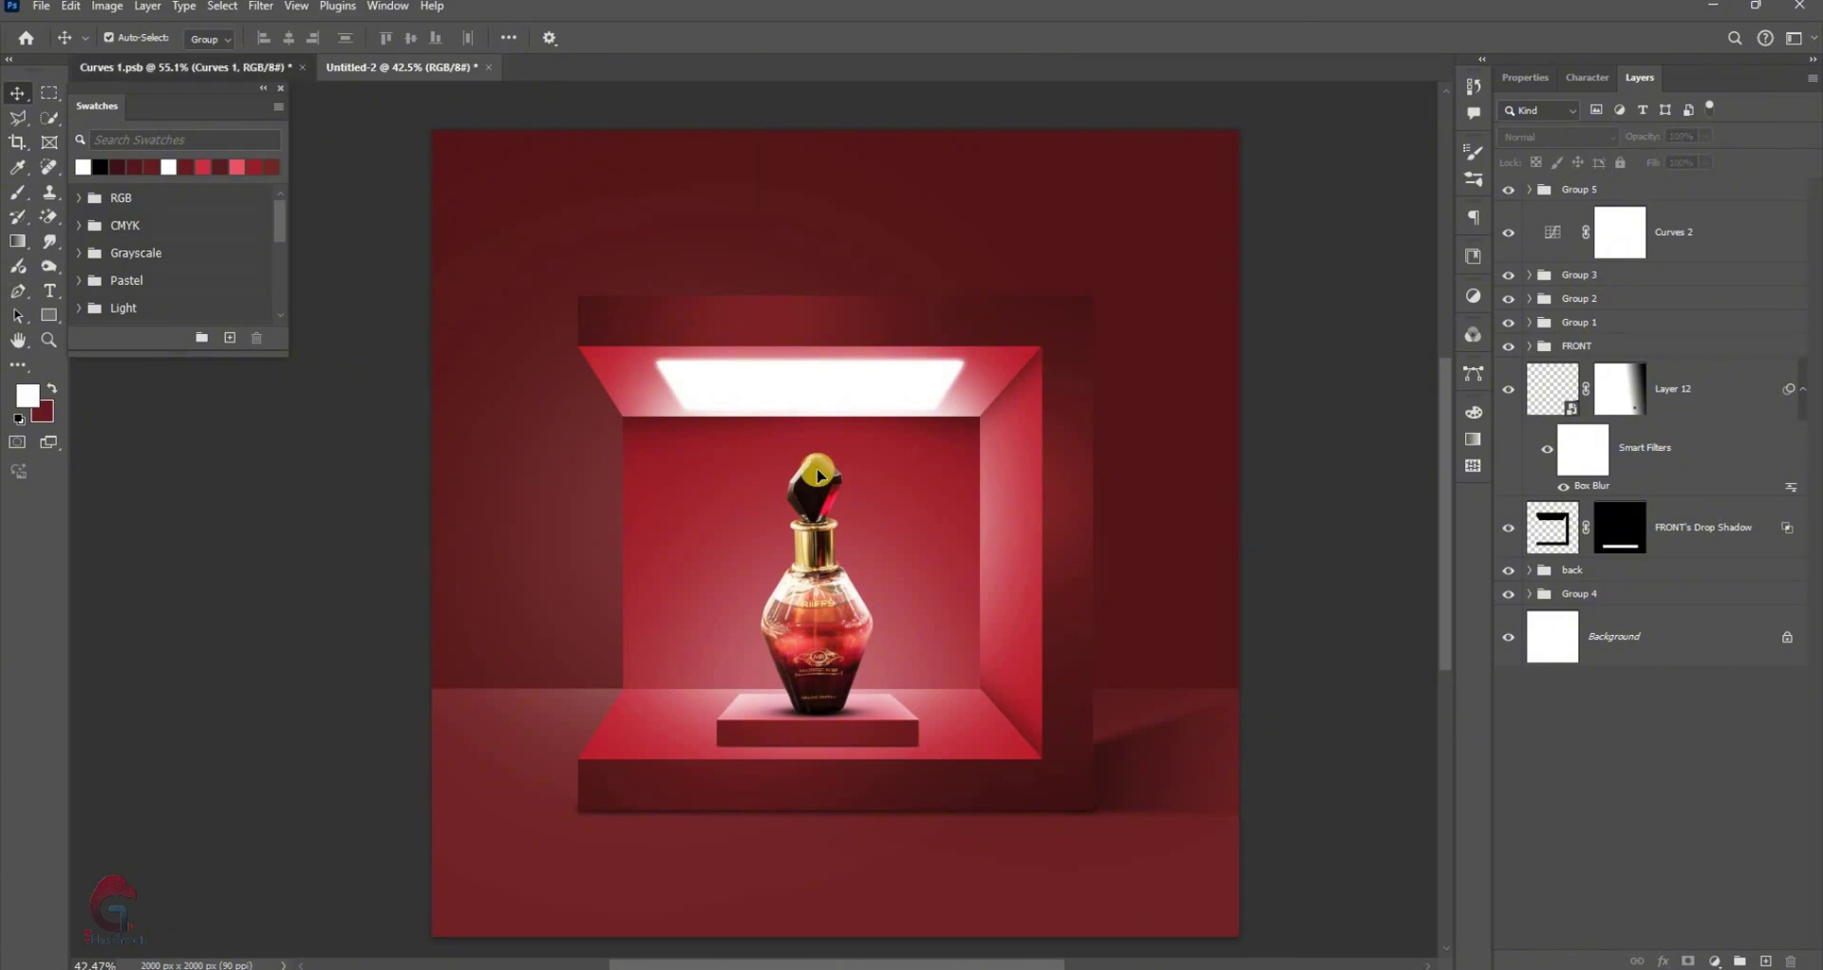
{"action": "key", "text": "ctrl+Tab"}
Bring the palm leaf layer into Untitled-2 and convert it to a smart object
{"action": "left_click", "coordinate": [1505, 273], "text": "alt"}
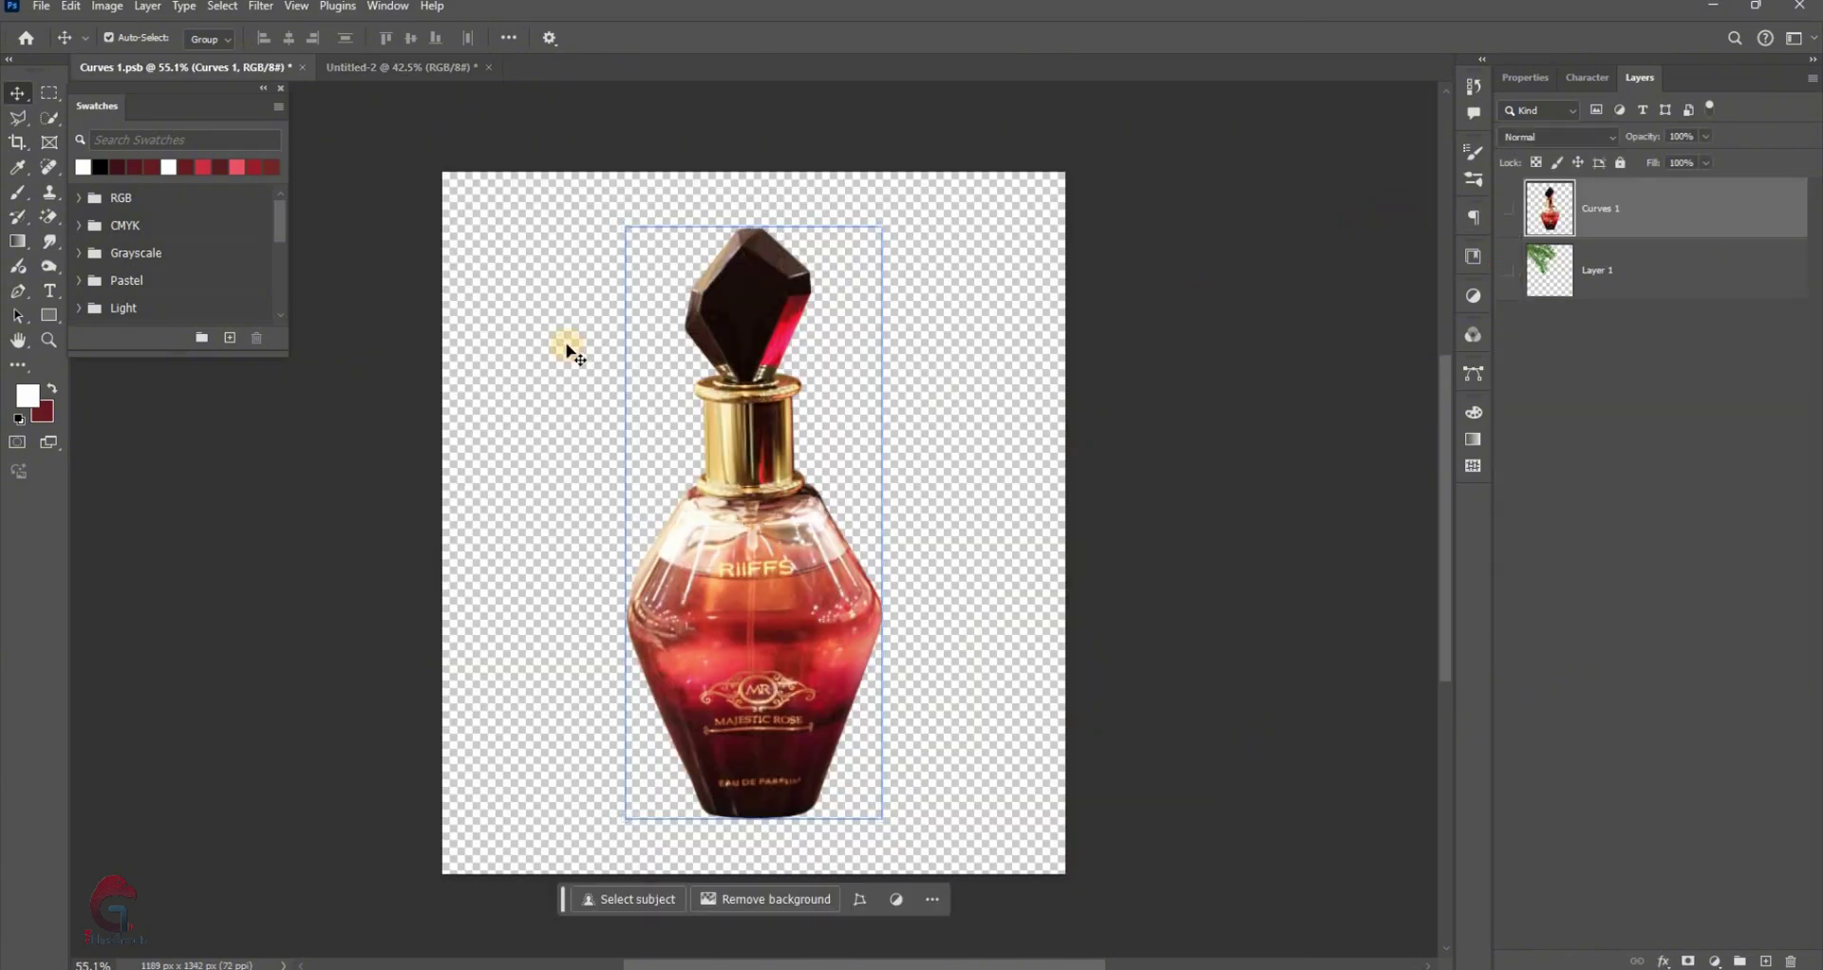
{"action": "left_click_drag", "start_coordinate": [590, 265], "coordinate": [425, 71]}
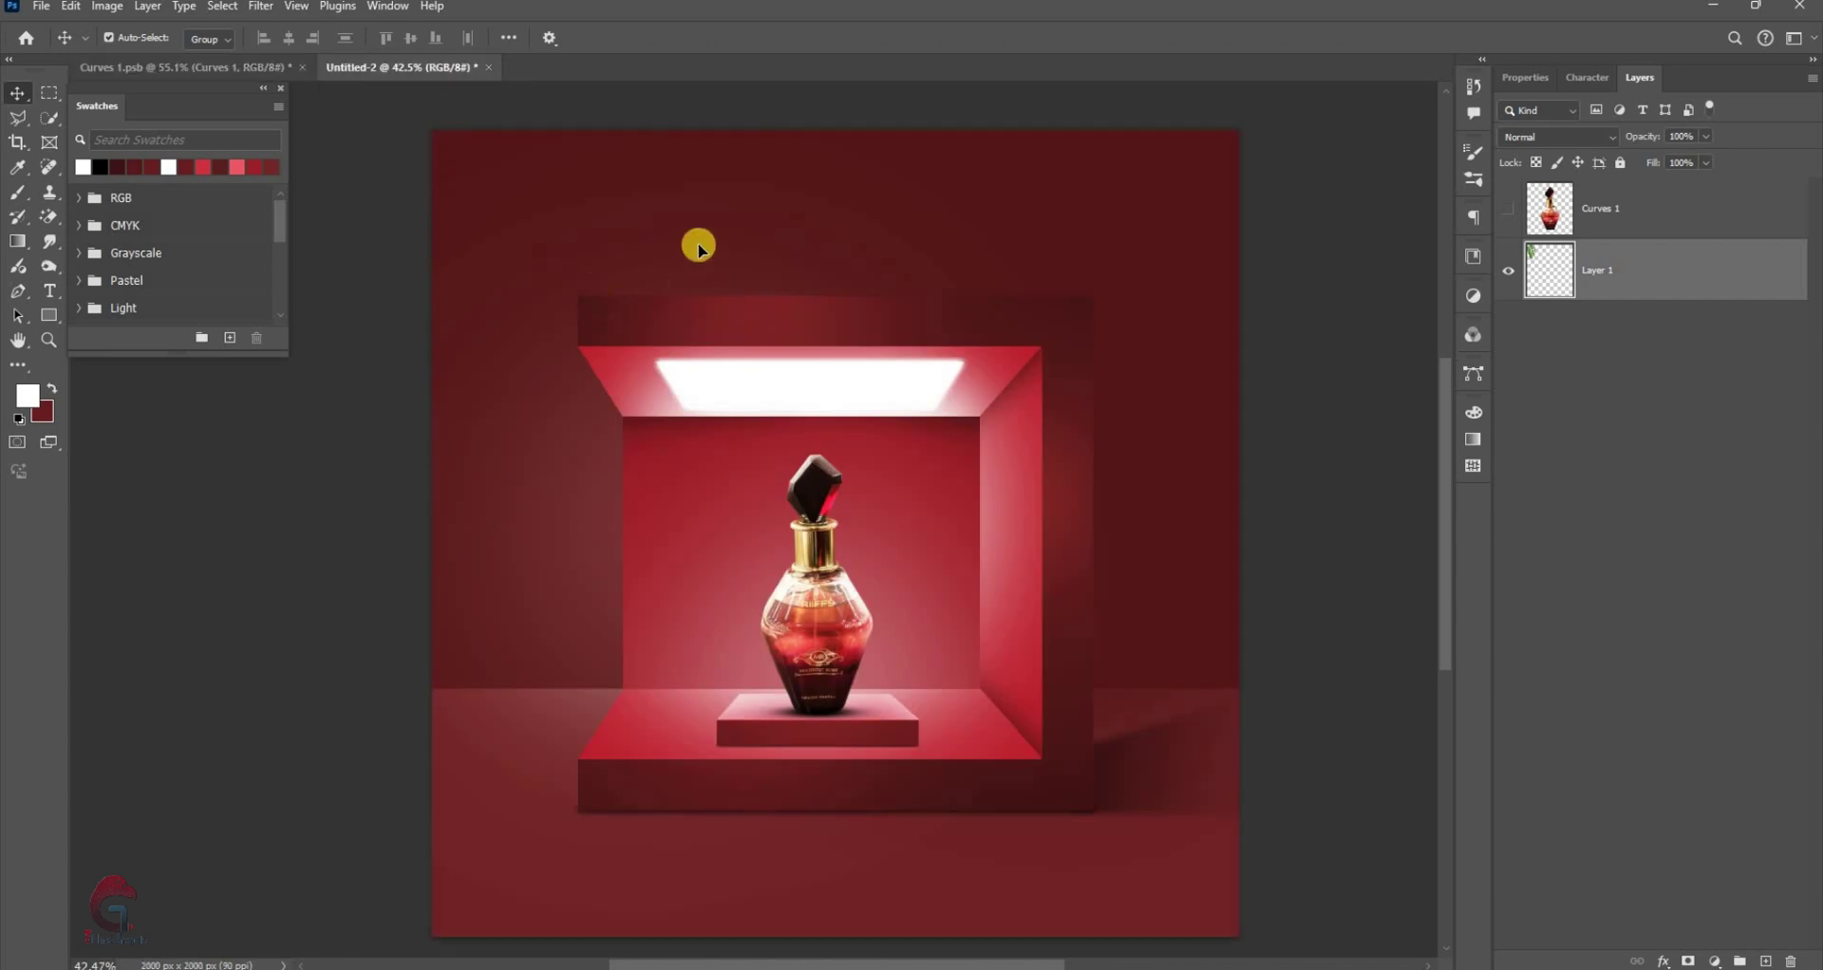
{"action": "left_click_drag", "start_coordinate": [553, 278], "coordinate": [700, 245]}
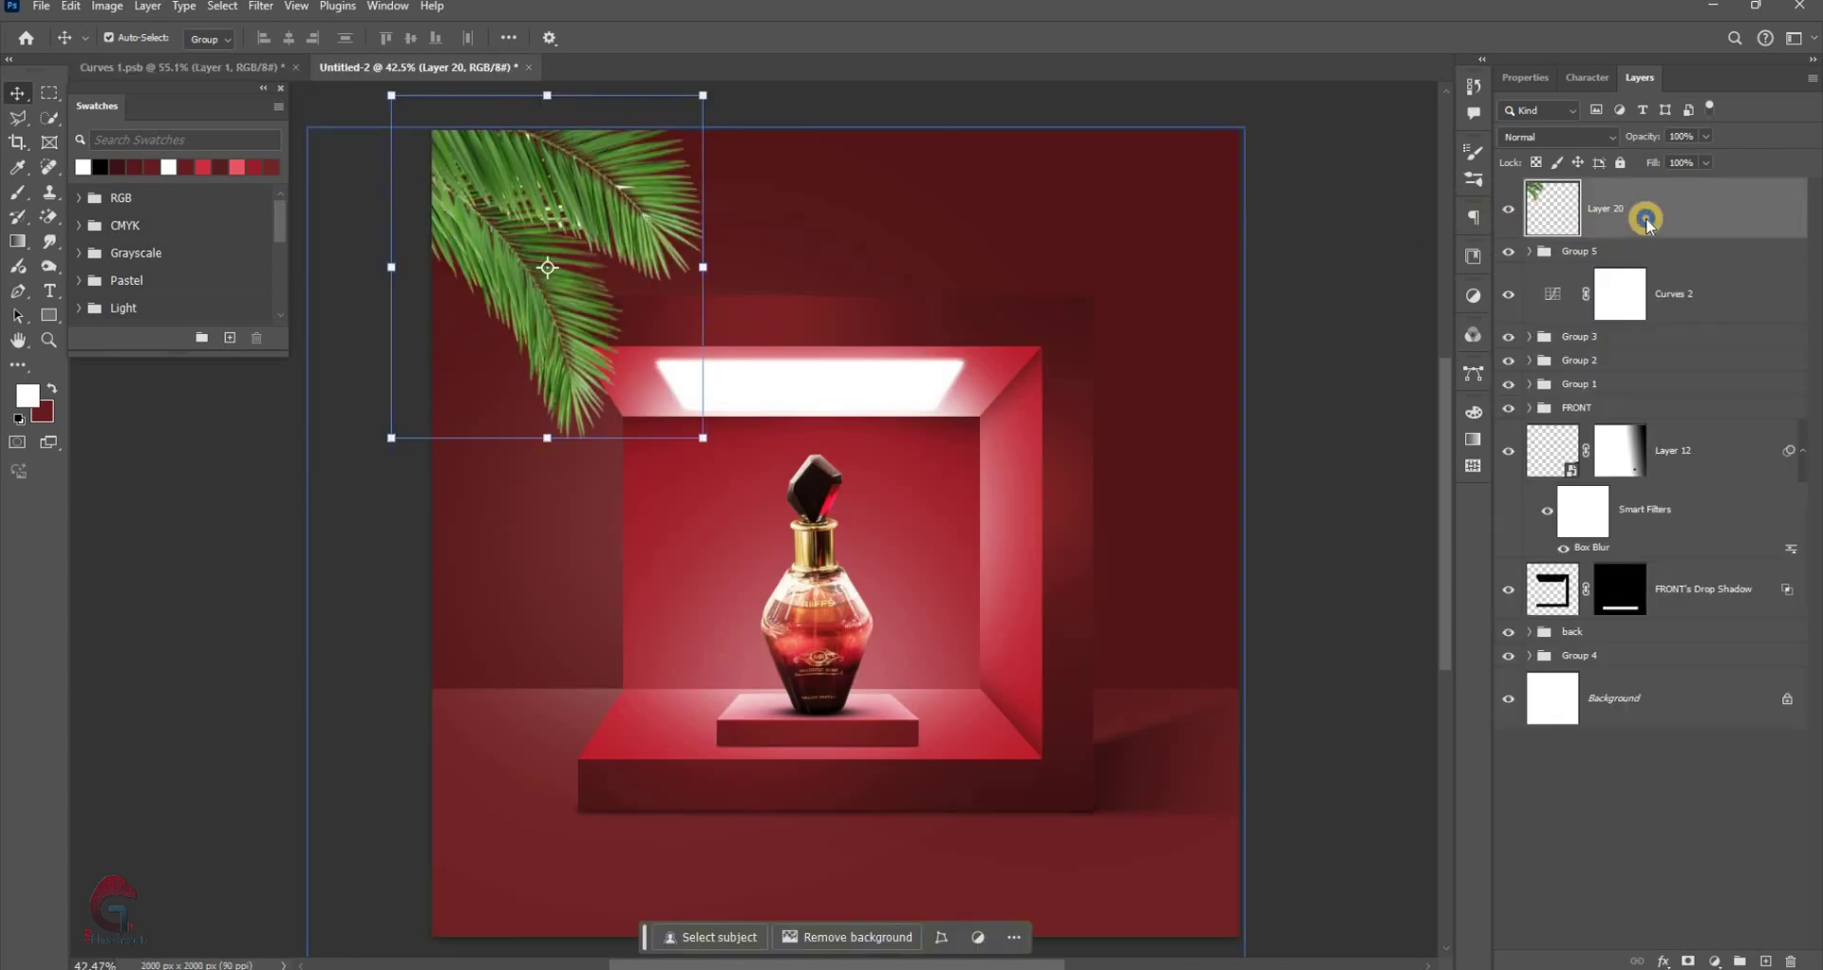
{"action": "right_click", "coordinate": [1657, 594]}
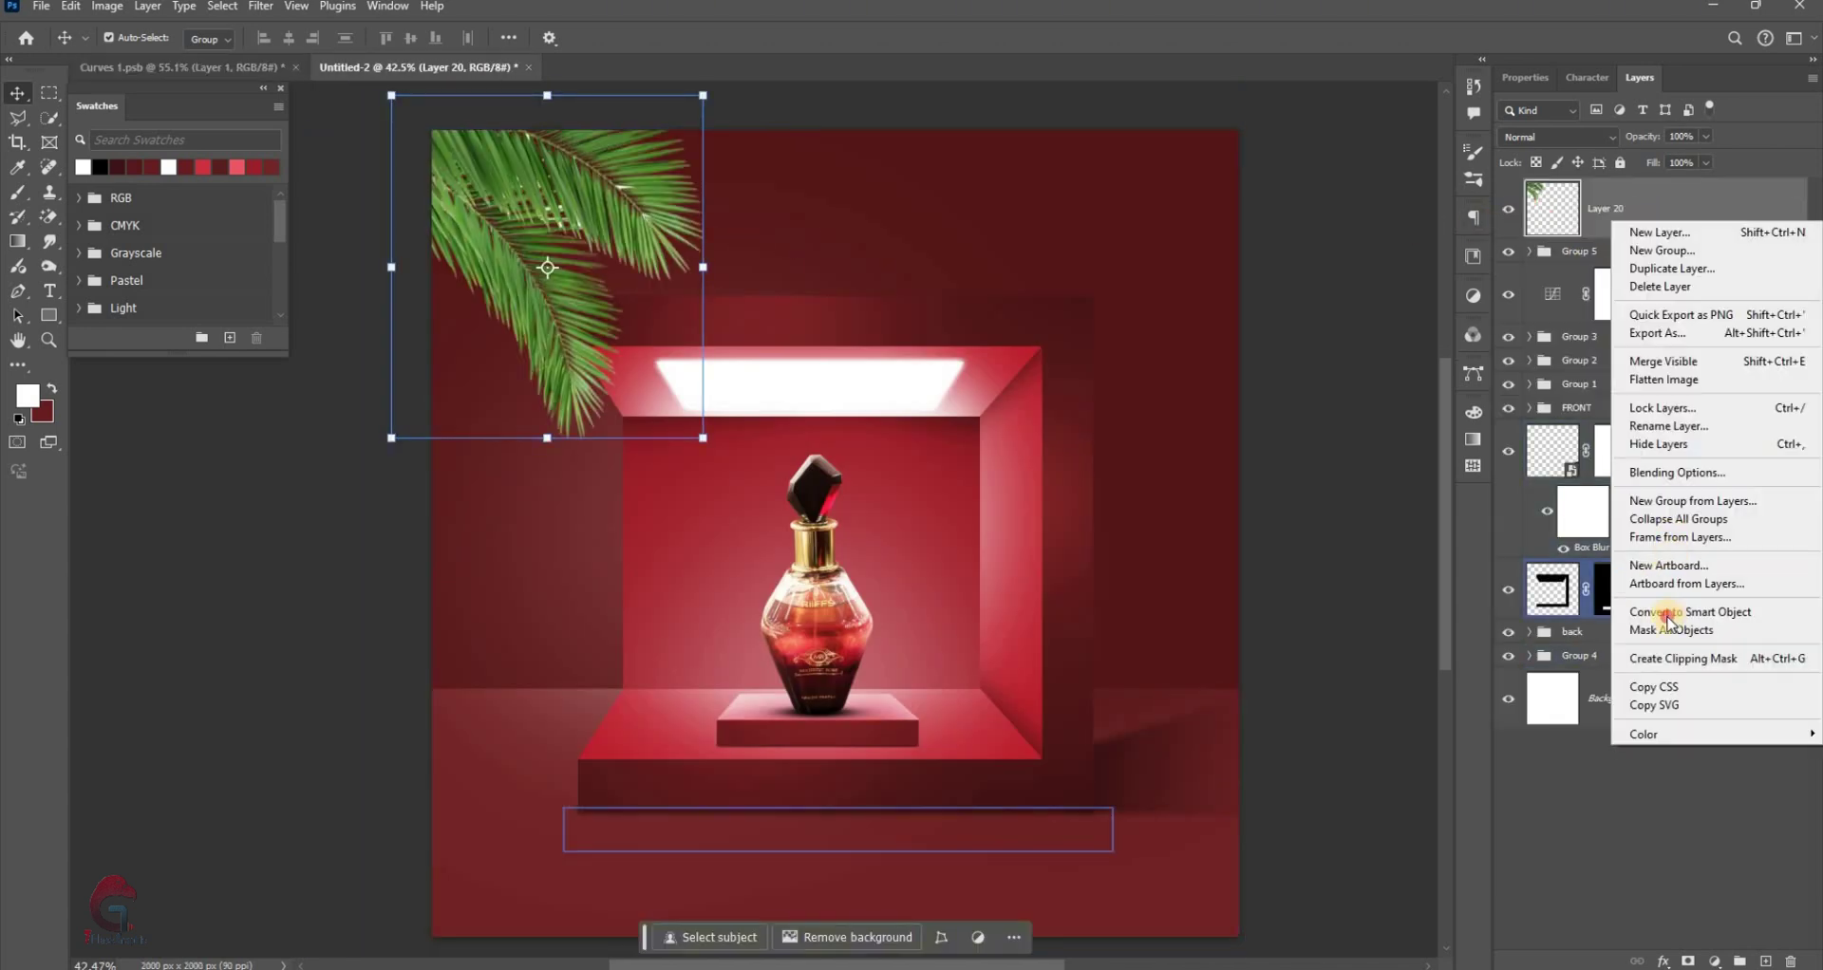
{"action": "key", "text": "Return"}
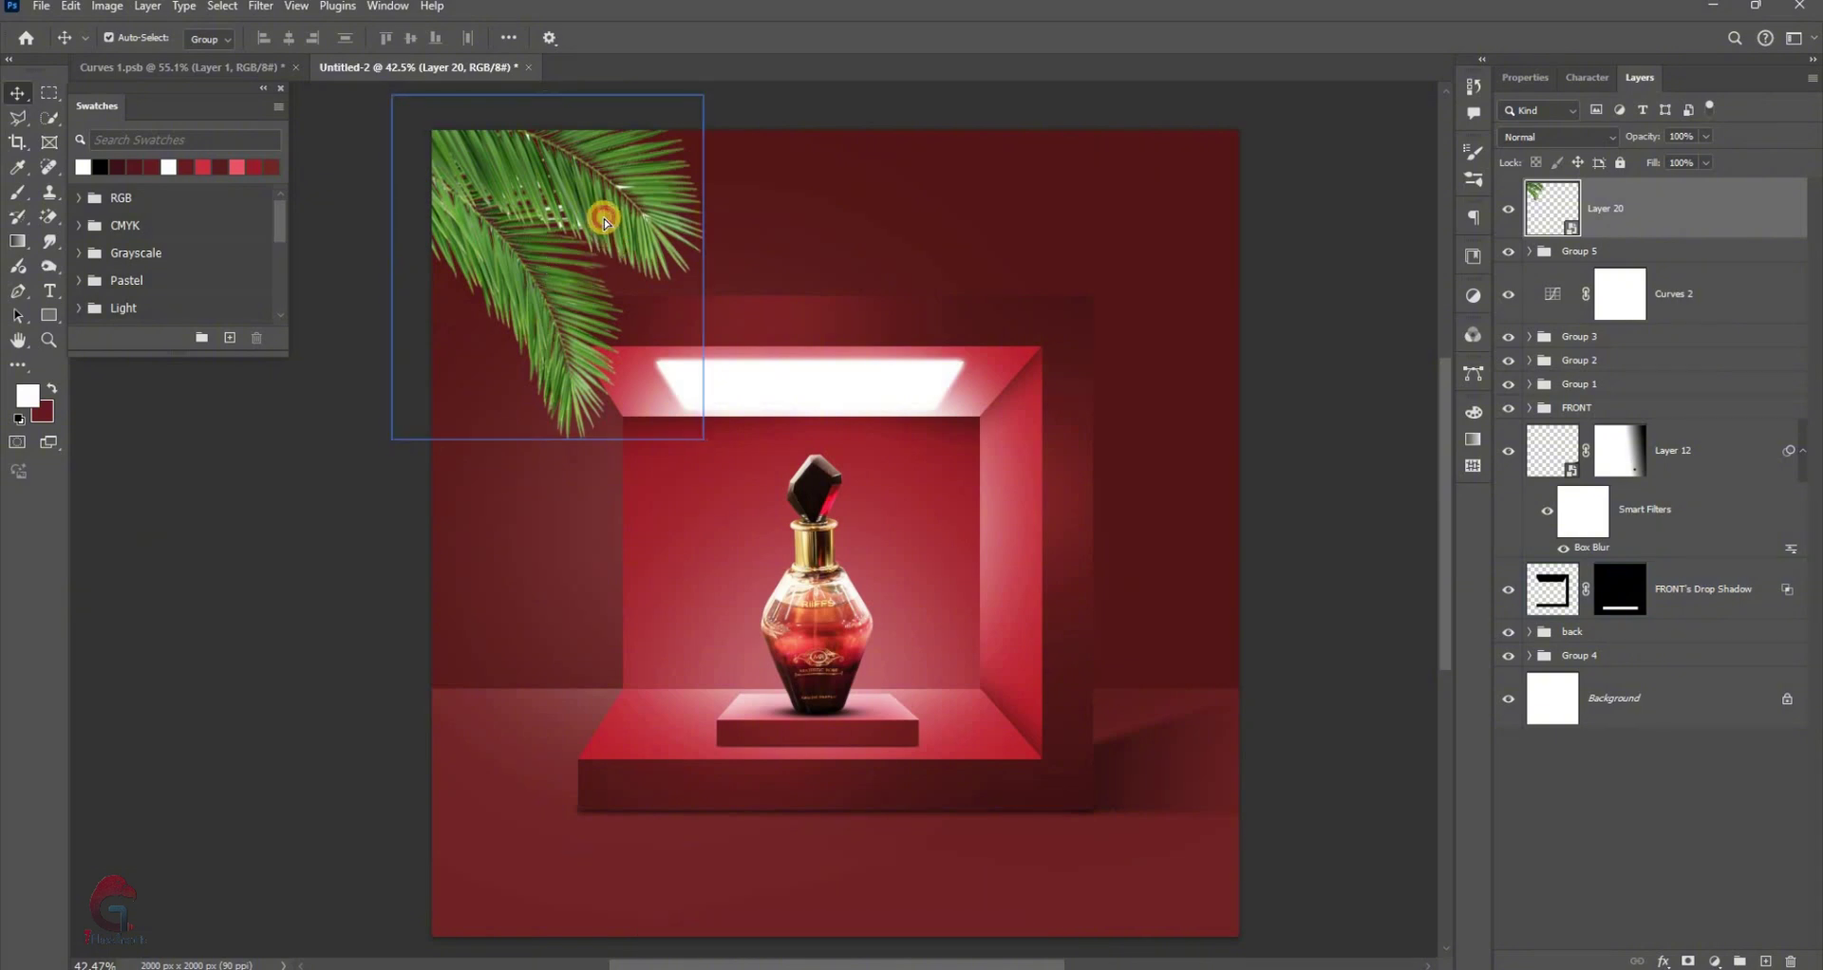
Enlarge and tilt the palm leaf in the top-left corner, then add an Exposure adjustment
{"action": "mouse_move", "coordinate": [602, 196]}
{"action": "left_mouse_down"}
{"action": "mouse_move", "coordinate": [724, 356]}
{"action": "mouse_move", "coordinate": [712, 292]}
{"action": "mouse_move", "coordinate": [773, 191]}
{"action": "left_mouse_up"}
{"action": "key", "text": "ctrl+t"}
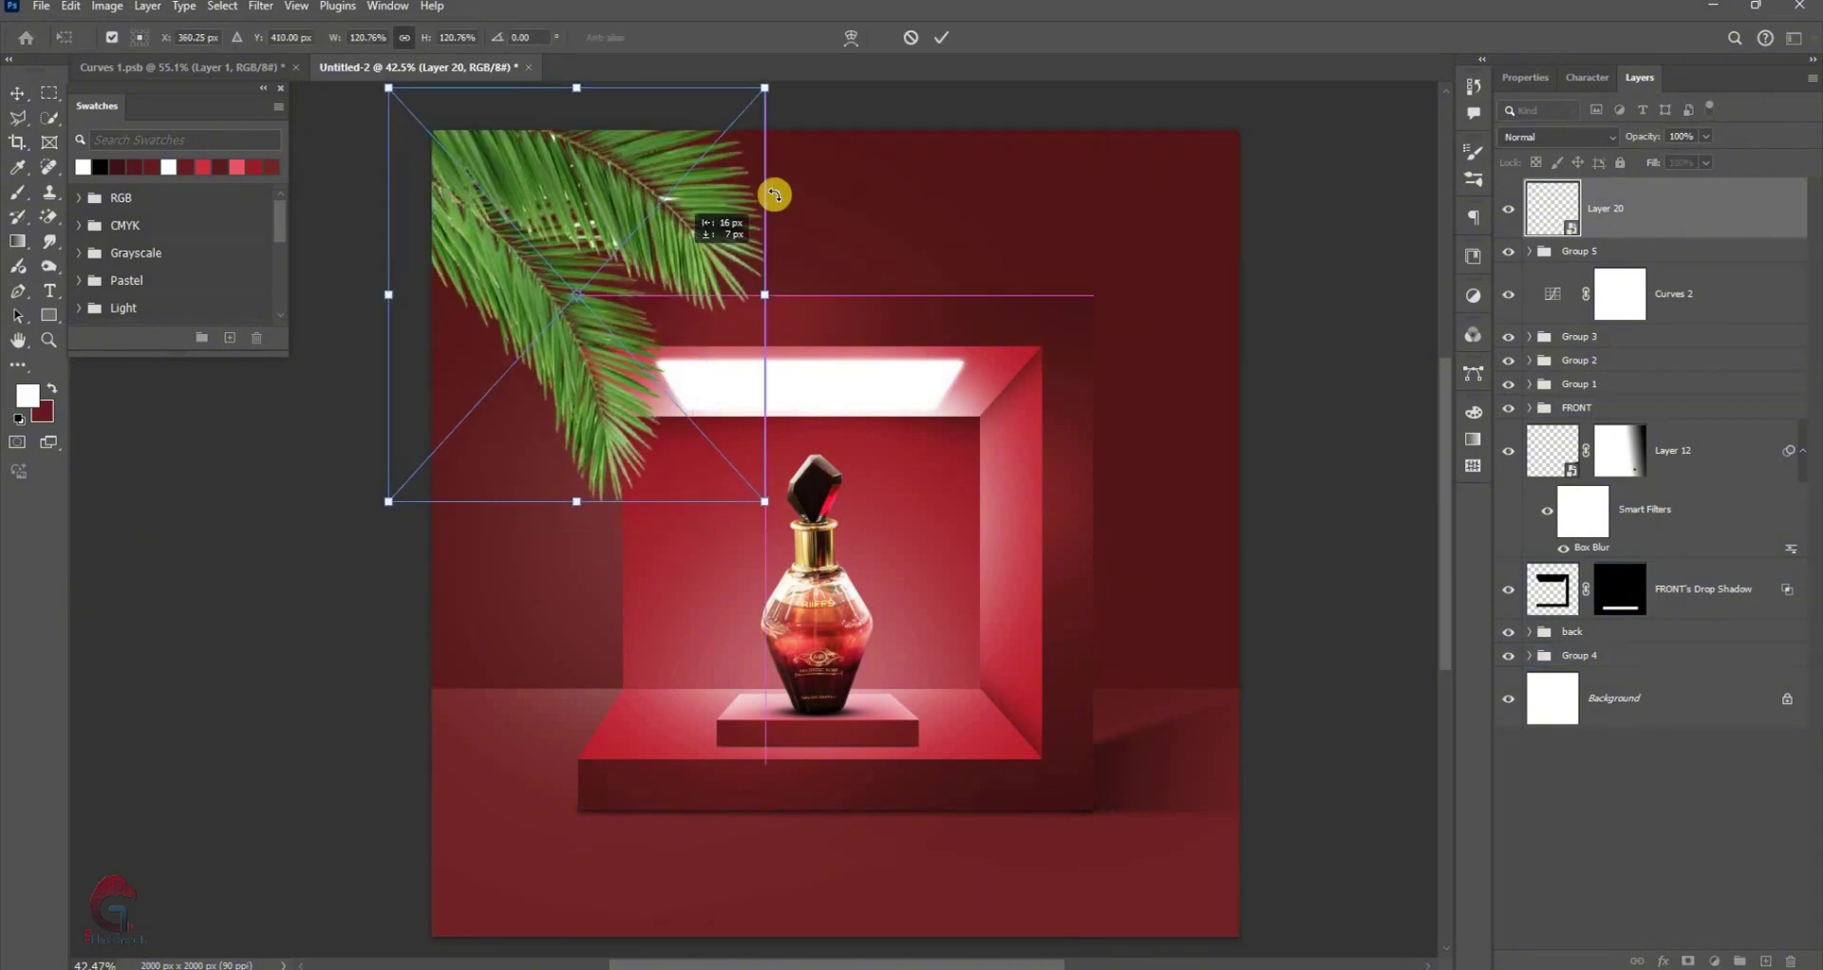
{"action": "left_click_drag", "start_coordinate": [589, 257], "coordinate": [582, 203]}
{"action": "key", "text": "Return"}
{"action": "left_click", "coordinate": [1715, 961]}
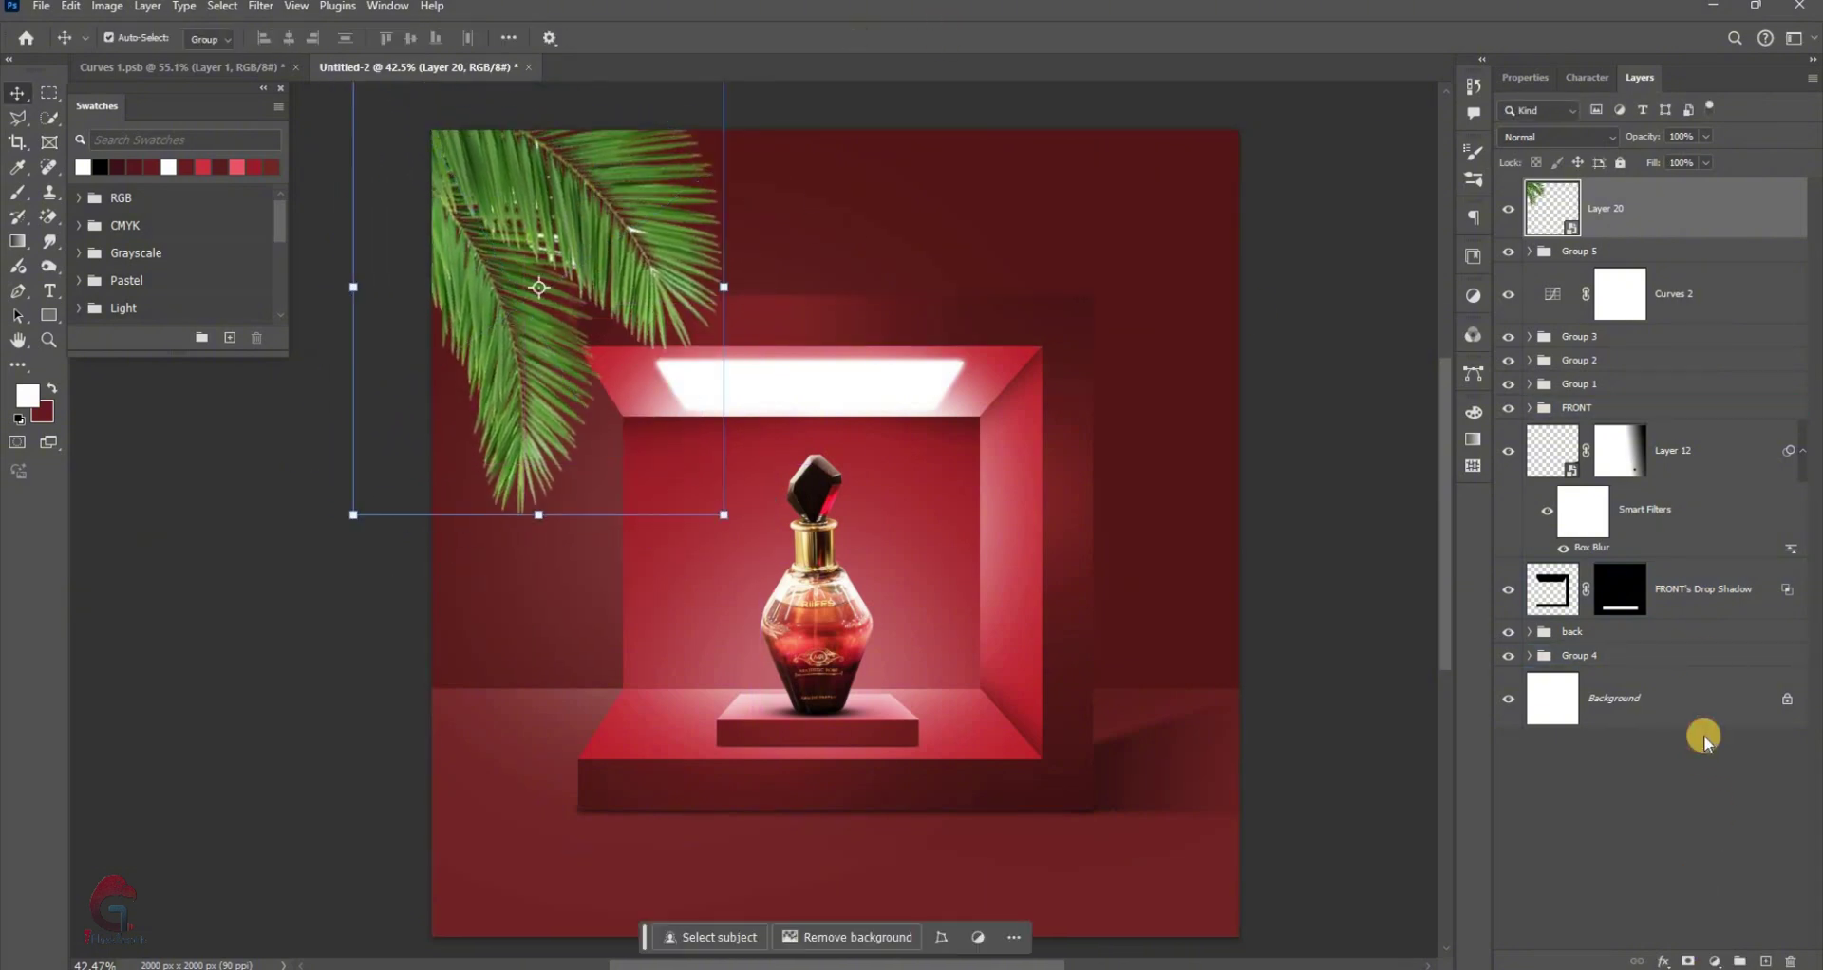
{"action": "left_click", "coordinate": [1705, 736]}
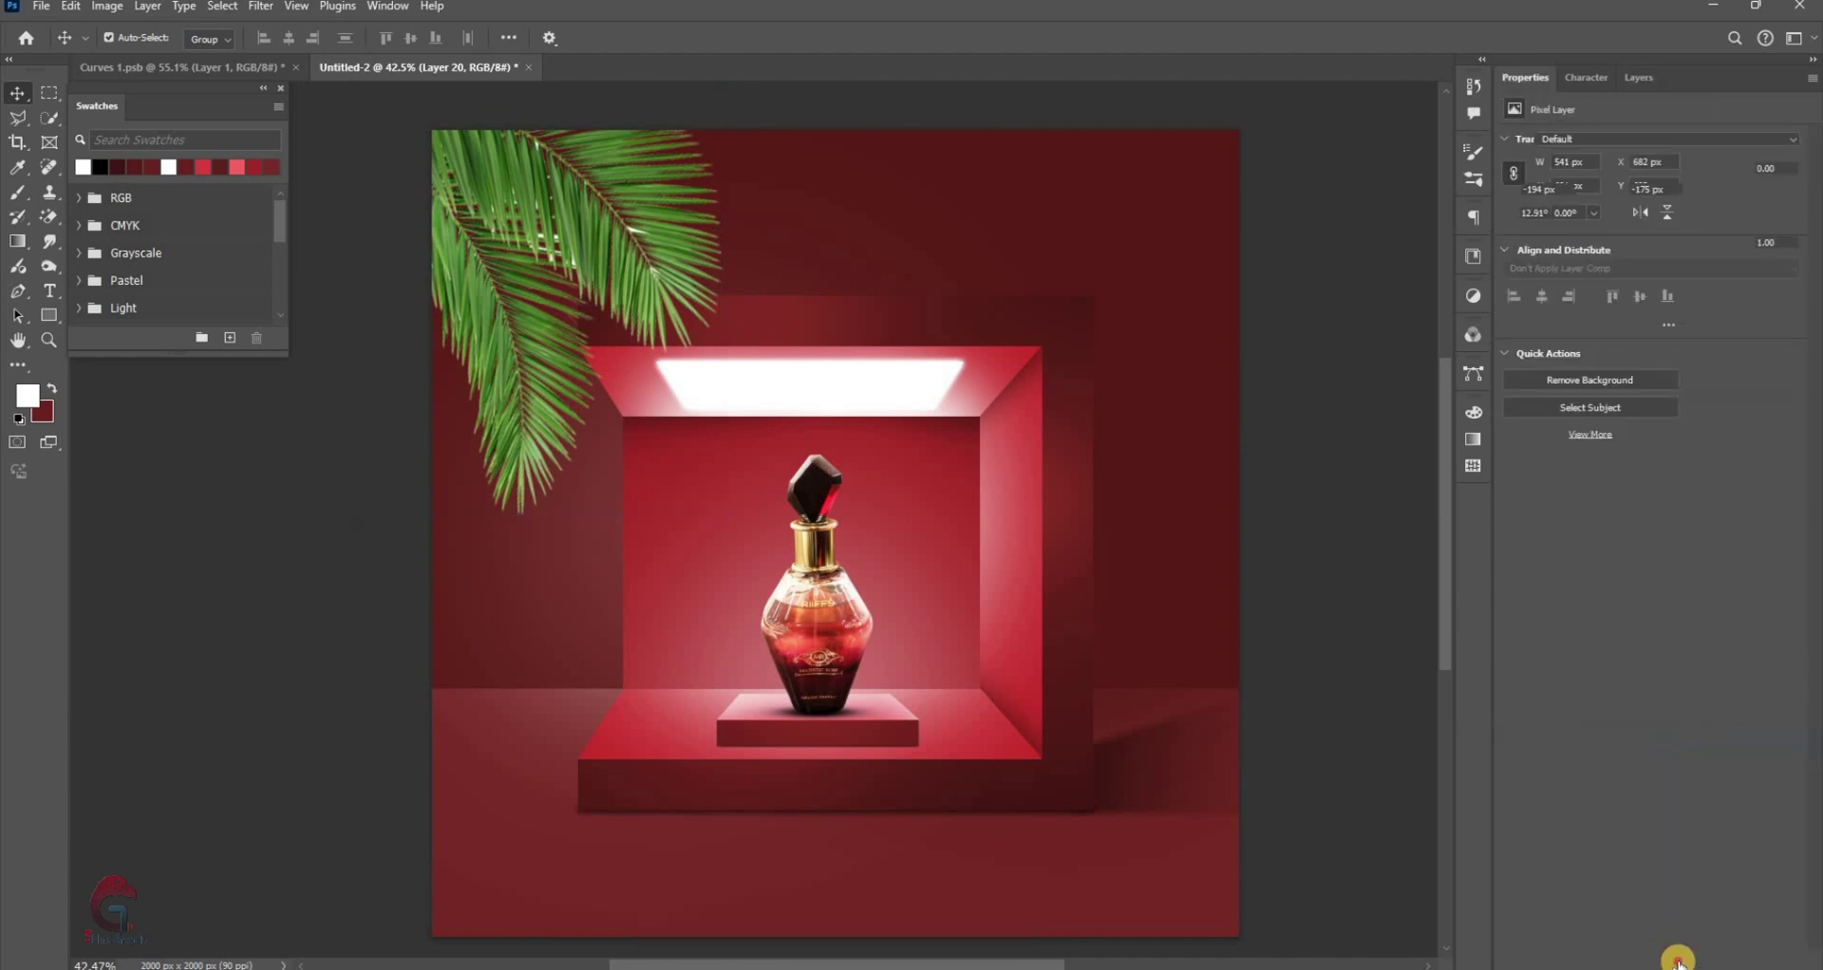
Set Exposure 1 to -2.03 and paint part of its mask out with a large brush
{"action": "left_click_drag", "start_coordinate": [1665, 203], "coordinate": [1611, 198]}
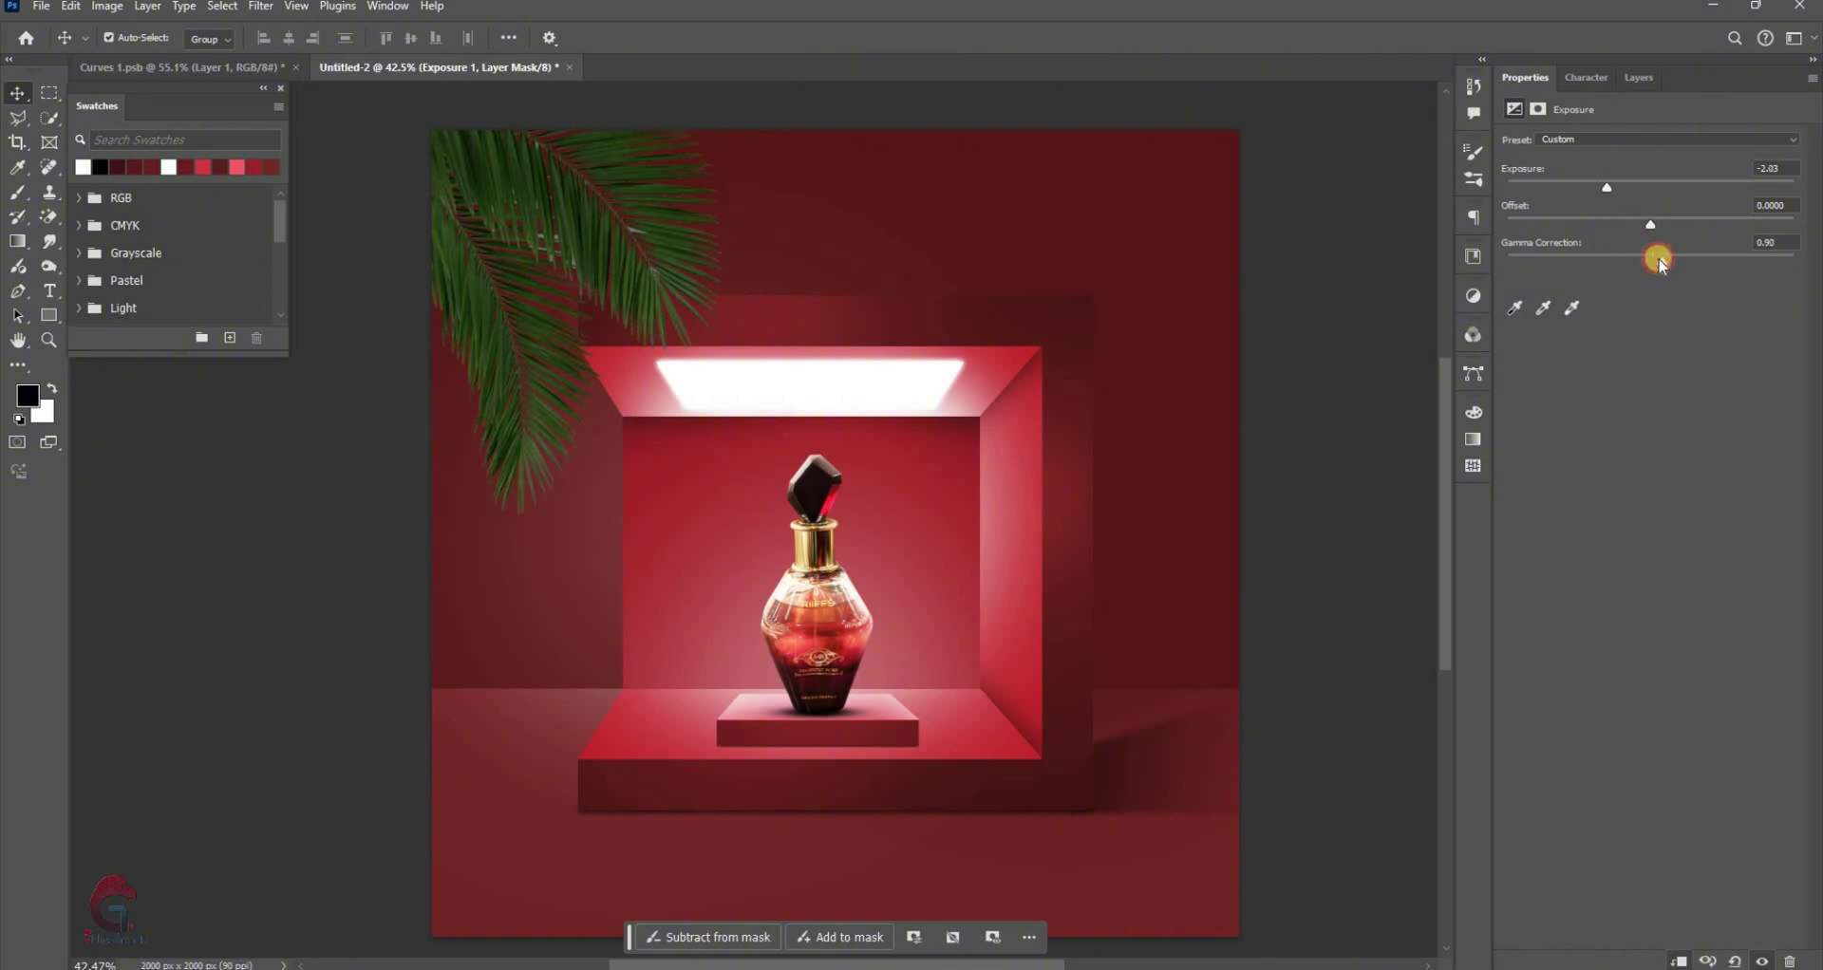
{"action": "key", "text": "F7"}
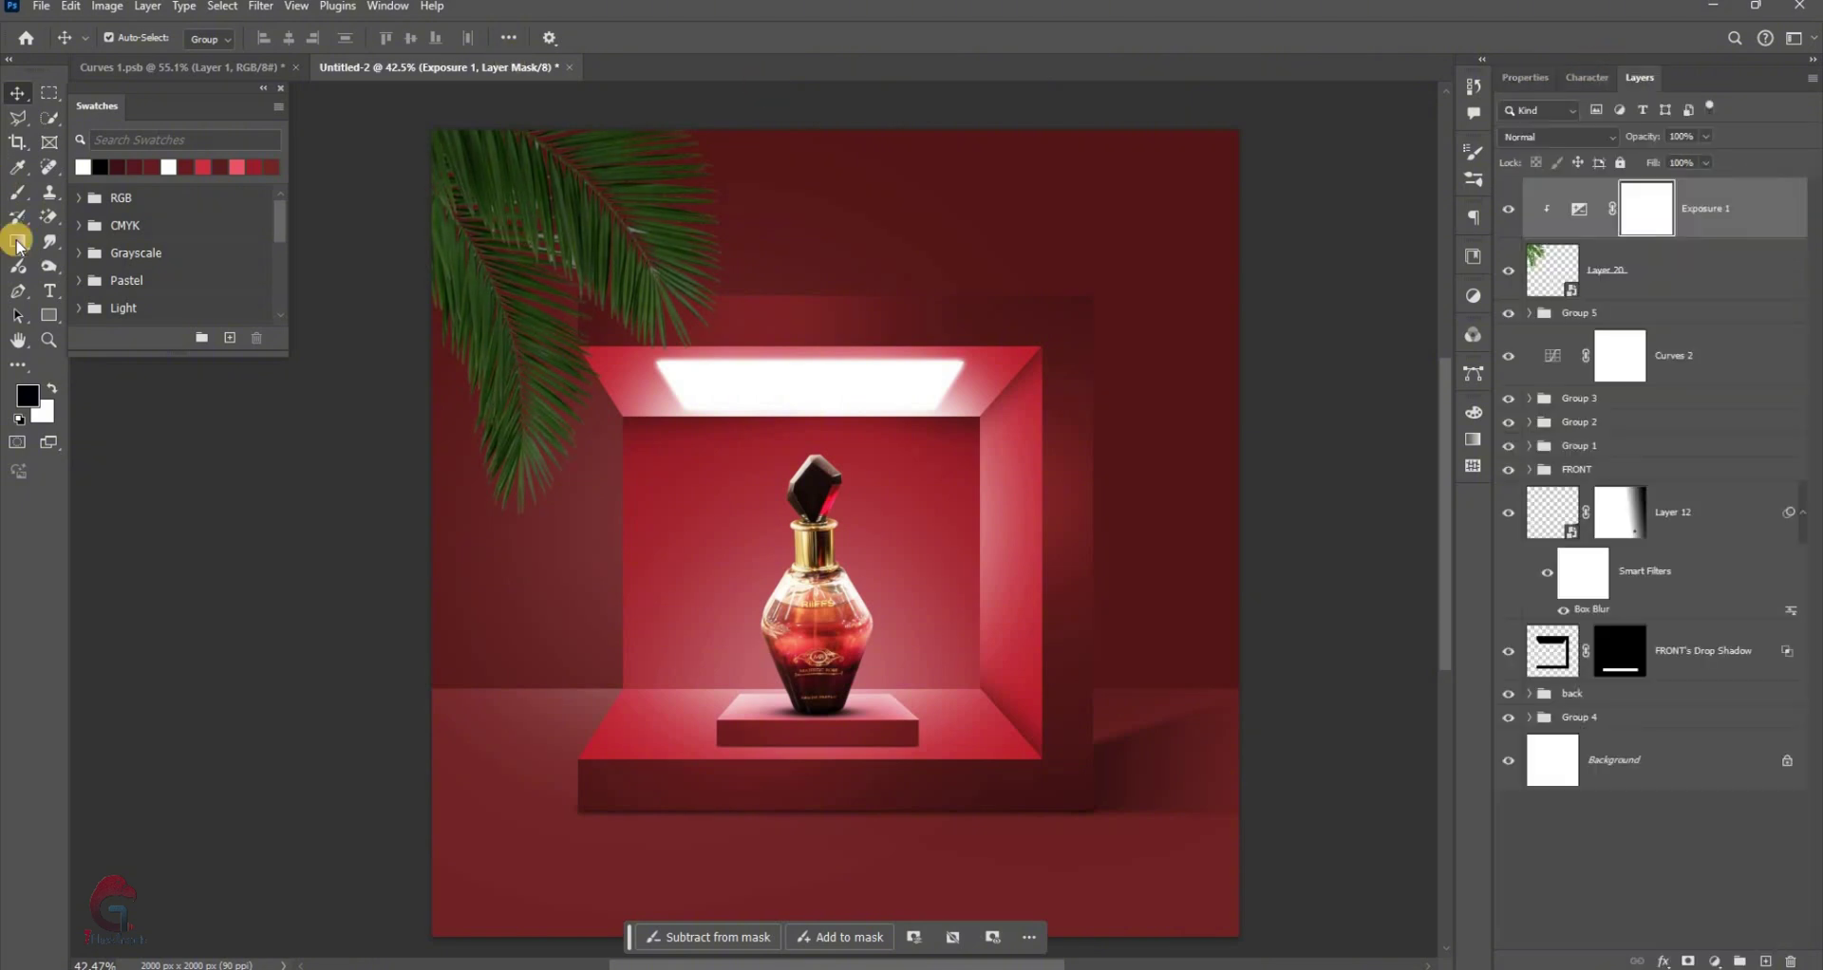
{"action": "key", "text": "b"}
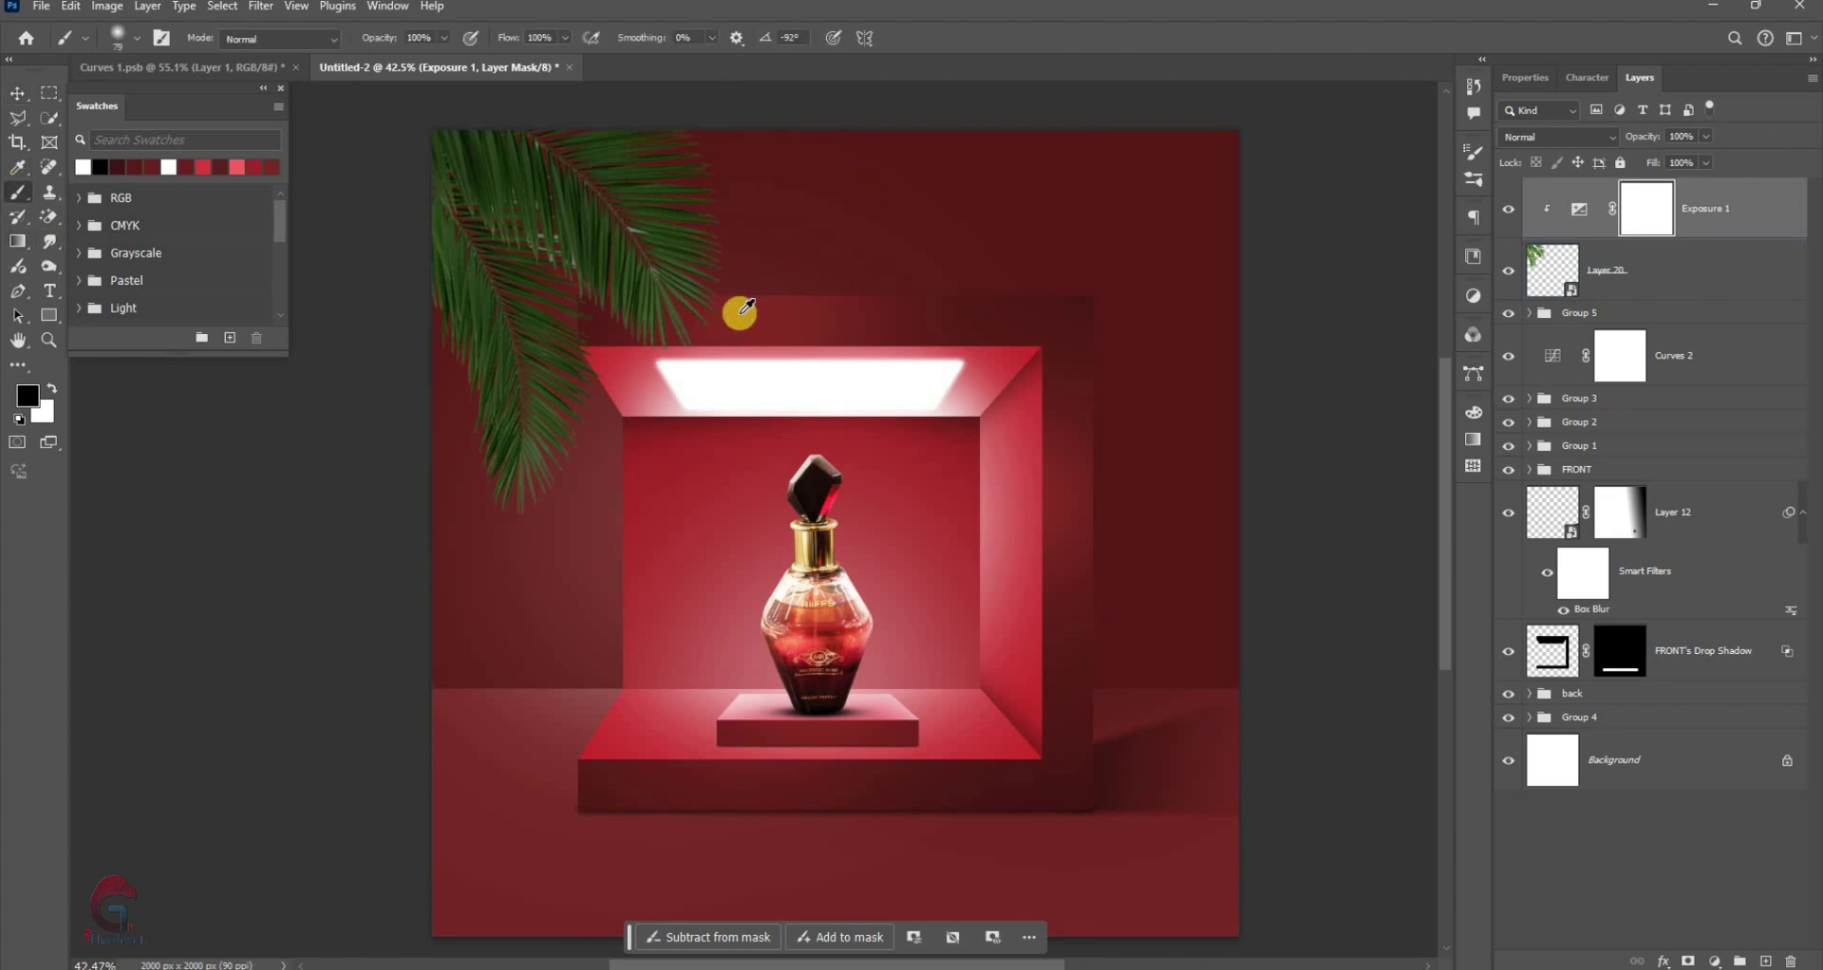
{"action": "scroll", "coordinate": [852, 328], "scroll_direction": "up", "scroll_amount": 2}
{"action": "left_click_drag", "start_coordinate": [746, 313], "coordinate": [828, 359]}
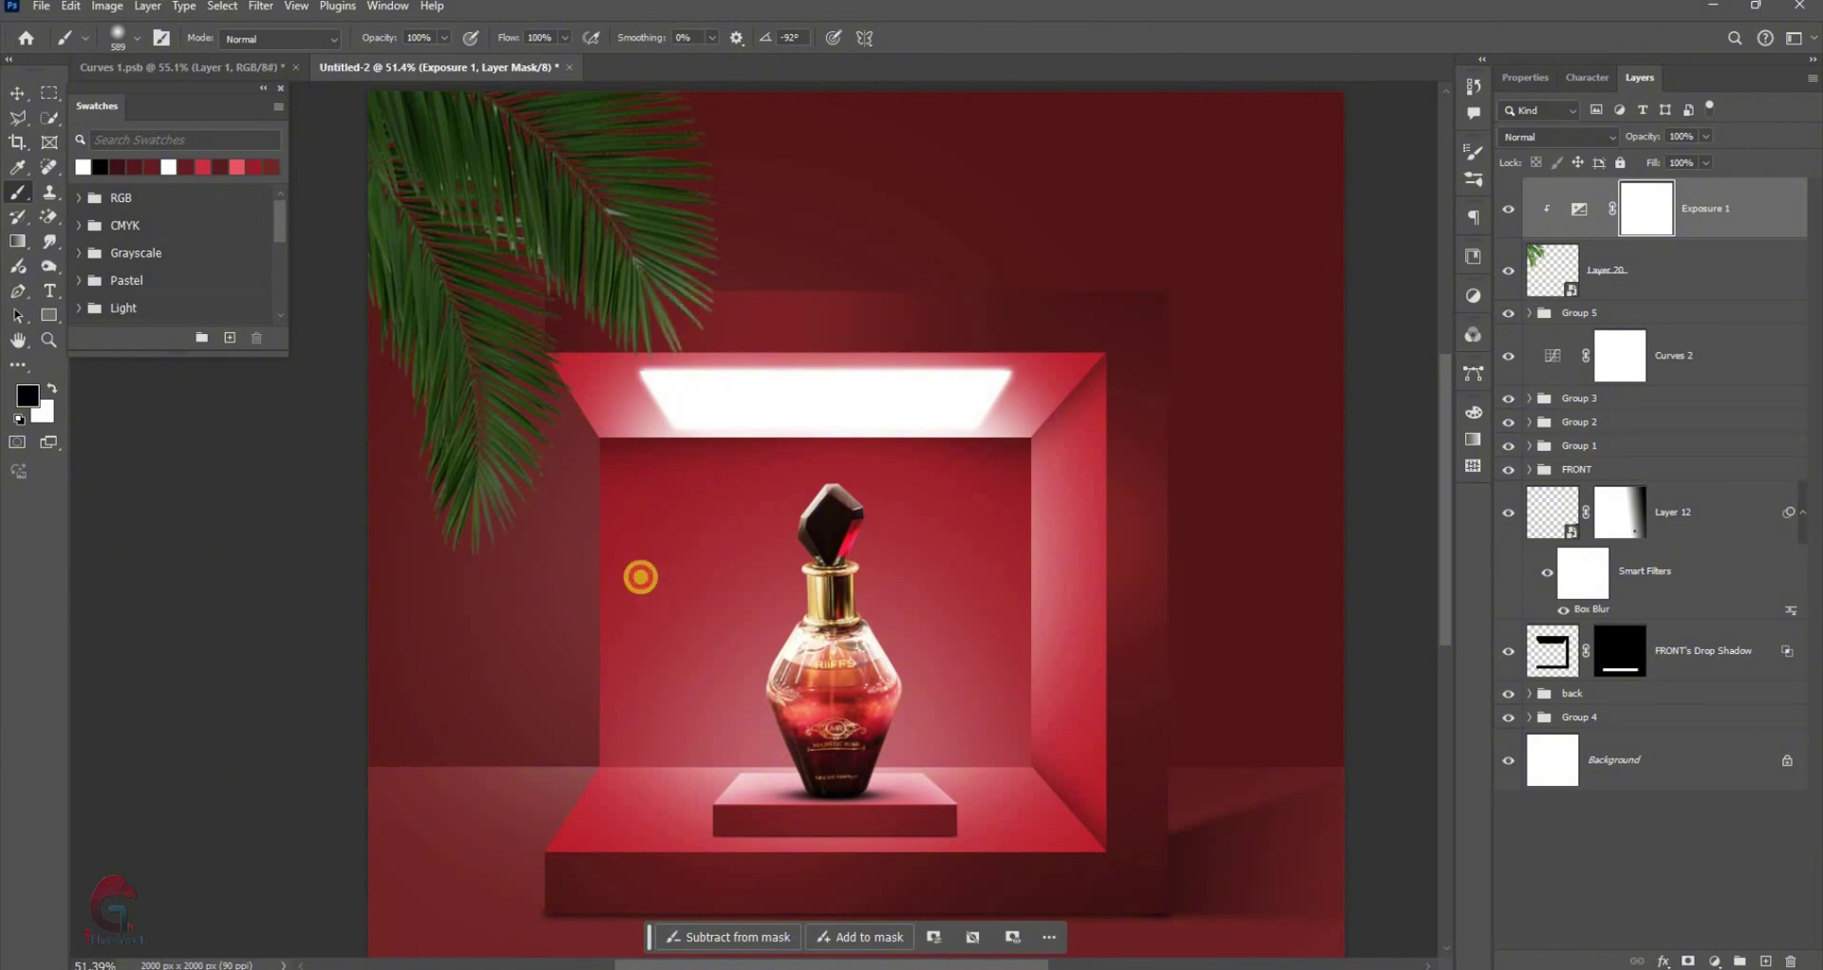
{"action": "left_click", "coordinate": [604, 434]}
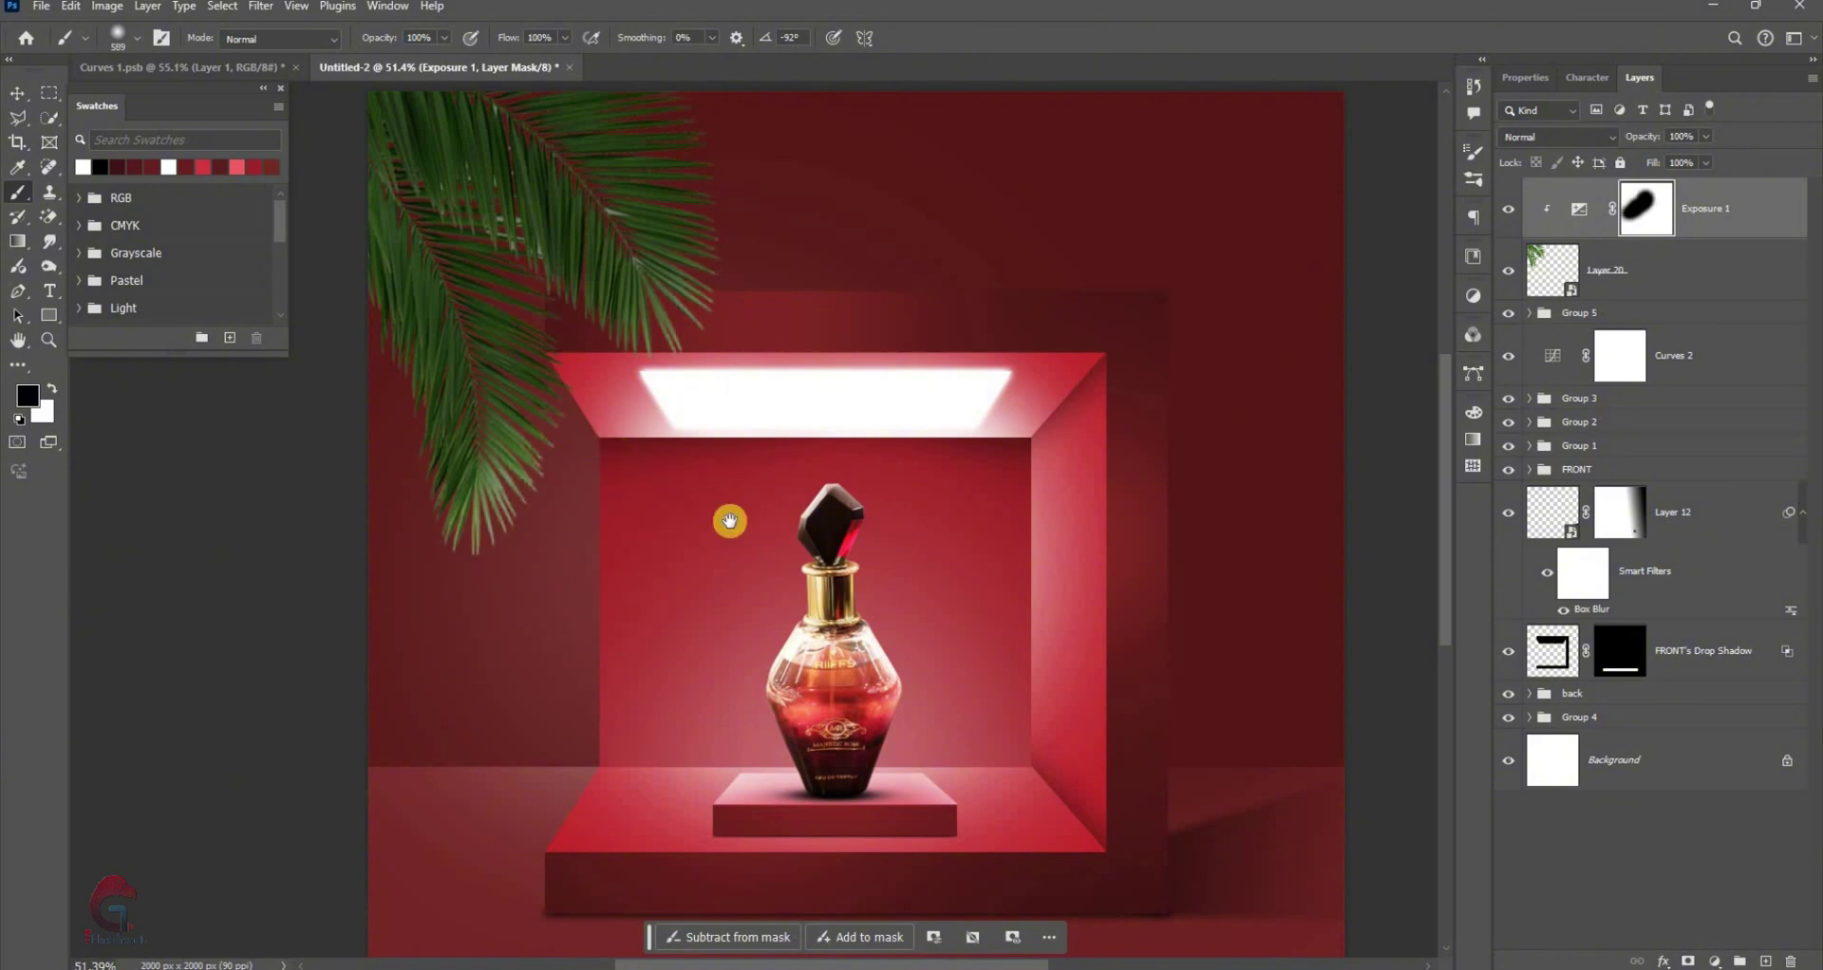
{"action": "left_click_drag", "start_coordinate": [852, 286], "coordinate": [864, 371]}
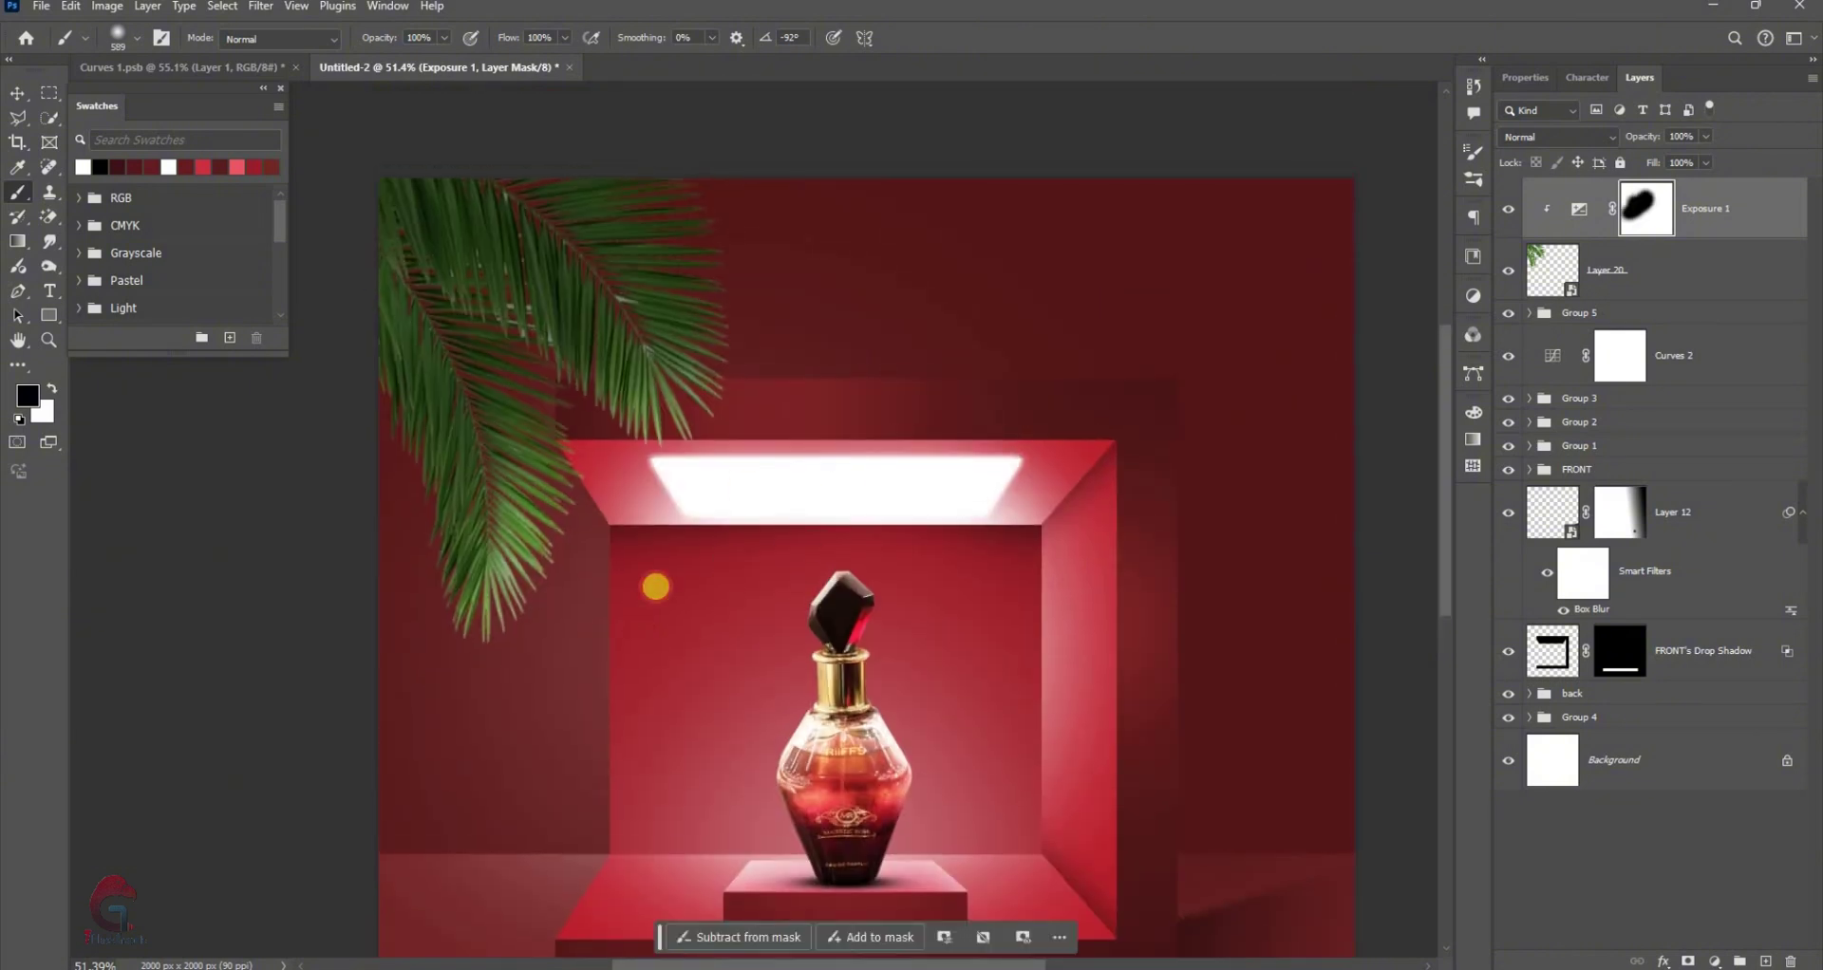
{"action": "scroll", "coordinate": [791, 466], "scroll_direction": "down", "scroll_amount": 2}
Blur palm leaf Layer 20 with a Gaussian Blur smart filter of about 8.6 pixels
{"action": "key", "text": "v"}
{"action": "left_click", "coordinate": [608, 351]}
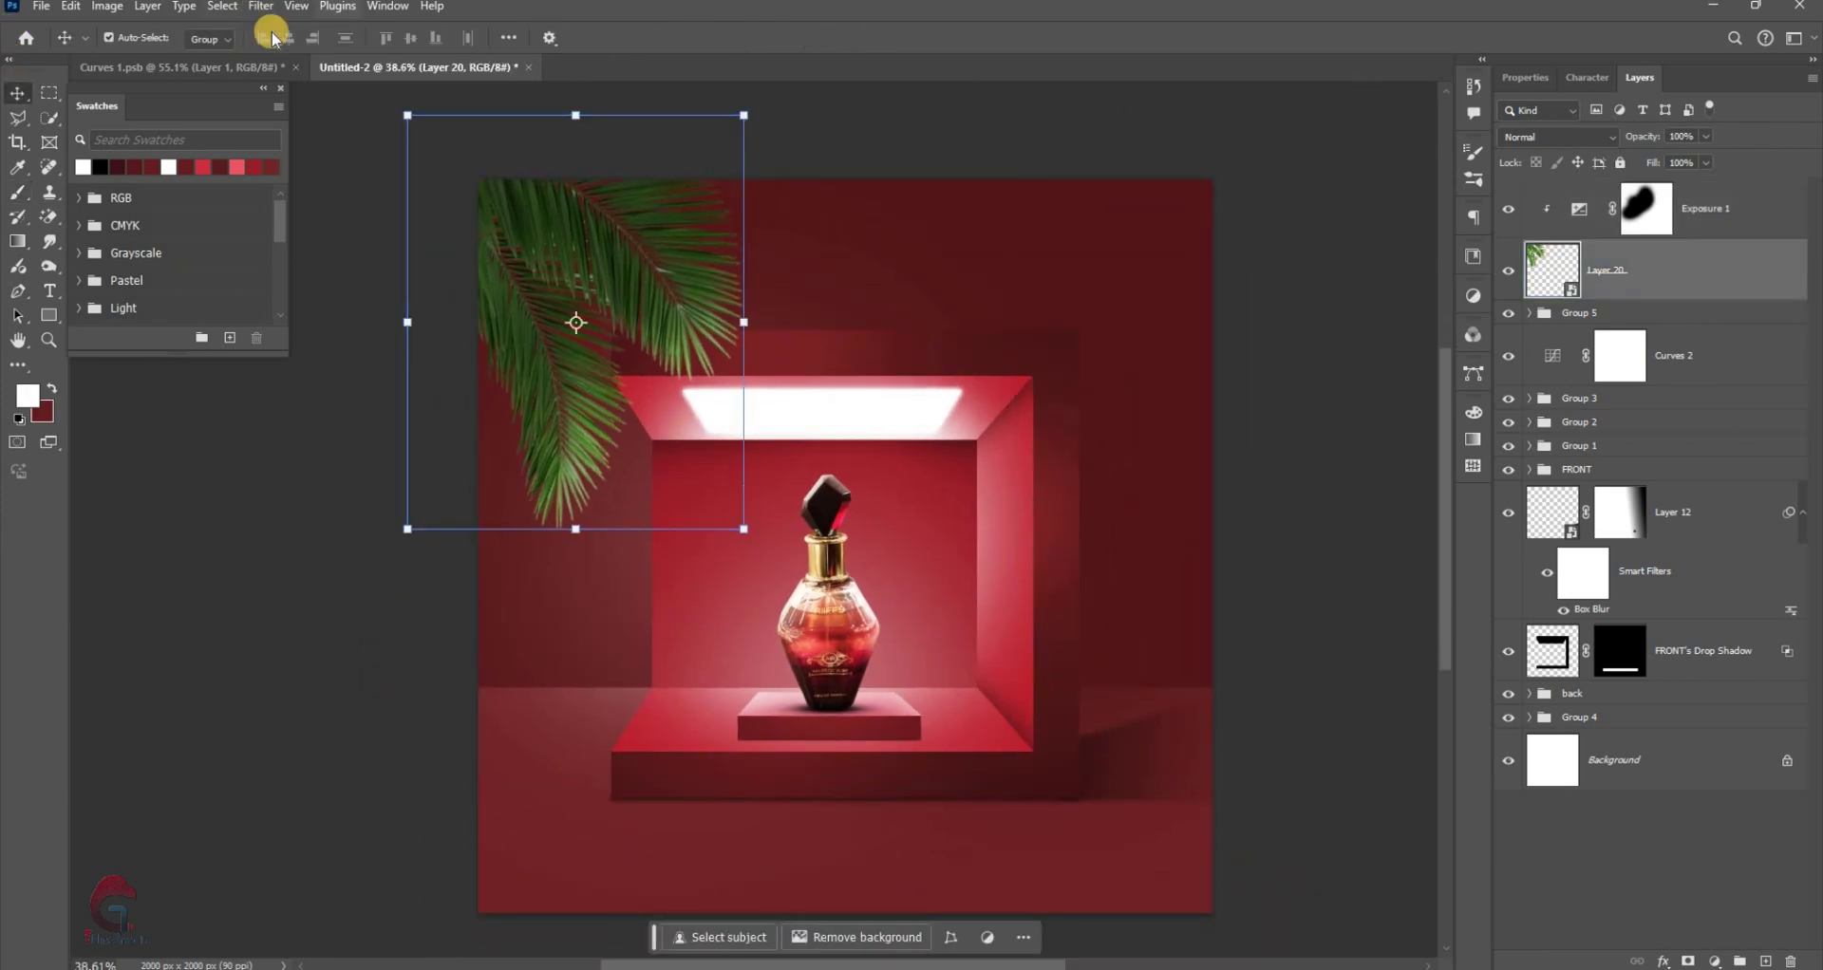
{"action": "left_click", "coordinate": [261, 6]}
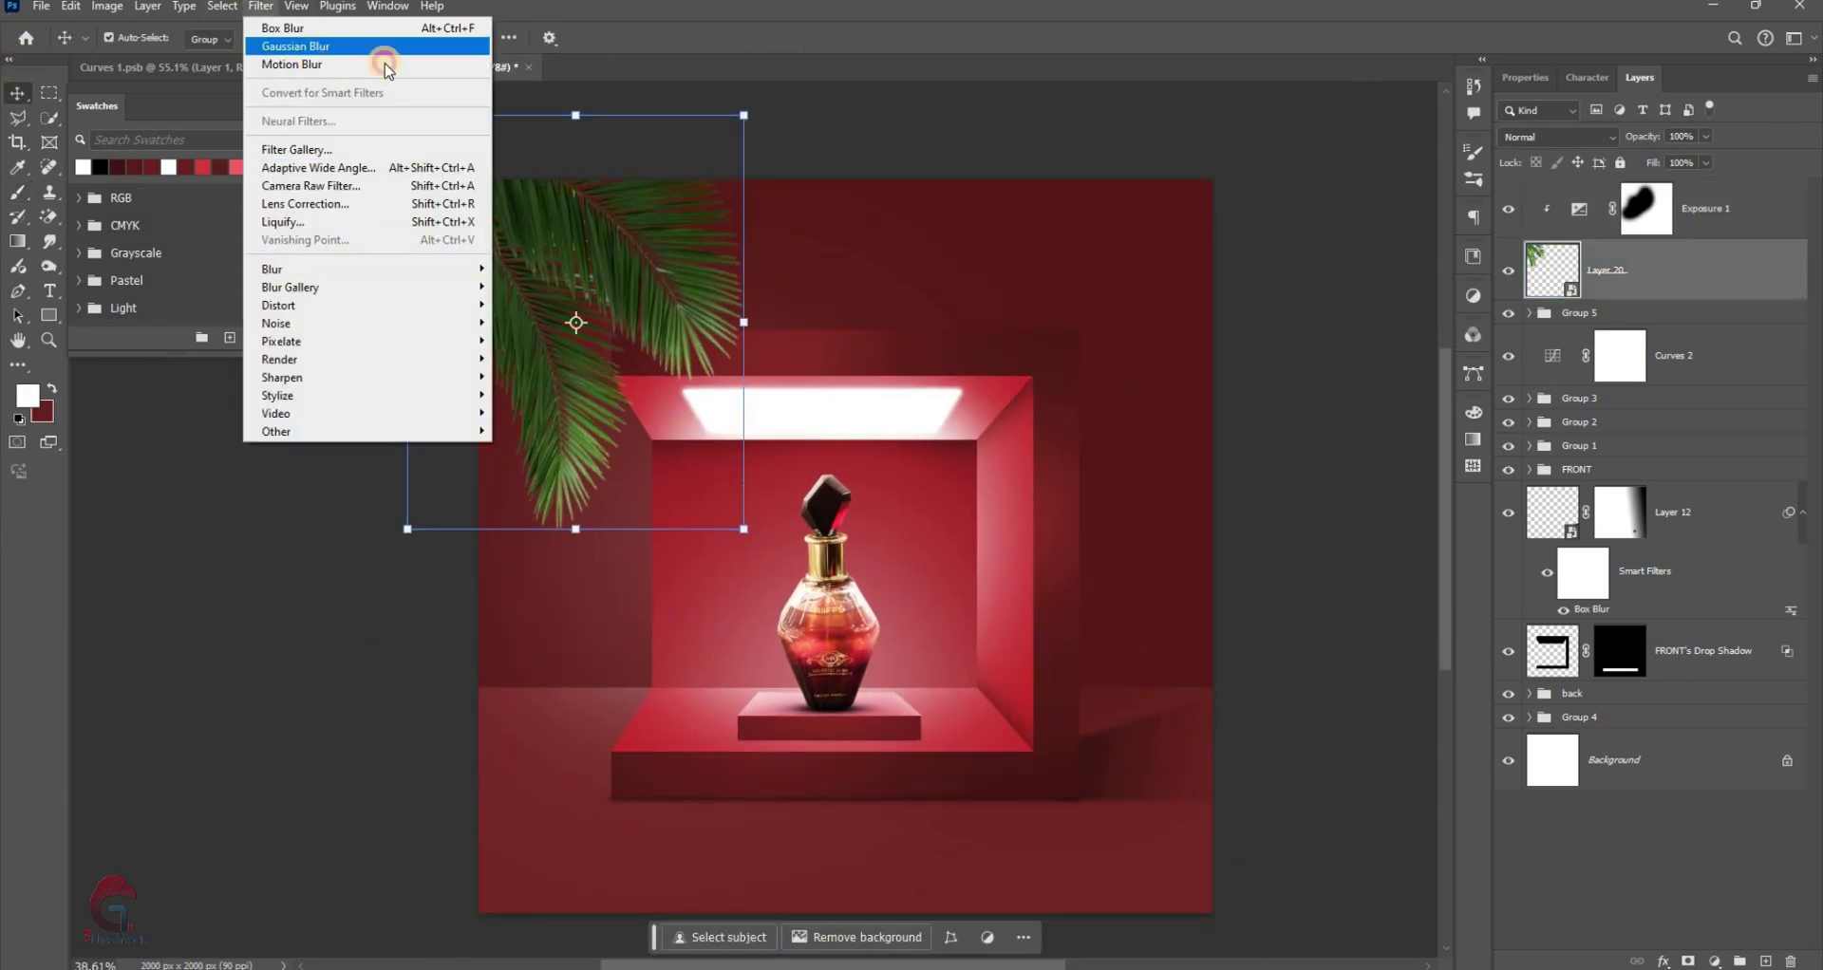
{"action": "key", "text": "Return"}
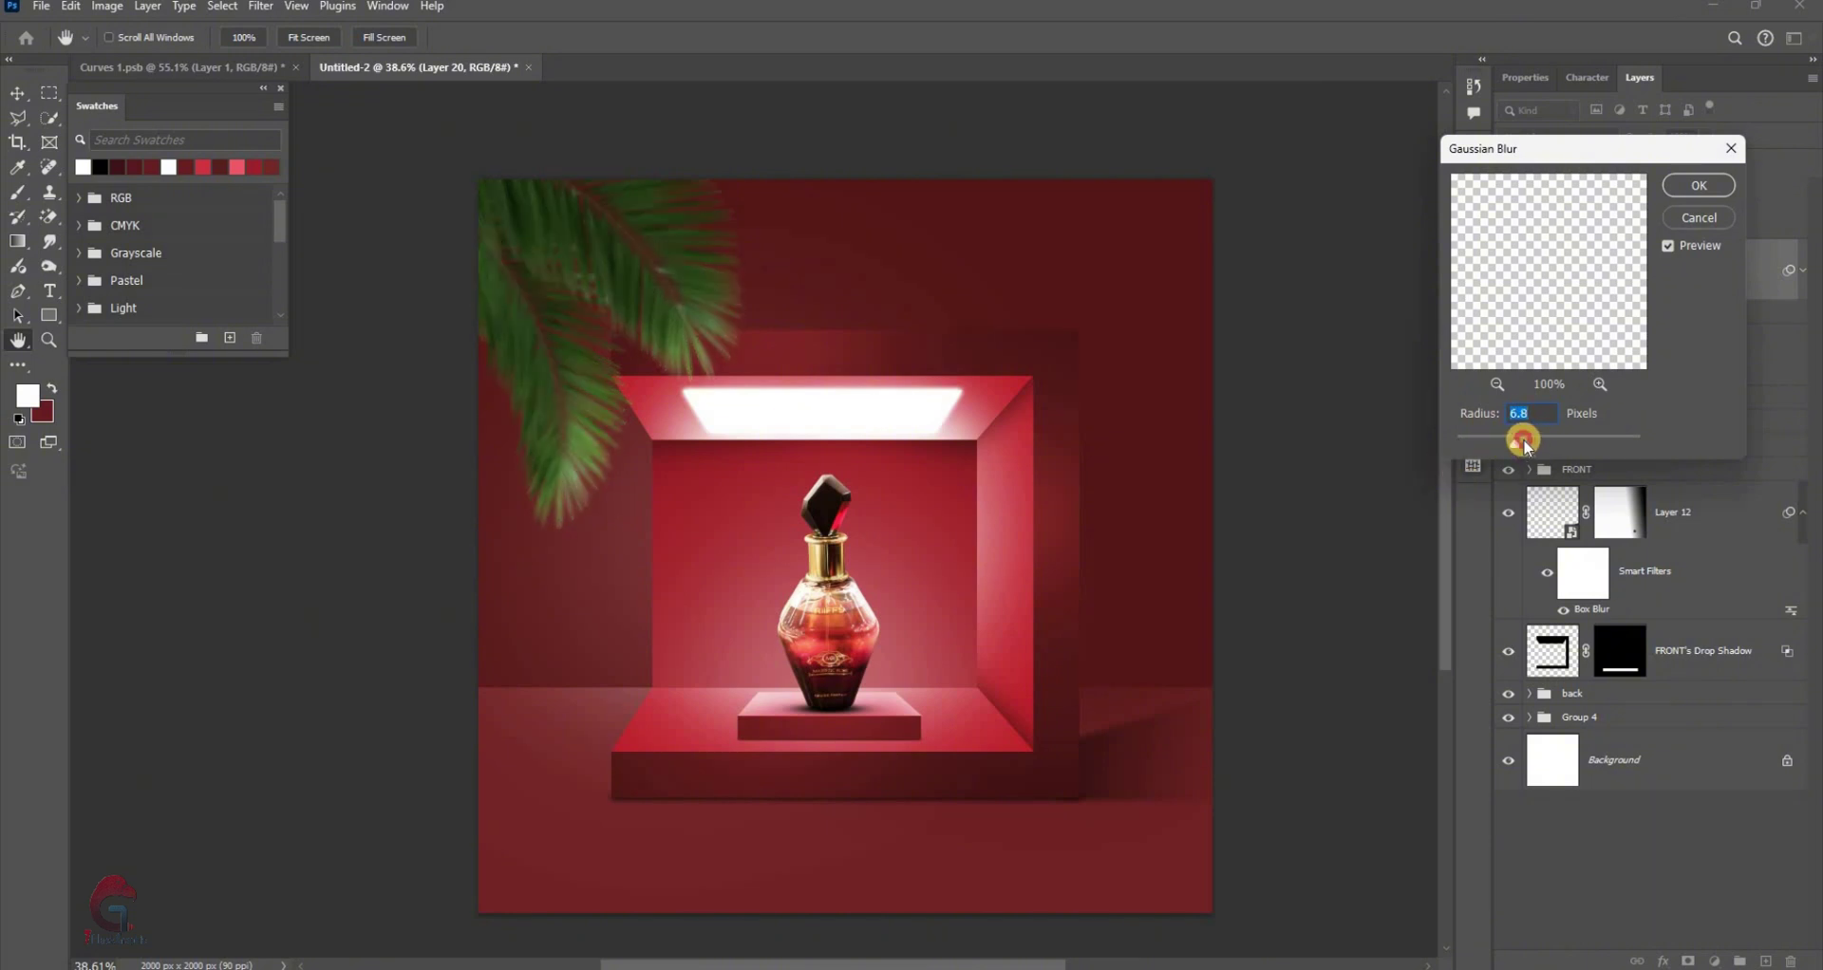
{"action": "left_click_drag", "start_coordinate": [1525, 441], "coordinate": [1516, 441]}
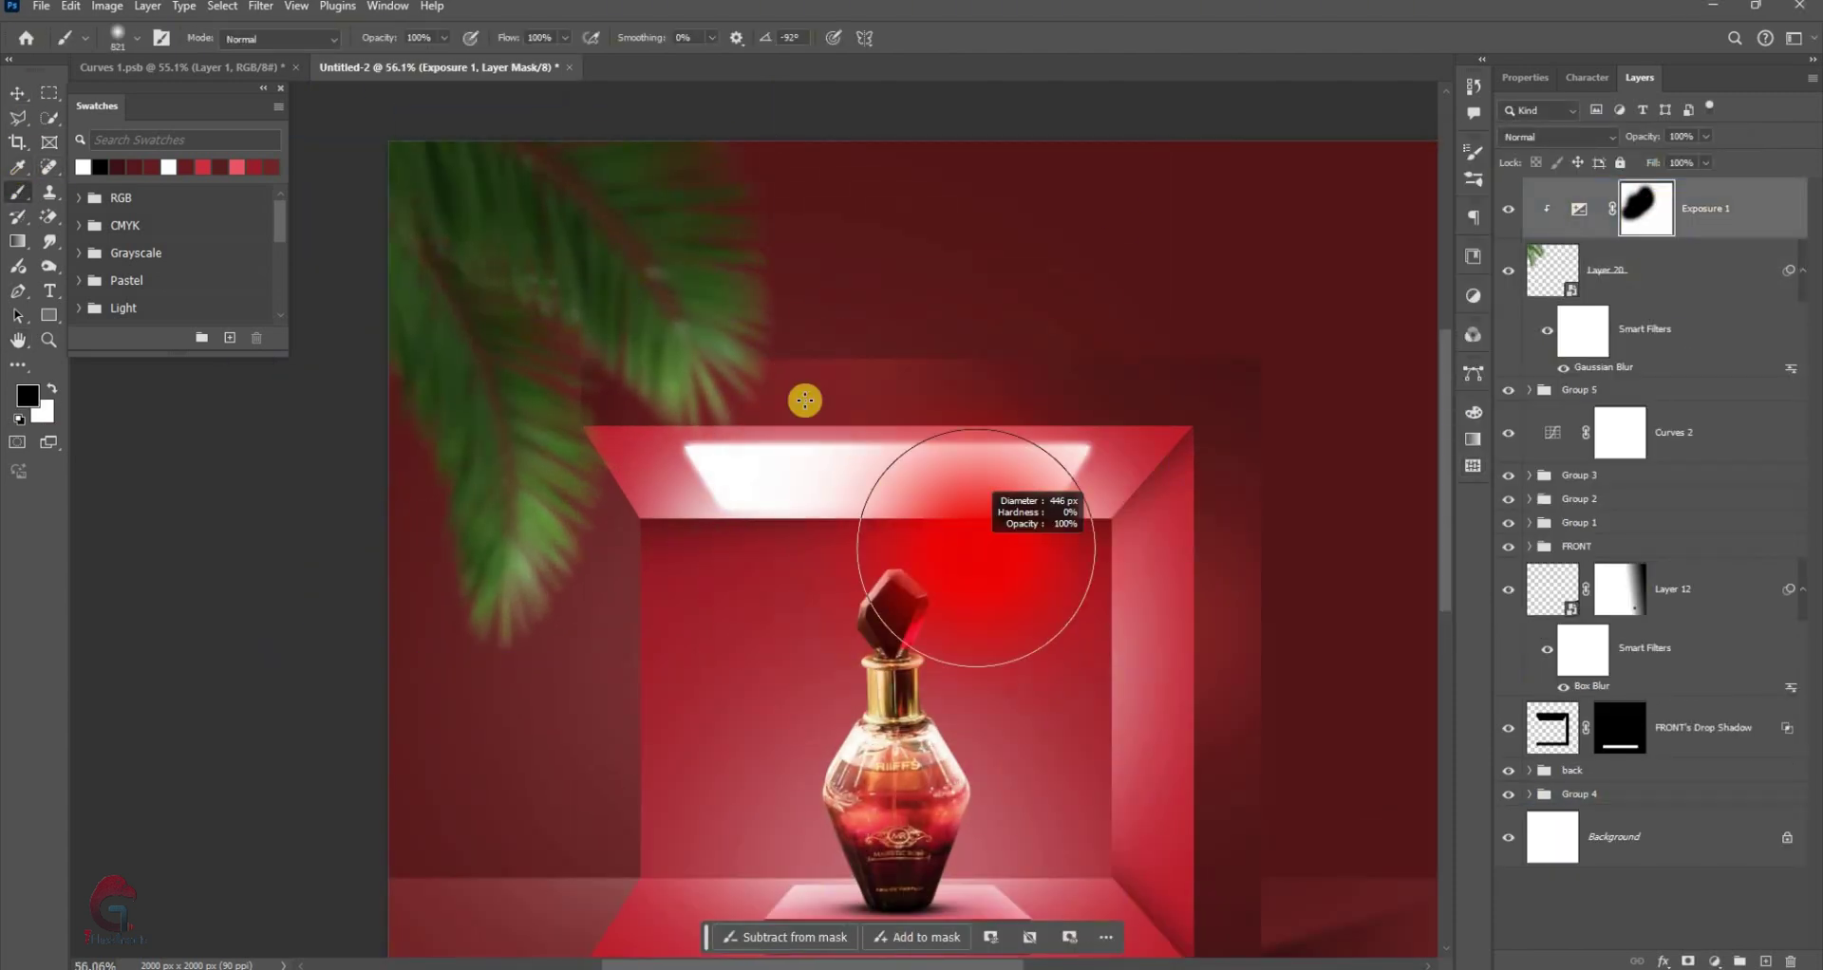
{"action": "key", "text": "ctrl+minus"}
Duplicate the palm leaf with its Exposure layer, then enlarge the copy and flip it horizontally
{"action": "key", "text": "v"}
{"action": "left_click", "coordinate": [1639, 274]}
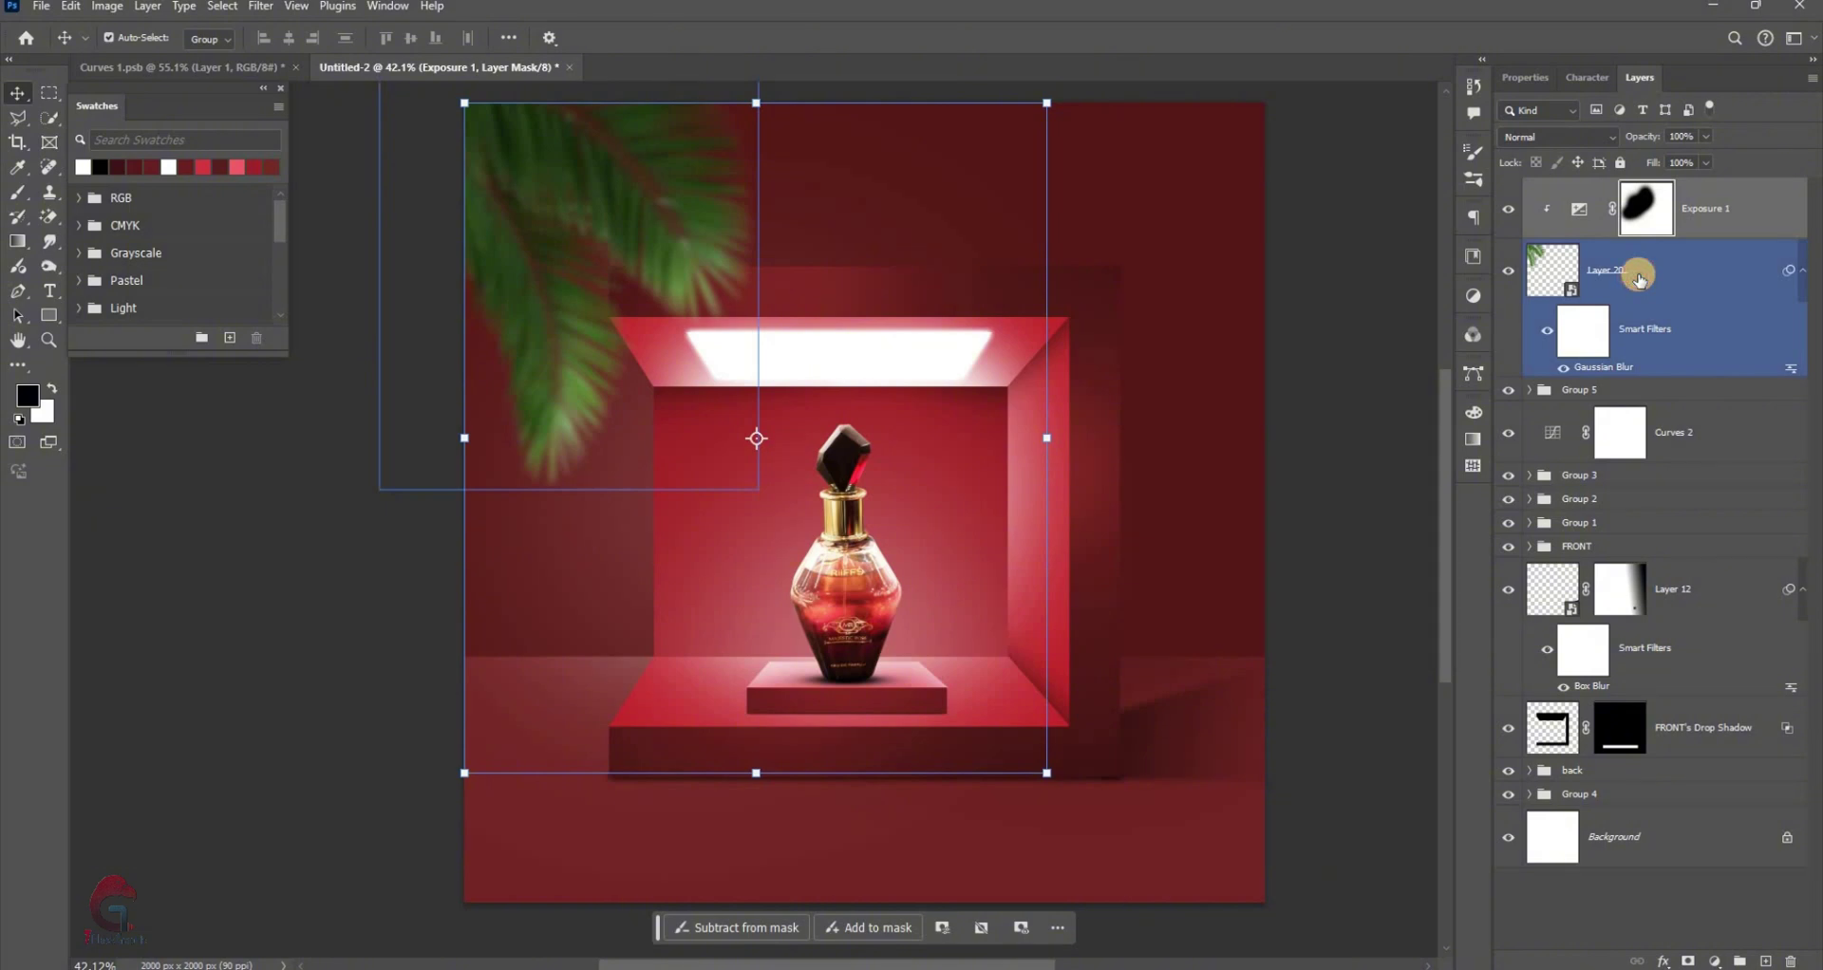
{"action": "left_click_drag", "start_coordinate": [1550, 253], "coordinate": [827, 304]}
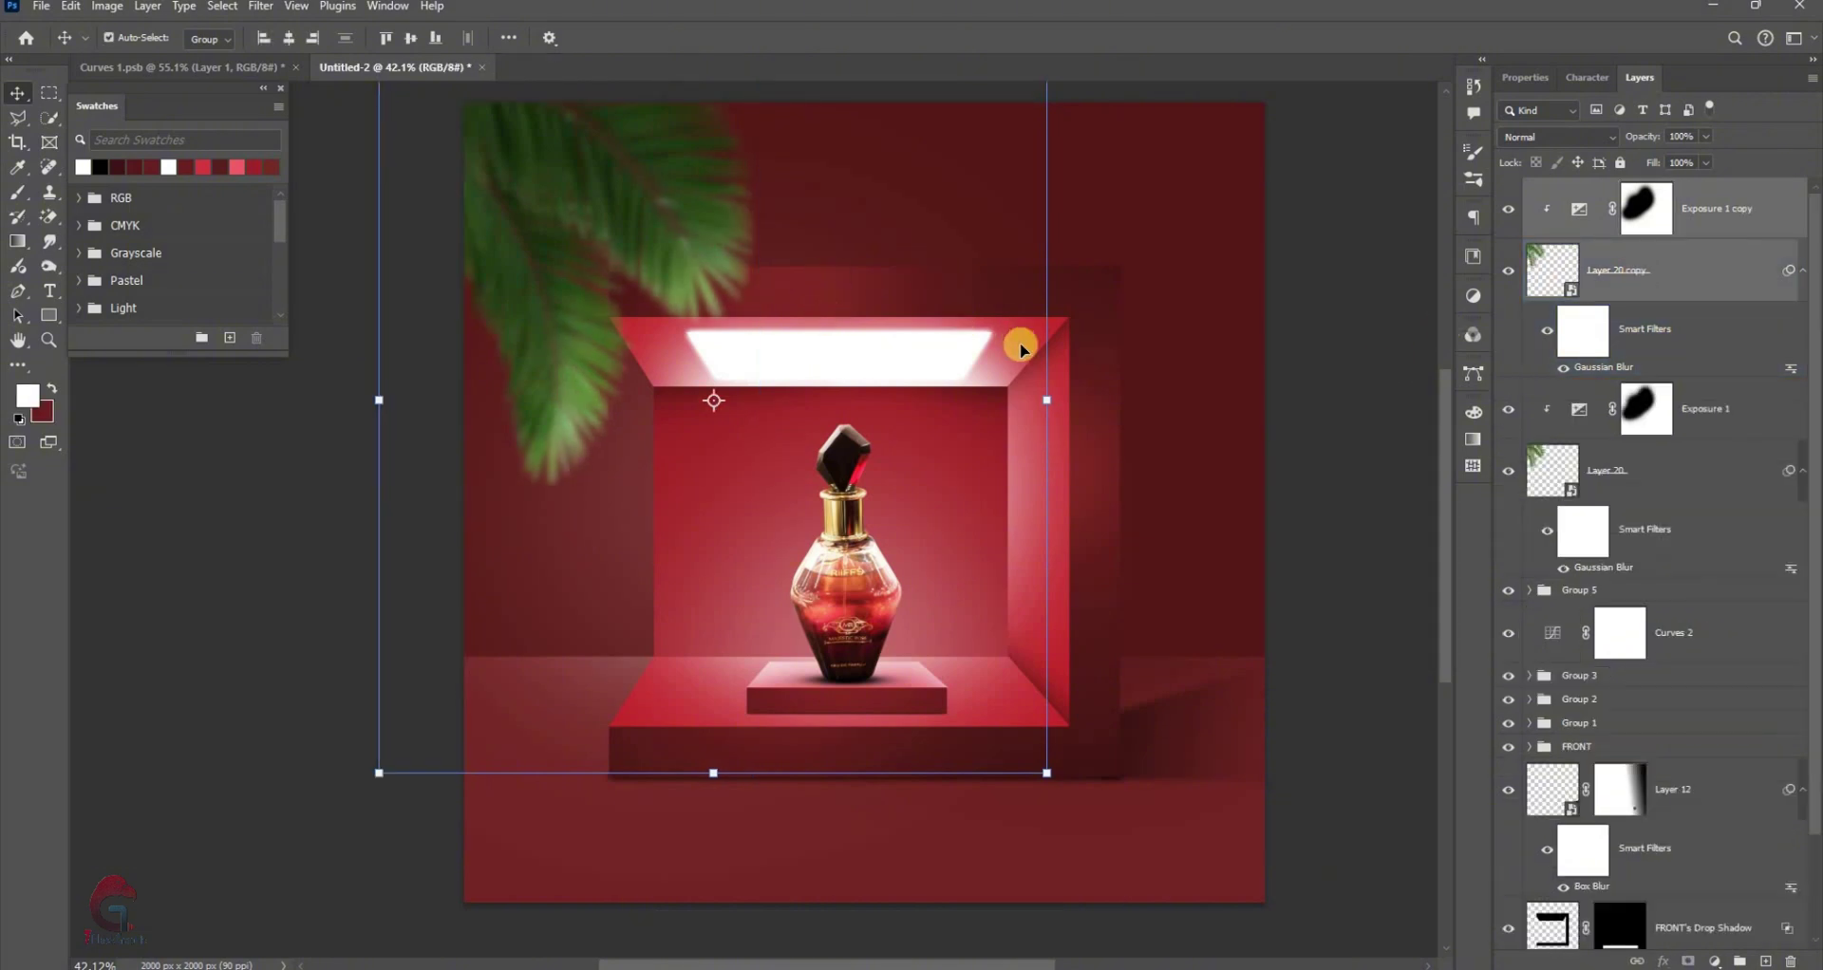
{"action": "key", "text": "ctrl+minus"}
{"action": "left_click", "coordinate": [1025, 386]}
{"action": "left_click", "coordinate": [928, 375]}
{"action": "left_click_drag", "start_coordinate": [1160, 383], "coordinate": [1039, 846]}
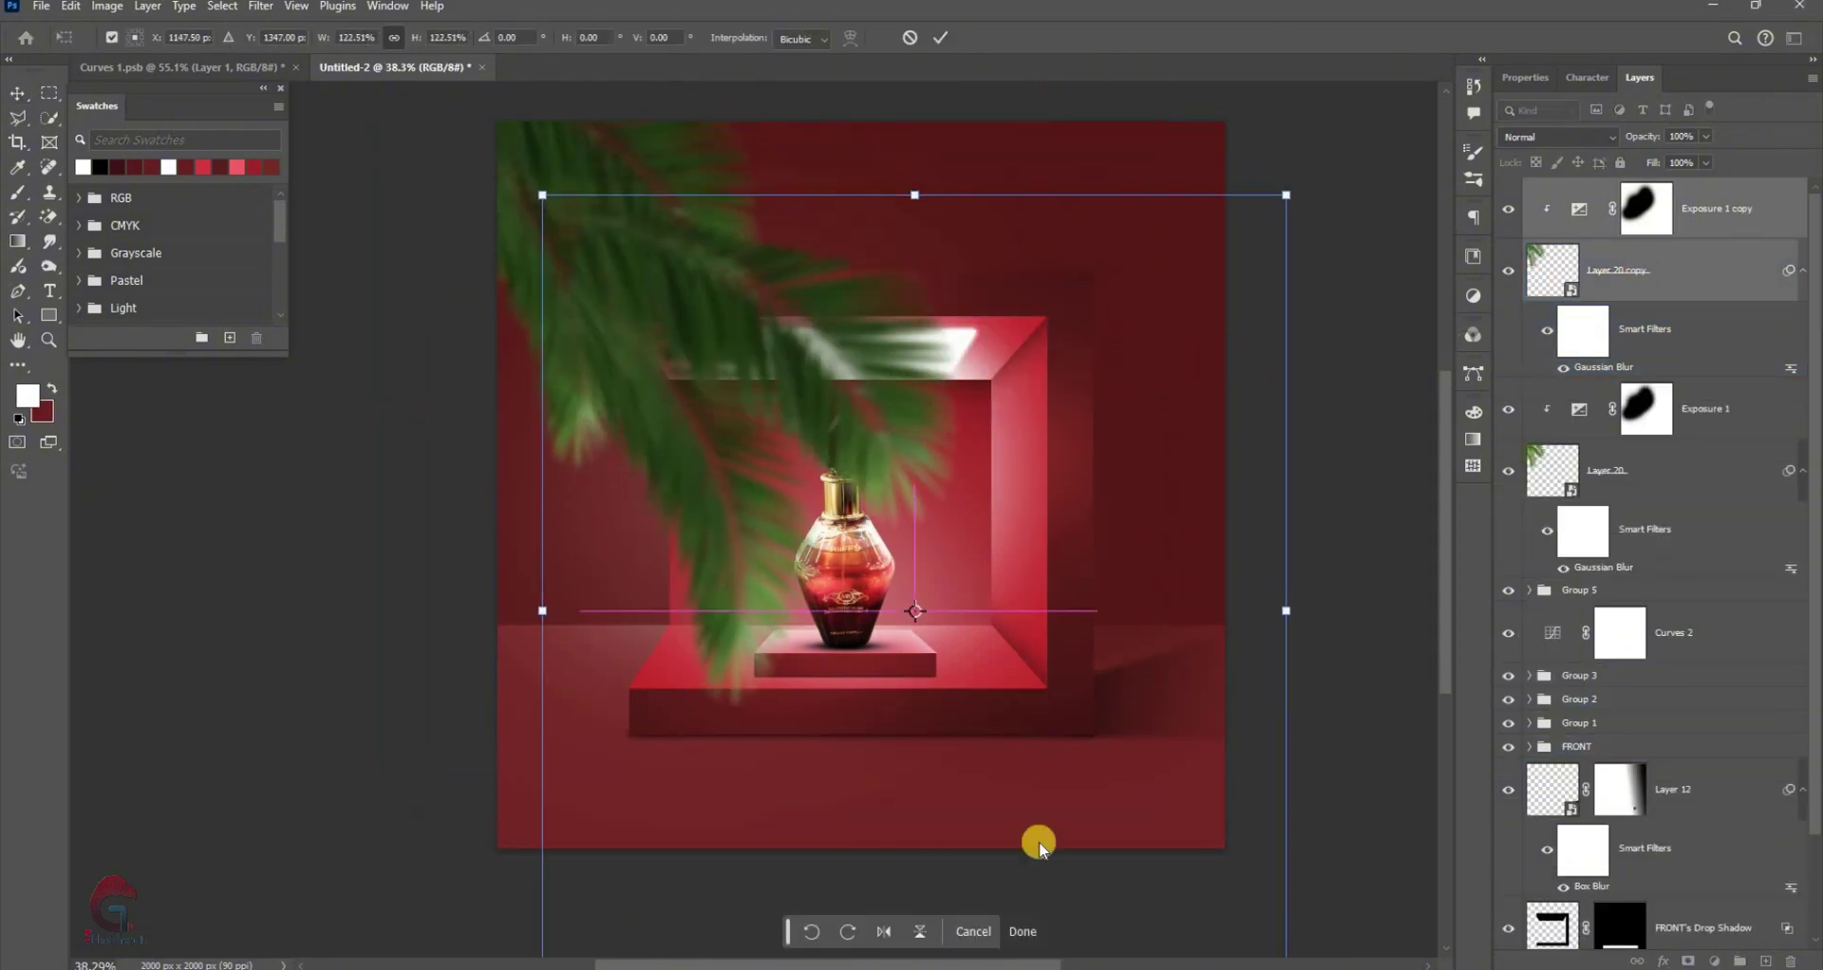
{"action": "right_click", "coordinate": [1039, 845]}
{"action": "left_click", "coordinate": [1045, 829]}
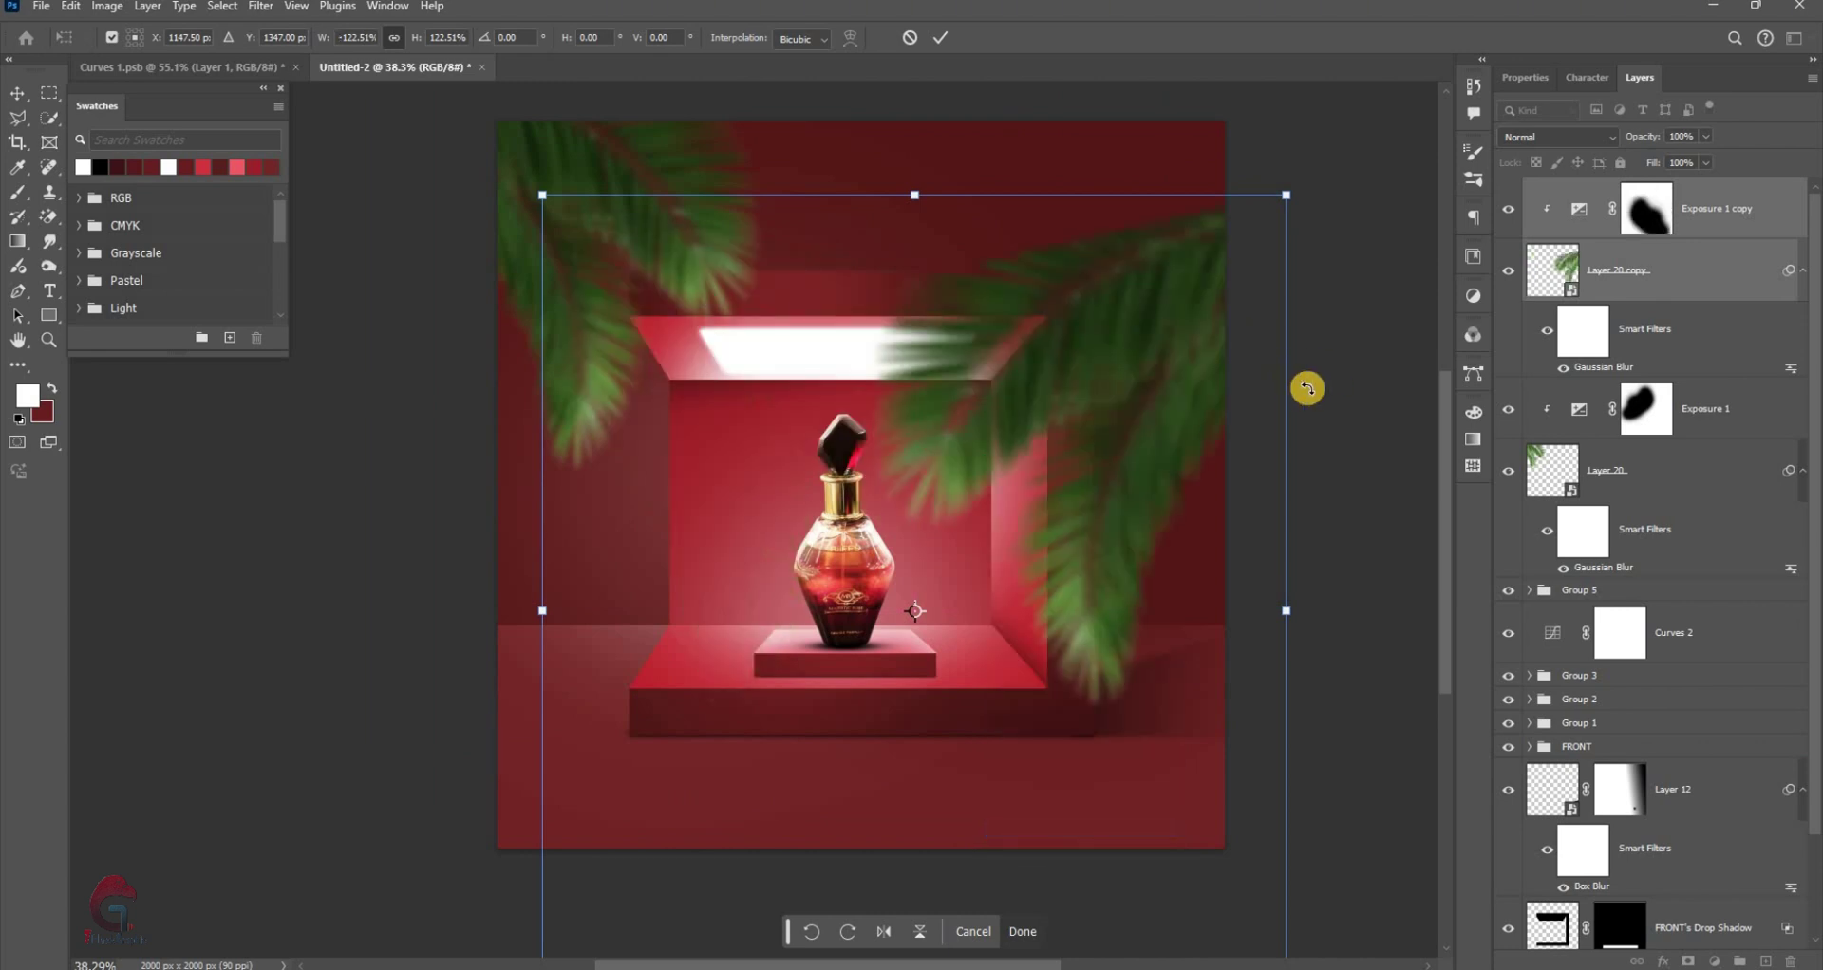
Rotate the flipped copy onto the right edge and reopen its Gaussian Blur at 38.7 pixels
{"action": "key", "text": "ctrl+minus"}
{"action": "mouse_move", "coordinate": [1372, 619]}
{"action": "left_mouse_down"}
{"action": "mouse_move", "coordinate": [1380, 712]}
{"action": "mouse_move", "coordinate": [1271, 264]}
{"action": "mouse_move", "coordinate": [1195, 433]}
{"action": "mouse_move", "coordinate": [1261, 249]}
{"action": "mouse_move", "coordinate": [1099, 429]}
{"action": "mouse_move", "coordinate": [1209, 375]}
{"action": "left_mouse_up"}
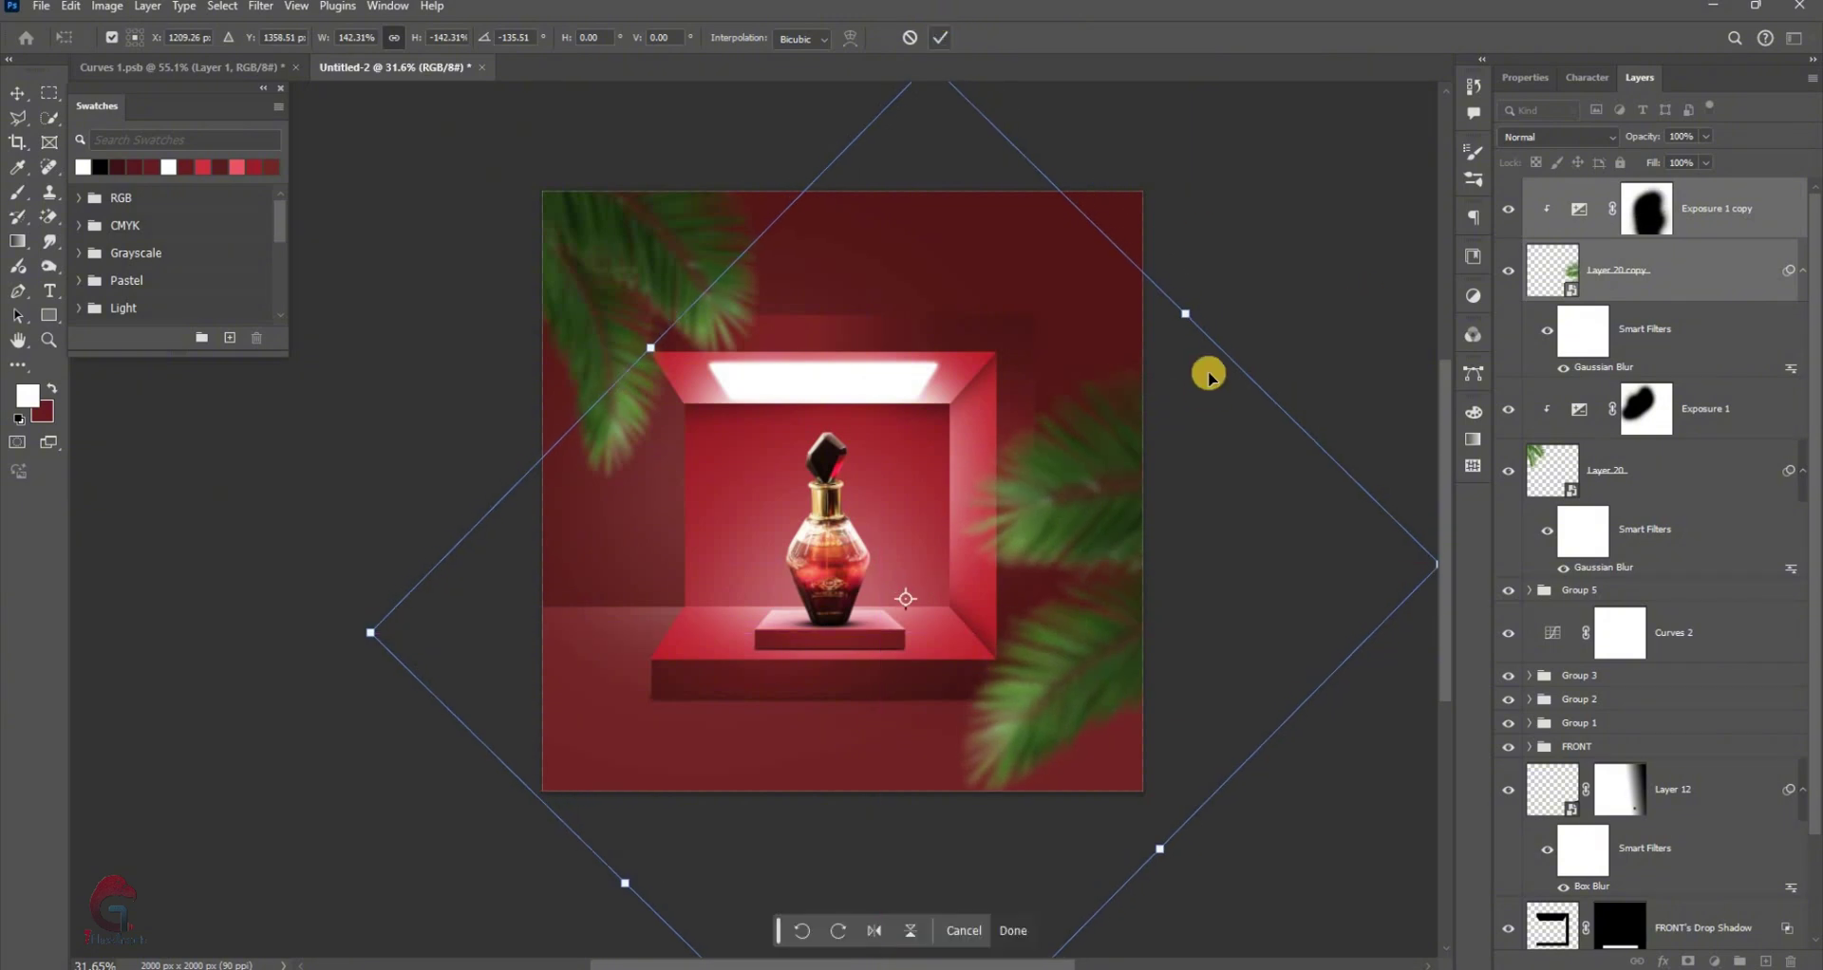
{"action": "key", "text": "Return"}
{"action": "key", "text": "ctrl+0"}
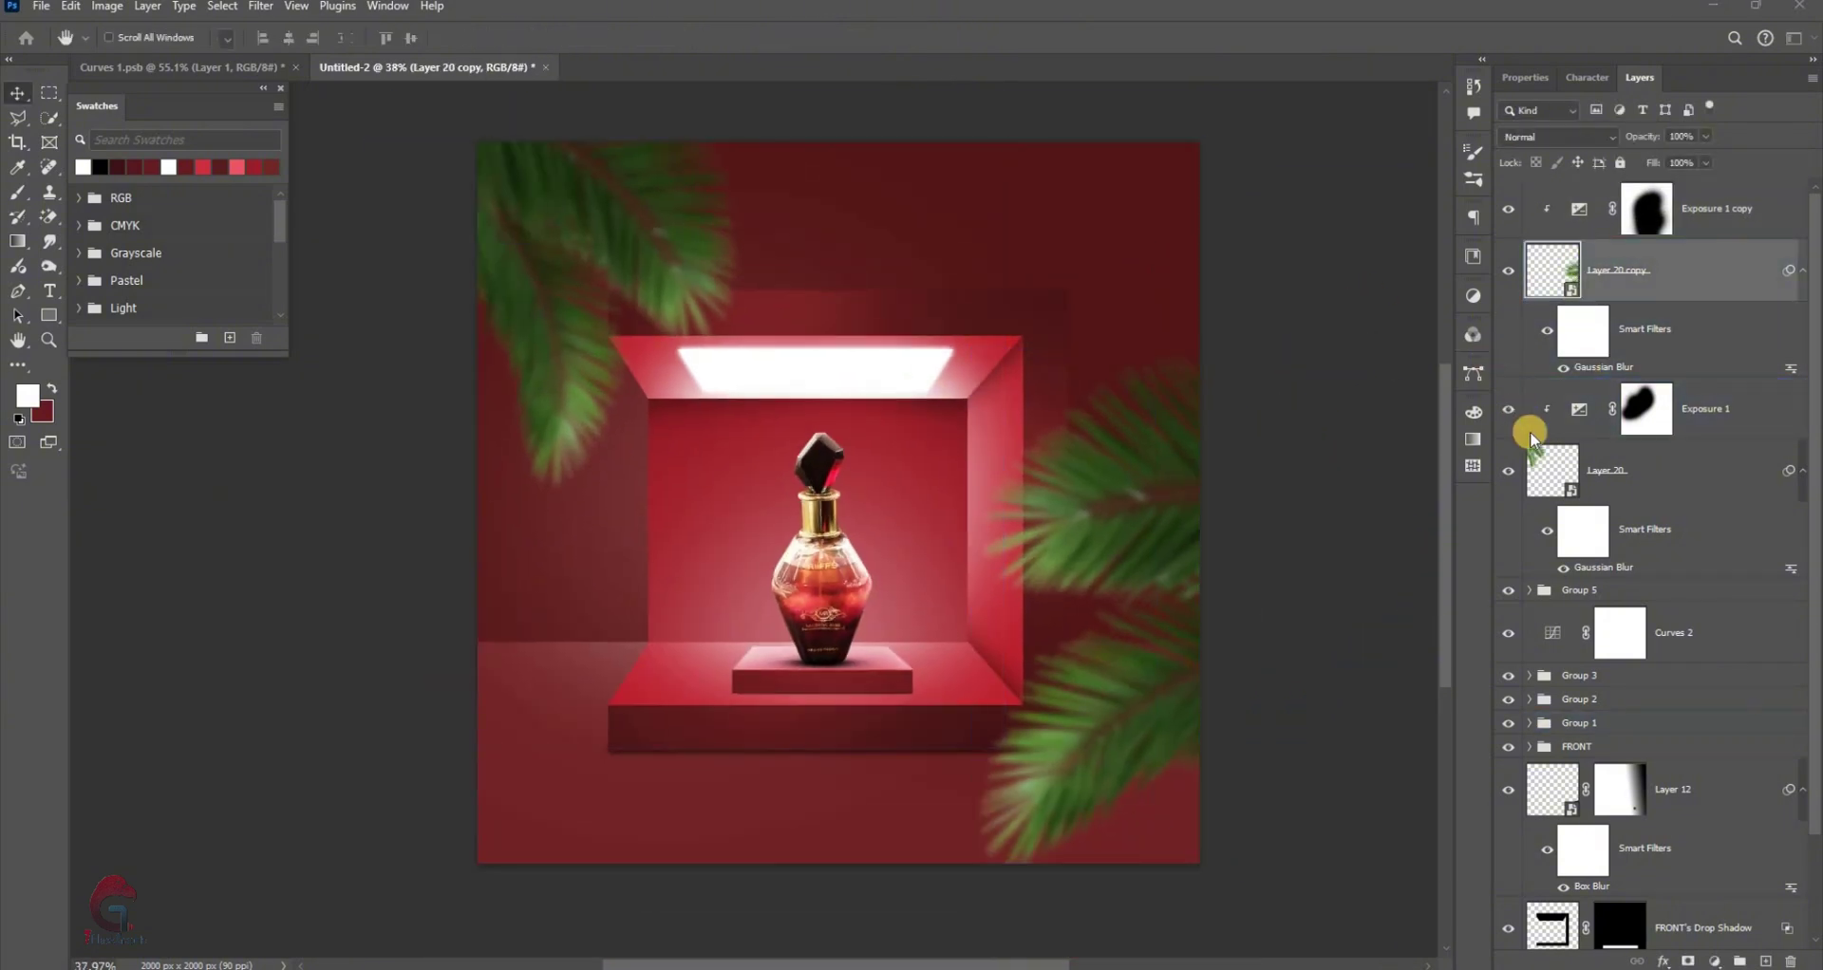
{"action": "double_click", "coordinate": [1604, 366]}
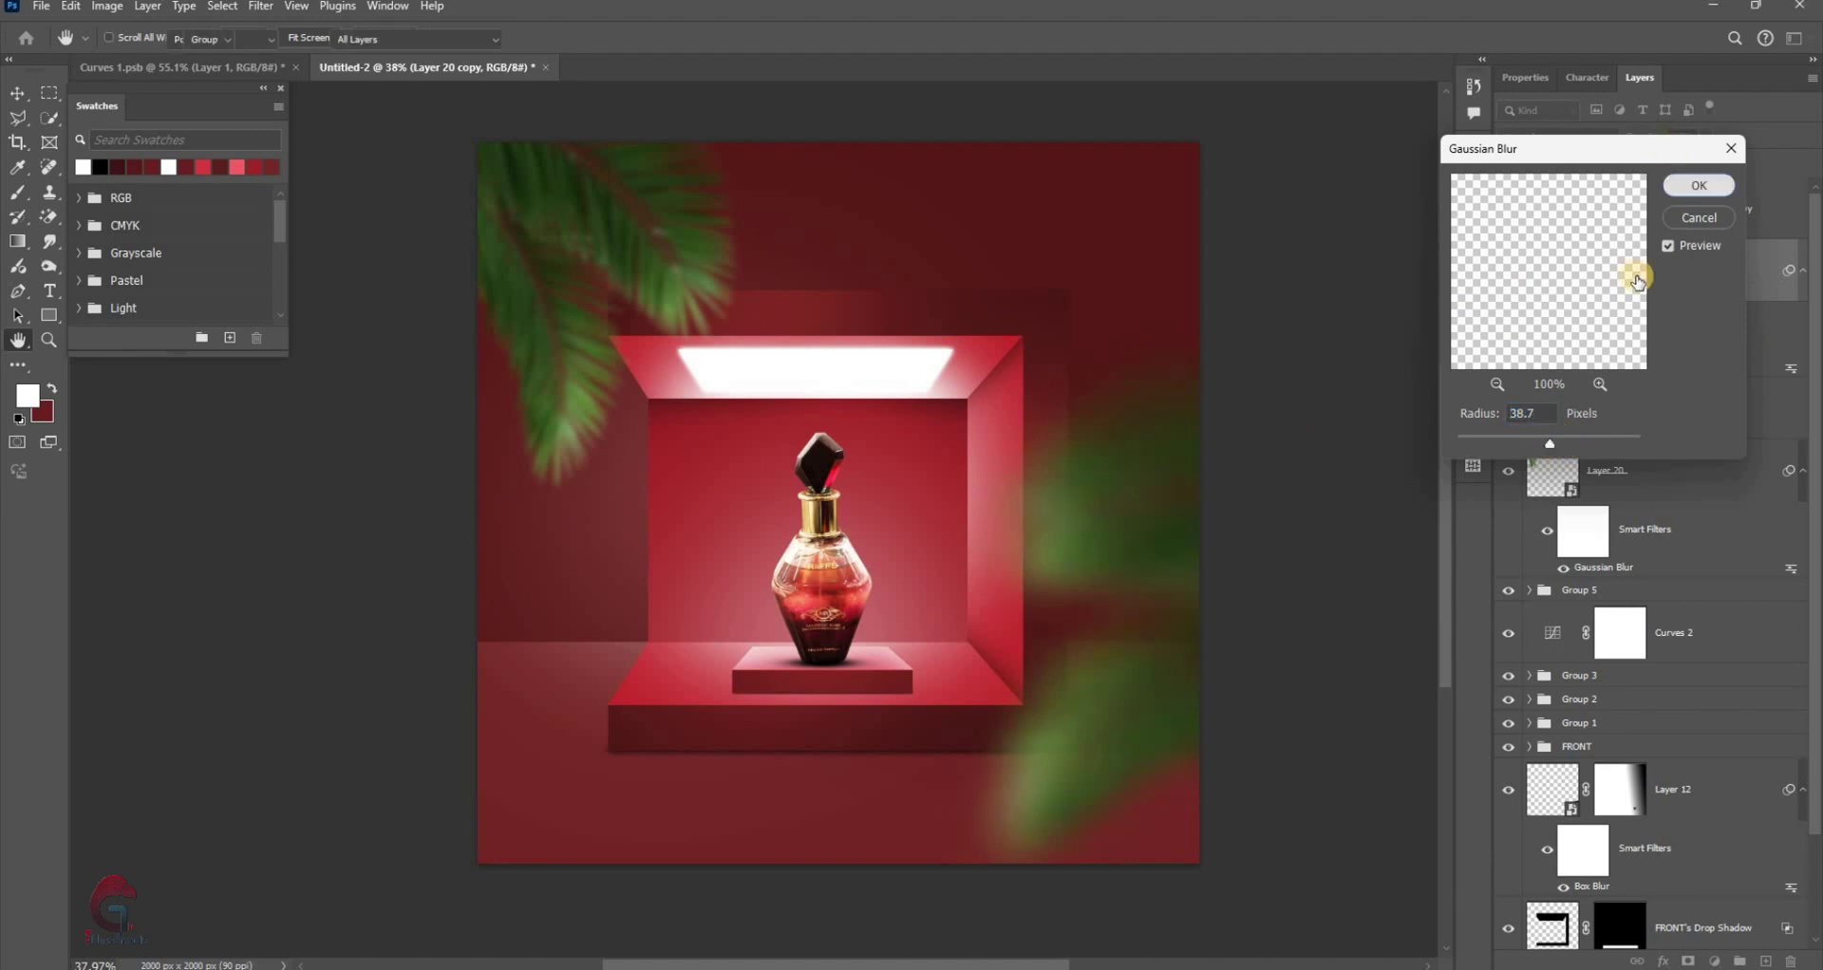
Apply the 38.7-pixel blur and reposition the right-hand leaf with Free Transform
{"action": "left_click", "coordinate": [1677, 186]}
{"action": "key", "text": "v"}
{"action": "left_click_drag", "start_coordinate": [1146, 615], "coordinate": [948, 429]}
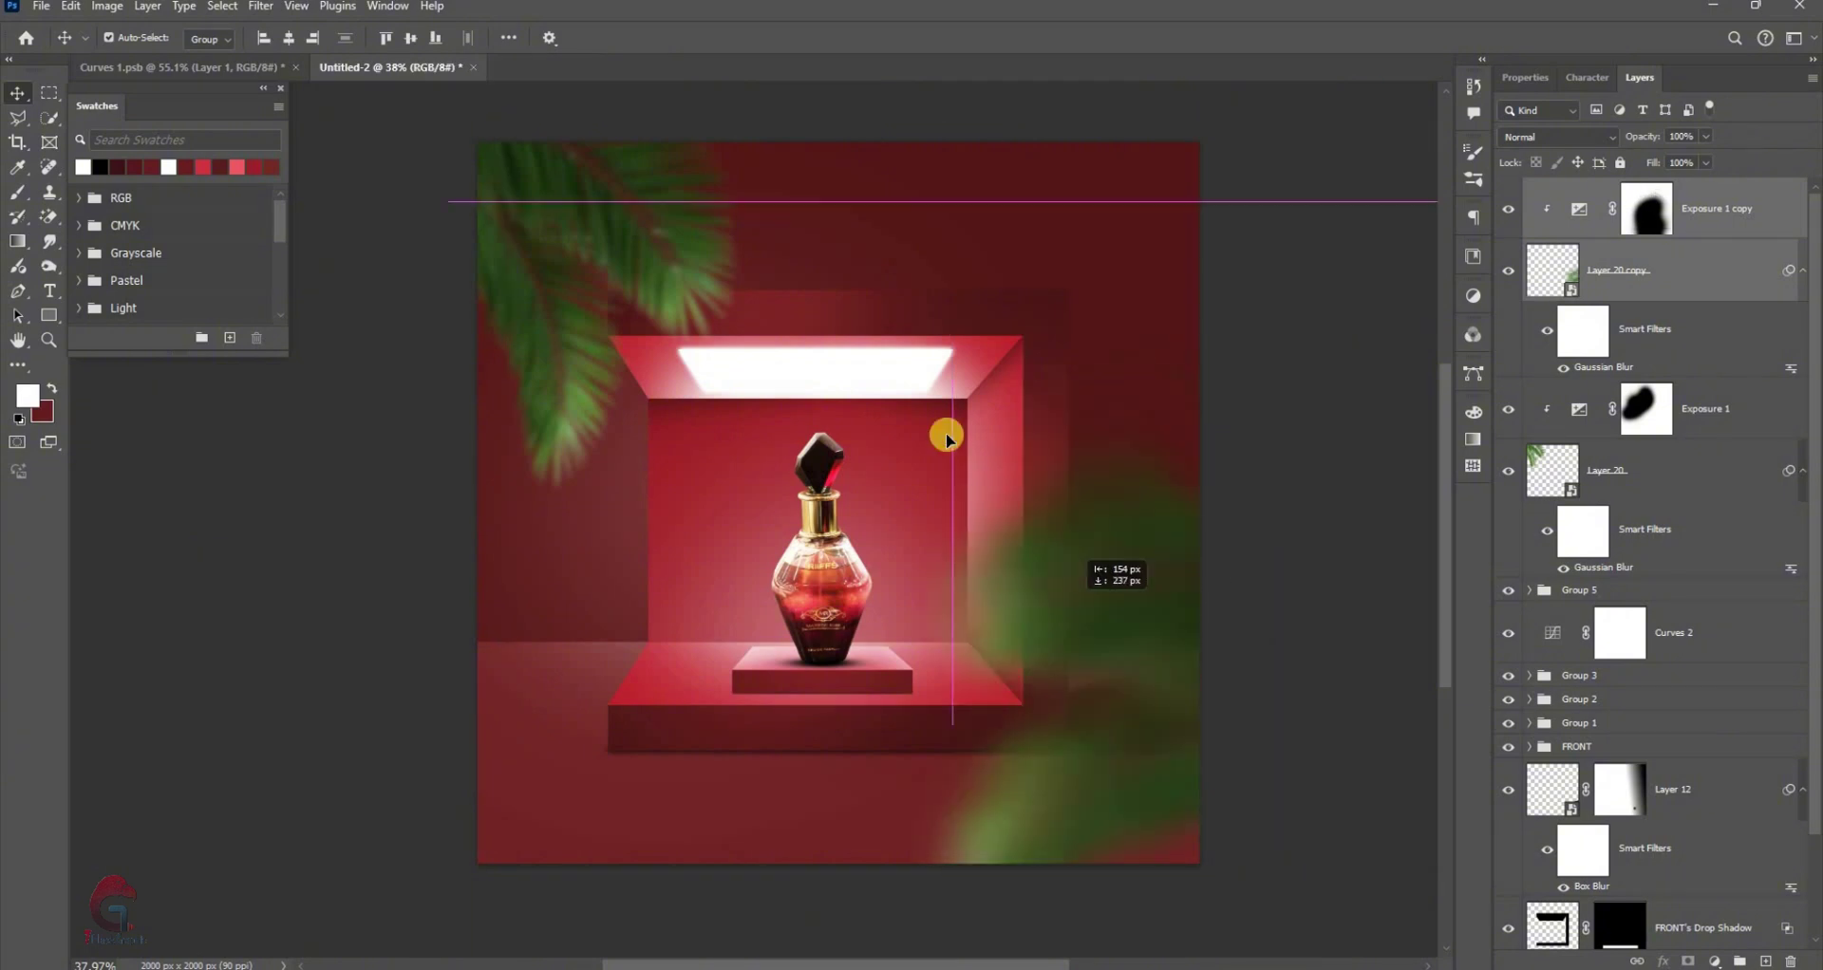
{"action": "scroll", "coordinate": [948, 428], "scroll_direction": "down", "scroll_amount": 1}
{"action": "key", "text": "ctrl+t"}
{"action": "mouse_move", "coordinate": [945, 240]}
{"action": "left_mouse_down"}
{"action": "mouse_move", "coordinate": [1141, 512]}
{"action": "mouse_move", "coordinate": [1107, 523]}
{"action": "mouse_move", "coordinate": [1050, 472]}
{"action": "left_mouse_up"}
{"action": "key", "text": "Return"}
{"action": "scroll", "coordinate": [1020, 556], "scroll_direction": "up", "scroll_amount": 1}
{"action": "left_click", "coordinate": [1021, 555]}
{"action": "scroll", "coordinate": [1021, 556], "scroll_direction": "down", "scroll_amount": 1}
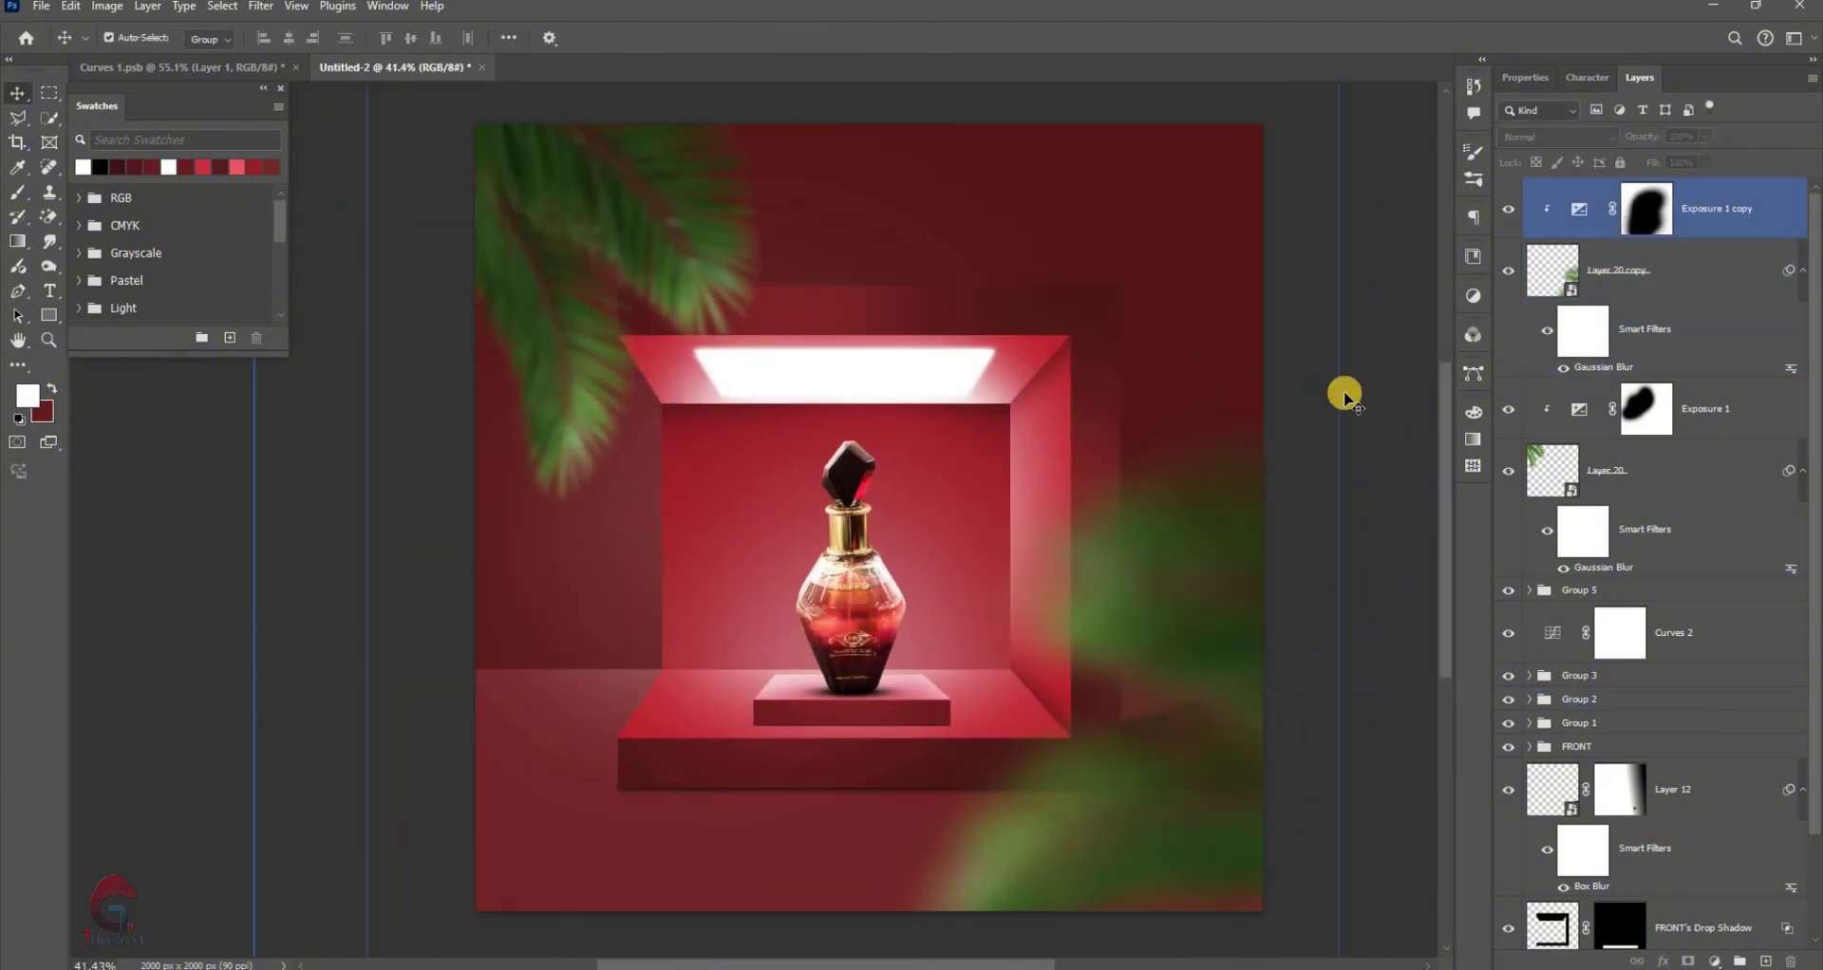
Select Layer 20 copy together with Exposure 1 copy and nudge the leaf further right
{"action": "left_click", "coordinate": [1576, 204]}
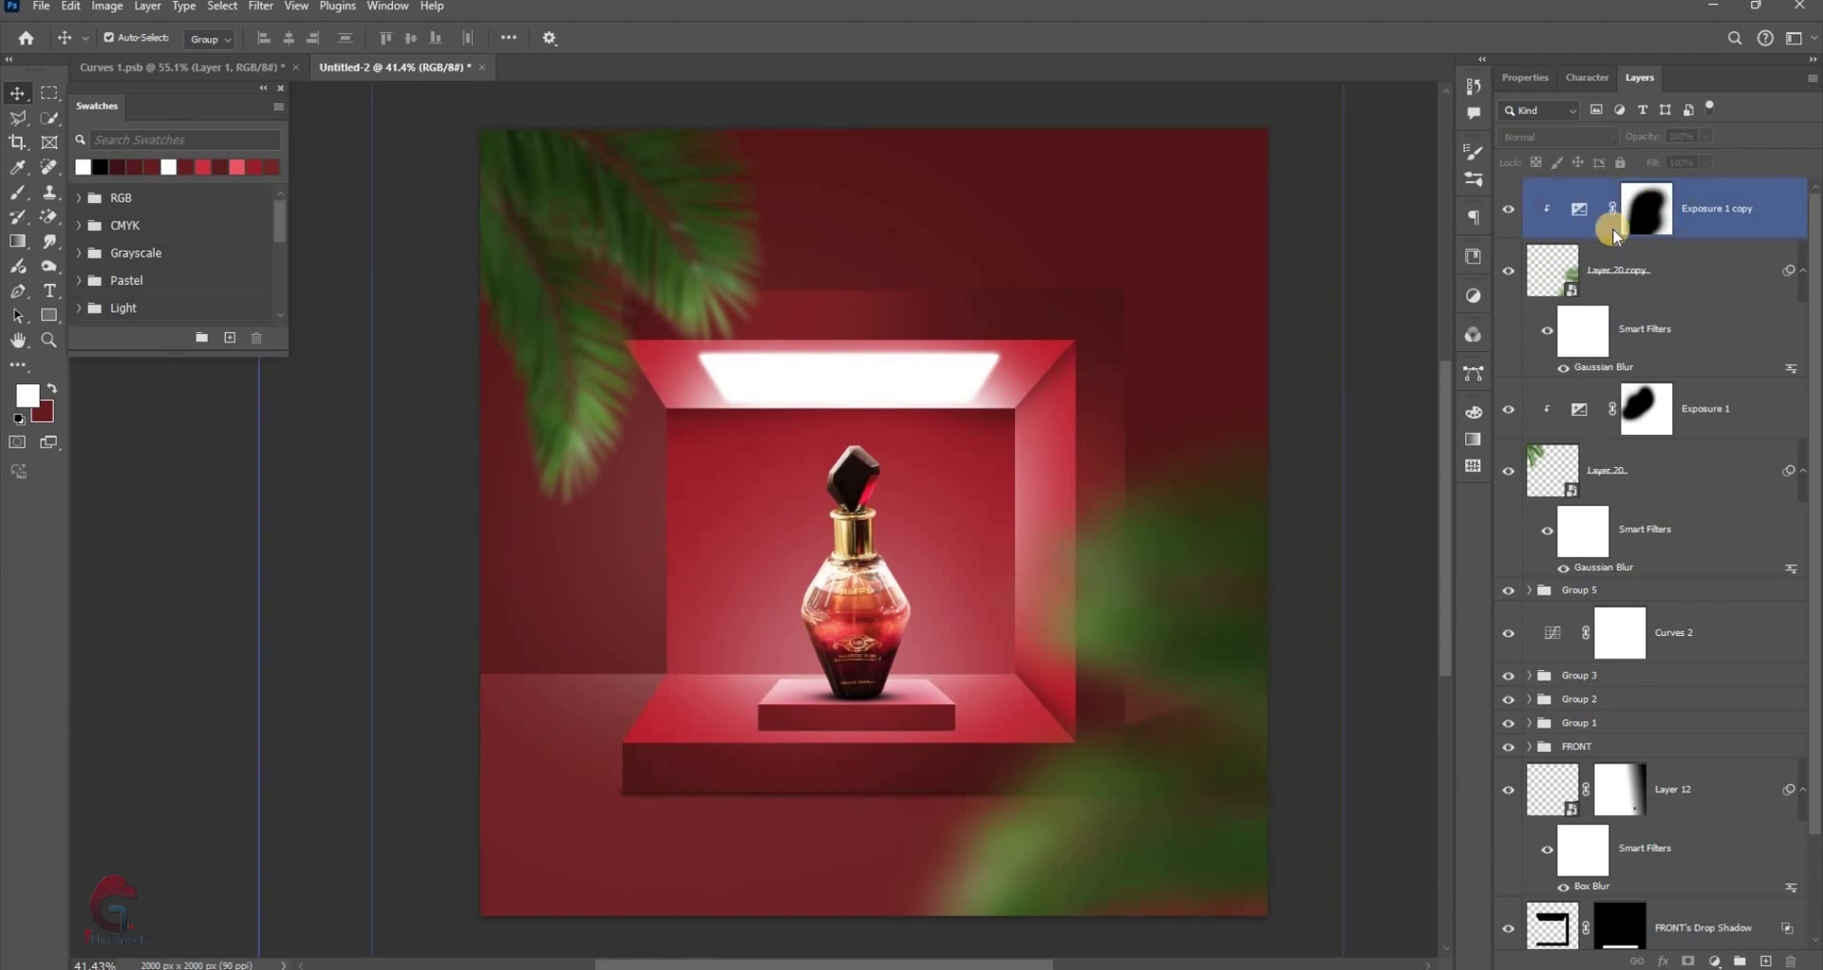
{"action": "double_click", "coordinate": [1616, 235]}
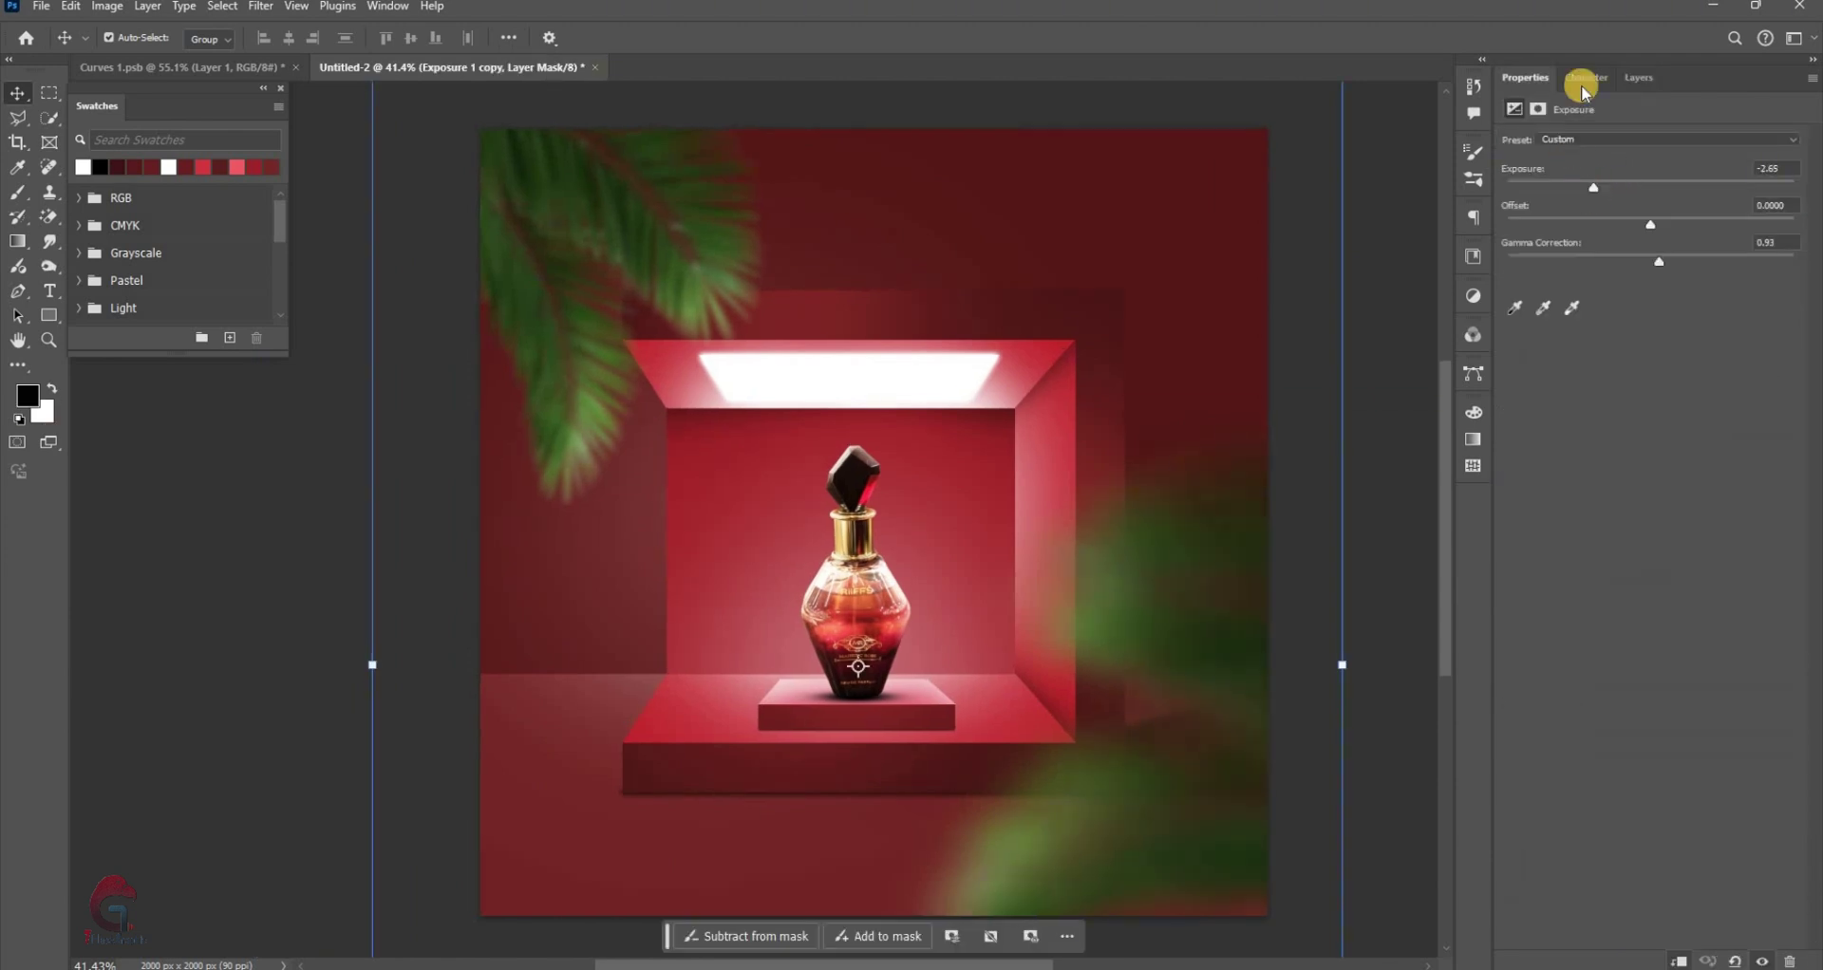
{"action": "left_click", "coordinate": [1639, 77]}
{"action": "left_click", "coordinate": [1633, 275]}
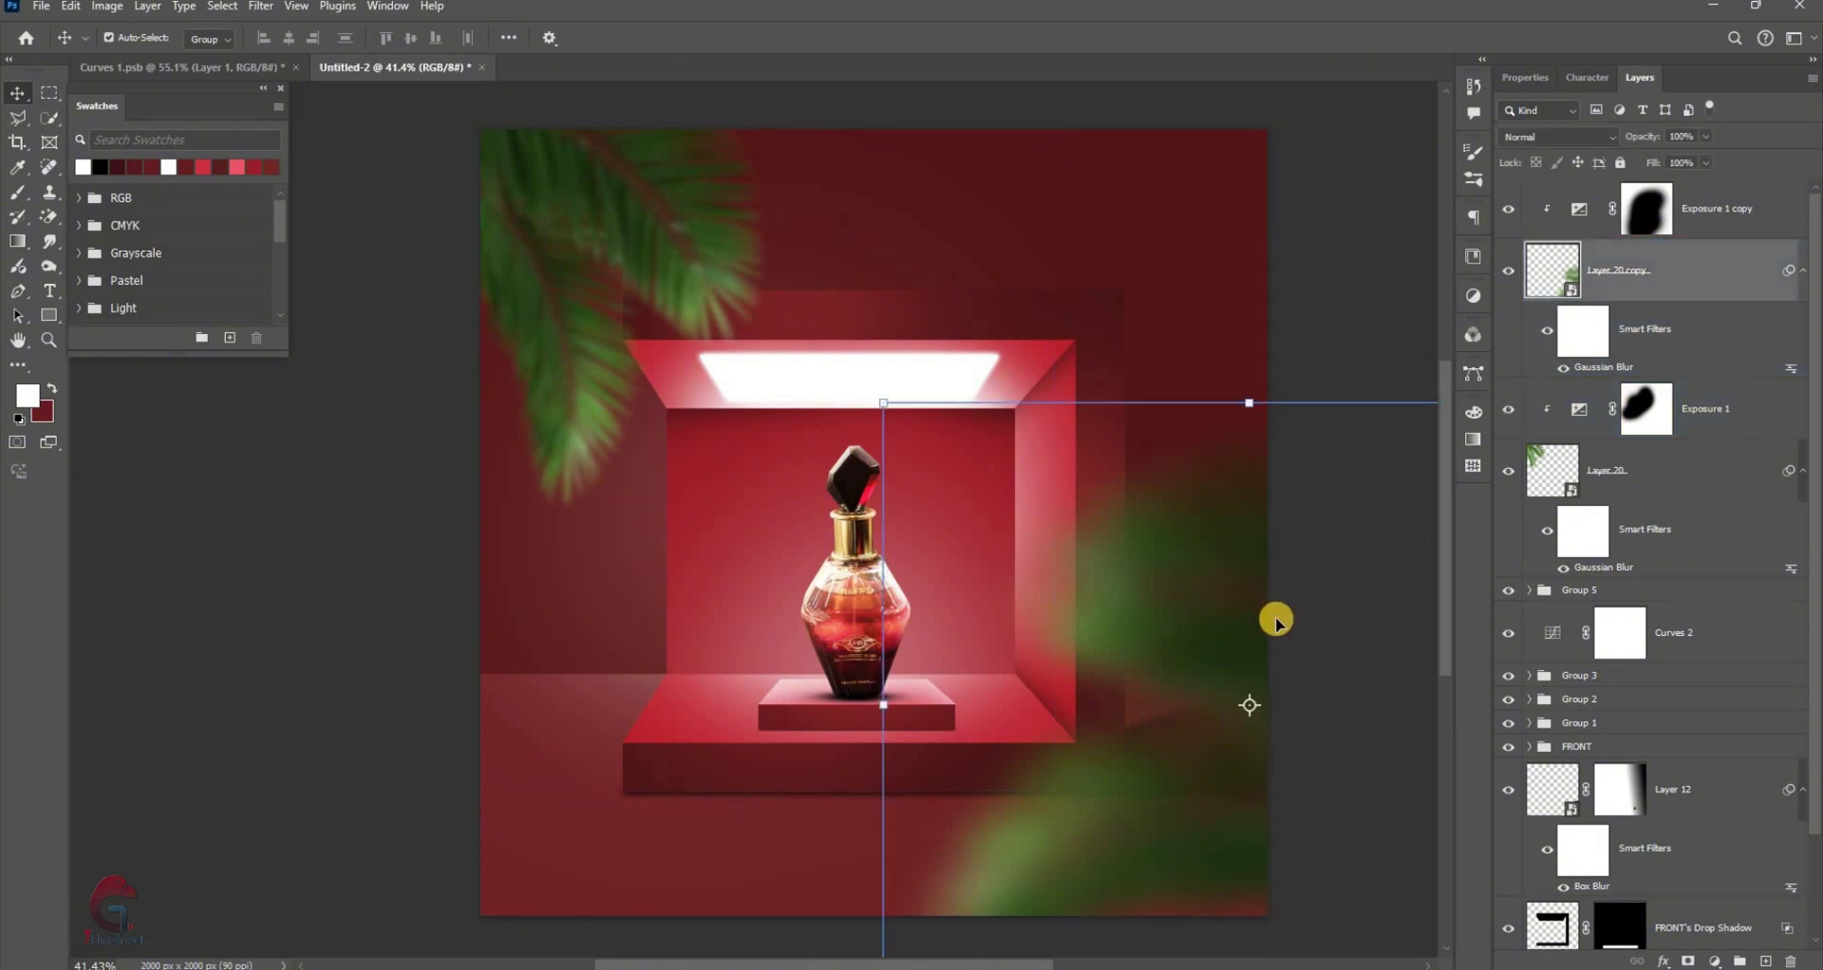
{"action": "key", "text": "alt+shift+bracketright"}
{"action": "left_click_drag", "start_coordinate": [1287, 589], "coordinate": [1282, 583]}
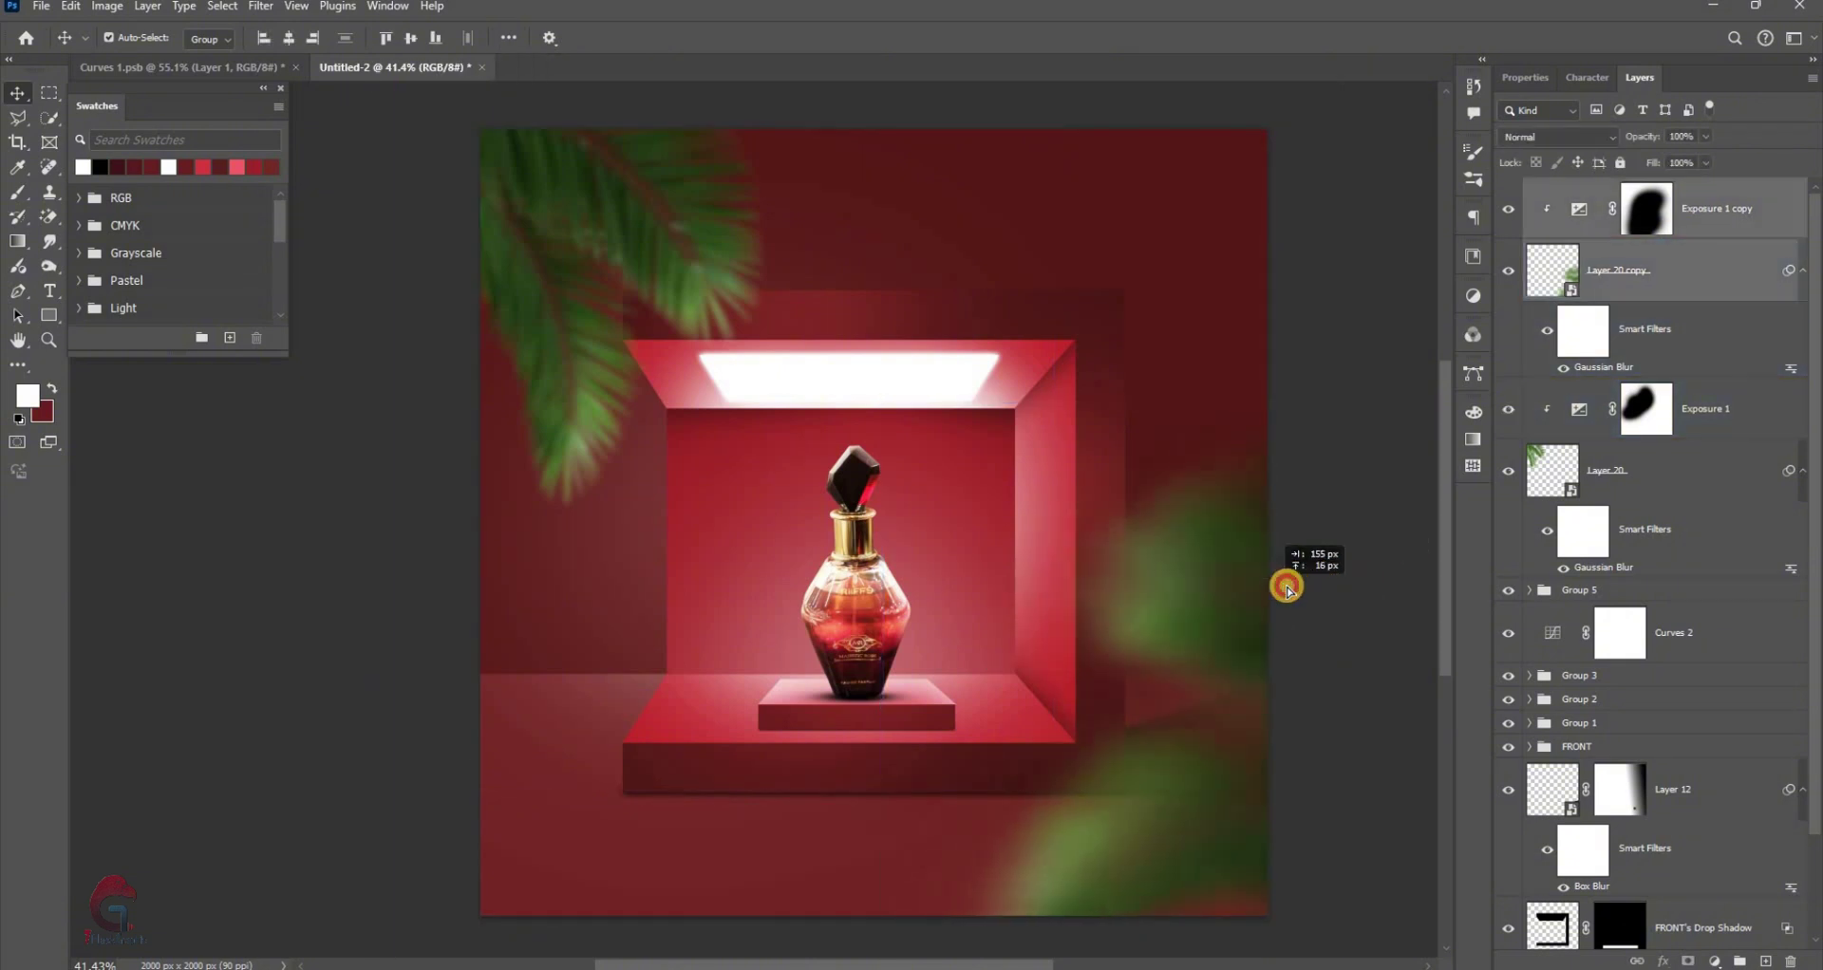
Target the Exposure 1 copy mask with a brush and reset the colours to black and white
{"action": "left_click", "coordinate": [1647, 207]}
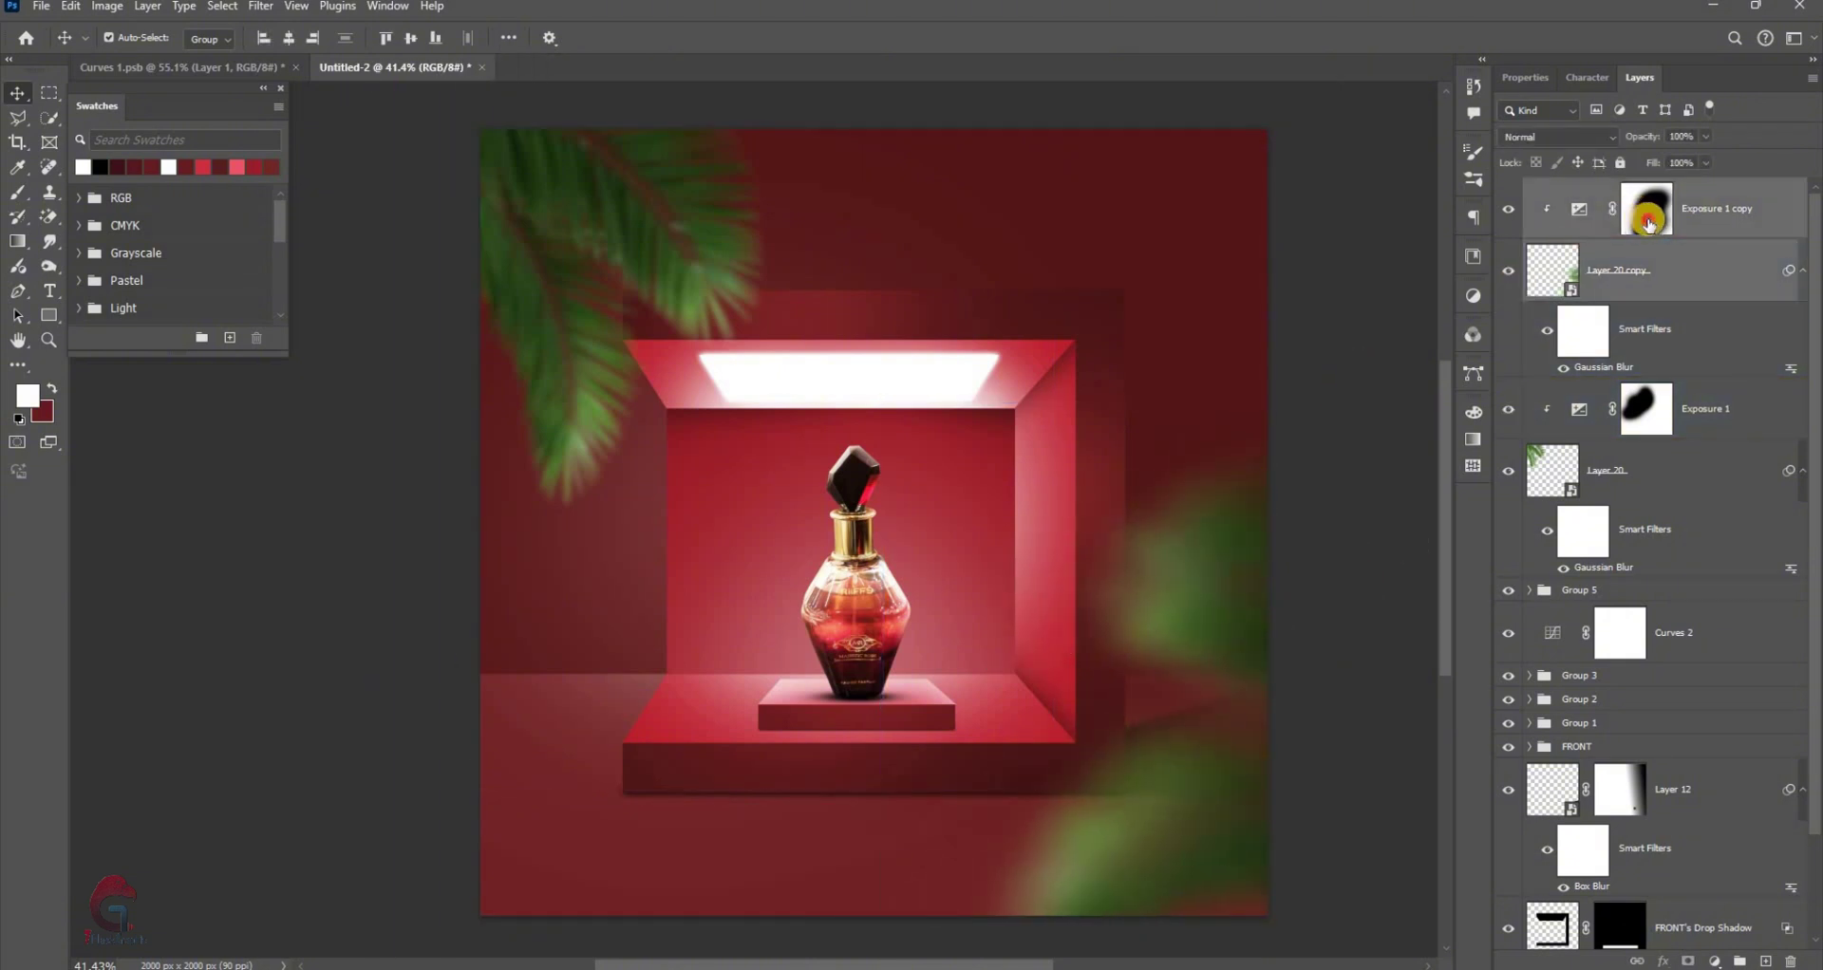
{"action": "key", "text": "b"}
{"action": "key", "text": "d"}
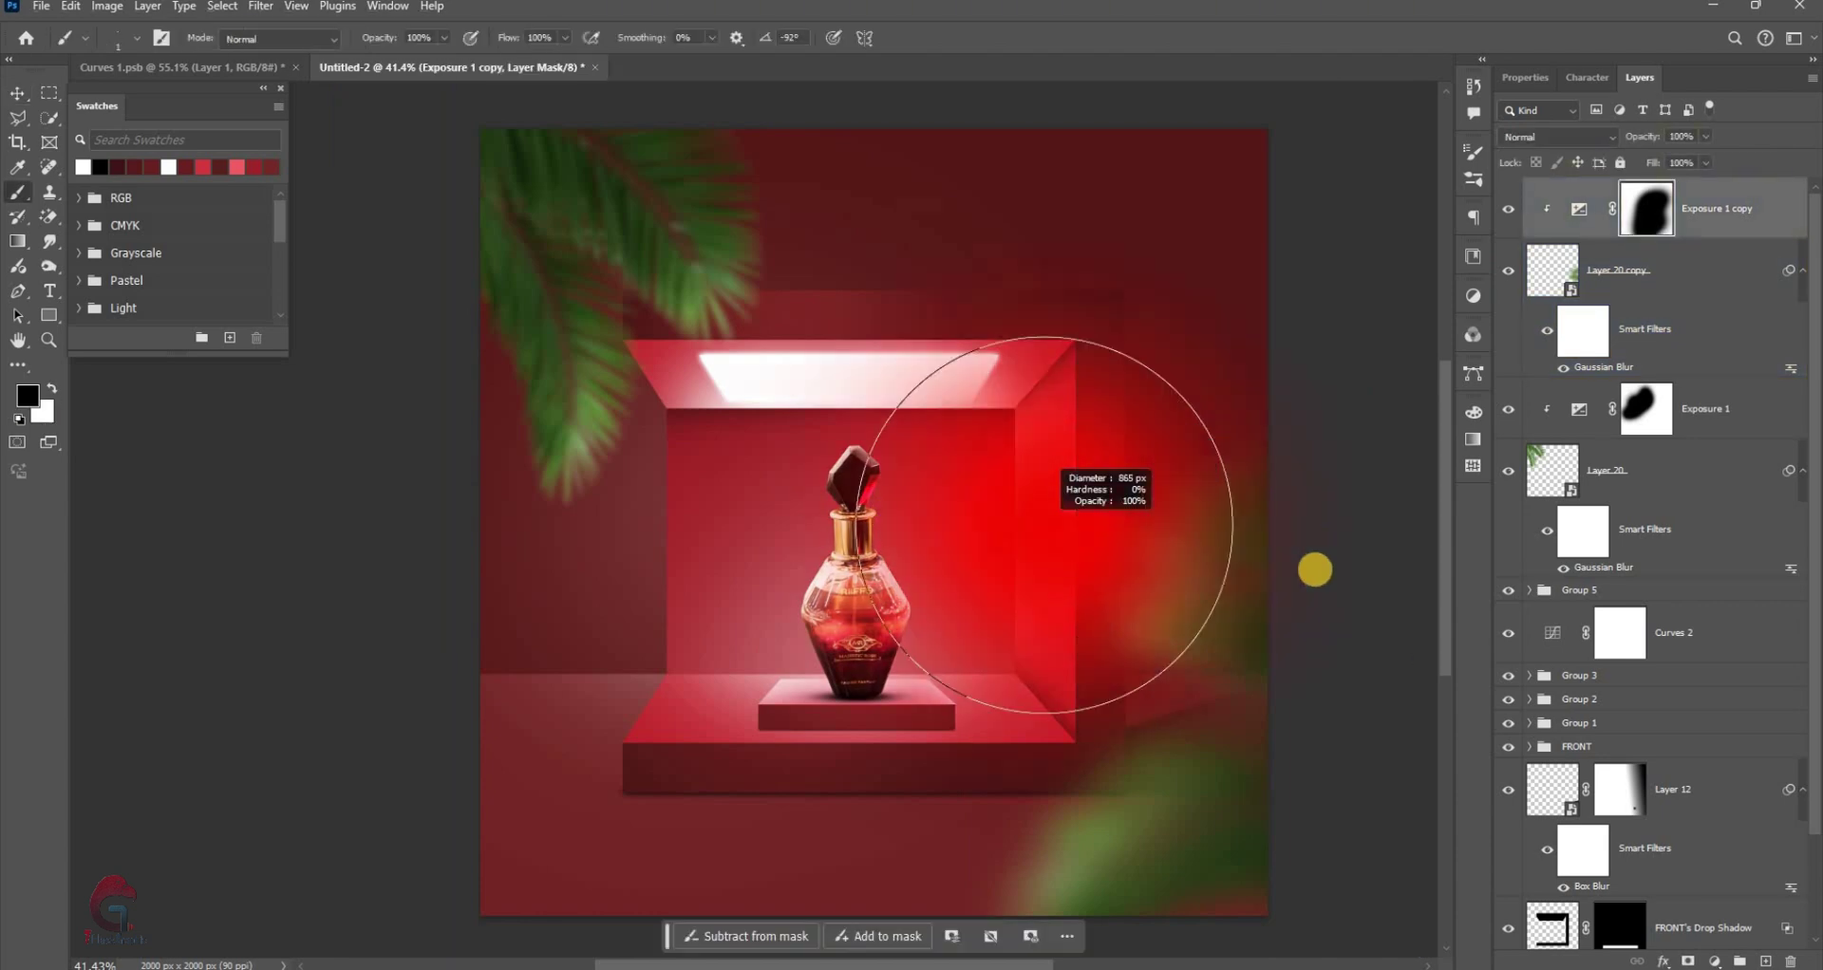
{"action": "key", "text": "x"}
{"action": "scroll", "coordinate": [1218, 631], "scroll_direction": "down", "scroll_amount": 1}
{"action": "key", "text": "x"}
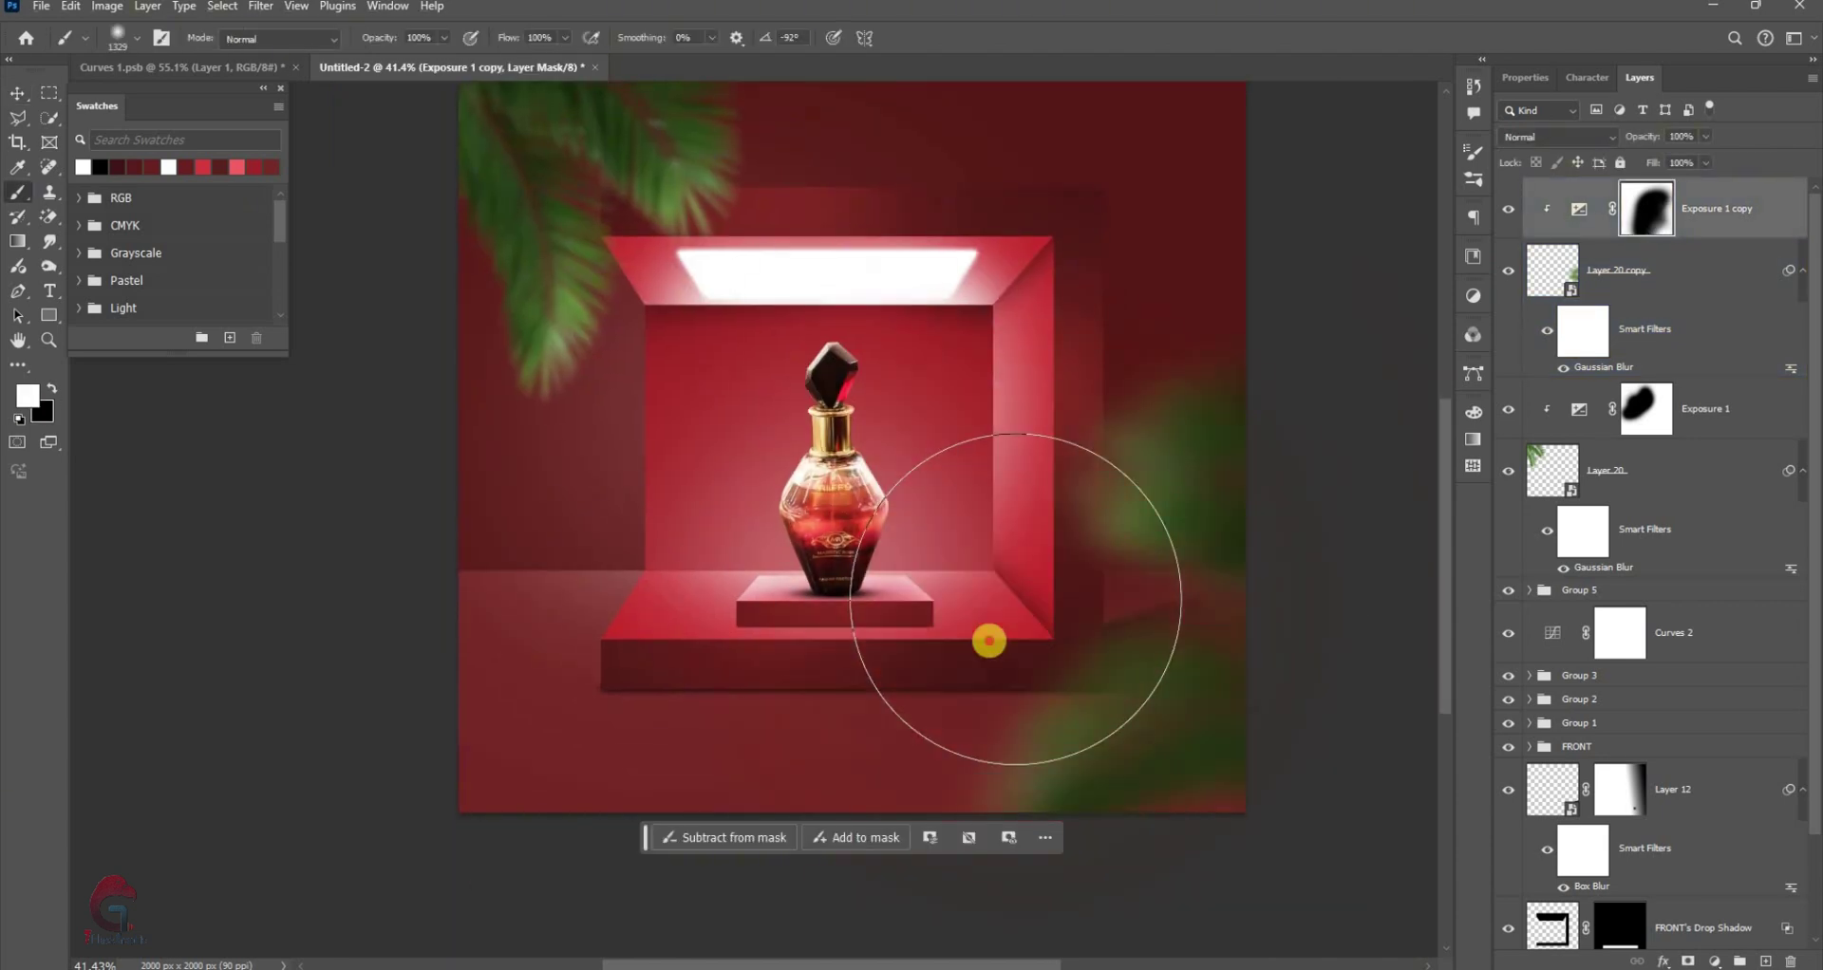
{"action": "scroll", "coordinate": [989, 639], "scroll_direction": "up", "scroll_amount": 1}
{"action": "key", "text": "v"}
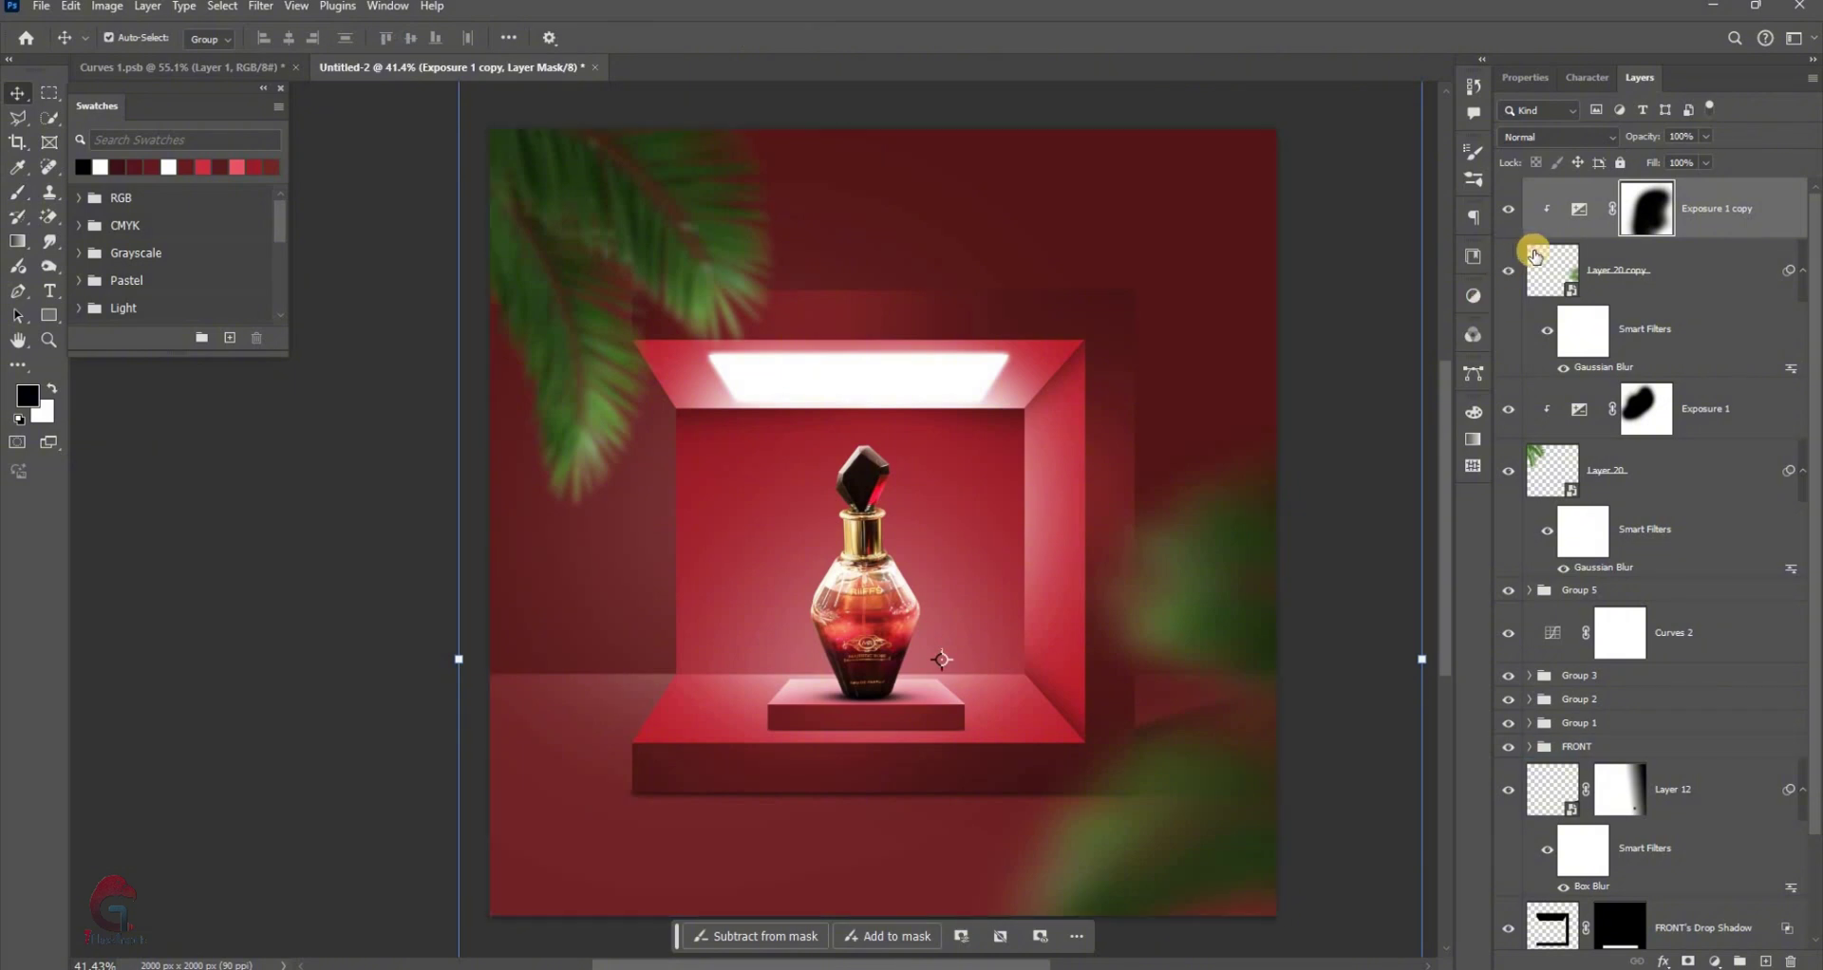
Stamp all visible layers into a new merged Layer 21
{"action": "left_click", "coordinate": [1535, 256]}
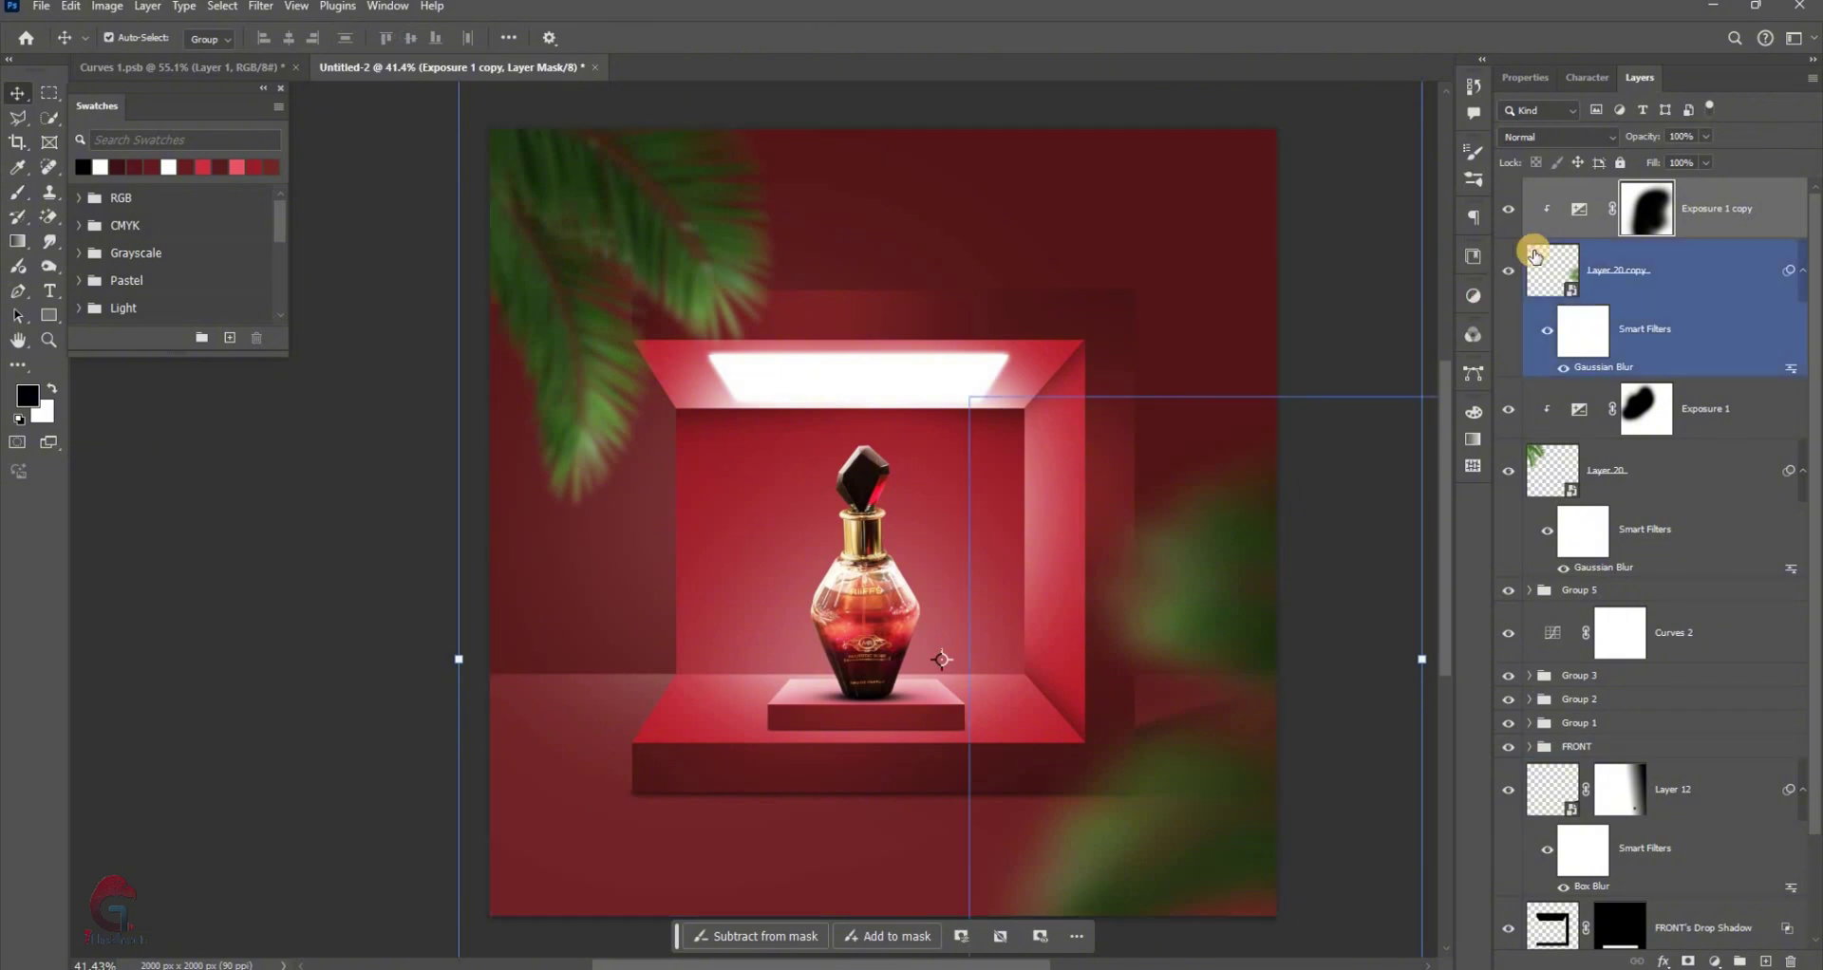
{"action": "left_click", "coordinate": [1535, 255], "text": "ctrl"}
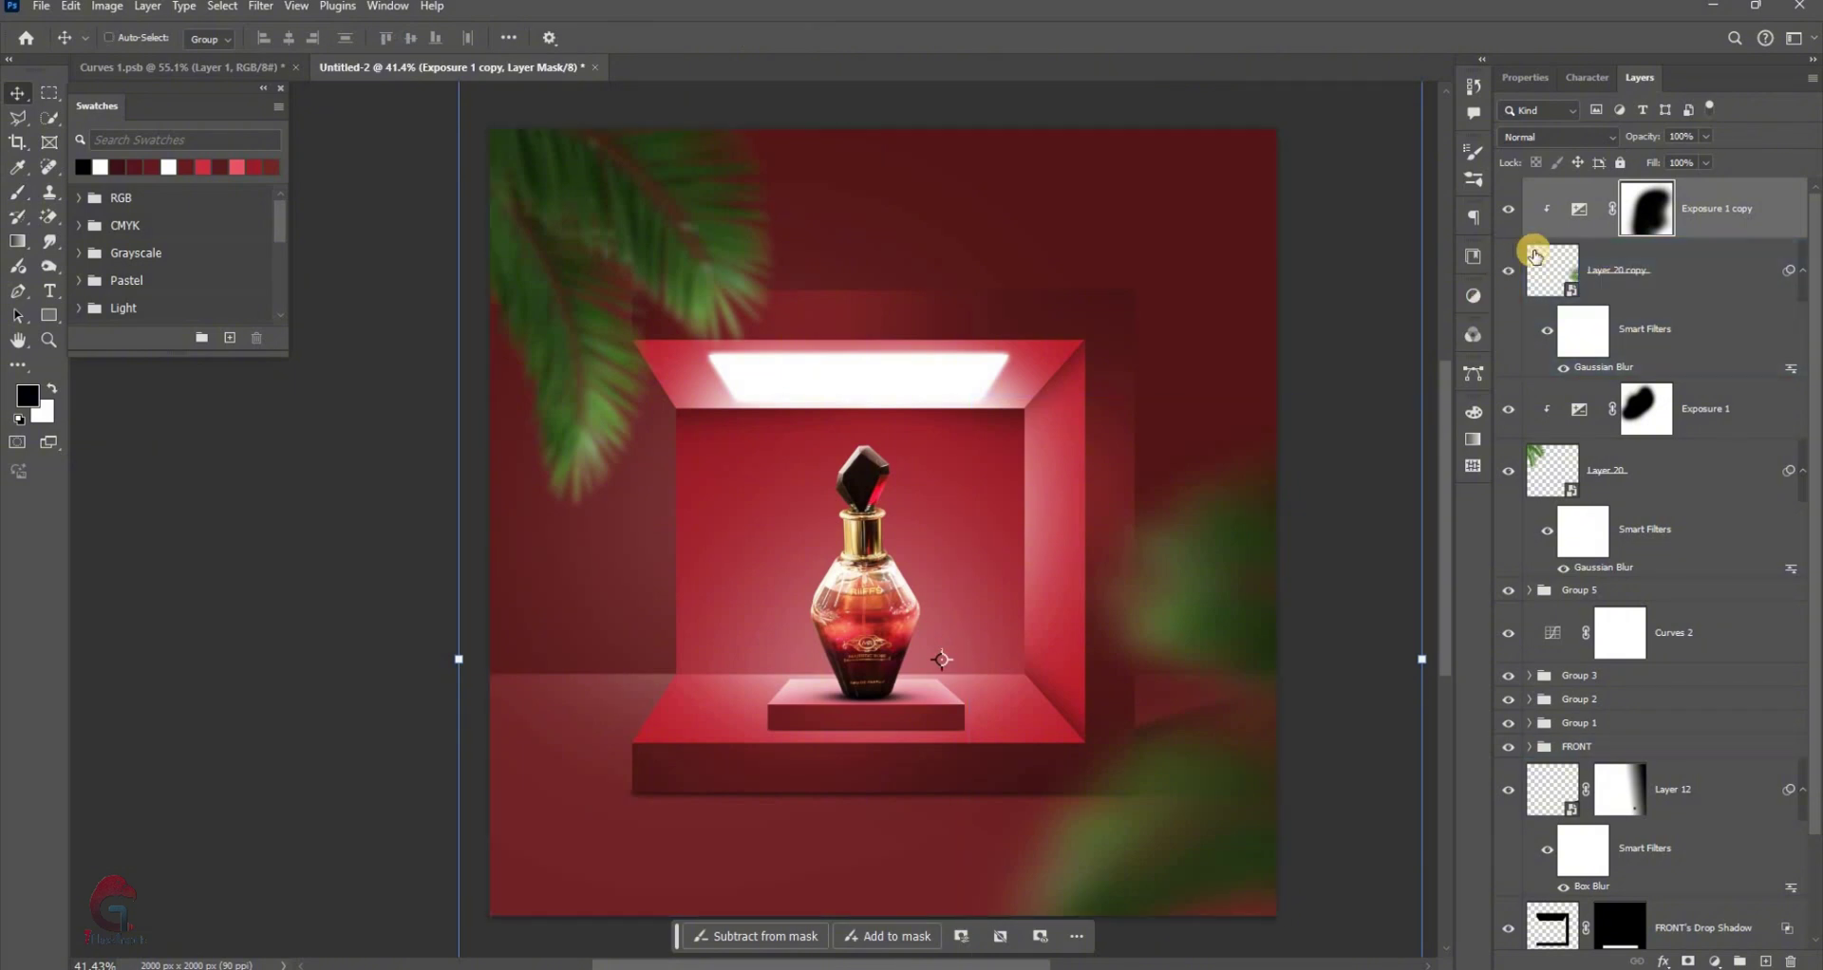
{"action": "key", "text": "ctrl+shift+alt+e"}
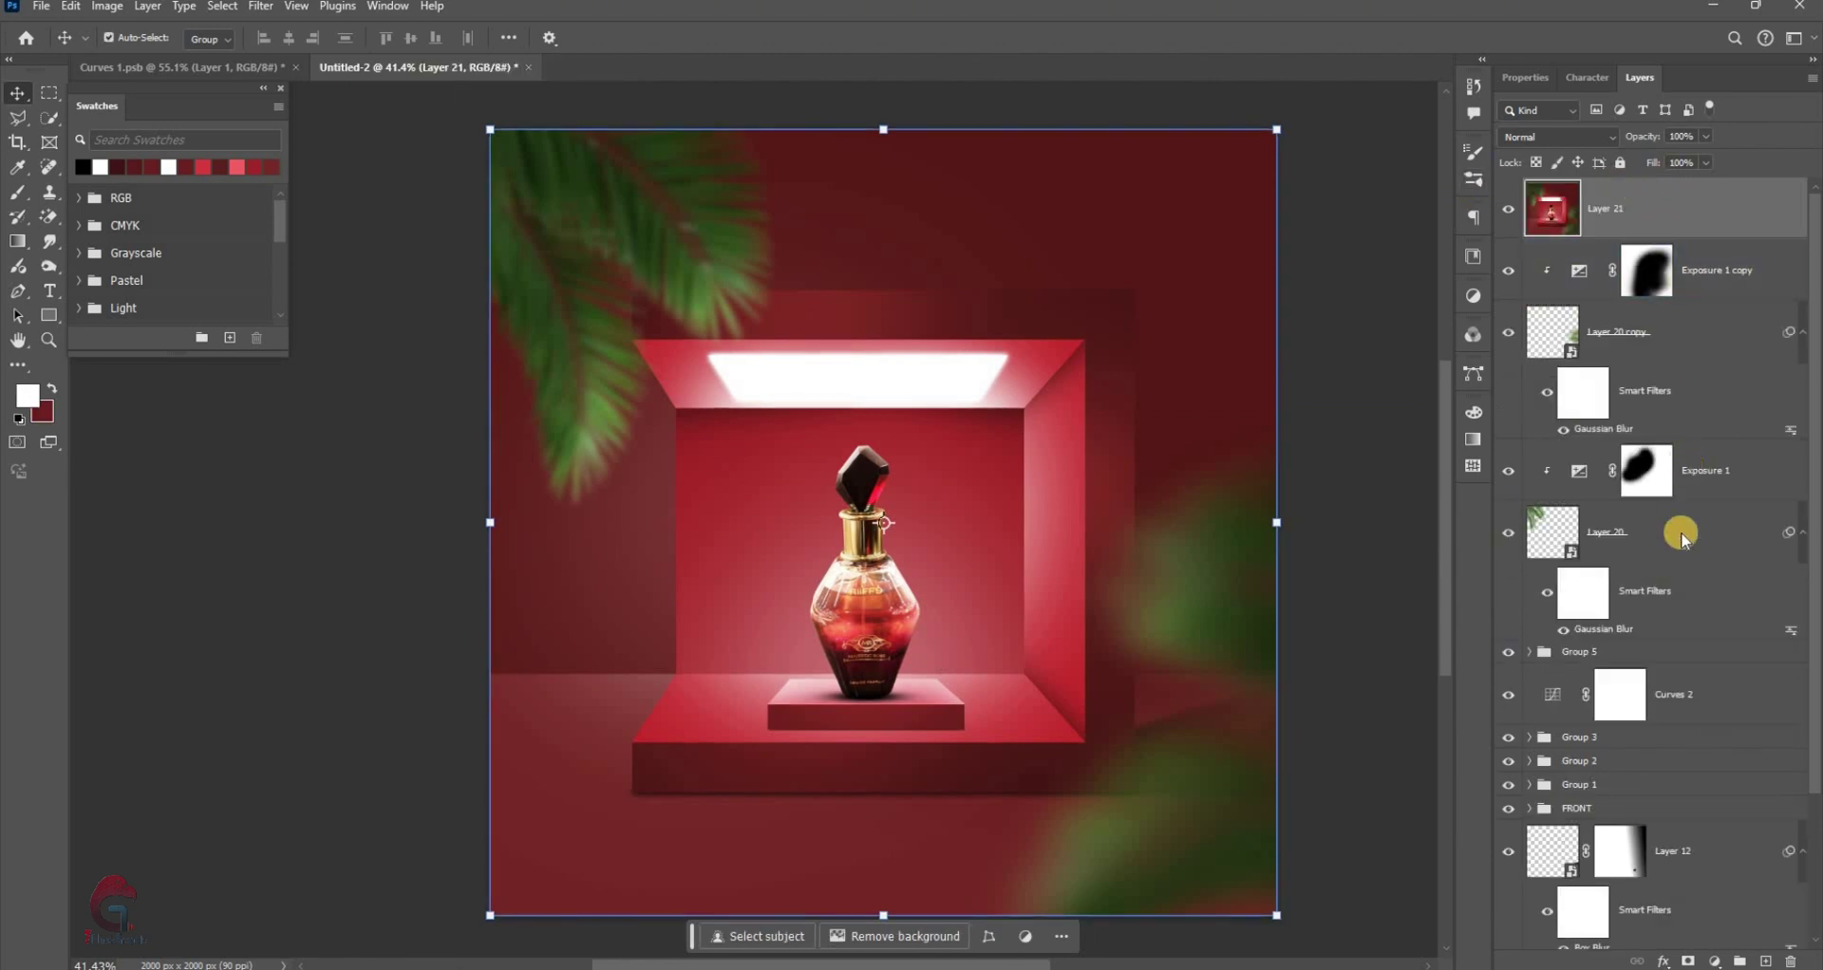
Apply a Camera Raw Filter to merged Layer 21, raising exposure to +0.15
{"action": "right_click", "coordinate": [1683, 539]}
{"action": "left_click", "coordinate": [375, 20]}
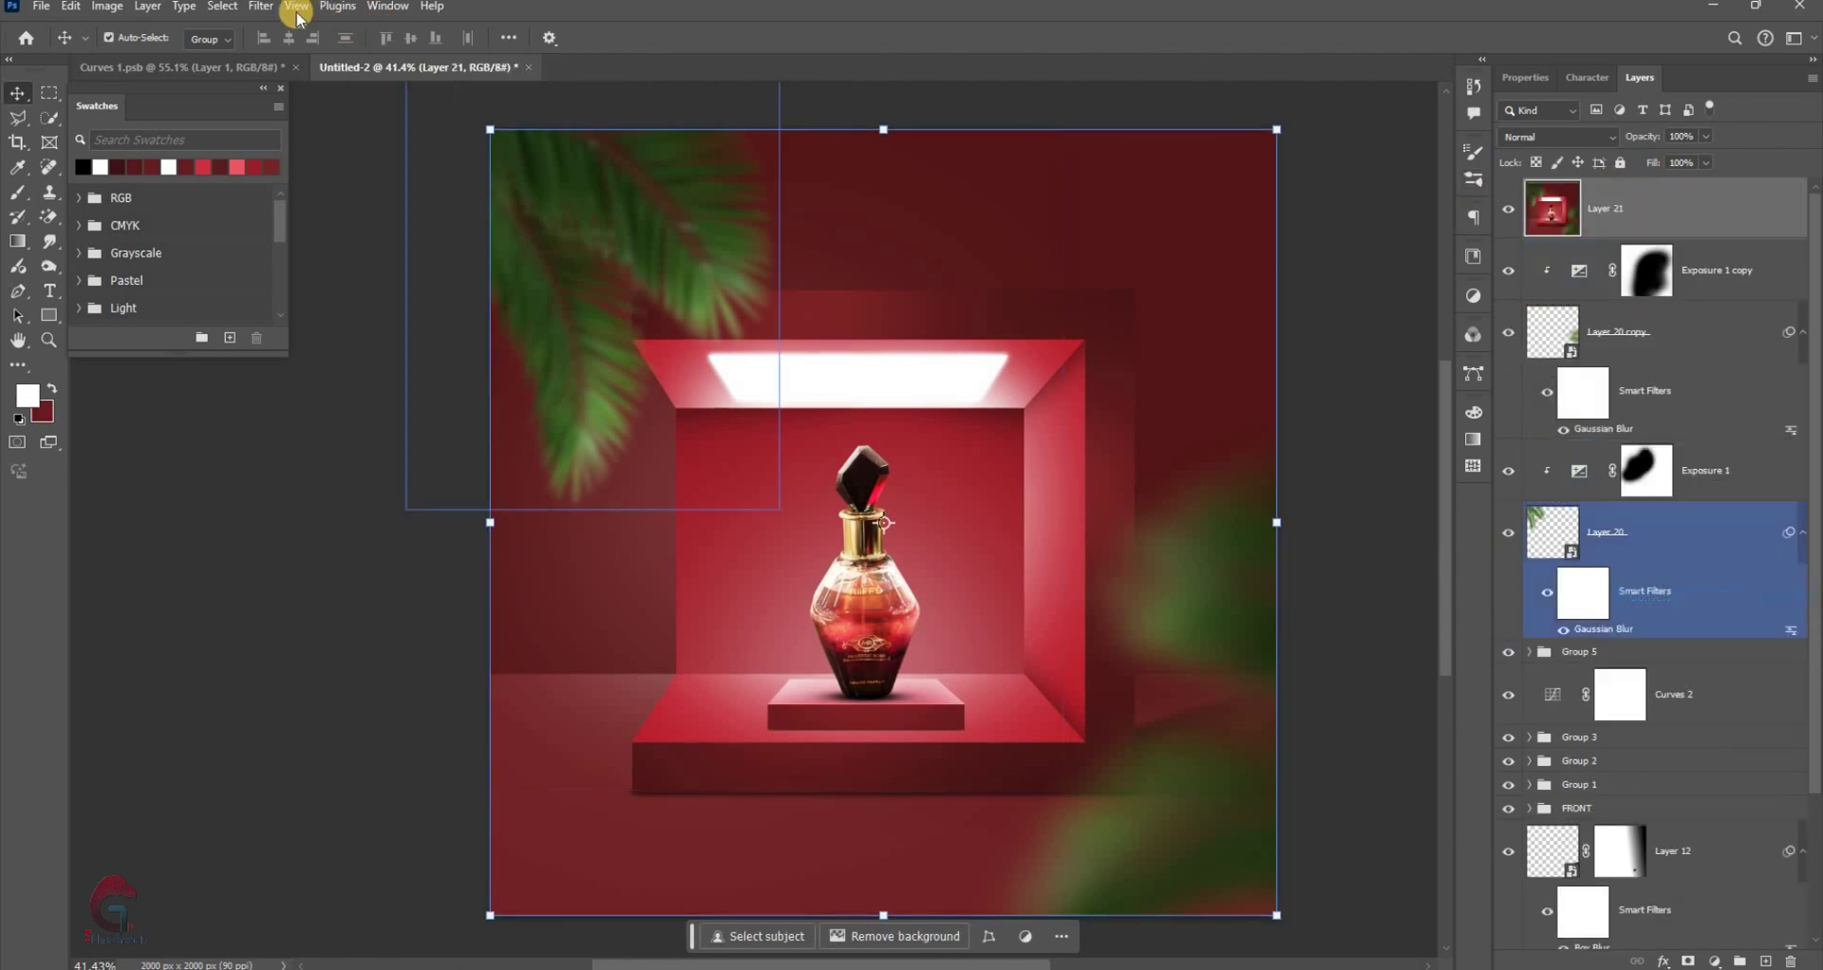
{"action": "left_click", "coordinate": [260, 7]}
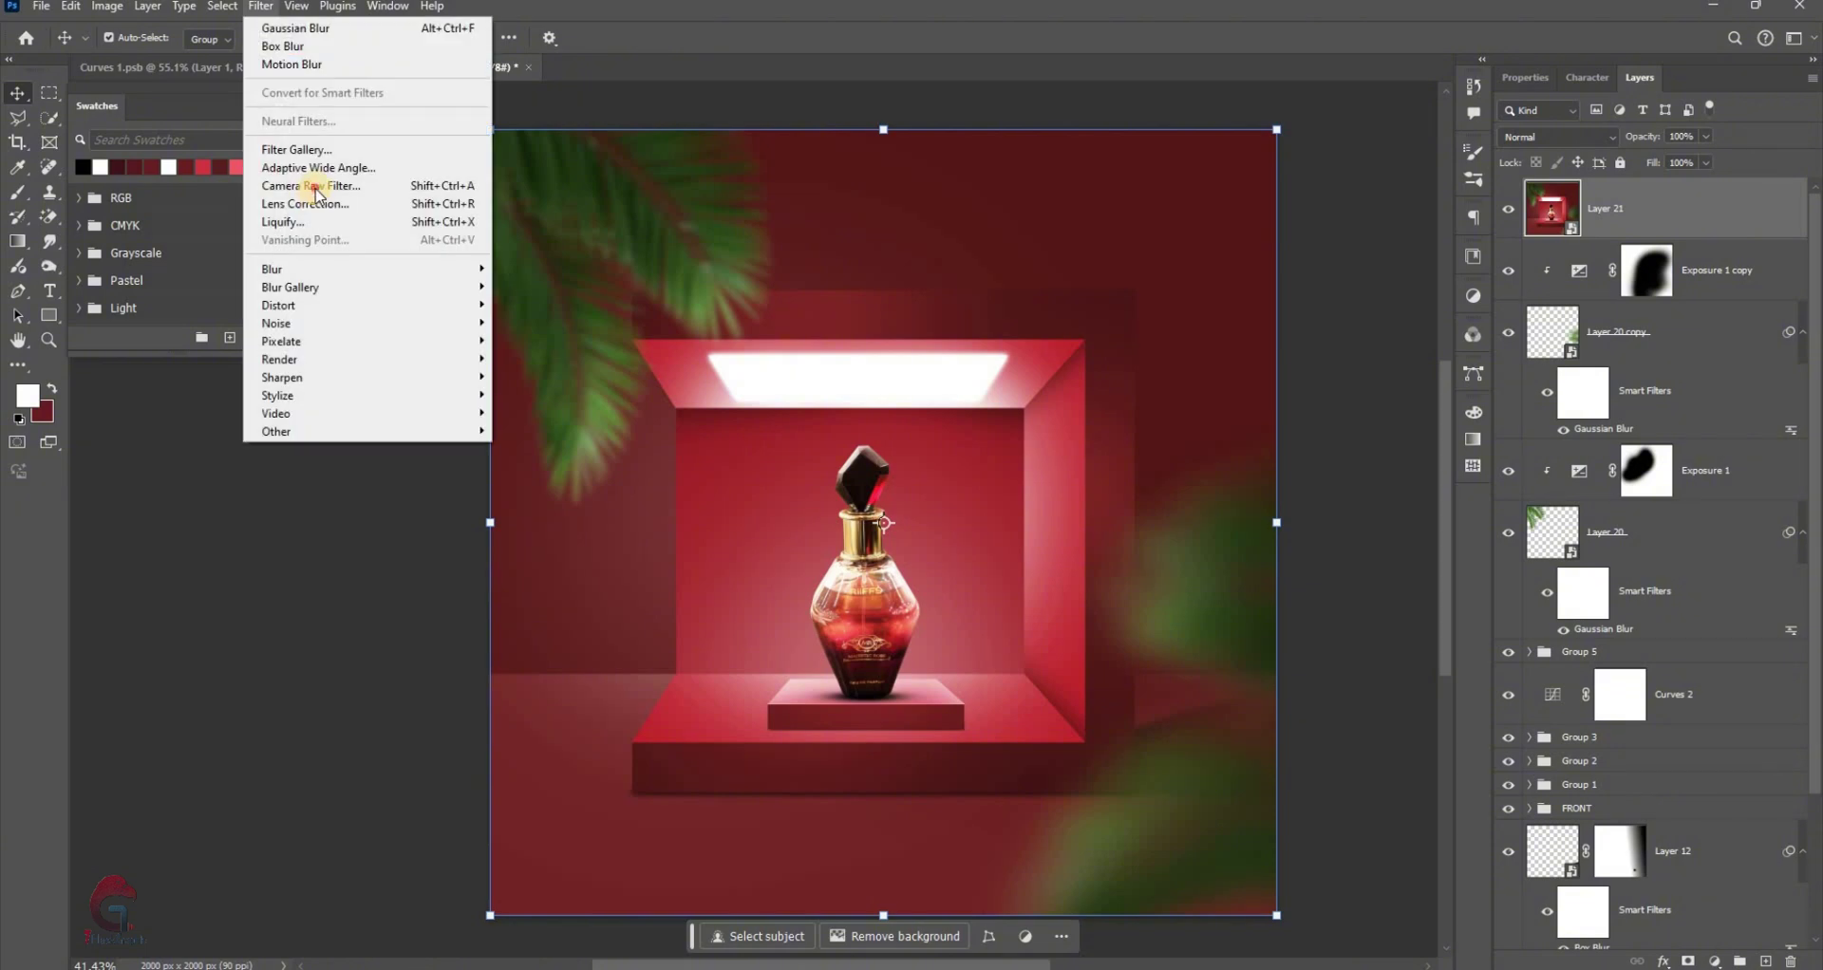
{"action": "left_click", "coordinate": [316, 188]}
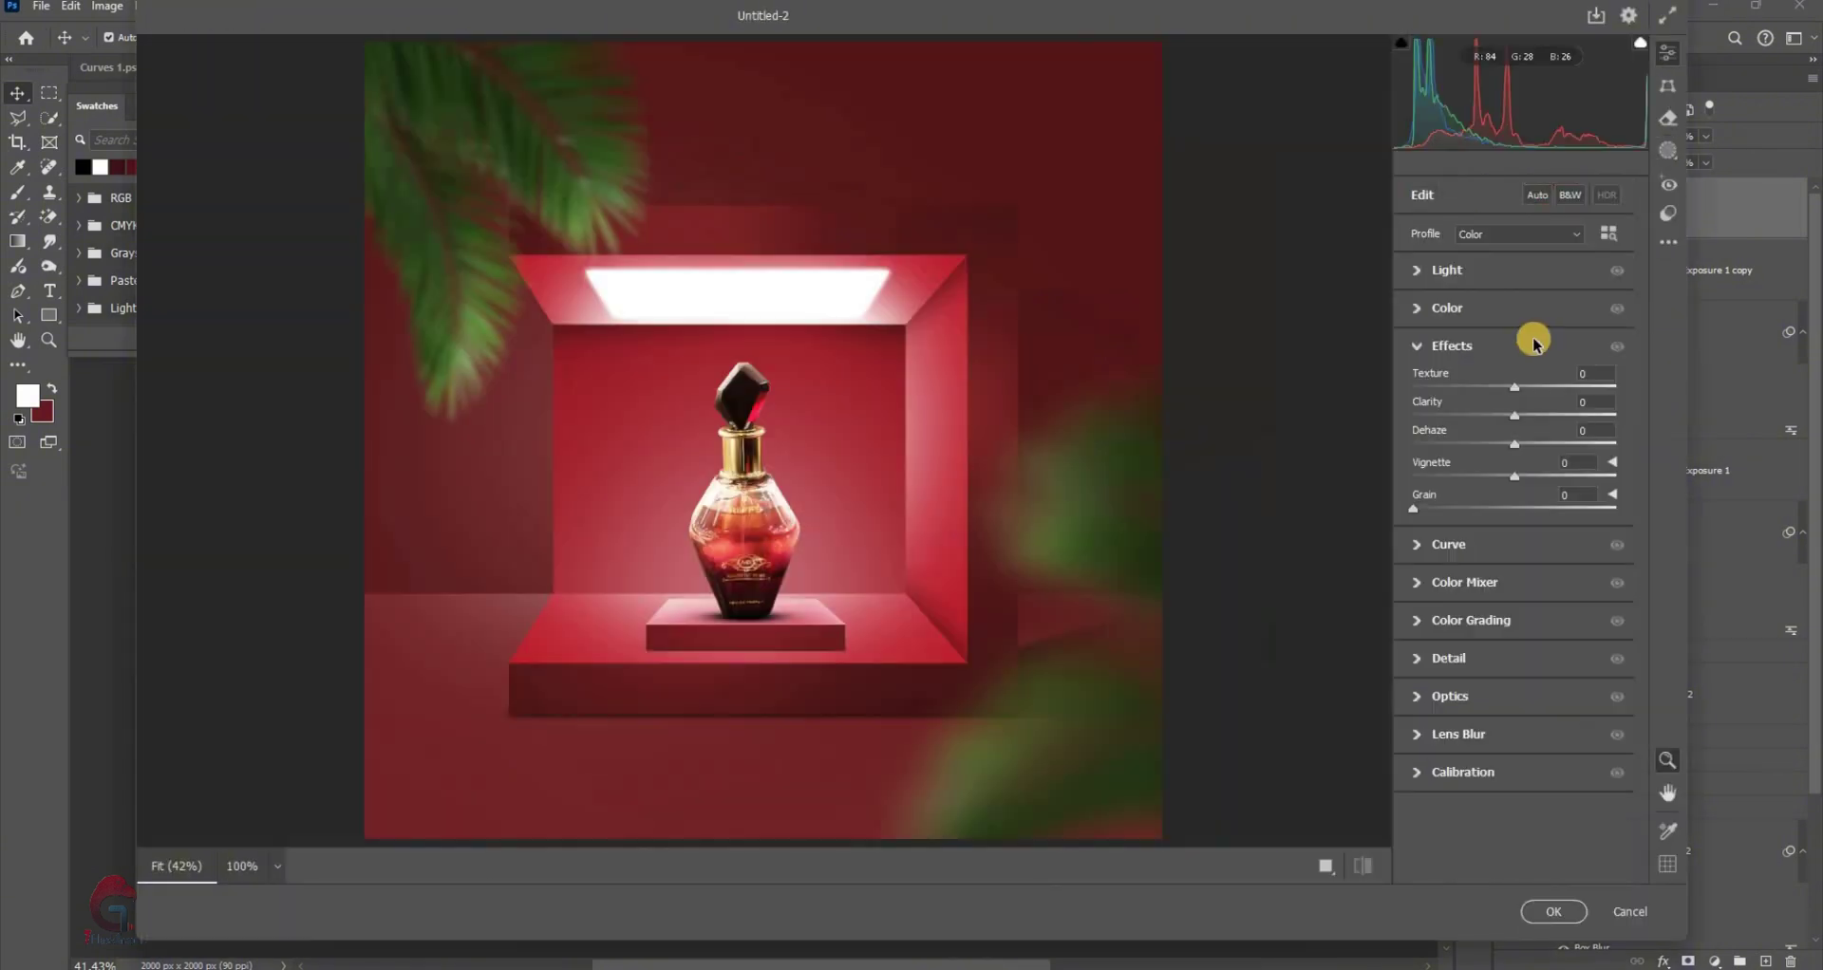
{"action": "left_click", "coordinate": [1517, 277]}
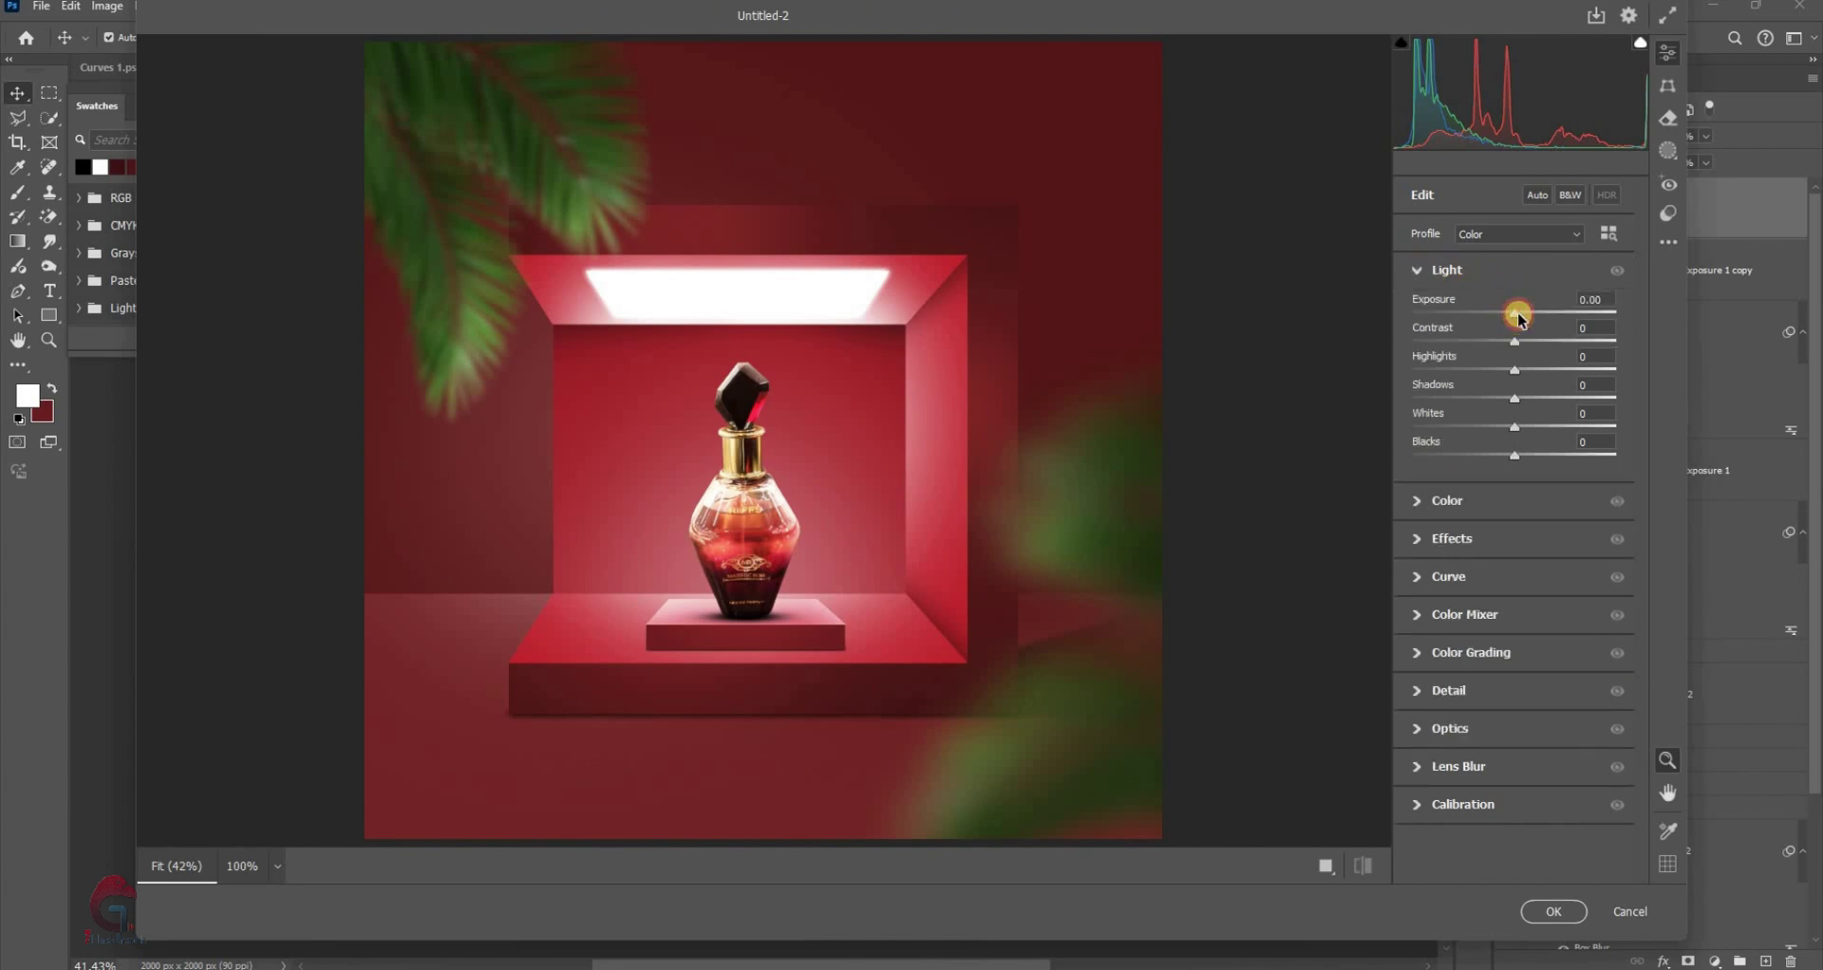
{"action": "mouse_move", "coordinate": [1527, 318]}
{"action": "left_mouse_down"}
{"action": "mouse_move", "coordinate": [1534, 368]}
{"action": "mouse_move", "coordinate": [1508, 399]}
{"action": "mouse_move", "coordinate": [1529, 430]}
{"action": "left_mouse_up"}
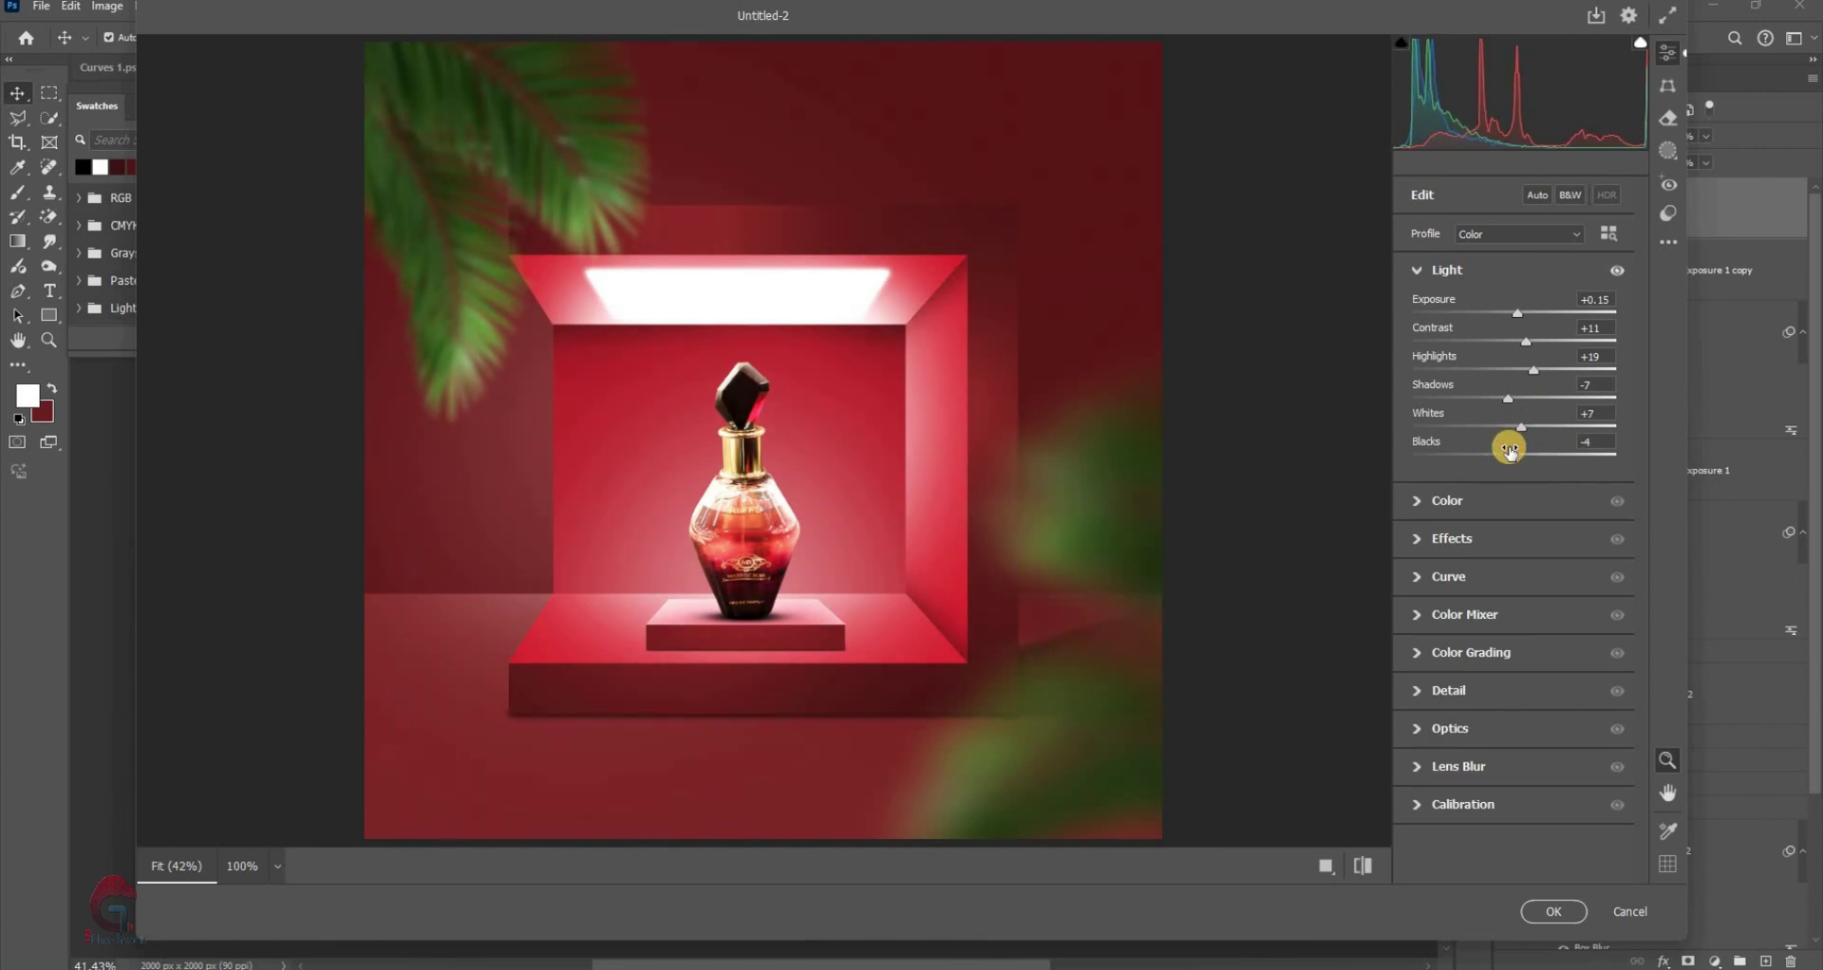
Soften clarity to -43 and darken the edges with a -68 vignette
{"action": "left_click", "coordinate": [1438, 538]}
{"action": "mouse_move", "coordinate": [1517, 421]}
{"action": "left_mouse_down"}
{"action": "mouse_move", "coordinate": [1437, 419]}
{"action": "mouse_move", "coordinate": [1523, 424]}
{"action": "left_mouse_up"}
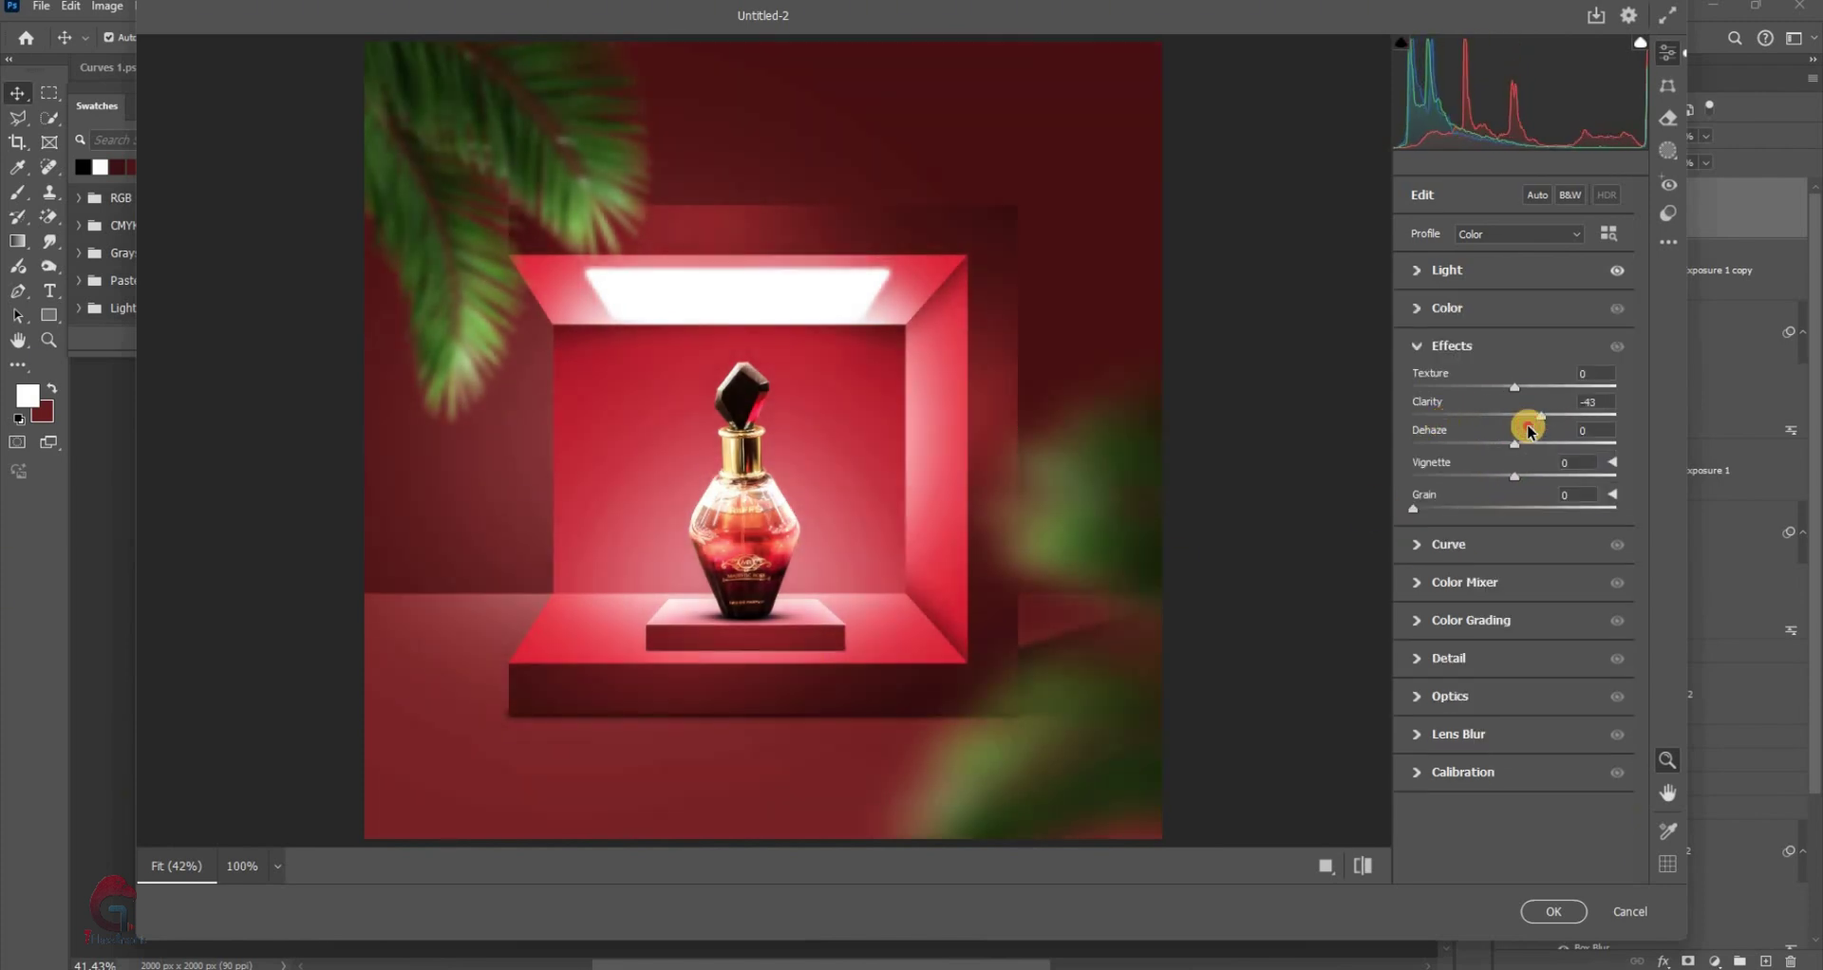
{"action": "left_click", "coordinate": [1416, 696]}
{"action": "left_click_drag", "start_coordinate": [1514, 618], "coordinate": [1448, 618]}
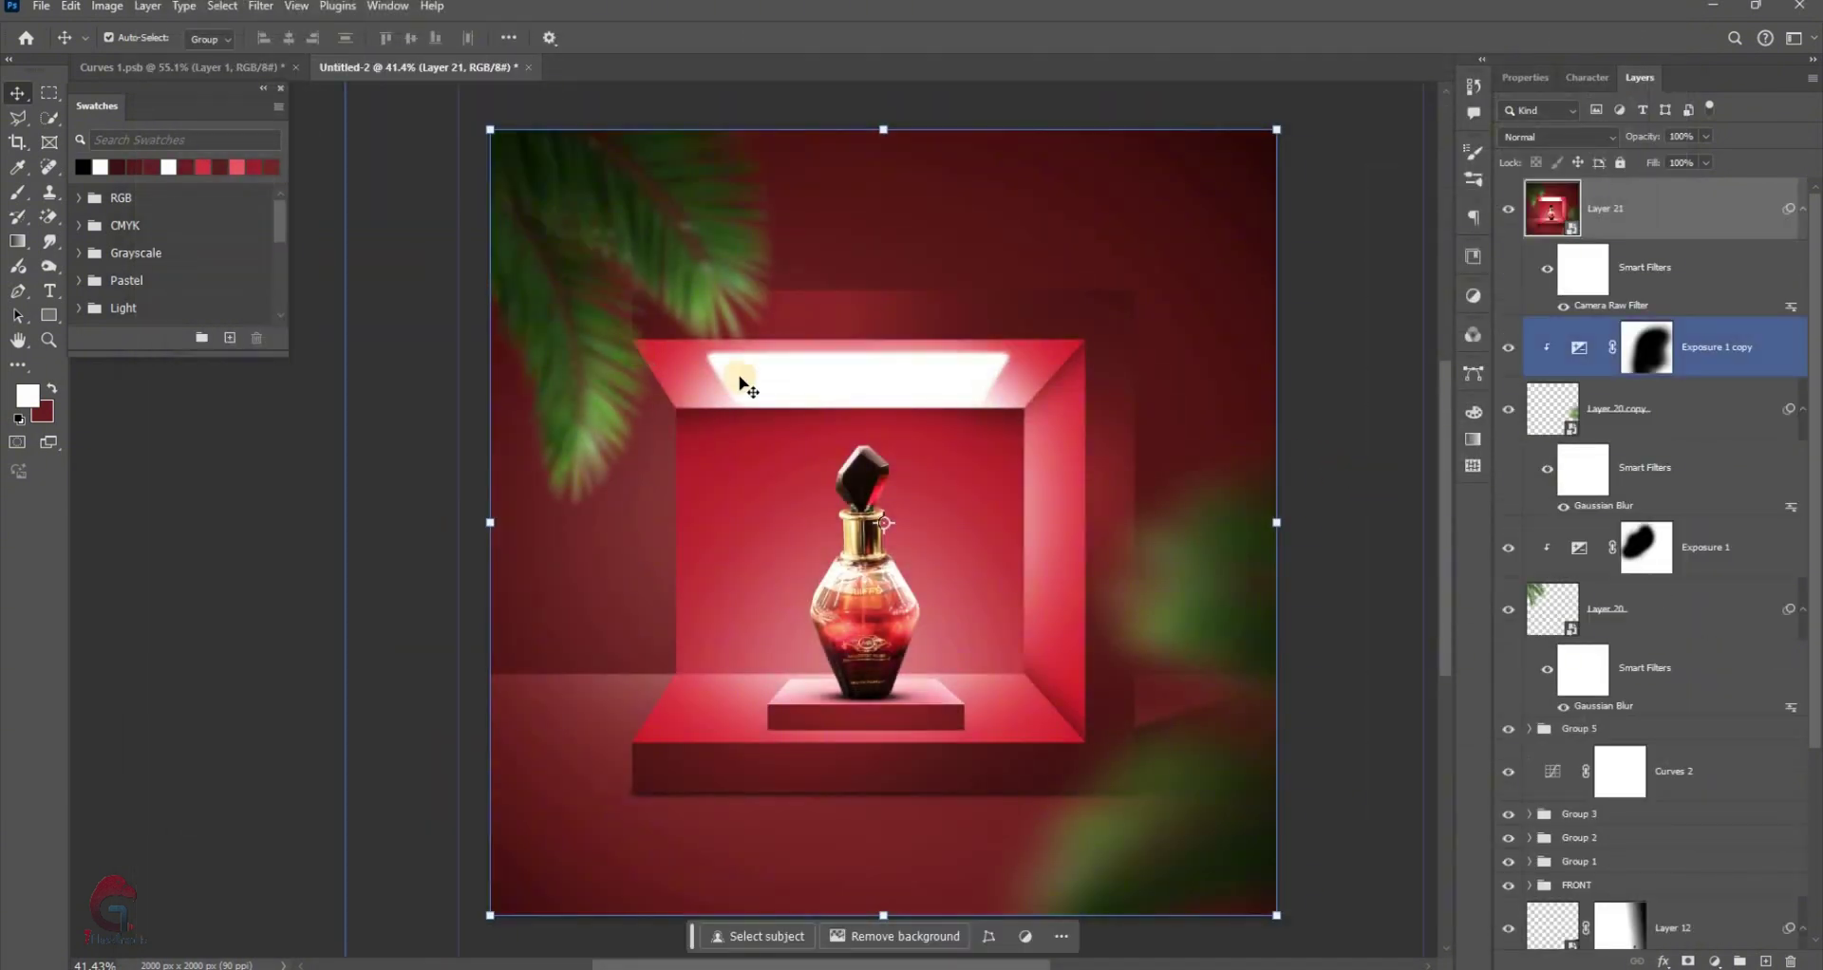
Add a Color Balance adjustment layer above Group 3, shifting midtones toward blue
{"action": "left_click", "coordinate": [1645, 818]}
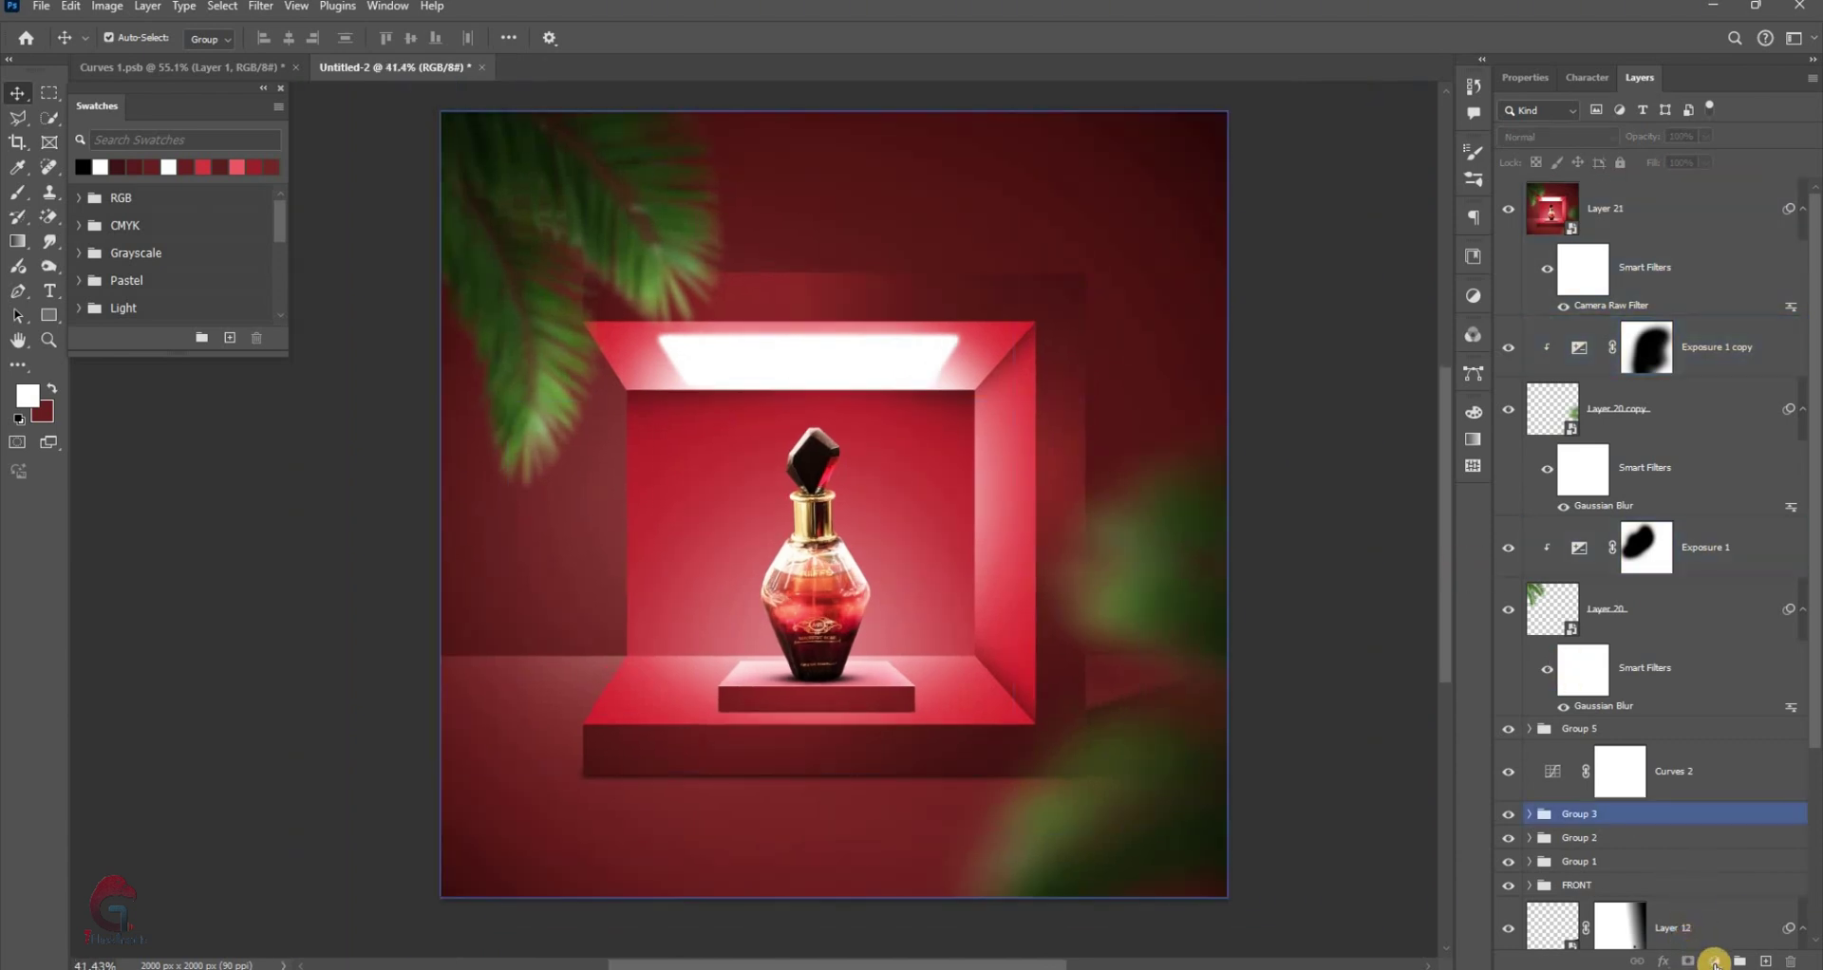
{"action": "left_click", "coordinate": [1681, 928]}
{"action": "left_click", "coordinate": [1715, 962]}
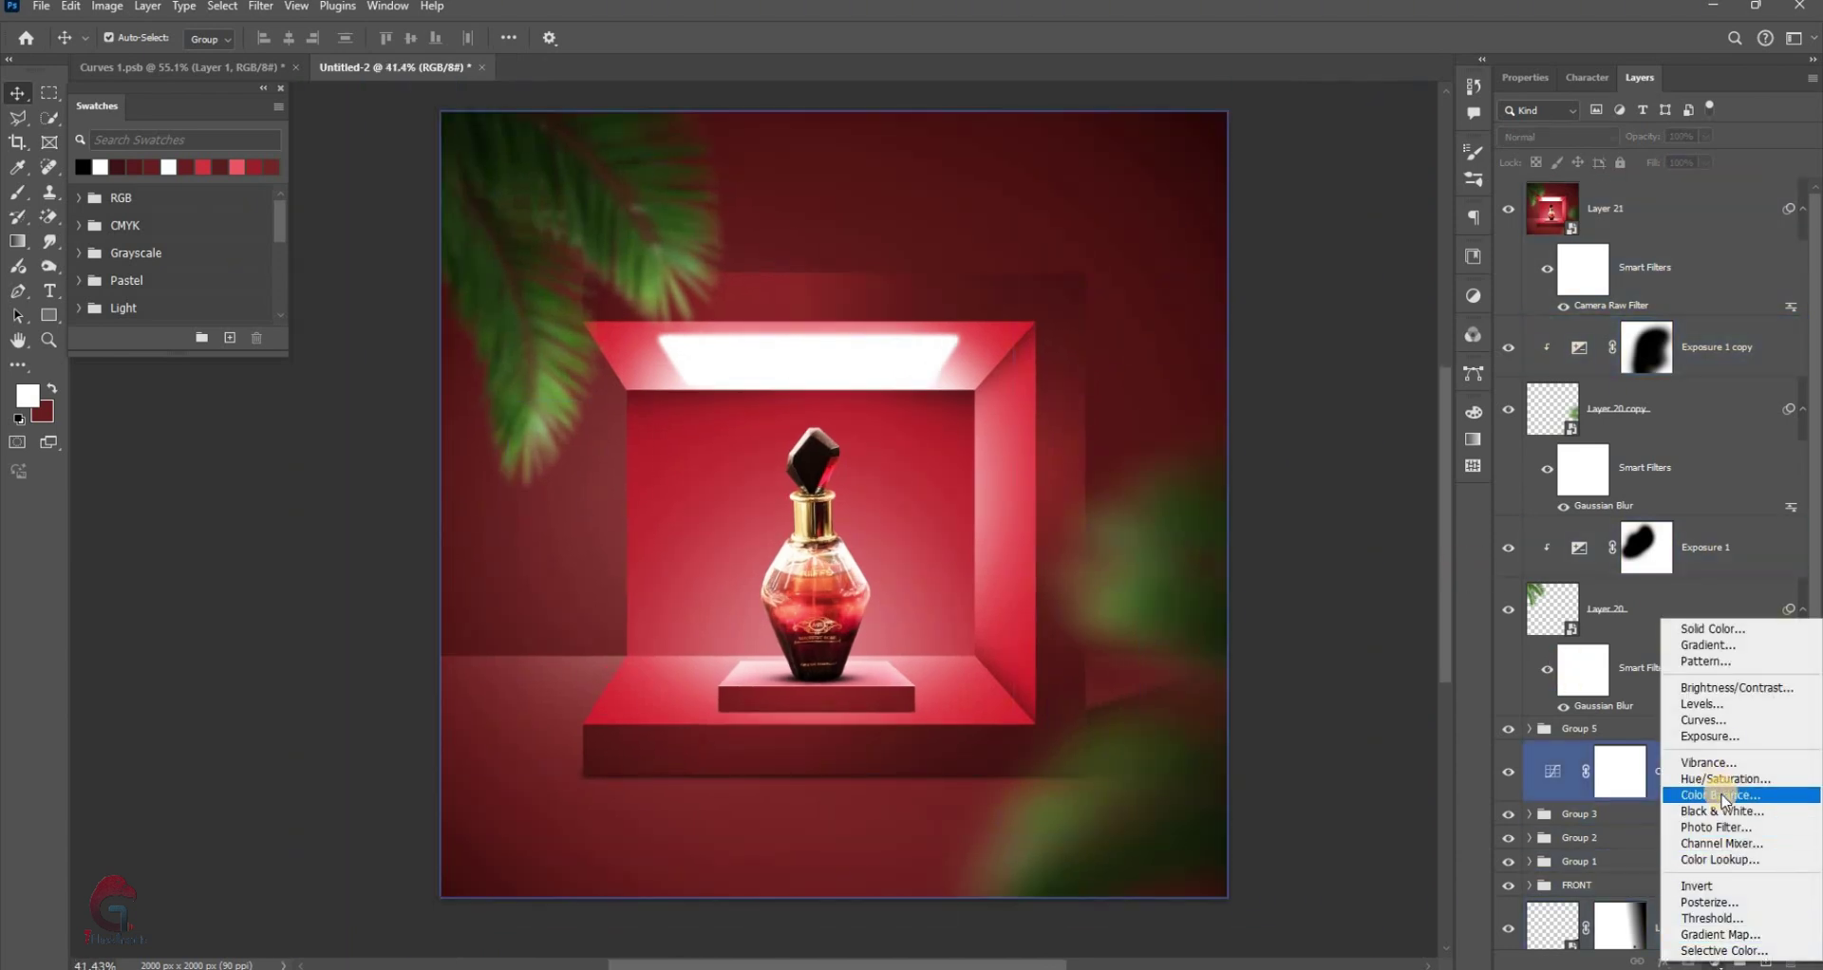
{"action": "left_click", "coordinate": [1714, 795]}
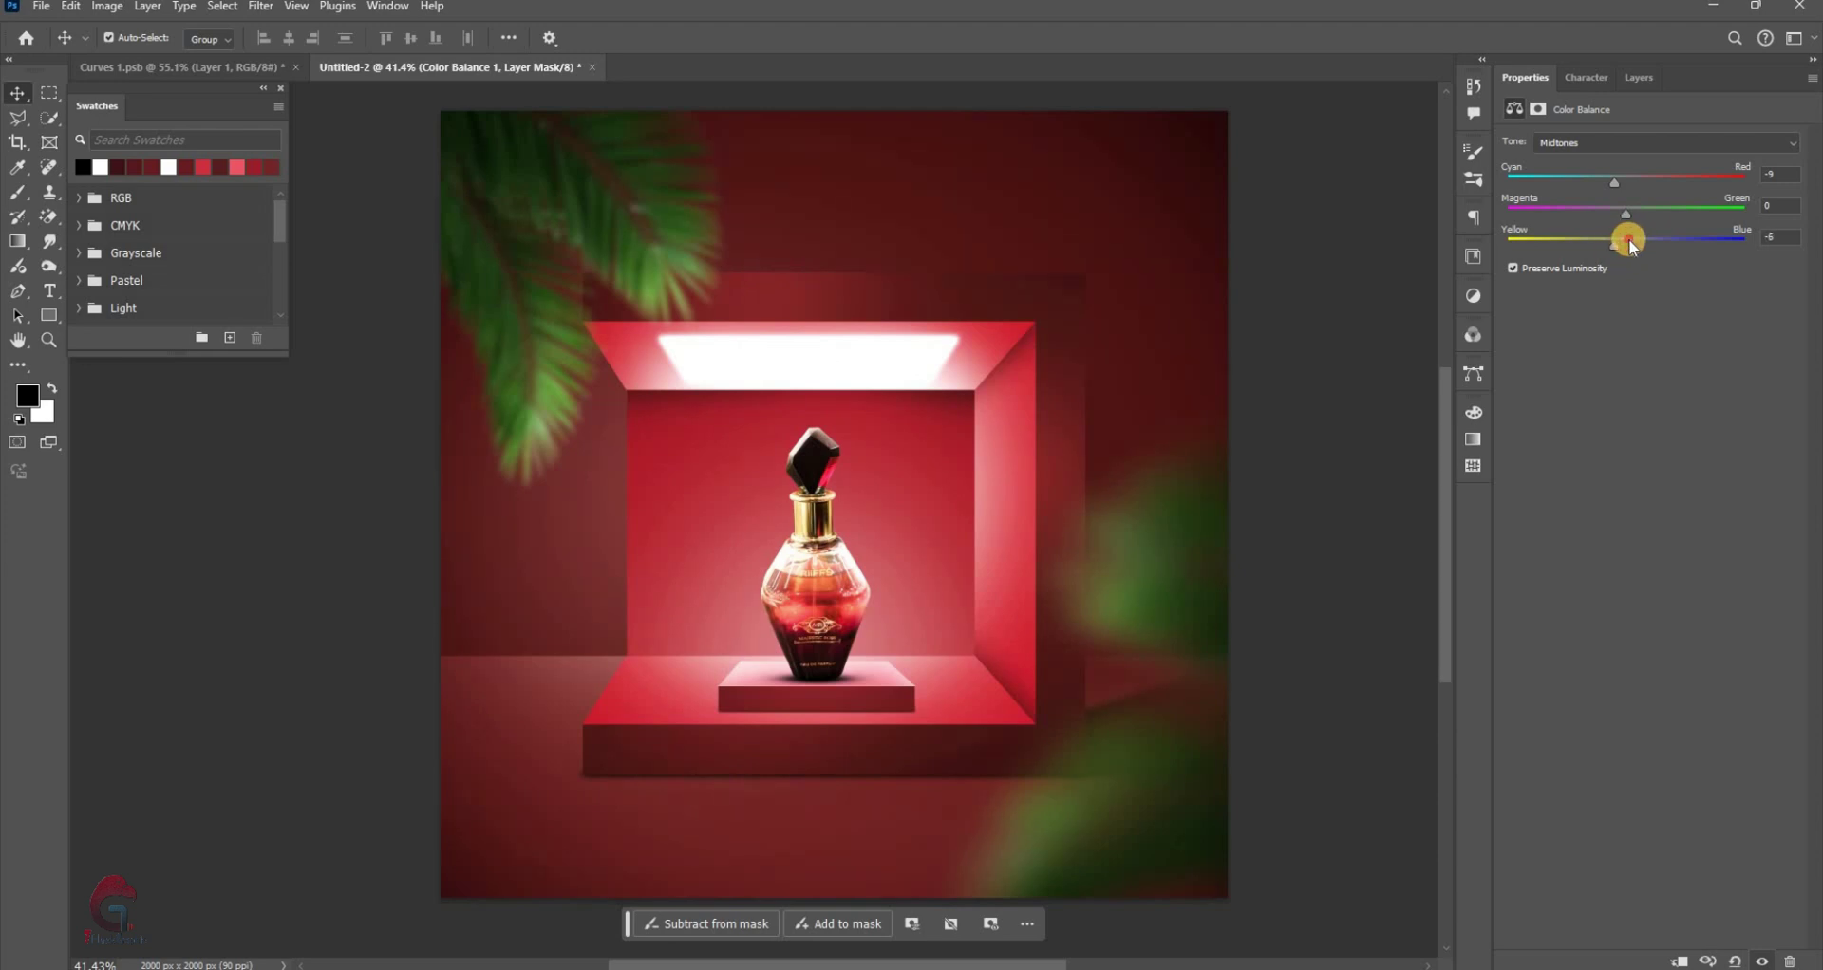
{"action": "left_click_drag", "start_coordinate": [1626, 239], "coordinate": [1630, 240]}
Balance the shadows slightly toward red and blue
{"action": "left_click", "coordinate": [1598, 151]}
{"action": "left_click", "coordinate": [1598, 145]}
{"action": "left_click_drag", "start_coordinate": [1614, 183], "coordinate": [1622, 181]}
{"action": "left_click_drag", "start_coordinate": [1627, 242], "coordinate": [1631, 246]}
Tint the highlights to -8 cyan and +10 blue, then reselect Layer 21
{"action": "left_click", "coordinate": [1614, 142]}
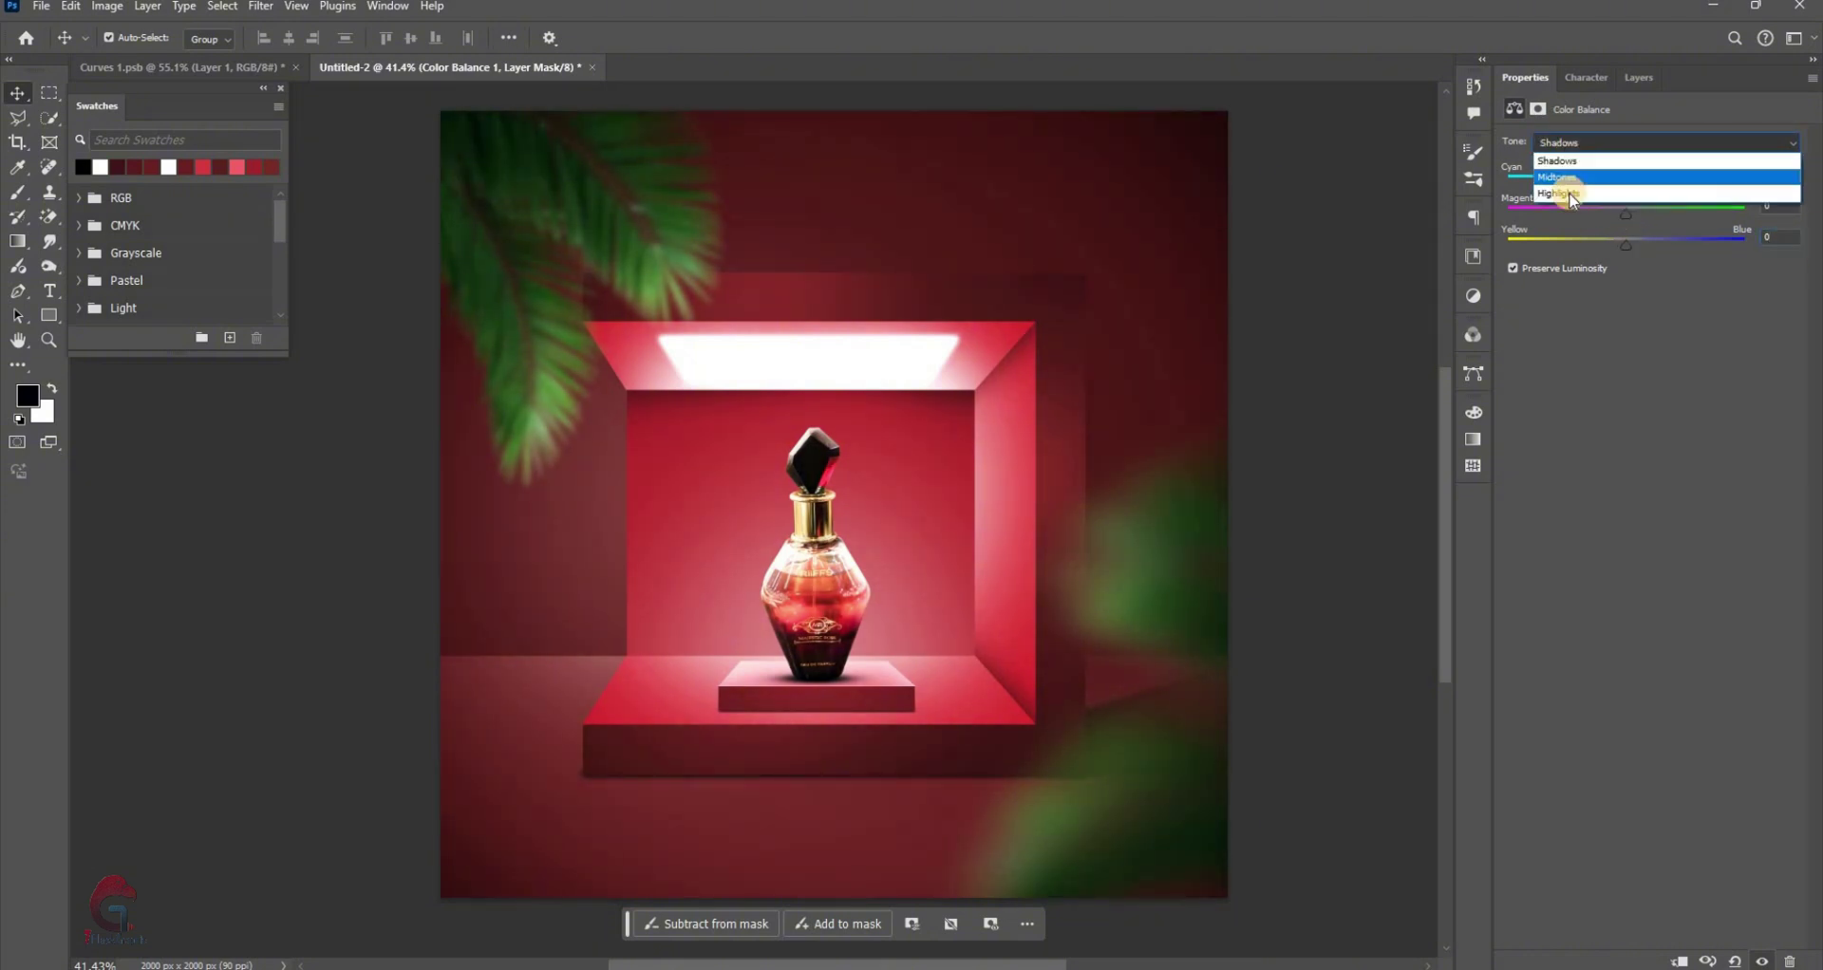
{"action": "left_click", "coordinate": [1572, 180]}
{"action": "left_click_drag", "start_coordinate": [1626, 182], "coordinate": [1615, 183]}
{"action": "left_click_drag", "start_coordinate": [1627, 242], "coordinate": [1636, 248]}
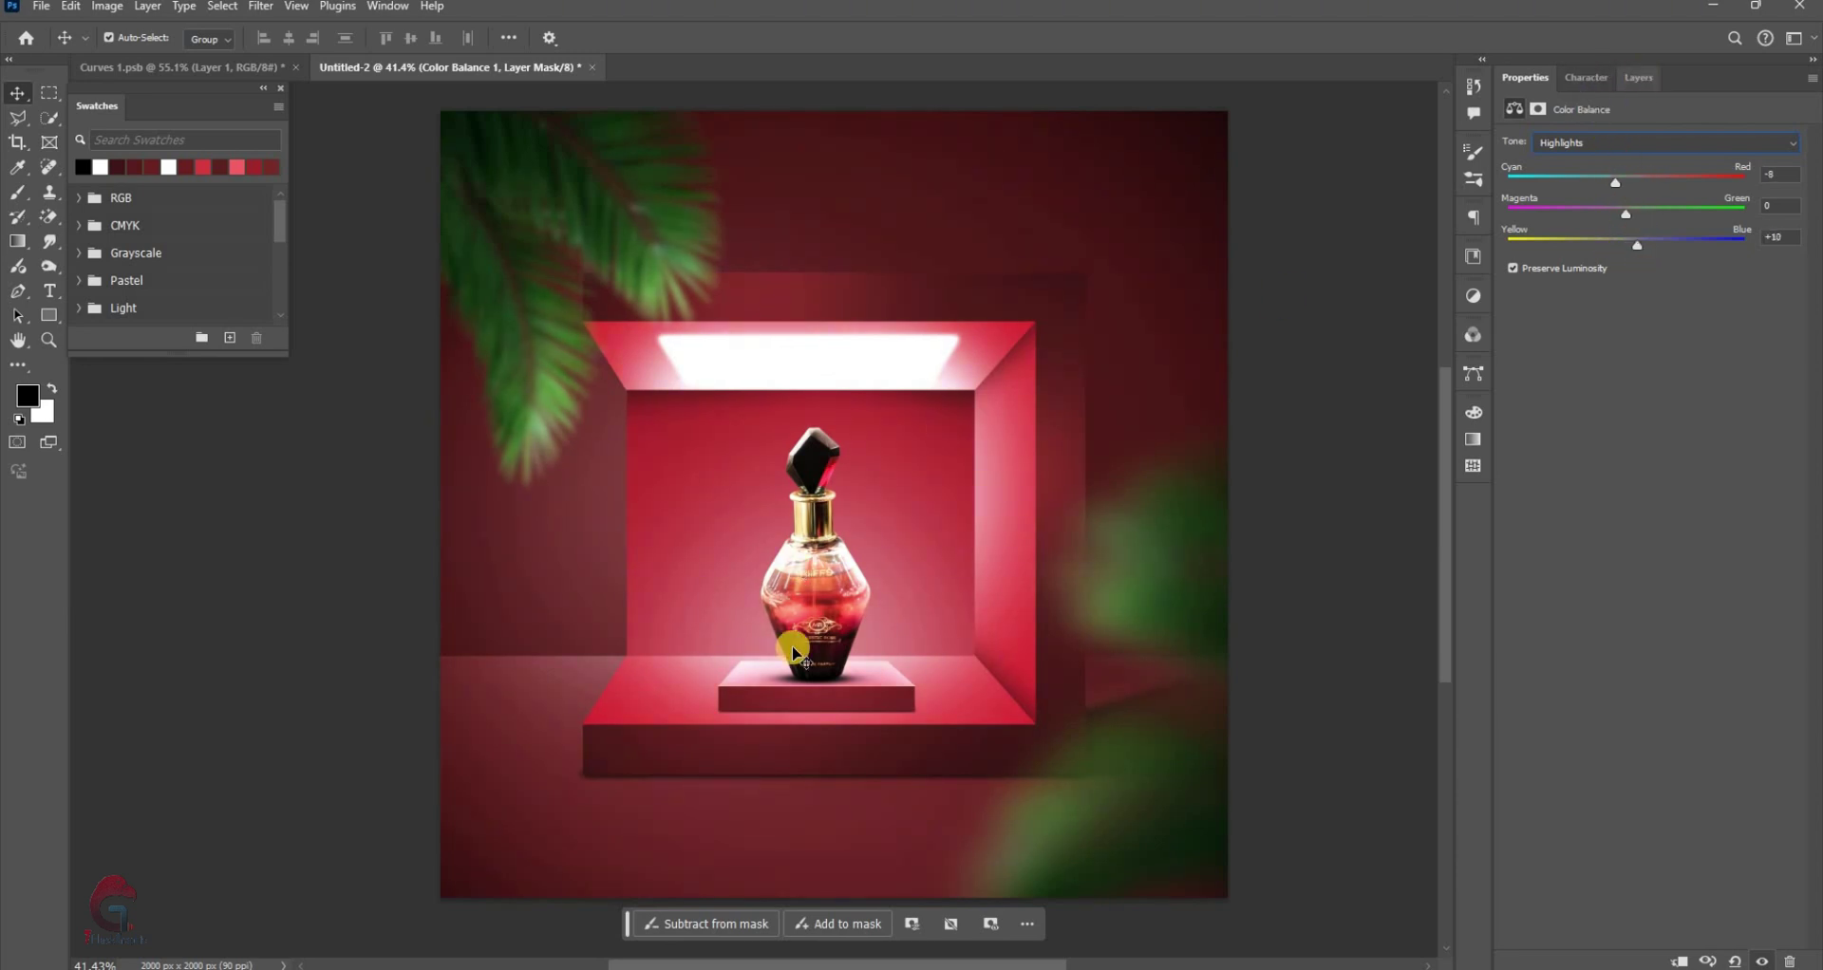
{"action": "key", "text": "F7"}
{"action": "left_click", "coordinate": [854, 432]}
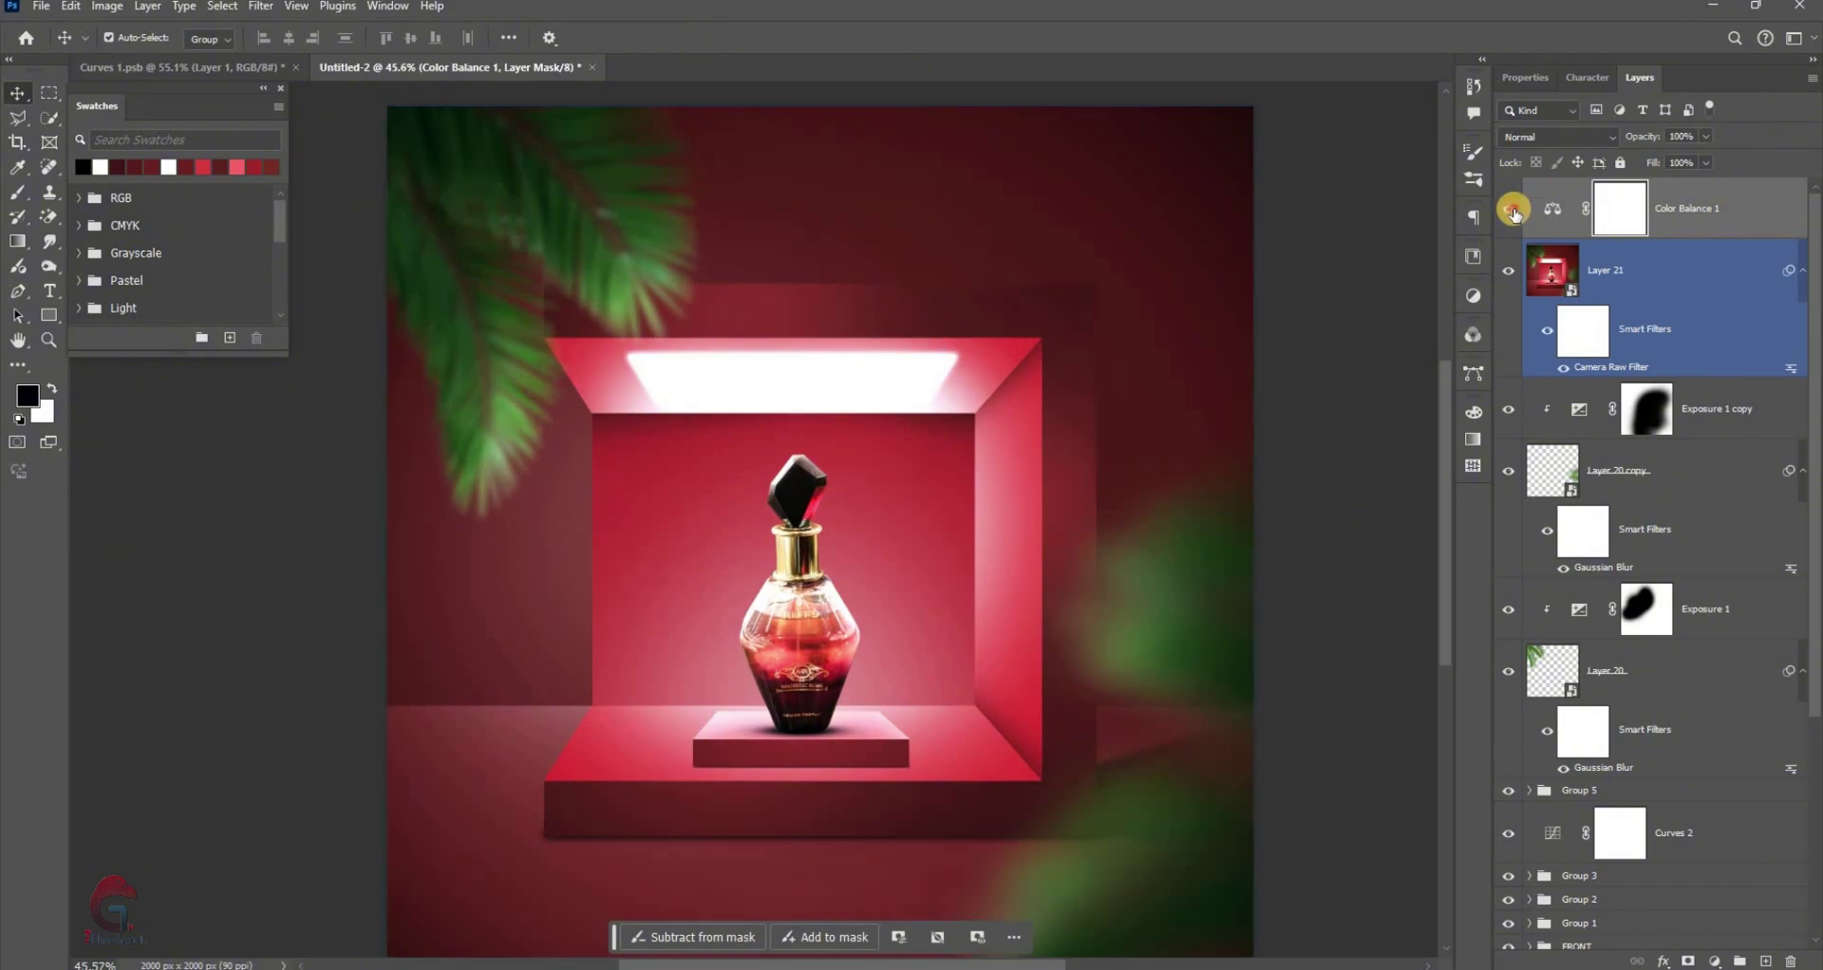
{"action": "left_click", "coordinate": [1327, 418]}
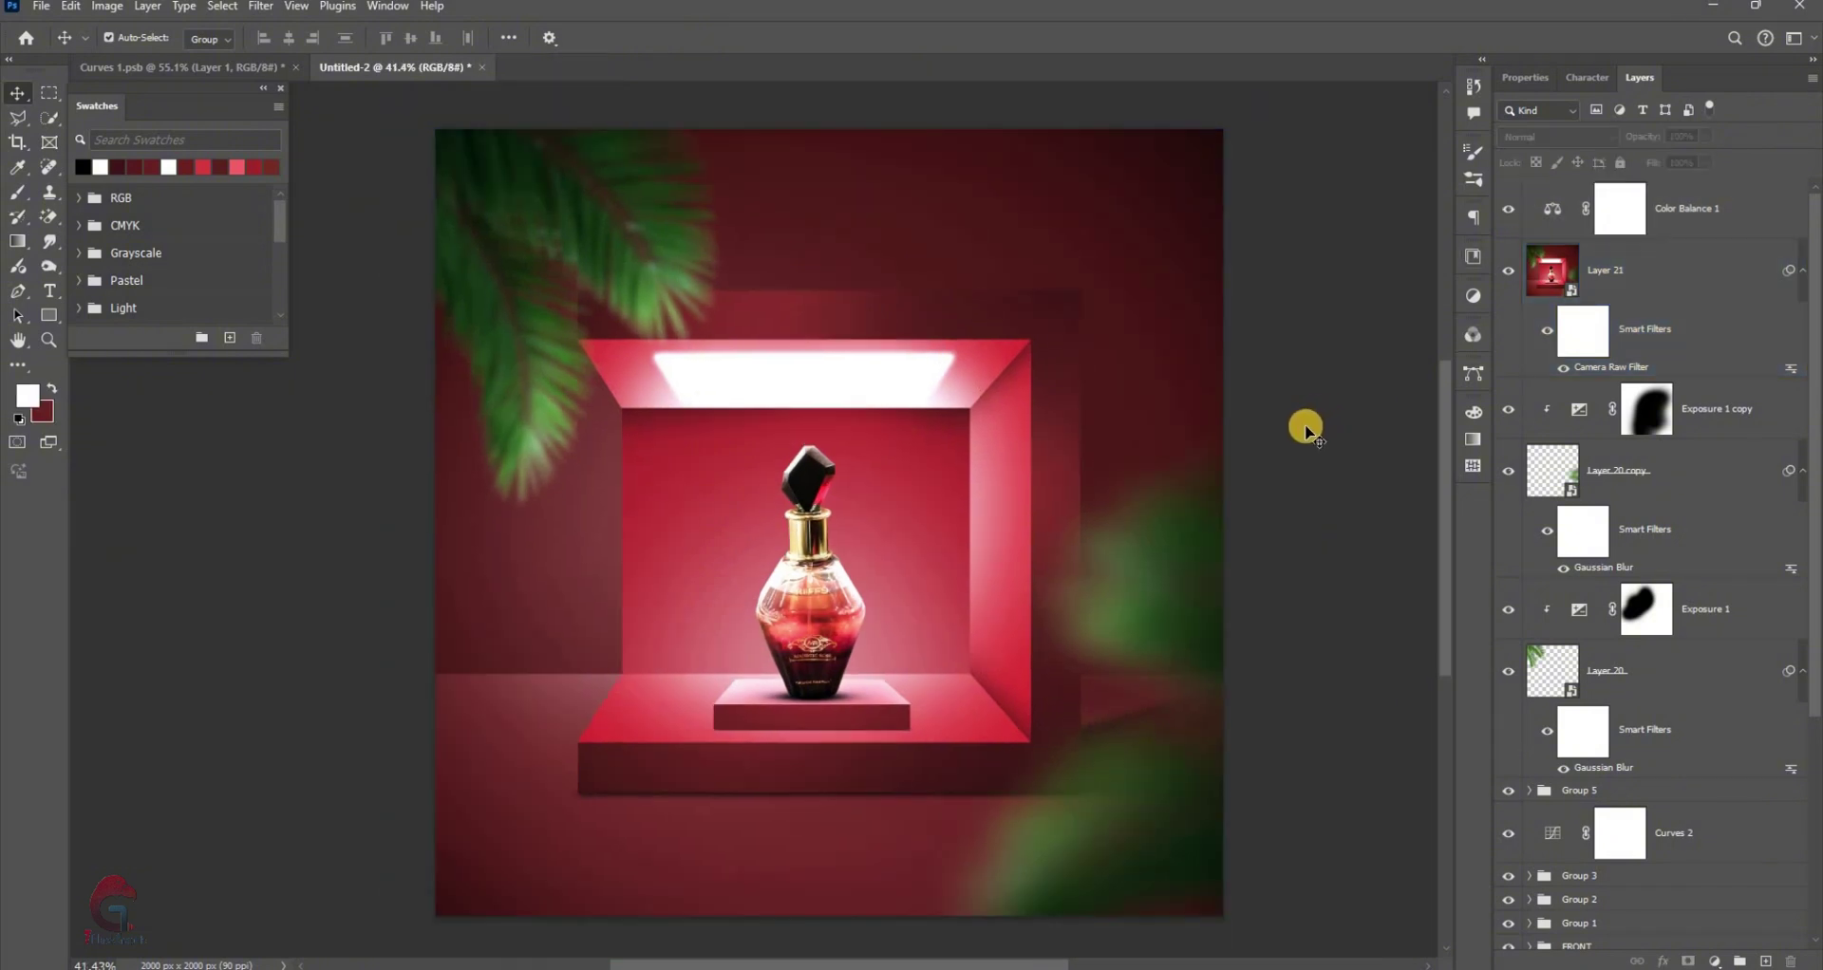
{"action": "left_click", "coordinate": [1285, 439]}
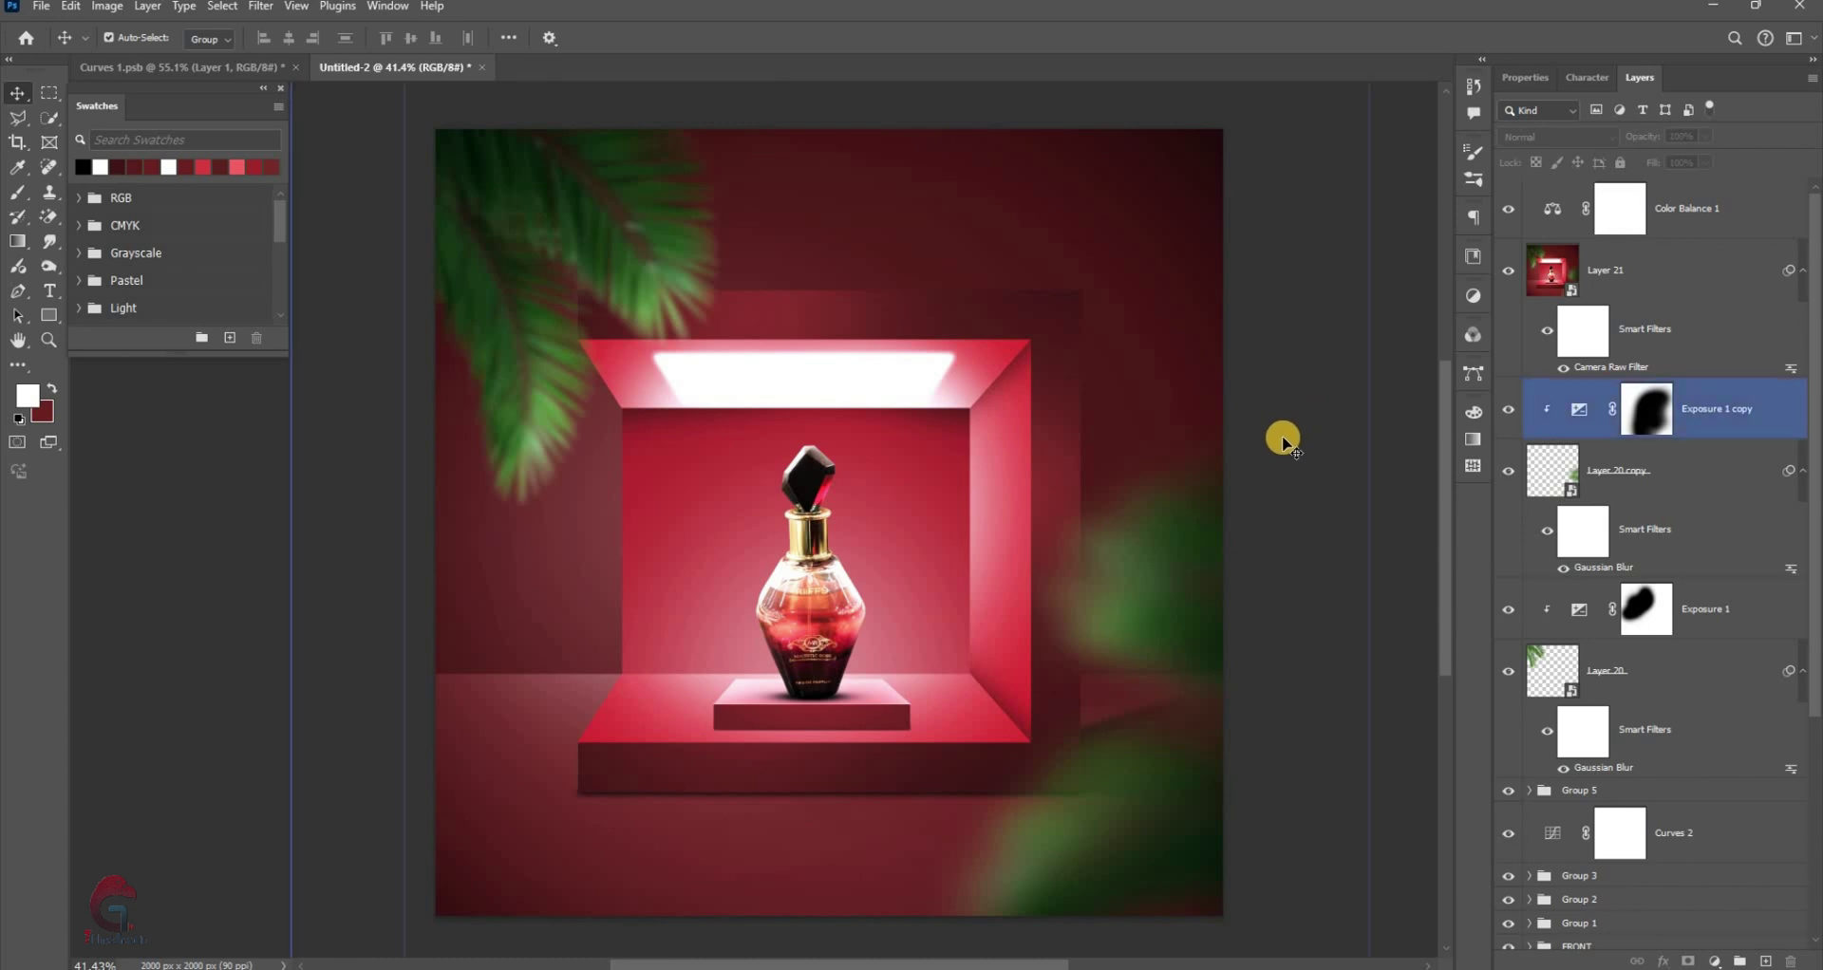